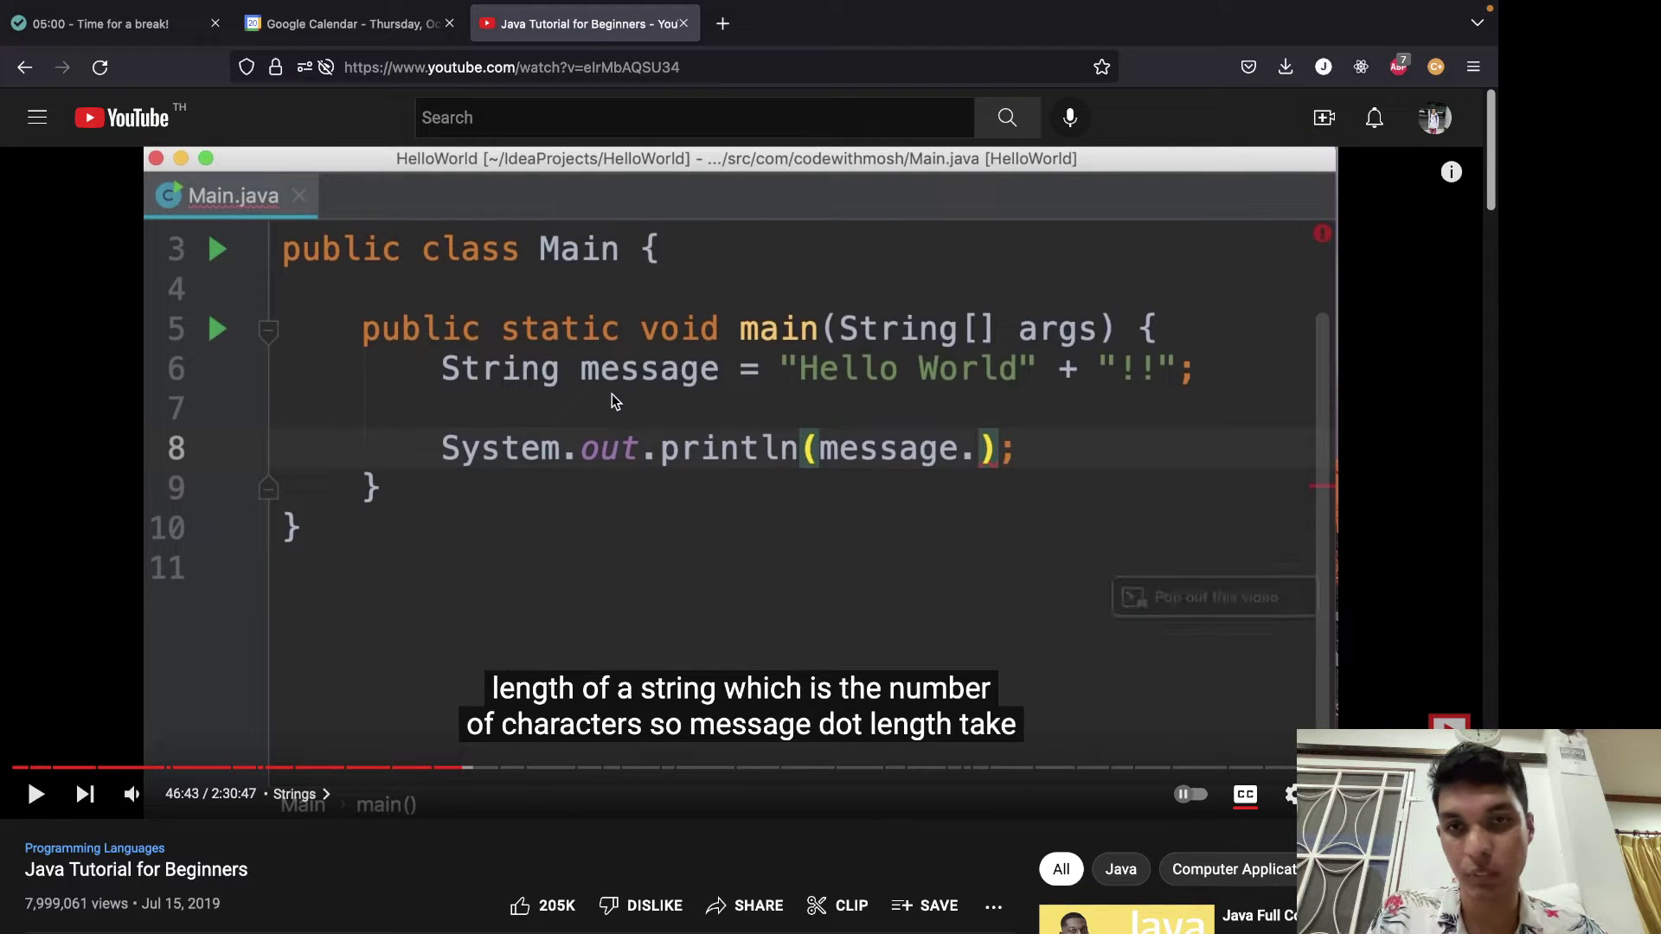
Switch to IntelliJ IDEA and change the method called on message in the println statement to startsWith.
{"action": "key", "text": "ctrl+Left"}
{"action": "key", "text": "super+Tab"}
{"action": "key", "text": "super+Tab"}
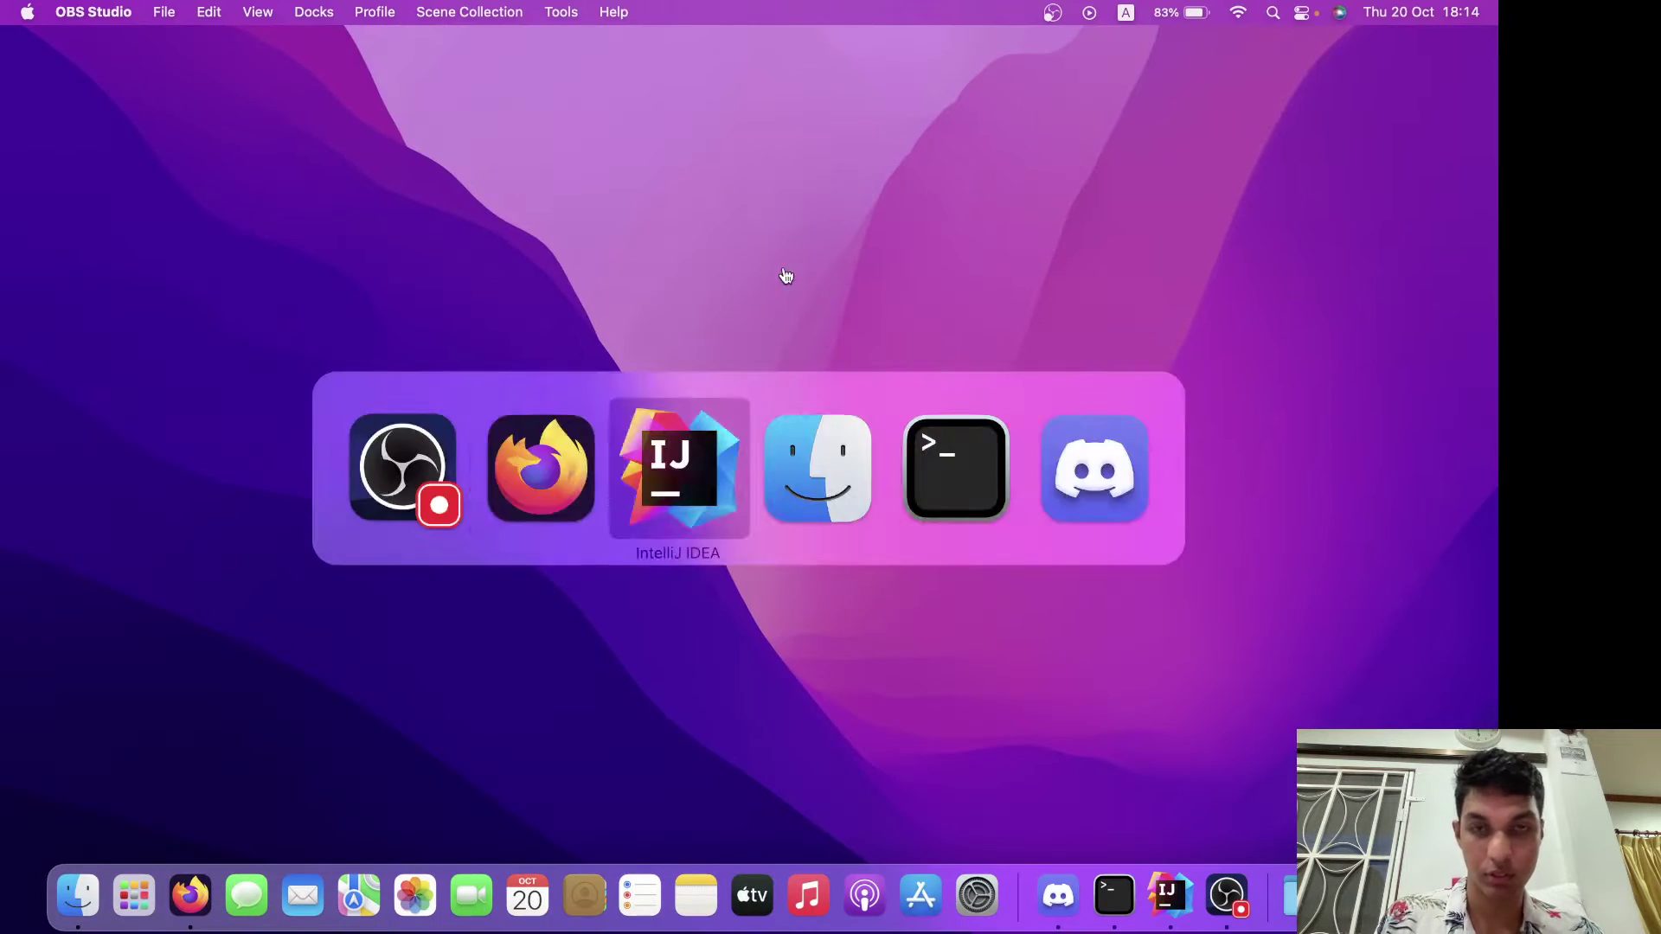
{"action": "double_click", "coordinate": [746, 134]}
{"action": "type", "text": "sta"}
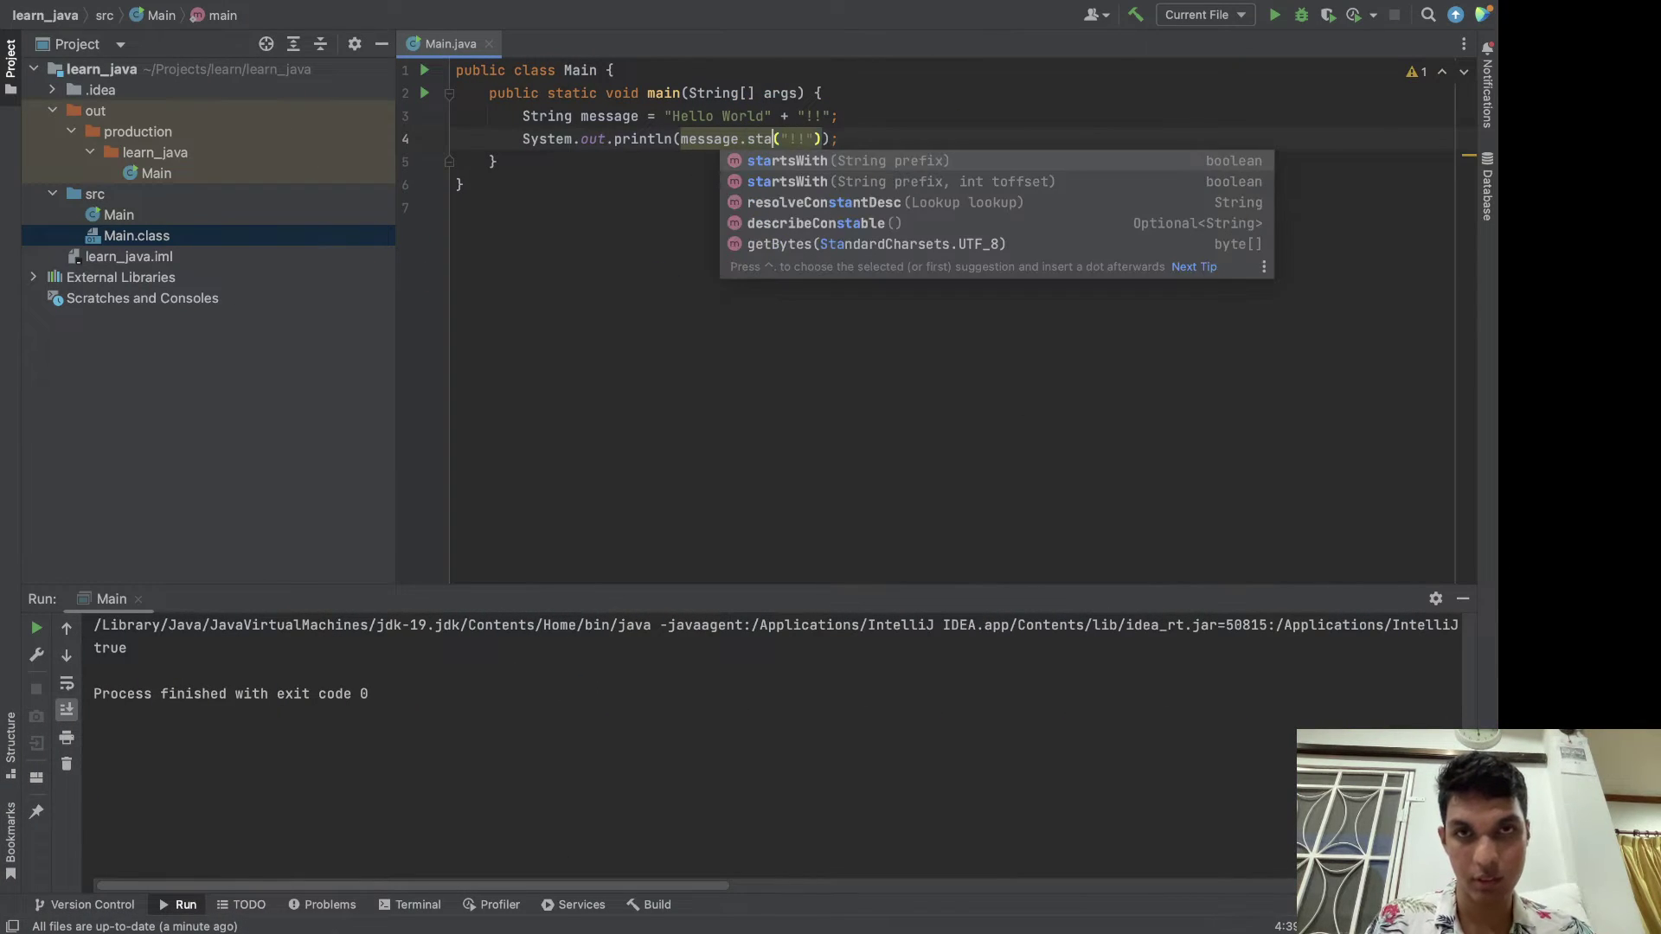
{"action": "left_click", "coordinate": [848, 162]}
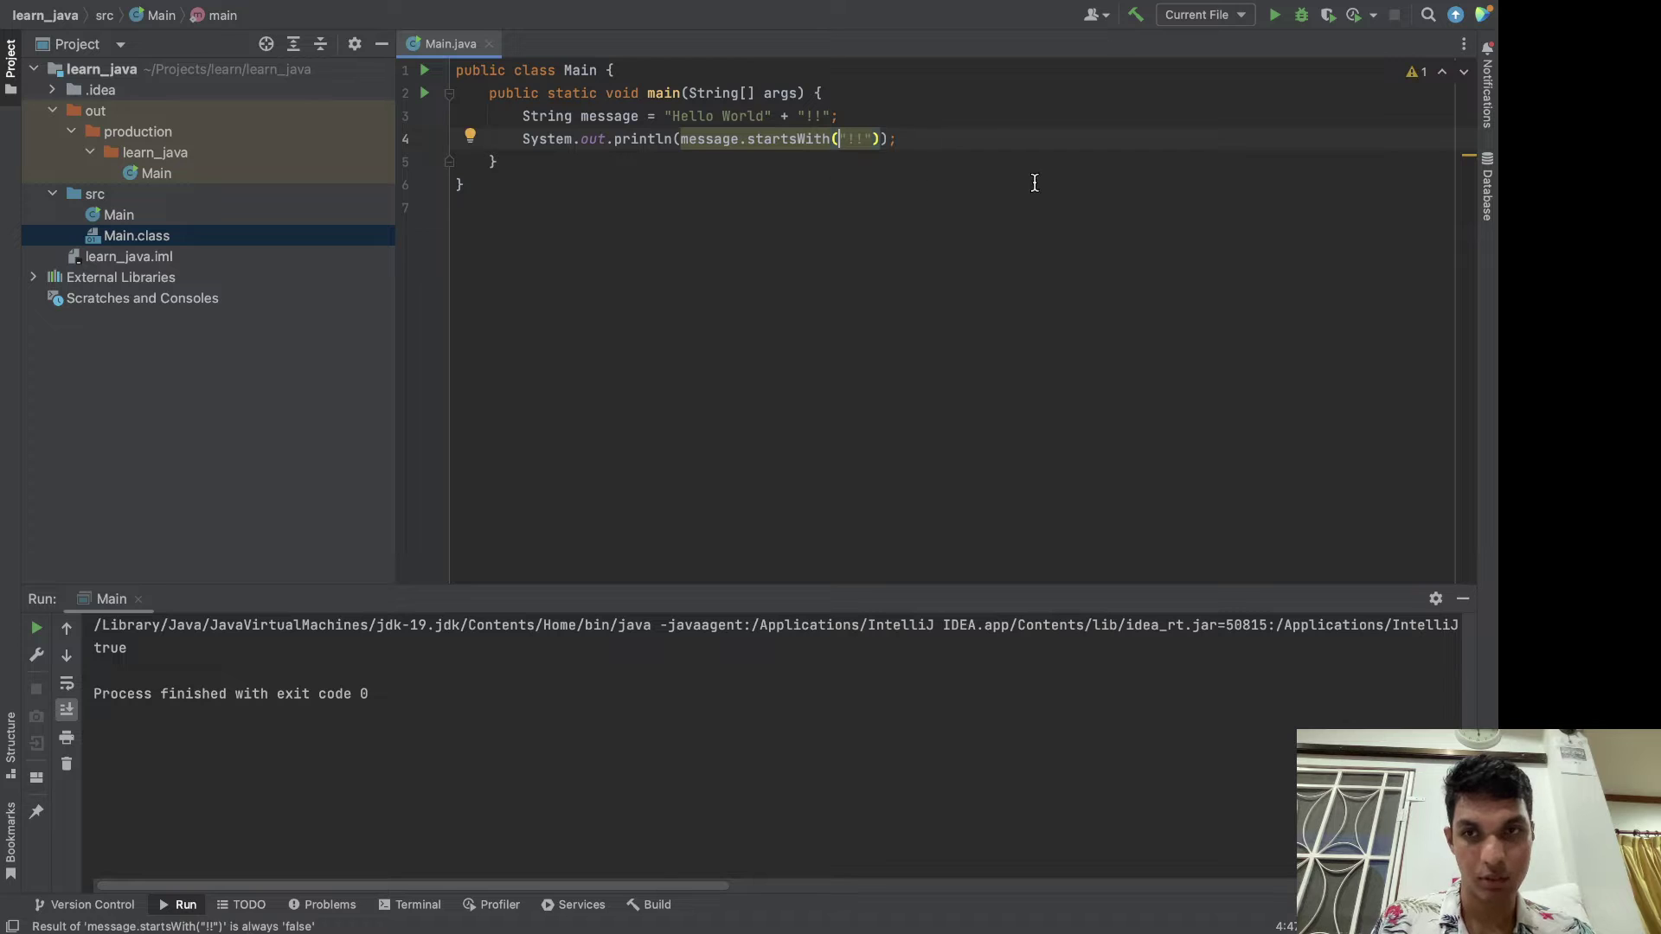
Run the Main program to test the startsWith("!!") call.
{"action": "left_click", "coordinate": [1018, 250]}
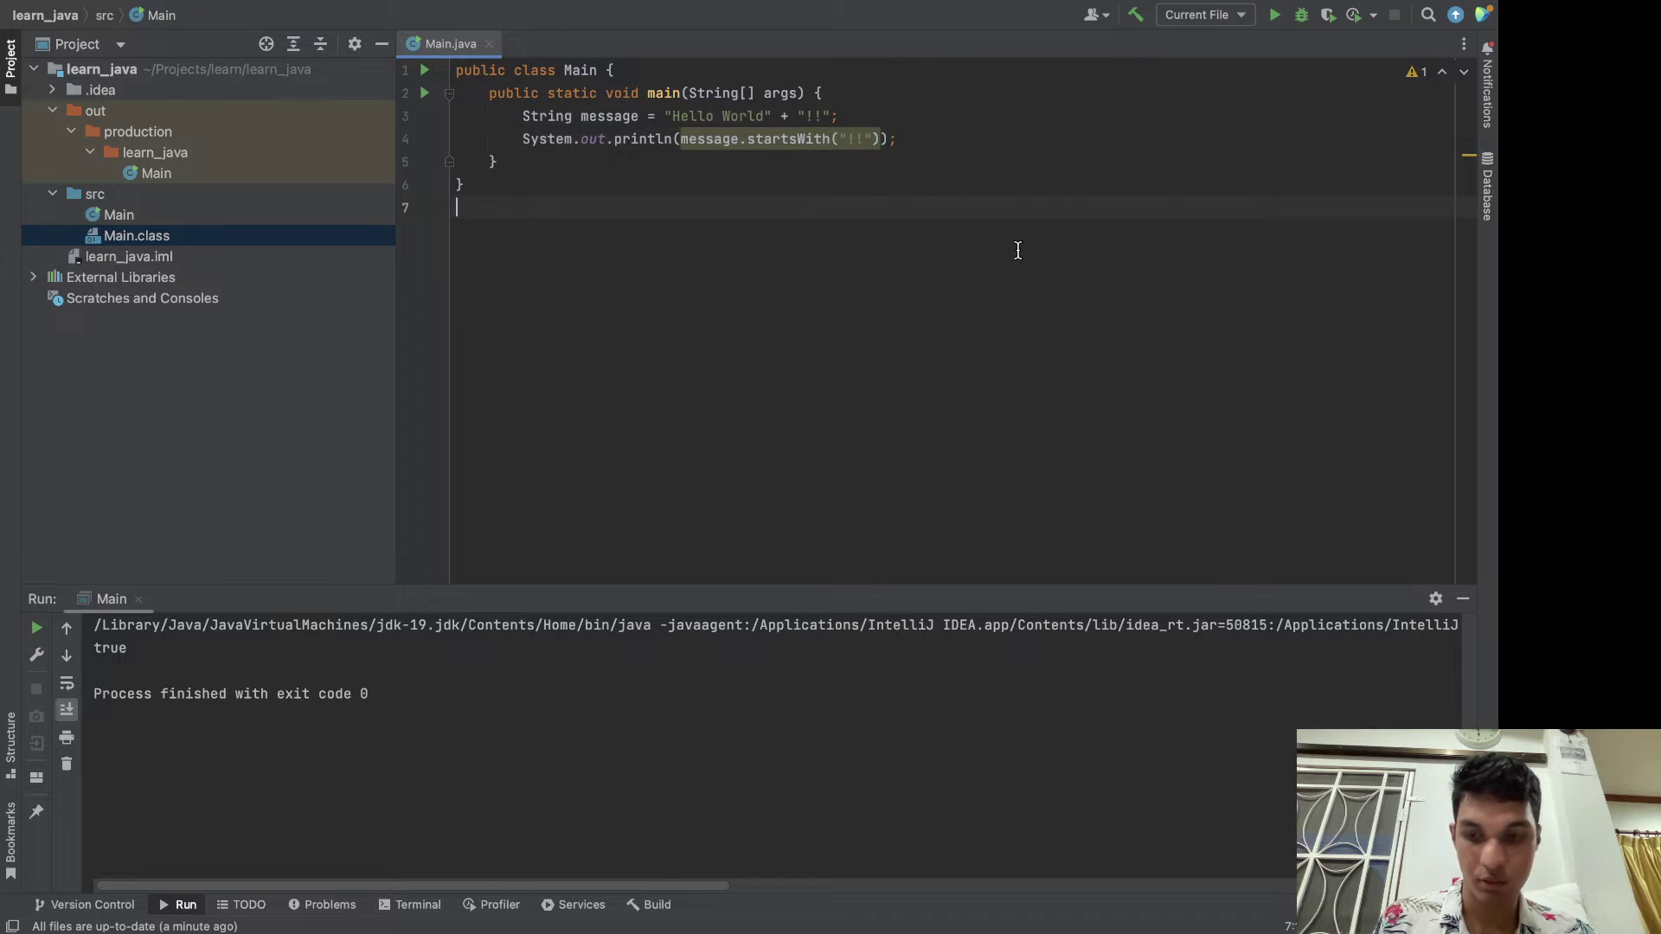
{"action": "key", "text": "ctrl+r"}
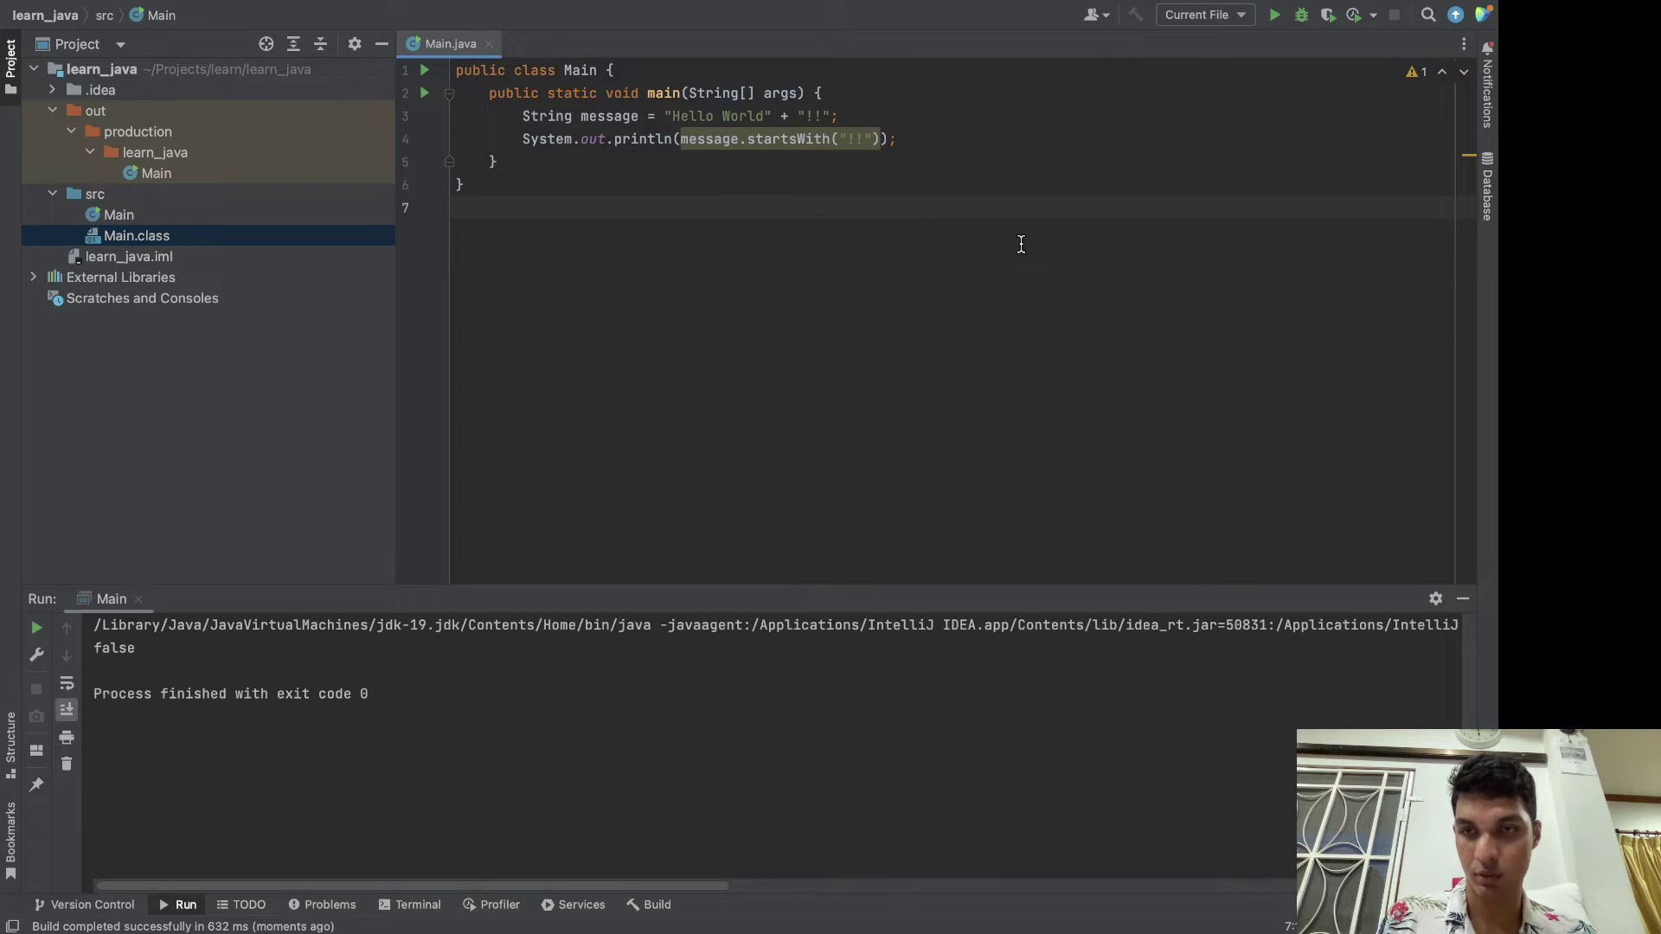
{"action": "mouse_move", "coordinate": [765, 130]}
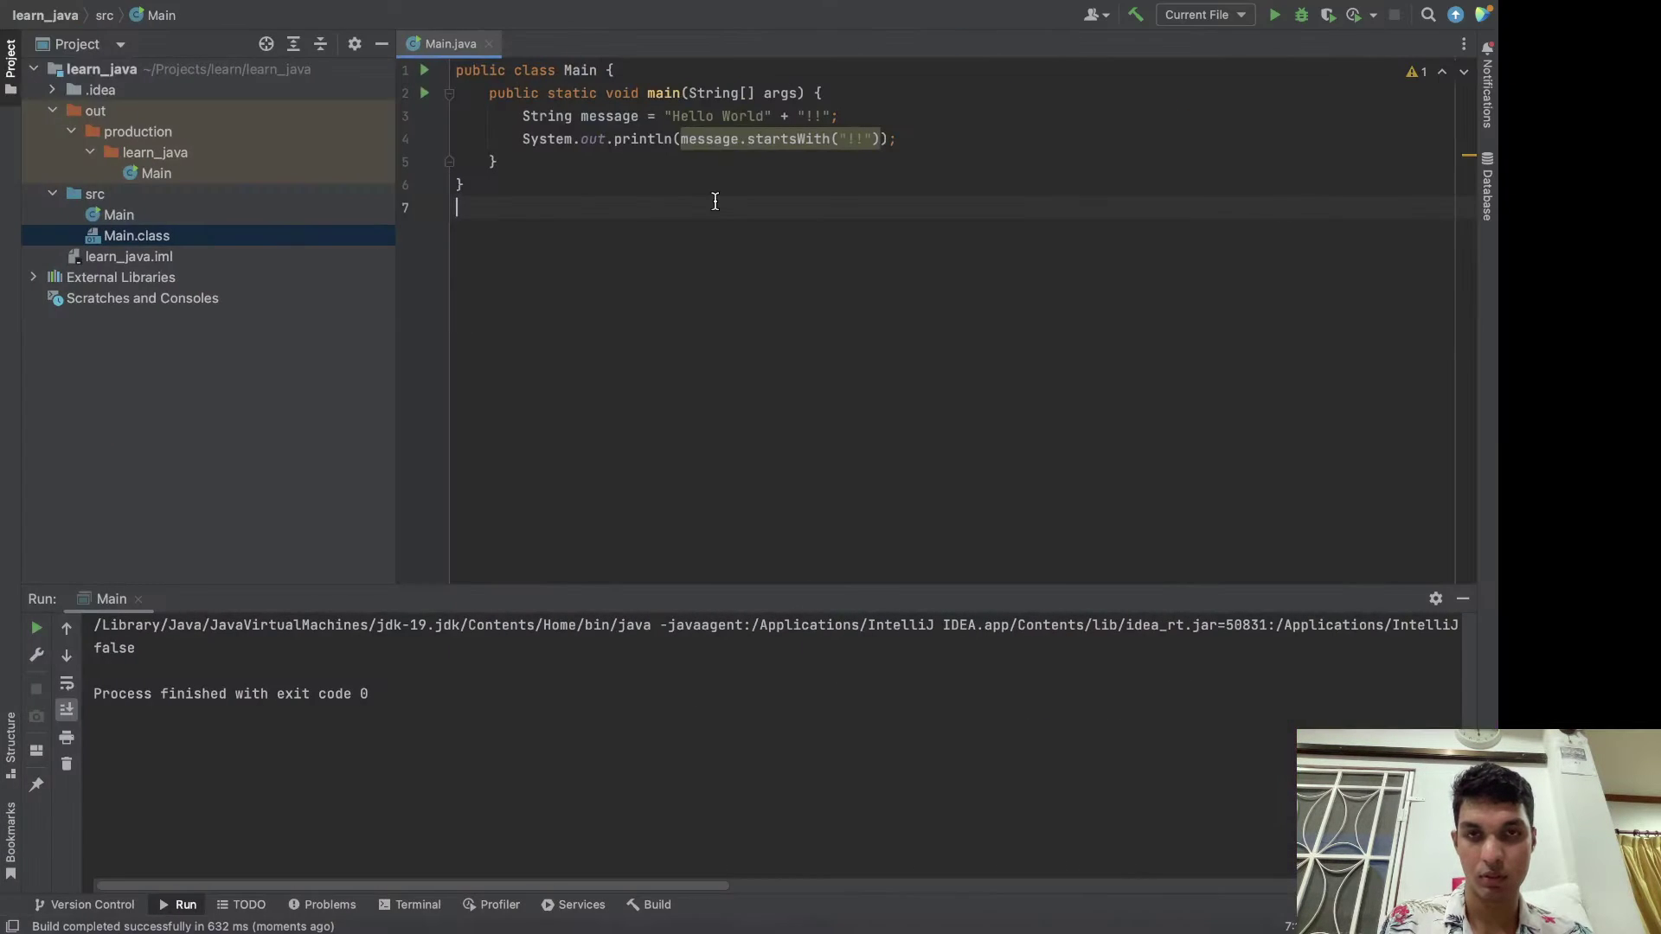
Switch to Firefox and resume playing the Java Tutorial for Beginners video.
{"action": "key", "text": "super+Tab"}
{"action": "key", "text": "super+Tab"}
{"action": "key", "text": "super+Tab"}
{"action": "key", "text": "super+Tab"}
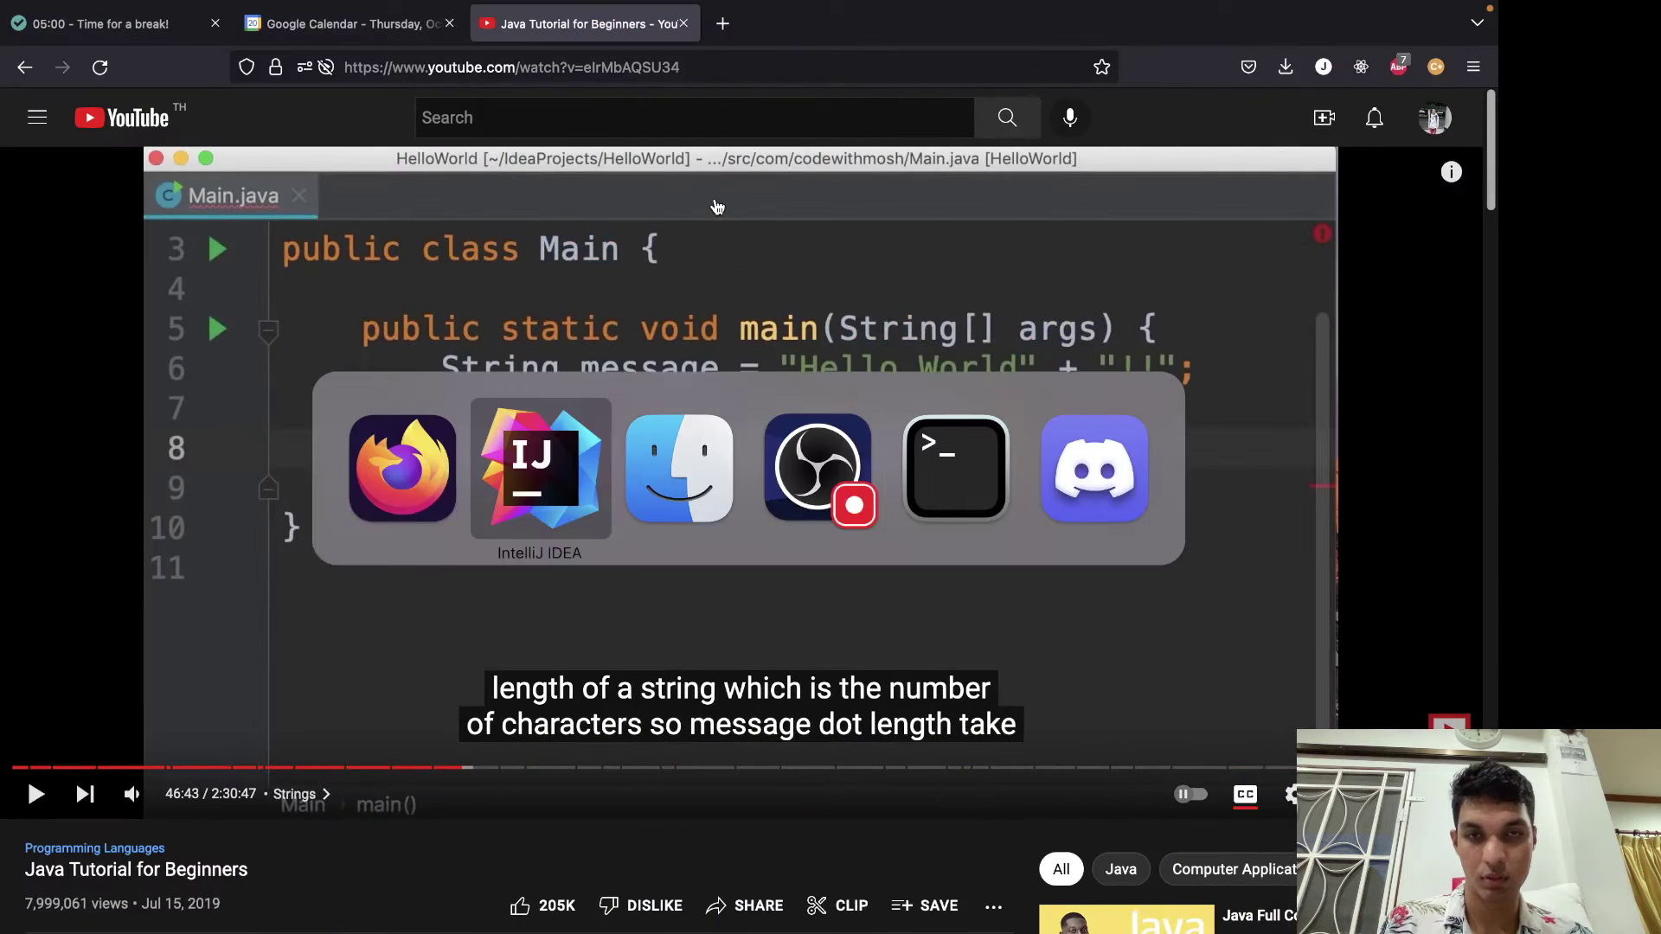
{"action": "key", "text": "super+Tab"}
{"action": "key", "text": "super+Tab"}
{"action": "key", "text": "super+Tab"}
{"action": "key", "text": "super+Tab"}
{"action": "key", "text": "super+Tab"}
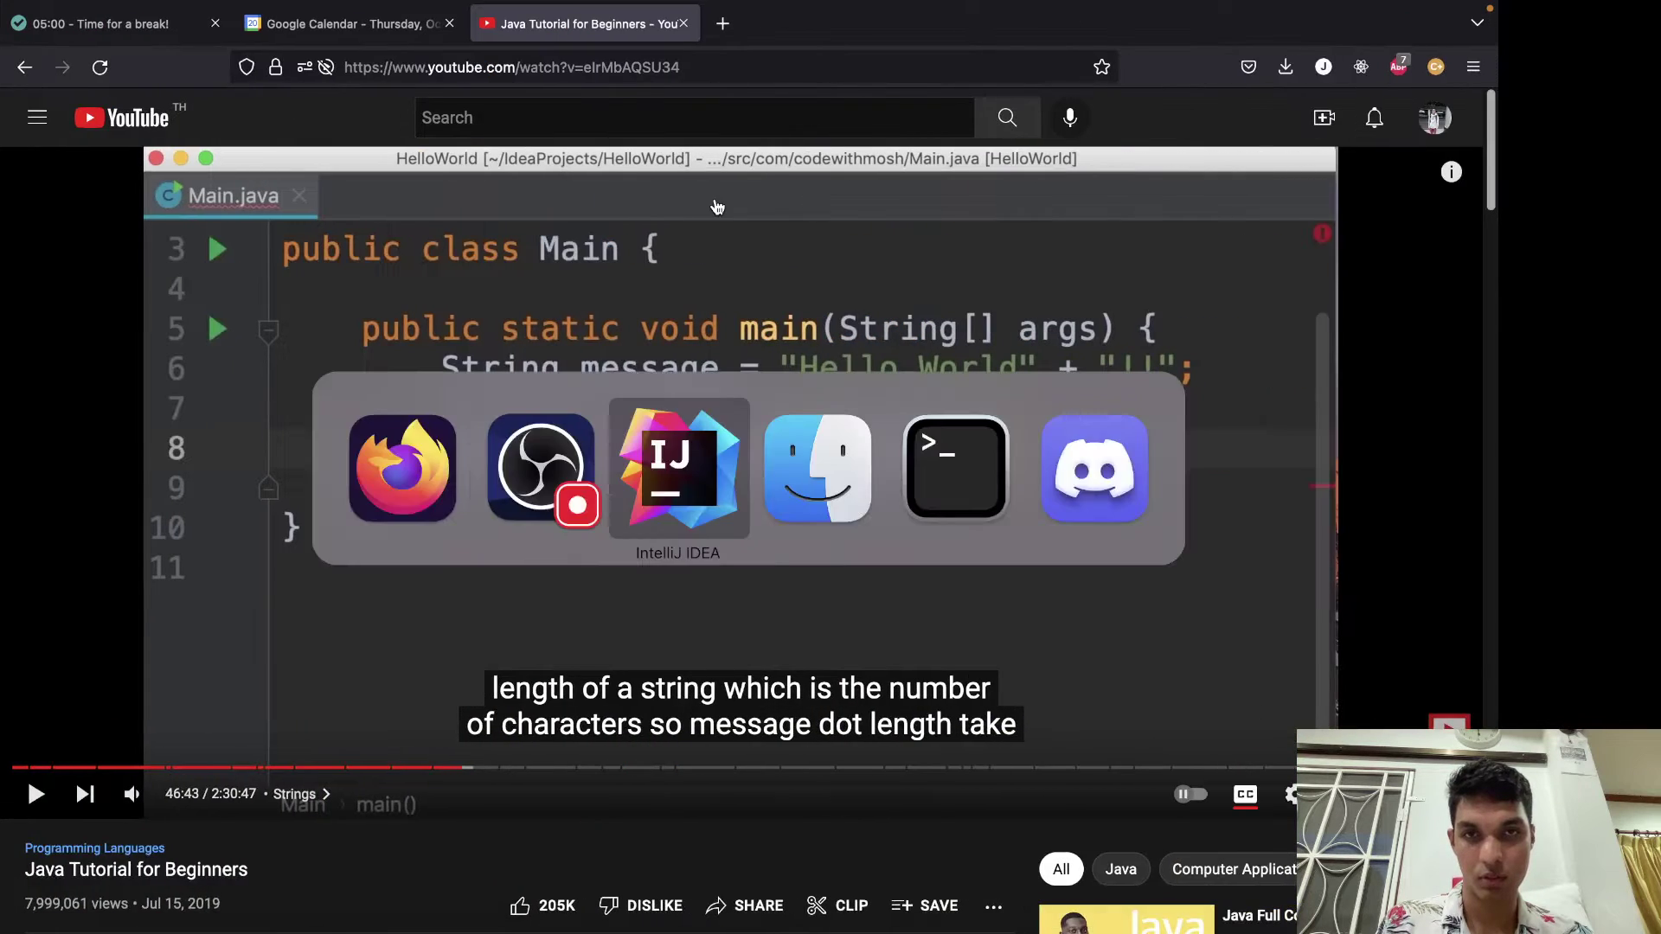
{"action": "key", "text": "super+Tab"}
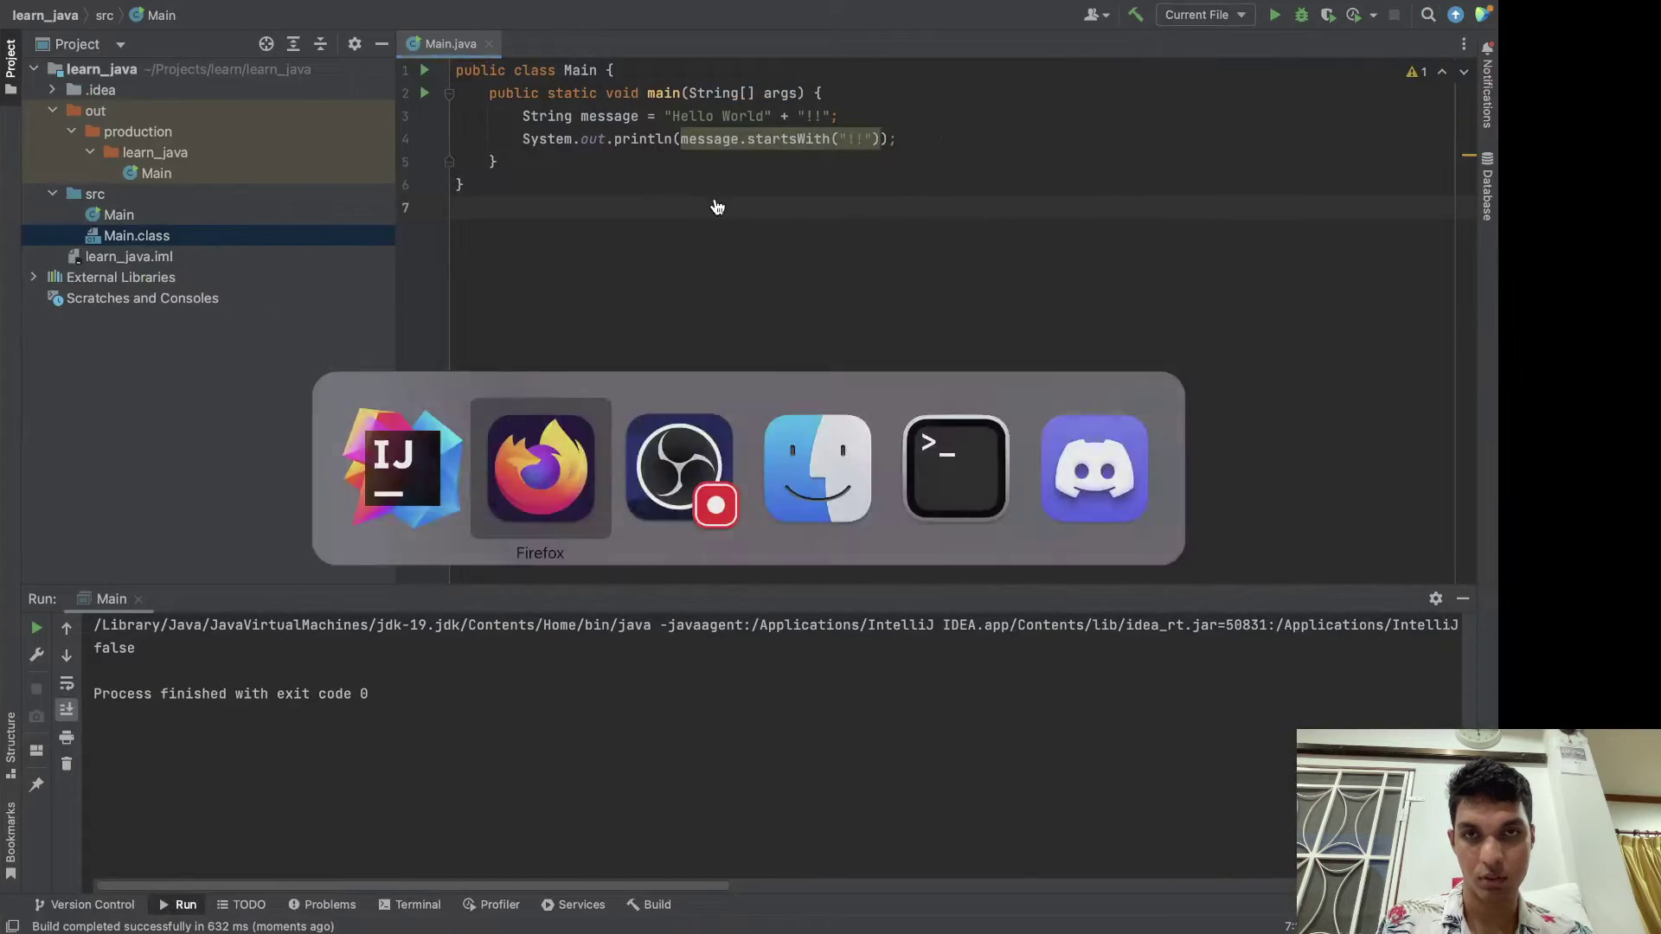
{"action": "key", "text": "super+Tab"}
{"action": "key", "text": "super+Tab"}
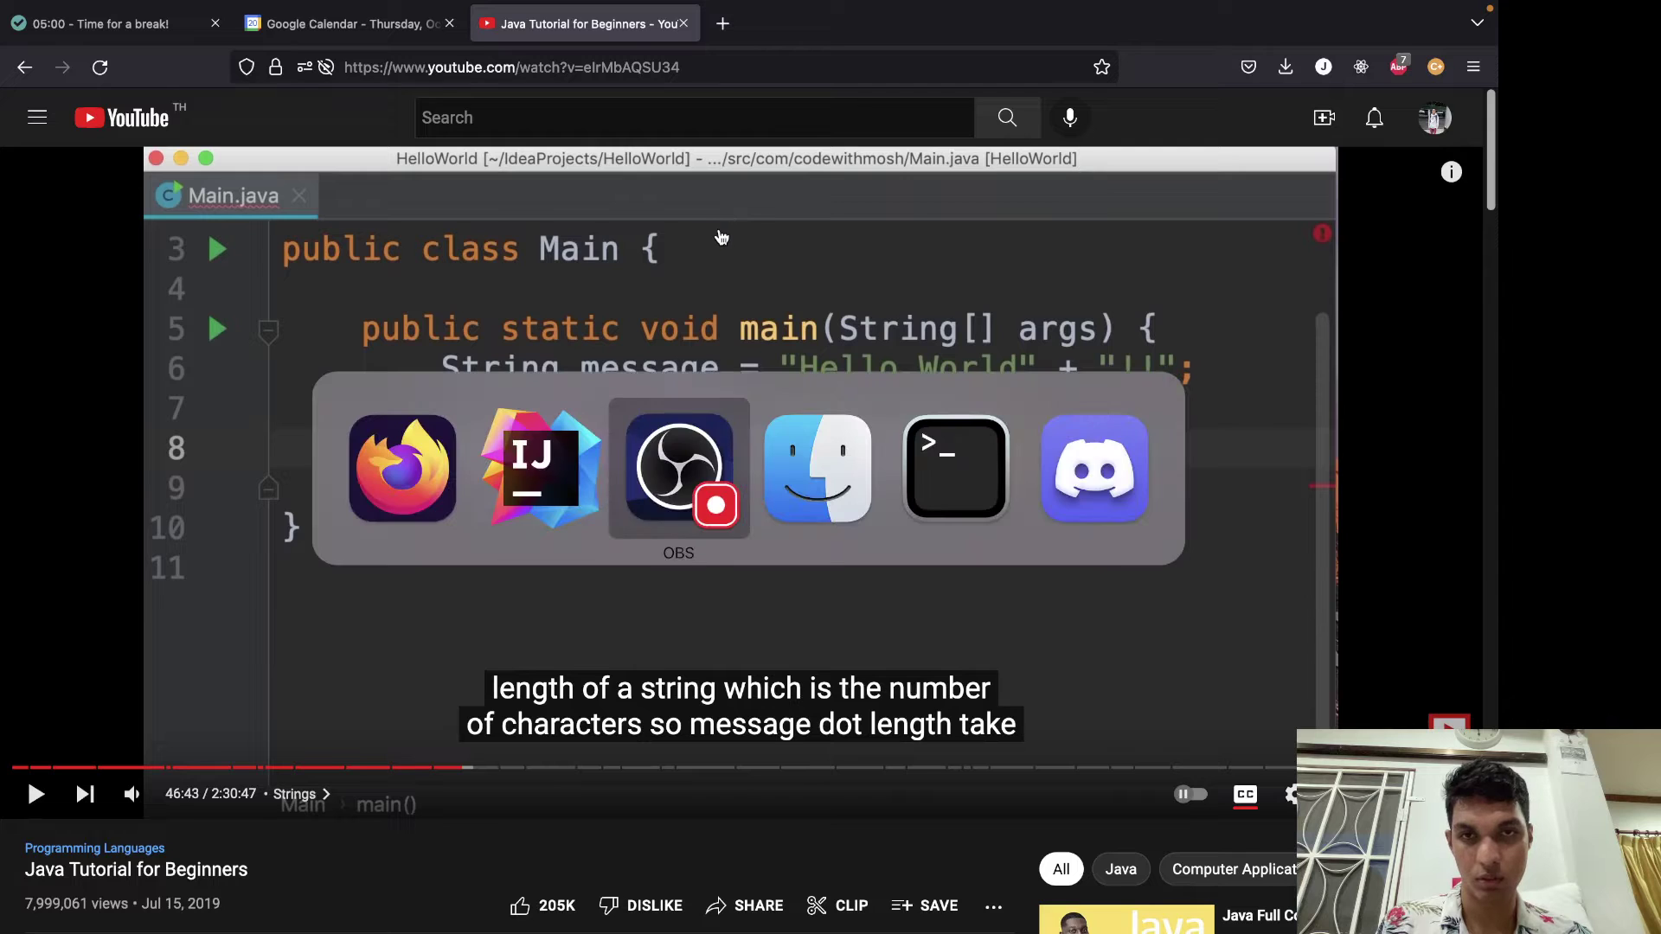
{"action": "key", "text": "super+Tab"}
{"action": "key", "text": "super+shift+Tab"}
{"action": "key", "text": "super+shift+Tab"}
{"action": "key", "text": "super+shift+Tab"}
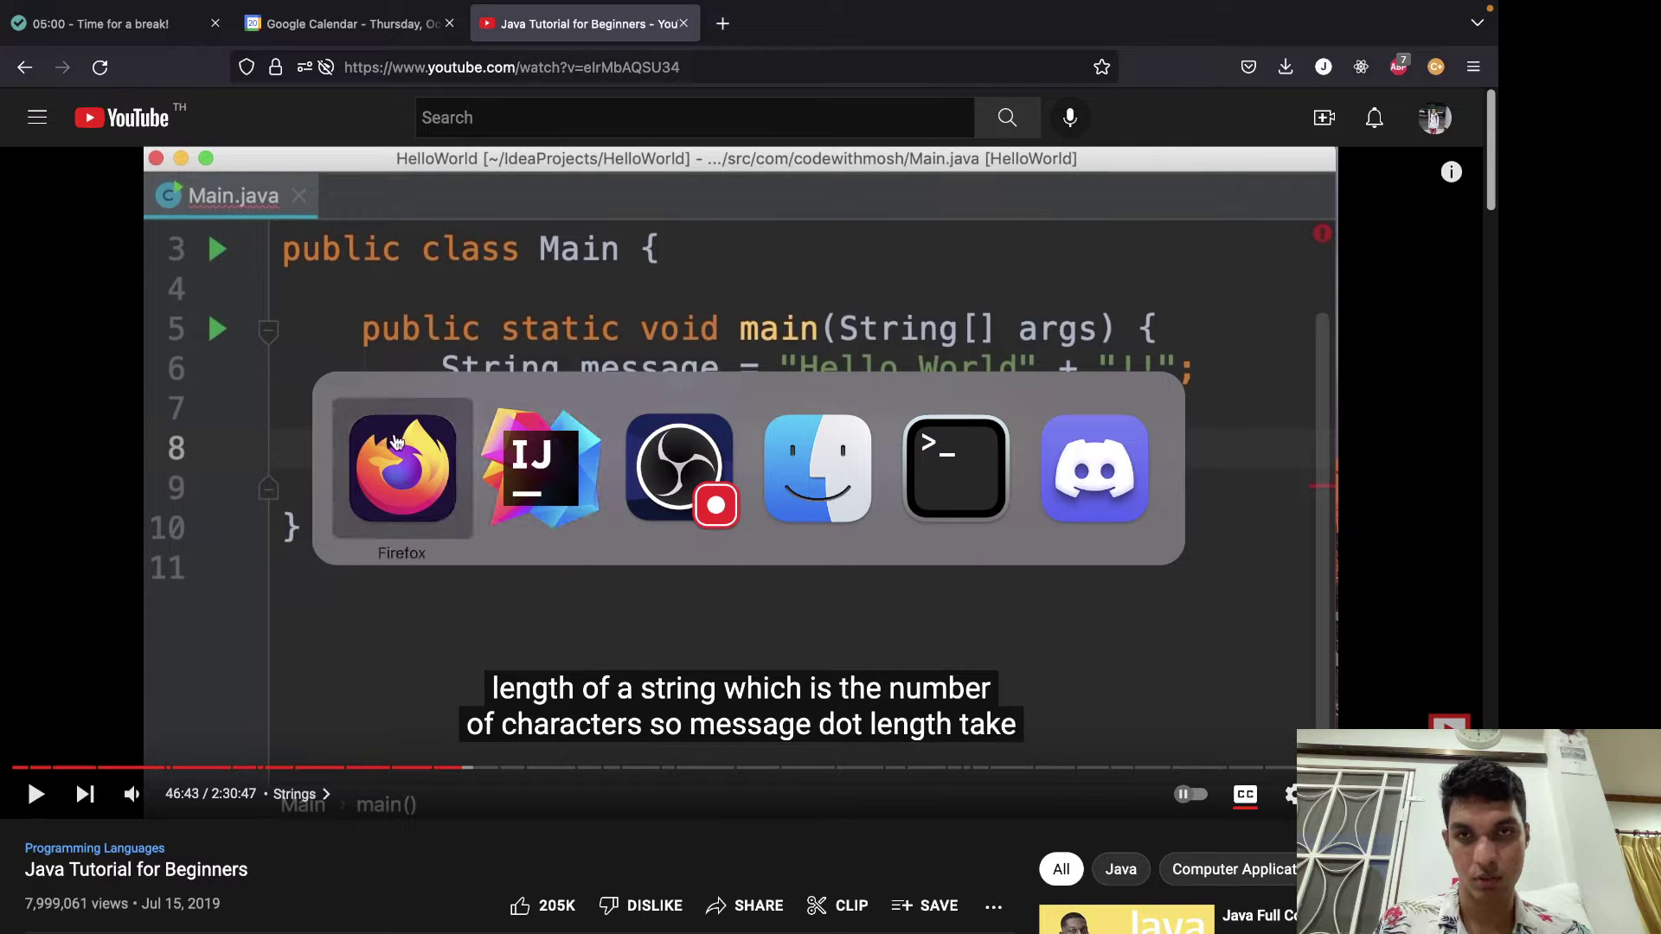
{"action": "left_click", "coordinate": [563, 388]}
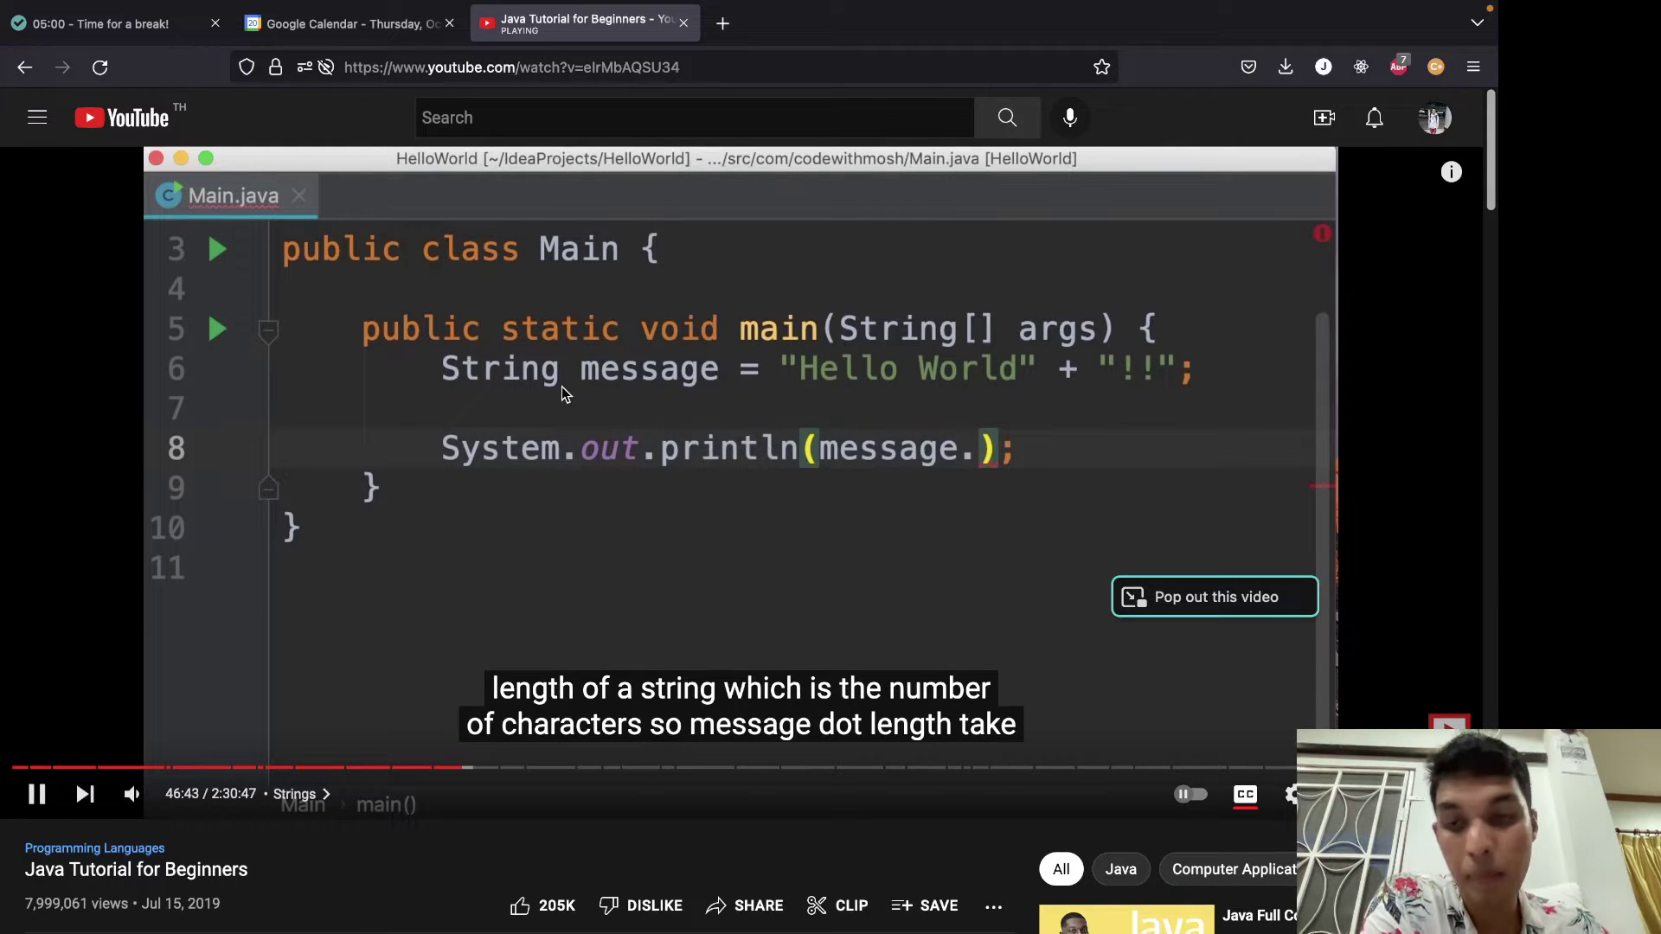
Check the Pomofocus task list and its estimated finish time, and pause the Java tutorial video.
{"action": "key", "text": "super+1"}
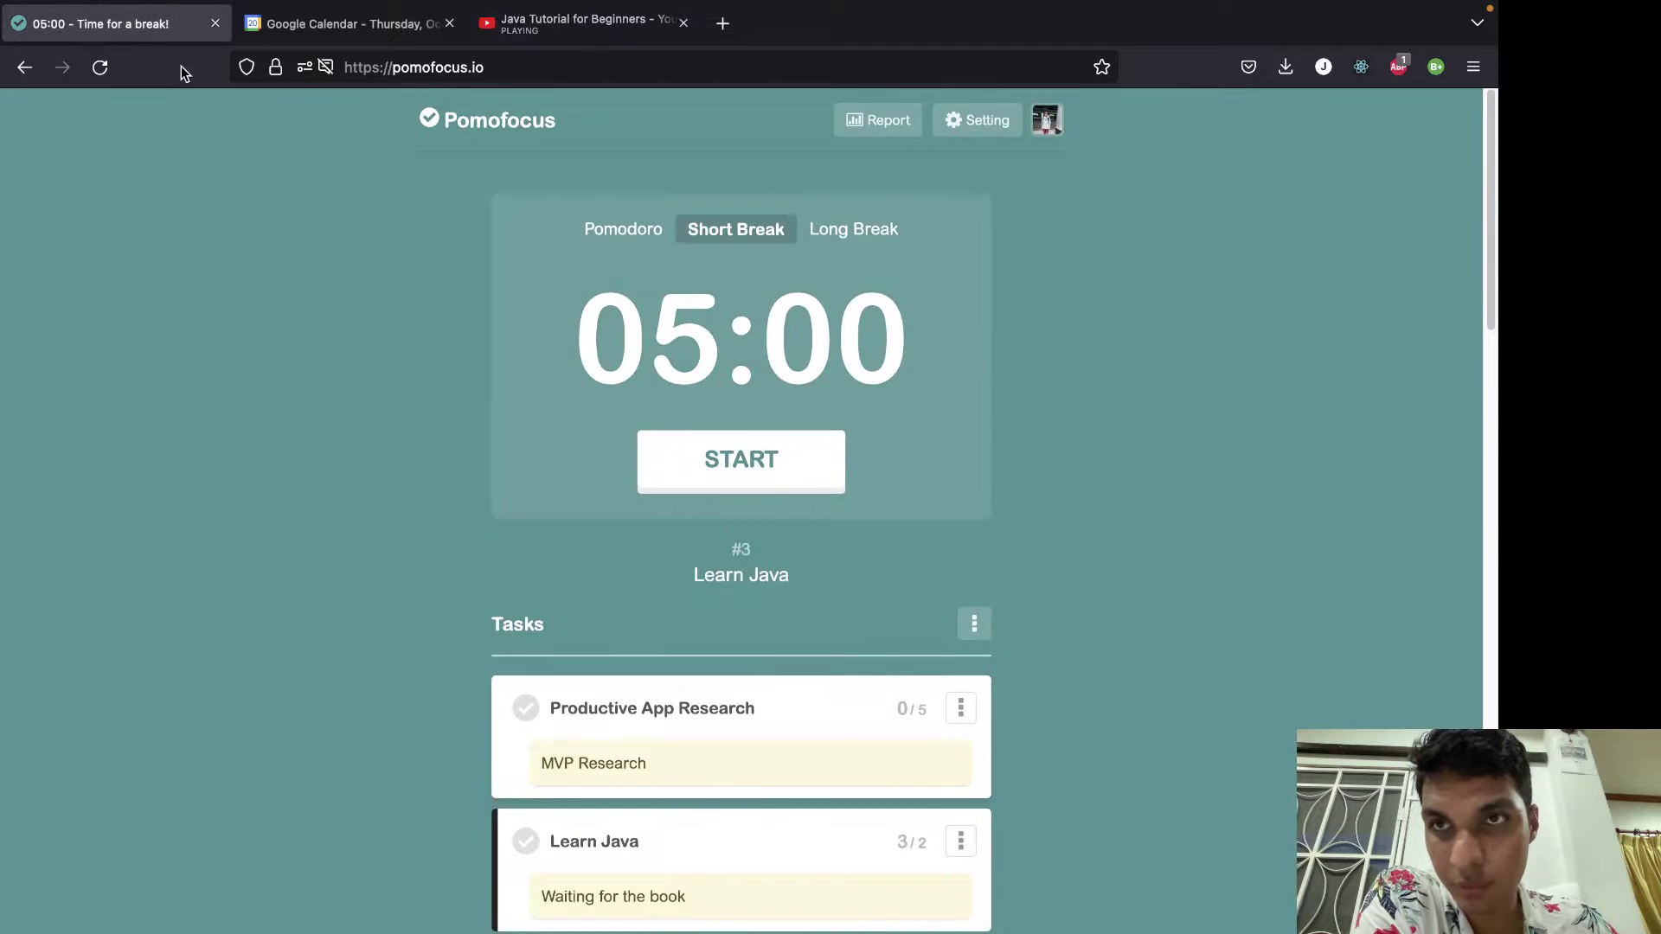
{"action": "scroll", "coordinate": [776, 484], "scroll_direction": "down", "scroll_amount": 3}
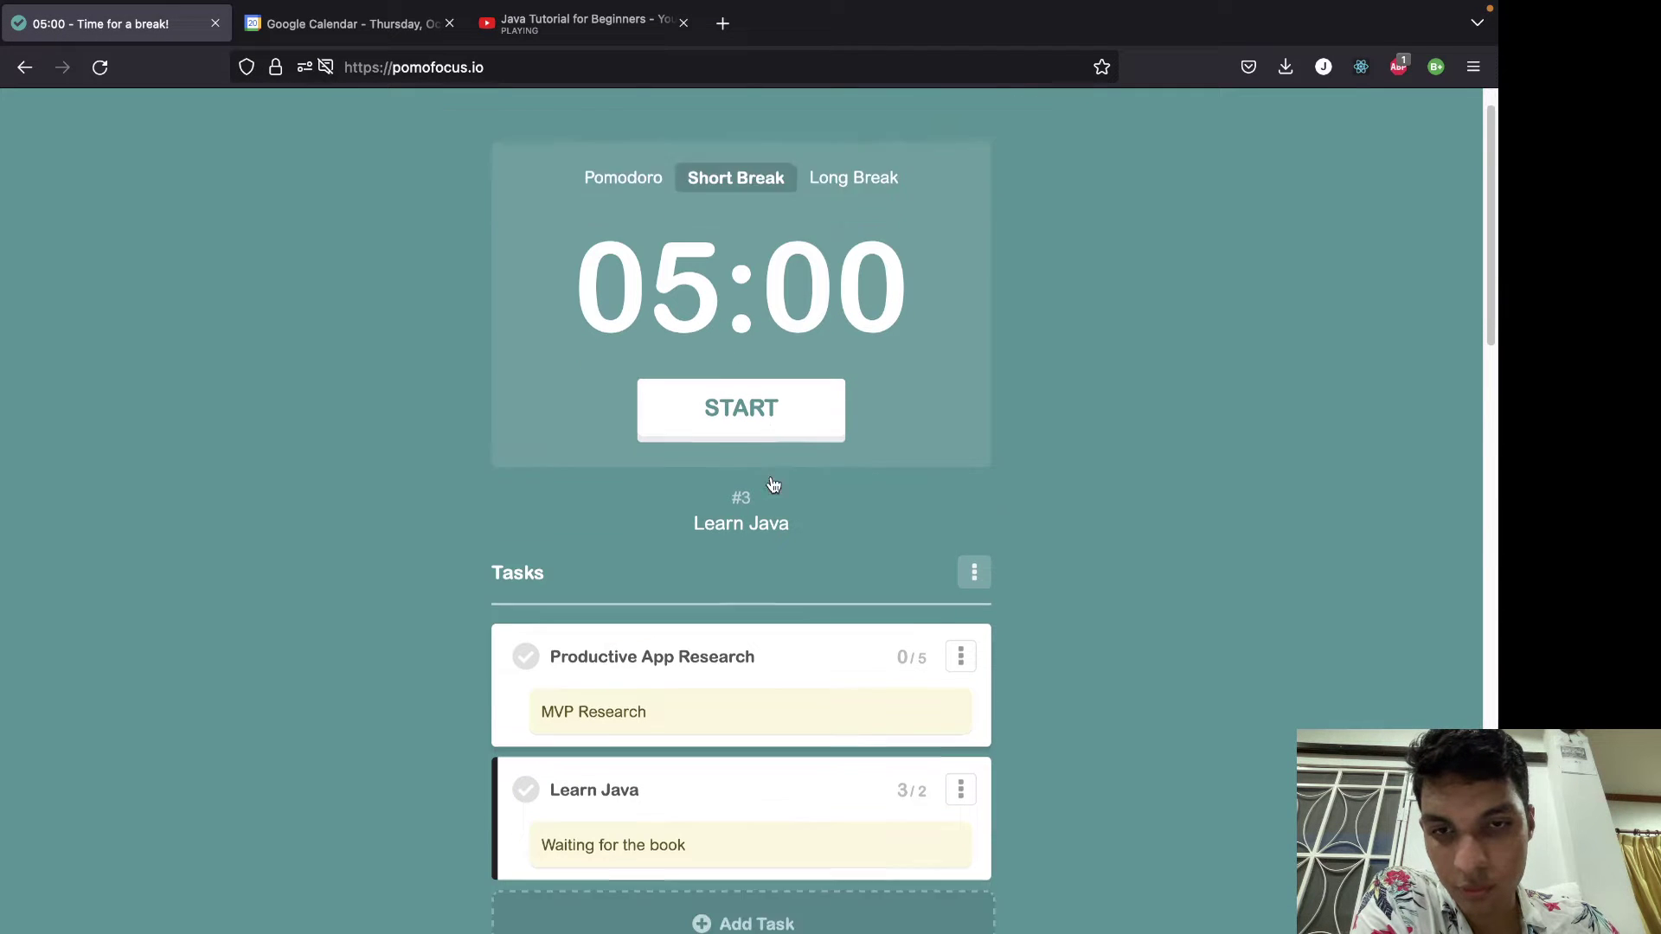
{"action": "scroll", "coordinate": [775, 468], "scroll_direction": "down", "scroll_amount": 1}
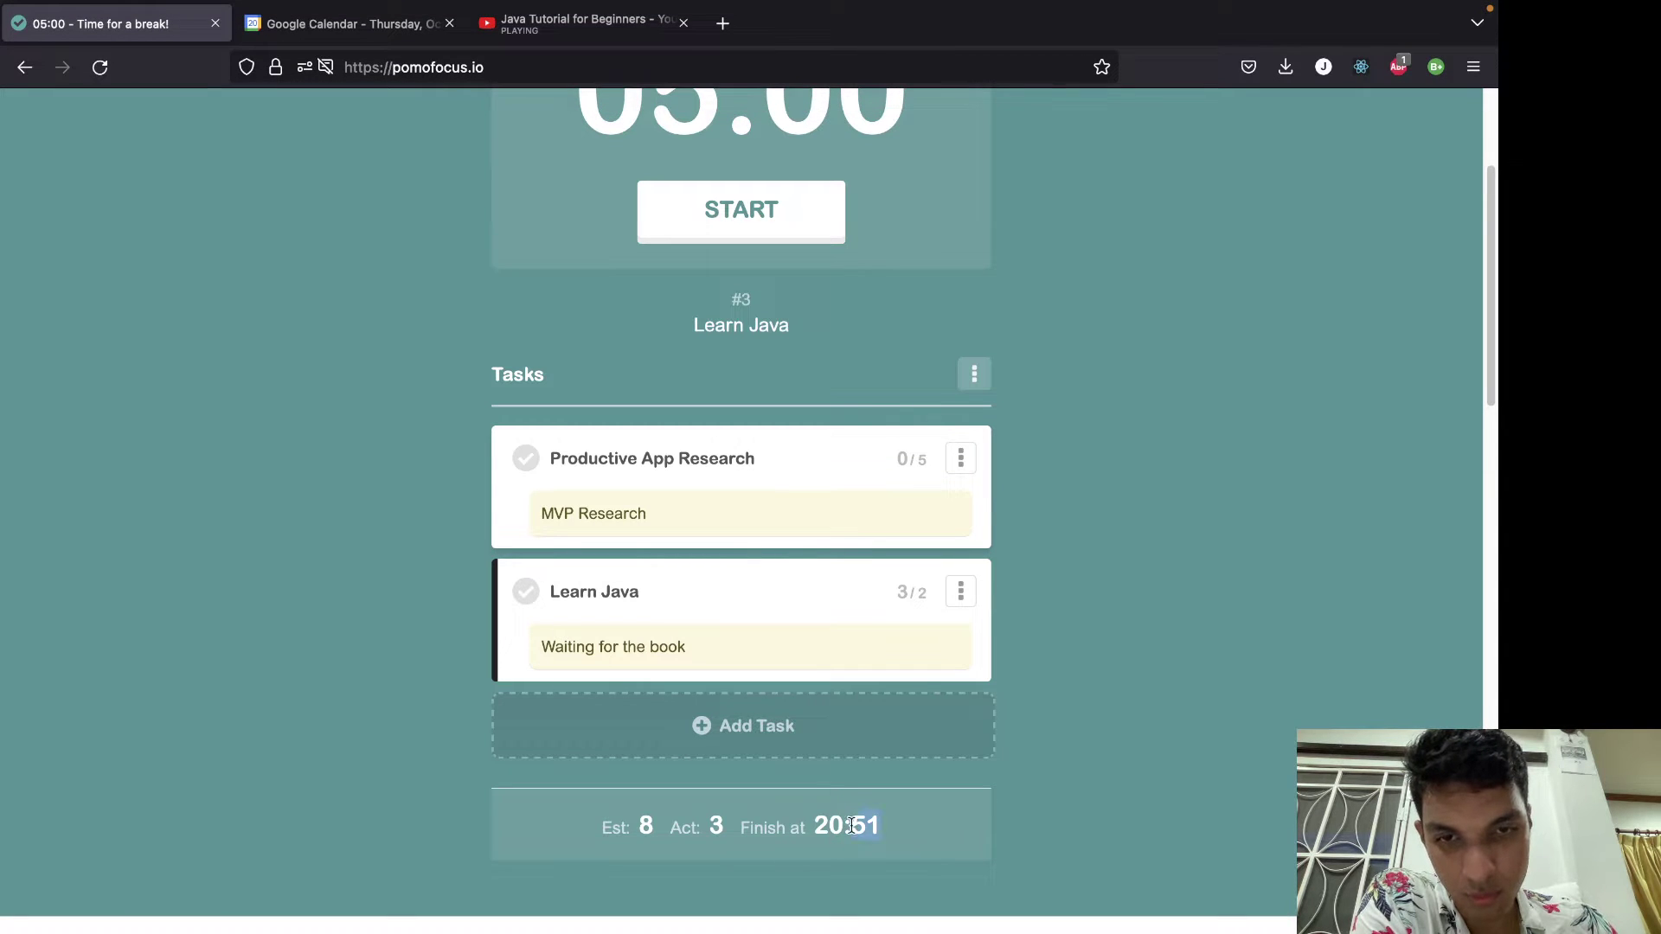
{"action": "left_click", "coordinate": [599, 25]}
{"action": "left_click", "coordinate": [652, 374]}
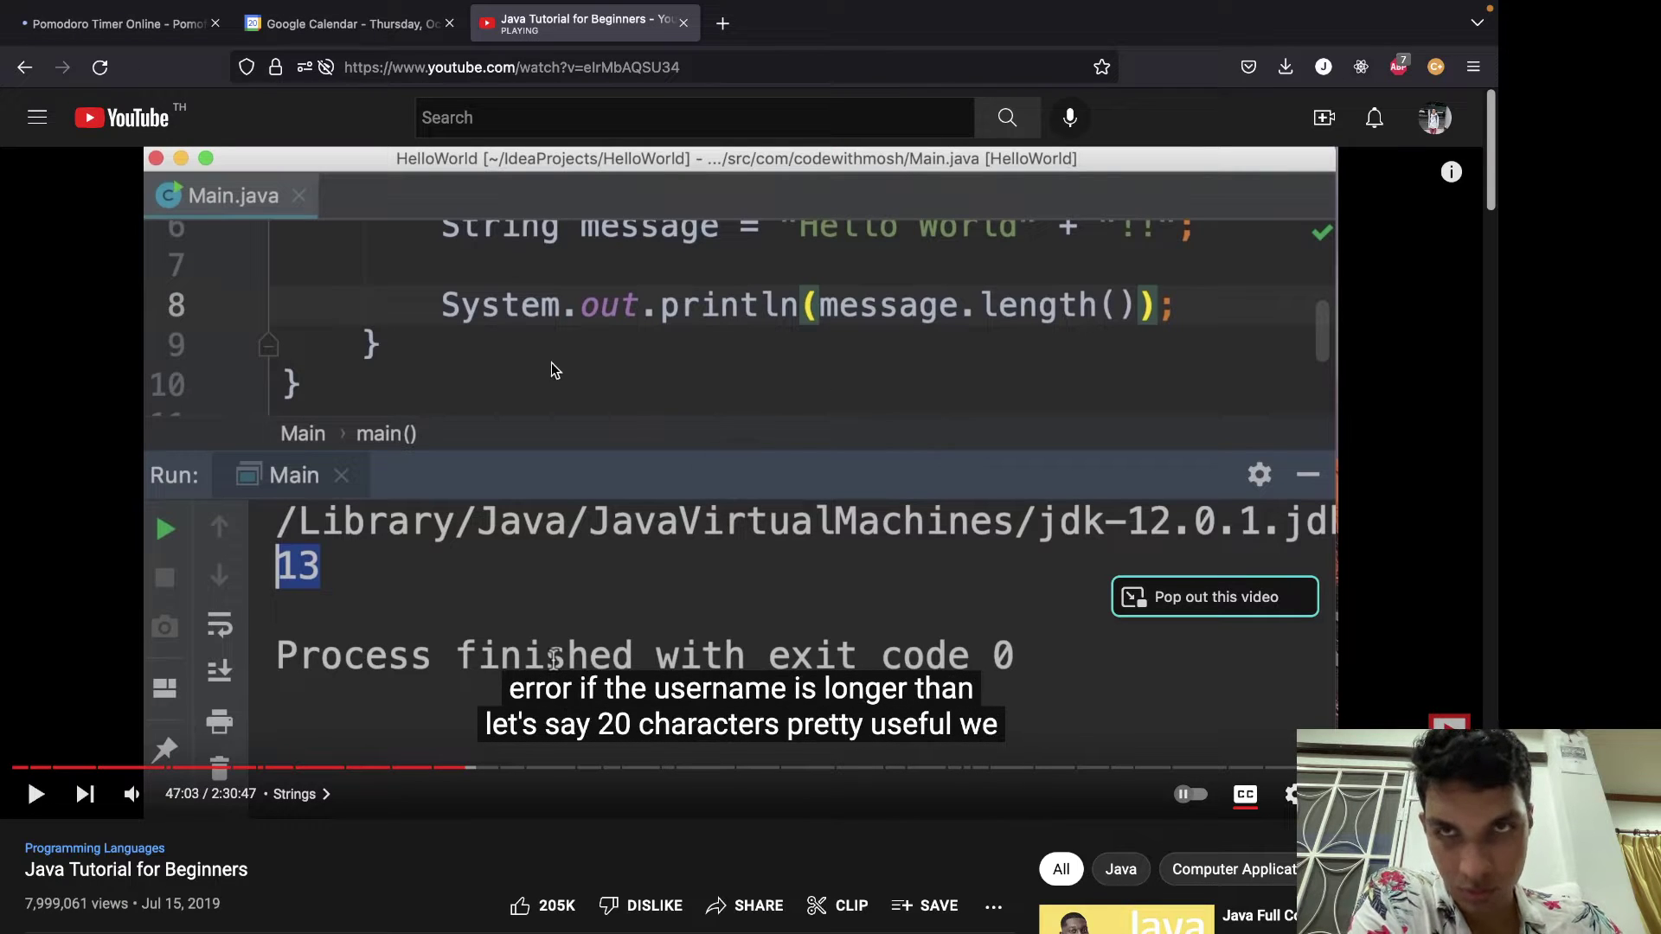
Return to Pomofocus and mark the Learn Java task as completed.
{"action": "left_click", "coordinate": [94, 33]}
{"action": "scroll", "coordinate": [657, 398], "scroll_direction": "up", "scroll_amount": 3}
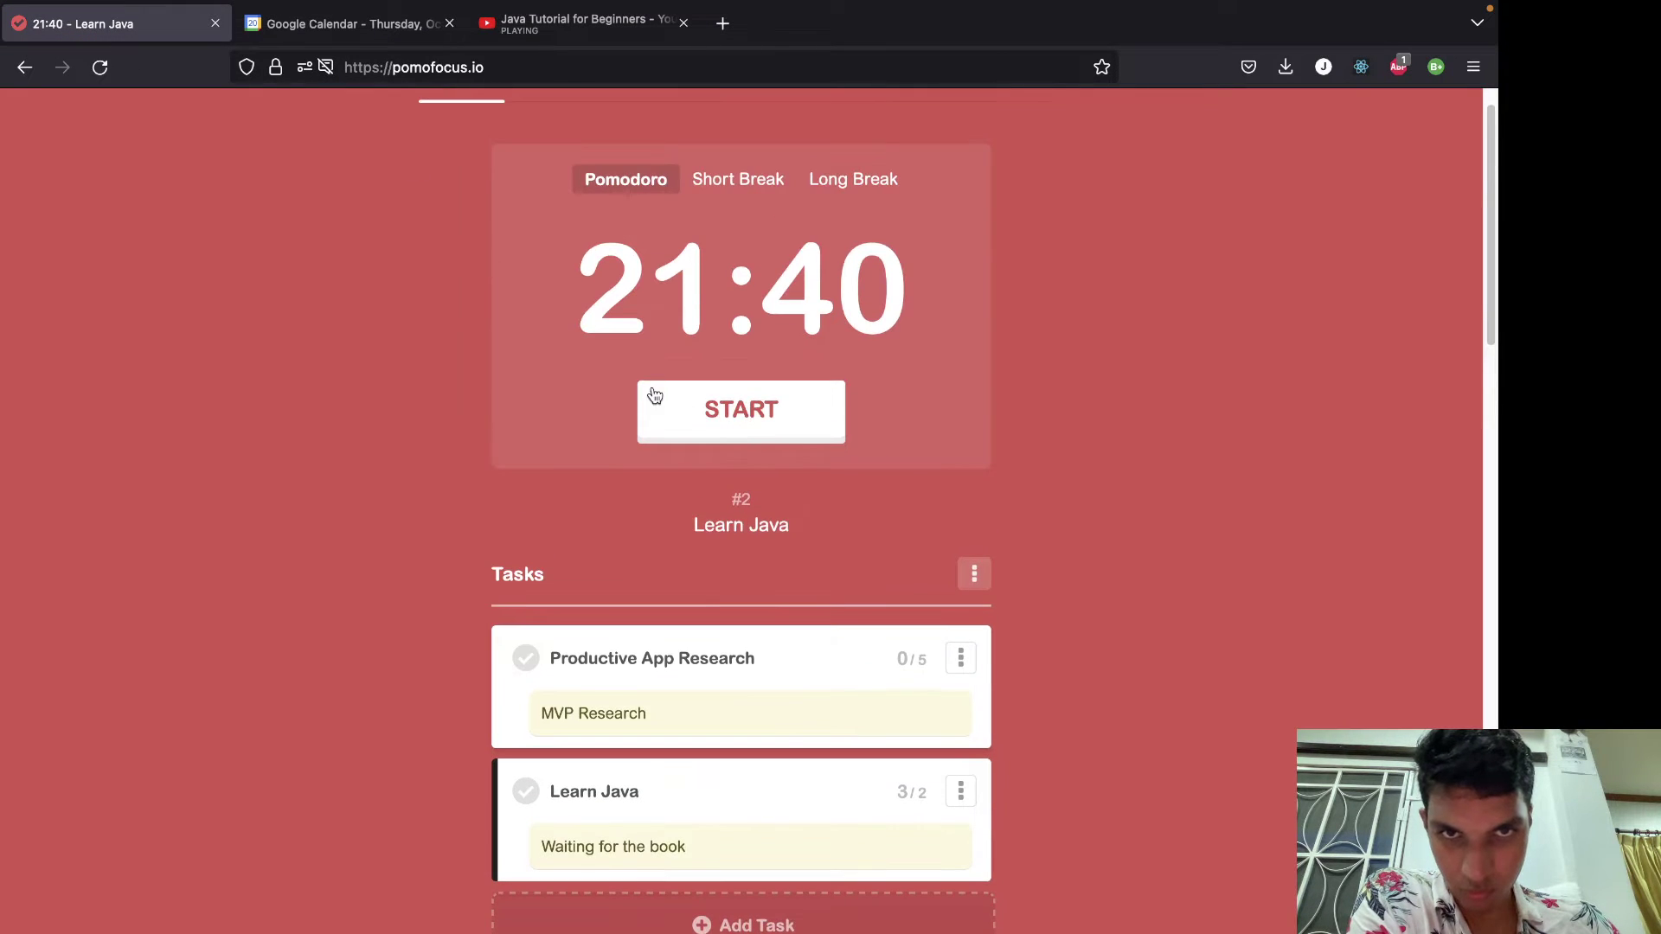
{"action": "scroll", "coordinate": [593, 397], "scroll_direction": "down", "scroll_amount": 4}
{"action": "scroll", "coordinate": [592, 403], "scroll_direction": "down", "scroll_amount": 3}
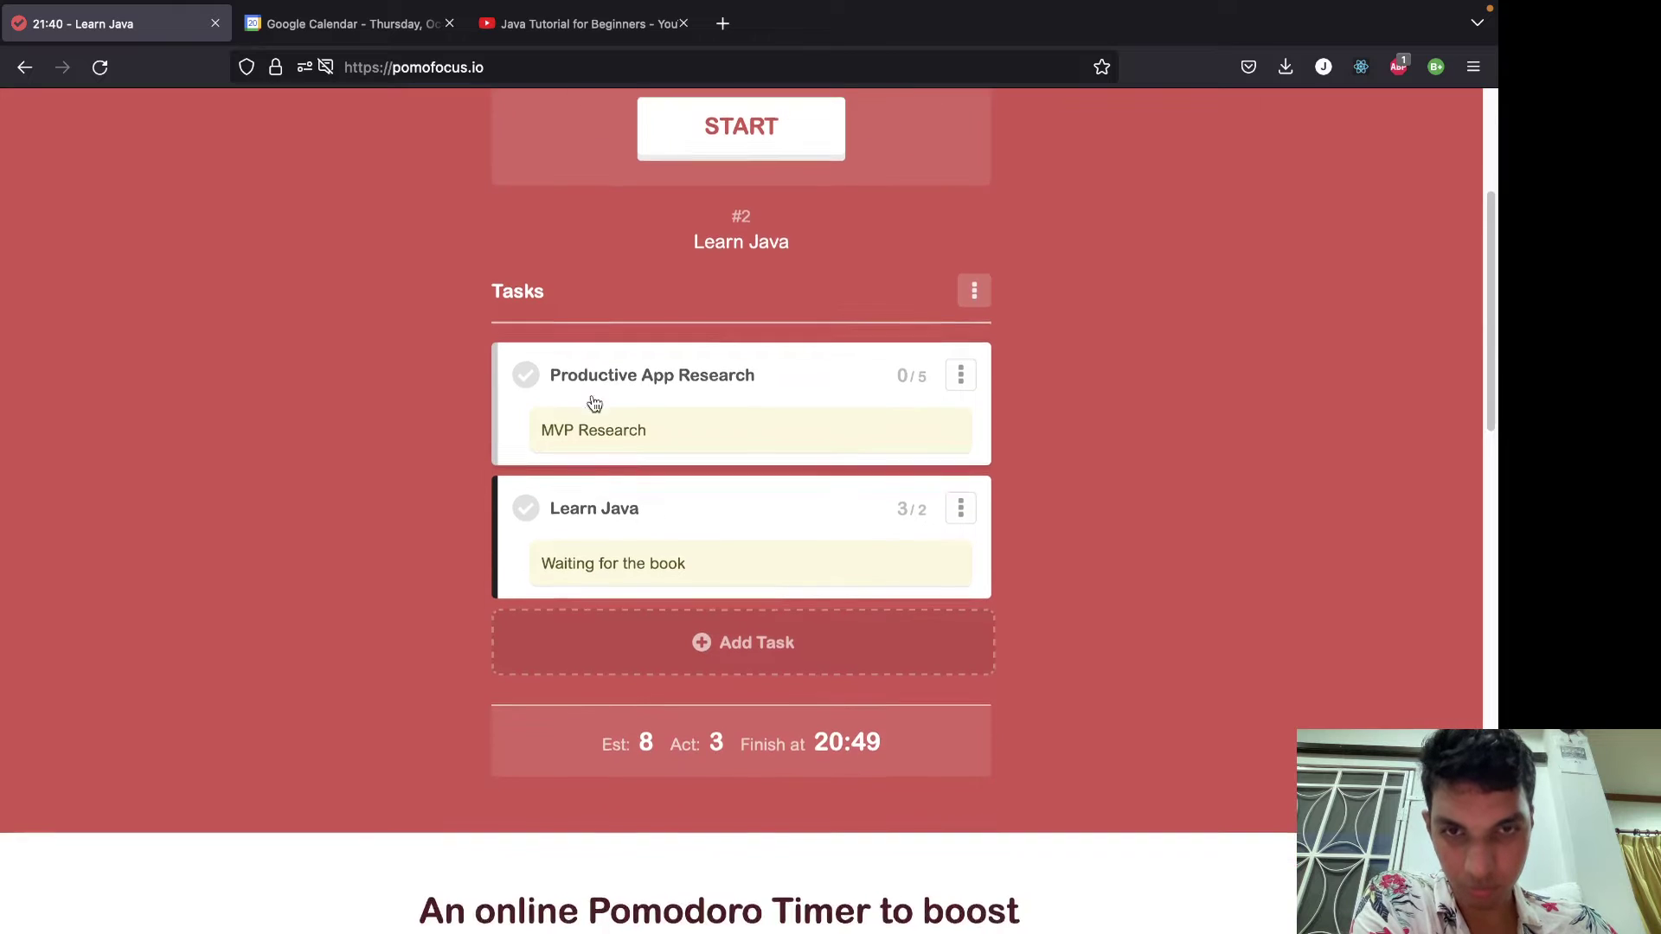
{"action": "scroll", "coordinate": [574, 393], "scroll_direction": "up", "scroll_amount": 2}
{"action": "left_click", "coordinate": [525, 508]}
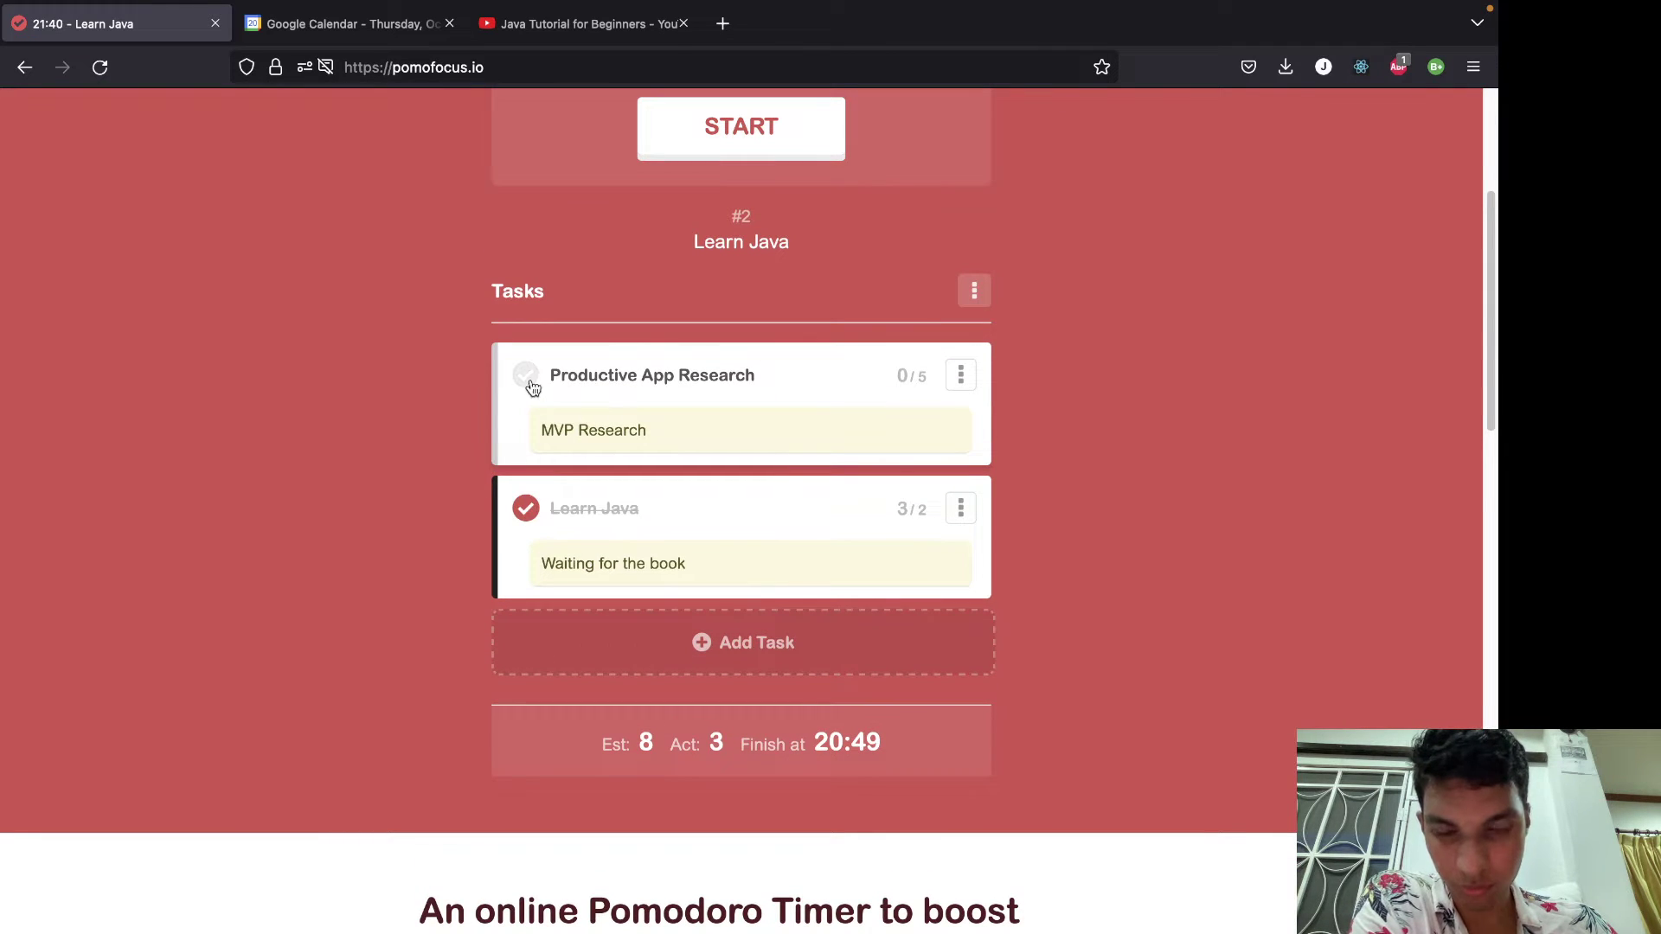
{"action": "scroll", "coordinate": [563, 389], "scroll_direction": "down", "scroll_amount": 1}
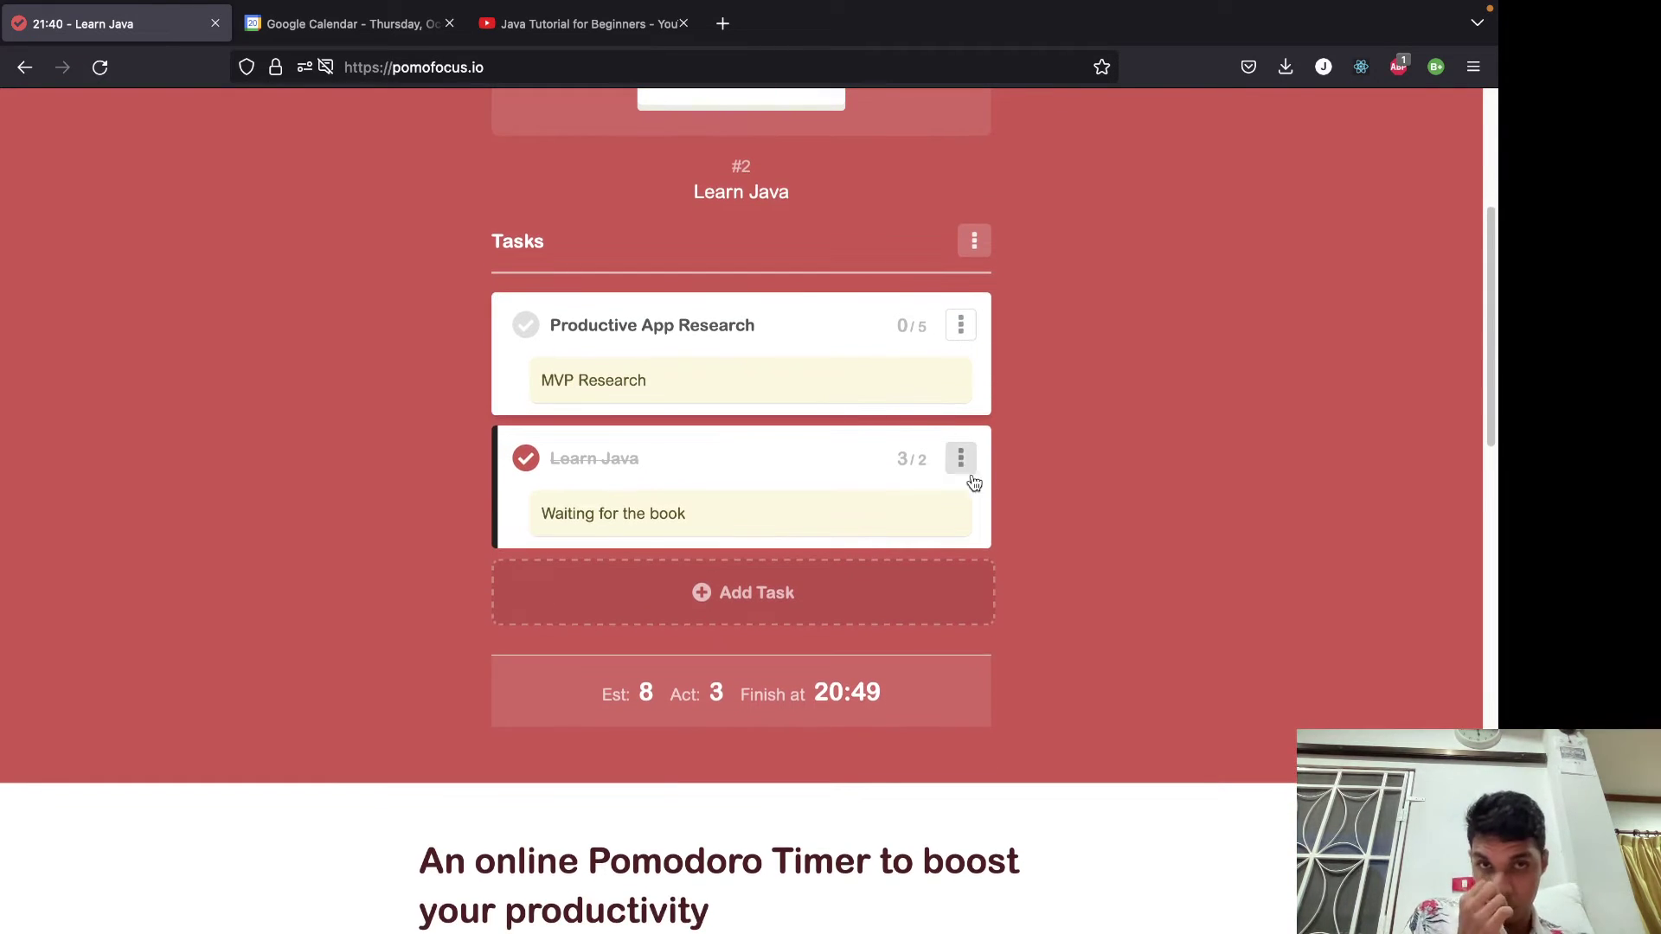
{"action": "left_click", "coordinate": [525, 457]}
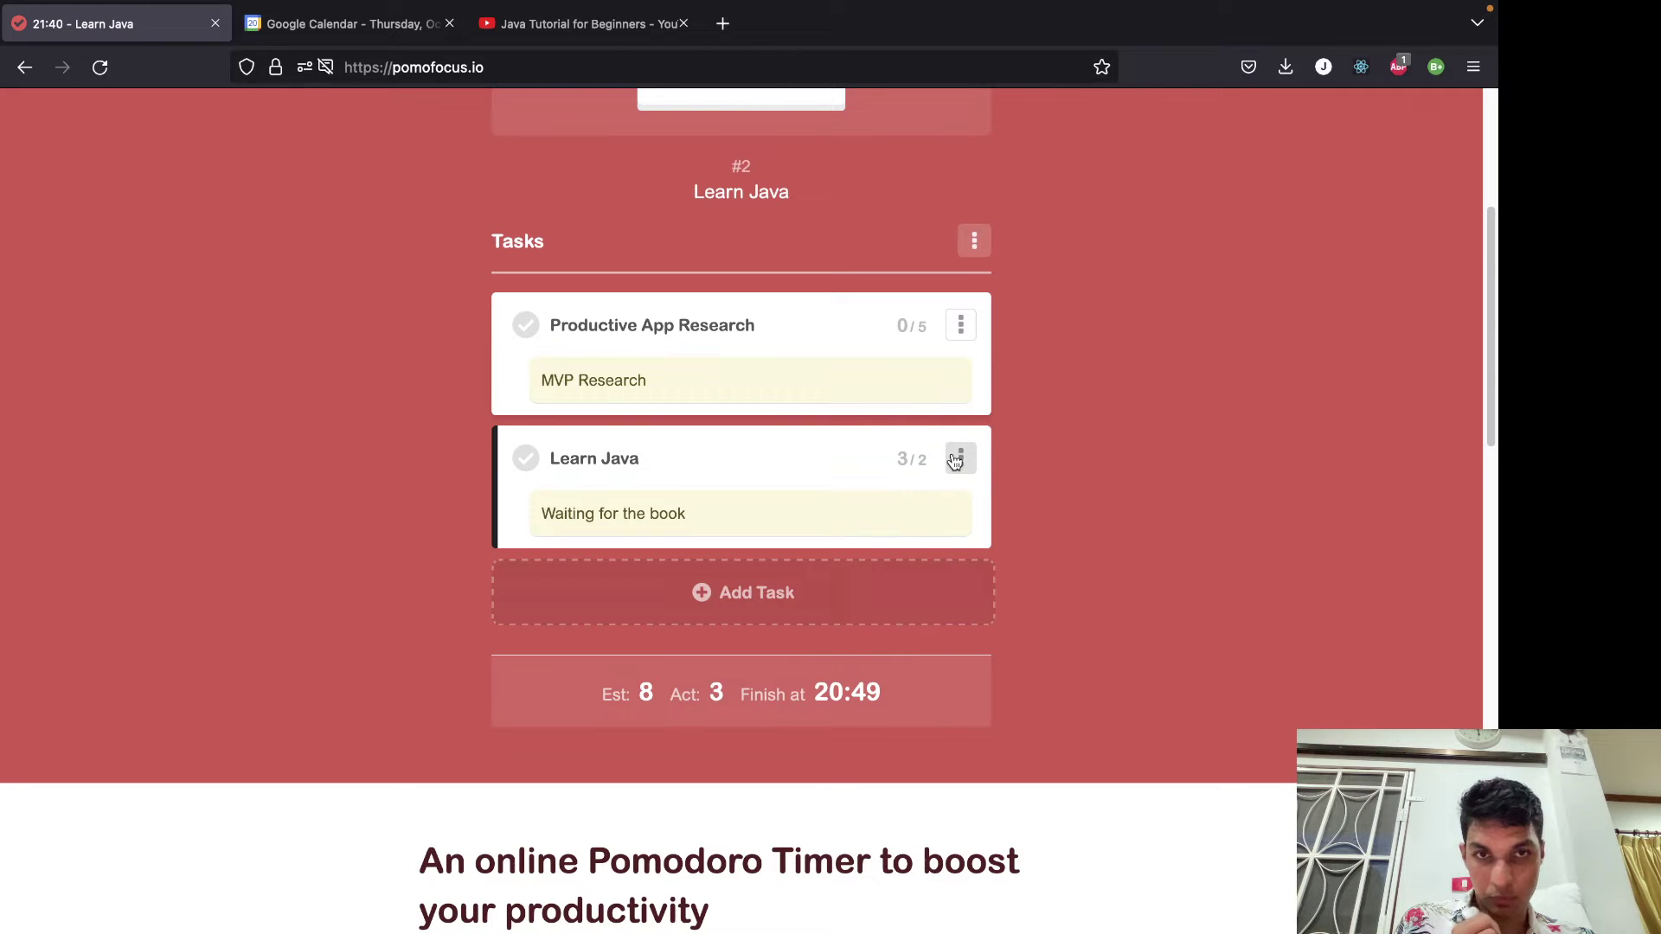
{"action": "left_click", "coordinate": [525, 457]}
Make Productive App Research the active task for the pomodoro timer.
{"action": "left_click", "coordinate": [704, 336]}
{"action": "scroll", "coordinate": [956, 549], "scroll_direction": "down", "scroll_amount": 1}
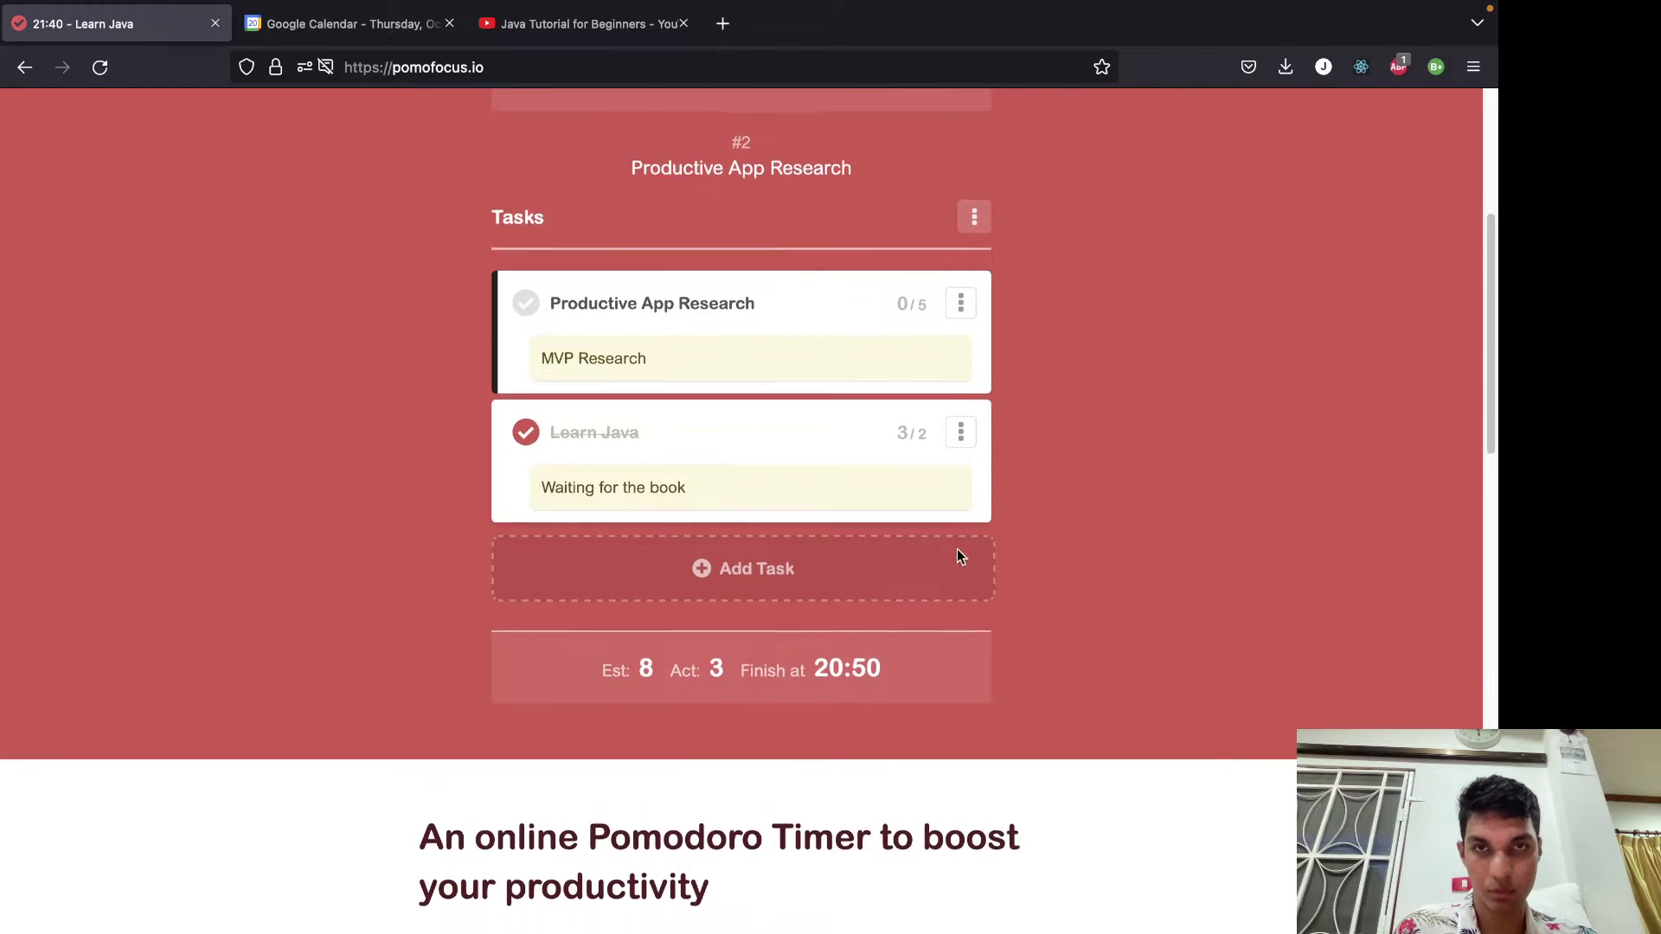
{"action": "scroll", "coordinate": [953, 556], "scroll_direction": "up", "scroll_amount": 2}
Review the Google Calendar day schedule for October 20, 2022, through the evening hours.
{"action": "left_click", "coordinate": [346, 26]}
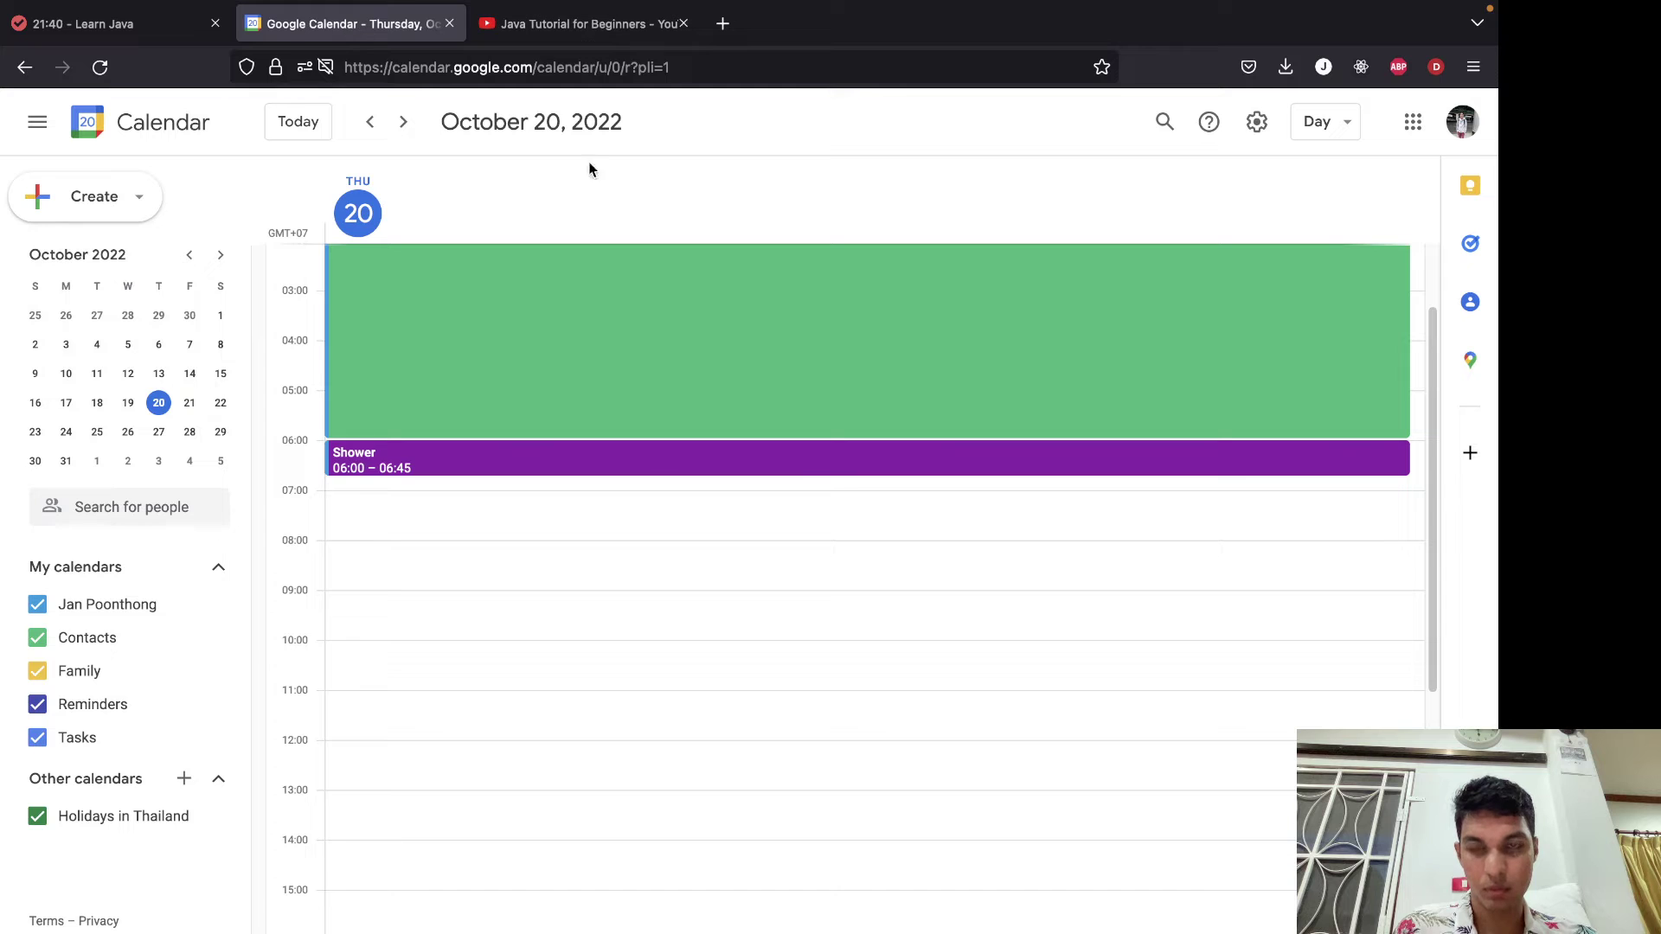
{"action": "scroll", "coordinate": [649, 574], "scroll_direction": "up", "scroll_amount": 1}
{"action": "scroll", "coordinate": [650, 571], "scroll_direction": "down", "scroll_amount": 5}
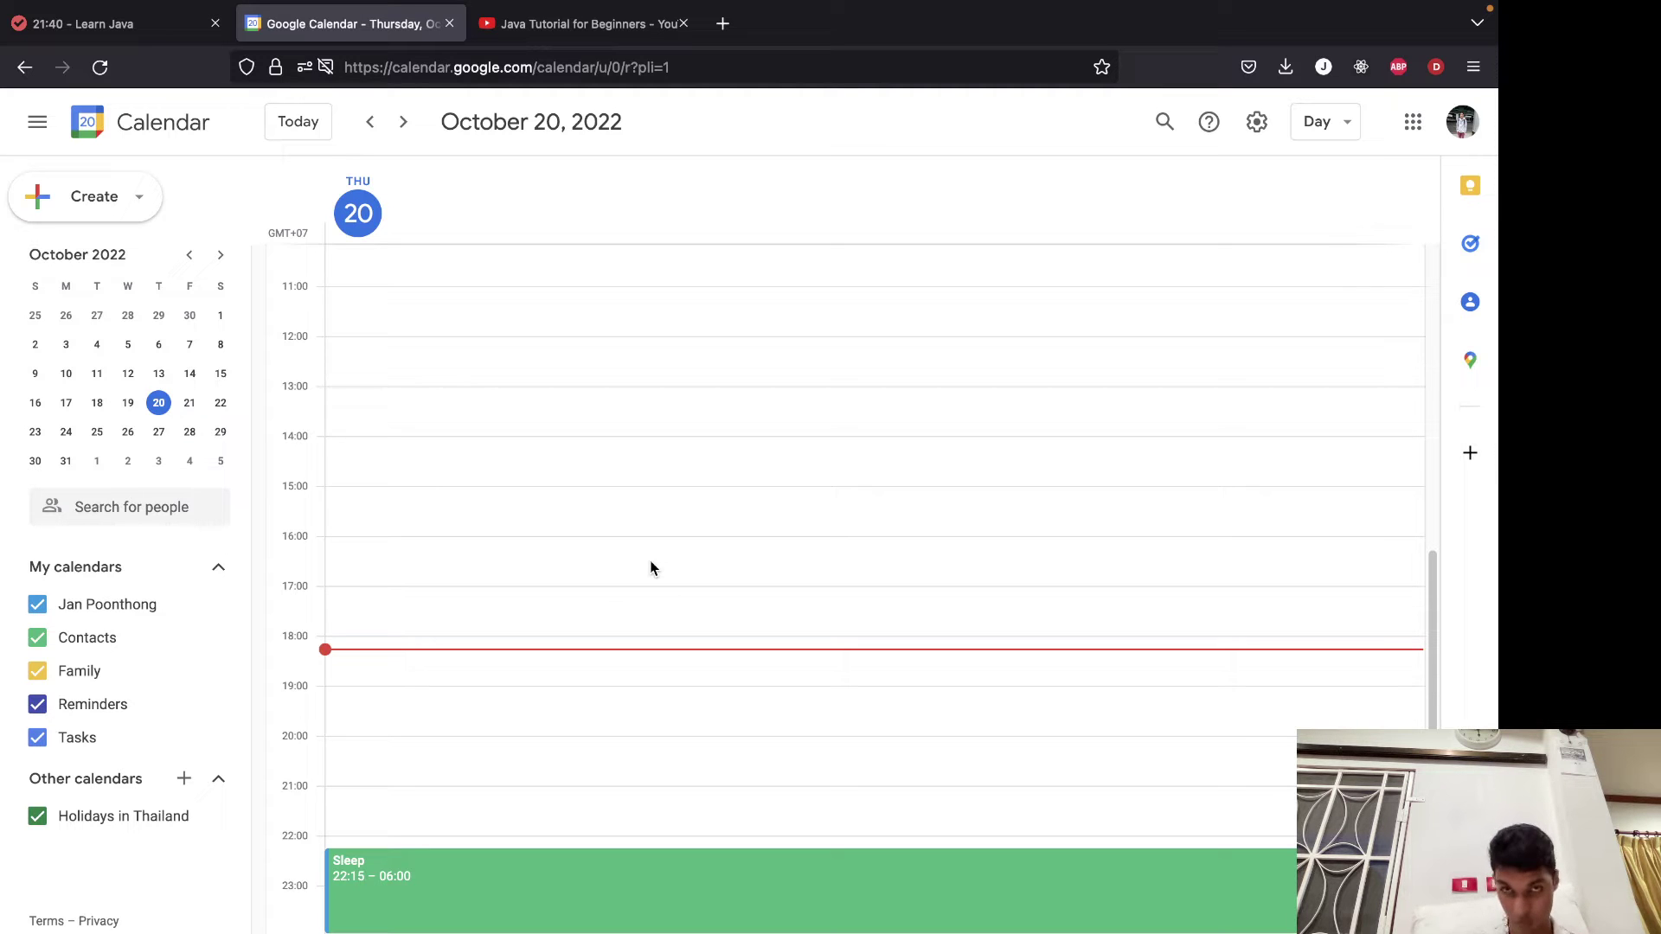
Examine the Pomofocus page, from the timer and task list to the instructions for using the Pomodoro timer.
{"action": "left_click", "coordinate": [128, 24]}
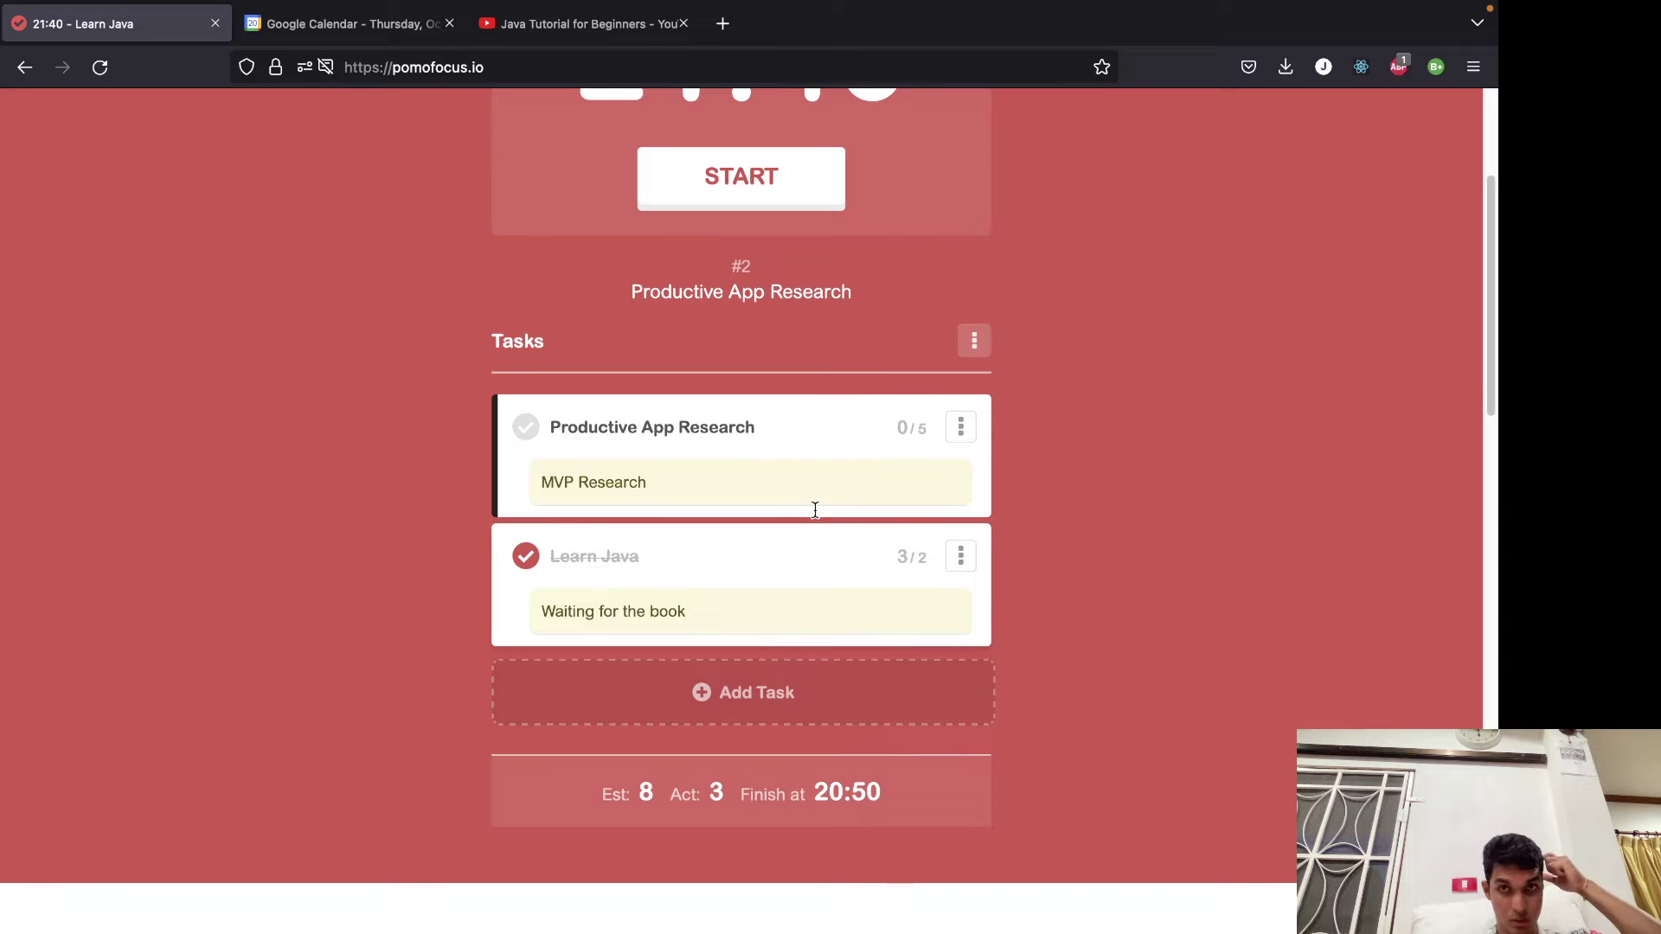
{"action": "scroll", "coordinate": [1119, 579], "scroll_direction": "down", "scroll_amount": 4}
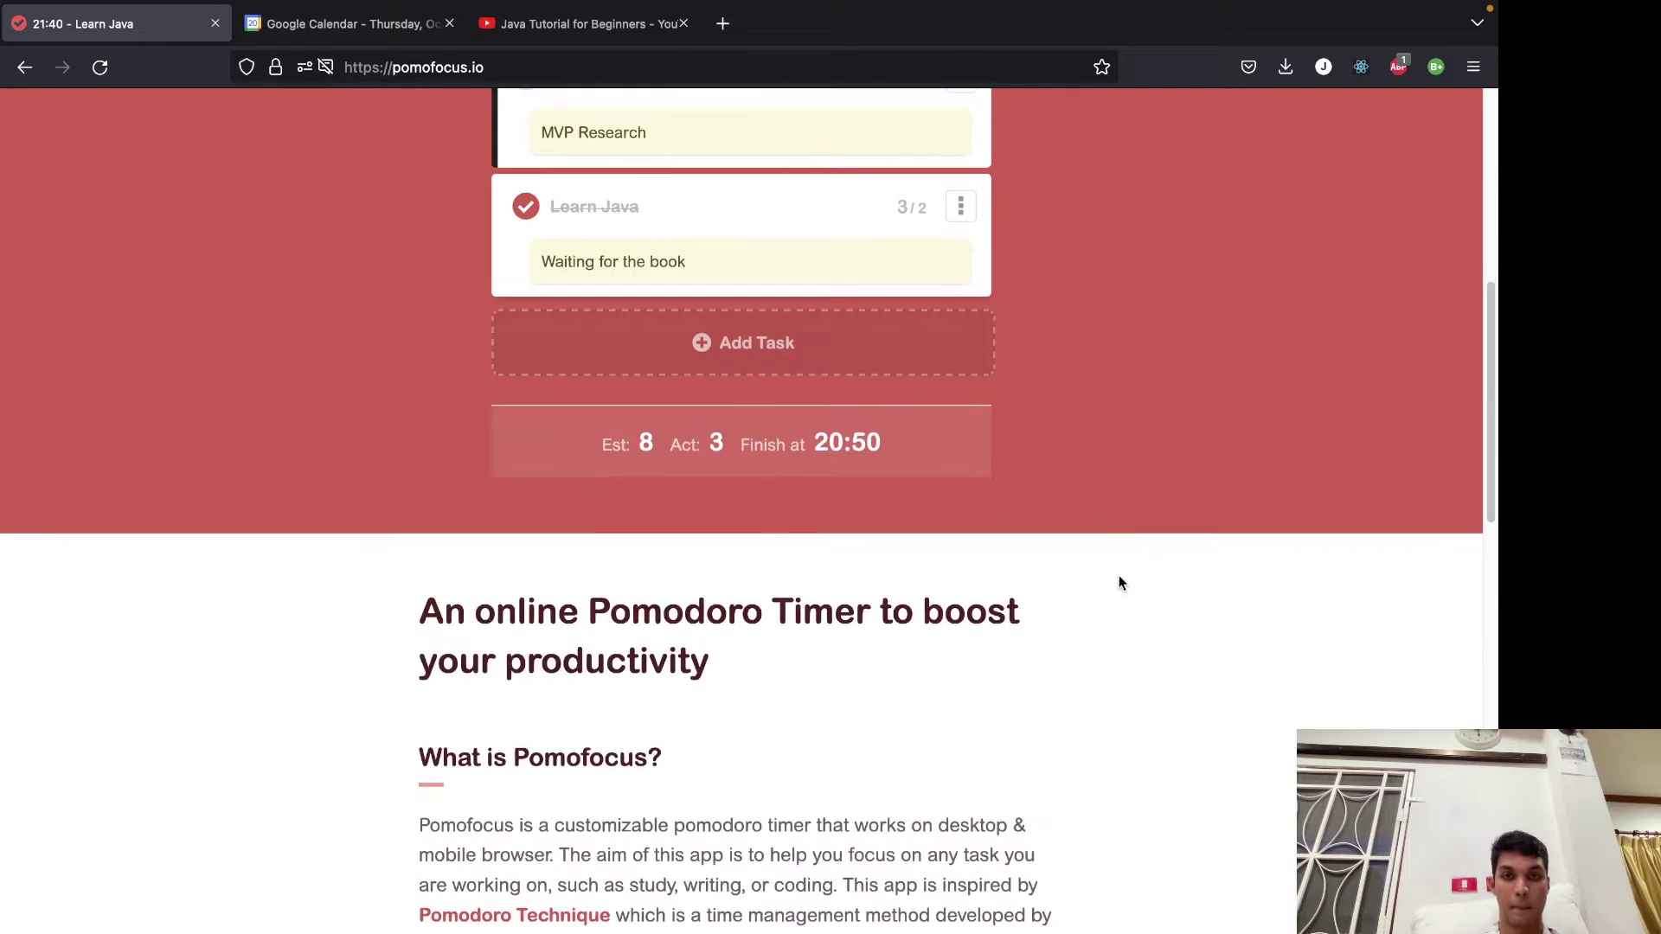
{"action": "scroll", "coordinate": [1119, 597], "scroll_direction": "up", "scroll_amount": 7}
{"action": "scroll", "coordinate": [1088, 588], "scroll_direction": "down", "scroll_amount": 5}
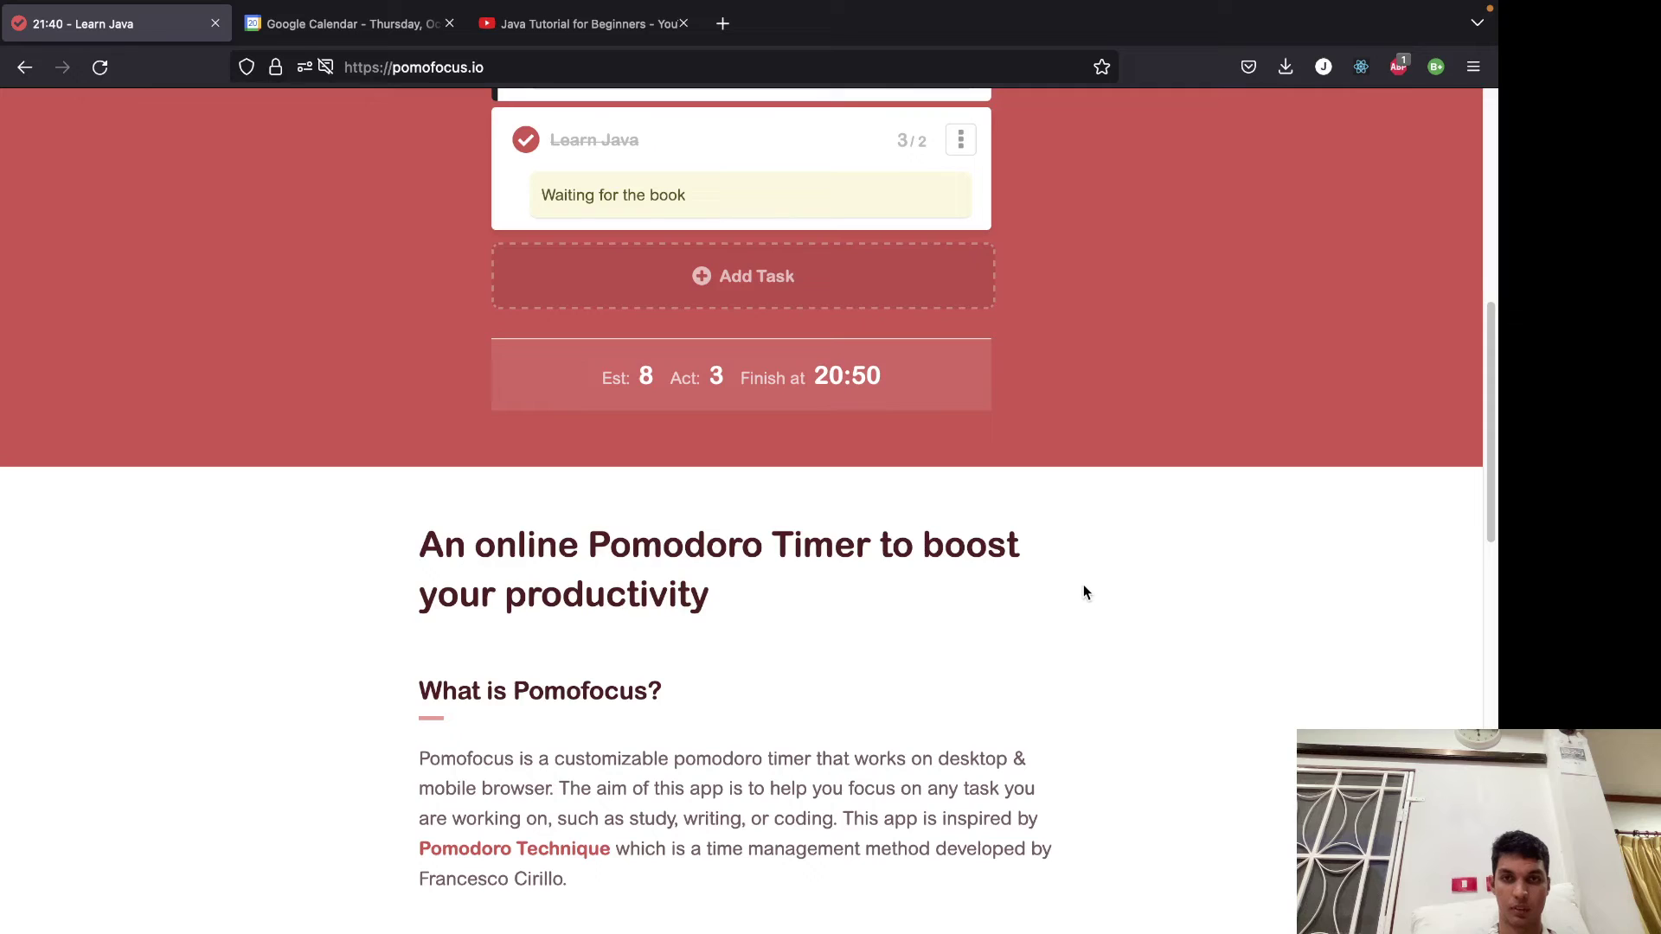
{"action": "scroll", "coordinate": [1085, 588], "scroll_direction": "down", "scroll_amount": 5}
{"action": "scroll", "coordinate": [1087, 589], "scroll_direction": "down", "scroll_amount": 9}
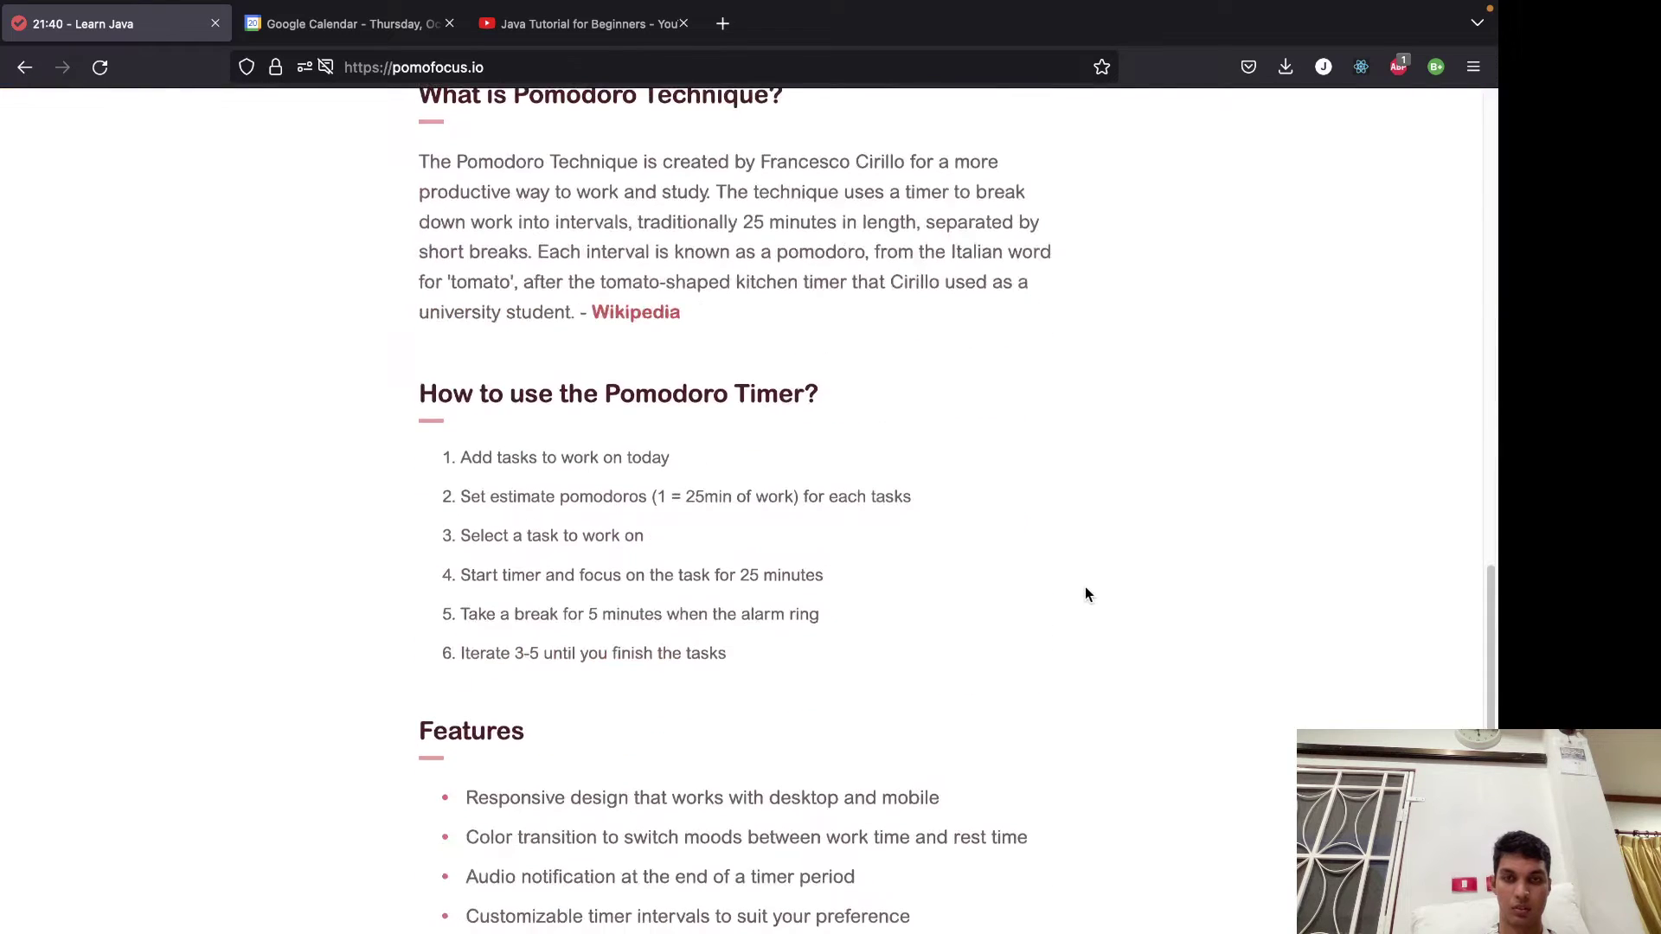
{"action": "scroll", "coordinate": [1090, 588], "scroll_direction": "up", "scroll_amount": 15}
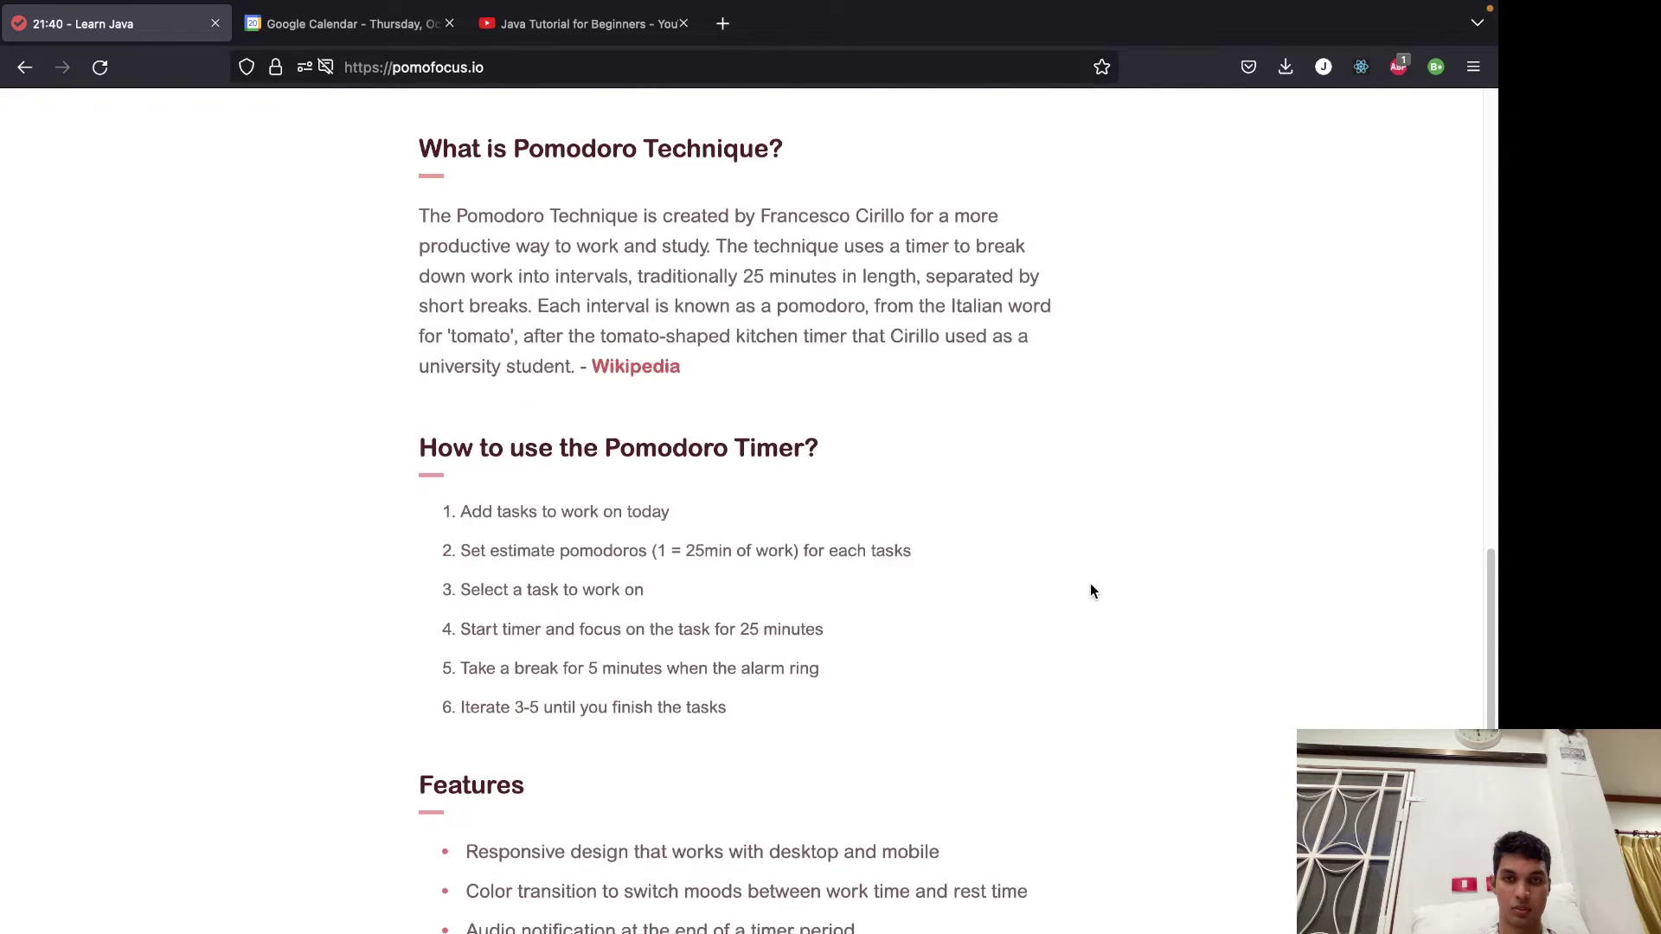
{"action": "scroll", "coordinate": [1090, 593], "scroll_direction": "up", "scroll_amount": 2}
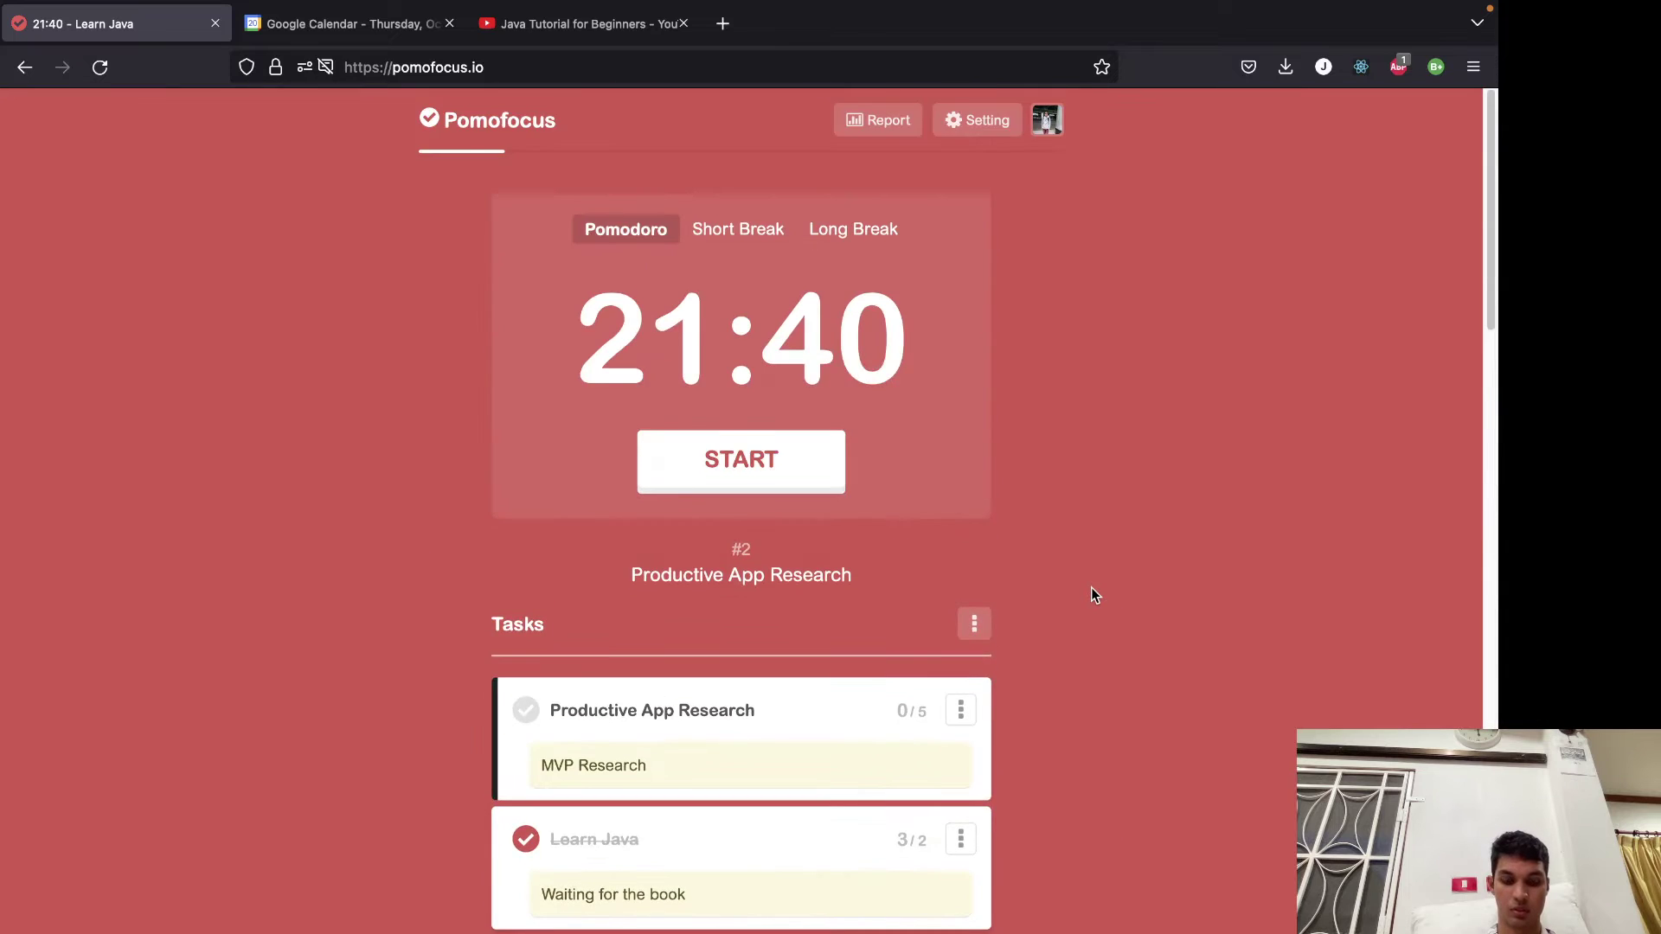
{"action": "scroll", "coordinate": [1092, 595], "scroll_direction": "down", "scroll_amount": 2}
{"action": "scroll", "coordinate": [1092, 595], "scroll_direction": "up", "scroll_amount": 2}
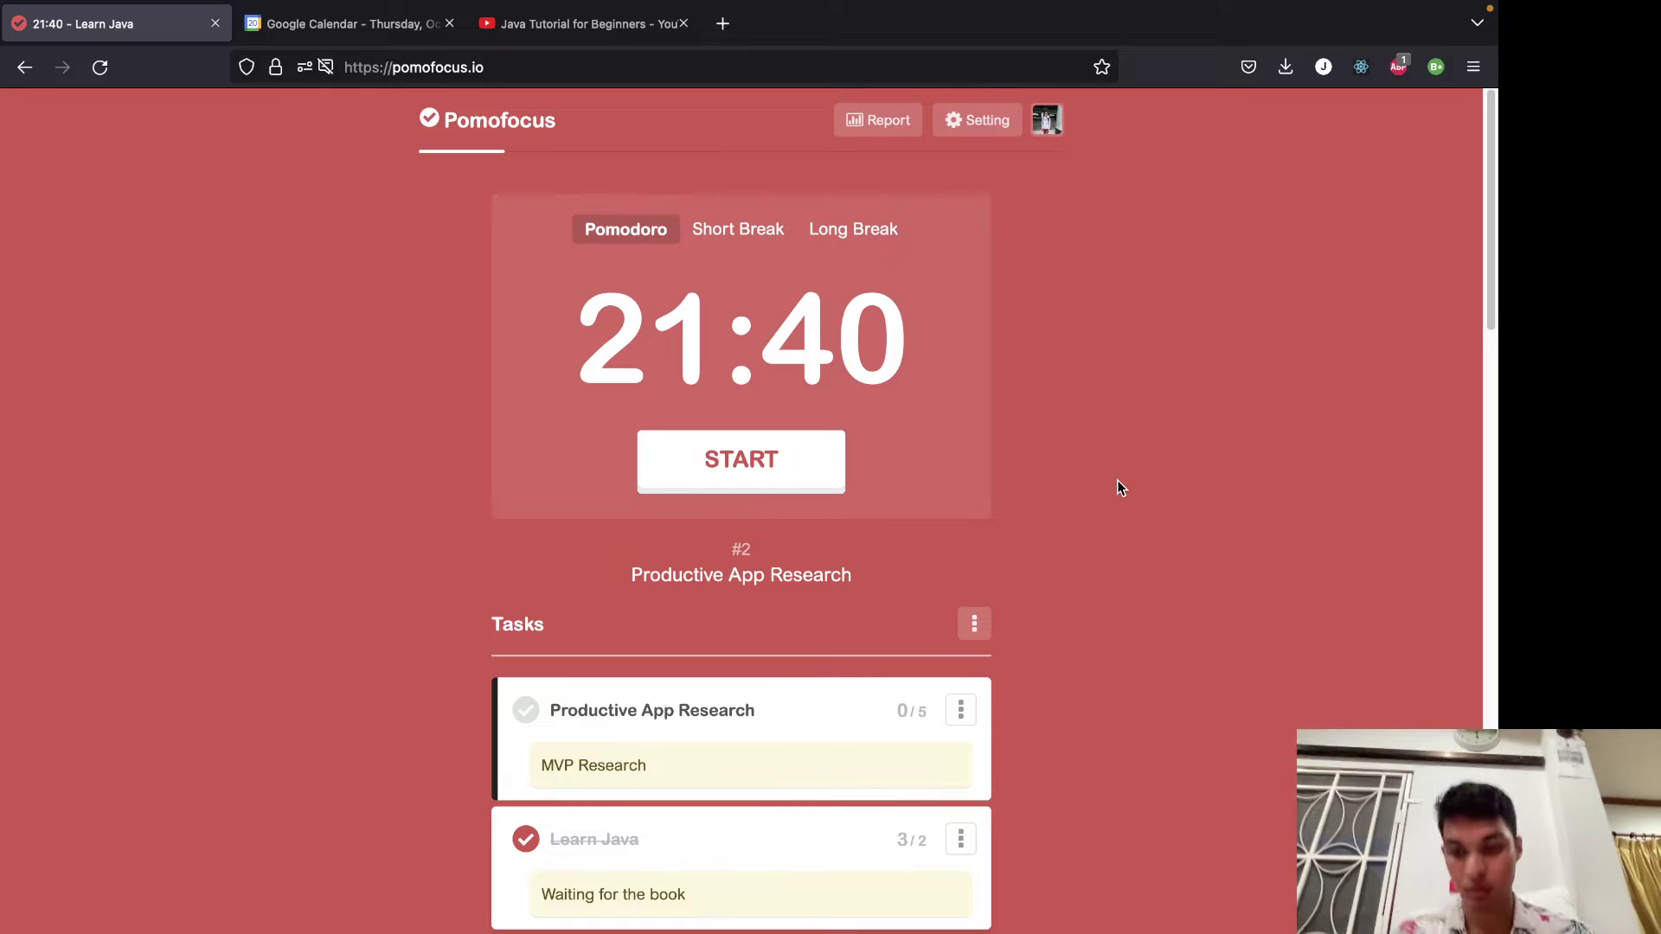
Switch to Discord and look at the recent messages in the general channel.
{"action": "key", "text": "super+Tab"}
{"action": "key", "text": "super+h"}
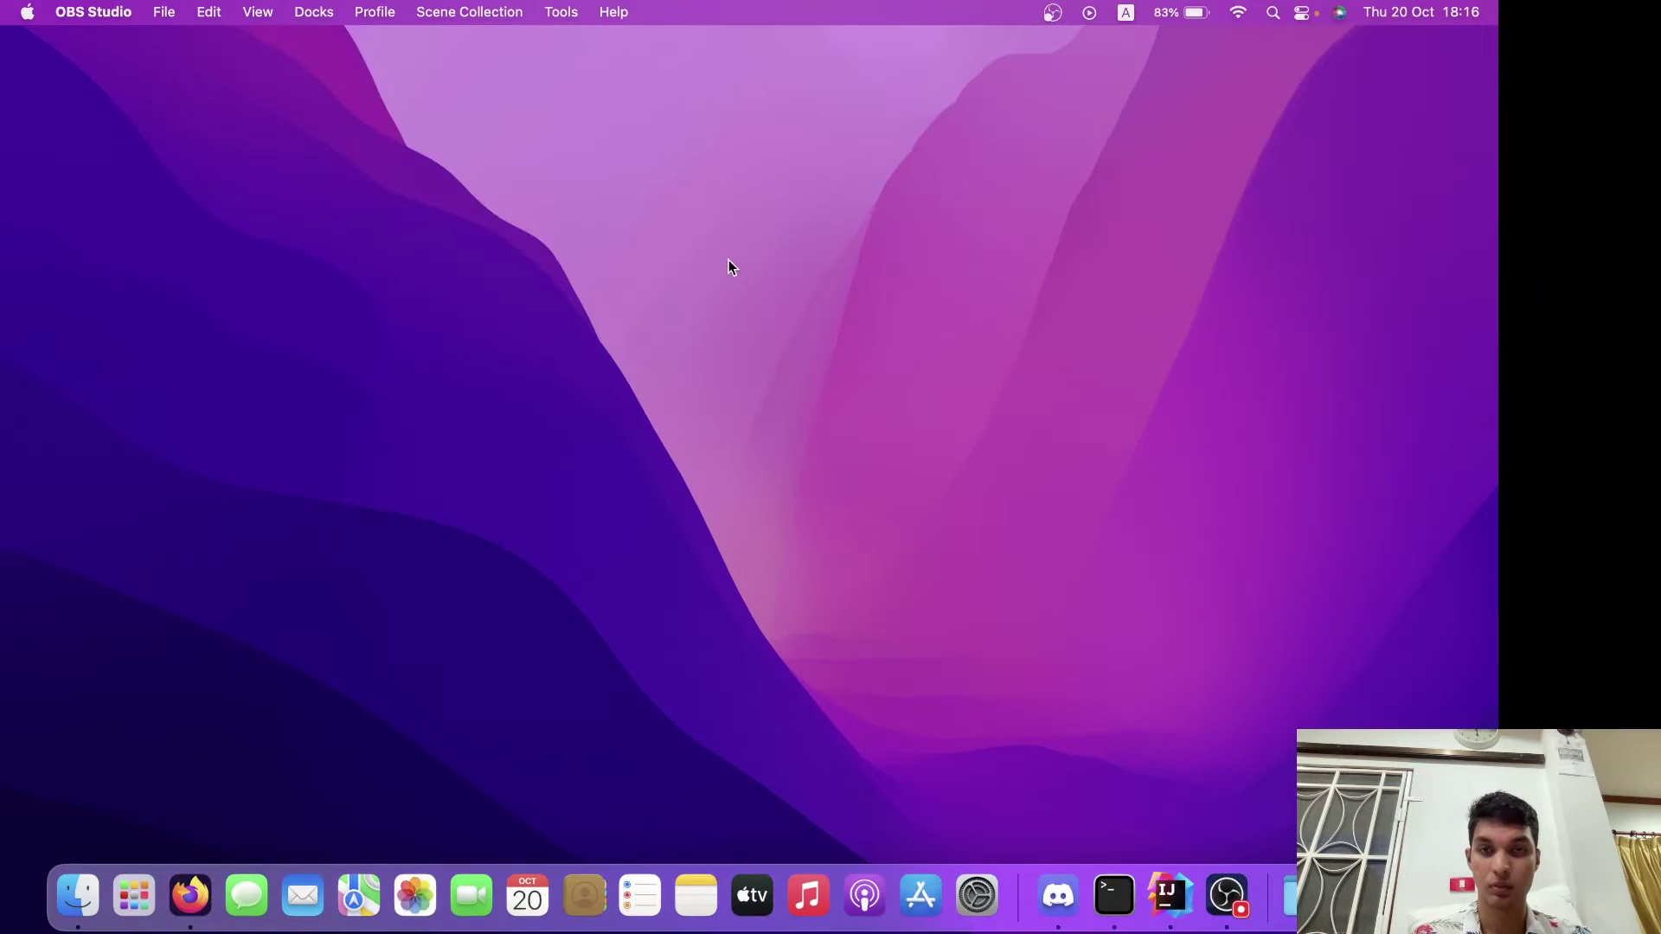
{"action": "key", "text": "super+Tab"}
{"action": "key", "text": "super+Tab"}
{"action": "key", "text": "super+Tab"}
{"action": "key", "text": "super+Tab"}
{"action": "key", "text": "super+Tab"}
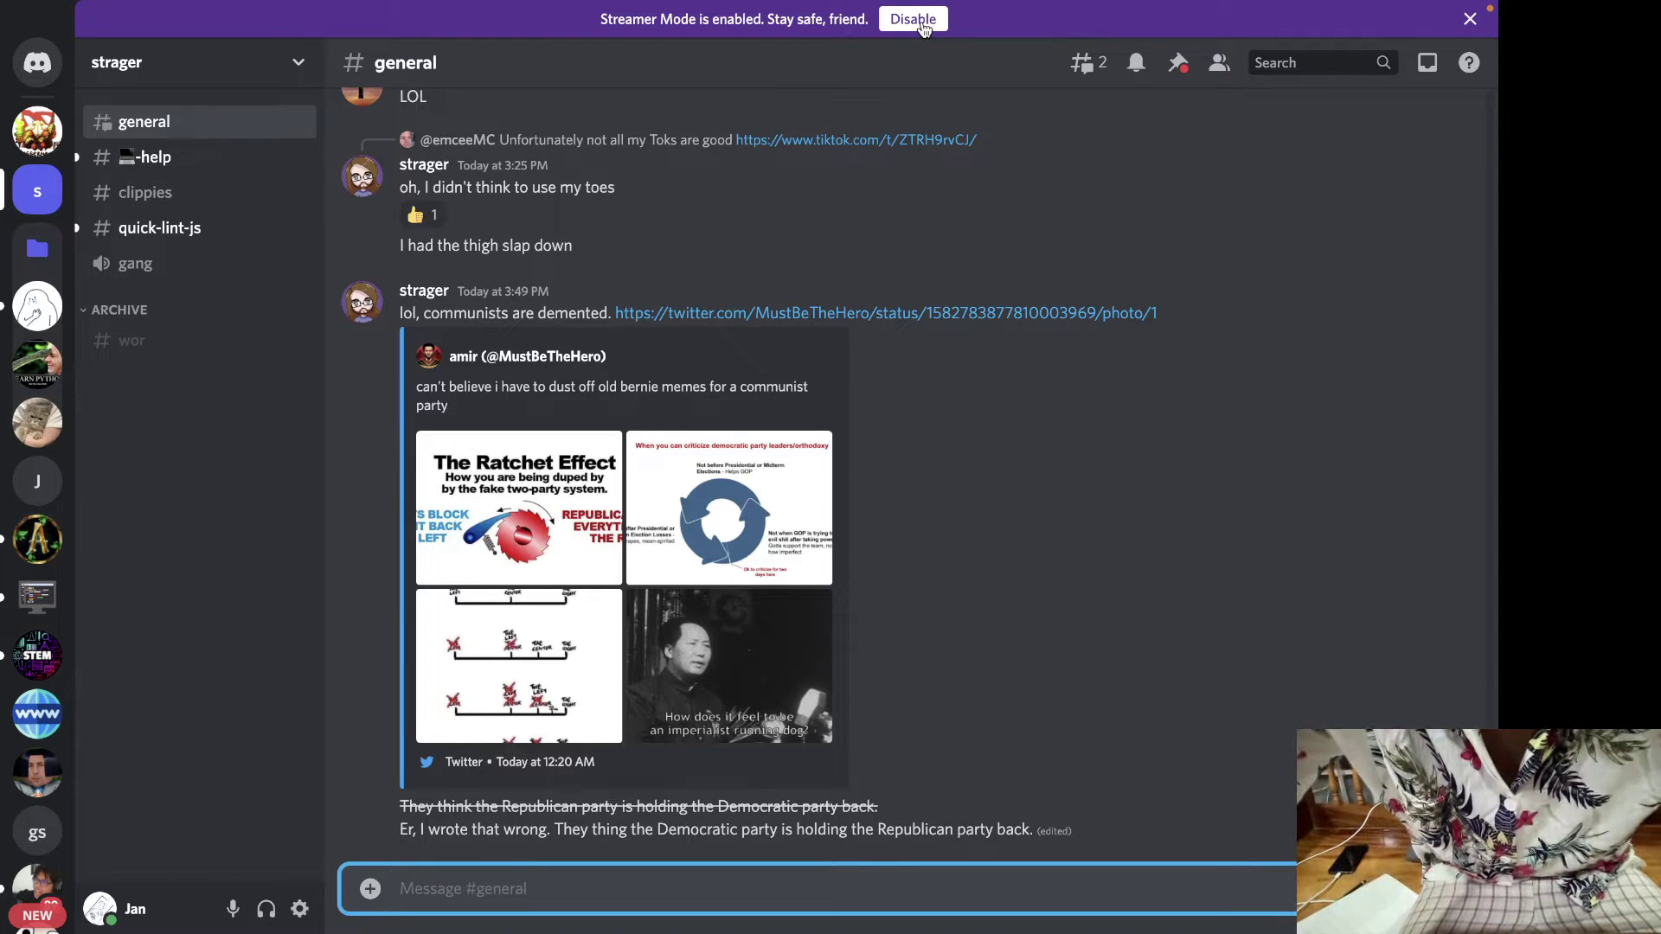
{"action": "mouse_move", "coordinate": [969, 7]}
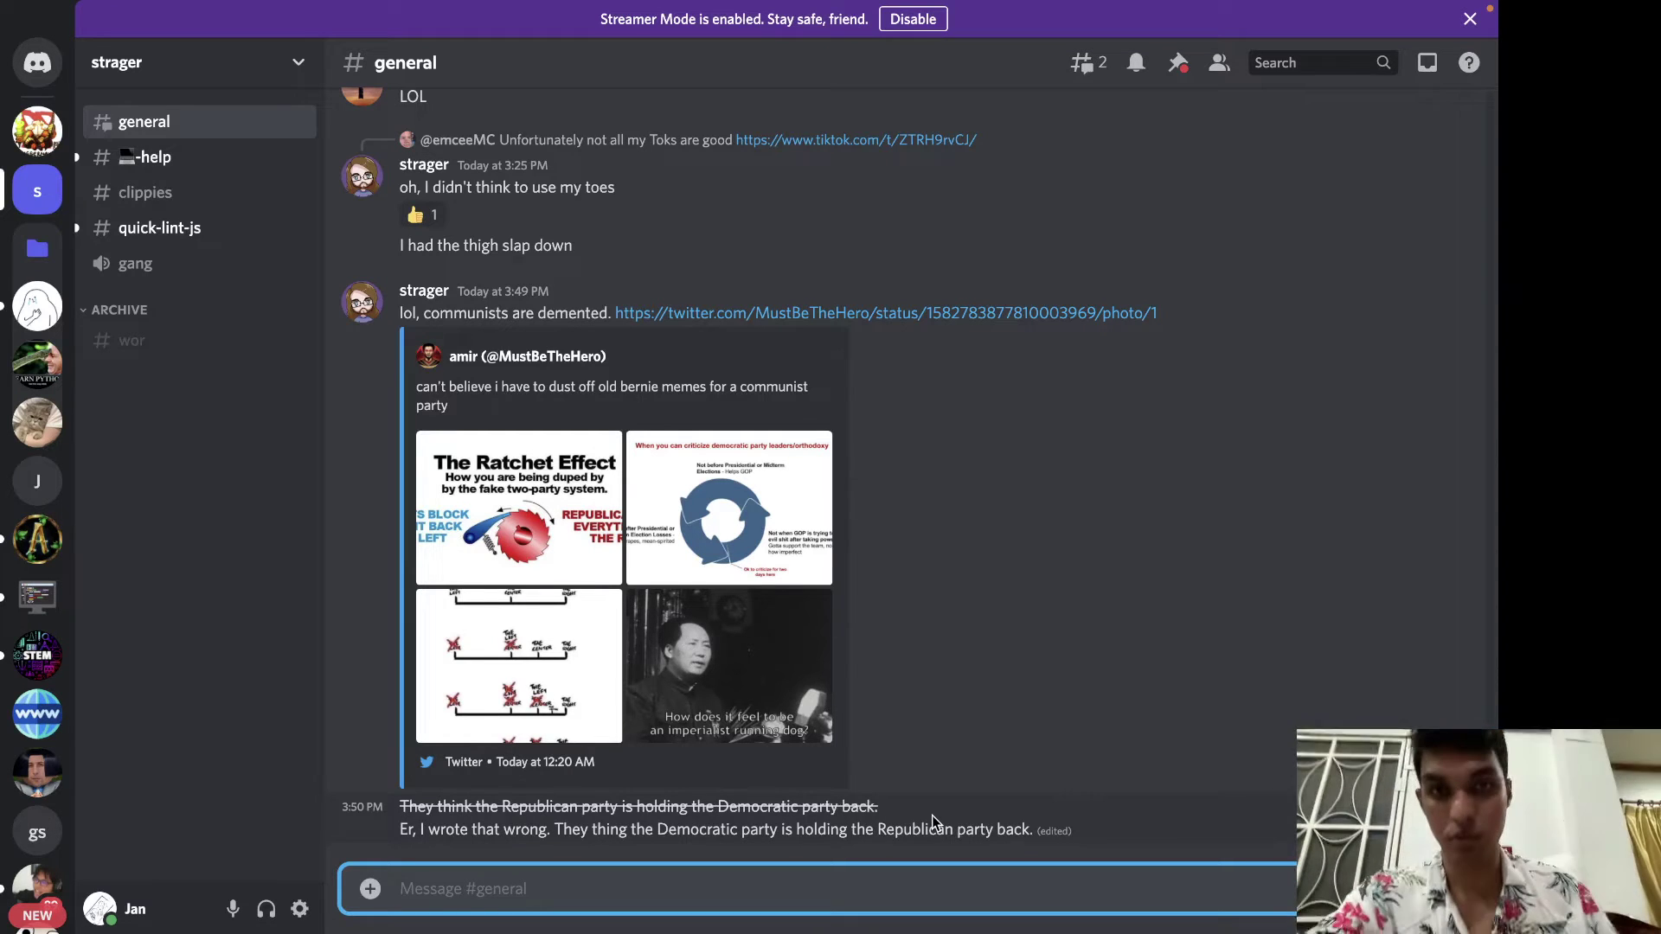
Switch to OBS Studio, check the streaming and recording window, and minimise it.
{"action": "key", "text": "super+Tab"}
{"action": "key", "text": "super+Tab"}
{"action": "key", "text": "super+Tab"}
{"action": "key", "text": "super+Tab"}
{"action": "key", "text": "super+Tab"}
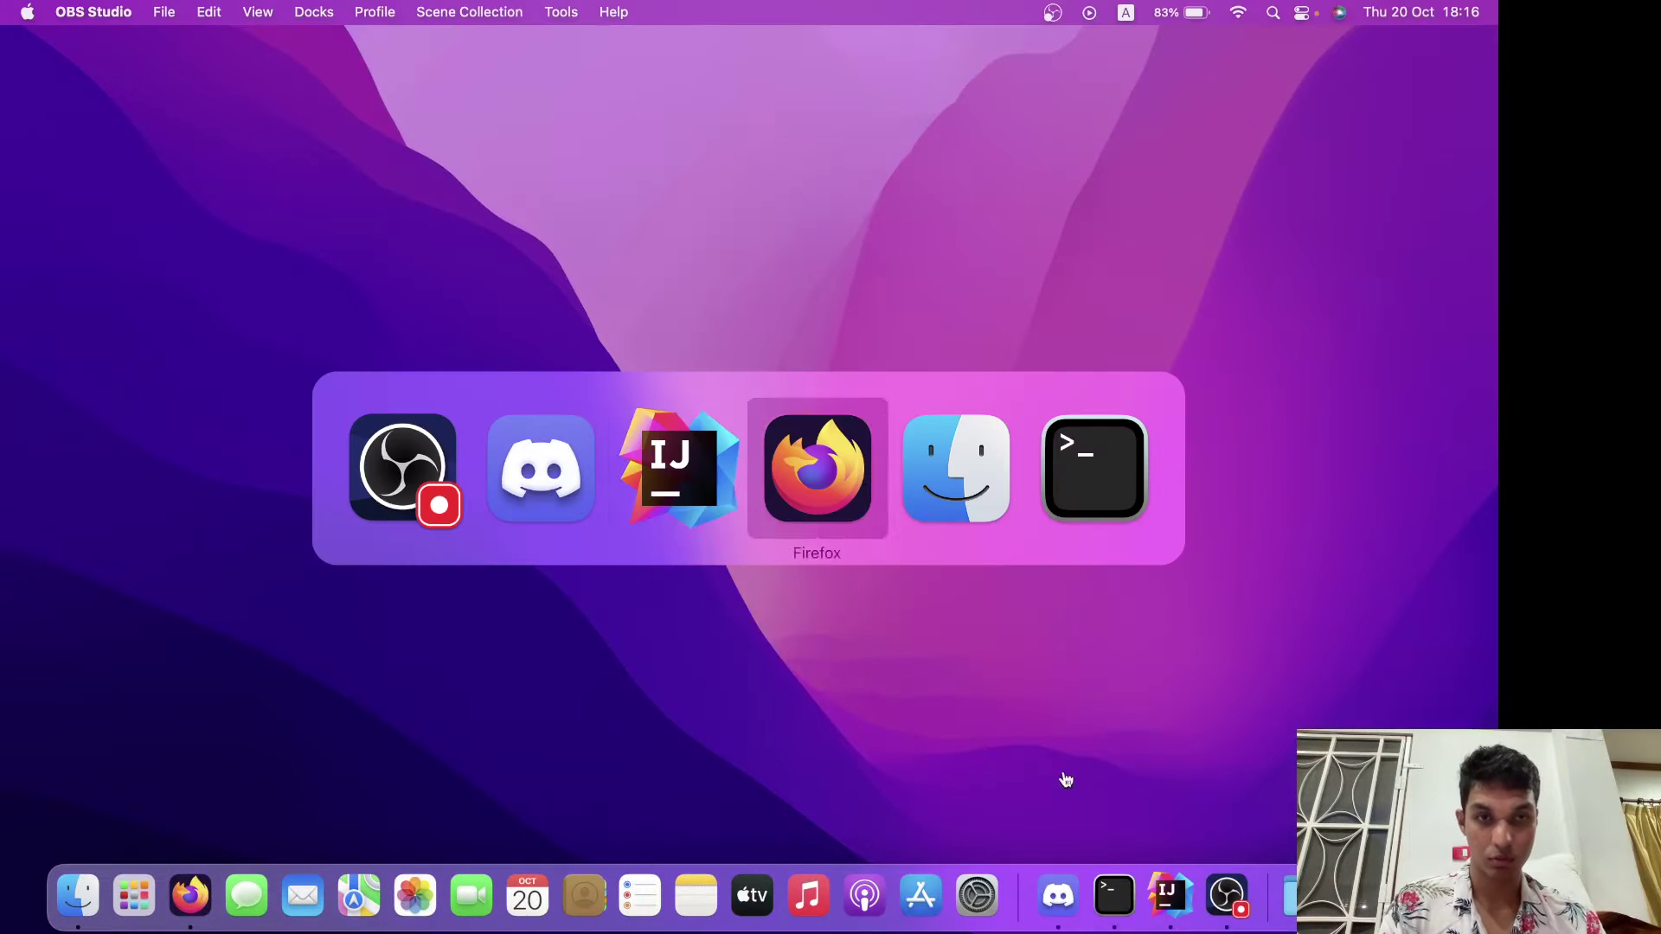
{"action": "left_click", "coordinate": [1226, 895]}
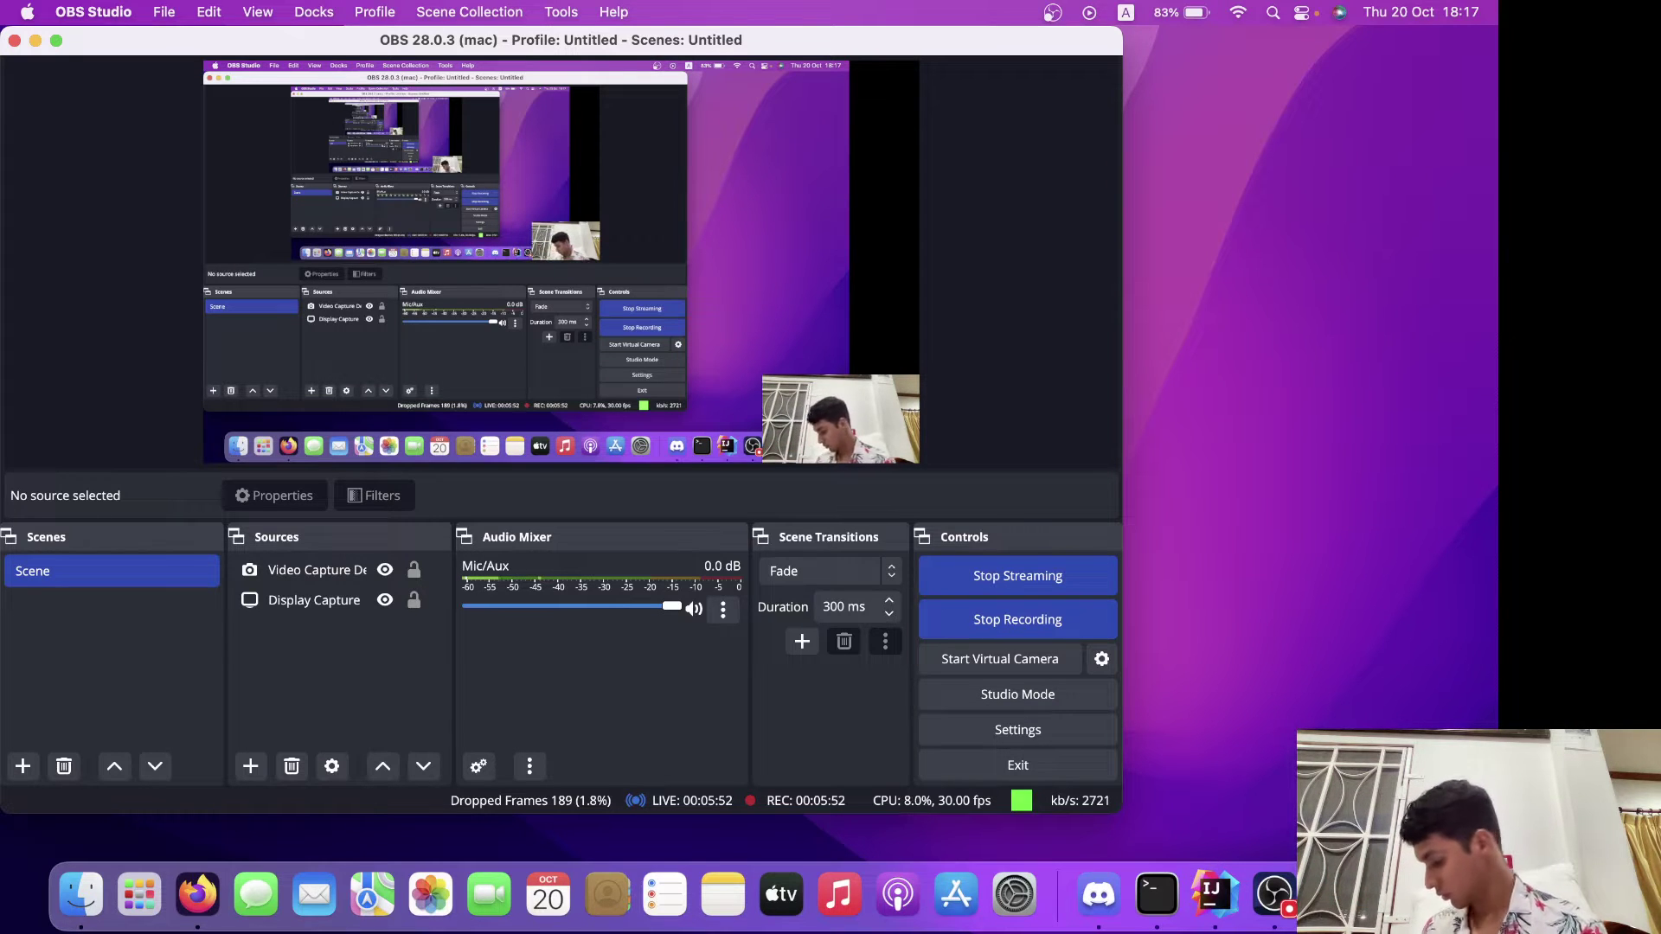
{"action": "left_click", "coordinate": [34, 40]}
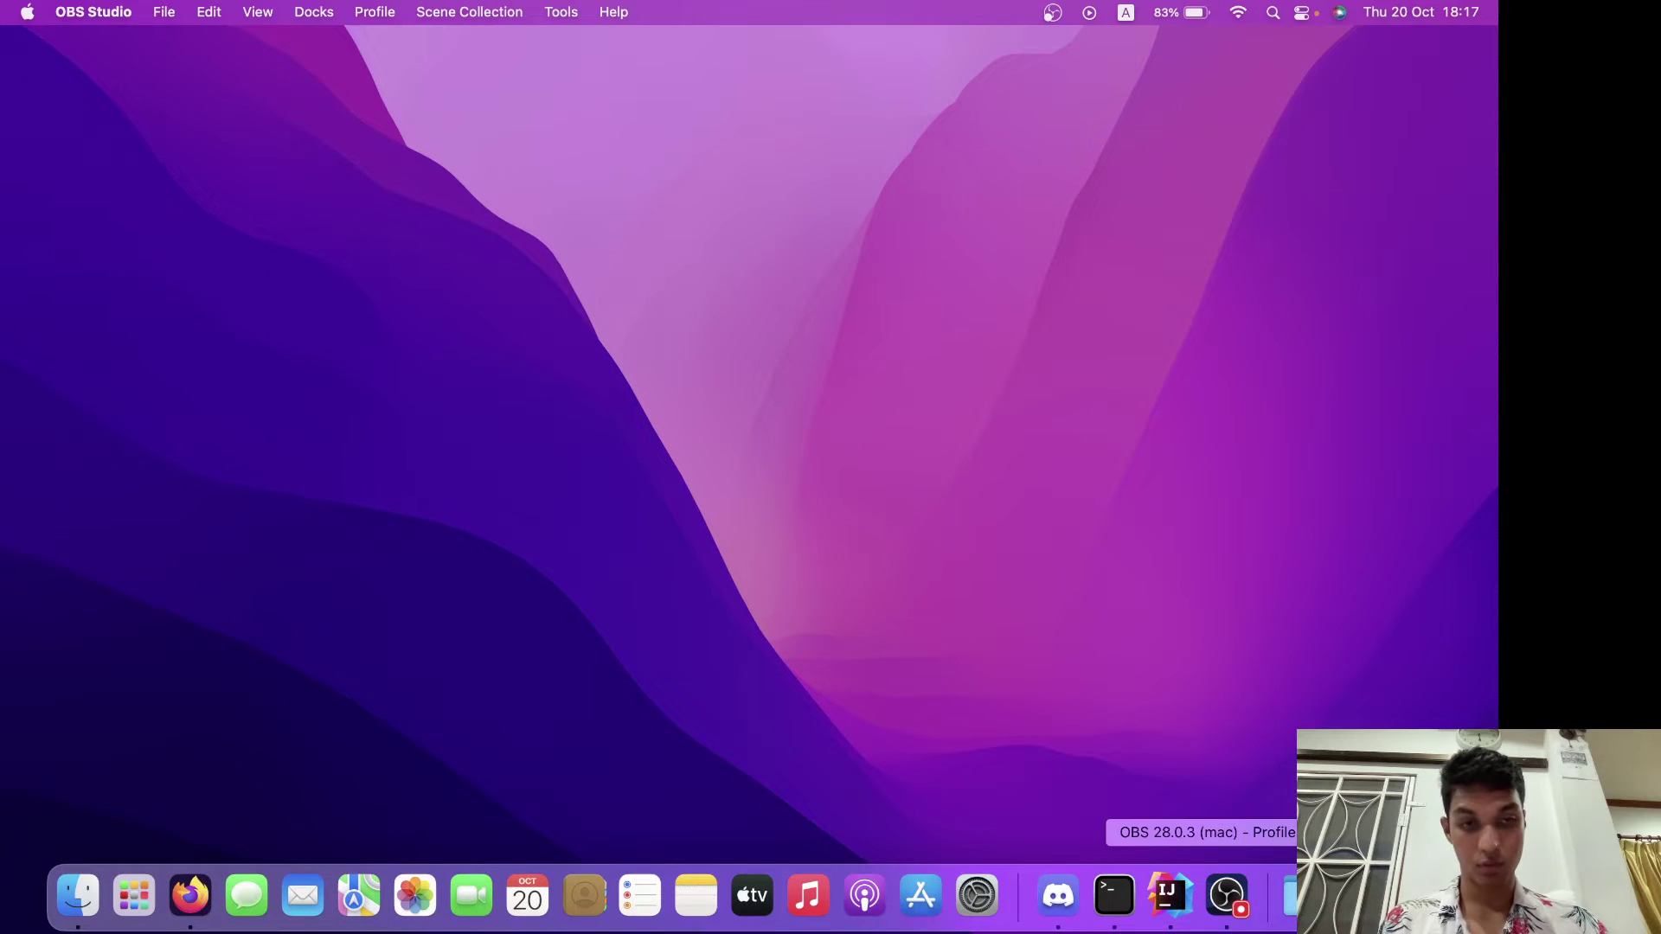
{"action": "left_click", "coordinate": [1289, 896]}
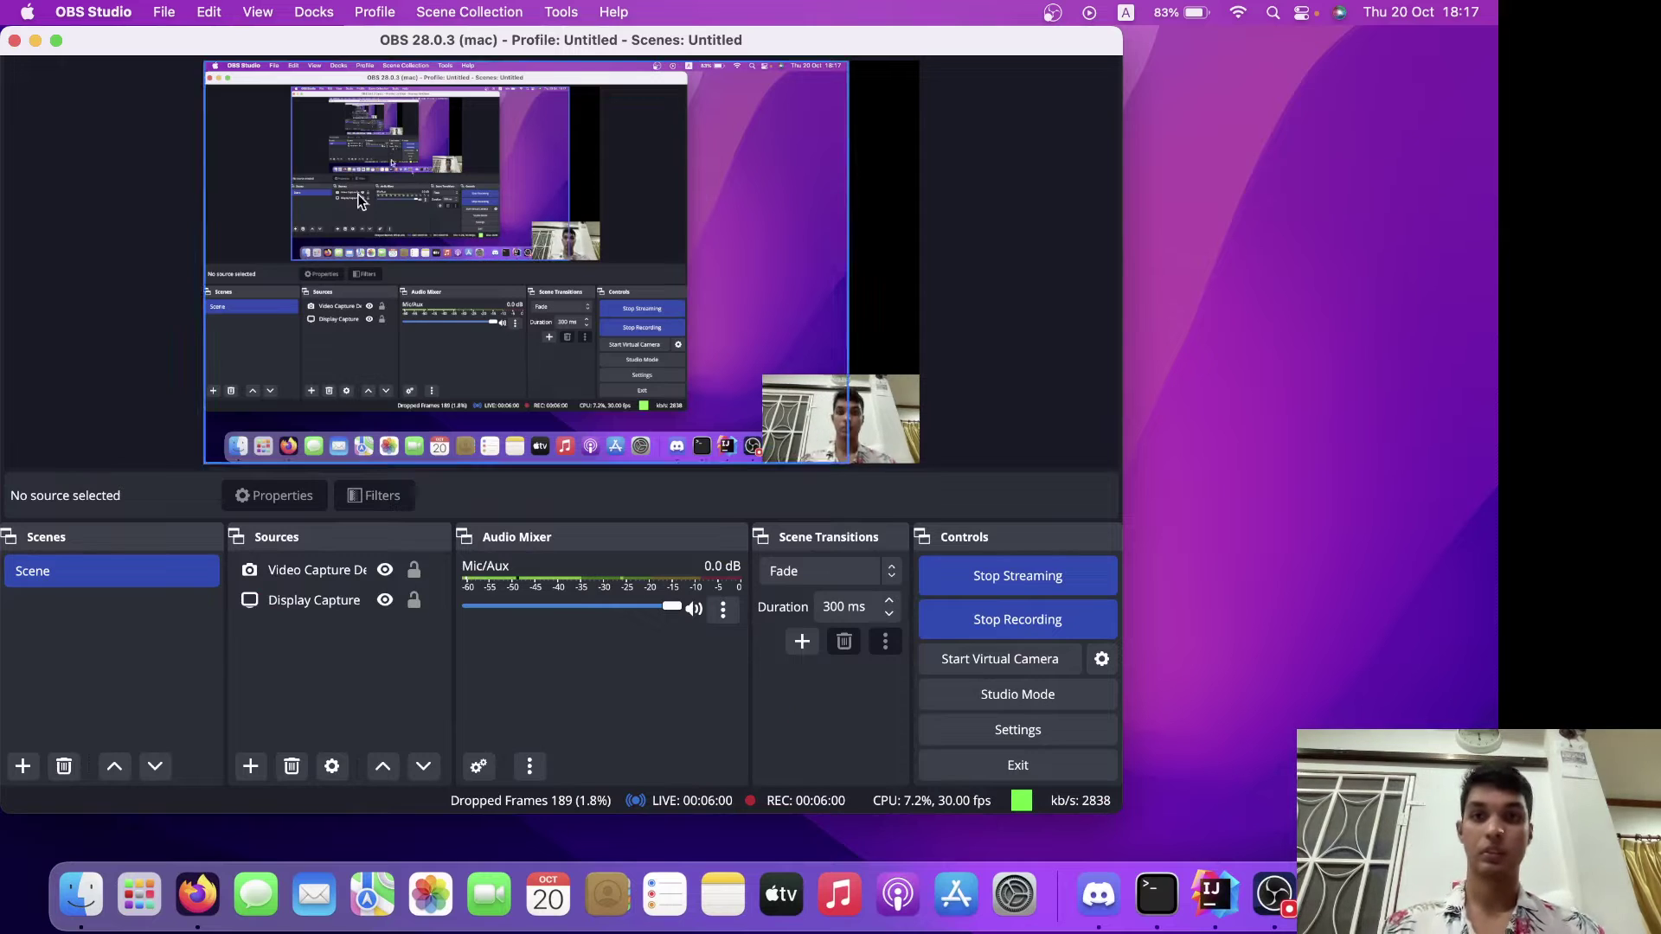
{"action": "left_click", "coordinate": [34, 40]}
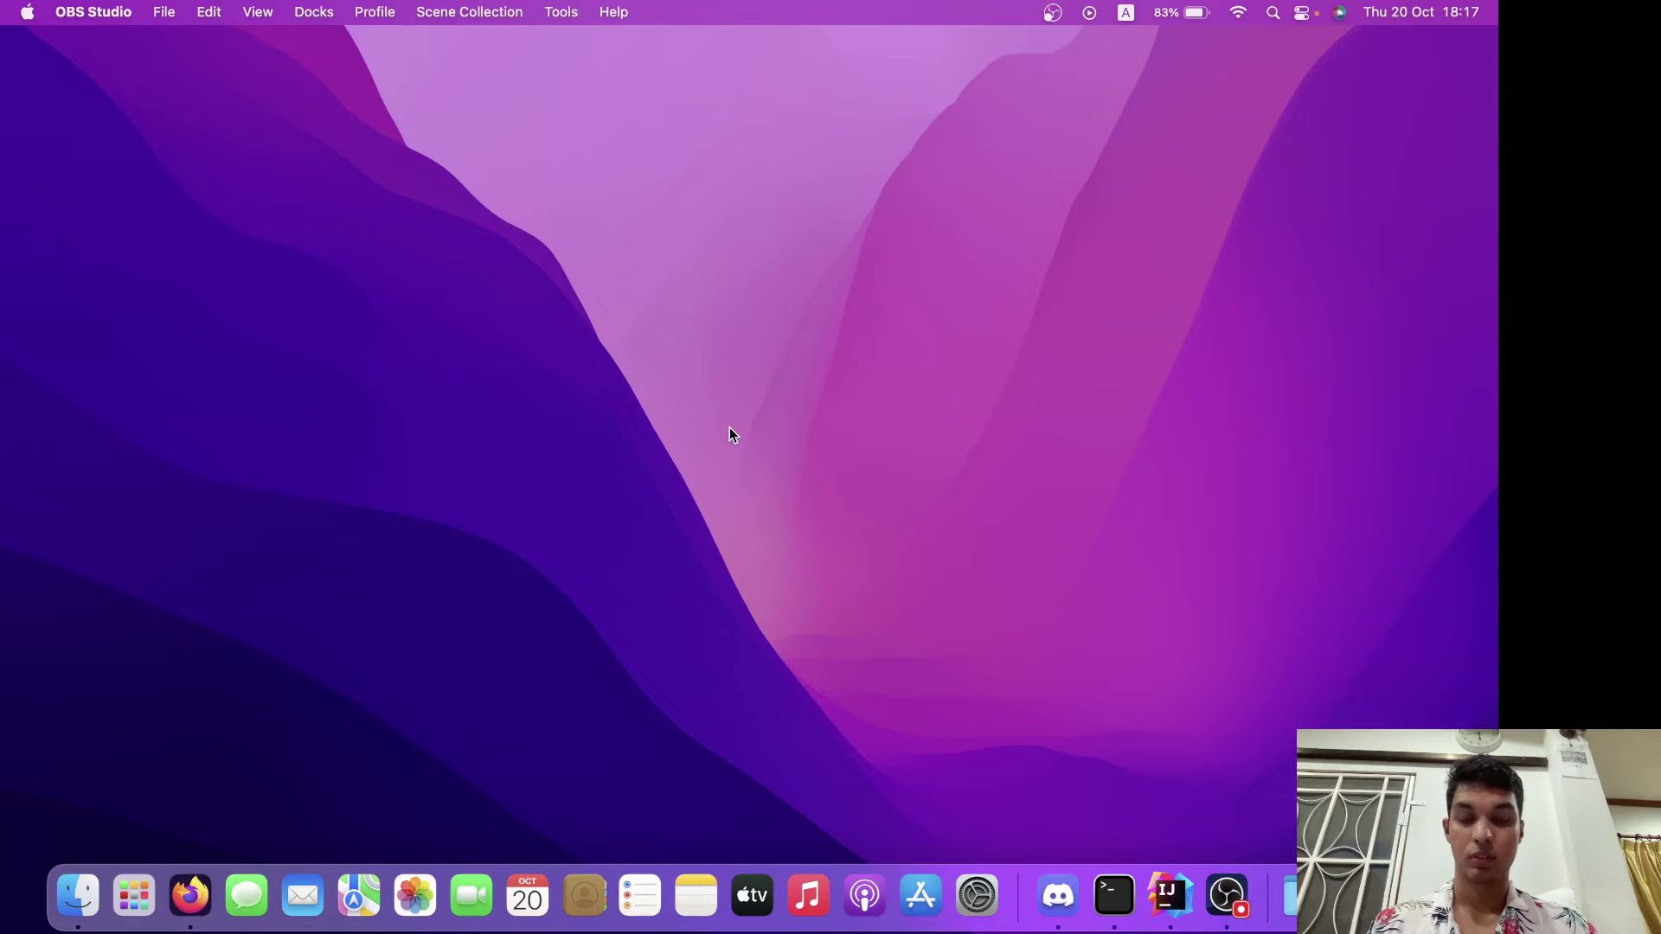
Switch to Discord and open the project management techniques link from the resources channel of the Billion Dollar APP server.
{"action": "key", "text": "super+Tab"}
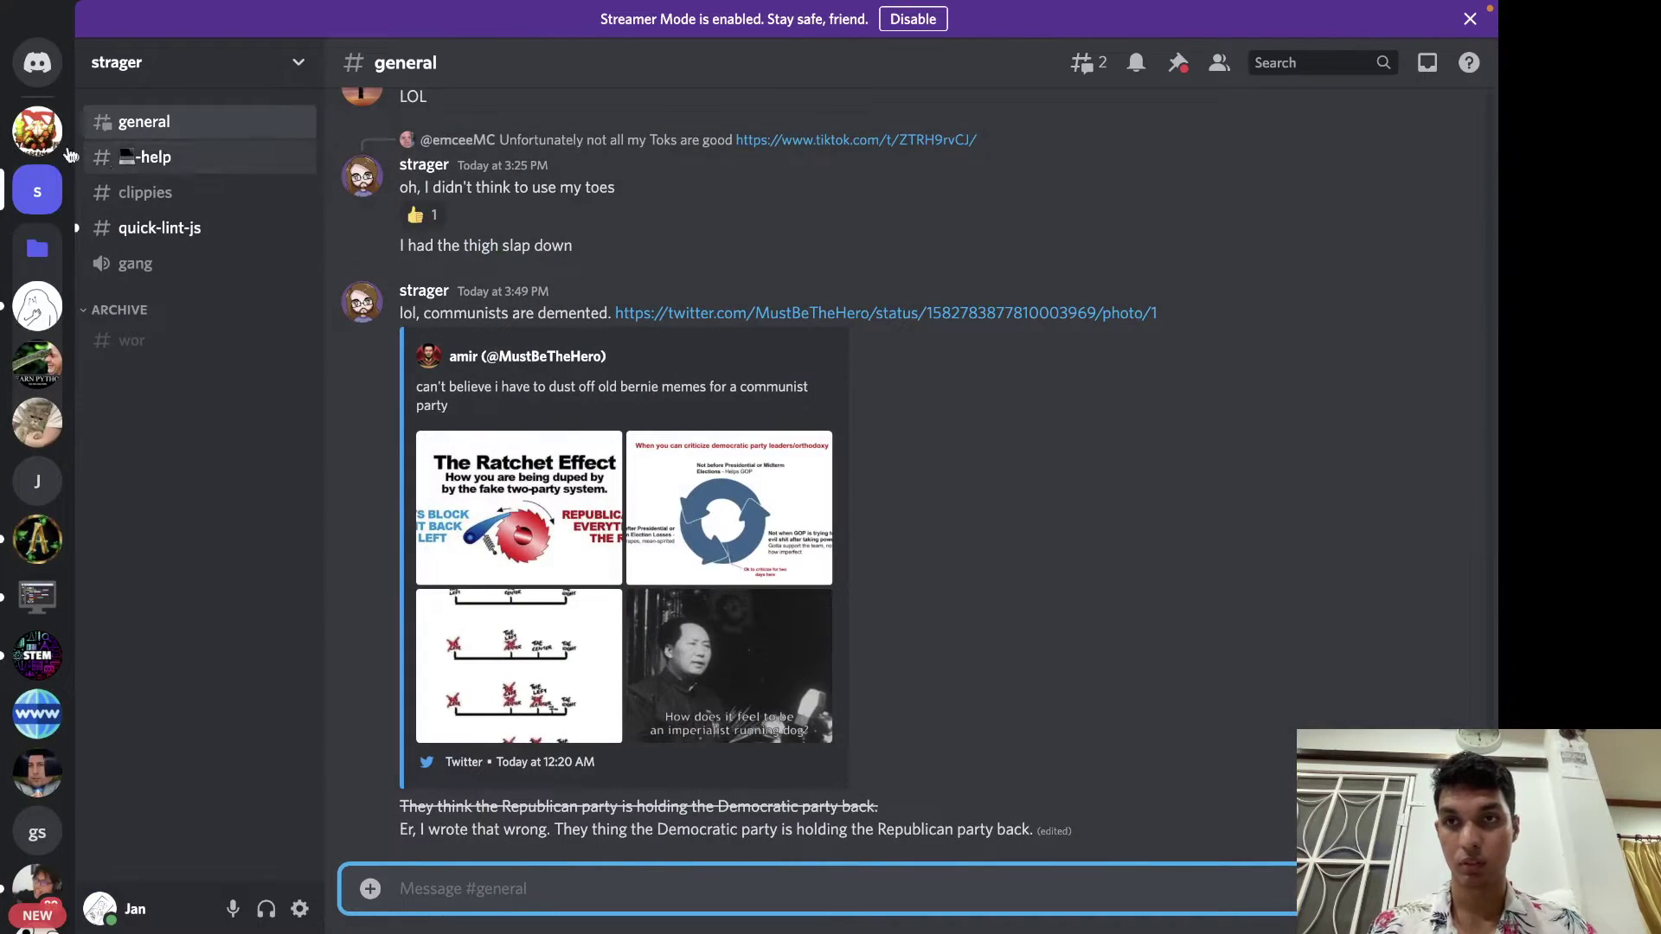
{"action": "left_click", "coordinate": [36, 131]}
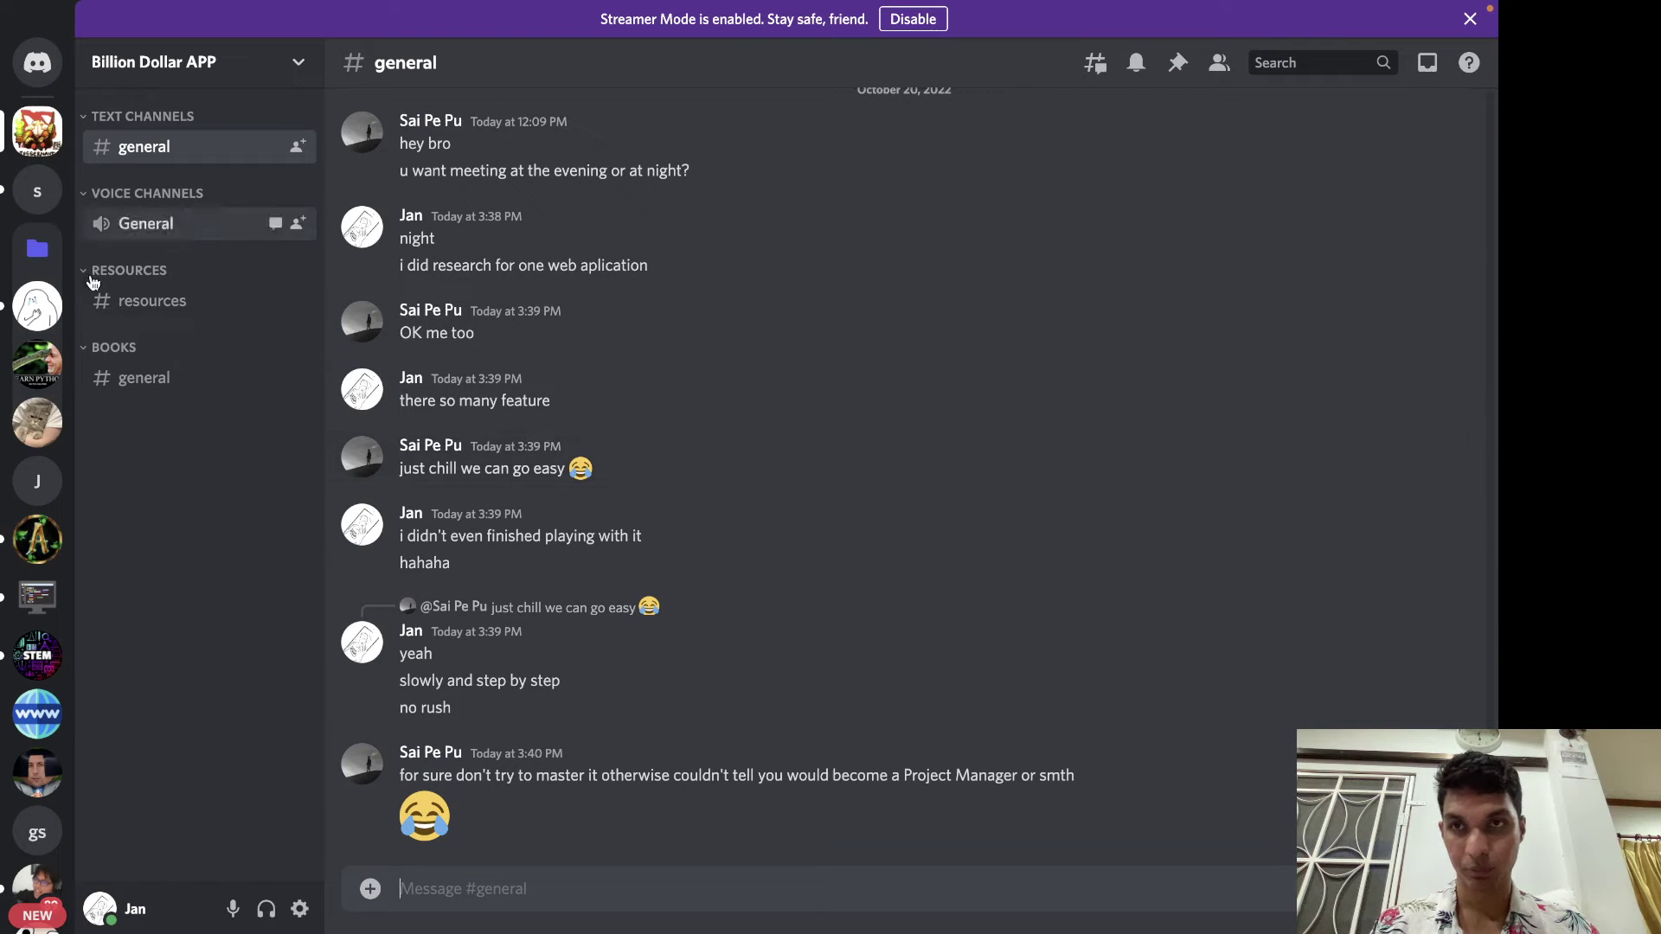
{"action": "left_click", "coordinate": [164, 304]}
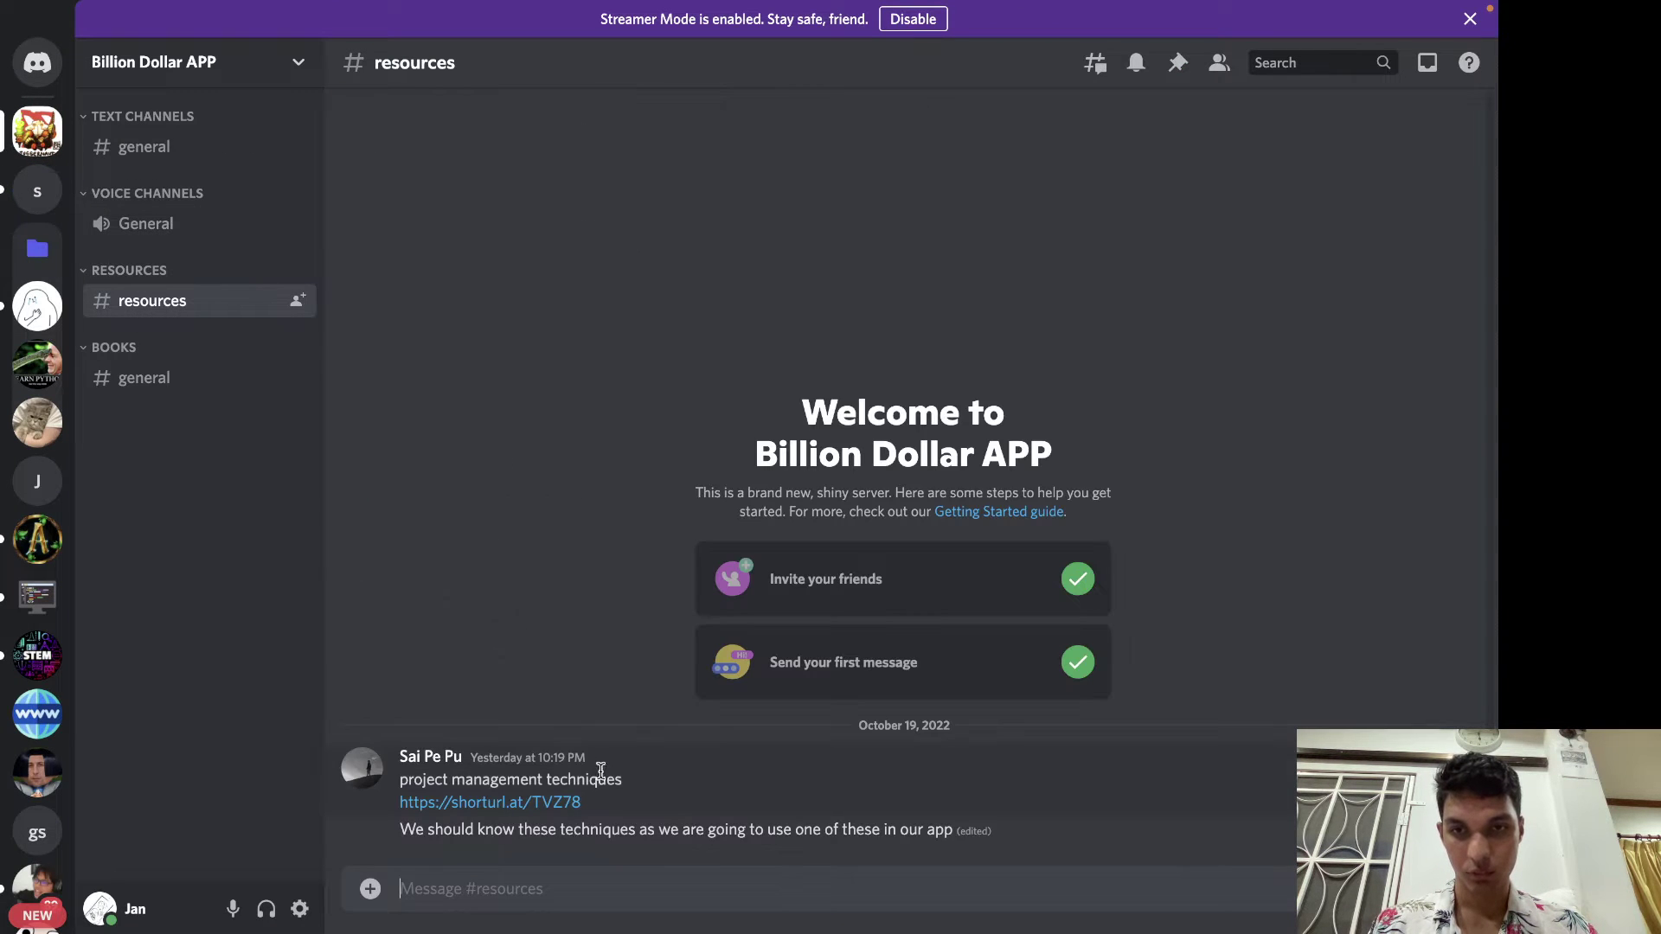
{"action": "left_click", "coordinate": [555, 804]}
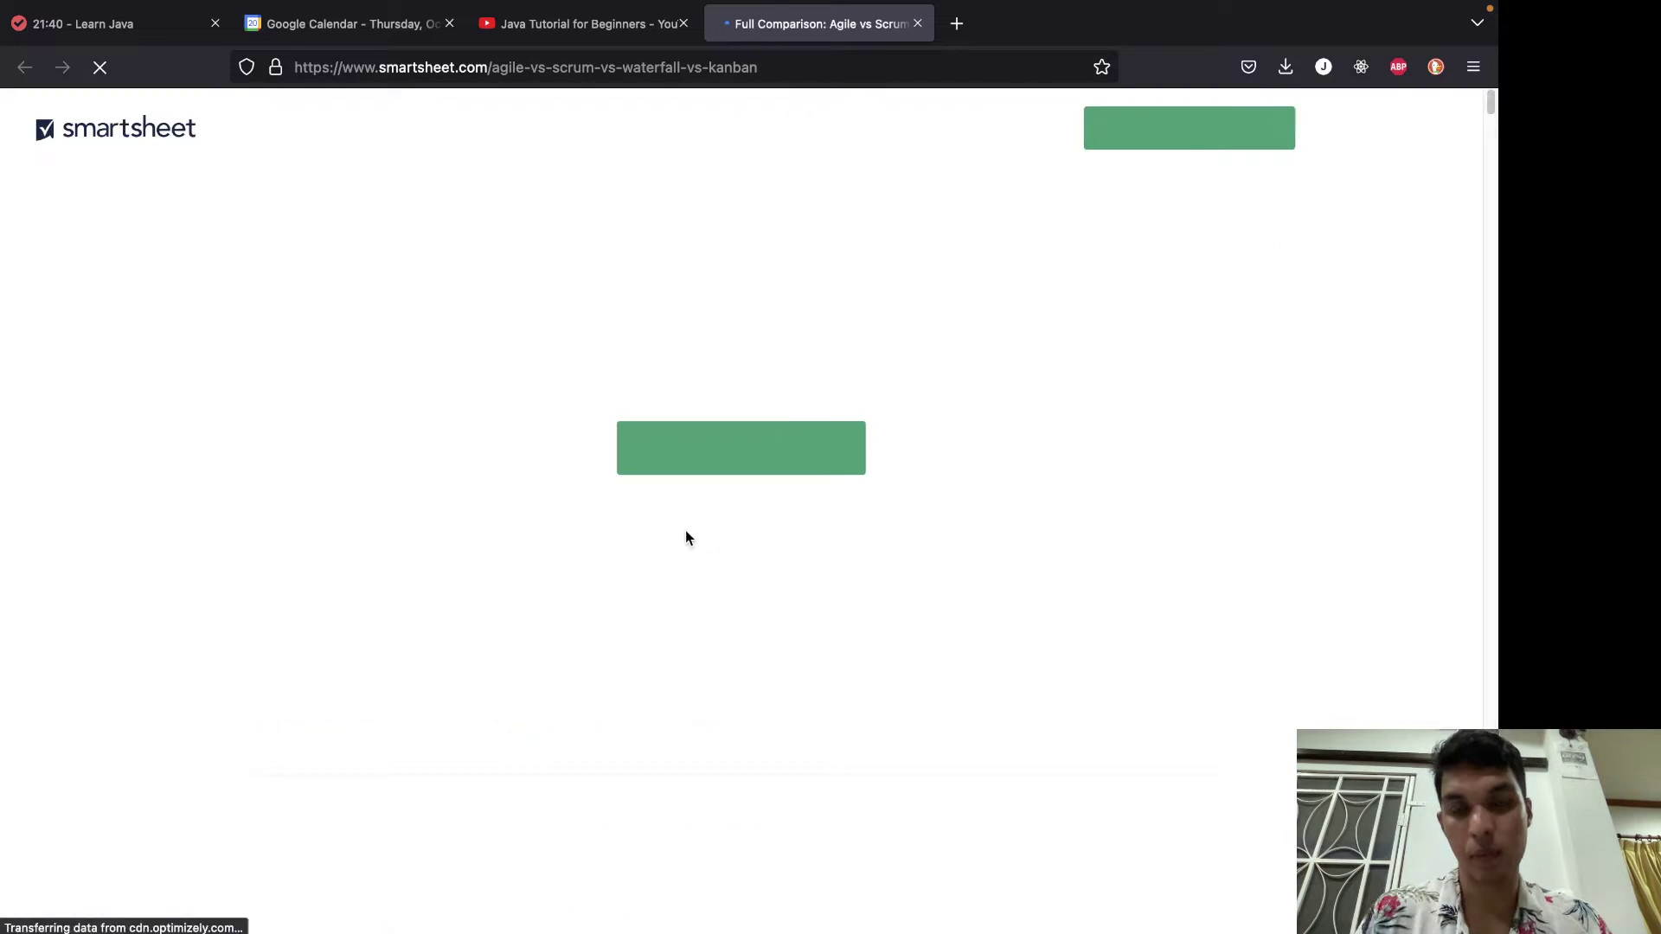
Skim the opening of the Smartsheet article on Agile vs Scrum vs Waterfall vs Kanban, through the start of the Agile Methodology section.
{"action": "scroll", "coordinate": [615, 560], "scroll_direction": "down", "scroll_amount": 2}
{"action": "scroll", "coordinate": [616, 562], "scroll_direction": "down", "scroll_amount": 5}
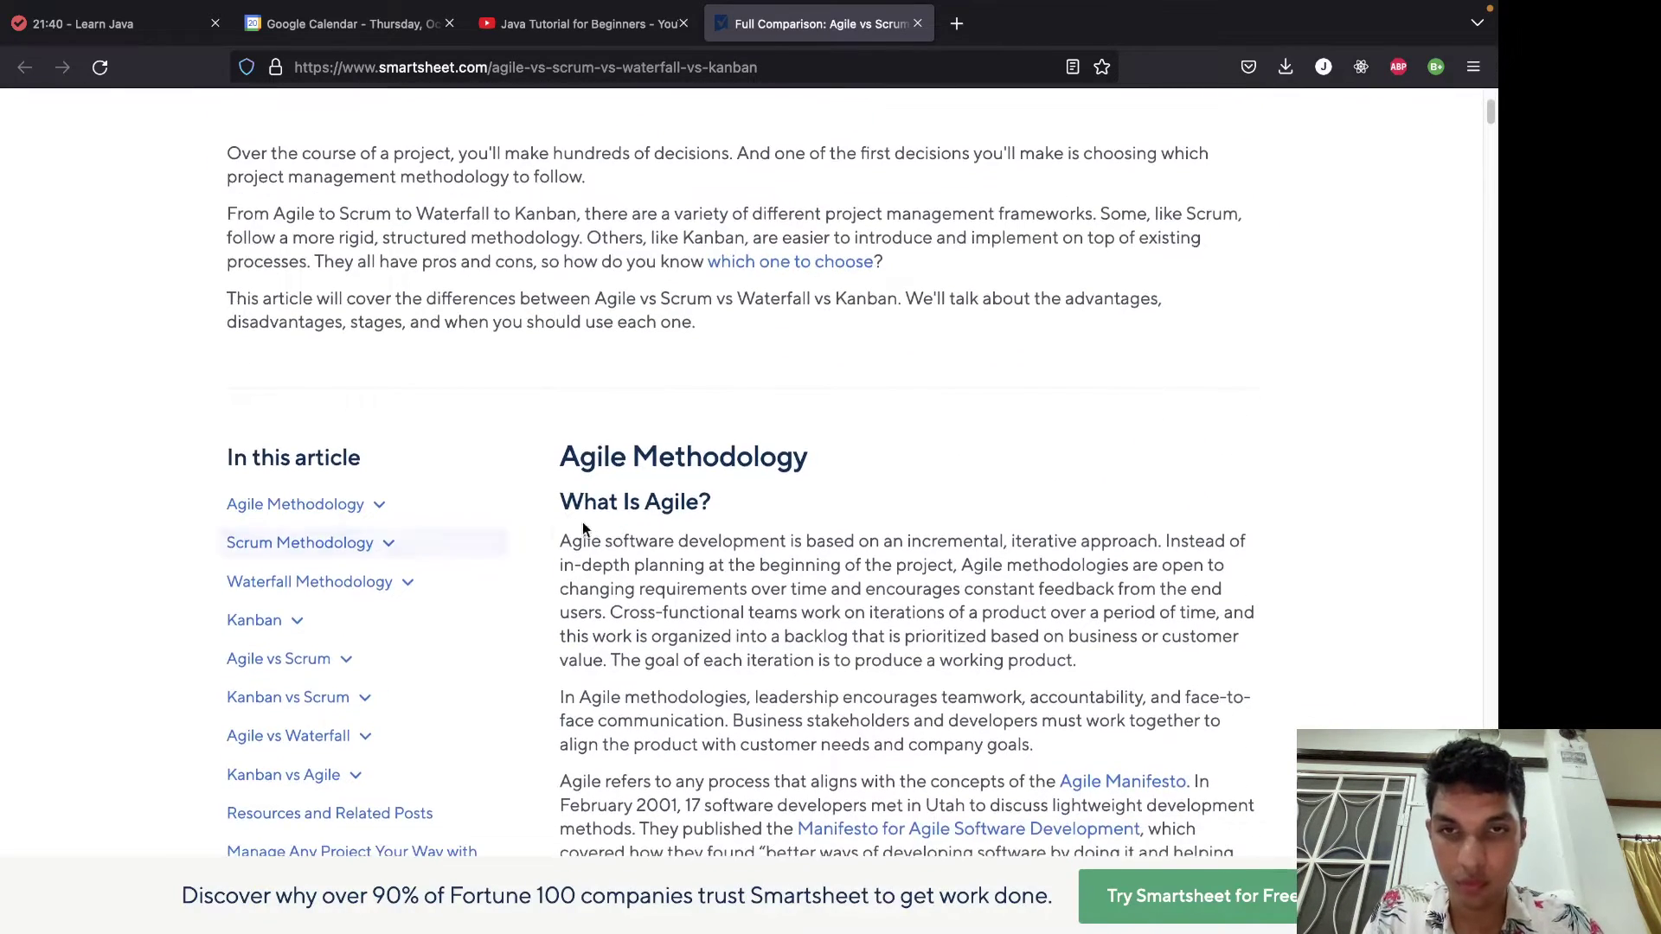
{"action": "scroll", "coordinate": [583, 521], "scroll_direction": "down", "scroll_amount": 2}
{"action": "left_click_drag", "start_coordinate": [968, 406], "coordinate": [962, 419]}
{"action": "left_click", "coordinate": [966, 429]}
{"action": "scroll", "coordinate": [965, 429], "scroll_direction": "down", "scroll_amount": 1}
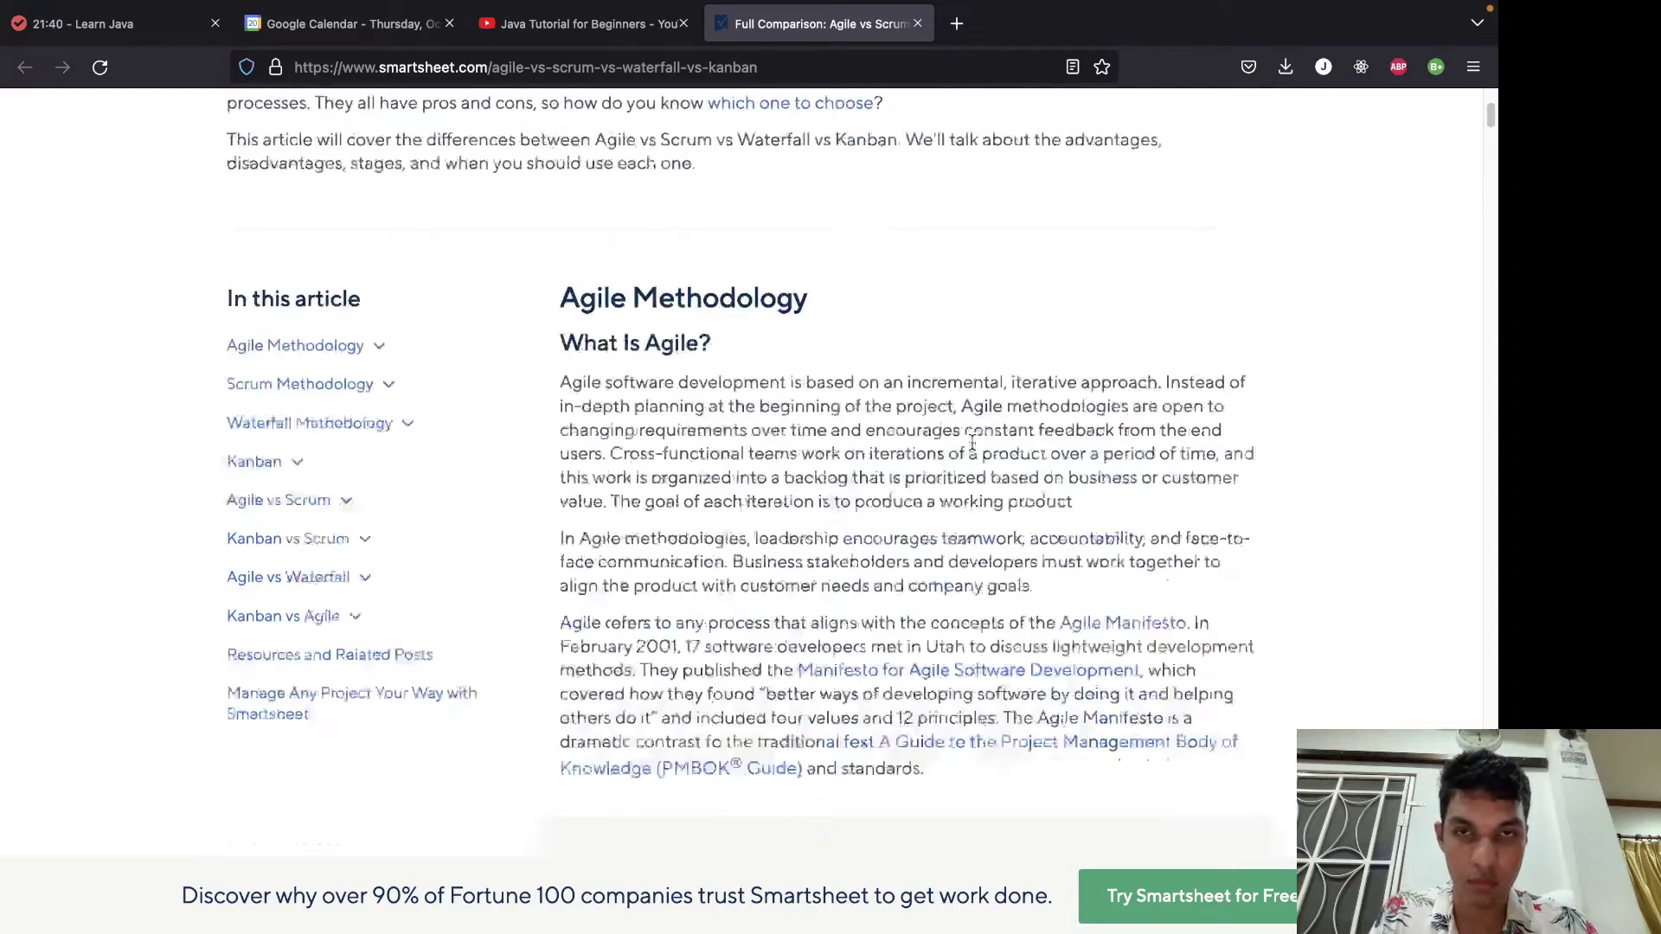
{"action": "scroll", "coordinate": [967, 432], "scroll_direction": "up", "scroll_amount": 7}
{"action": "scroll", "coordinate": [972, 428], "scroll_direction": "down", "scroll_amount": 4}
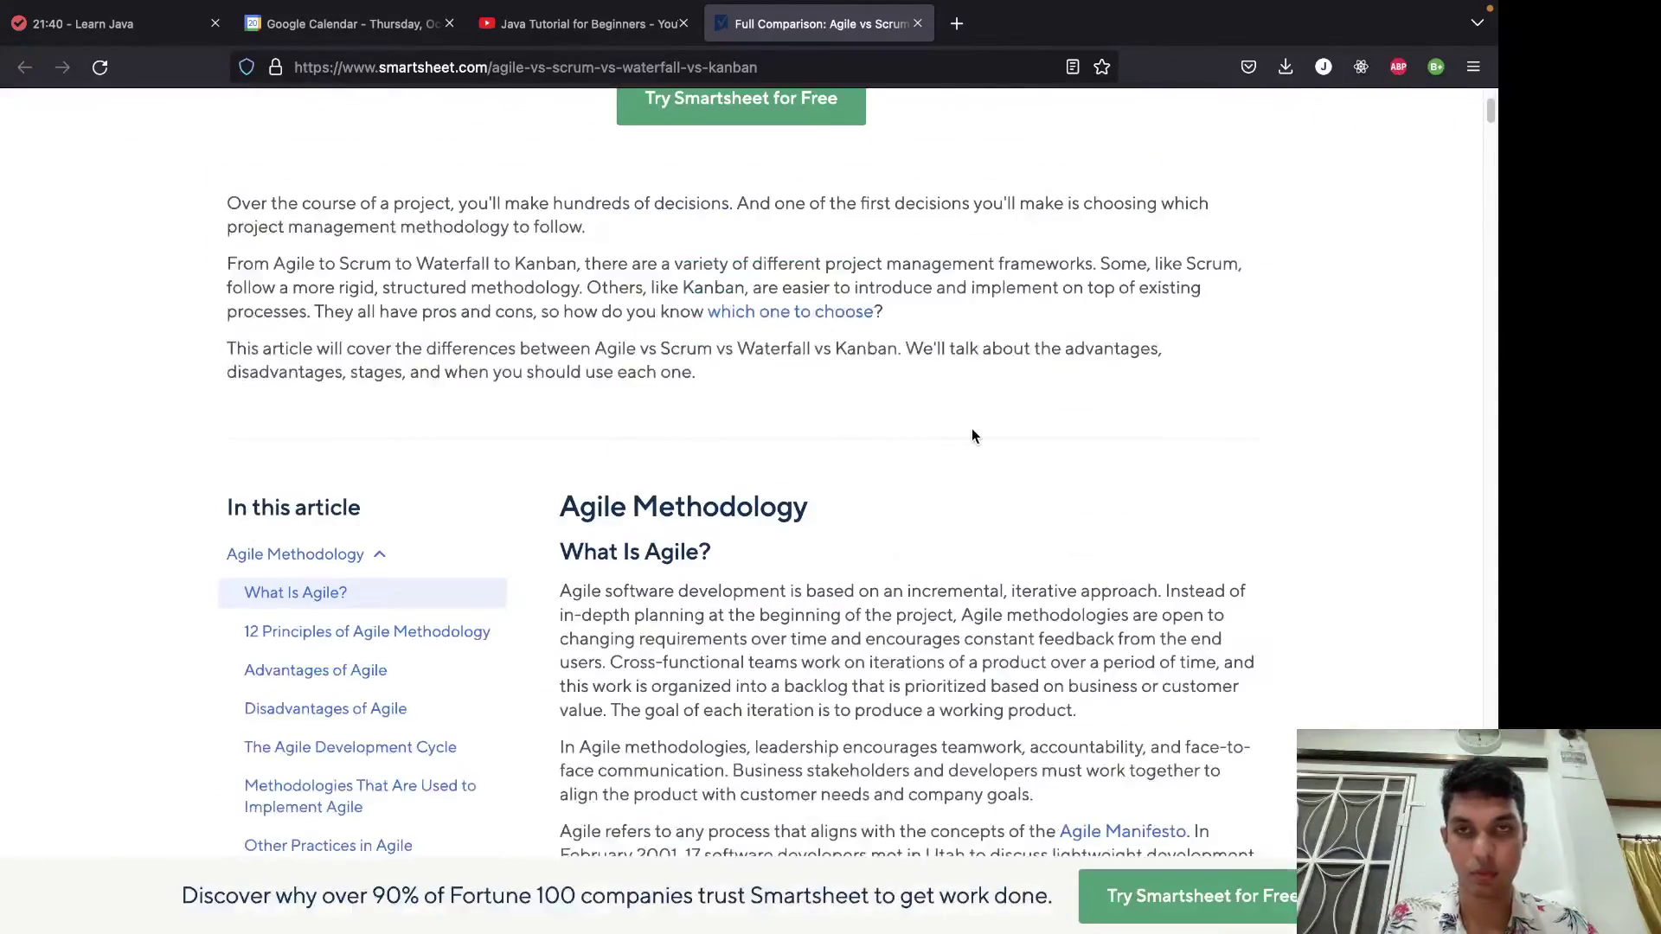
{"action": "scroll", "coordinate": [976, 426], "scroll_direction": "up", "scroll_amount": 5}
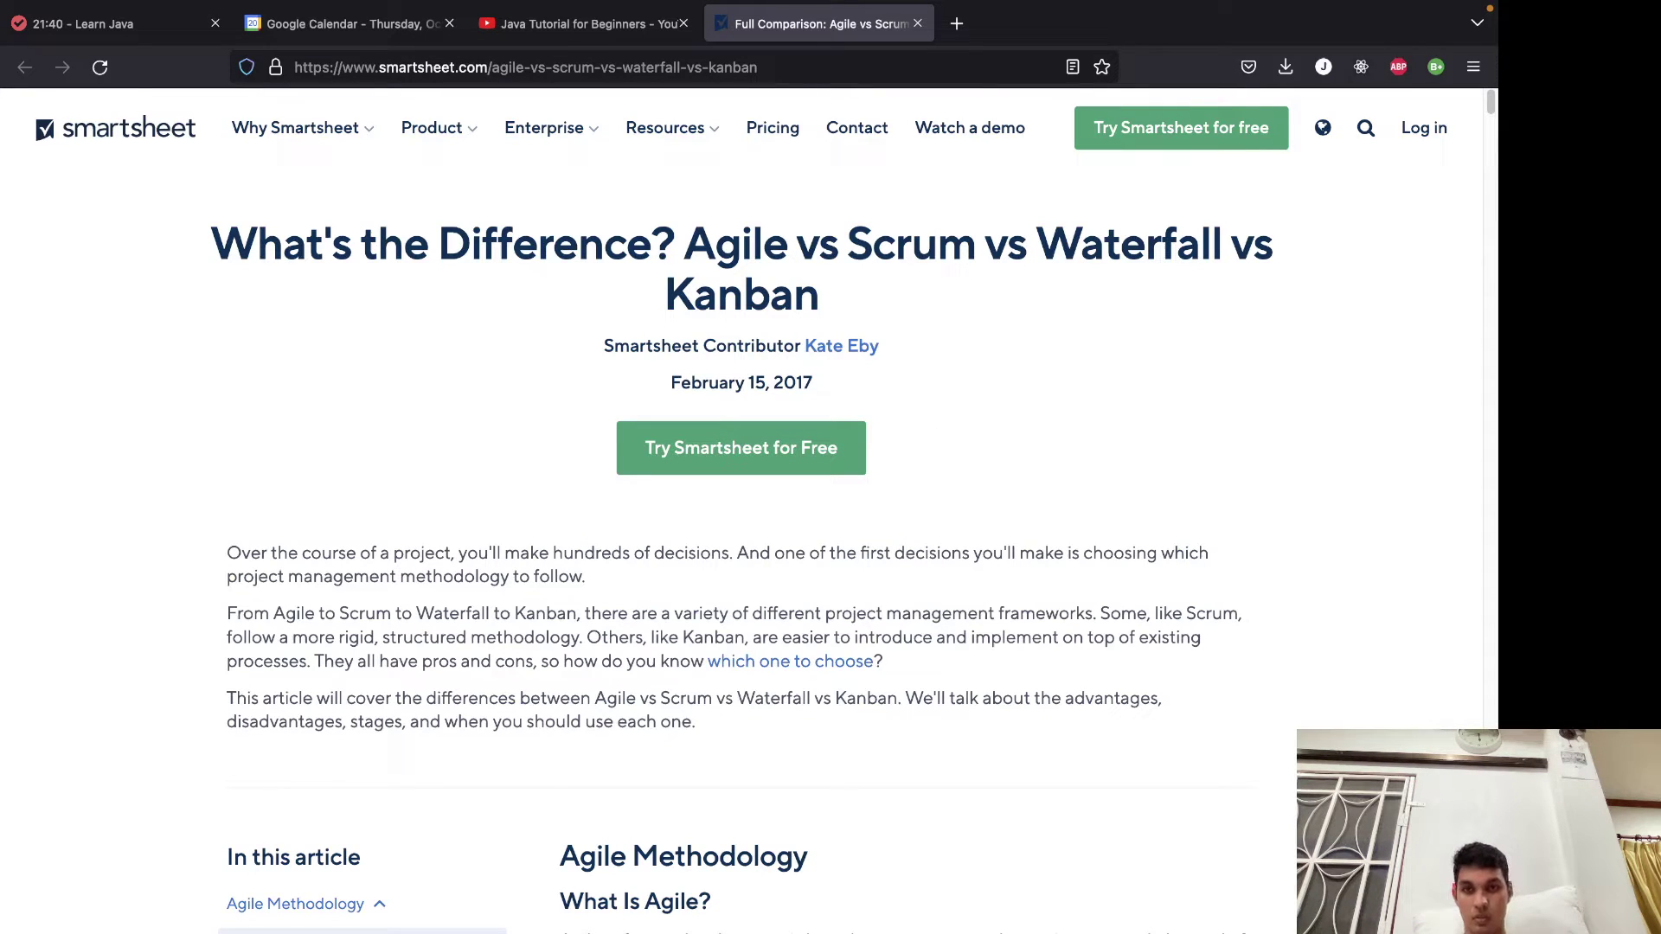
Read the article's introductory paragraphs, highlighting the passages on the frameworks' pros and cons and on what the article covers.
{"action": "scroll", "coordinate": [731, 595], "scroll_direction": "down", "scroll_amount": 1}
{"action": "scroll", "coordinate": [731, 595], "scroll_direction": "down", "scroll_amount": 1}
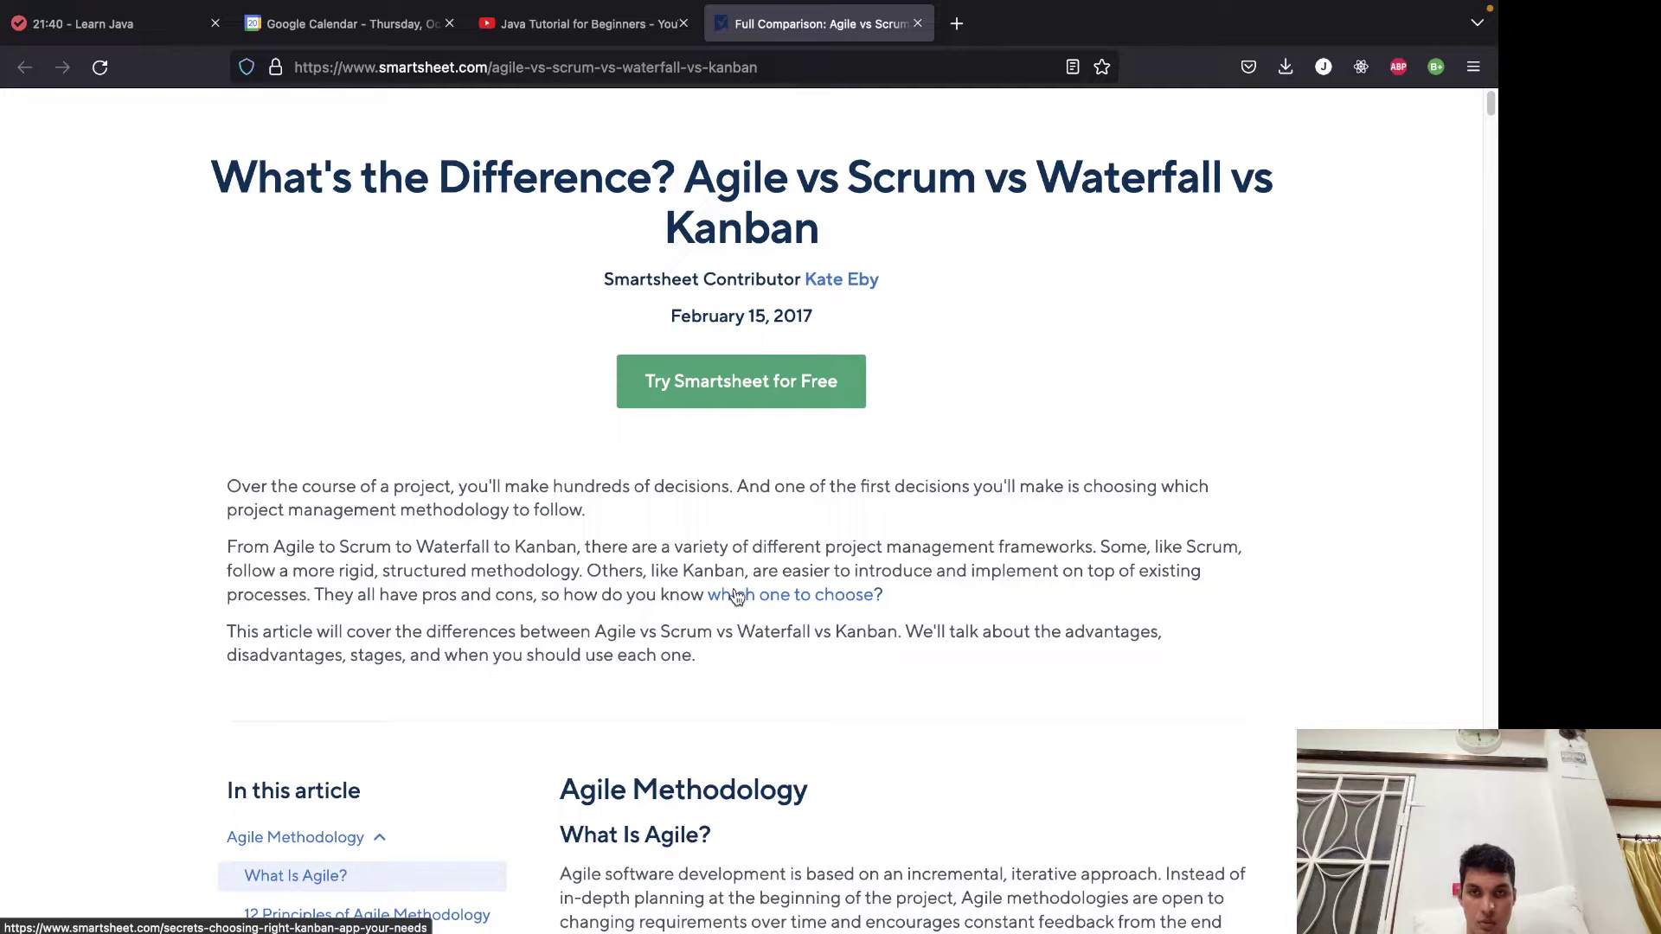
{"action": "double_click", "coordinate": [696, 571]}
{"action": "left_click", "coordinate": [761, 565]}
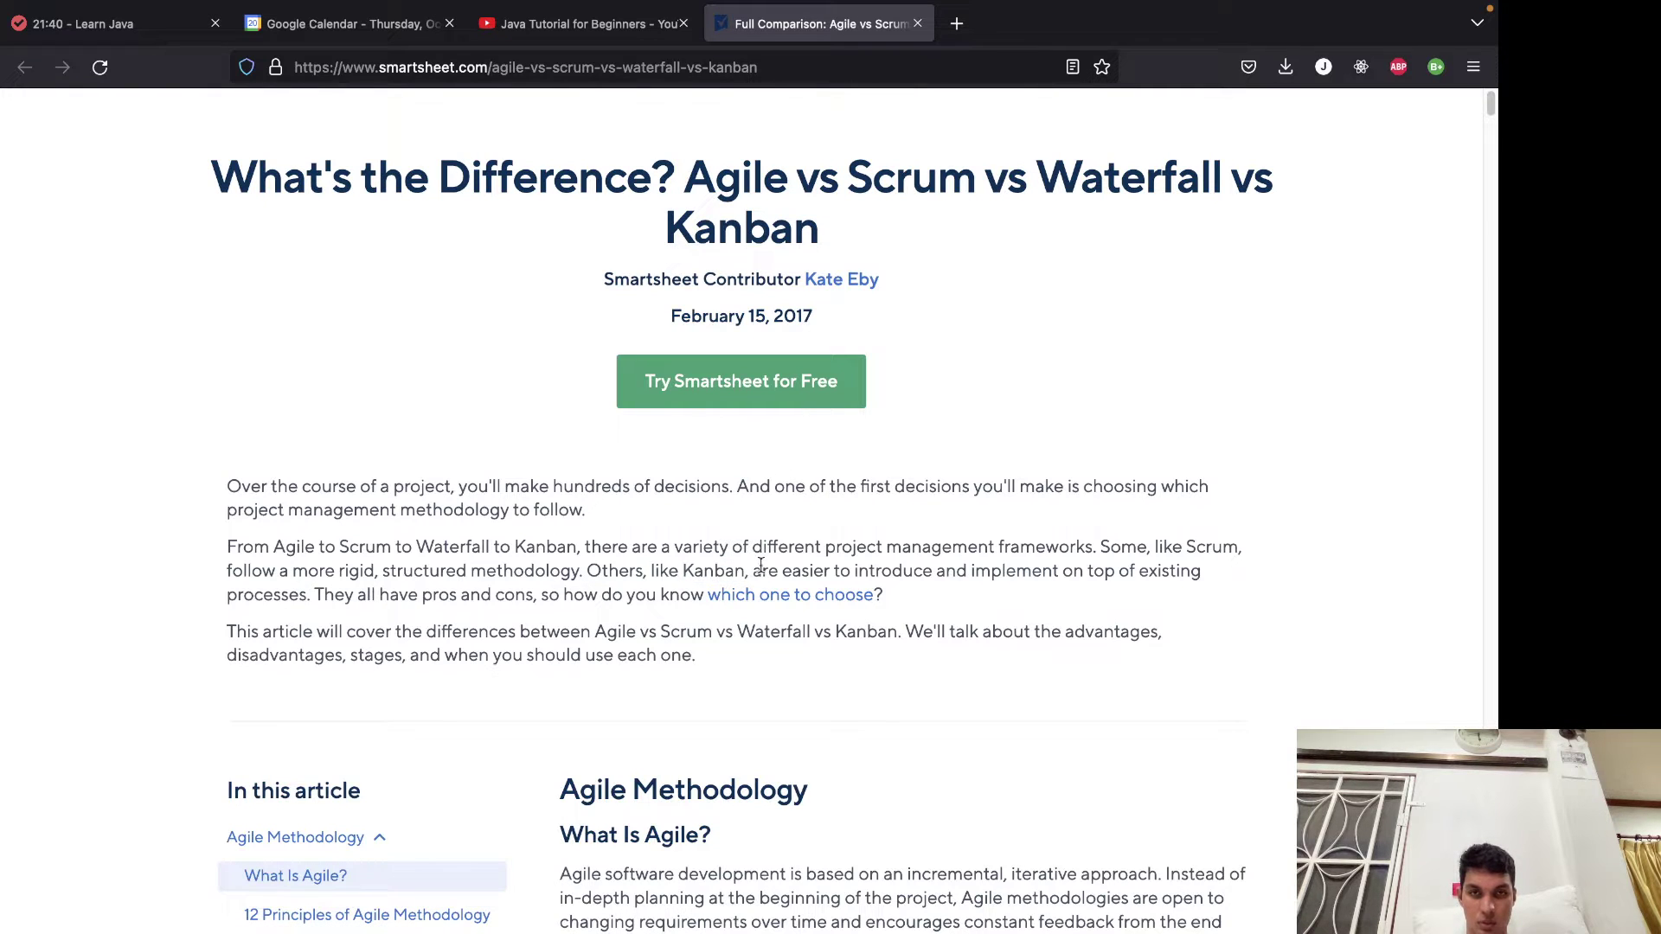
{"action": "left_click_drag", "start_coordinate": [760, 566], "coordinate": [1238, 586]}
{"action": "left_click", "coordinate": [1237, 586]}
{"action": "left_click_drag", "start_coordinate": [314, 594], "coordinate": [992, 603]}
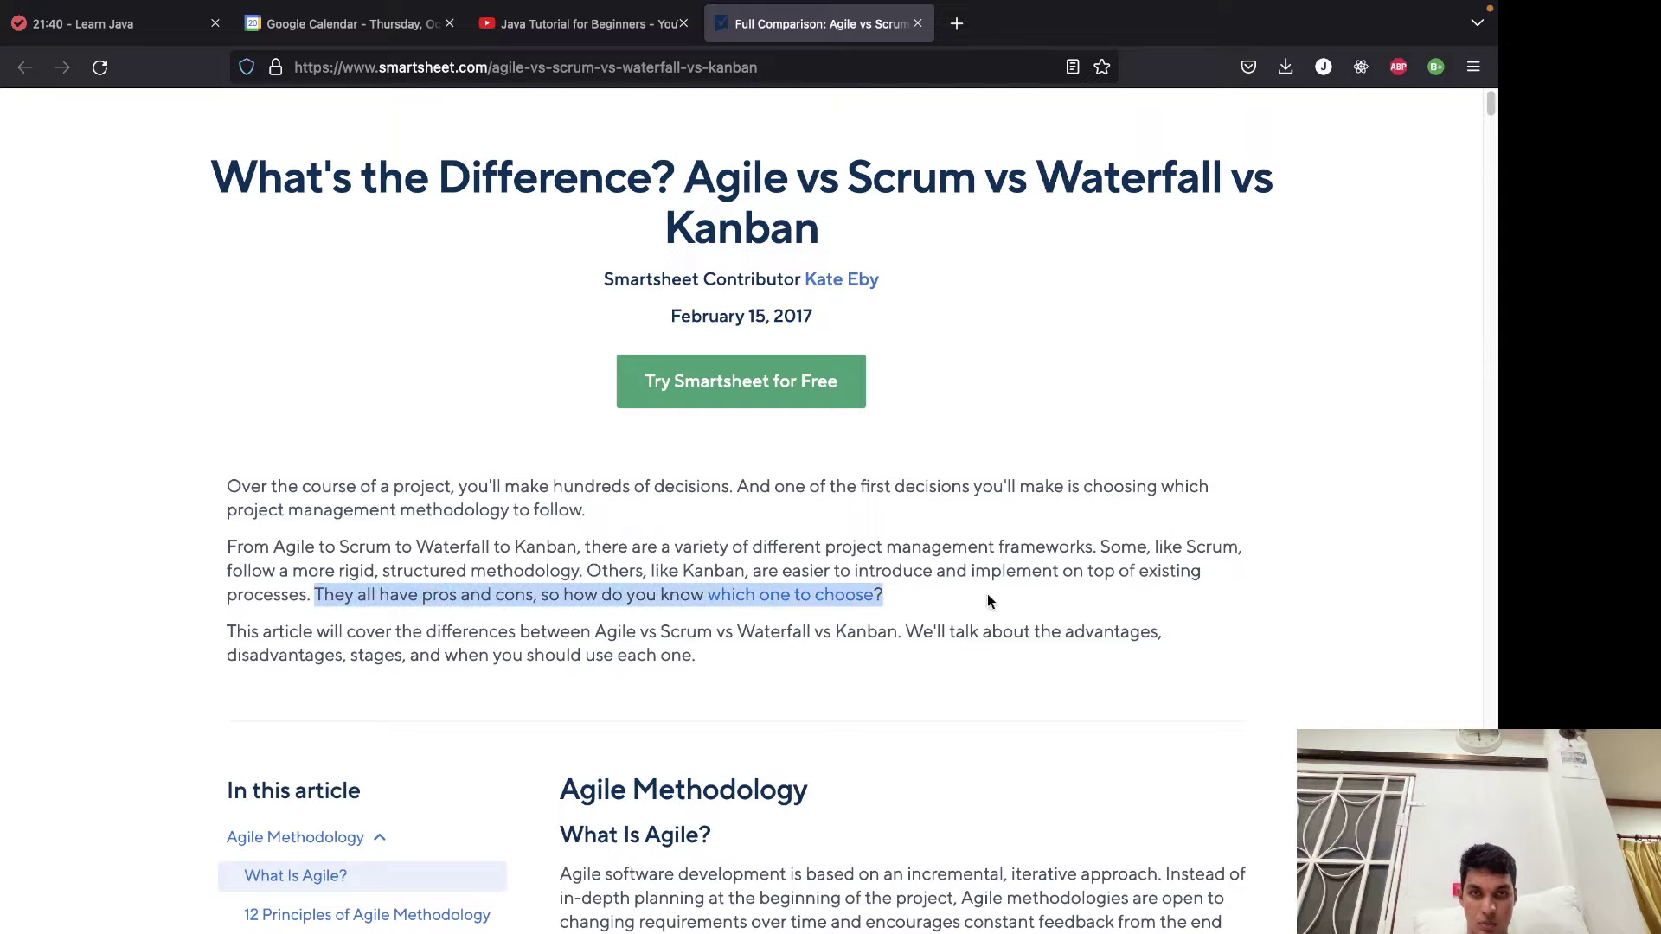
{"action": "left_click", "coordinate": [993, 602]}
{"action": "left_click_drag", "start_coordinate": [345, 630], "coordinate": [768, 631]}
{"action": "left_click", "coordinate": [768, 632]}
{"action": "scroll", "coordinate": [516, 613], "scroll_direction": "down", "scroll_amount": 1}
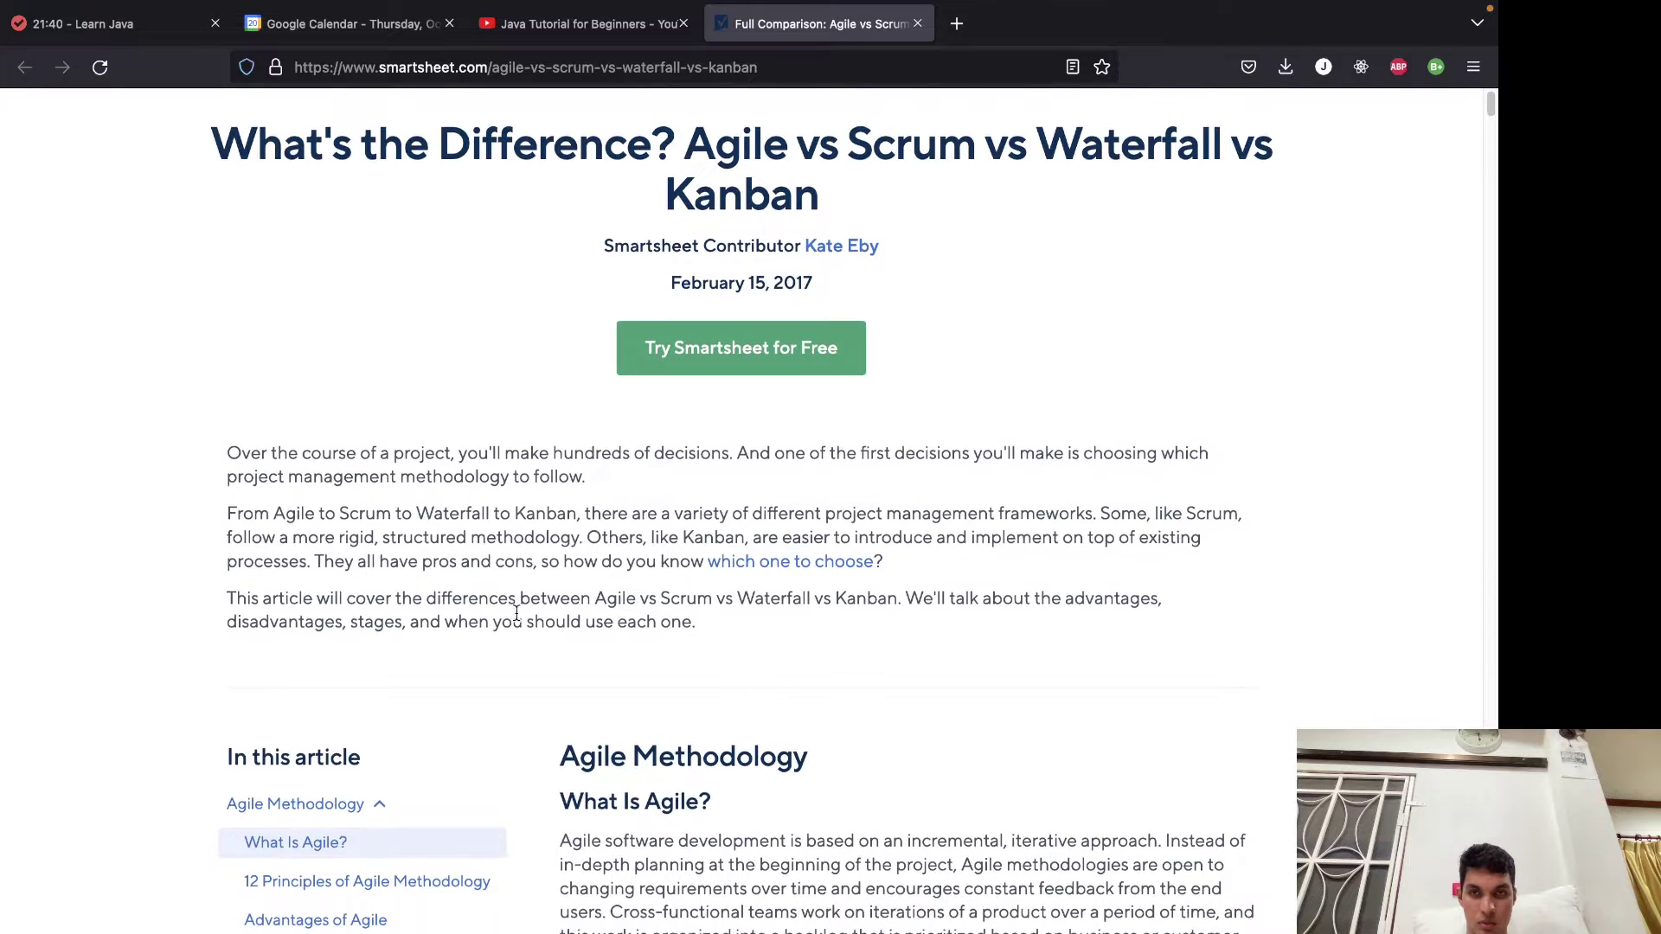
Read the What Is Agile? part of the Agile Methodology section, highlighting the text while following it.
{"action": "scroll", "coordinate": [516, 612], "scroll_direction": "down", "scroll_amount": 5}
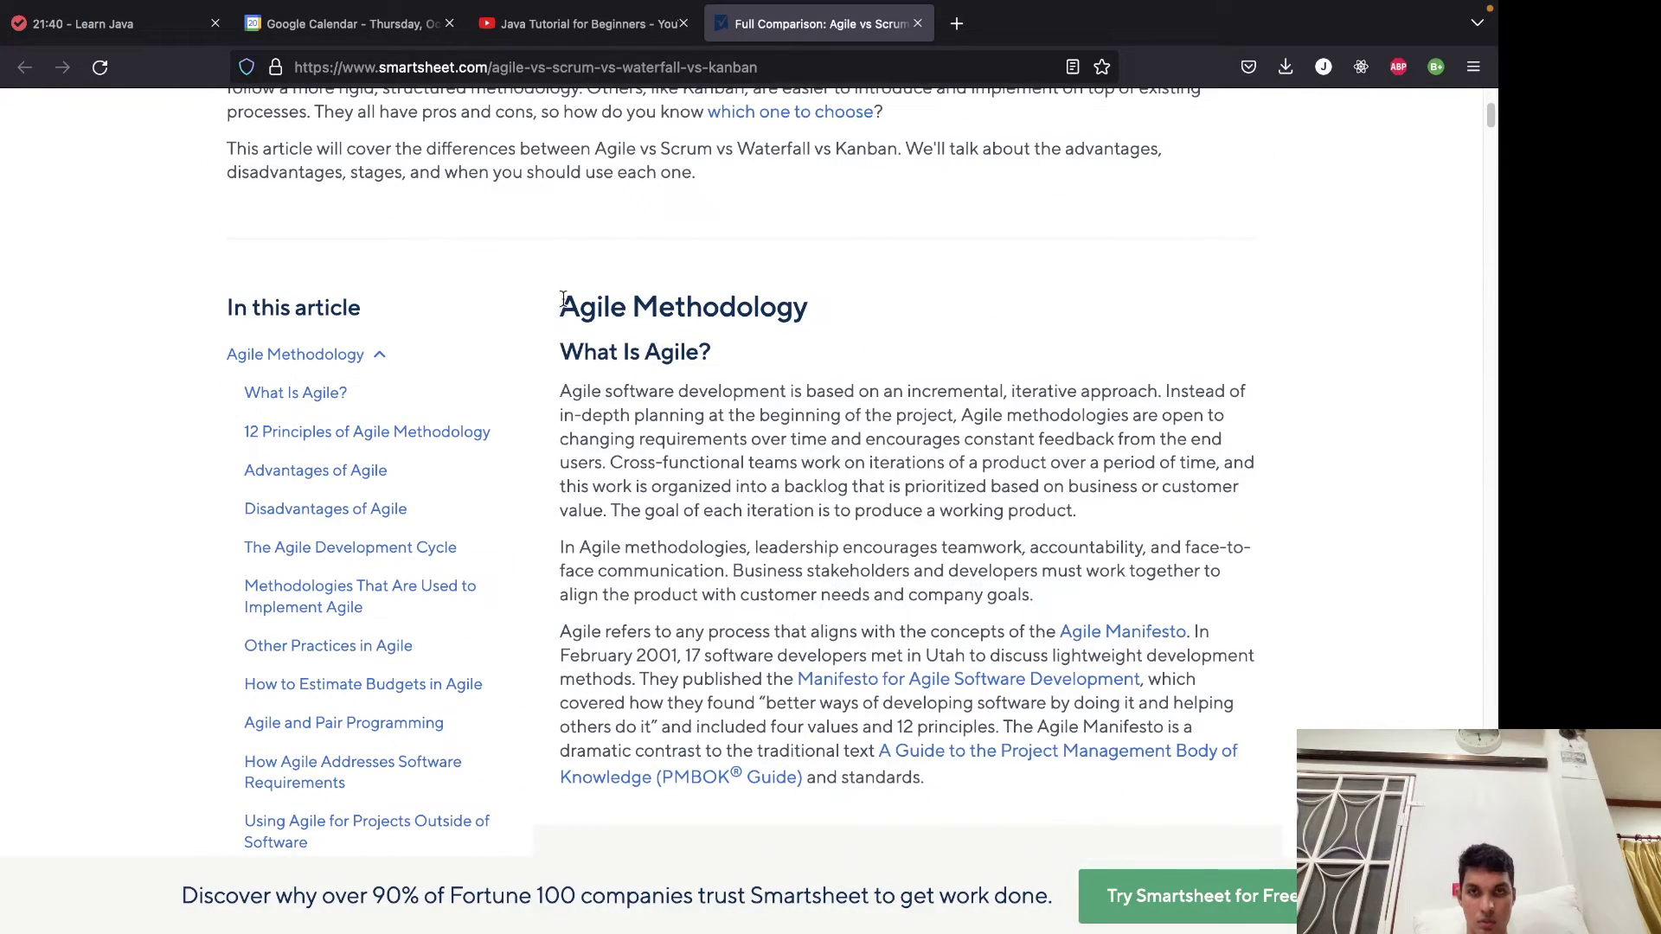
{"action": "left_click_drag", "start_coordinate": [562, 298], "coordinate": [1167, 631]}
{"action": "left_click", "coordinate": [1315, 582]}
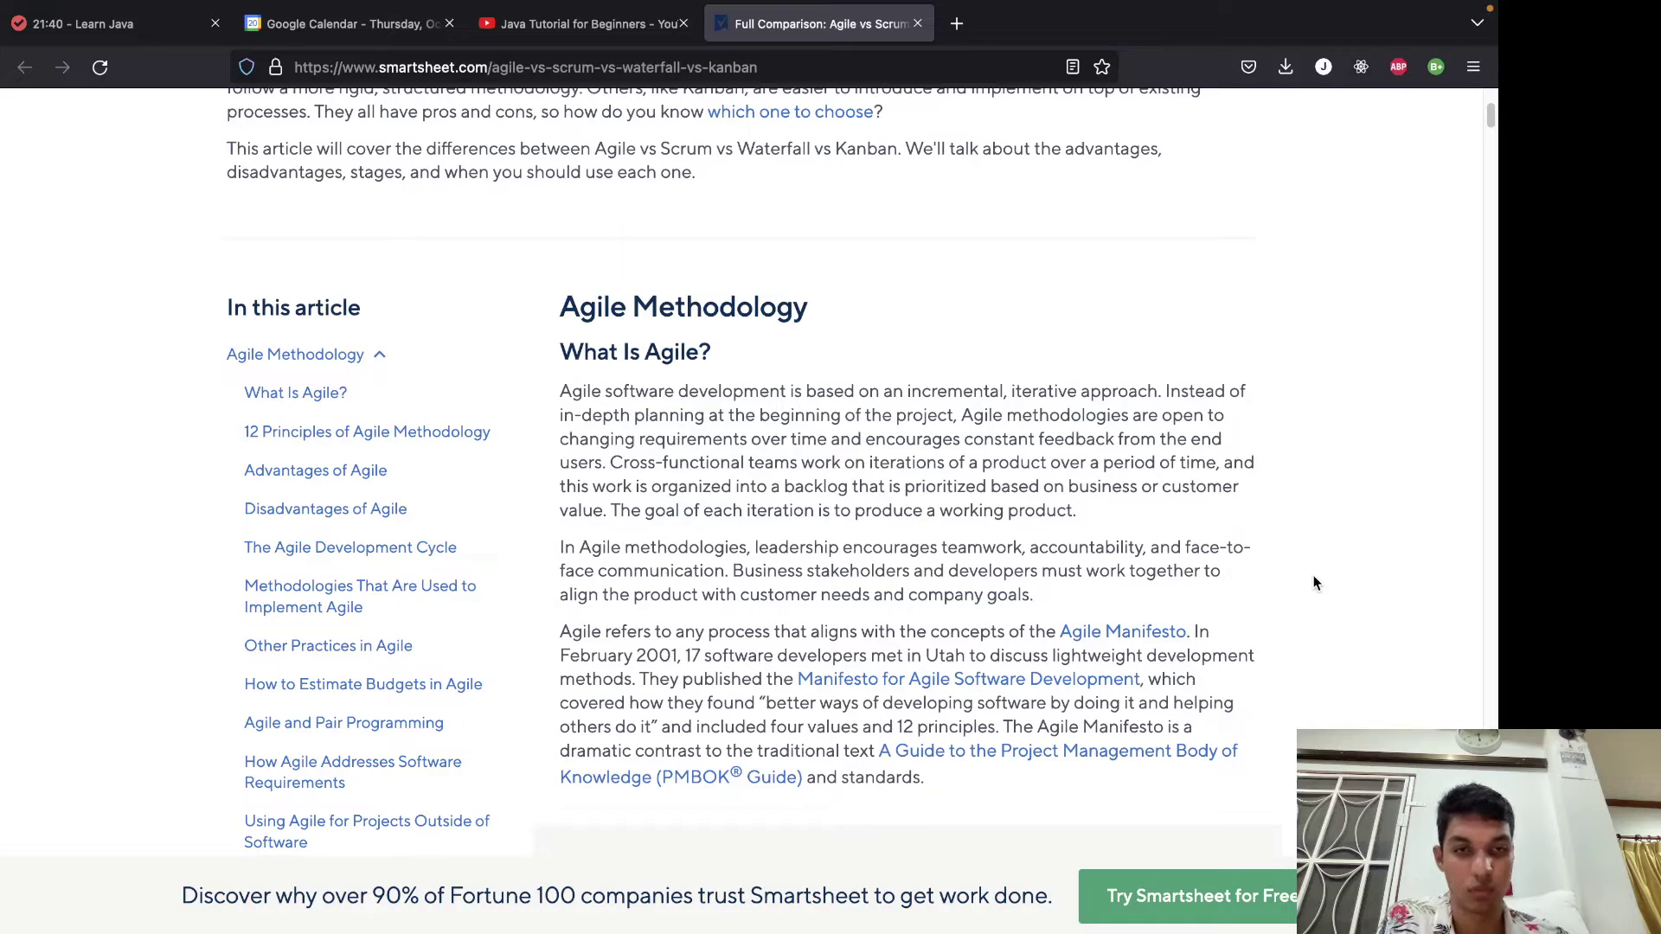
Read the list of 12 Principles of Agile Methodology in the article.
{"action": "scroll", "coordinate": [921, 387], "scroll_direction": "down", "scroll_amount": 6}
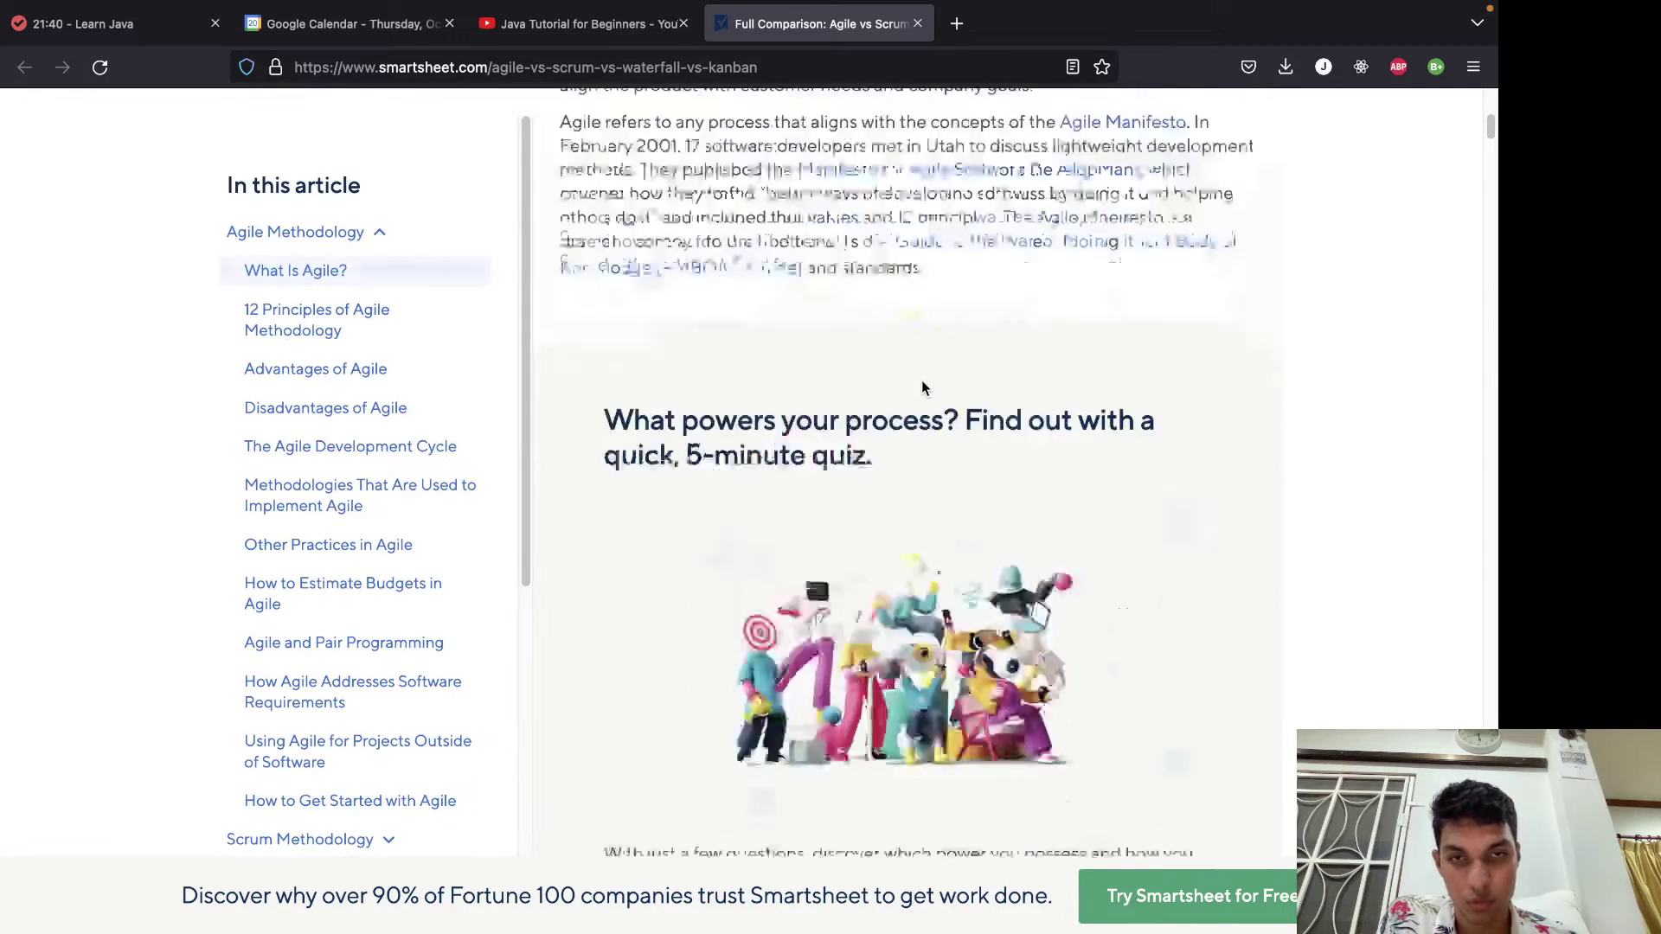
{"action": "scroll", "coordinate": [921, 380], "scroll_direction": "down", "scroll_amount": 14}
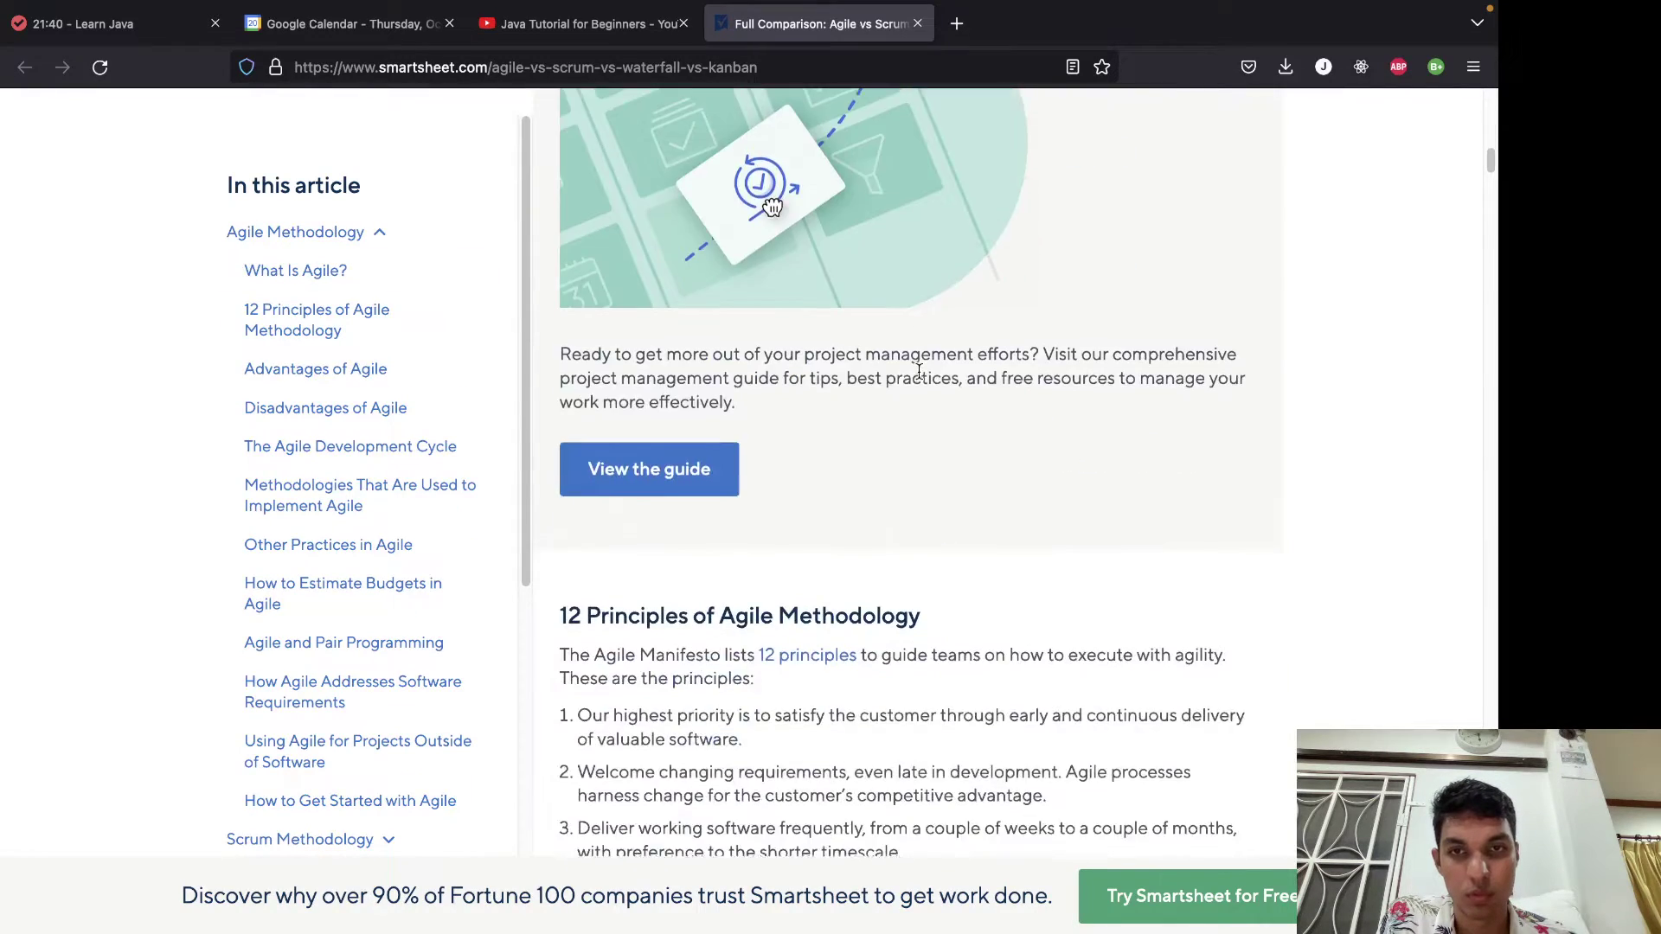
{"action": "scroll", "coordinate": [919, 372], "scroll_direction": "down", "scroll_amount": 7}
{"action": "scroll", "coordinate": [913, 375], "scroll_direction": "up", "scroll_amount": 3}
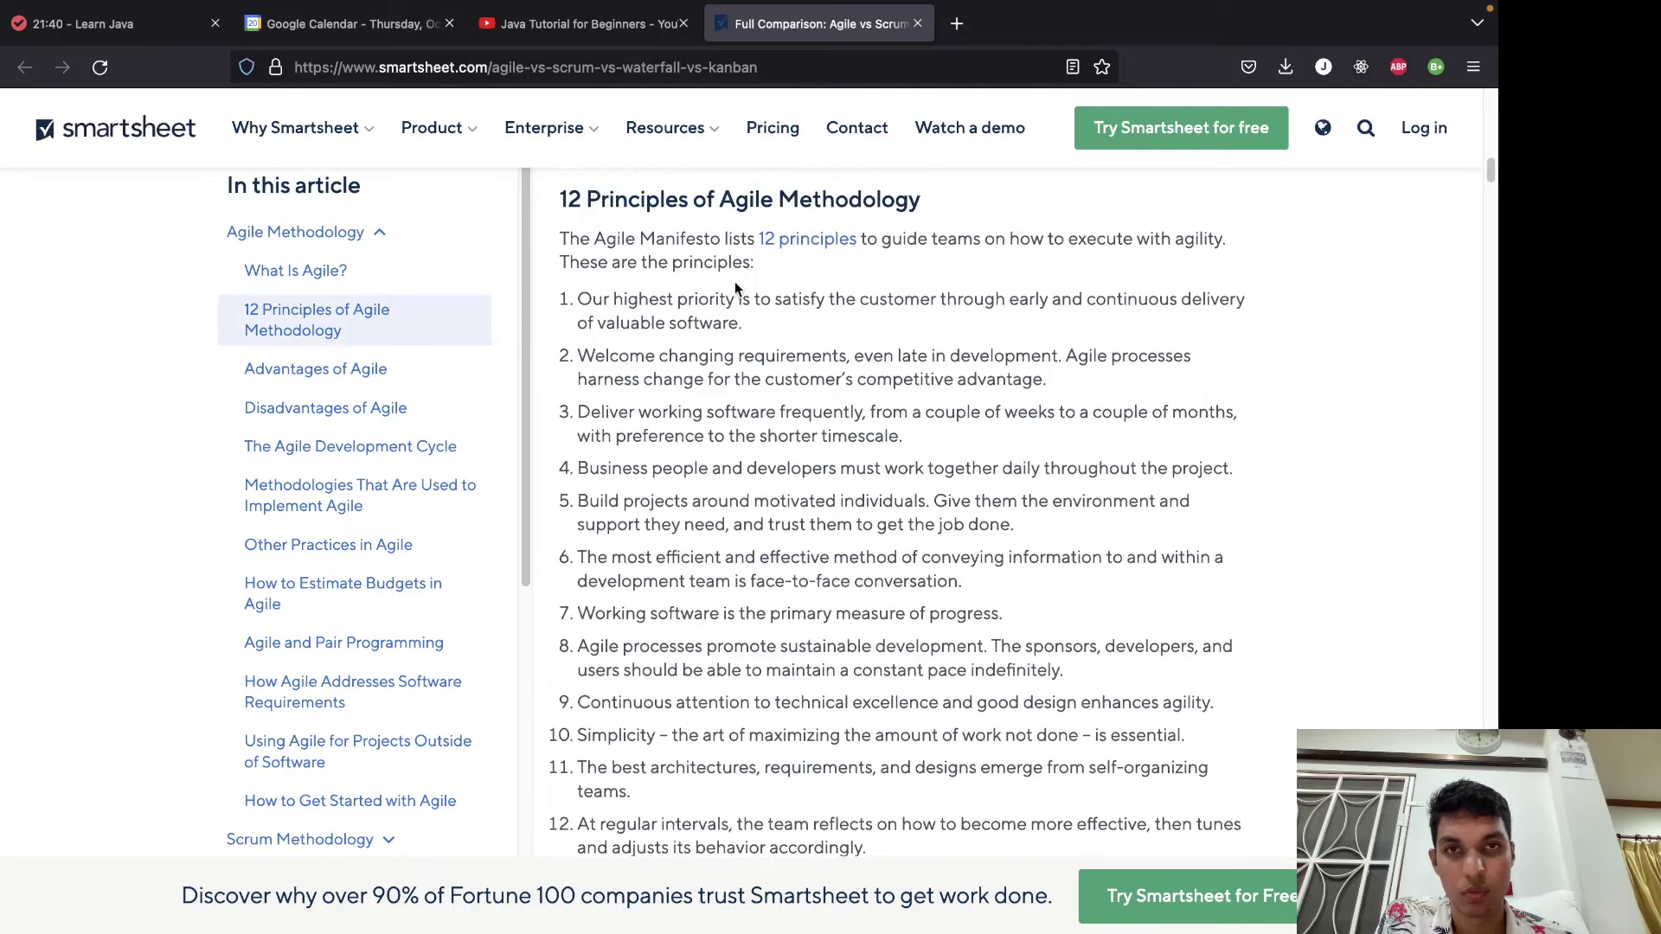
{"action": "scroll", "coordinate": [693, 239], "scroll_direction": "up", "scroll_amount": 1}
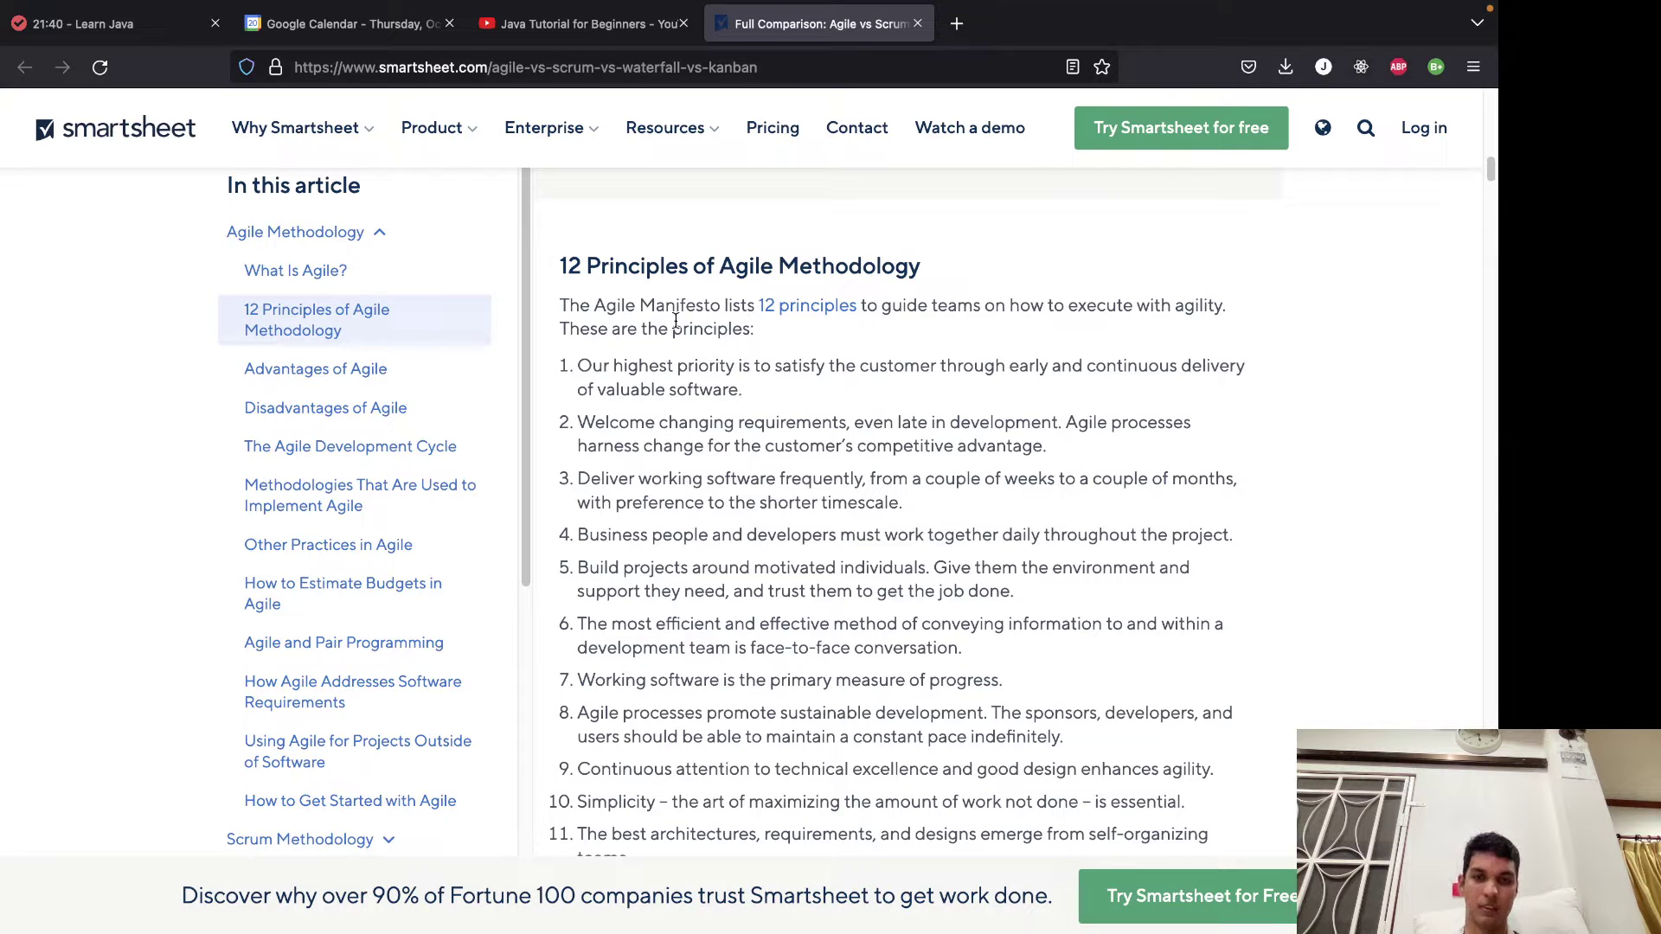
{"action": "scroll", "coordinate": [821, 409], "scroll_direction": "down", "scroll_amount": 2}
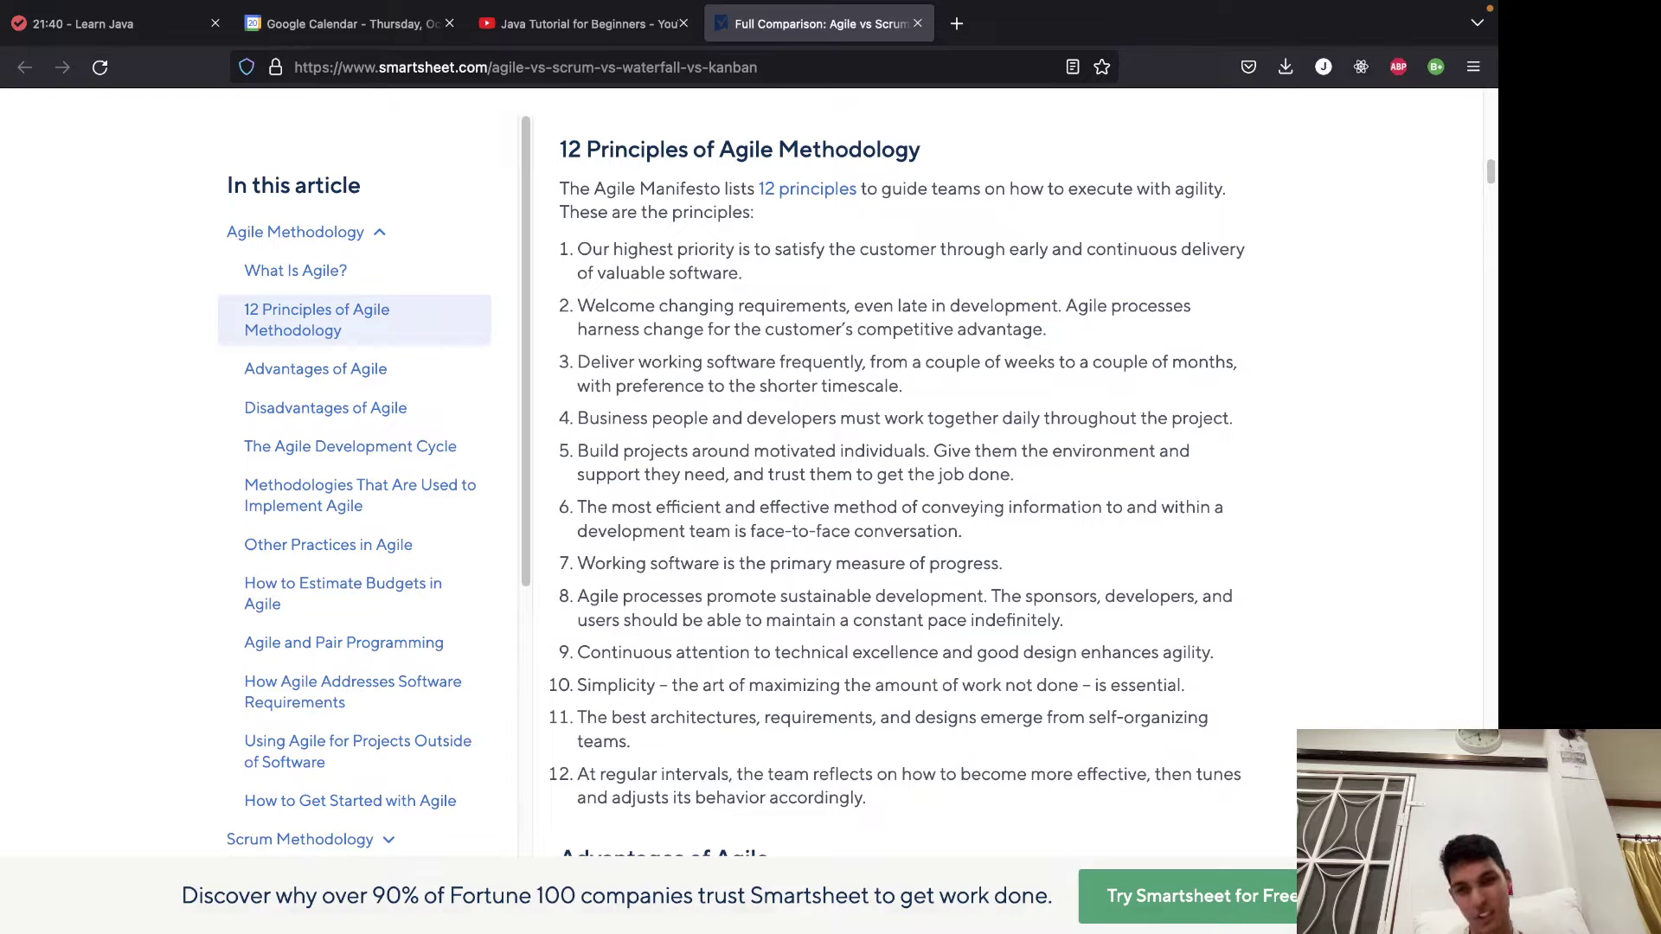
{"action": "left_click", "coordinate": [955, 24]}
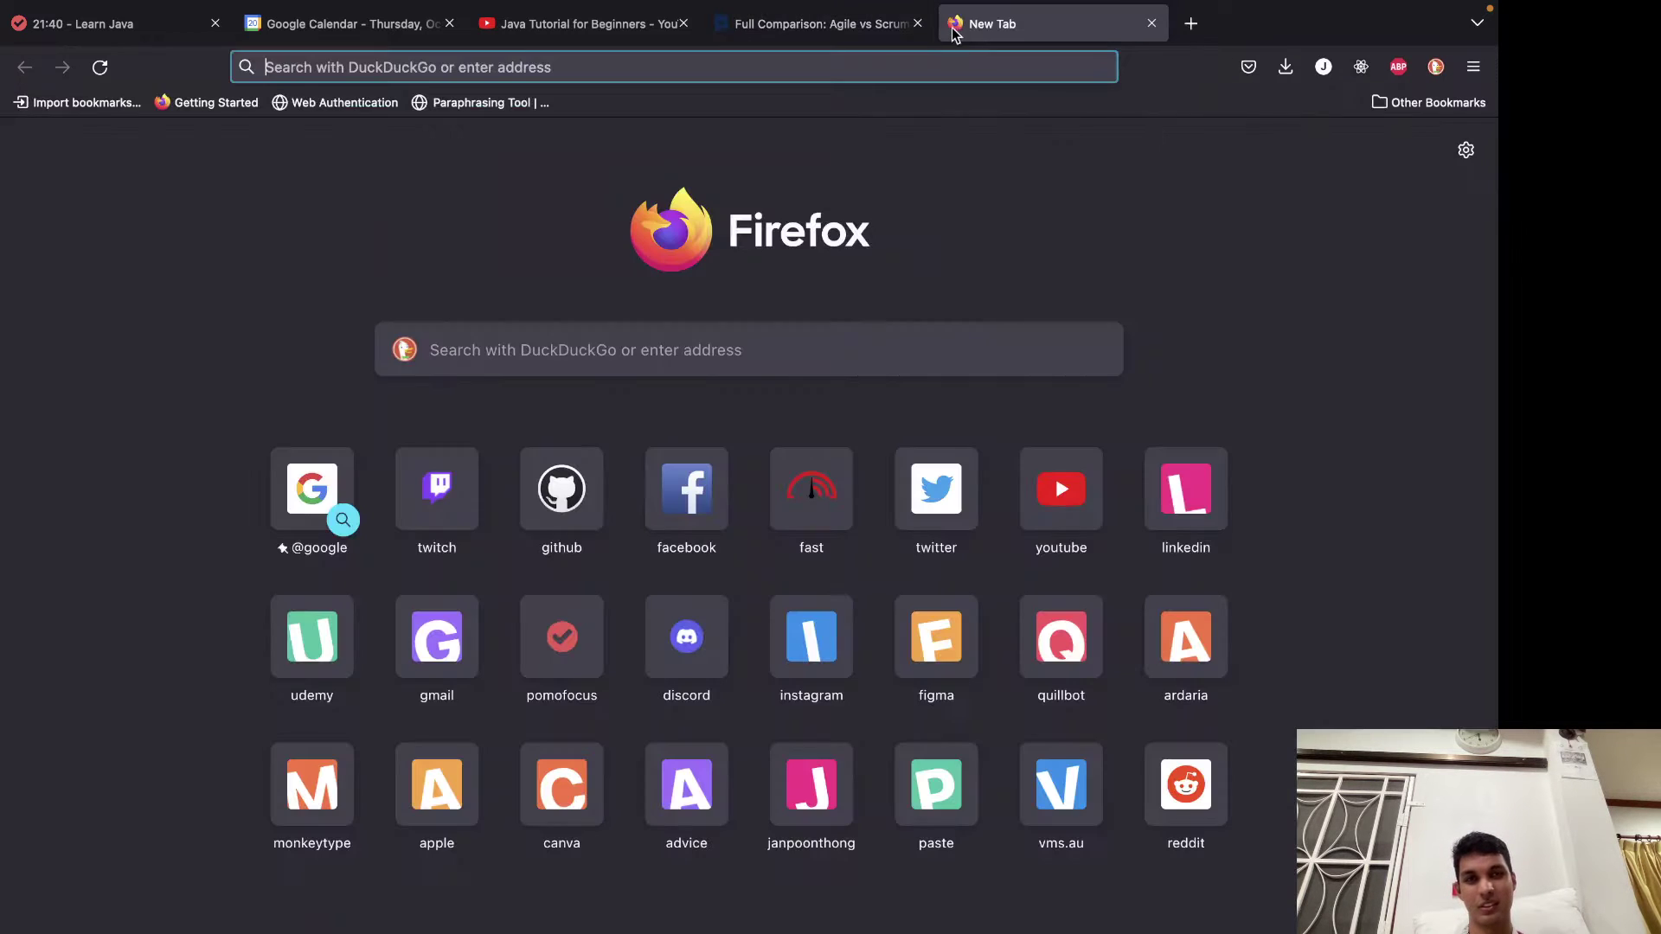
{"action": "left_click", "coordinate": [575, 24]}
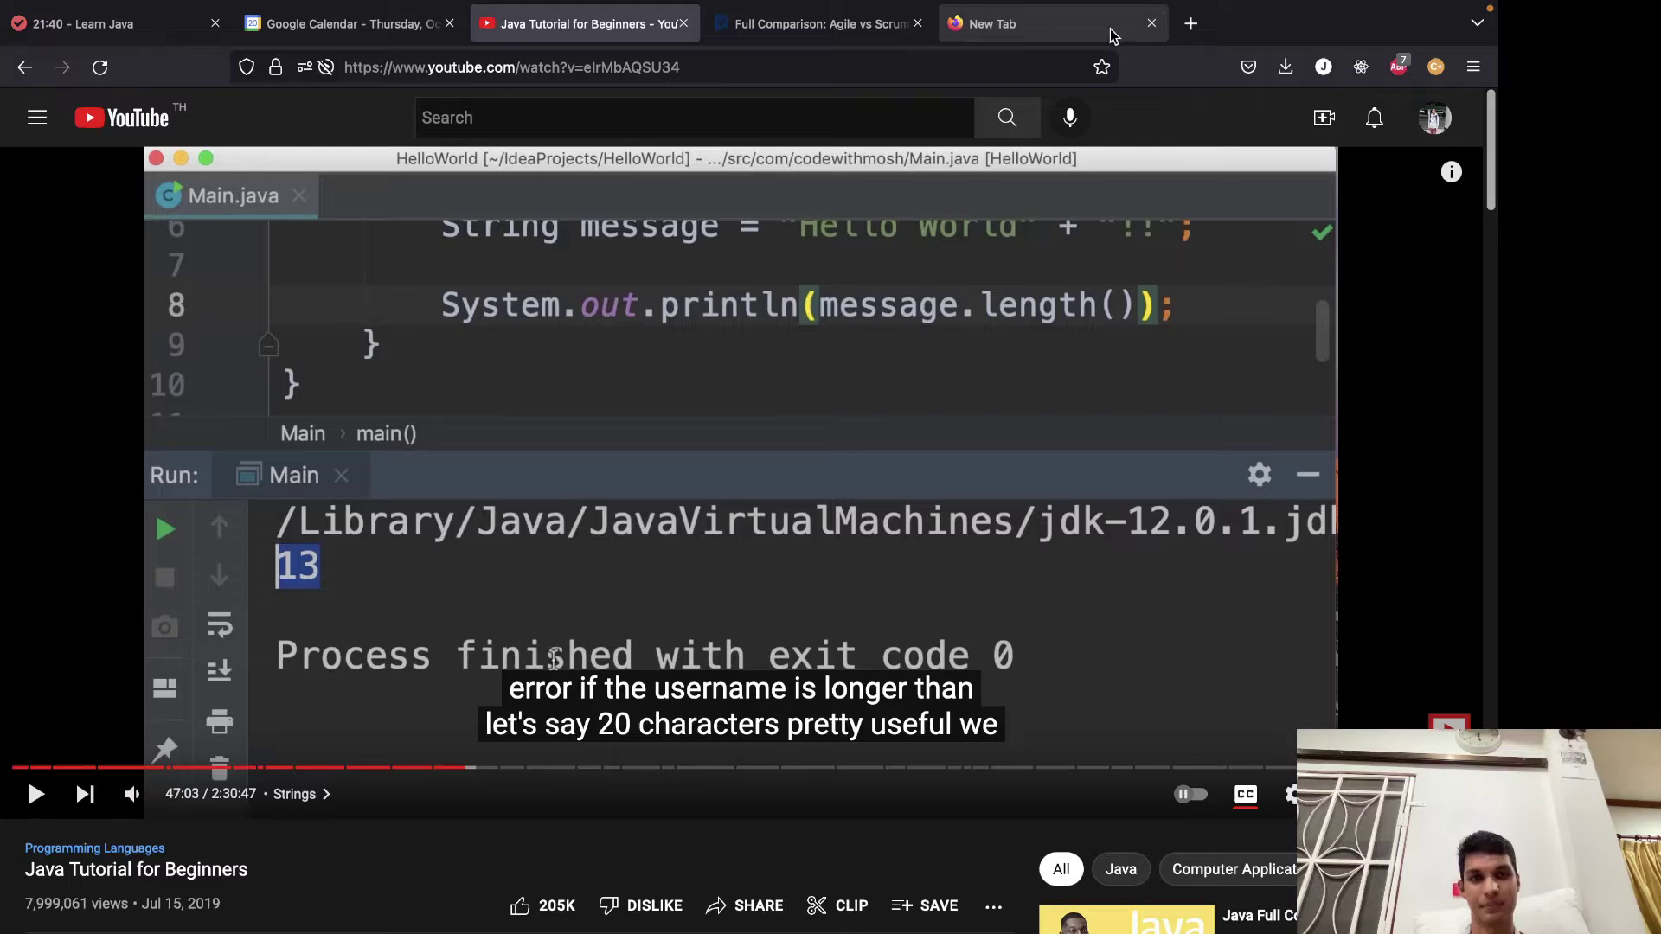
{"action": "left_click", "coordinate": [1139, 32]}
In a new private window, search YouTube for "thaiboy digital im fresh" with the !yt shortcut and play the official video.
{"action": "key", "text": "super+shift+p"}
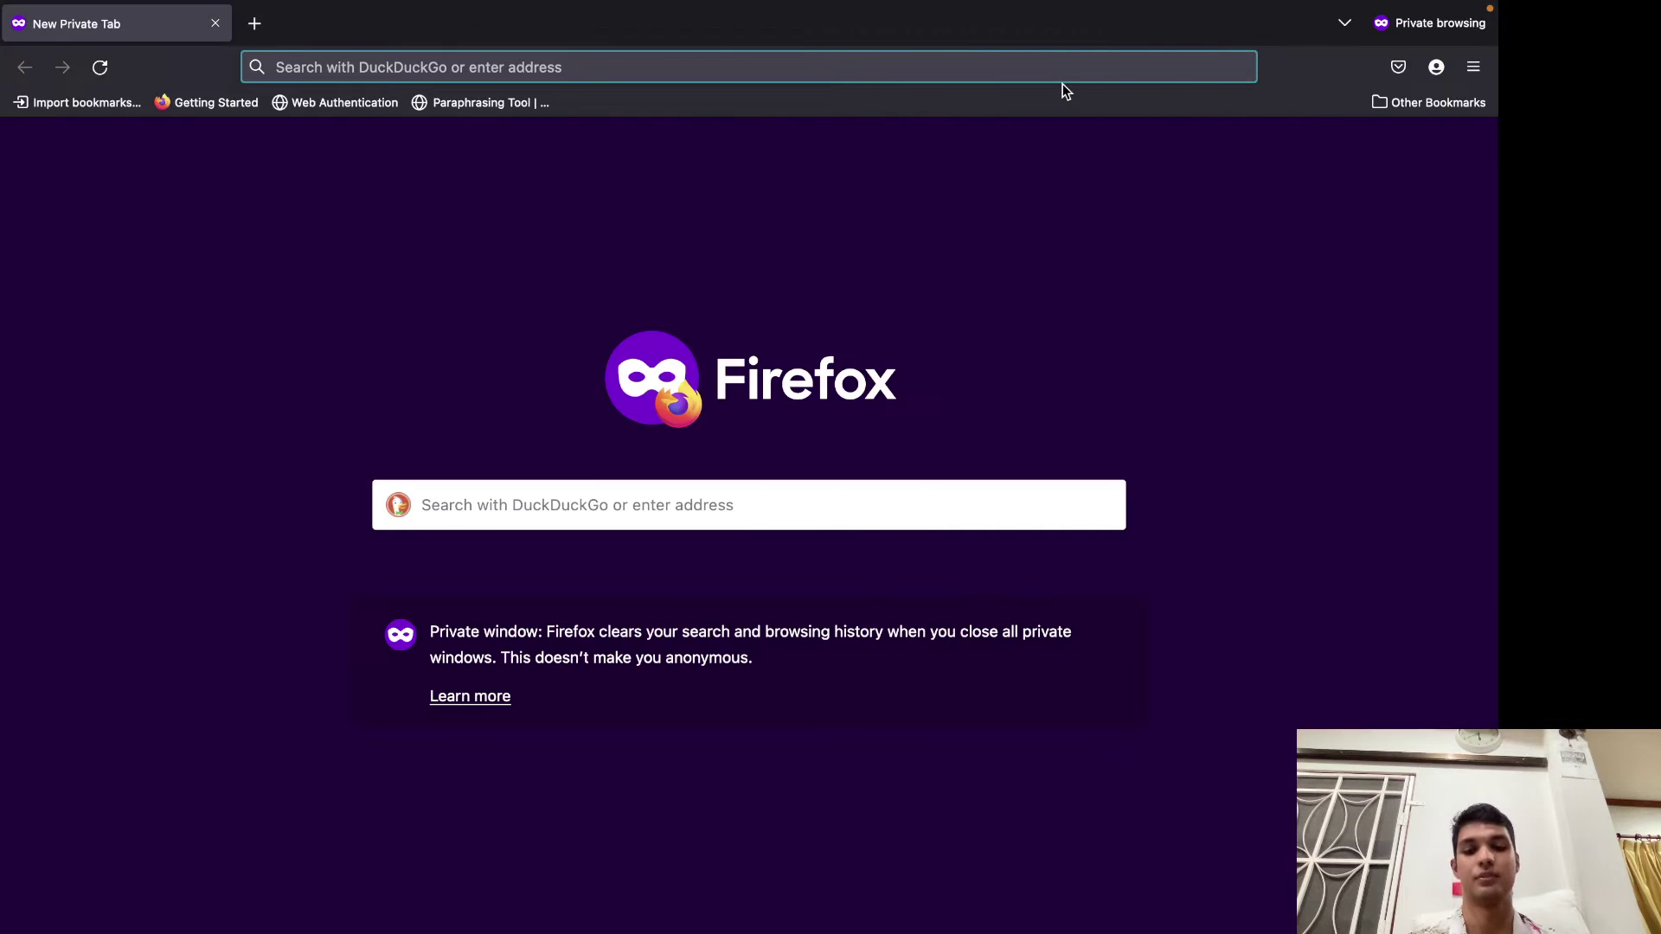
{"action": "type", "text": "!yt "}
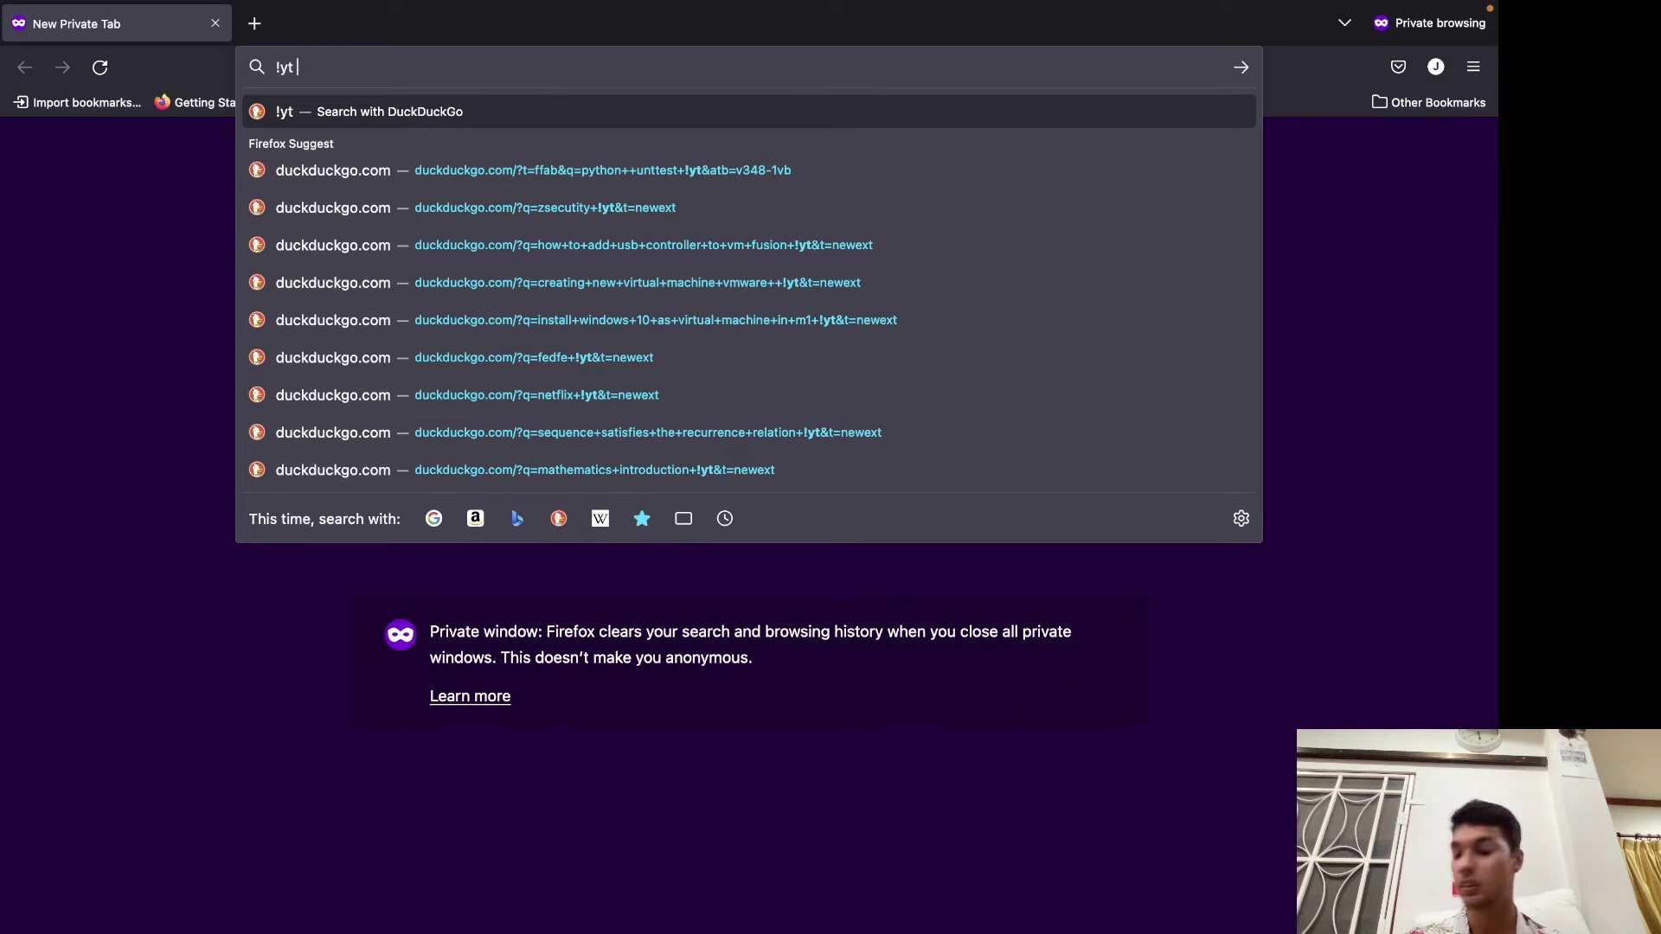
{"action": "type", "text": "thai"}
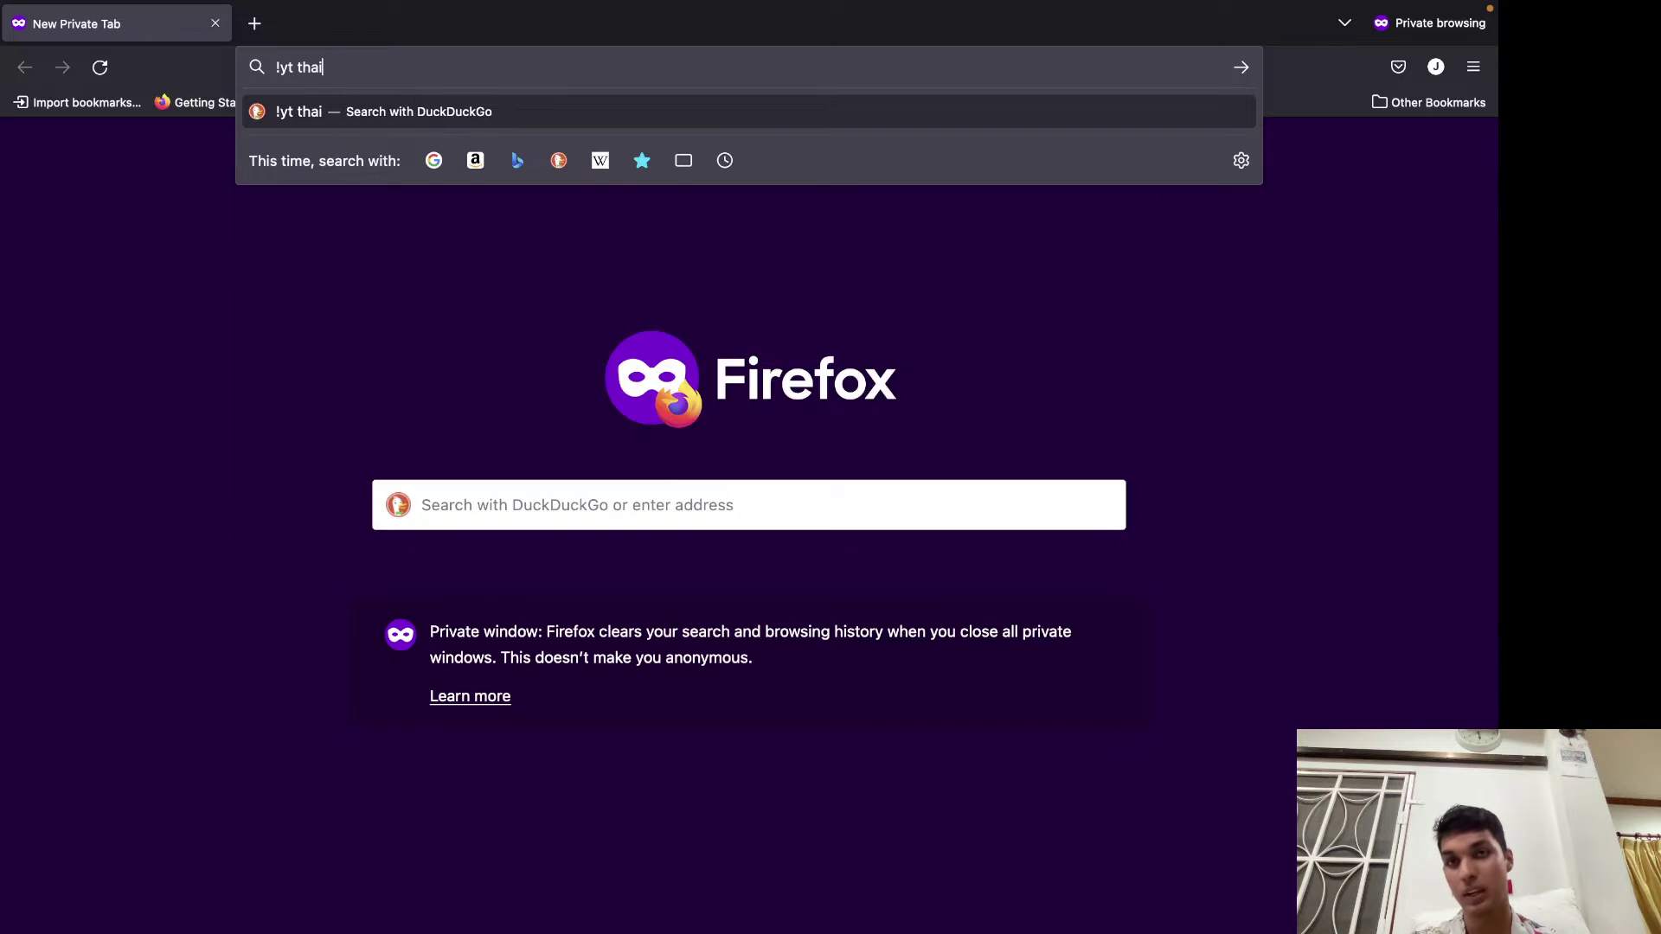
{"action": "type", "text": "boy digi"}
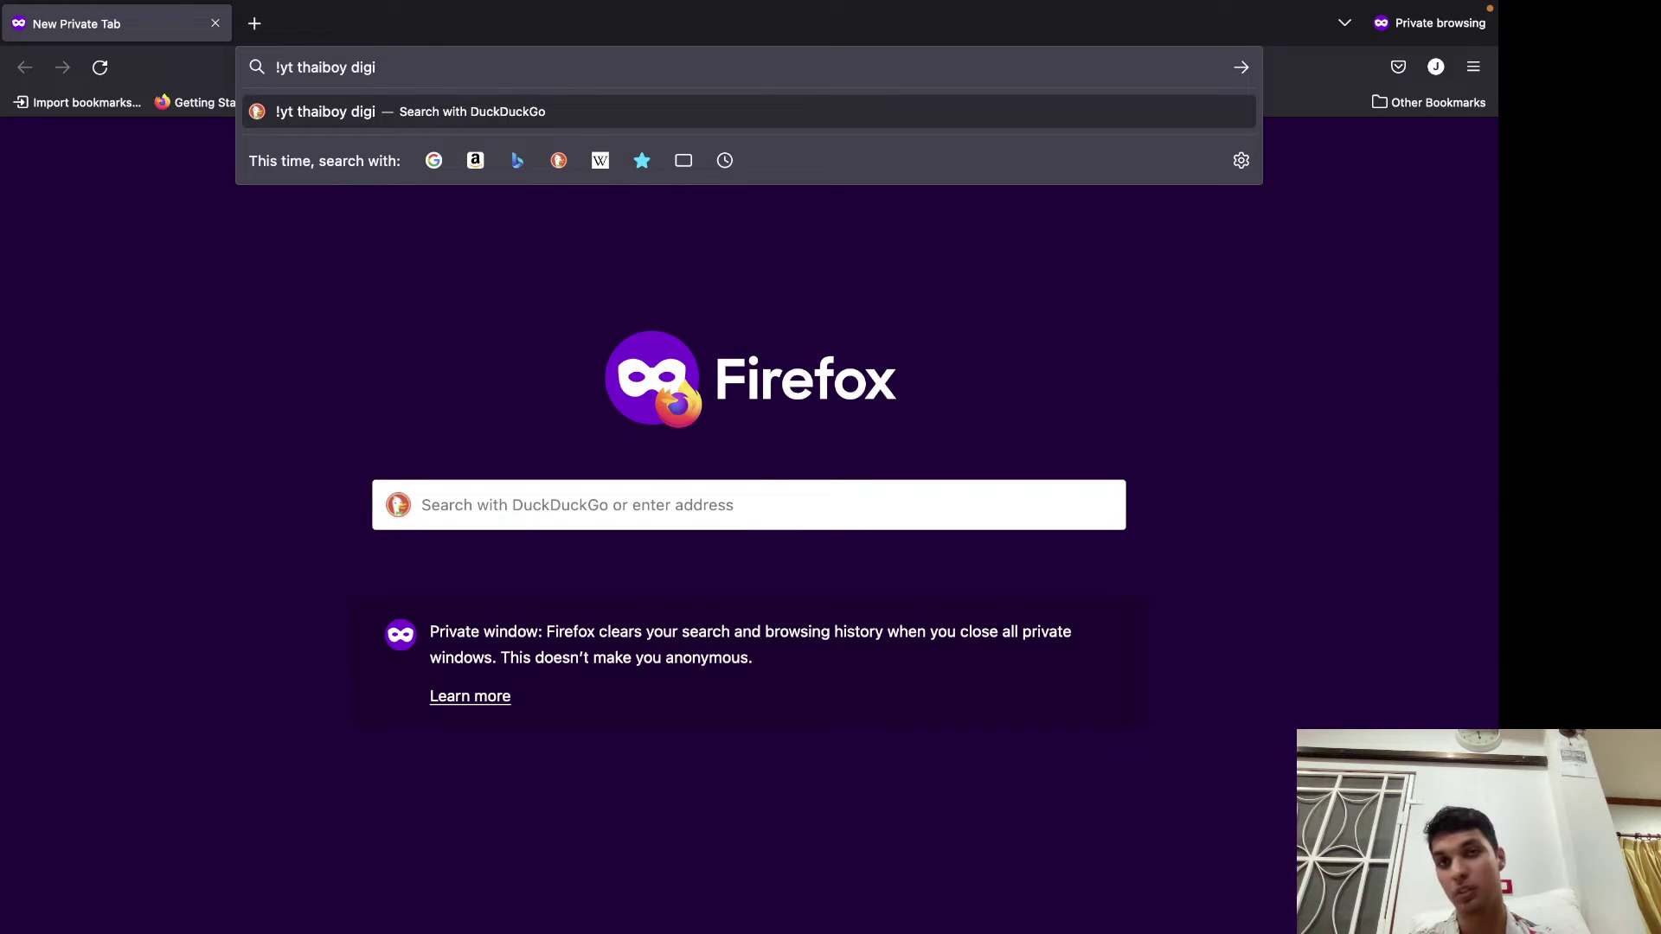
{"action": "key", "text": "BackSpace"}
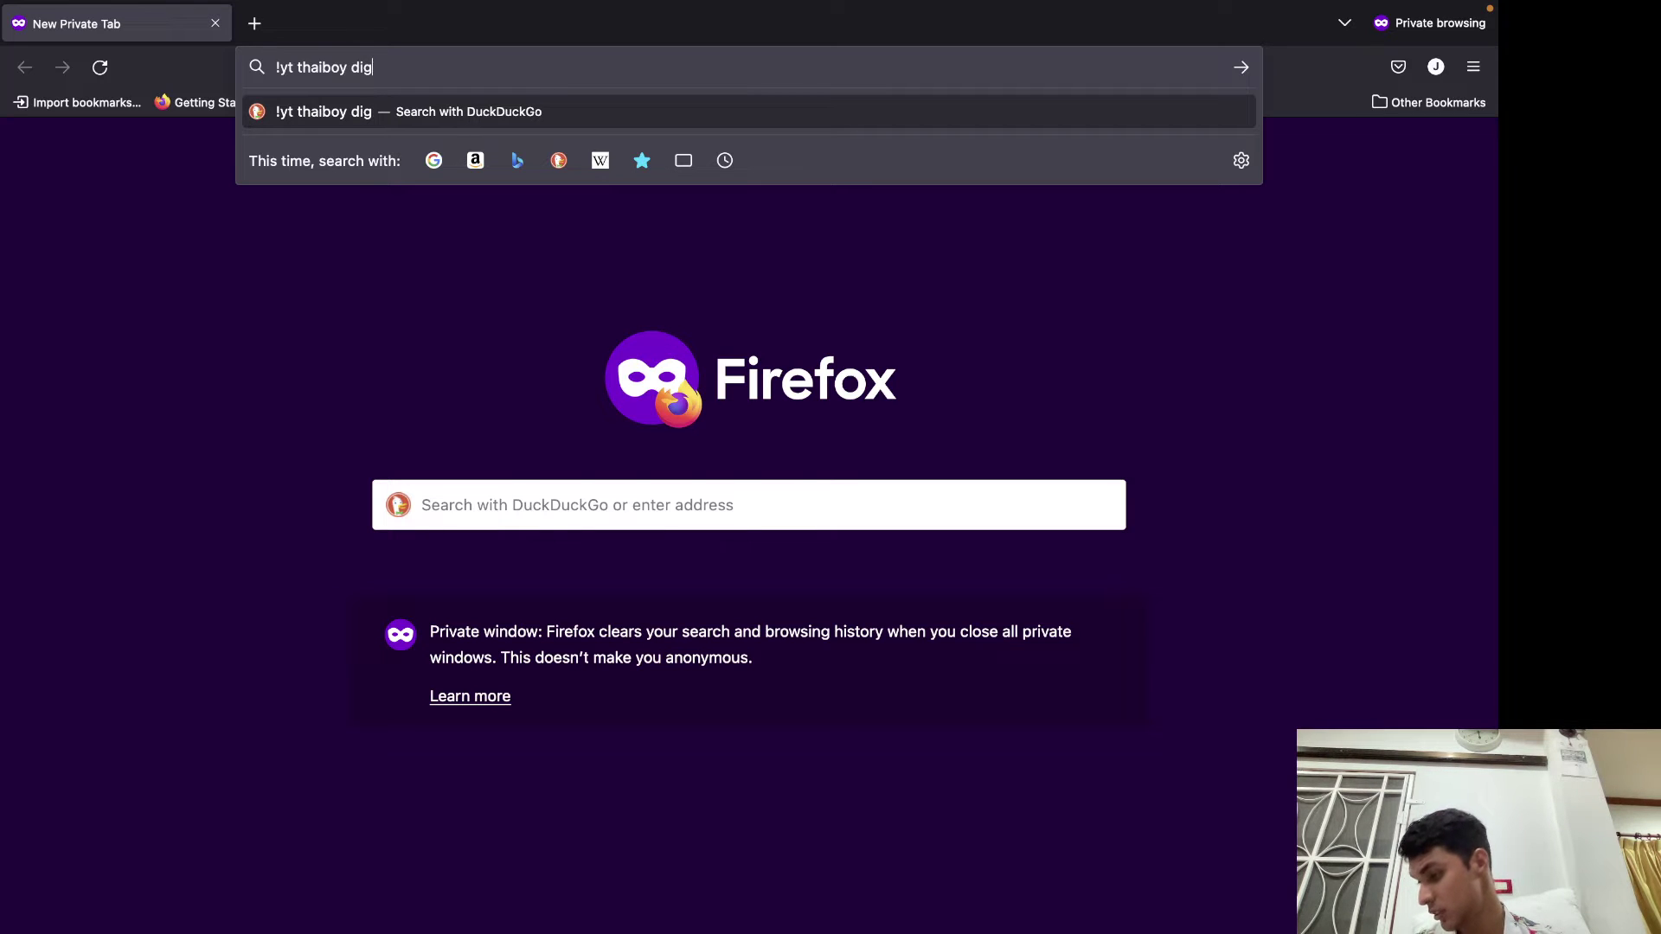
{"action": "type", "text": "ital im "}
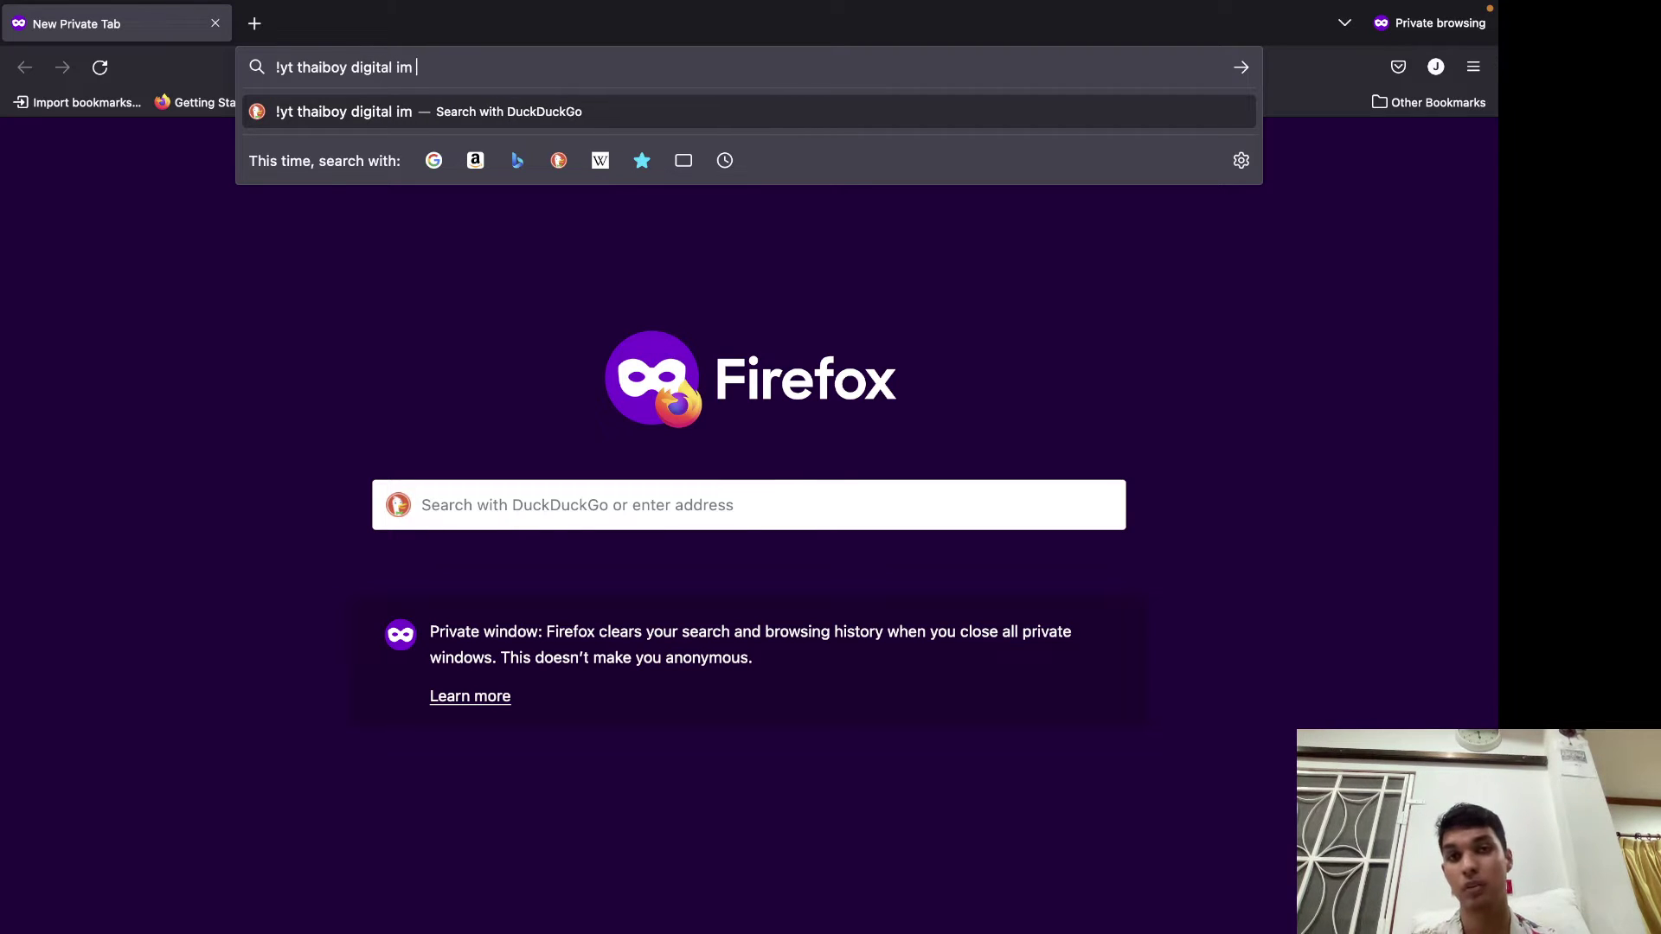
{"action": "type", "text": "fresh"}
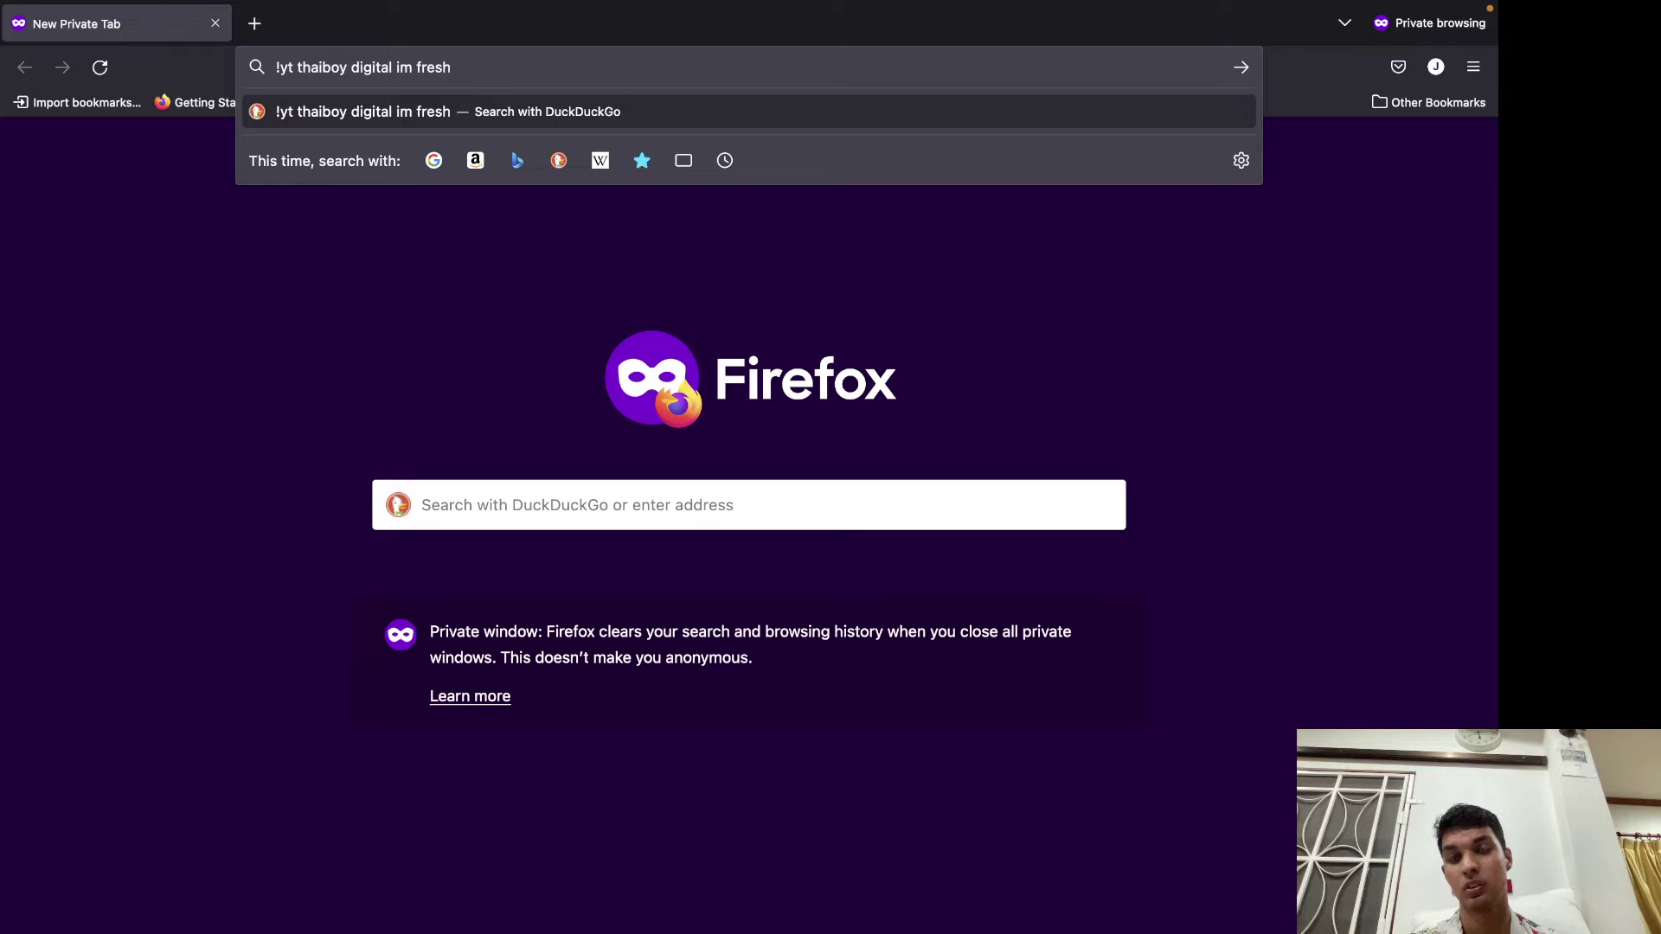
{"action": "key", "text": "Return"}
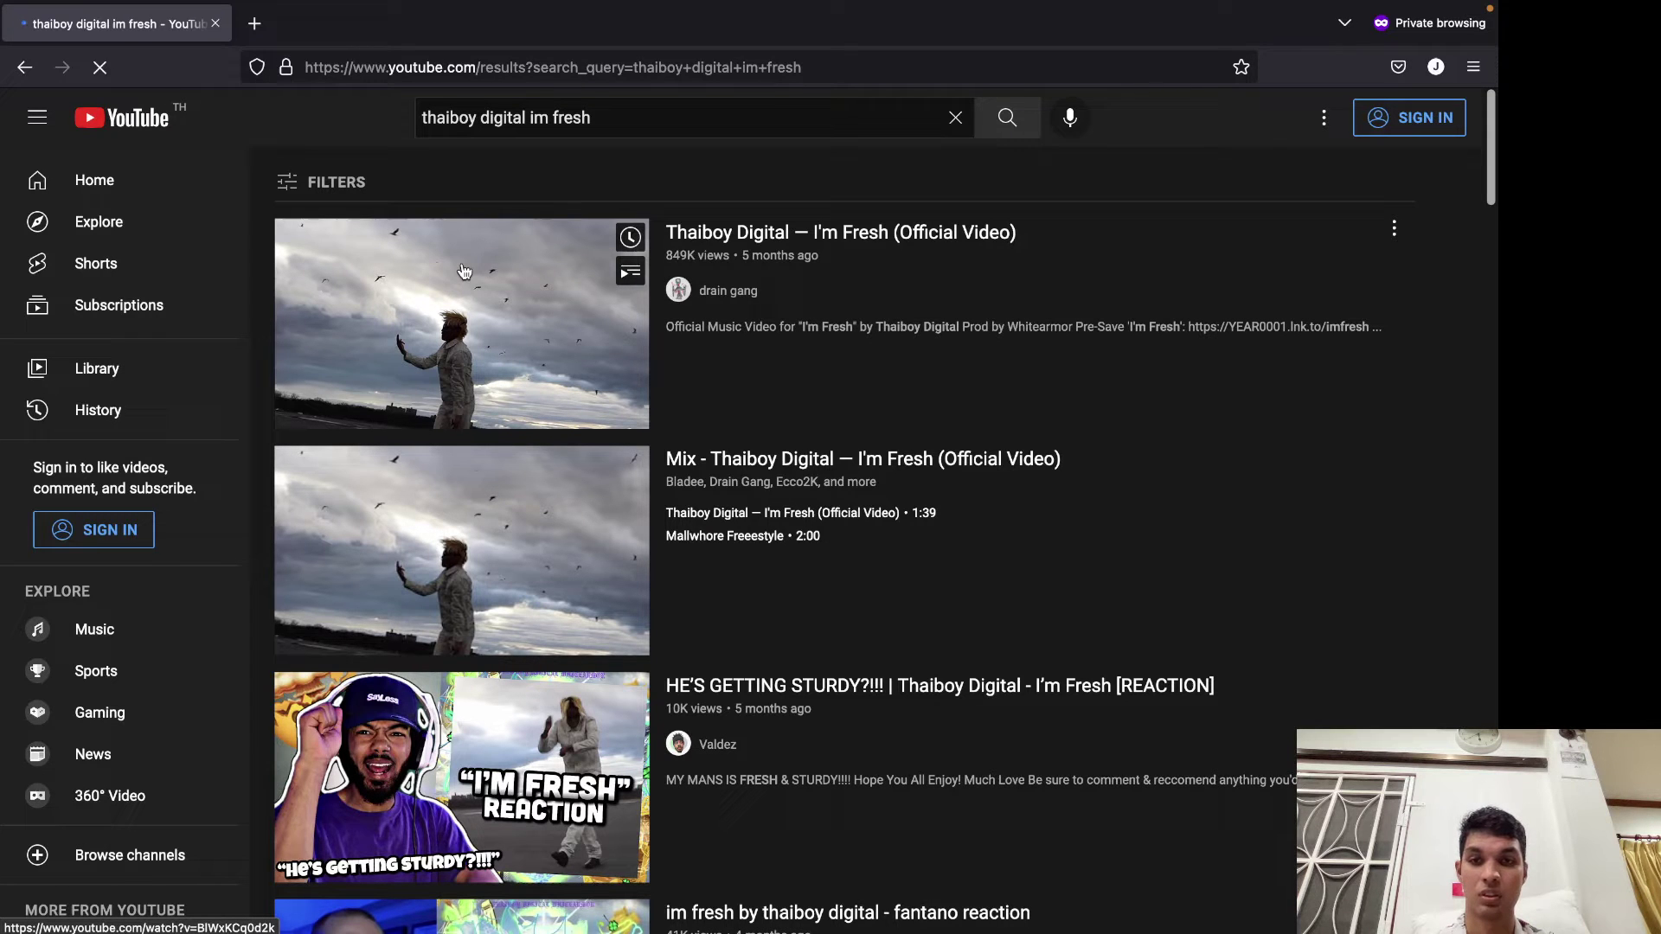
{"action": "left_click", "coordinate": [396, 403]}
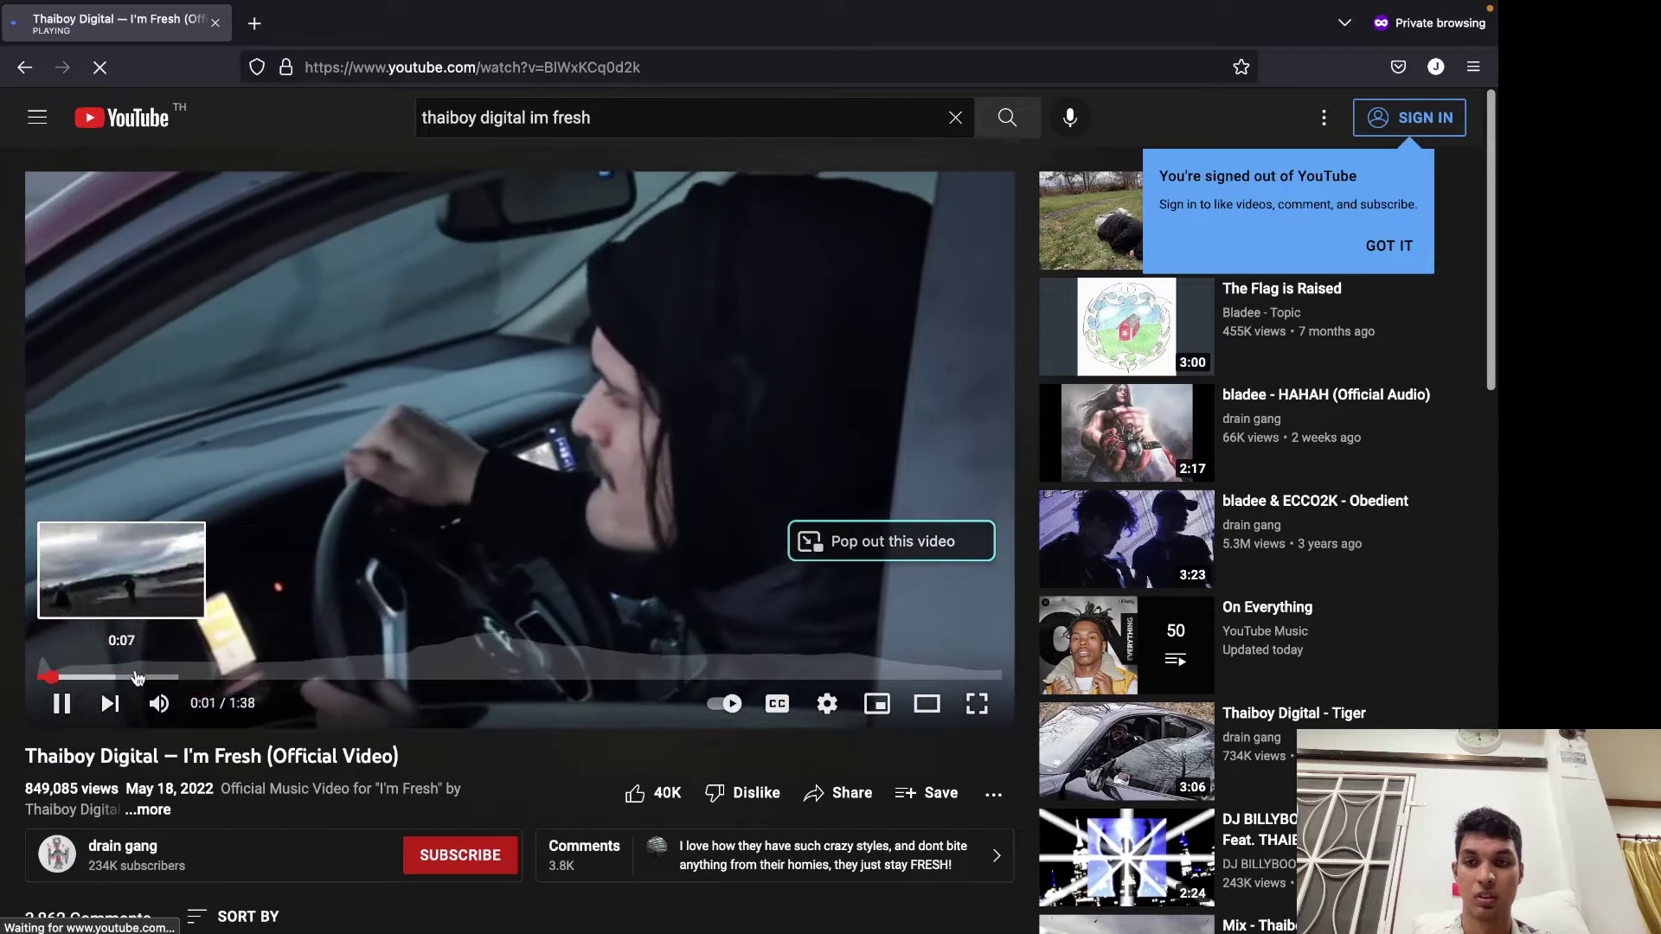
Skip ahead in the "I'm Fresh" video to about 0:30 and pause it.
{"action": "left_click", "coordinate": [147, 675]}
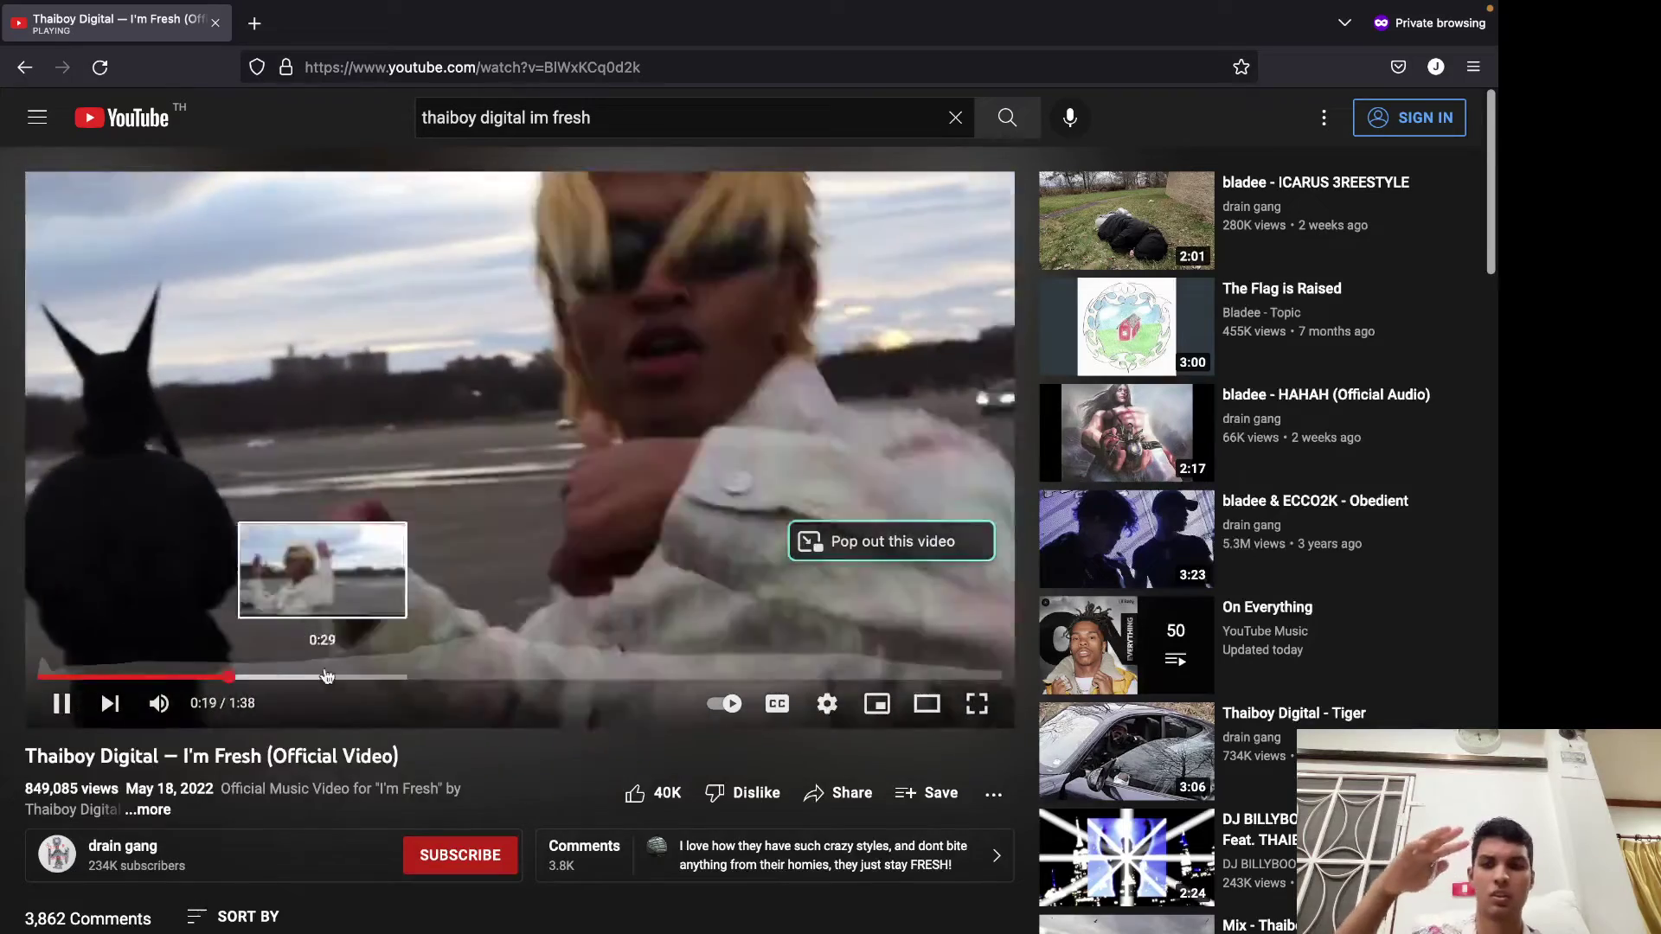
{"action": "left_click", "coordinate": [336, 676]}
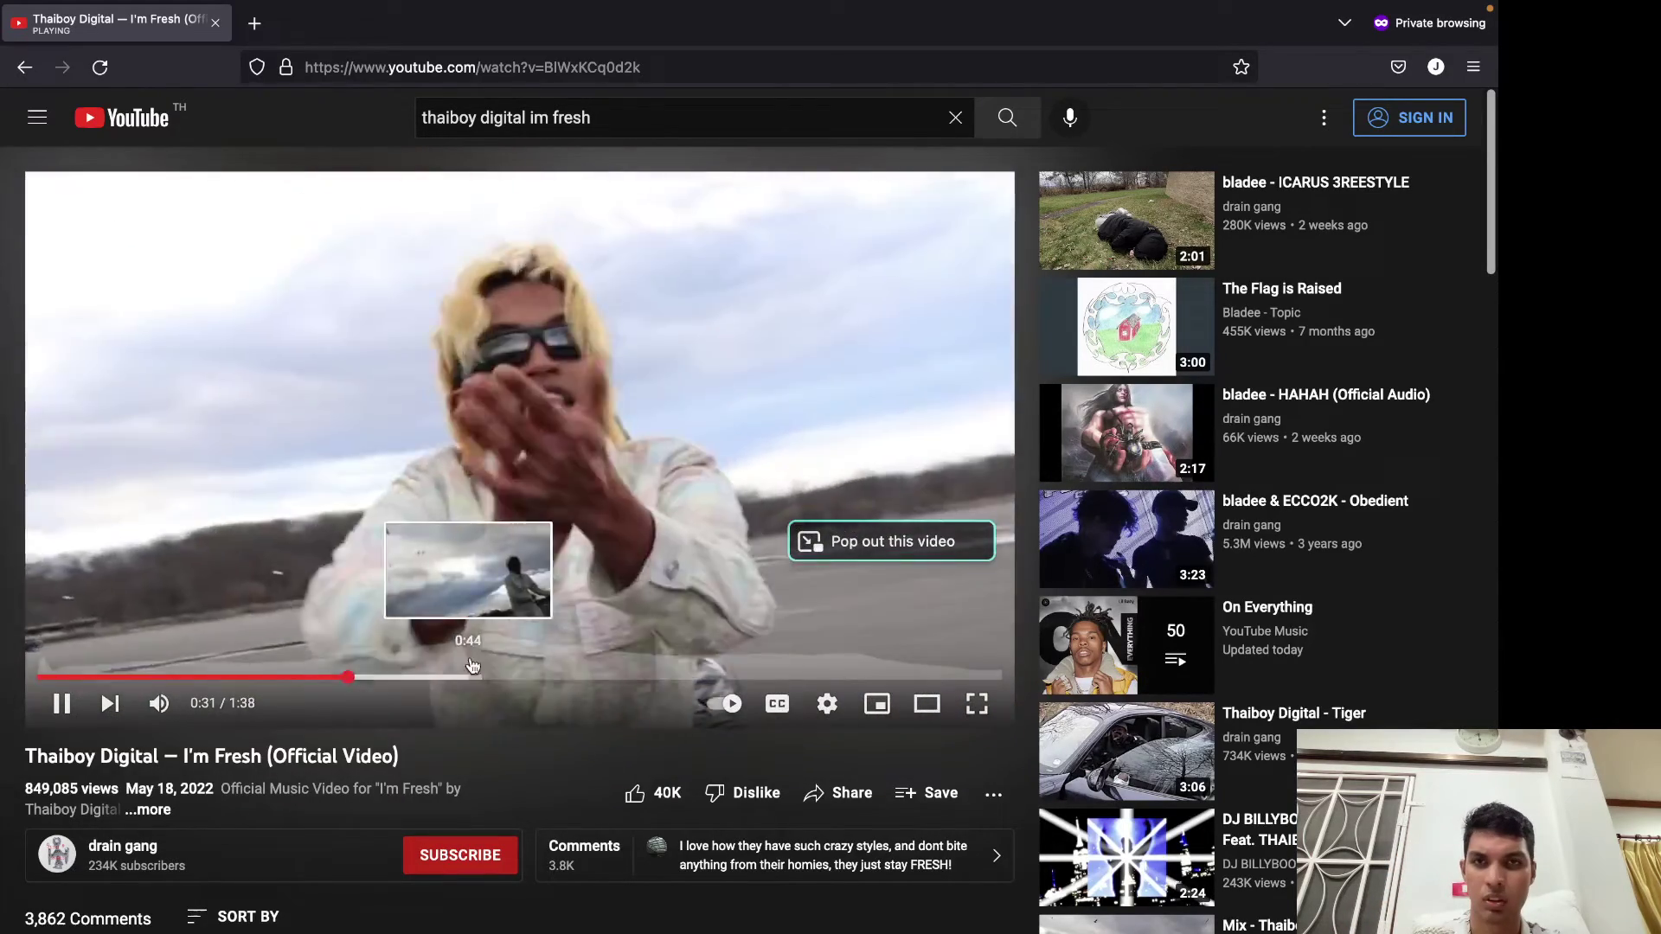
{"action": "left_click", "coordinate": [475, 454]}
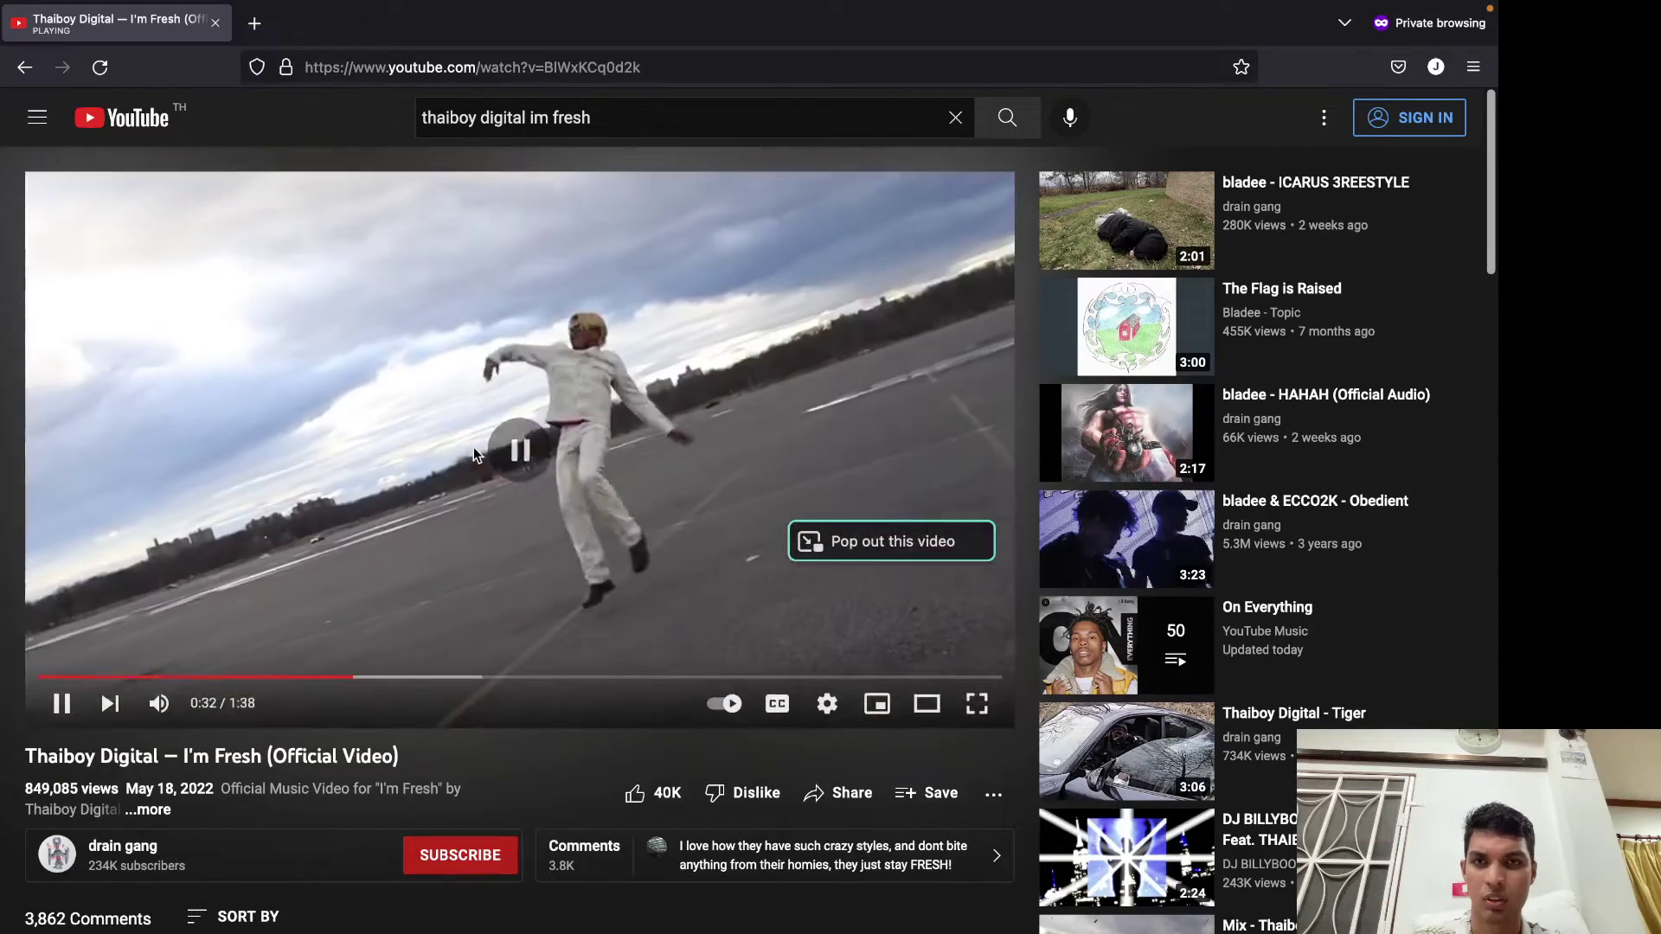
Read the top viewer comments below the paused video, highlighting individual ones while following them.
{"action": "scroll", "coordinate": [443, 438], "scroll_direction": "down", "scroll_amount": 5}
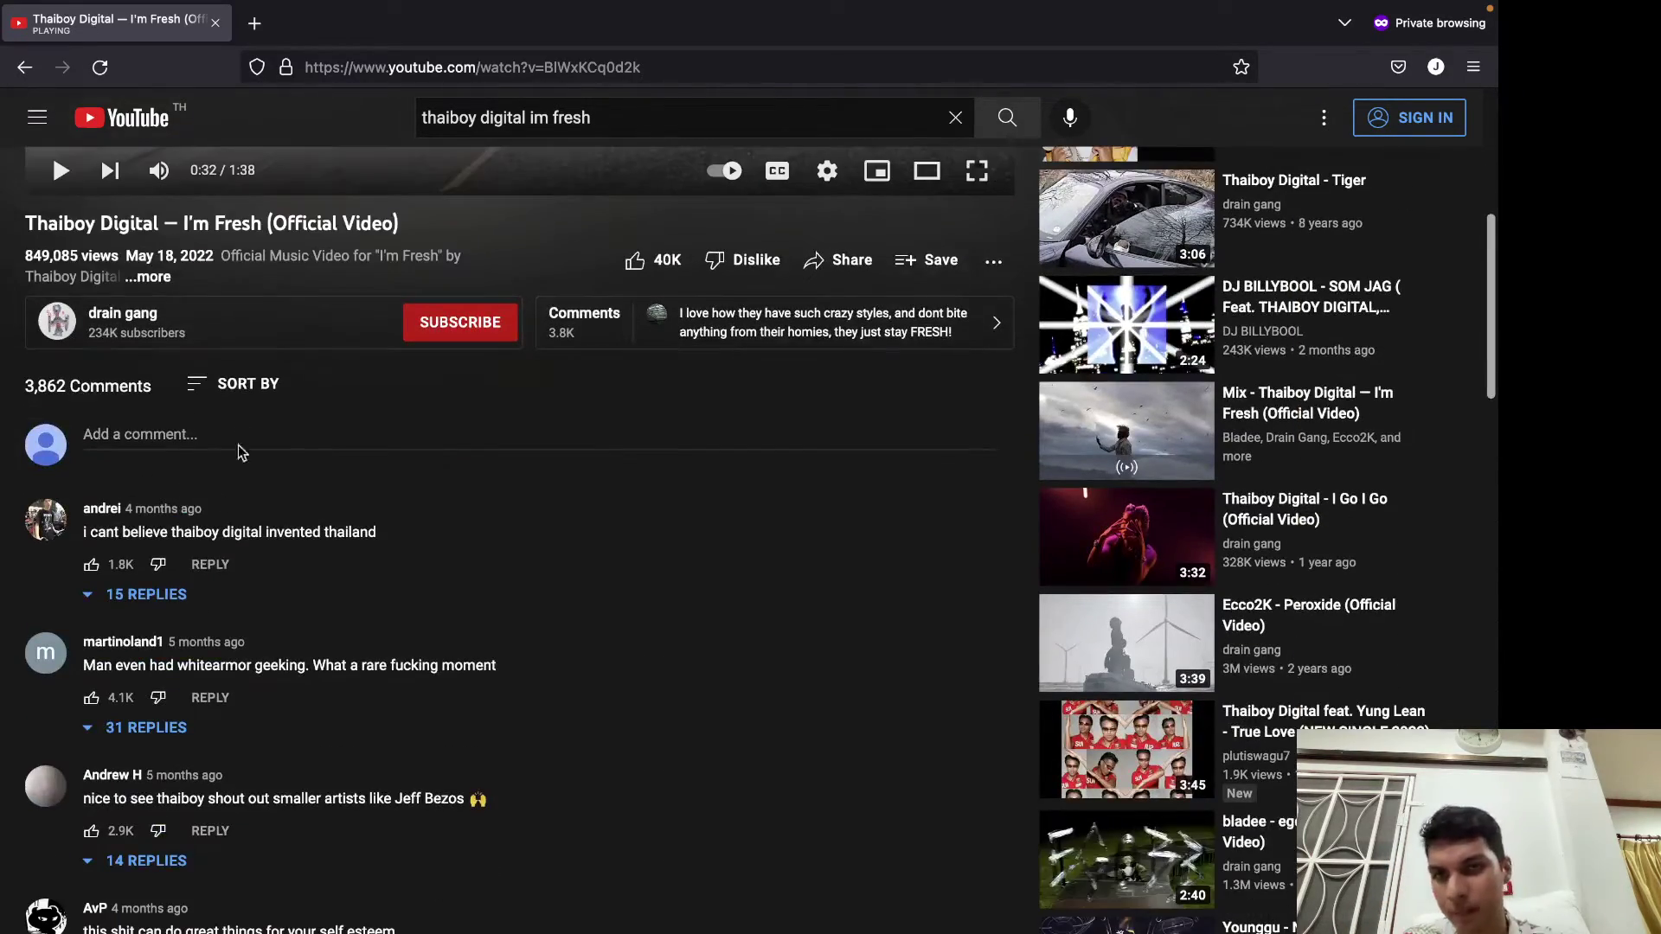
{"action": "scroll", "coordinate": [260, 428], "scroll_direction": "down", "scroll_amount": 1}
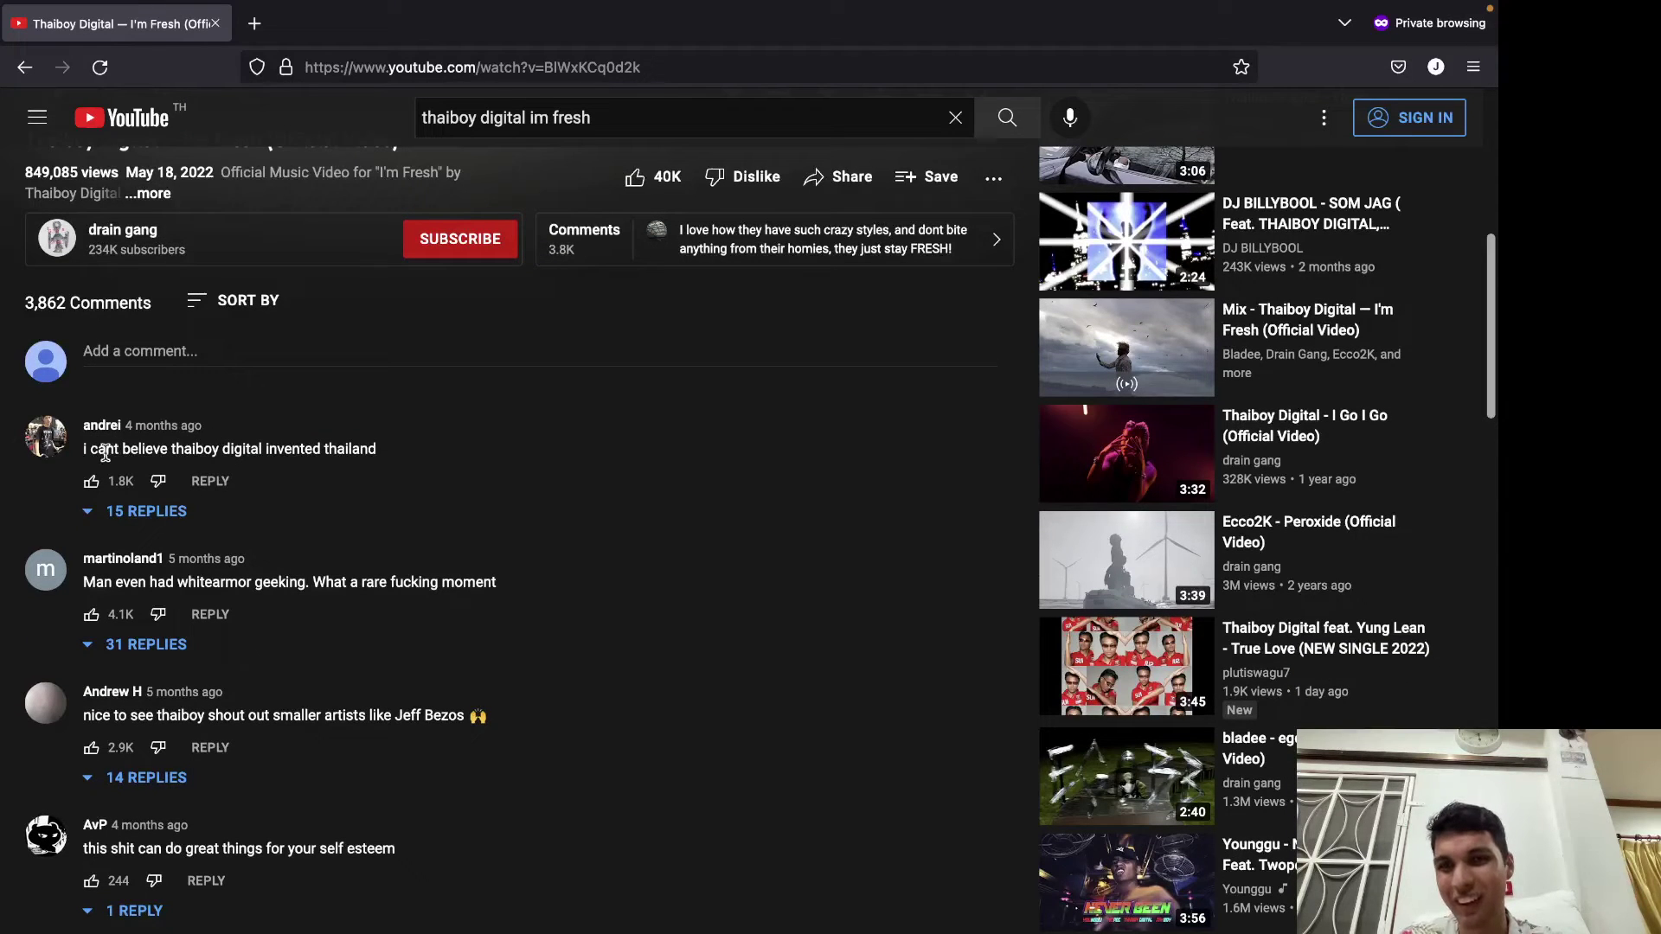
{"action": "left_click_drag", "start_coordinate": [105, 453], "coordinate": [341, 447]}
{"action": "left_click", "coordinate": [384, 448]}
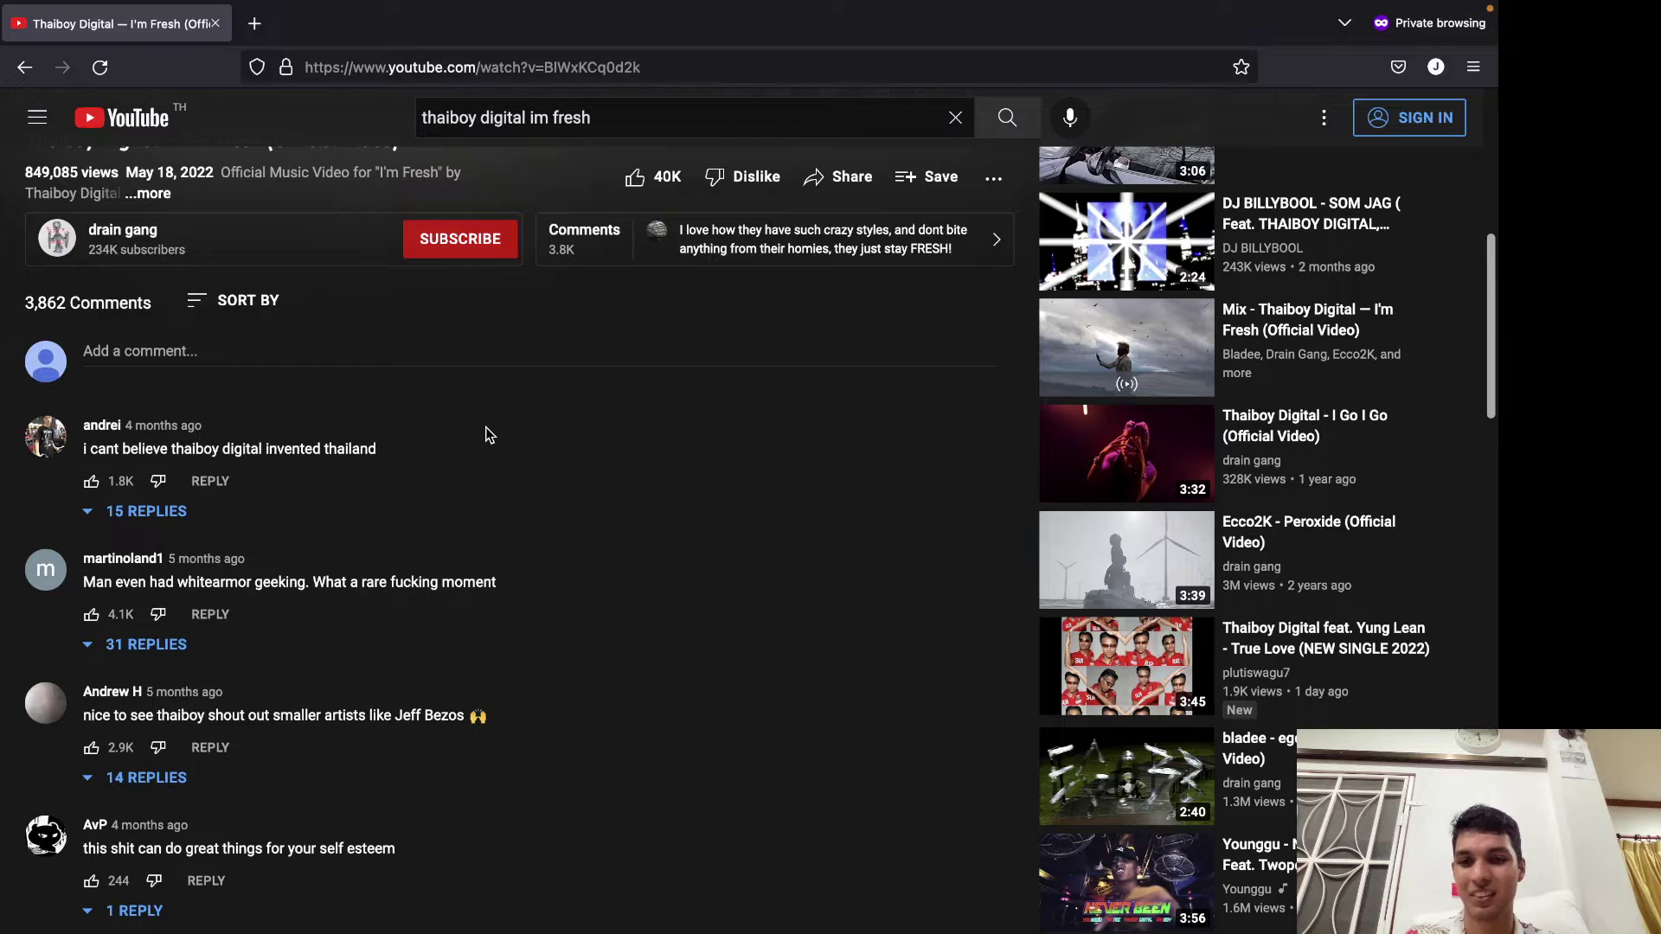
{"action": "scroll", "coordinate": [487, 435], "scroll_direction": "down", "scroll_amount": 6}
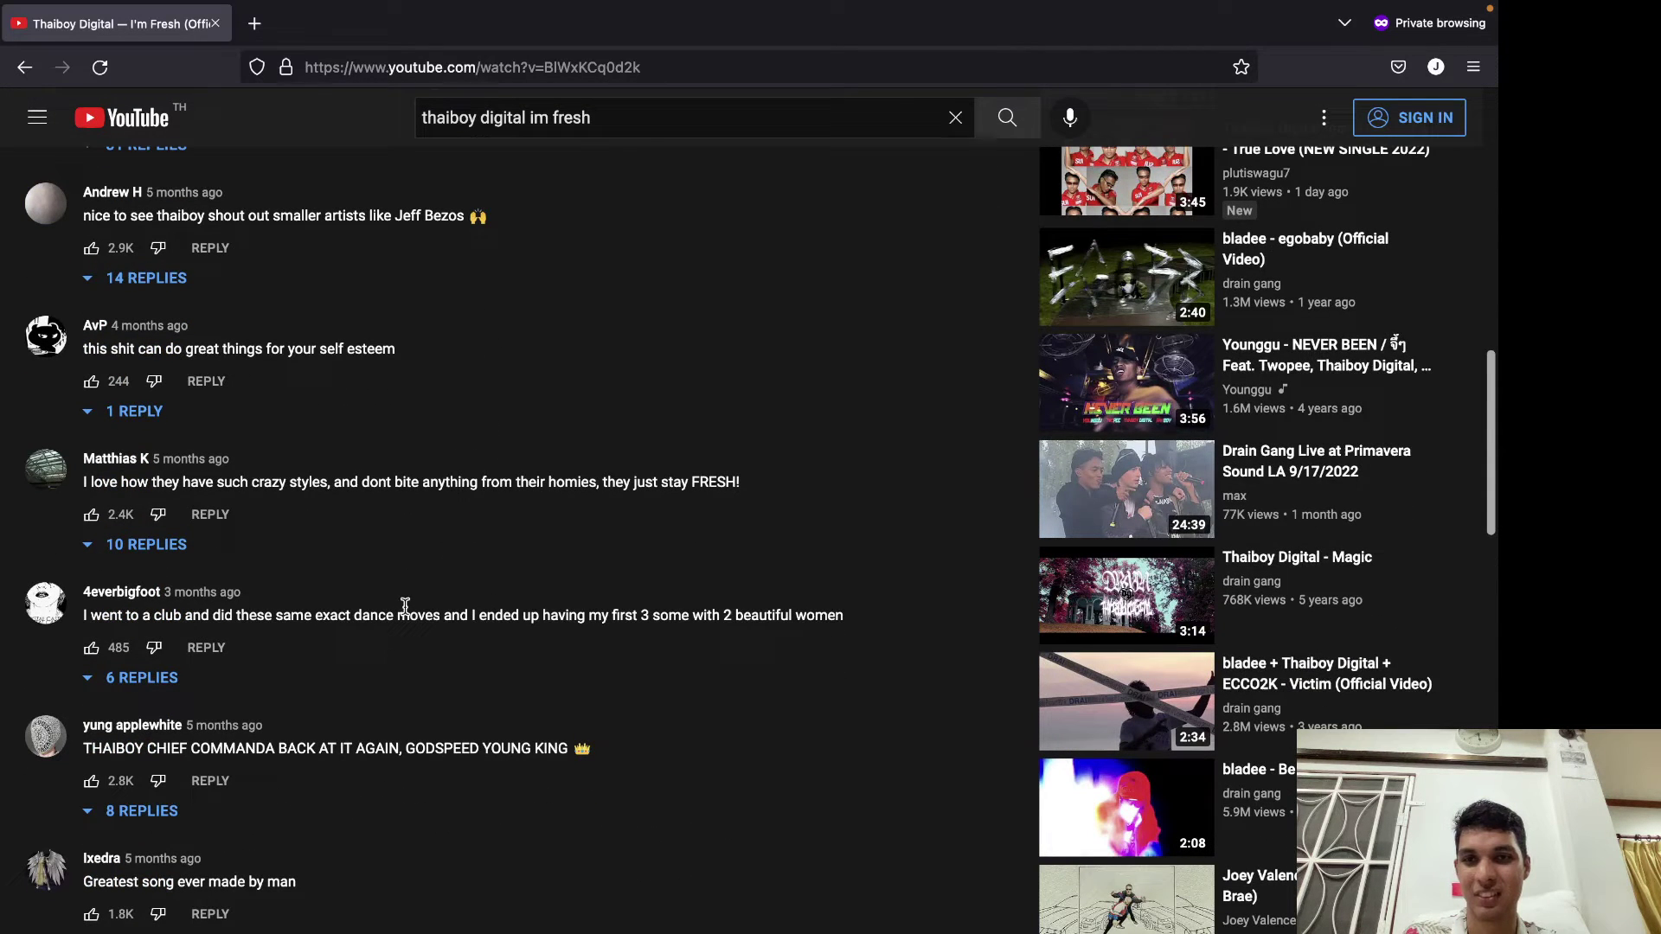
{"action": "scroll", "coordinate": [406, 597], "scroll_direction": "down", "scroll_amount": 1}
{"action": "scroll", "coordinate": [406, 597], "scroll_direction": "up", "scroll_amount": 1}
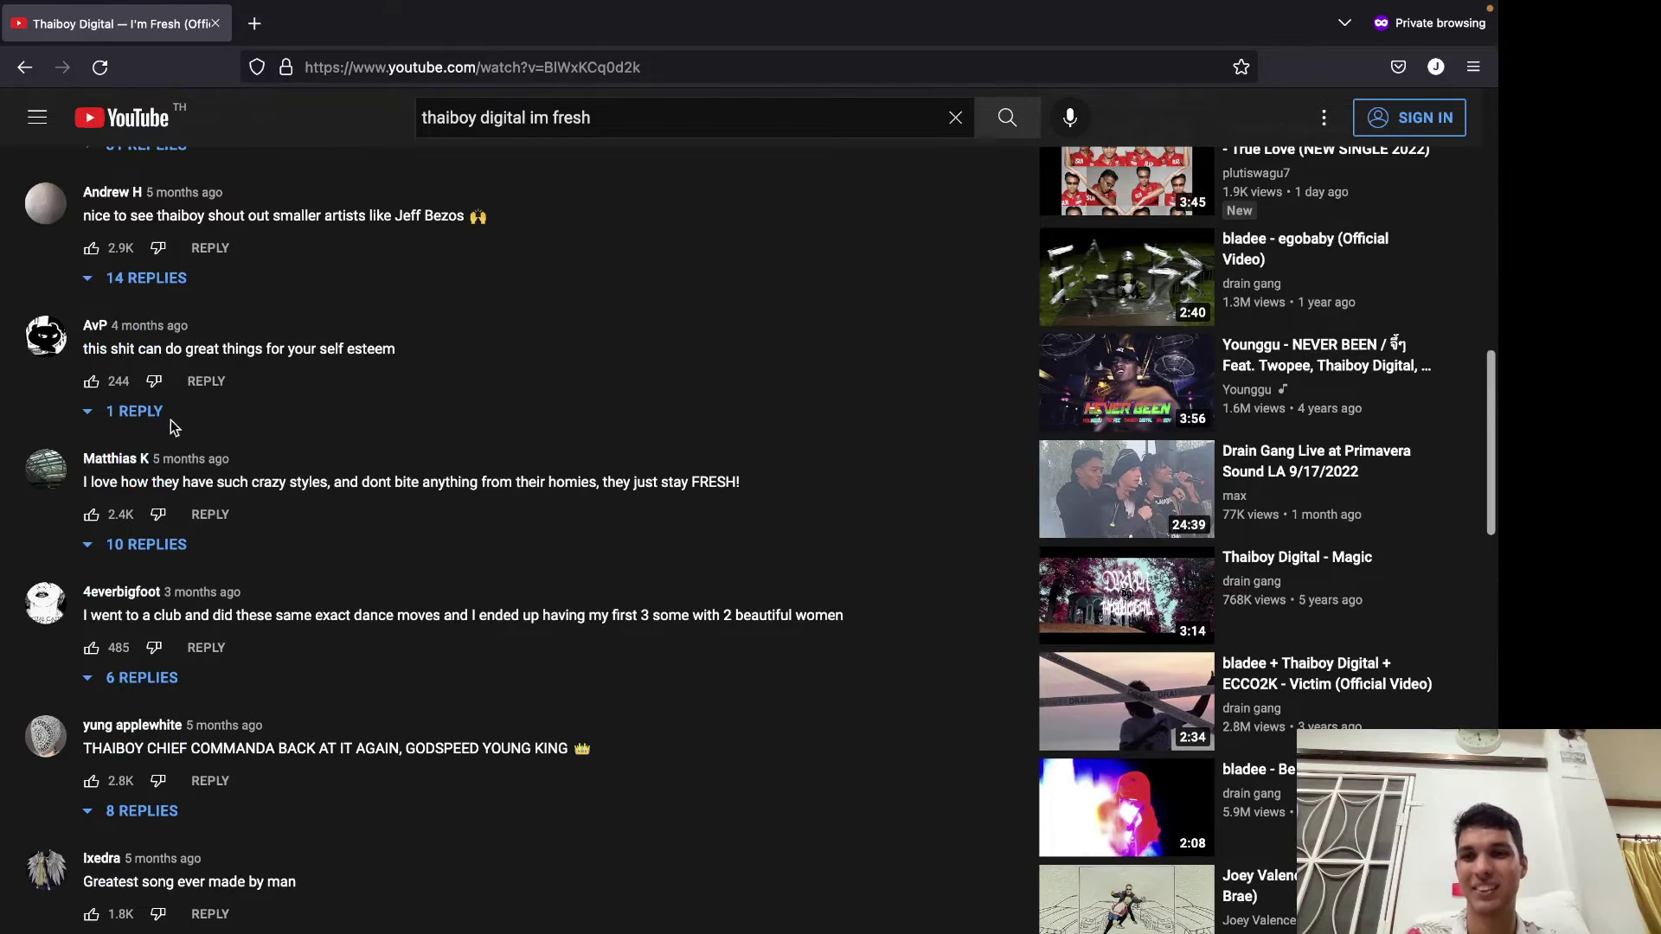
{"action": "double_click", "coordinate": [242, 349]}
{"action": "triple_click", "coordinate": [242, 348]}
{"action": "left_click", "coordinate": [346, 404]}
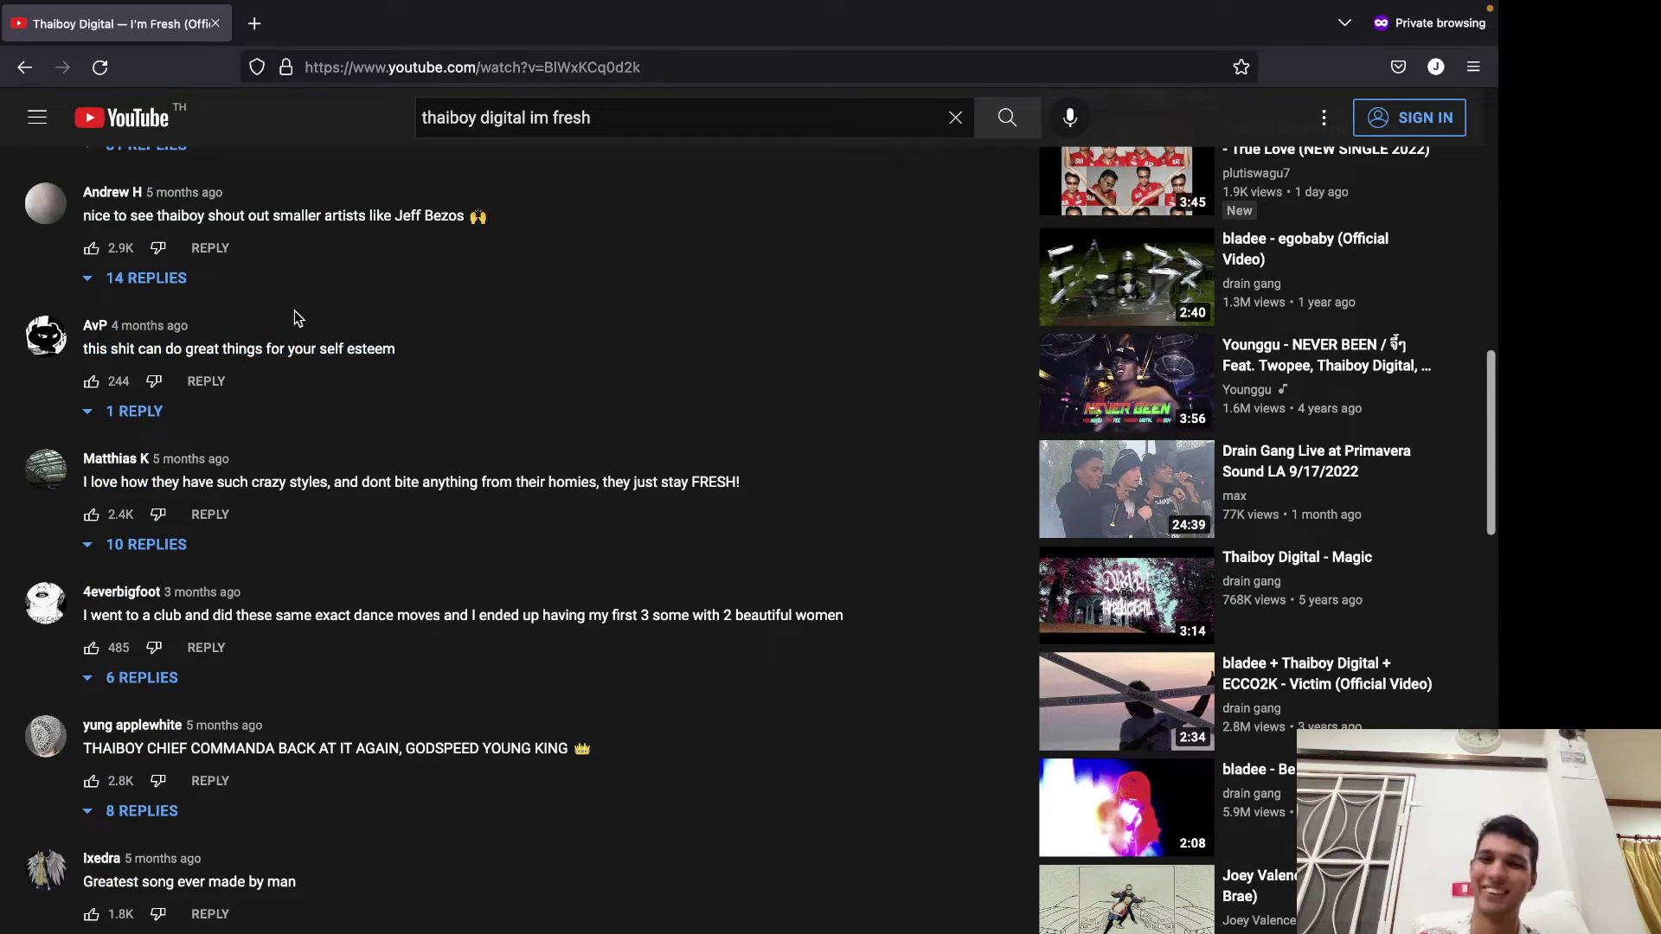
Close the private window and open SoundCloud through a web search for "soundcloud" in the main window's new tab.
{"action": "mouse_move", "coordinate": [6, 6]}
{"action": "left_click", "coordinate": [14, 39]}
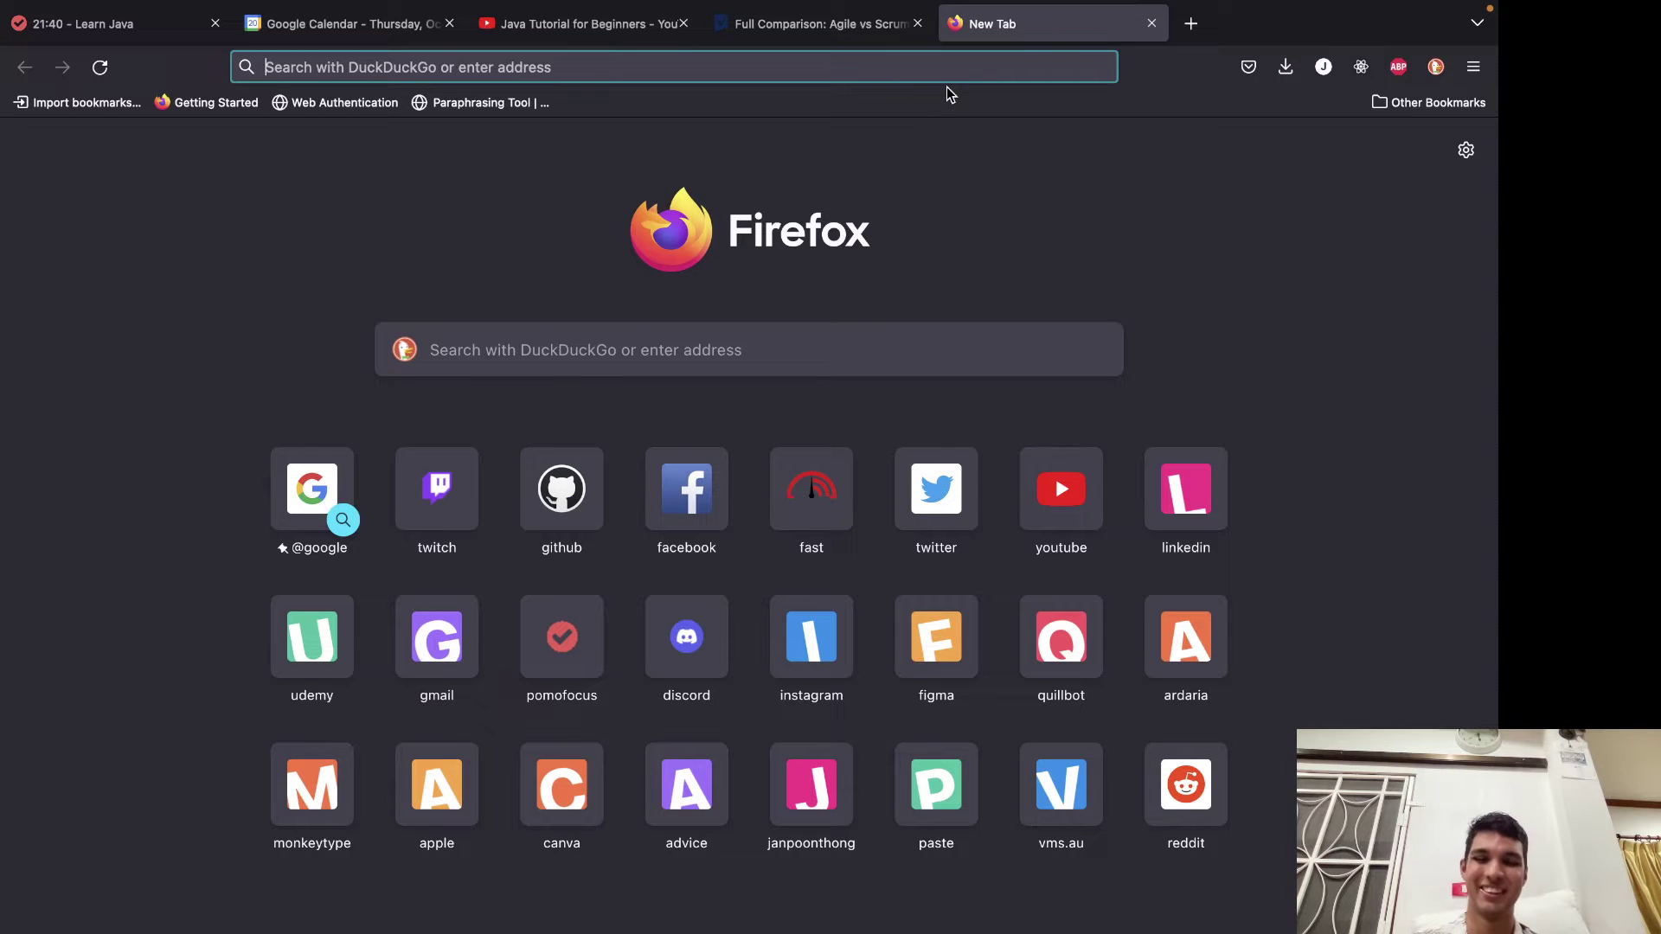
{"action": "type", "text": "soundcloud"}
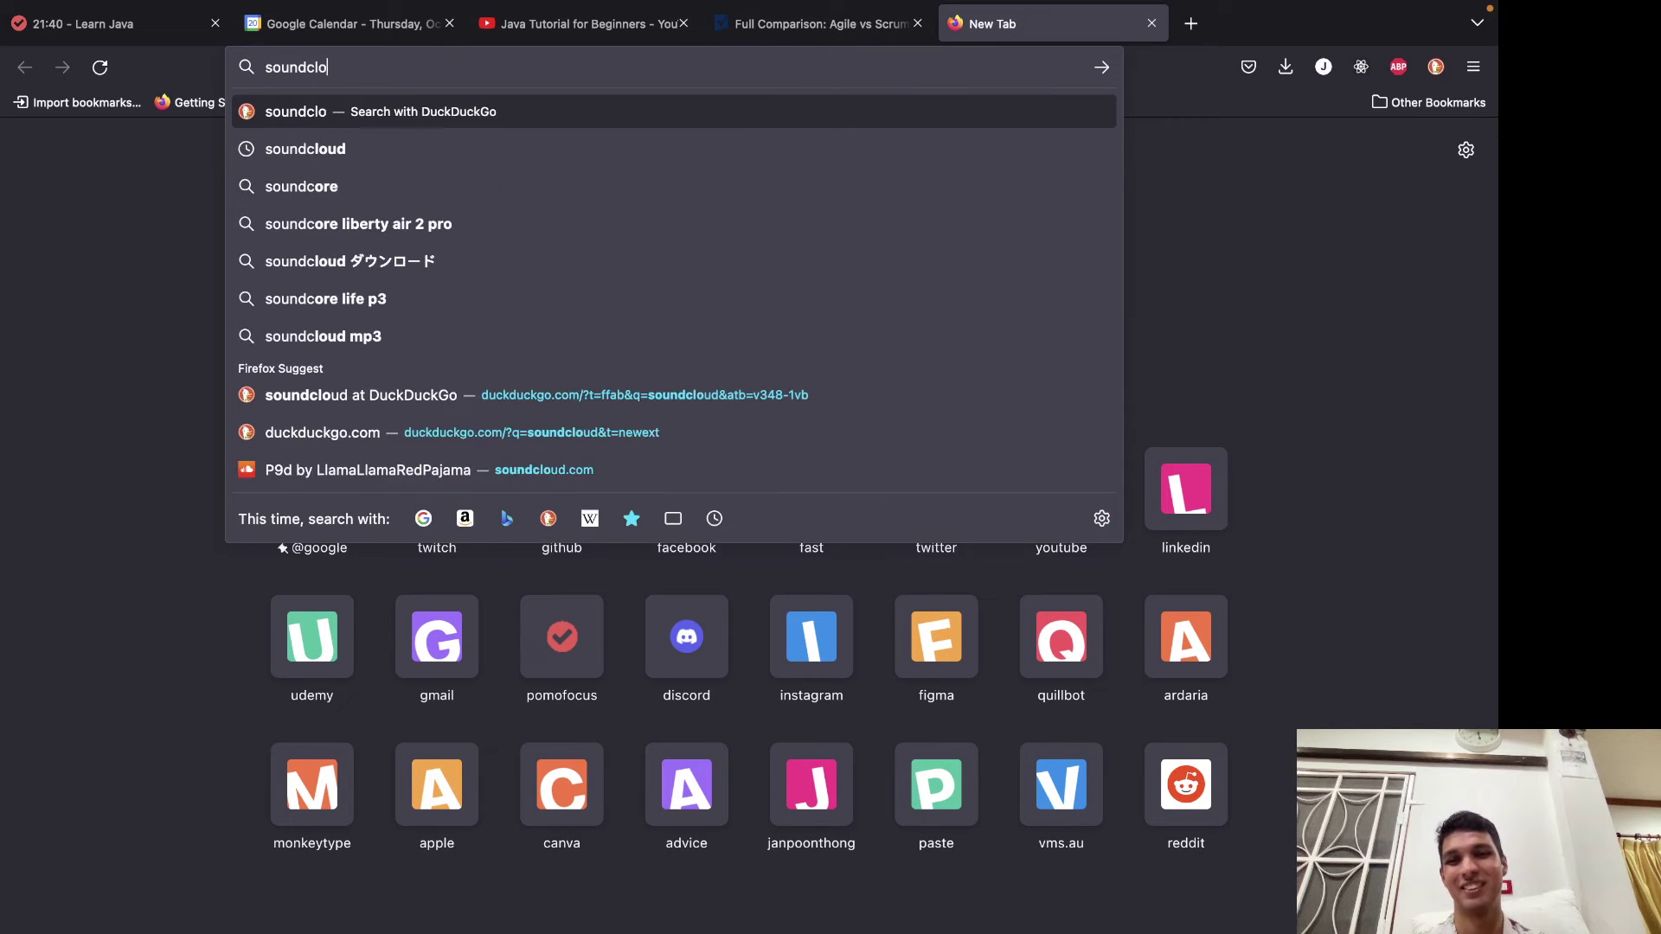
{"action": "key", "text": "Return"}
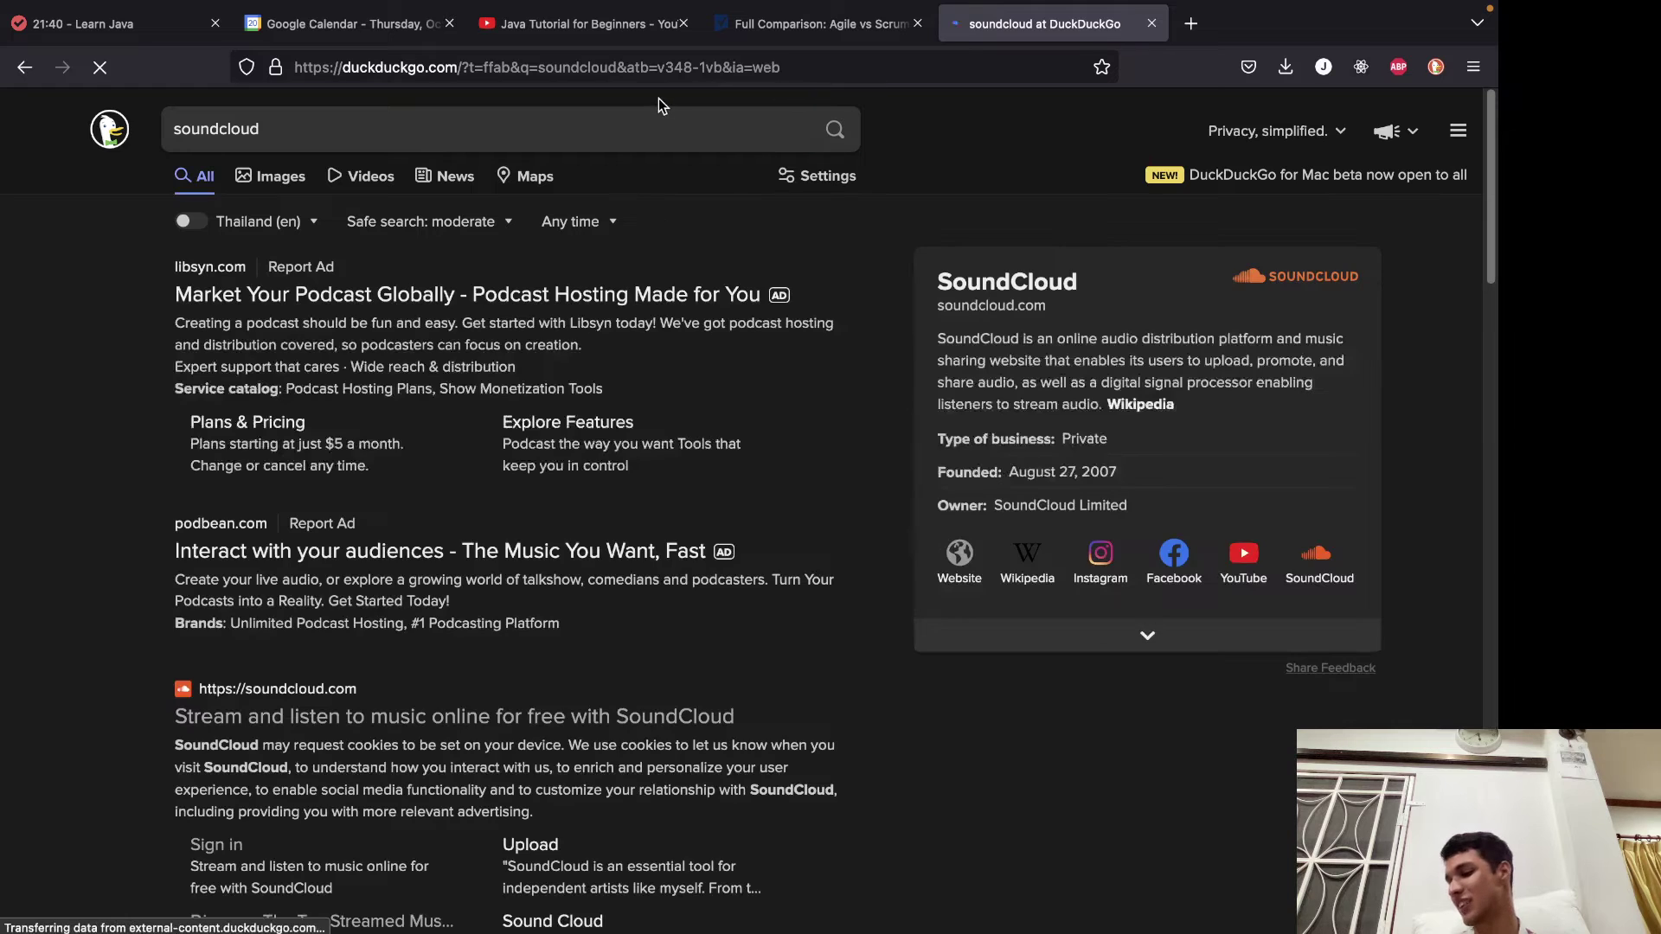
{"action": "left_click", "coordinate": [522, 716]}
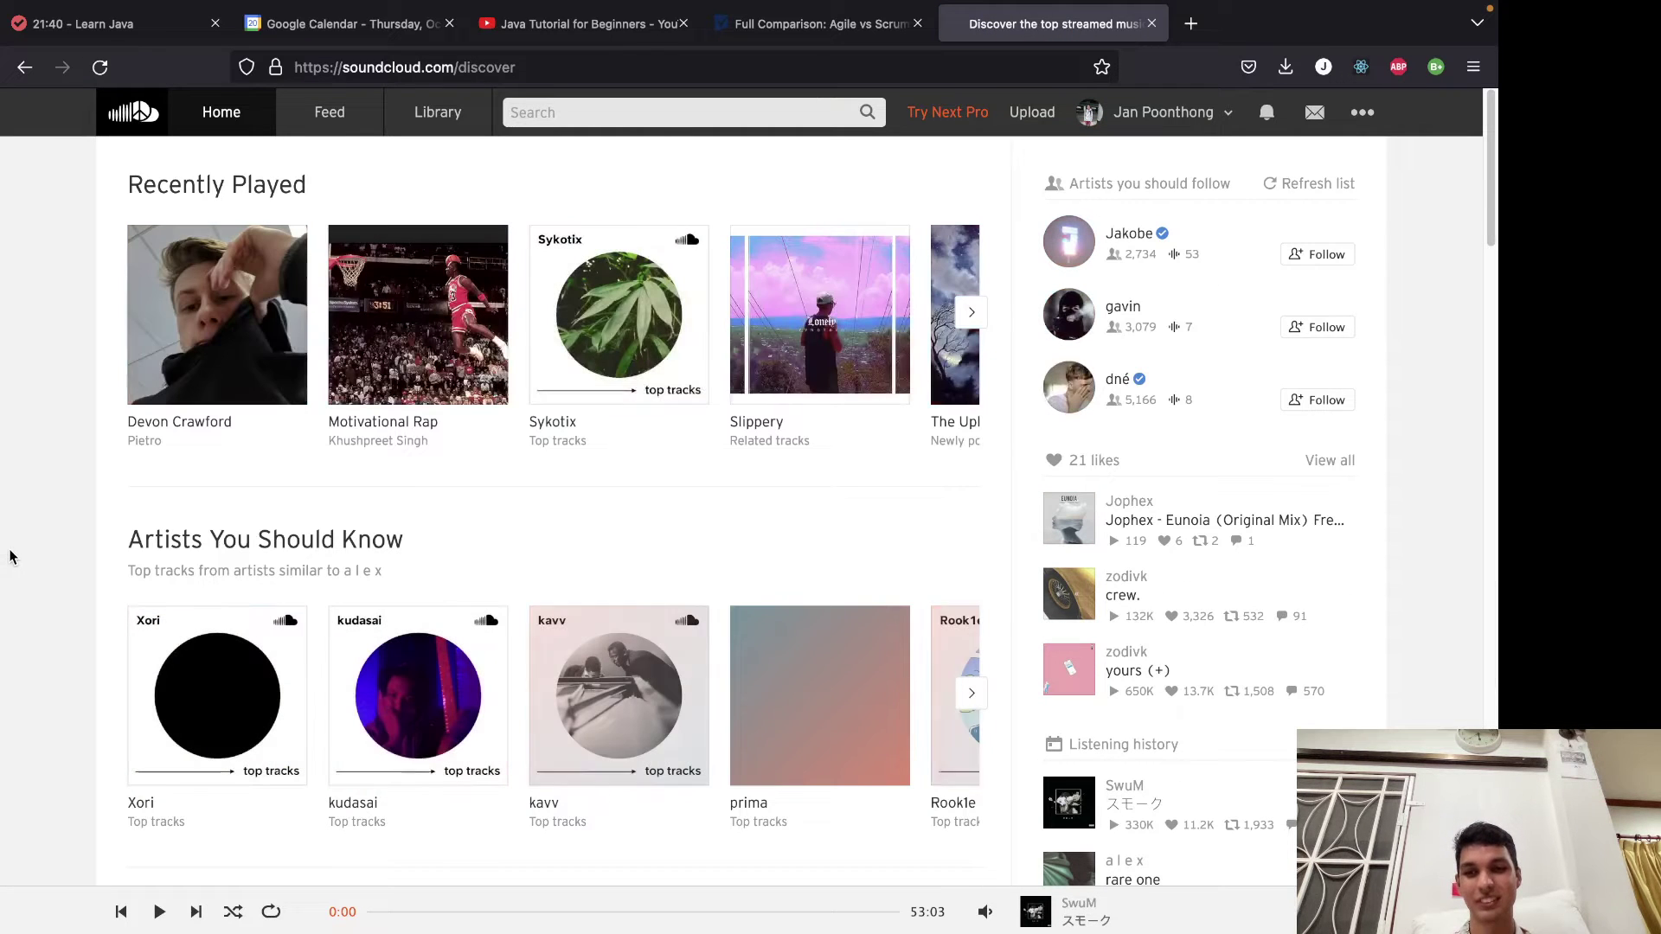
Play the "Devon Crawford" playlist from Recently Played on SoundCloud and open its page.
{"action": "left_click", "coordinate": [217, 317]}
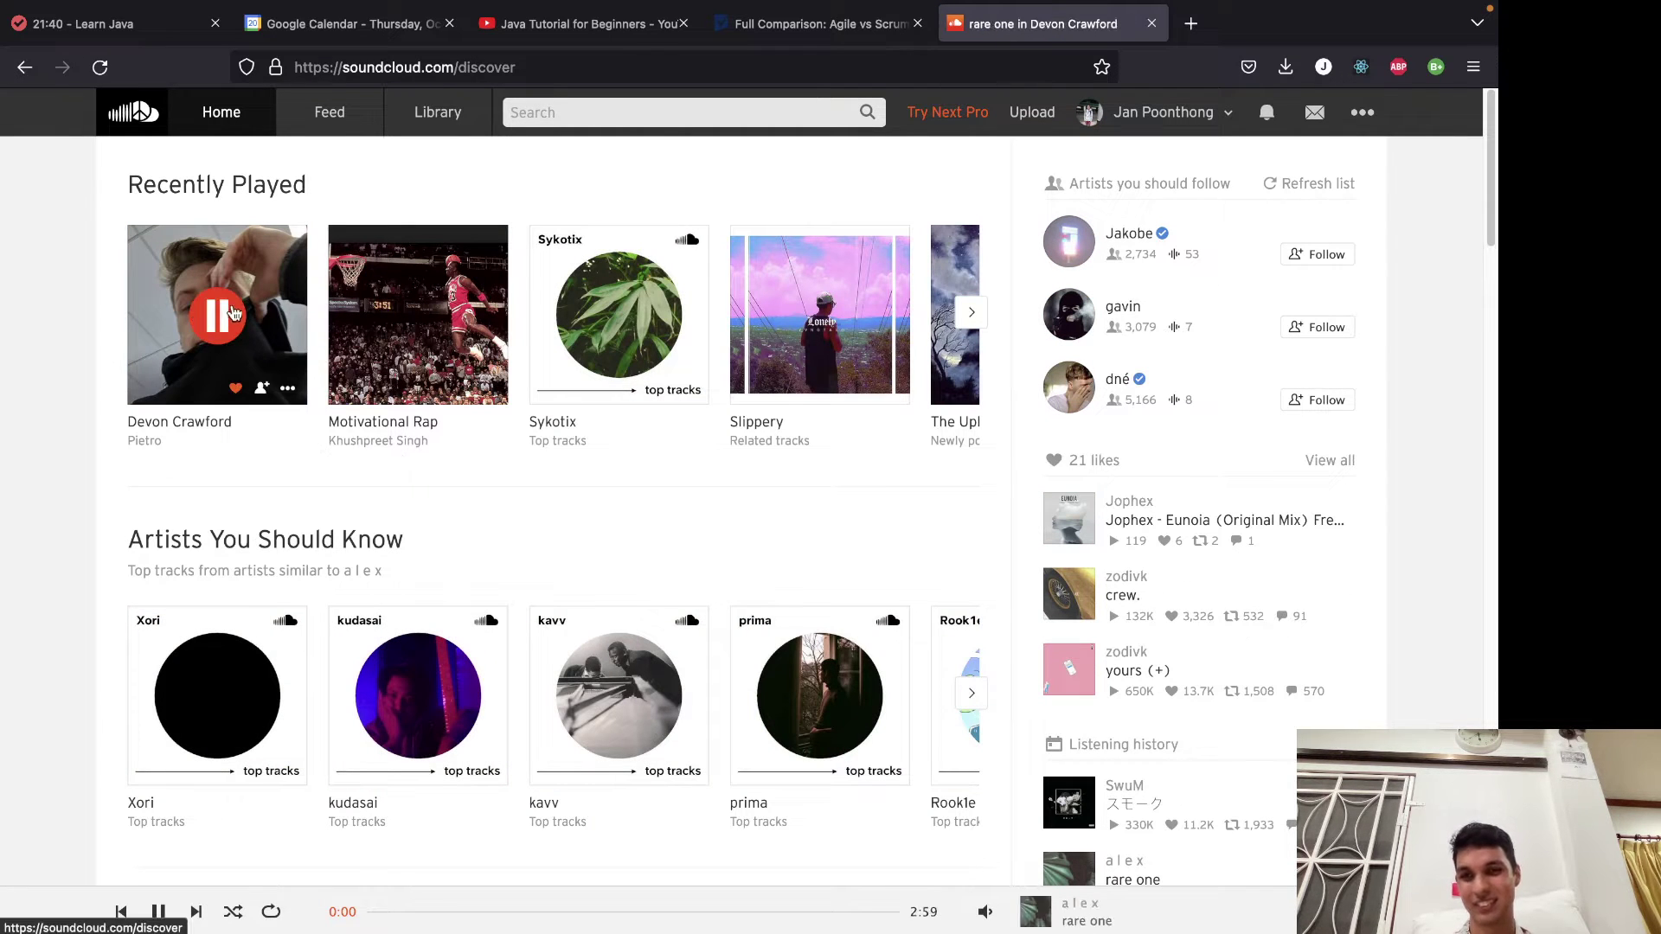
{"action": "mouse_move", "coordinate": [985, 911]}
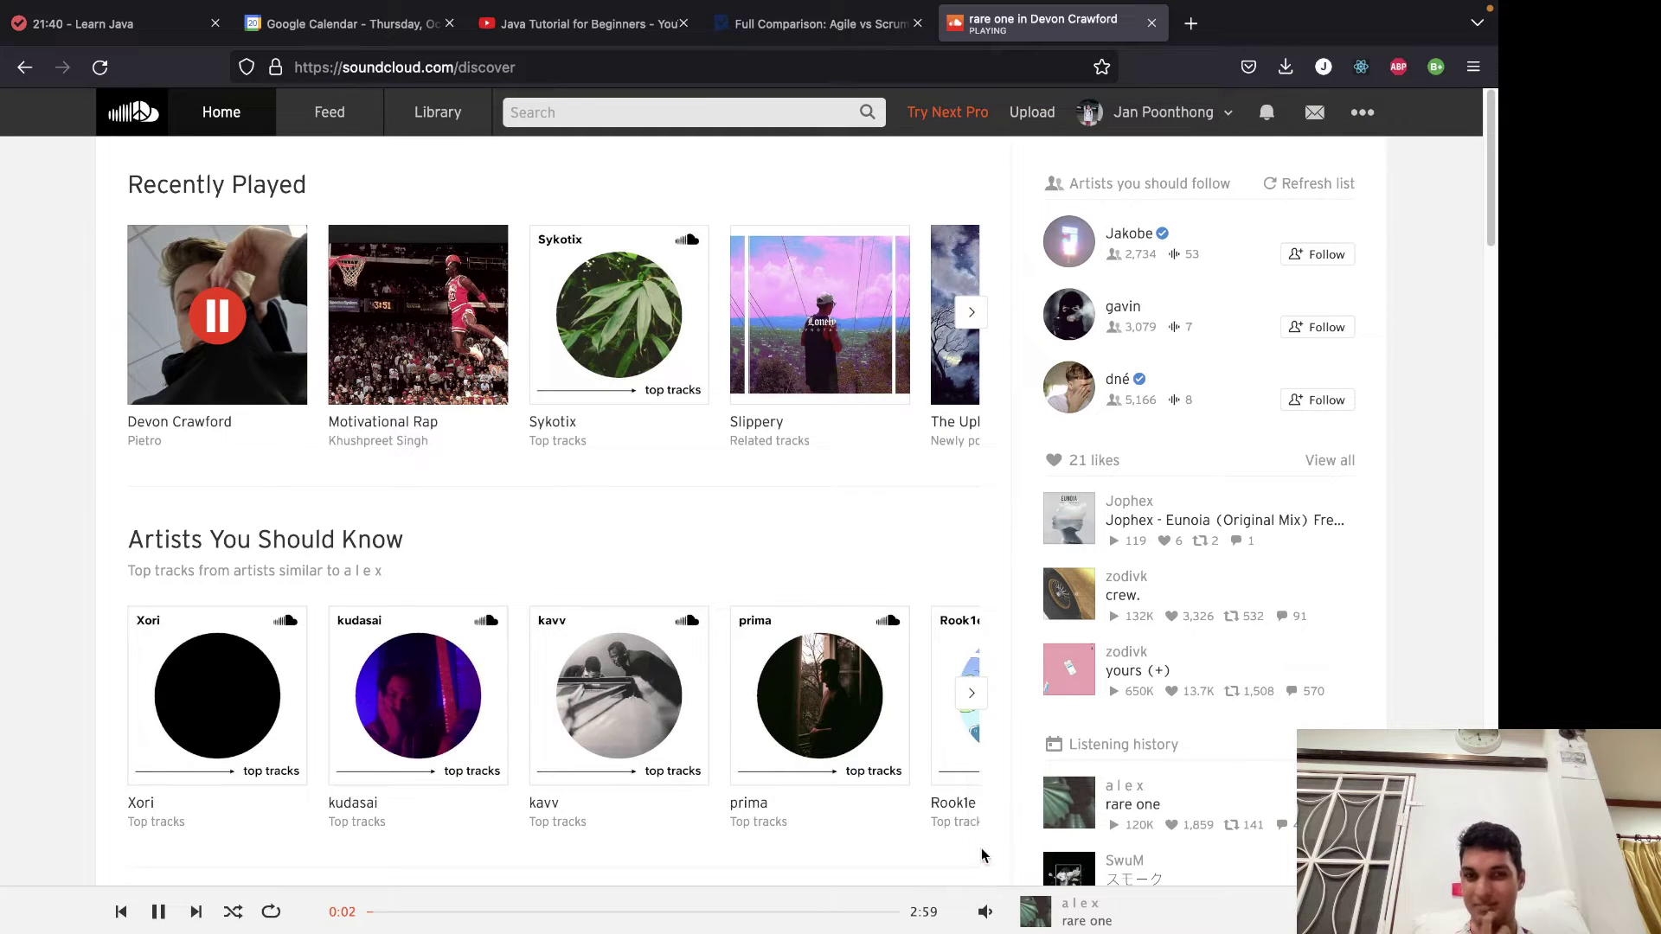
{"action": "left_click", "coordinate": [176, 423]}
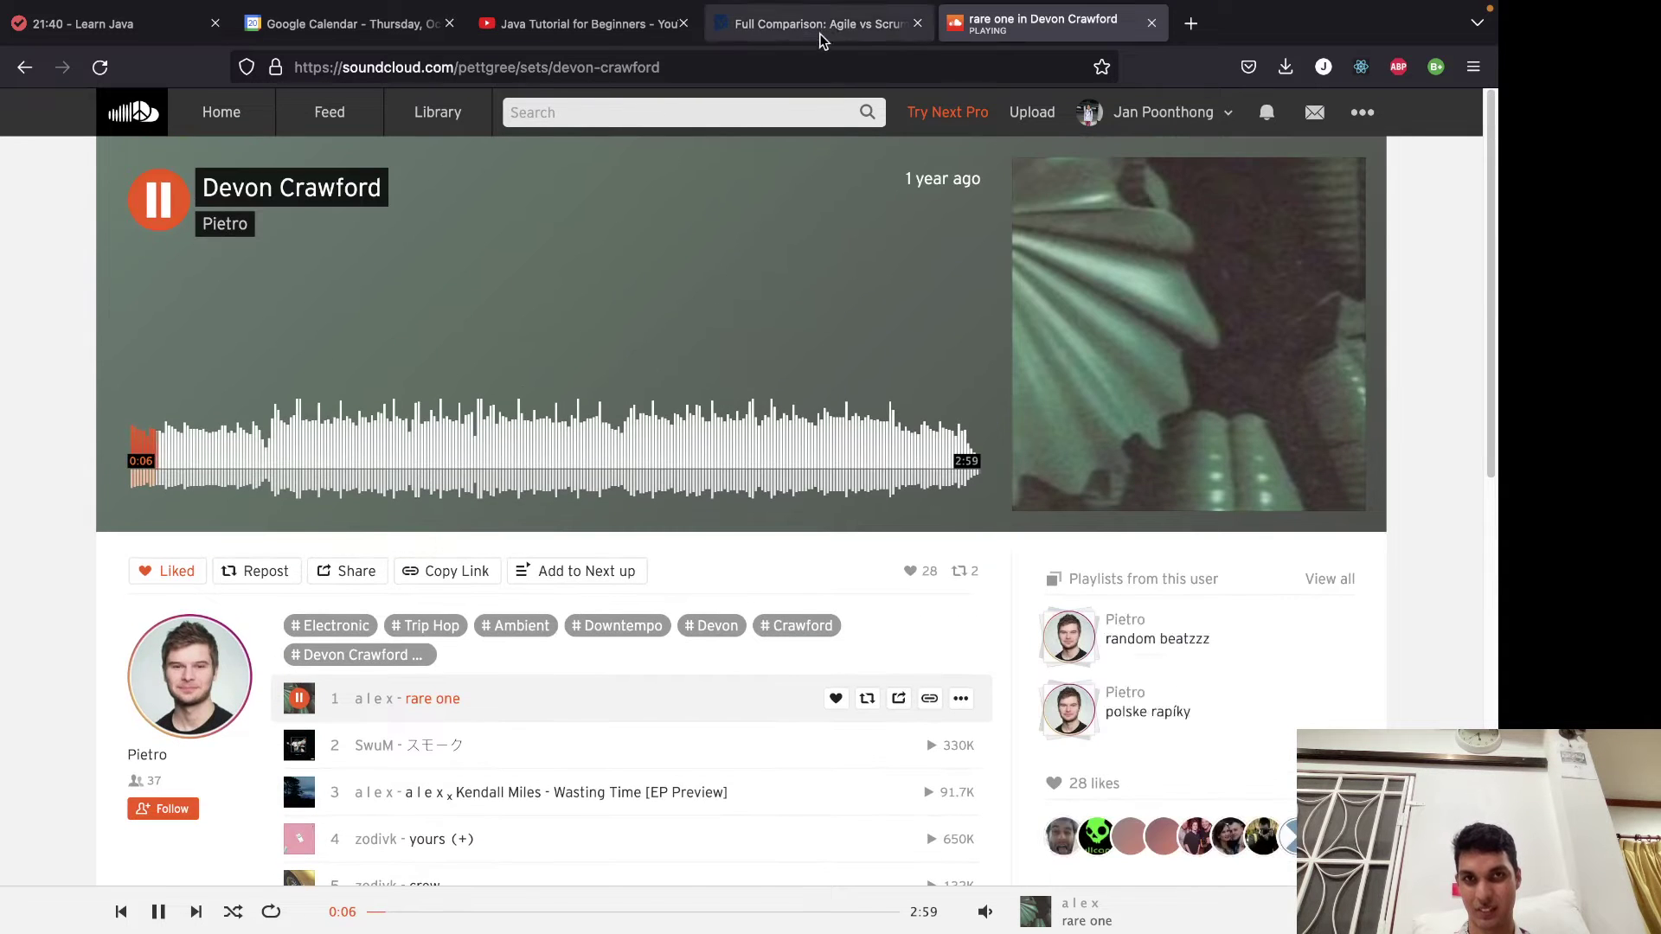
Return to the Smartsheet article and read the rest of the 12 Principles and the Advantages of Agile section.
{"action": "left_click", "coordinate": [886, 29]}
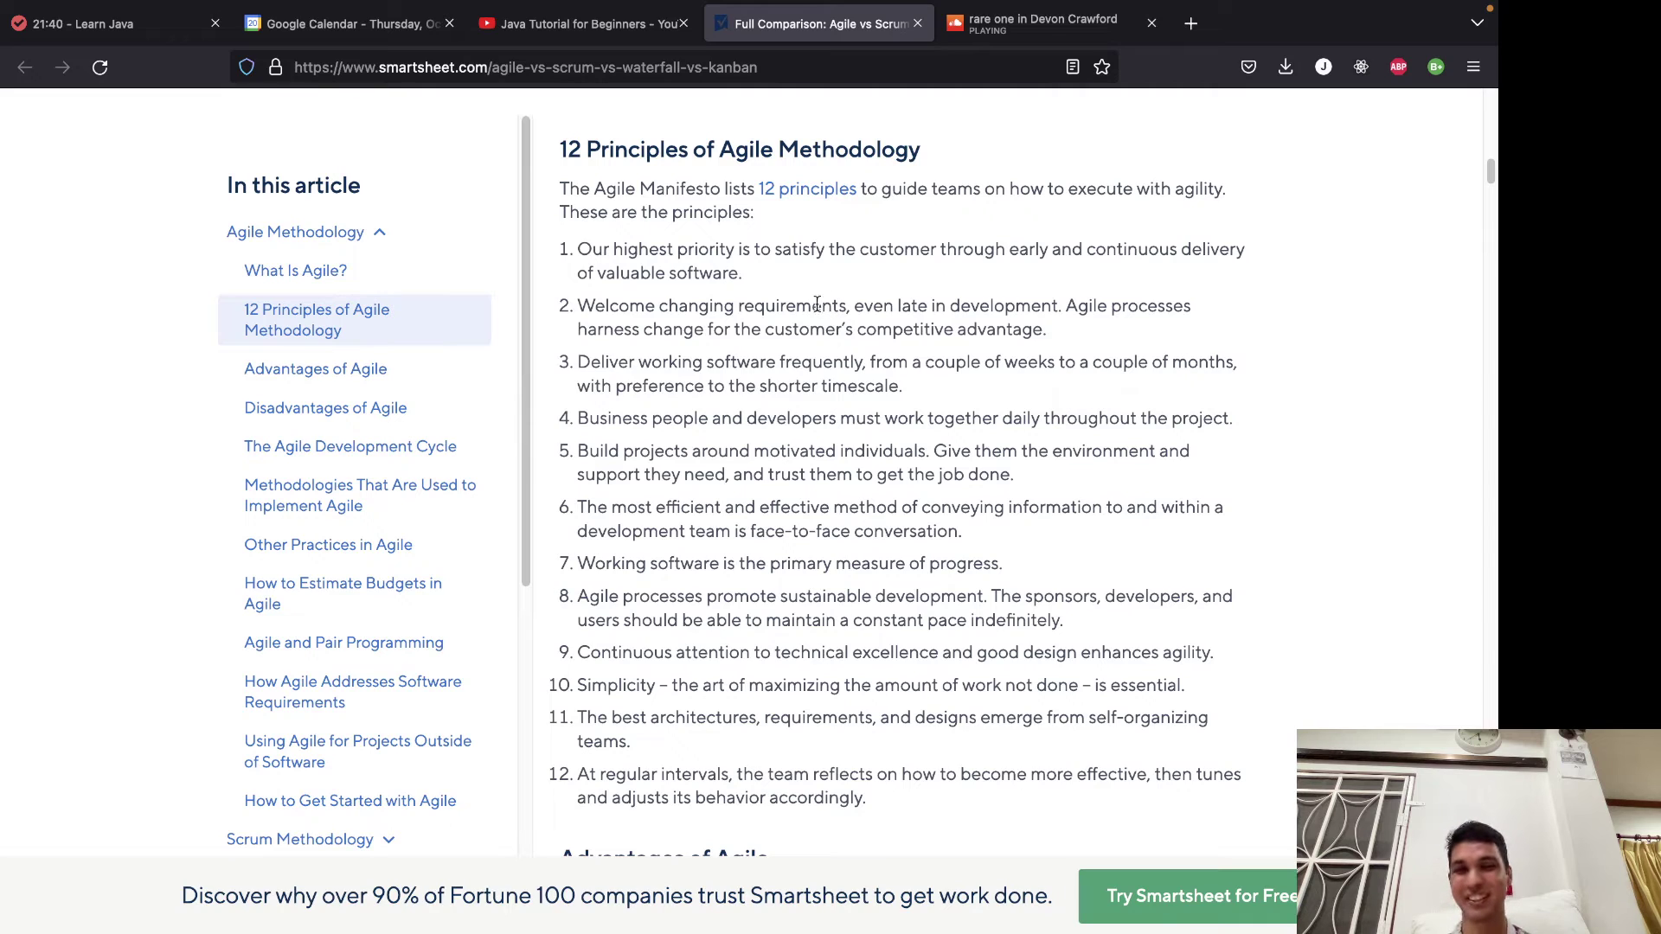
{"action": "scroll", "coordinate": [817, 304], "scroll_direction": "up", "scroll_amount": 1}
{"action": "scroll", "coordinate": [813, 315], "scroll_direction": "down", "scroll_amount": 5}
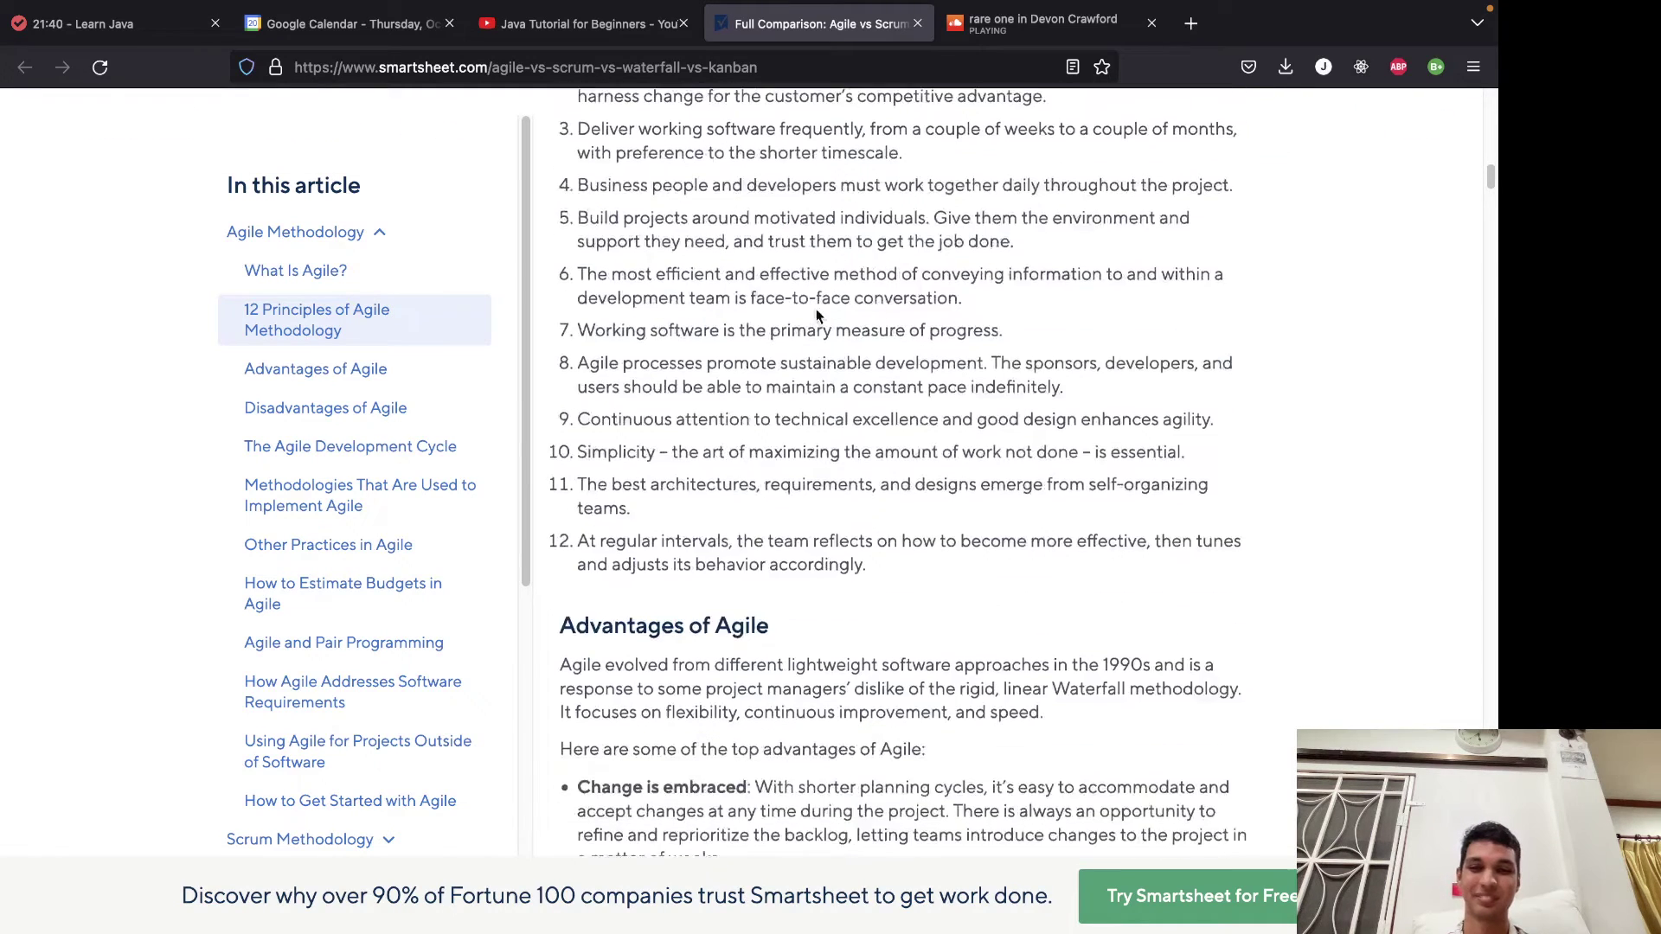
{"action": "scroll", "coordinate": [811, 322], "scroll_direction": "down", "scroll_amount": 3}
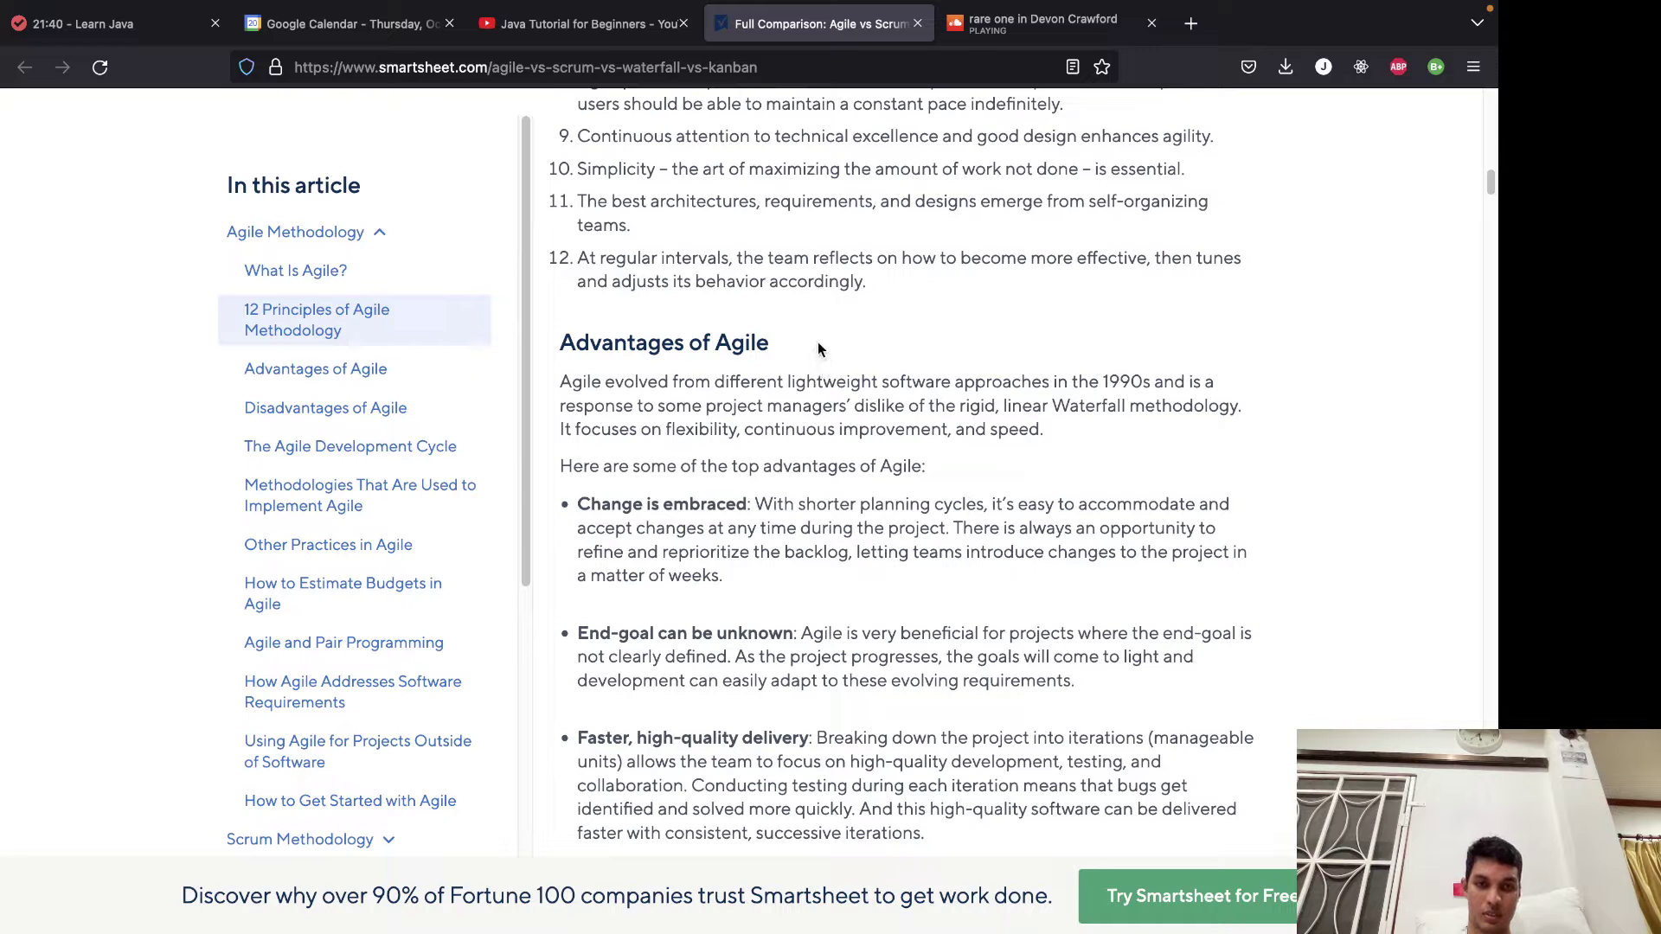
{"action": "scroll", "coordinate": [817, 349], "scroll_direction": "down", "scroll_amount": 3}
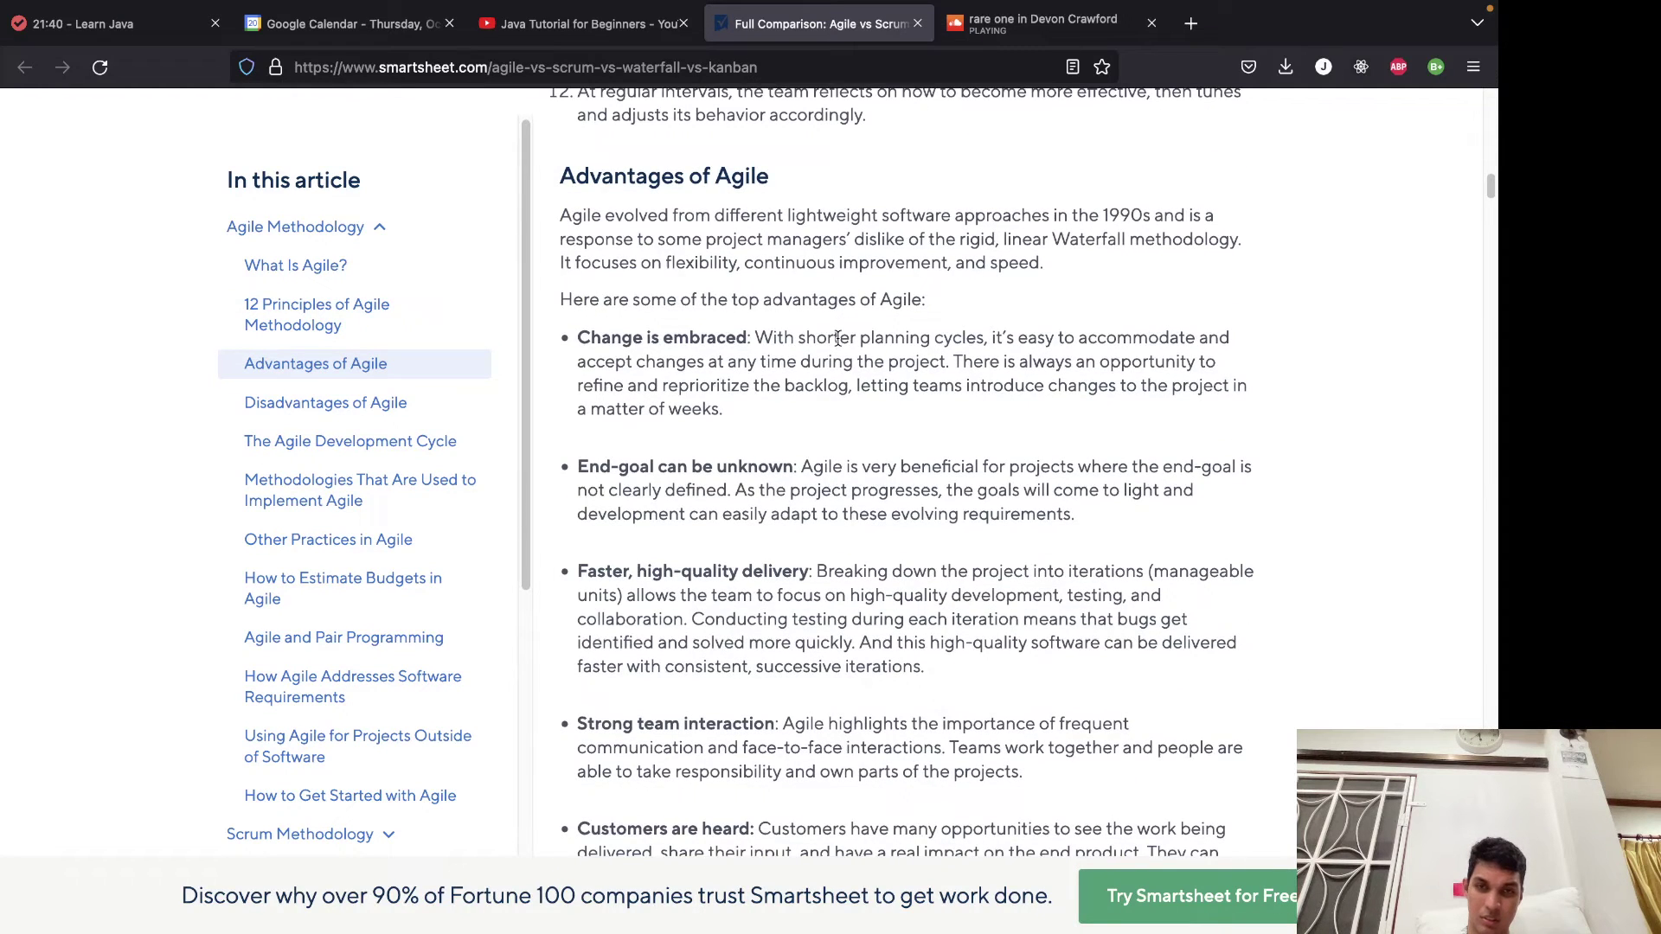
{"action": "scroll", "coordinate": [845, 346], "scroll_direction": "down", "scroll_amount": 4}
{"action": "scroll", "coordinate": [845, 349], "scroll_direction": "down", "scroll_amount": 5}
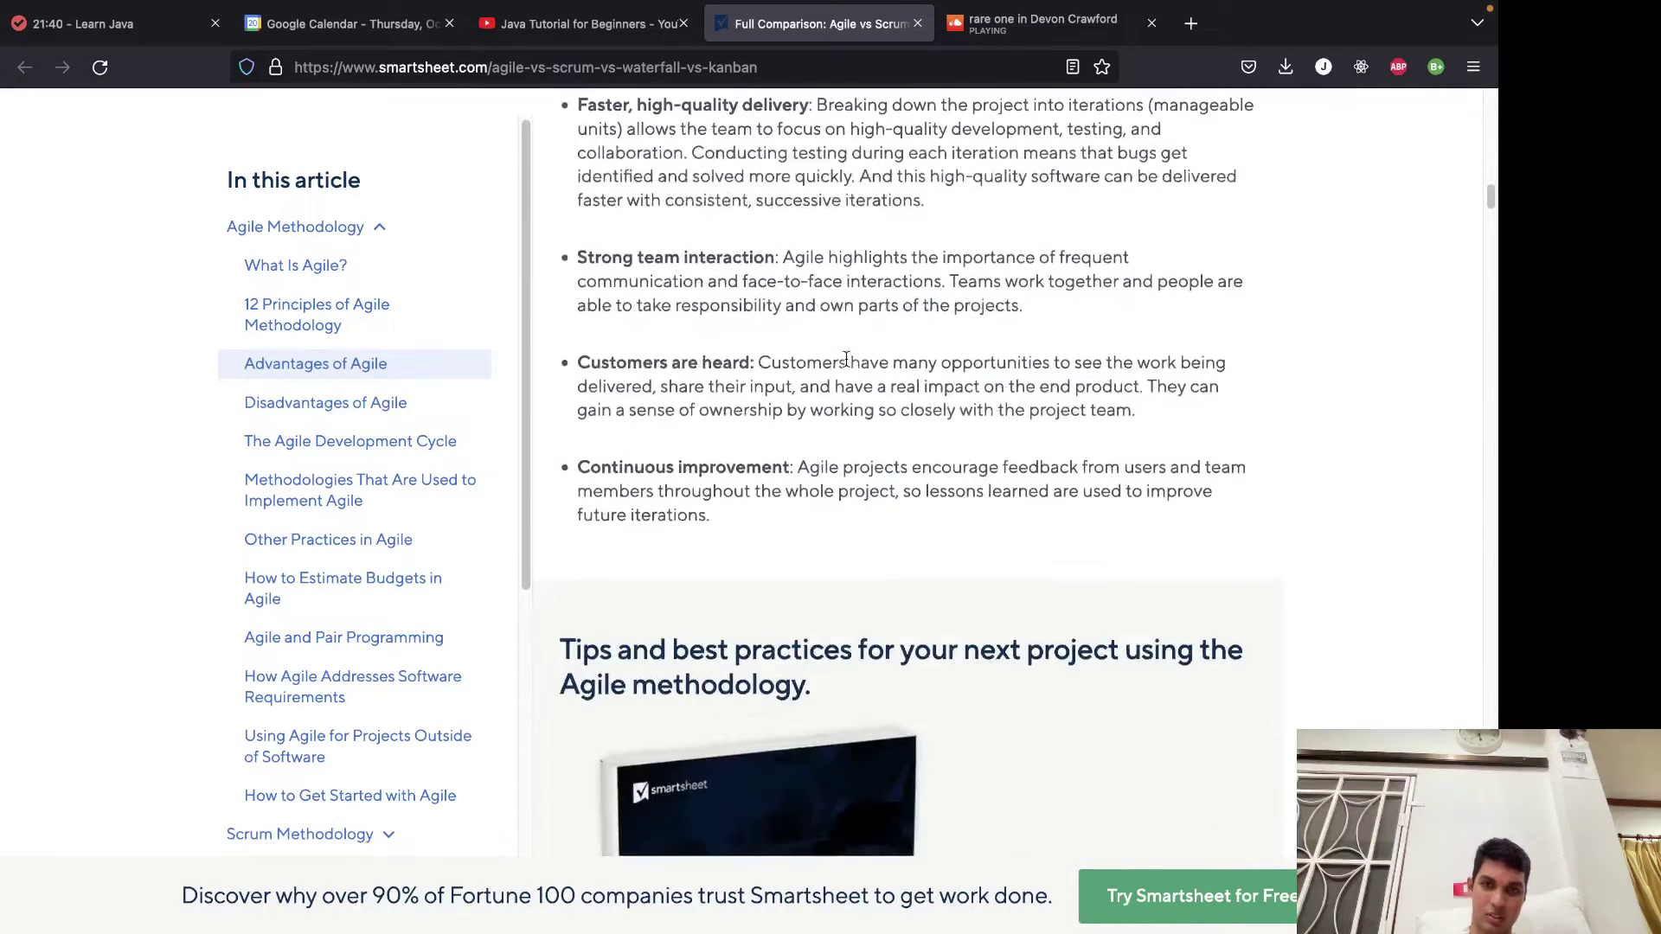
{"action": "scroll", "coordinate": [845, 363], "scroll_direction": "down", "scroll_amount": 8}
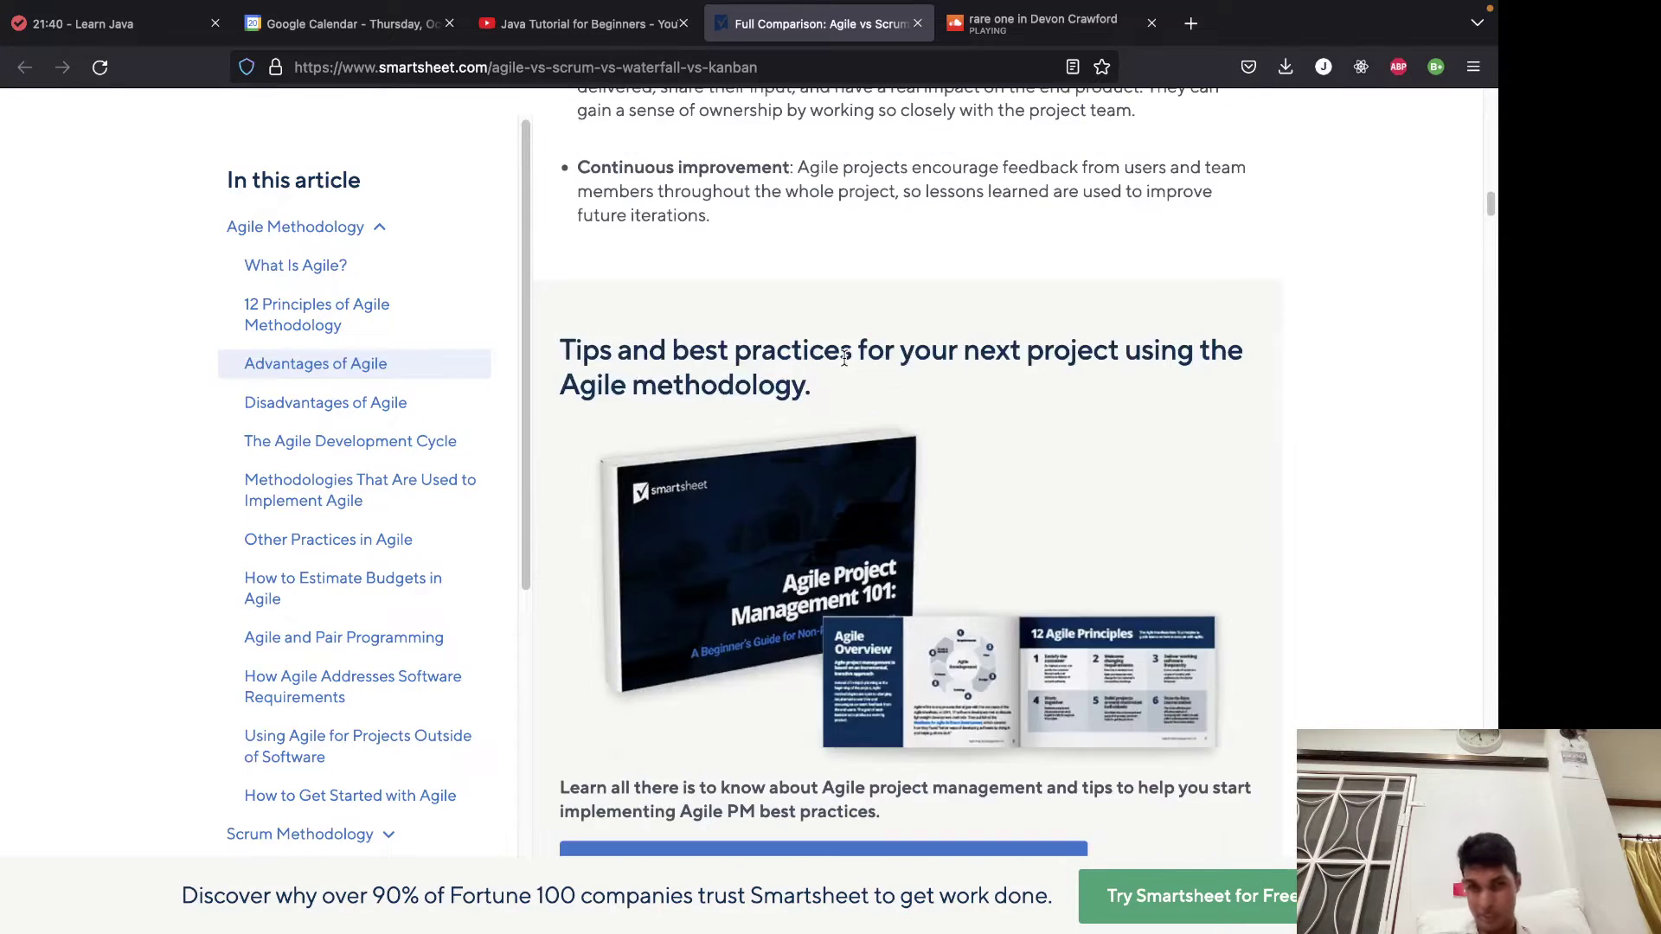
Read the introduction of the Disadvantages of Agile section and its point on less concrete planning, highlighting that text.
{"action": "scroll", "coordinate": [853, 337], "scroll_direction": "down", "scroll_amount": 5}
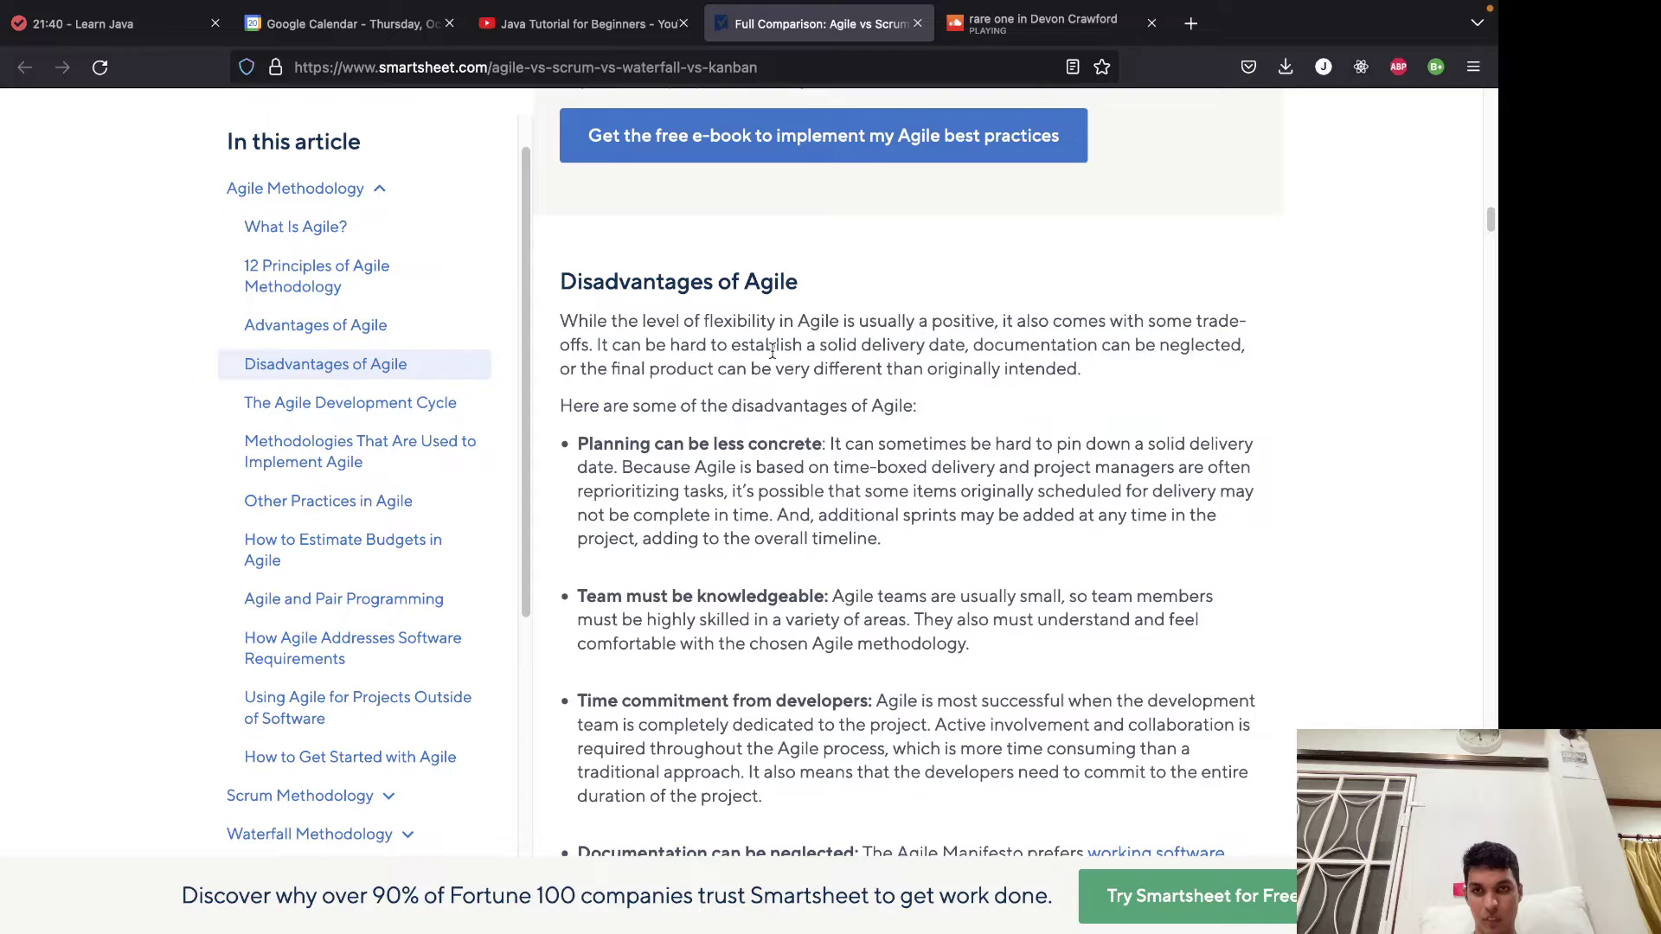
{"action": "scroll", "coordinate": [366, 441], "scroll_direction": "down", "scroll_amount": 3}
{"action": "scroll", "coordinate": [370, 438], "scroll_direction": "up", "scroll_amount": 4}
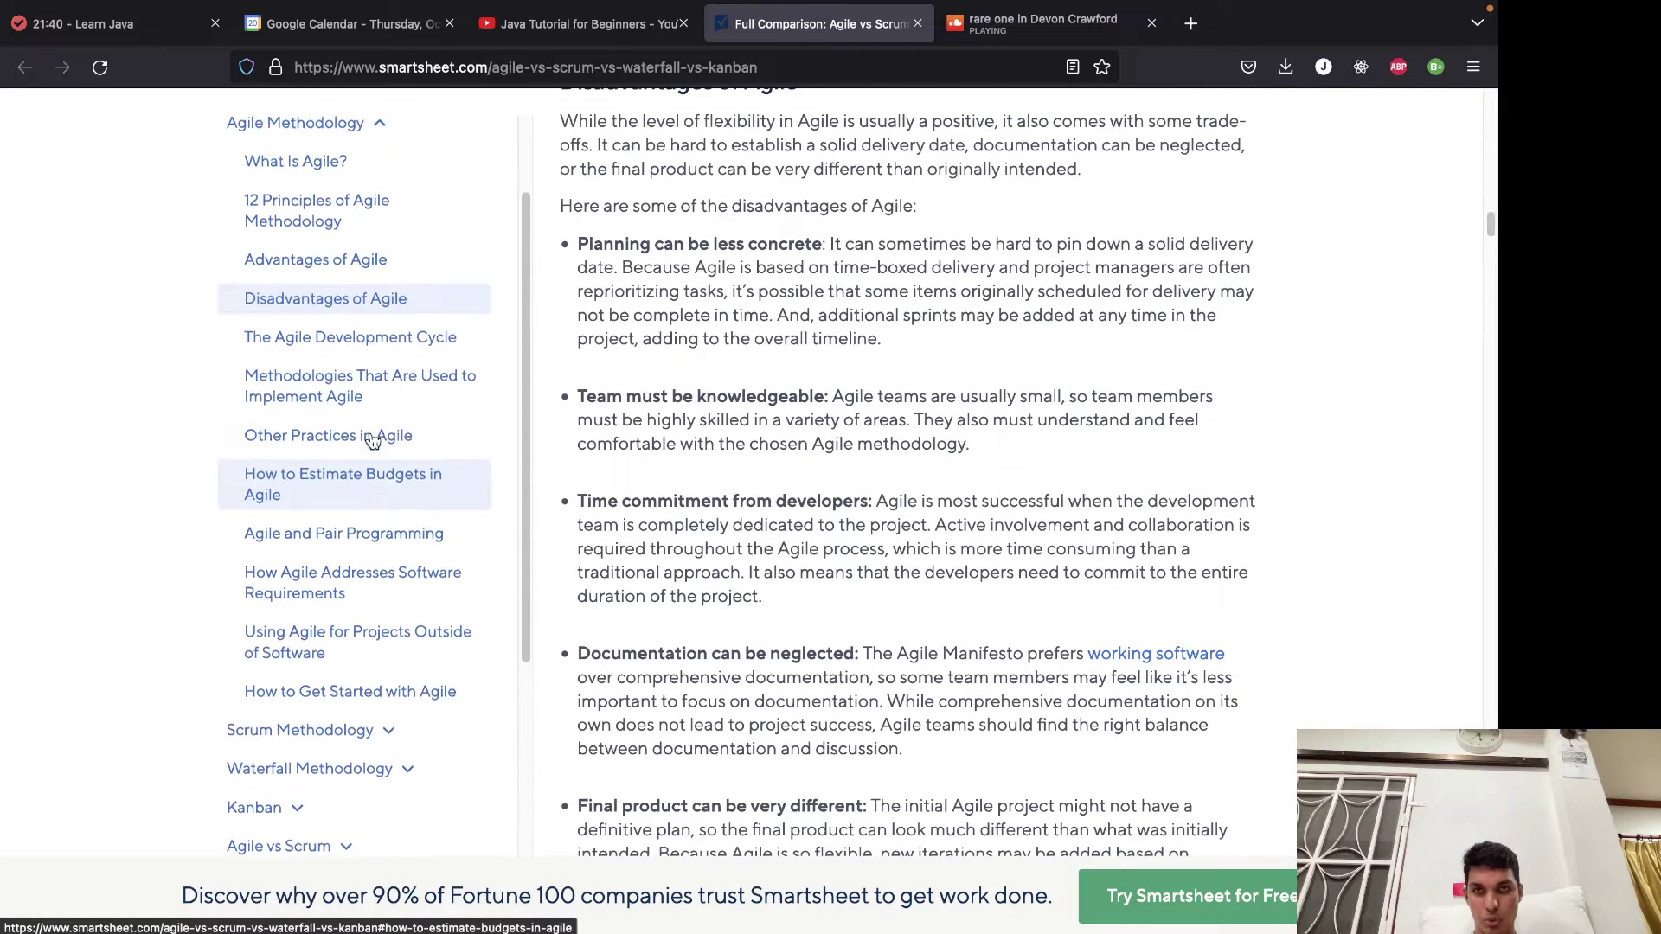
{"action": "scroll", "coordinate": [857, 454], "scroll_direction": "up", "scroll_amount": 2}
{"action": "scroll", "coordinate": [856, 455], "scroll_direction": "up", "scroll_amount": 2}
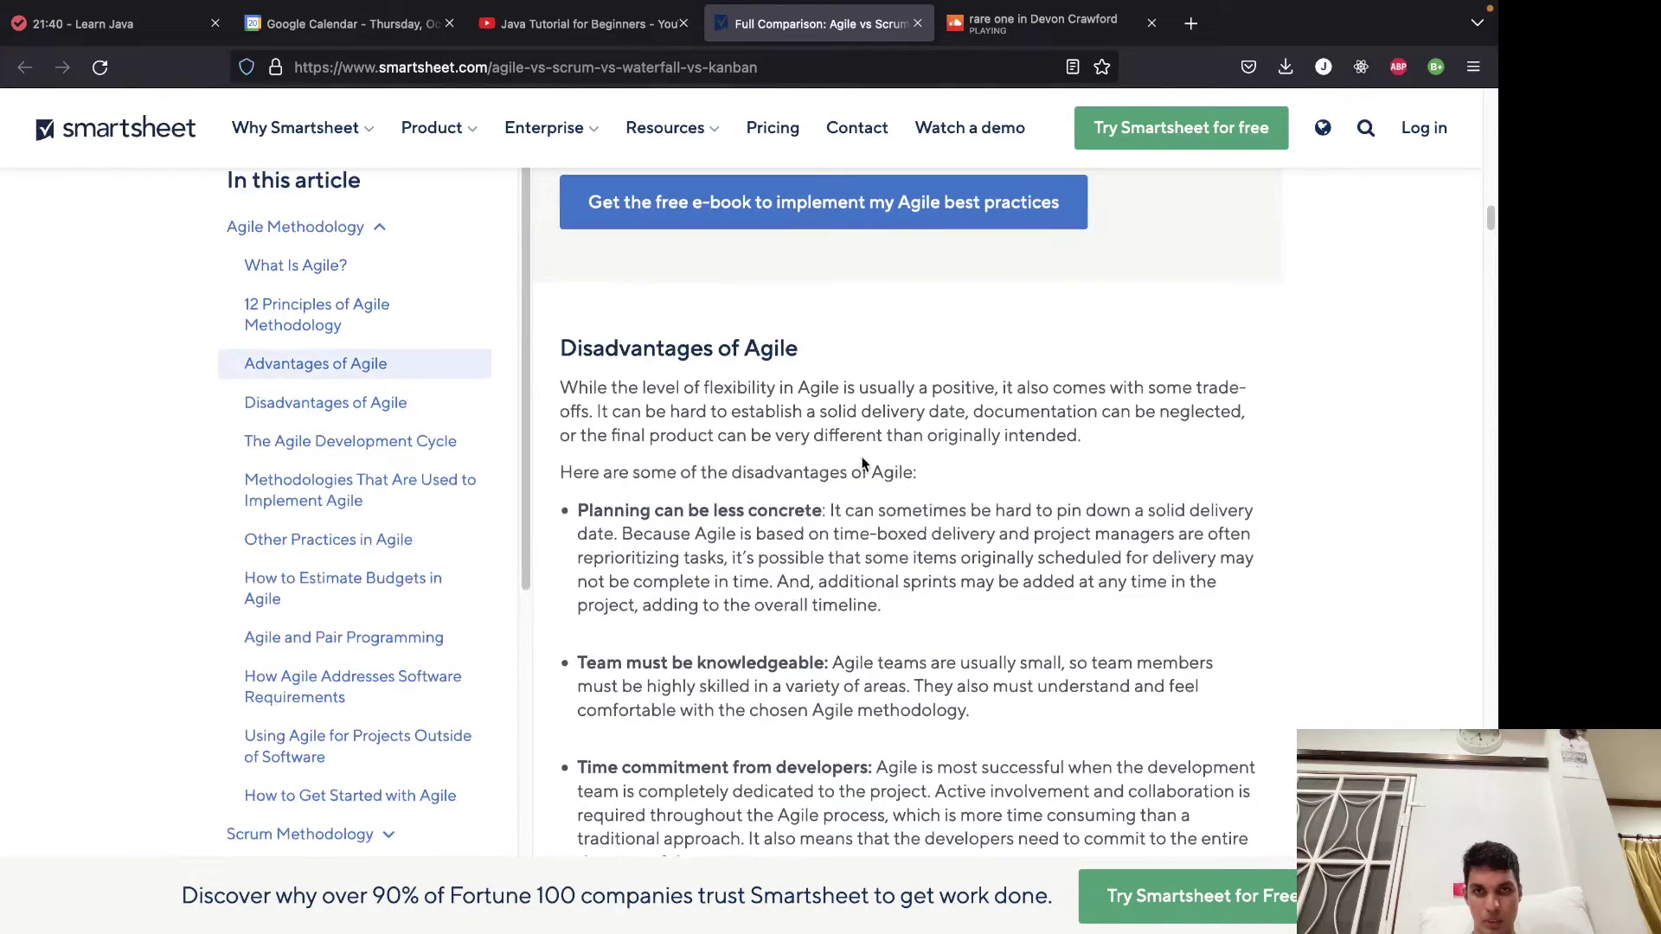
{"action": "triple_click", "coordinate": [756, 506]}
{"action": "left_click", "coordinate": [828, 504]}
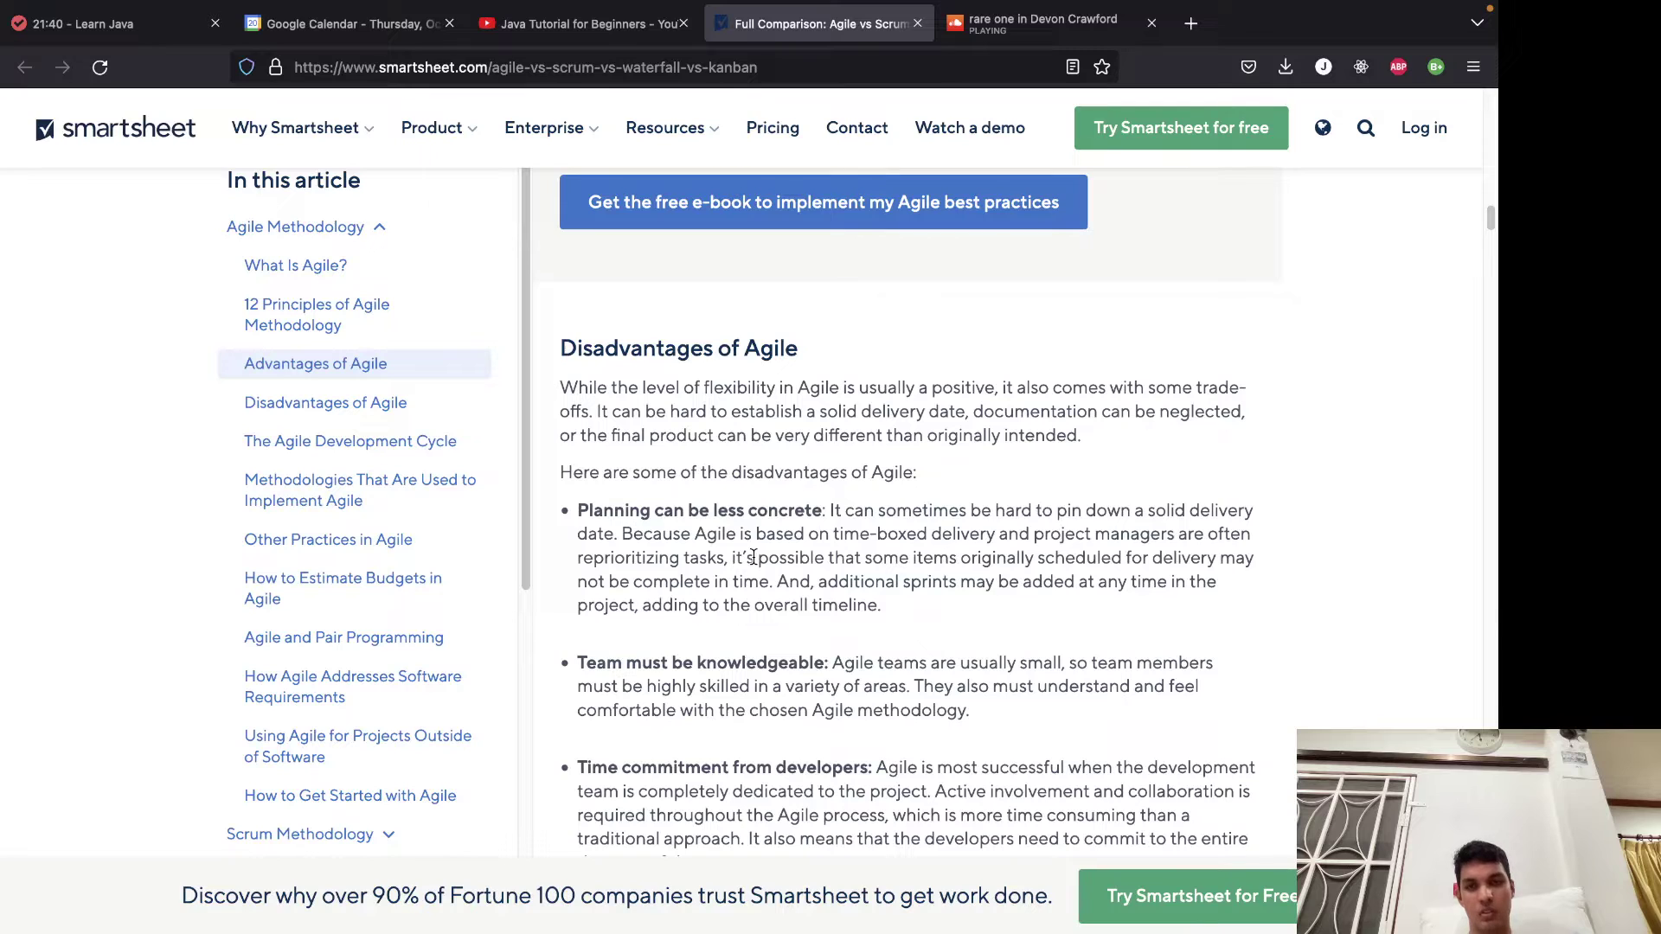
Read the remaining disadvantages, covering team knowledge, time commitment, documentation and final product, down to the Agile Development Cycle diagram.
{"action": "scroll", "coordinate": [723, 766], "scroll_direction": "down", "scroll_amount": 2}
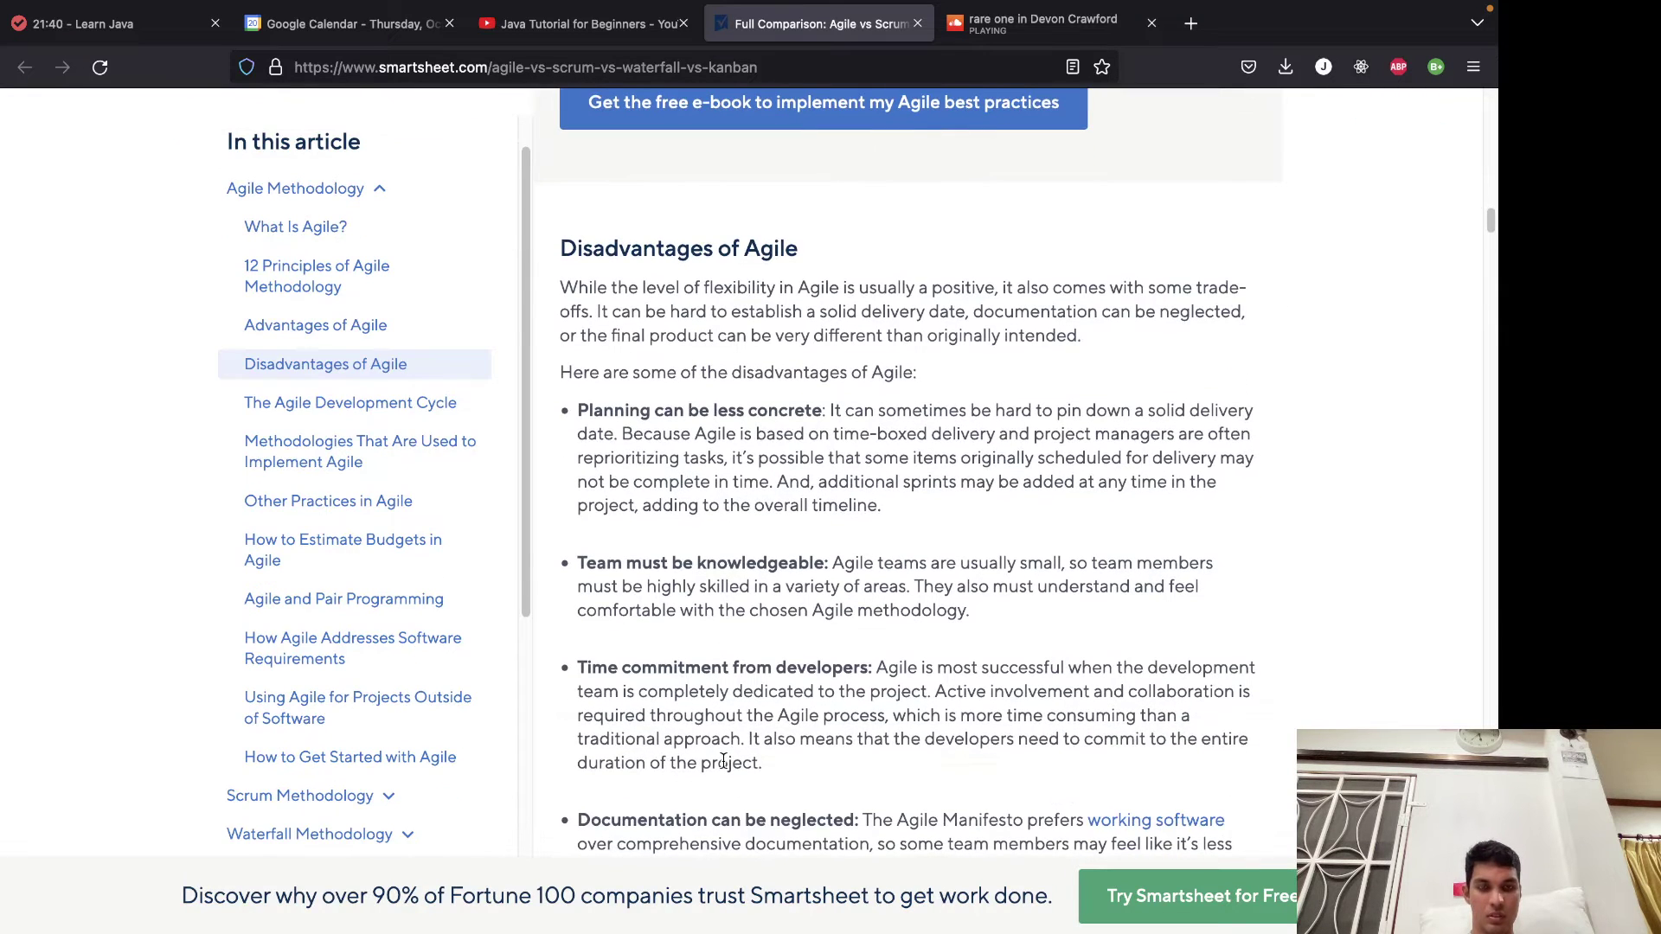
{"action": "scroll", "coordinate": [723, 761], "scroll_direction": "down", "scroll_amount": 1}
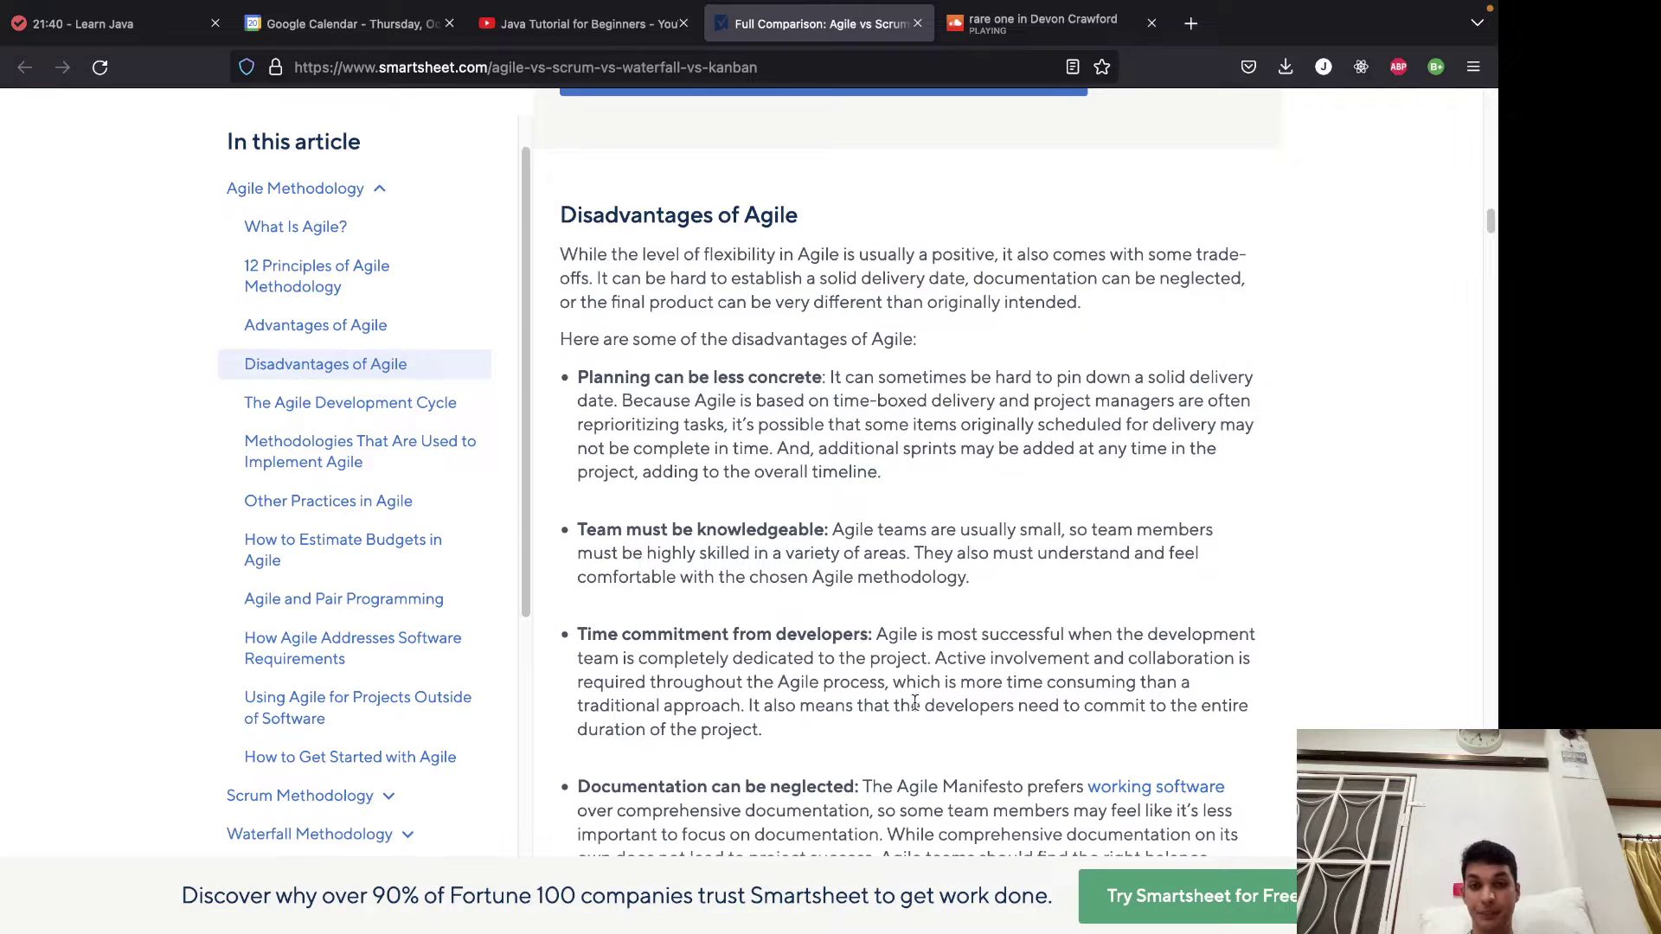
{"action": "scroll", "coordinate": [922, 699], "scroll_direction": "down", "scroll_amount": 1}
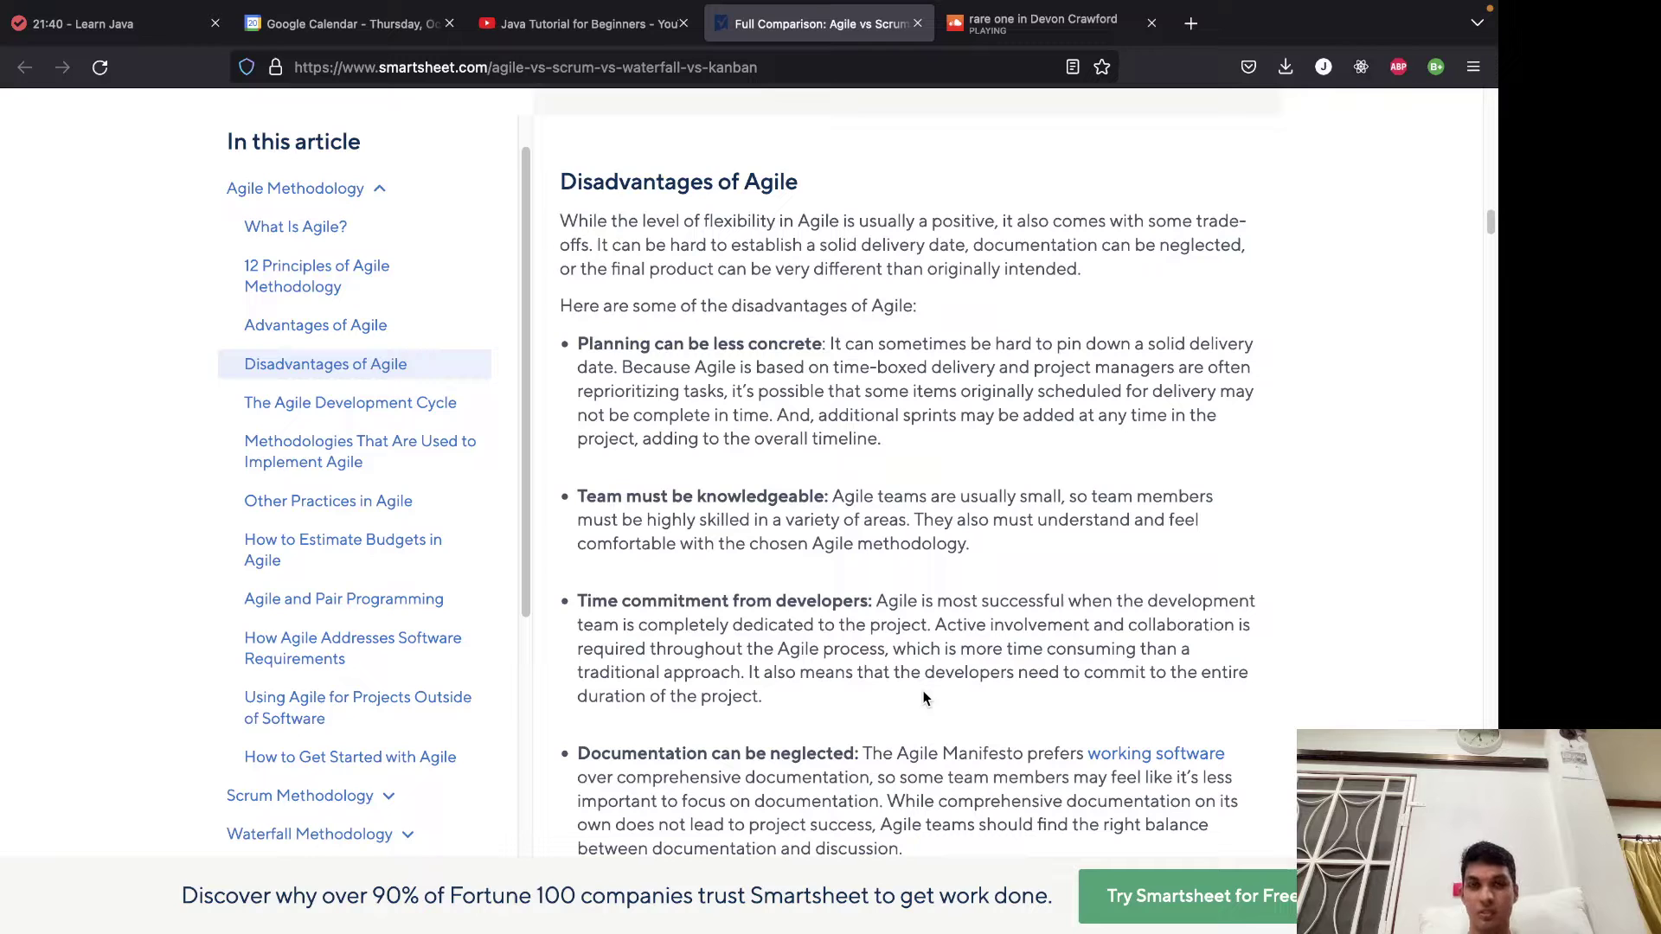
{"action": "mouse_move", "coordinate": [921, 908]}
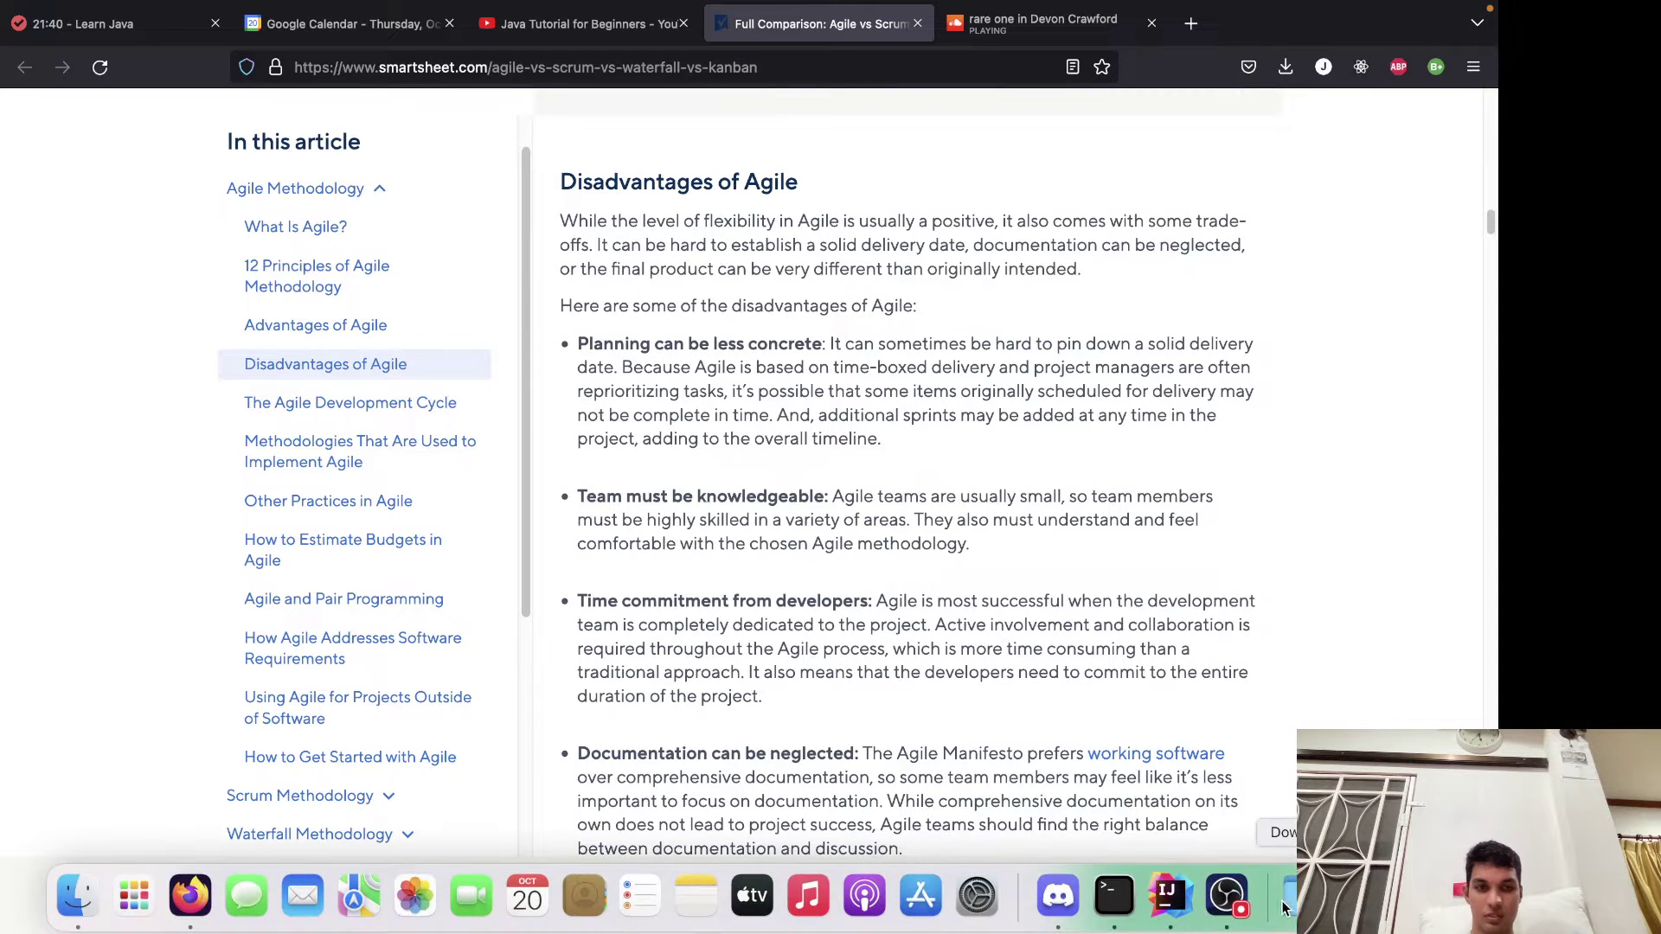
{"action": "scroll", "coordinate": [894, 656], "scroll_direction": "down", "scroll_amount": 2}
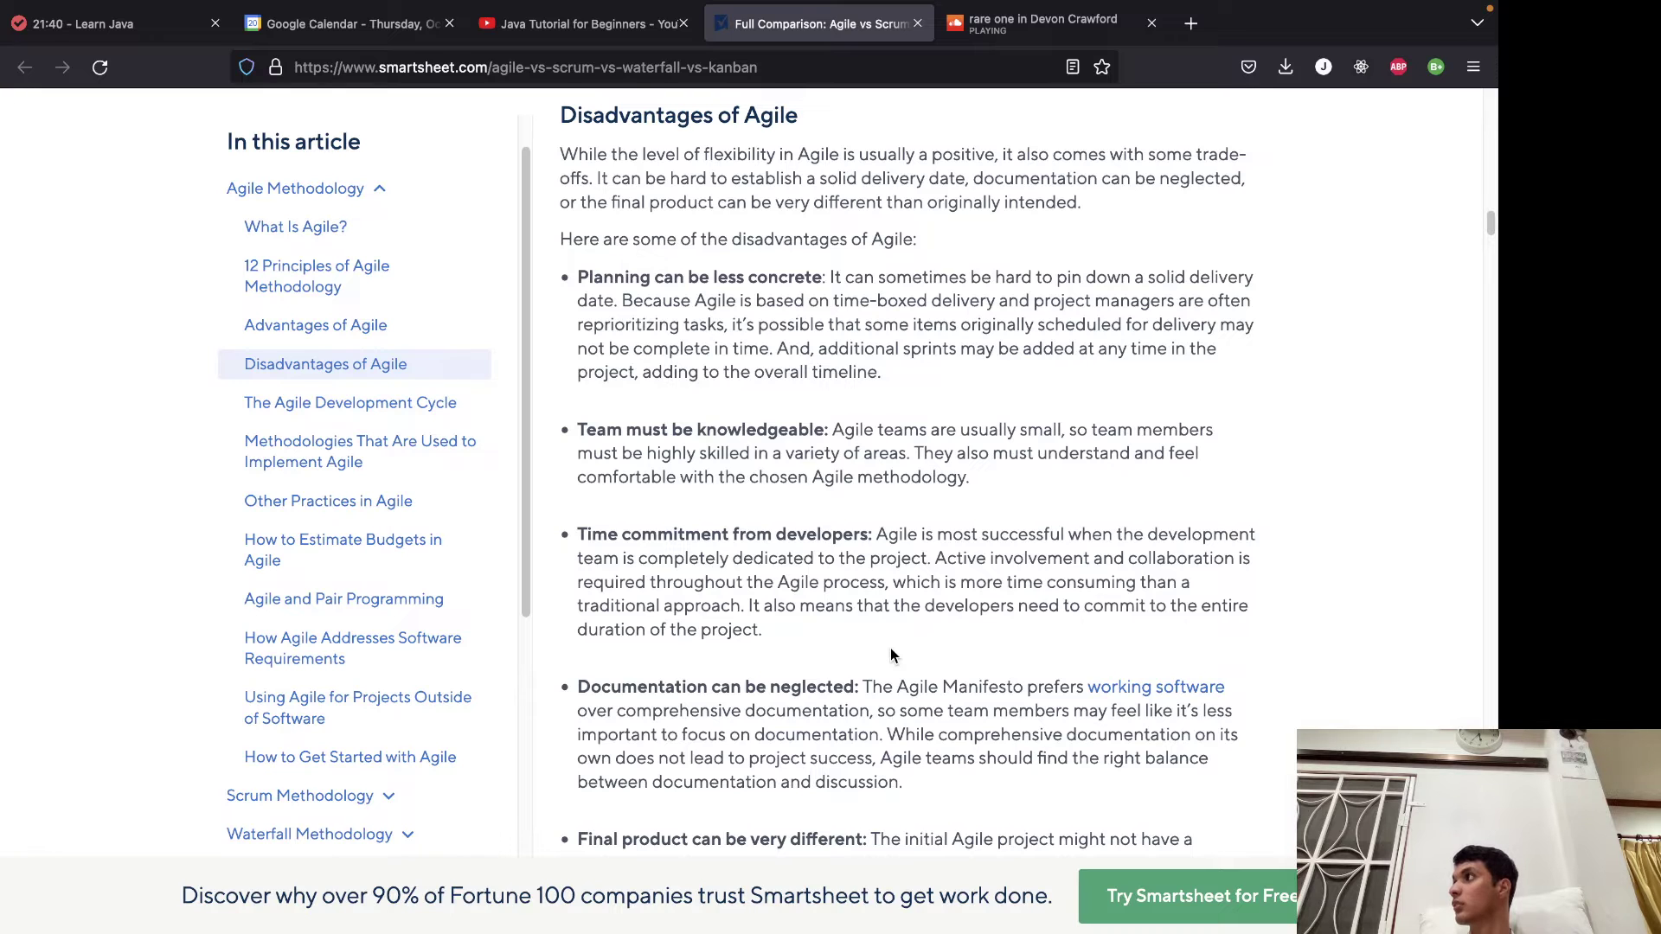
{"action": "scroll", "coordinate": [894, 656], "scroll_direction": "down", "scroll_amount": 2}
{"action": "scroll", "coordinate": [894, 649], "scroll_direction": "down", "scroll_amount": 2}
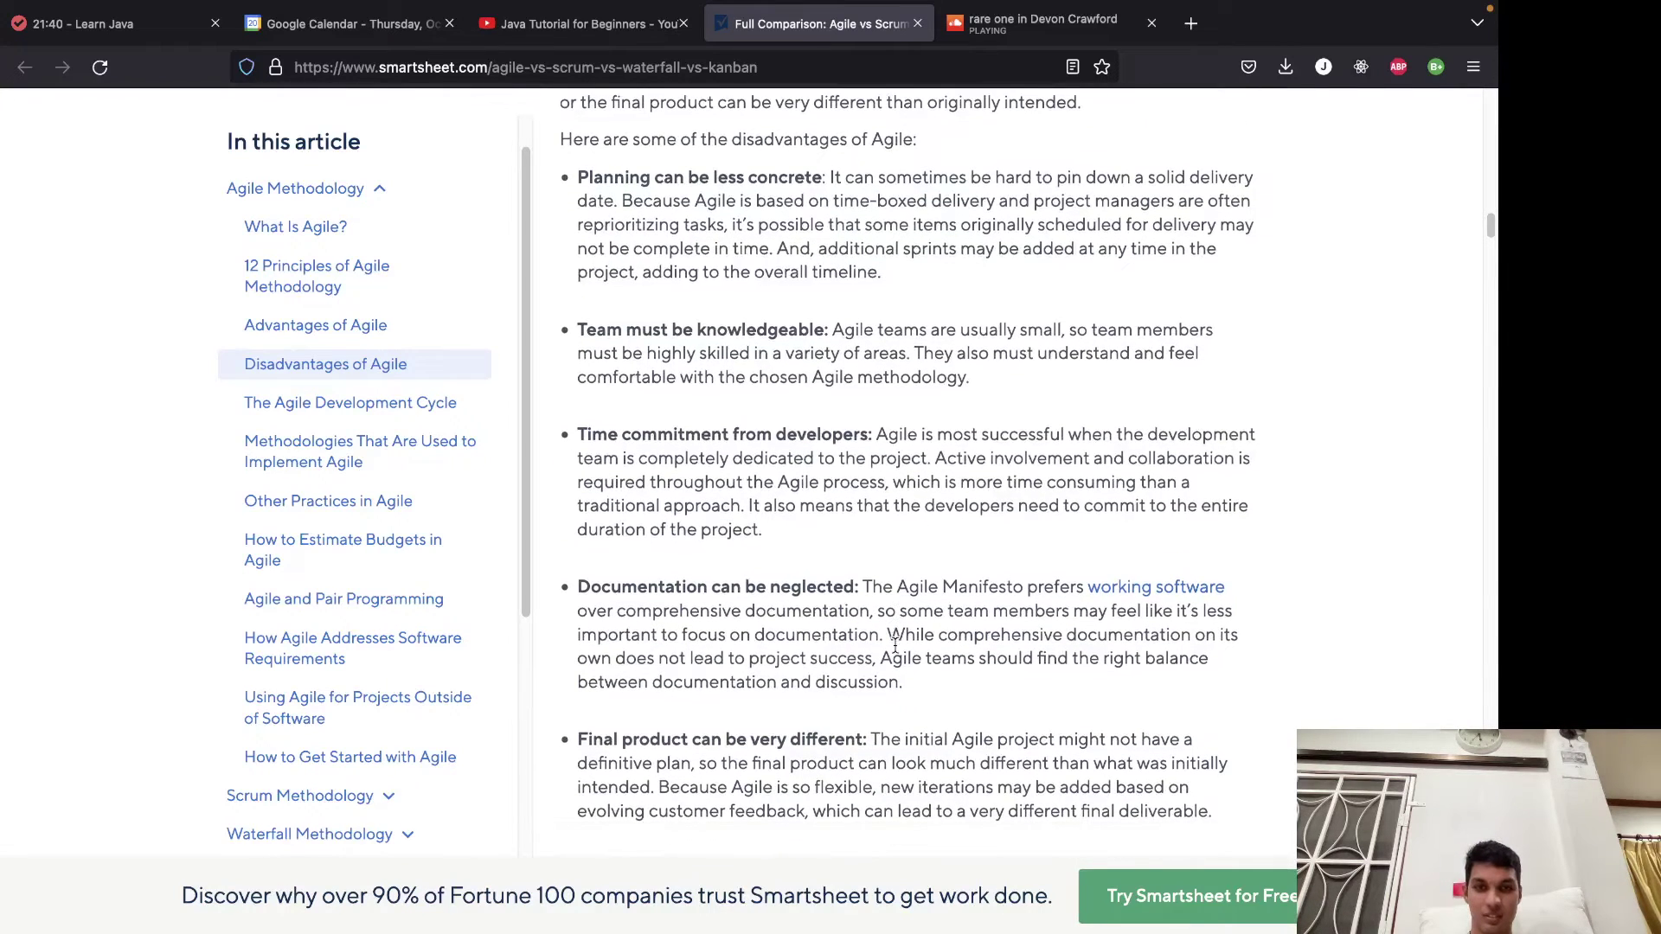
{"action": "scroll", "coordinate": [894, 647], "scroll_direction": "down", "scroll_amount": 1}
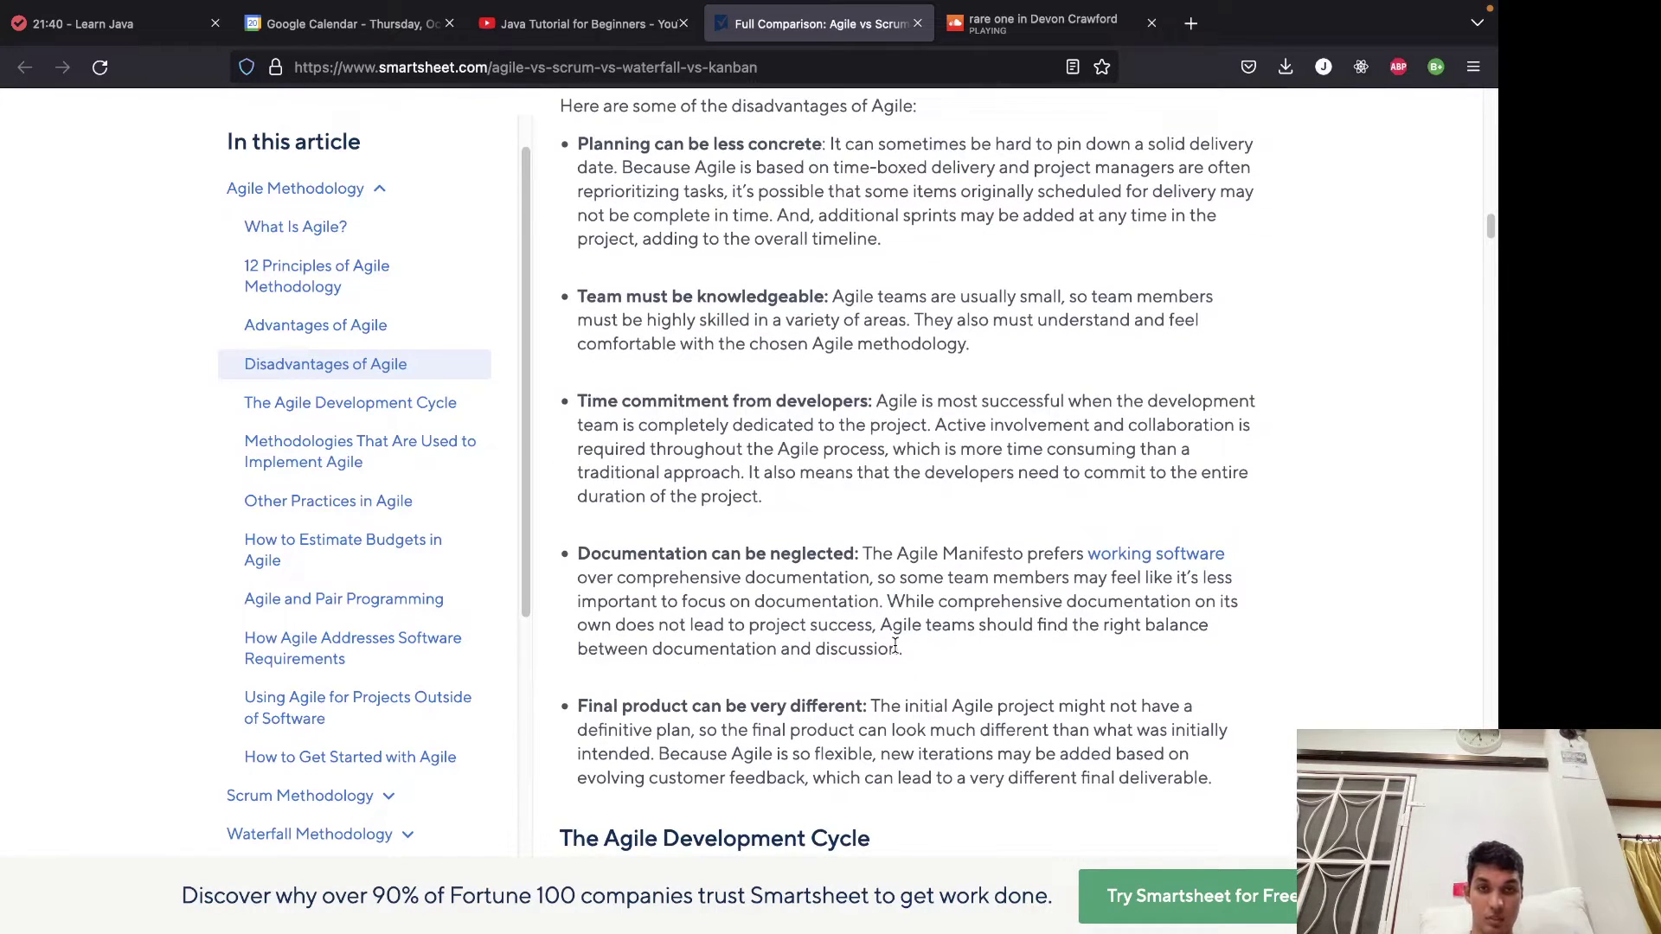
{"action": "scroll", "coordinate": [976, 664], "scroll_direction": "down", "scroll_amount": 10}
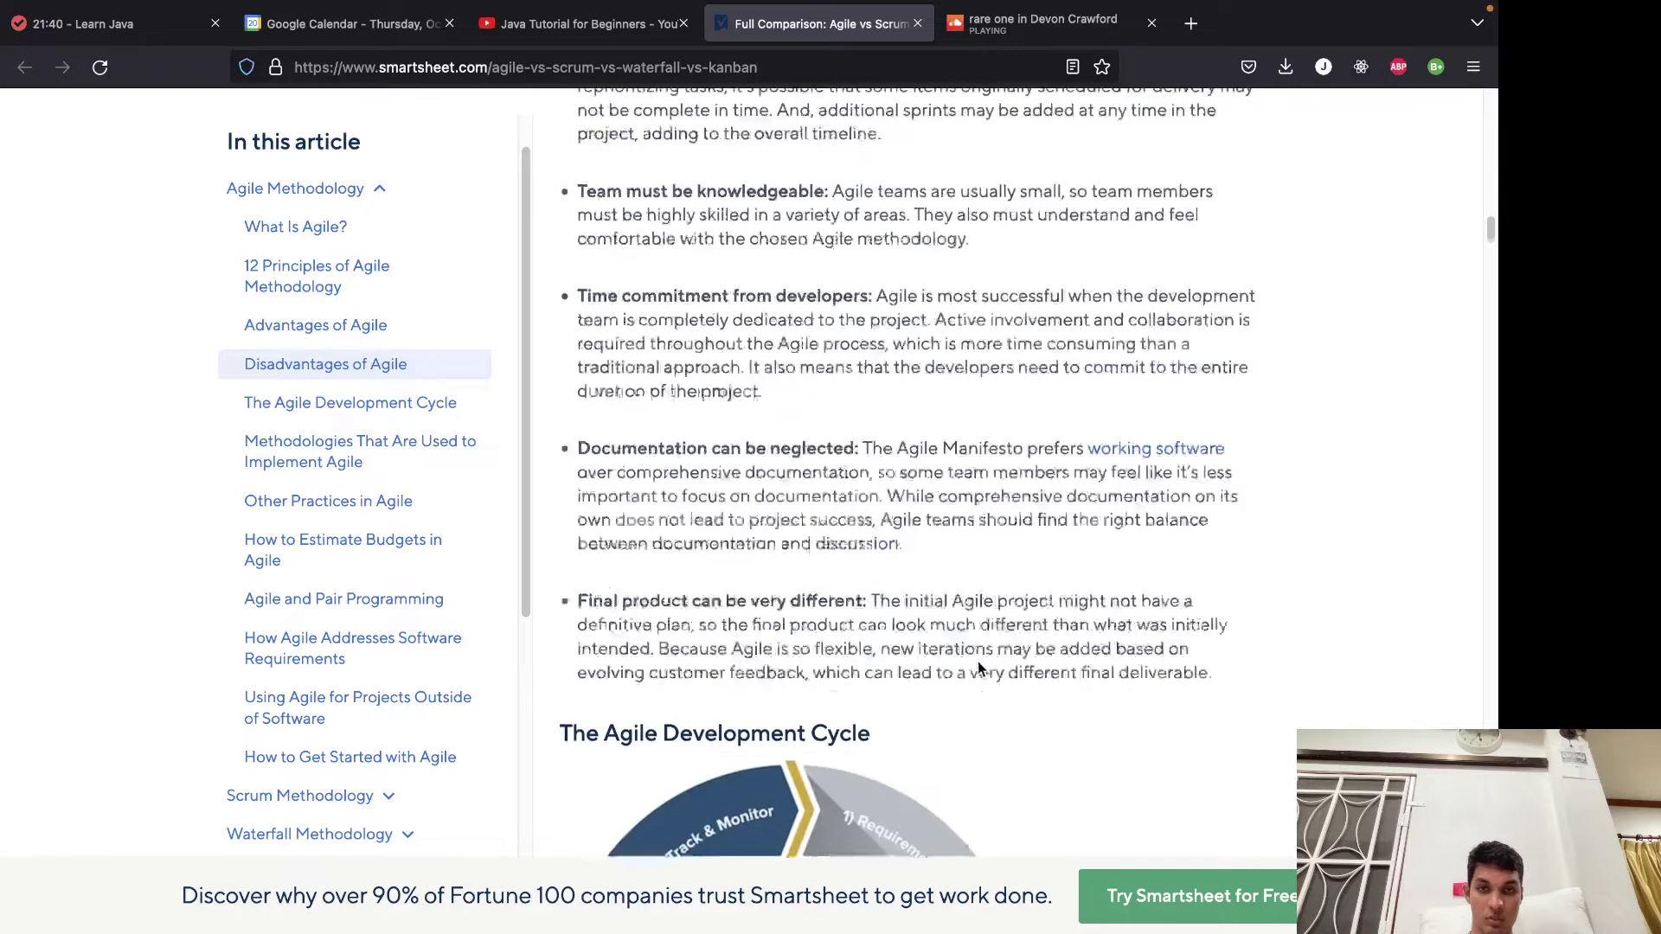
{"action": "scroll", "coordinate": [976, 673], "scroll_direction": "down", "scroll_amount": 2}
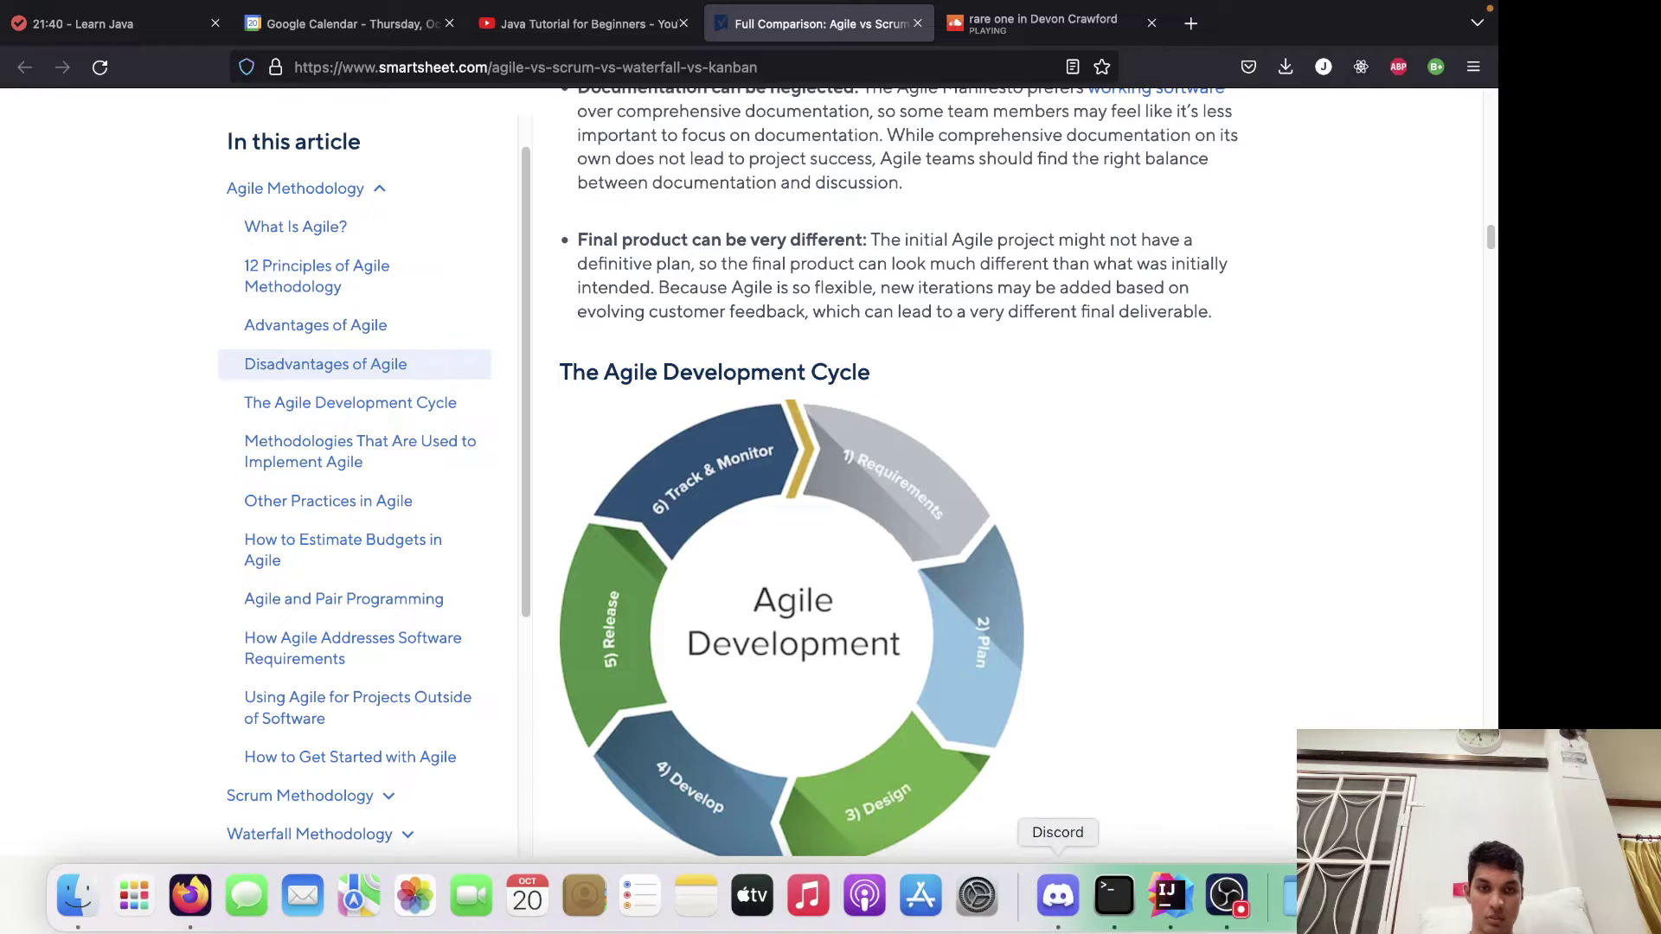
Switch to OBS Studio, mute the Mic/Aux audio and hide the Video Capture Device source.
{"action": "key", "text": "super+Tab"}
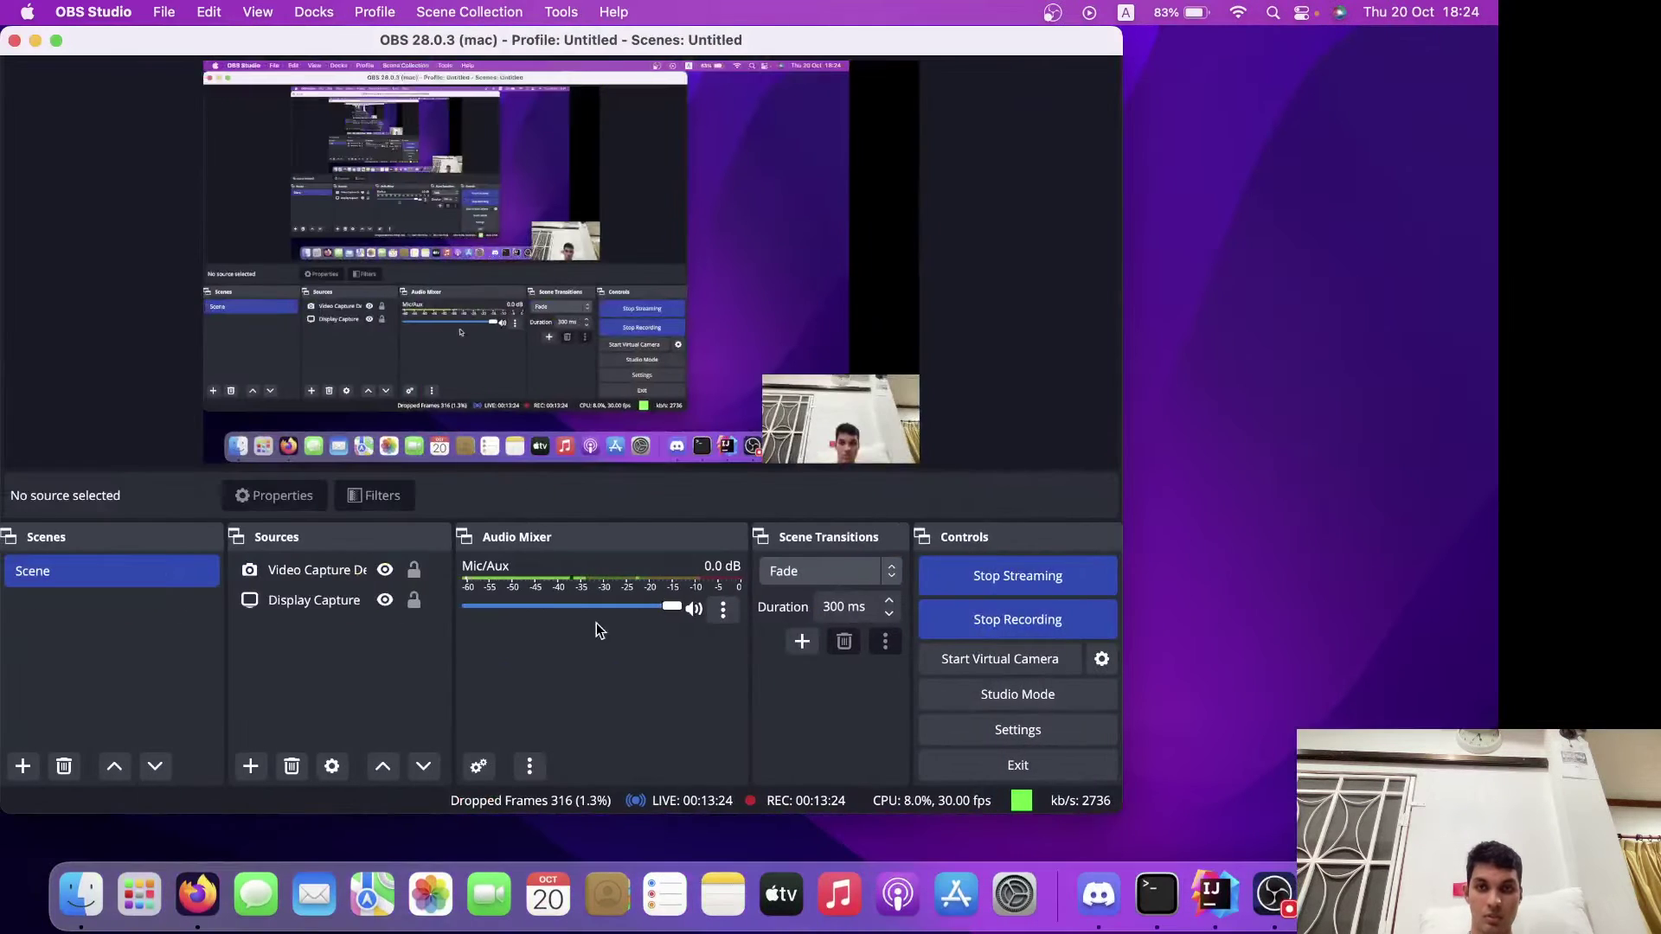
{"action": "left_click", "coordinate": [693, 610]}
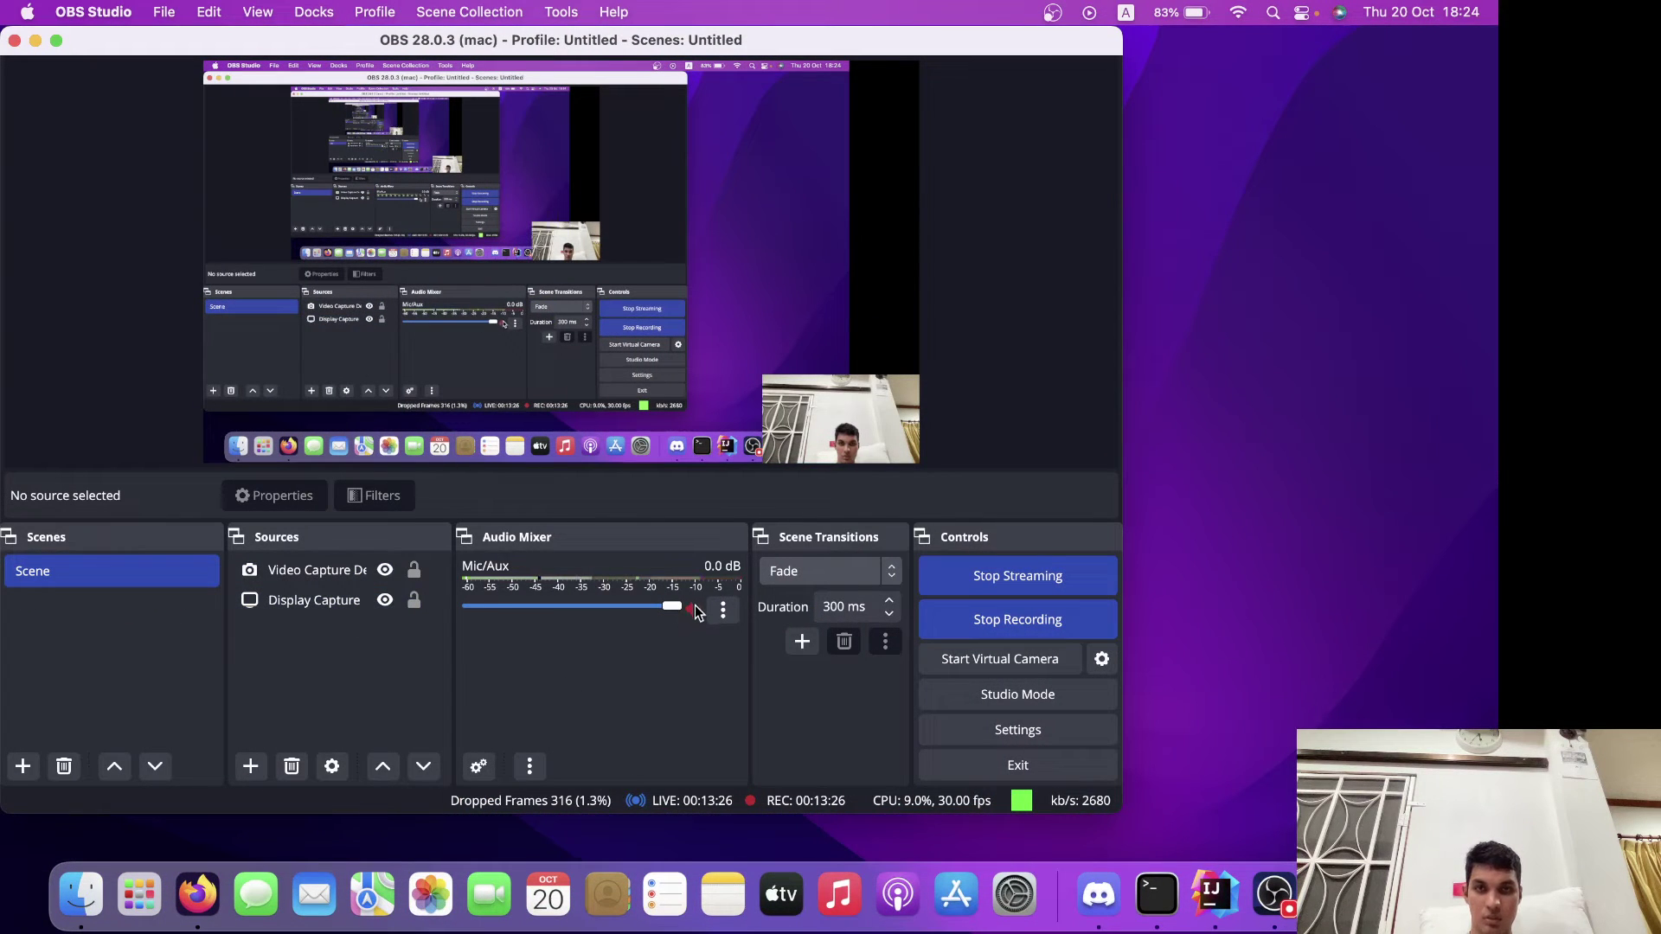
{"action": "left_click", "coordinate": [386, 571]}
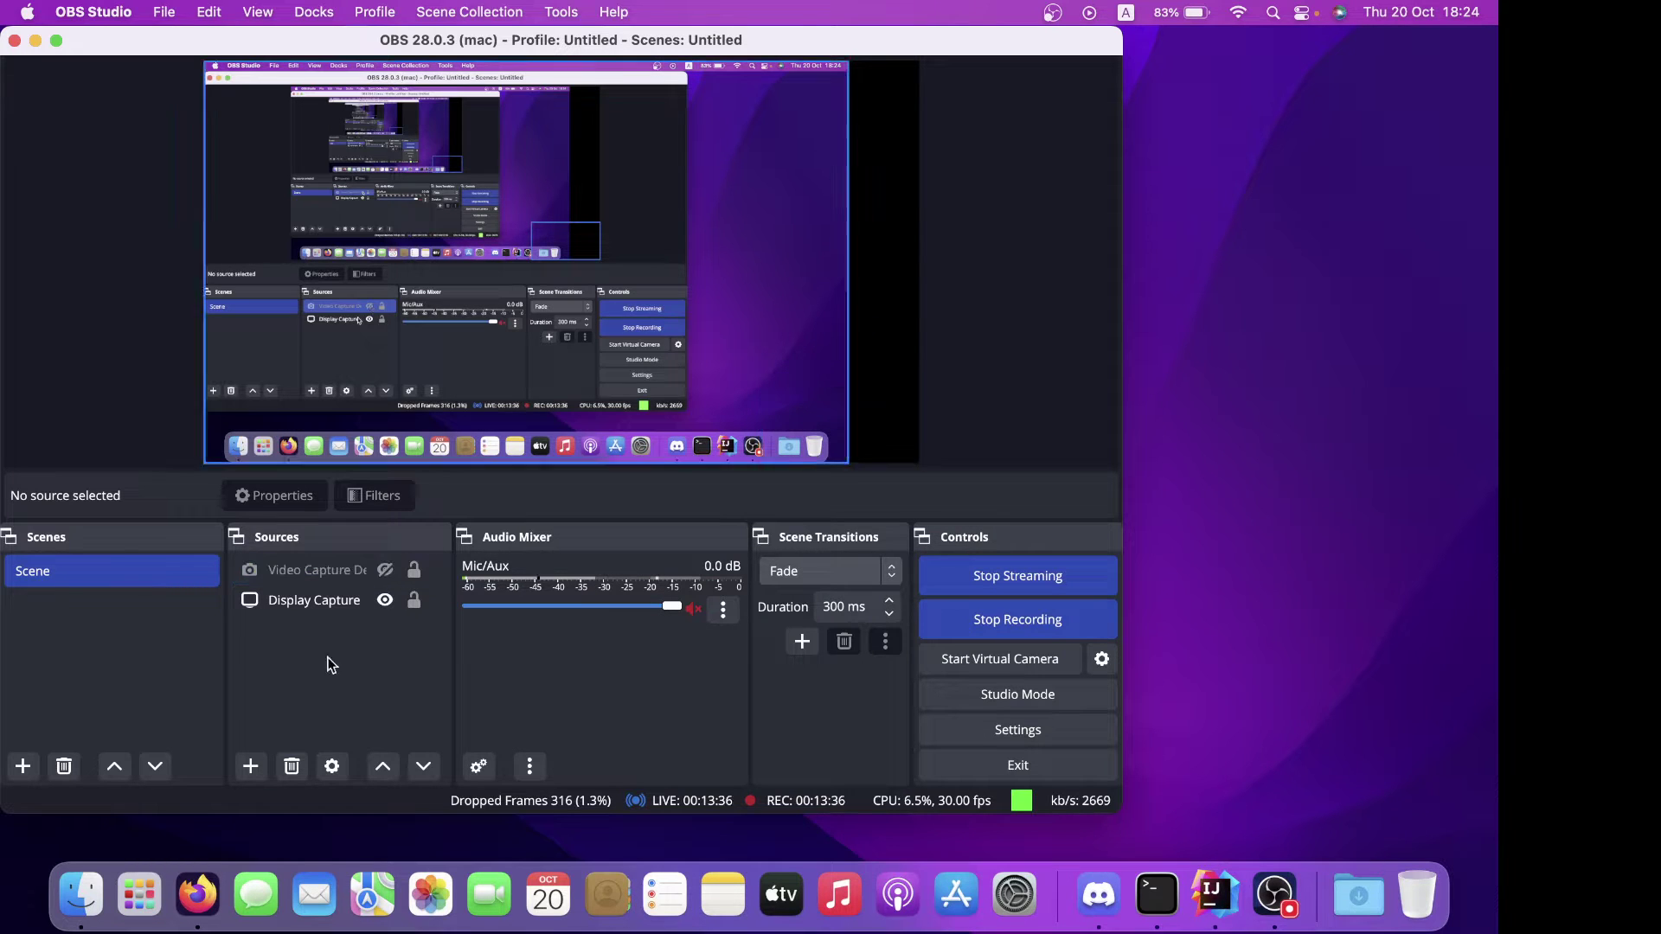
Add a Text (FreeType 2) source to the scene that reads "Be Right Back".
{"action": "left_click", "coordinate": [248, 767]}
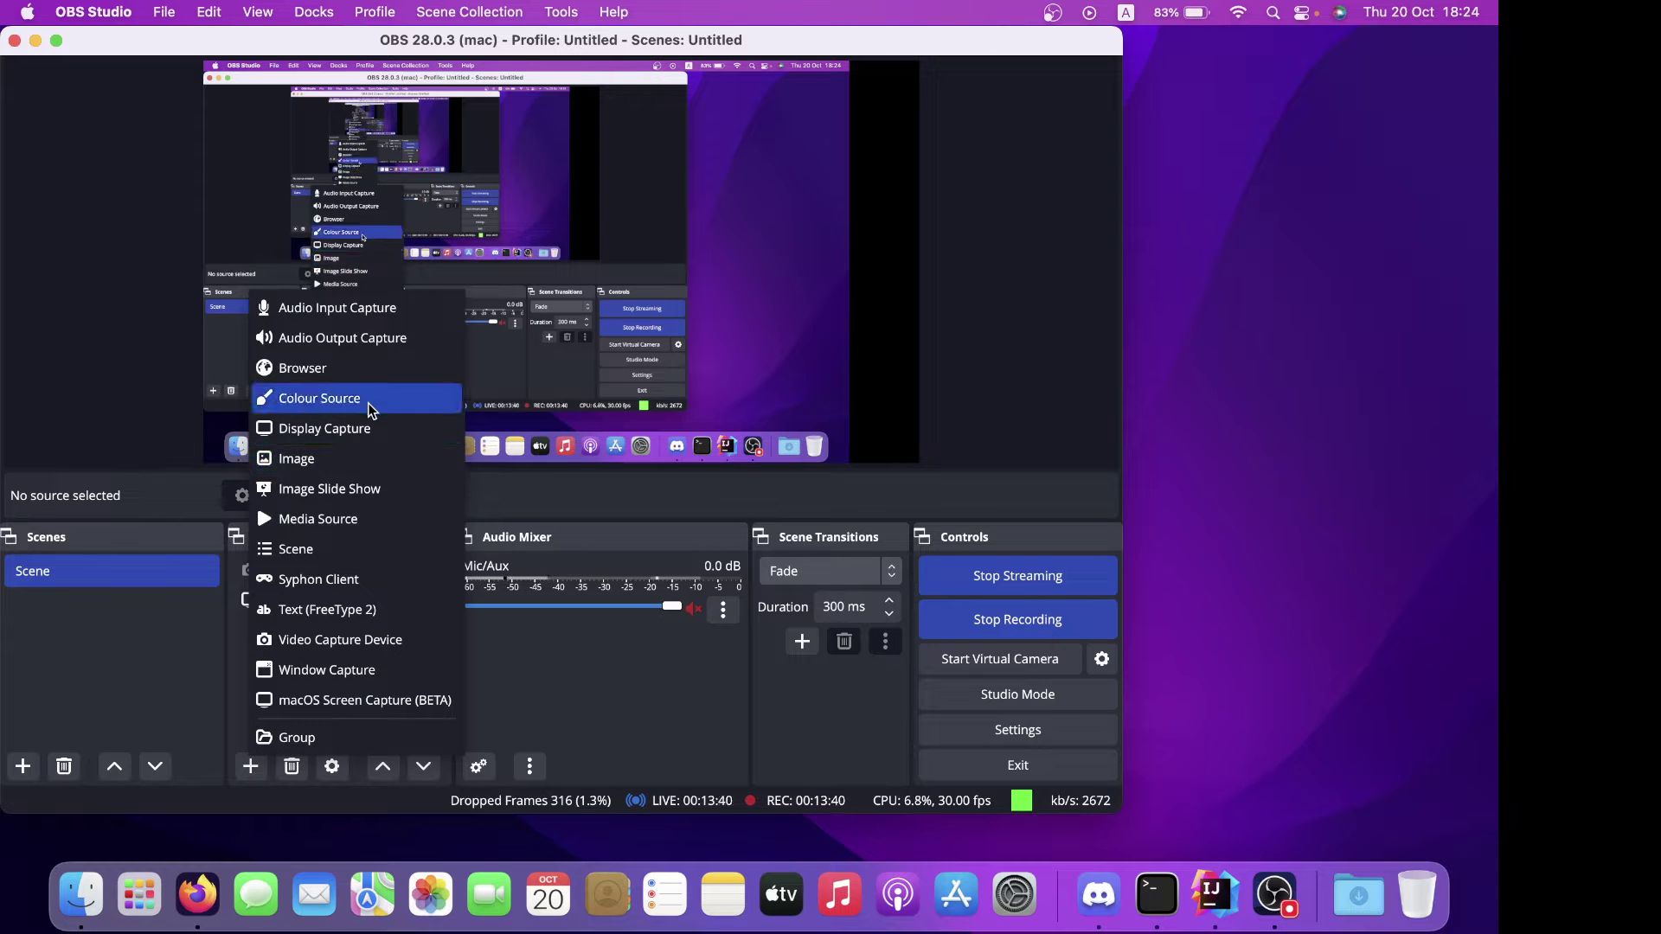
{"action": "left_click", "coordinate": [327, 610]}
{"action": "left_click", "coordinate": [698, 543]}
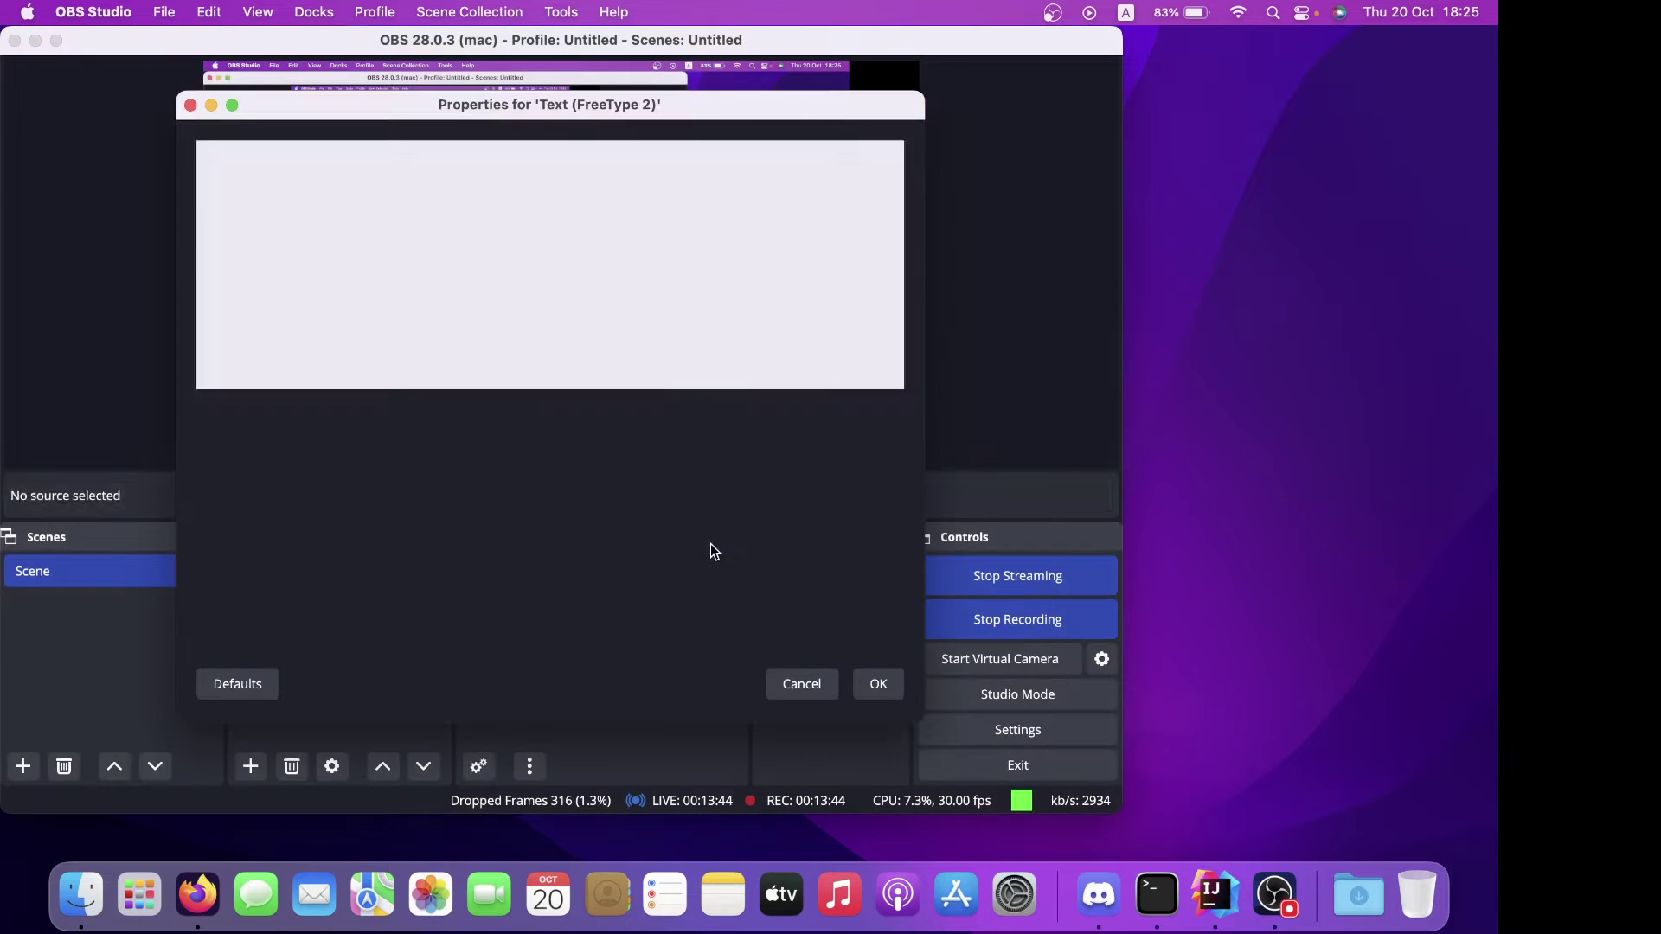
{"action": "left_click", "coordinate": [576, 488]}
{"action": "type", "text": "B"}
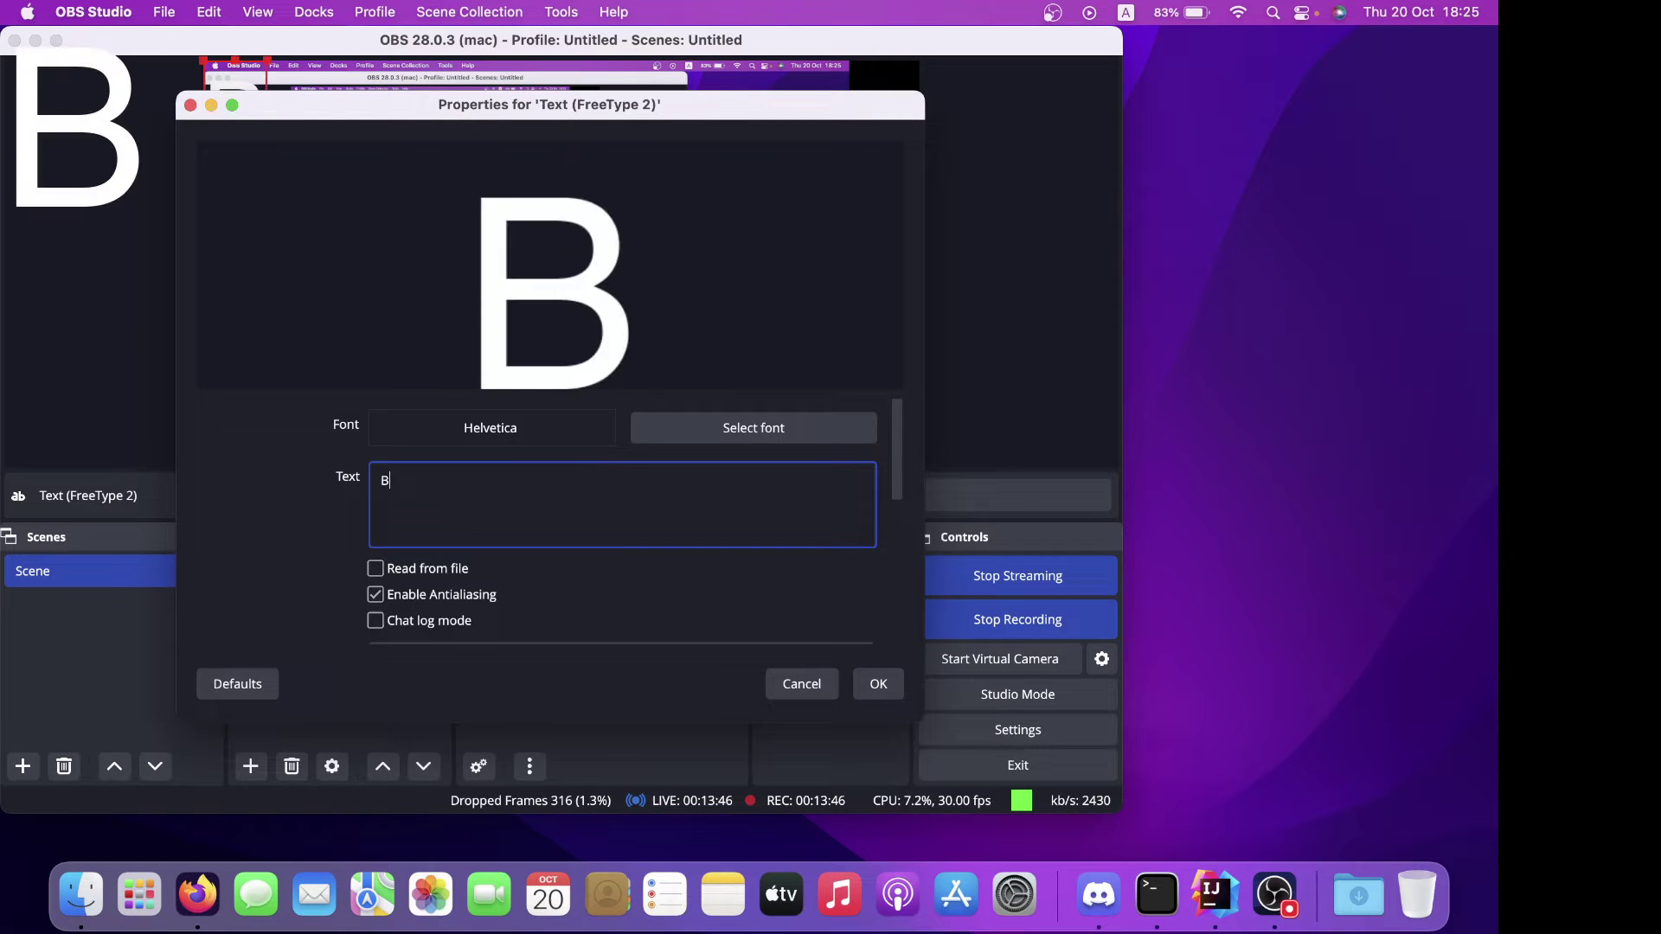
{"action": "type", "text": "e right"}
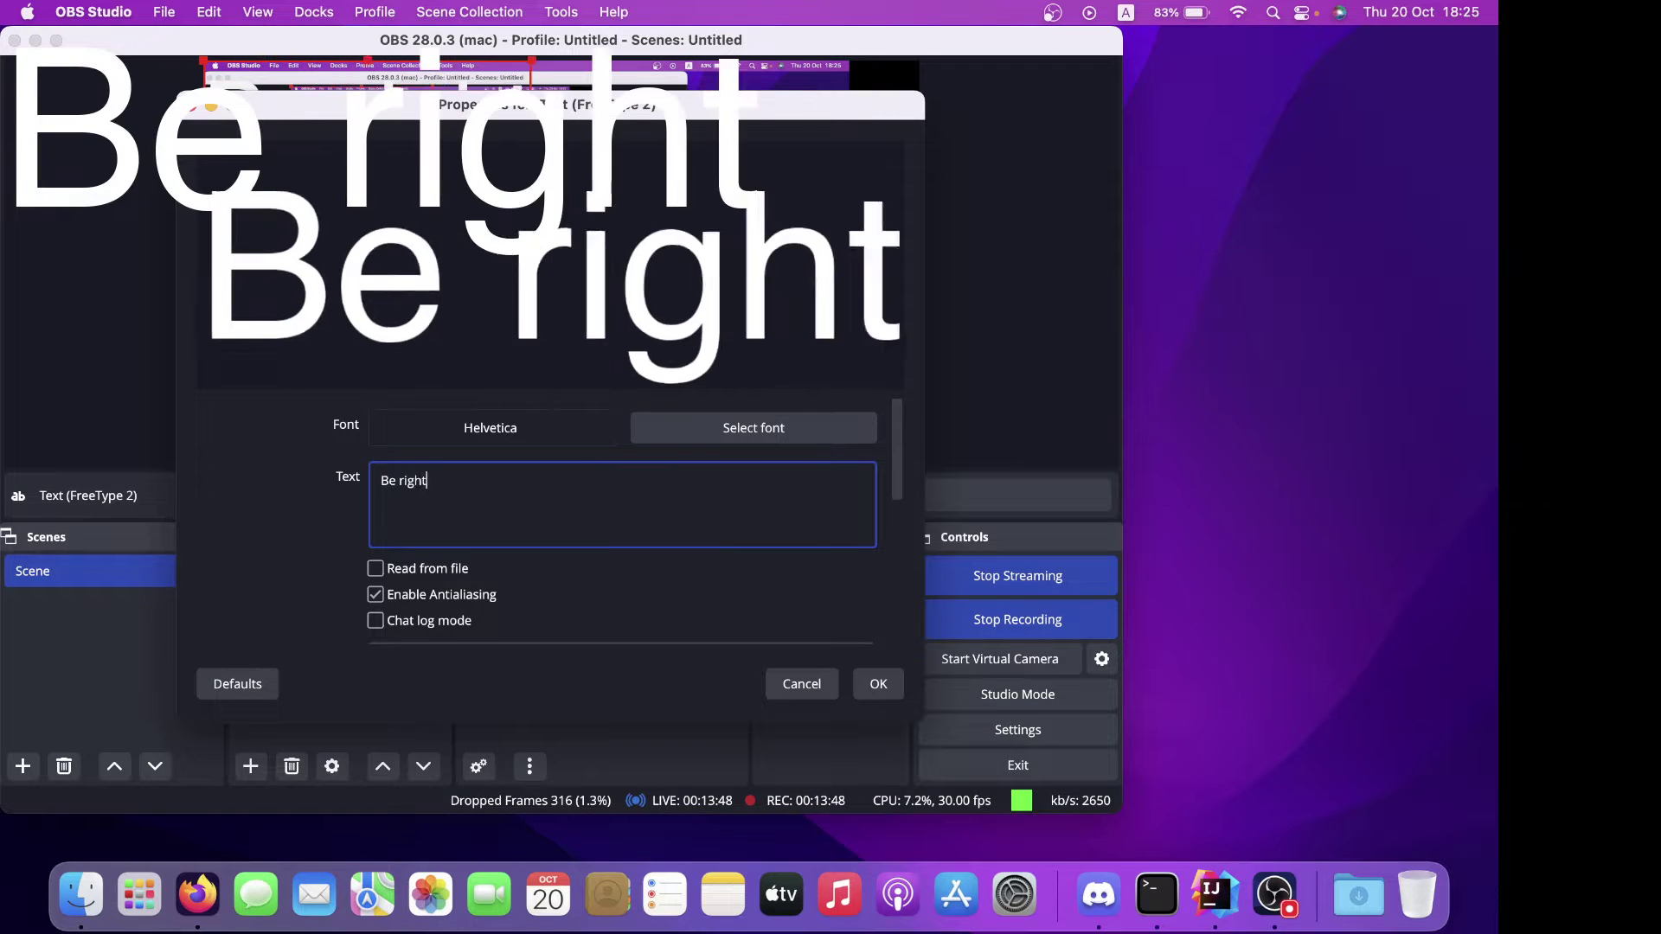
{"action": "key", "text": "BackSpace"}
{"action": "key", "text": "BackSpace"}
{"action": "key", "text": "BackSpace"}
{"action": "key", "text": "BackSpace"}
{"action": "key", "text": "BackSpace"}
{"action": "type", "text": "Riht"}
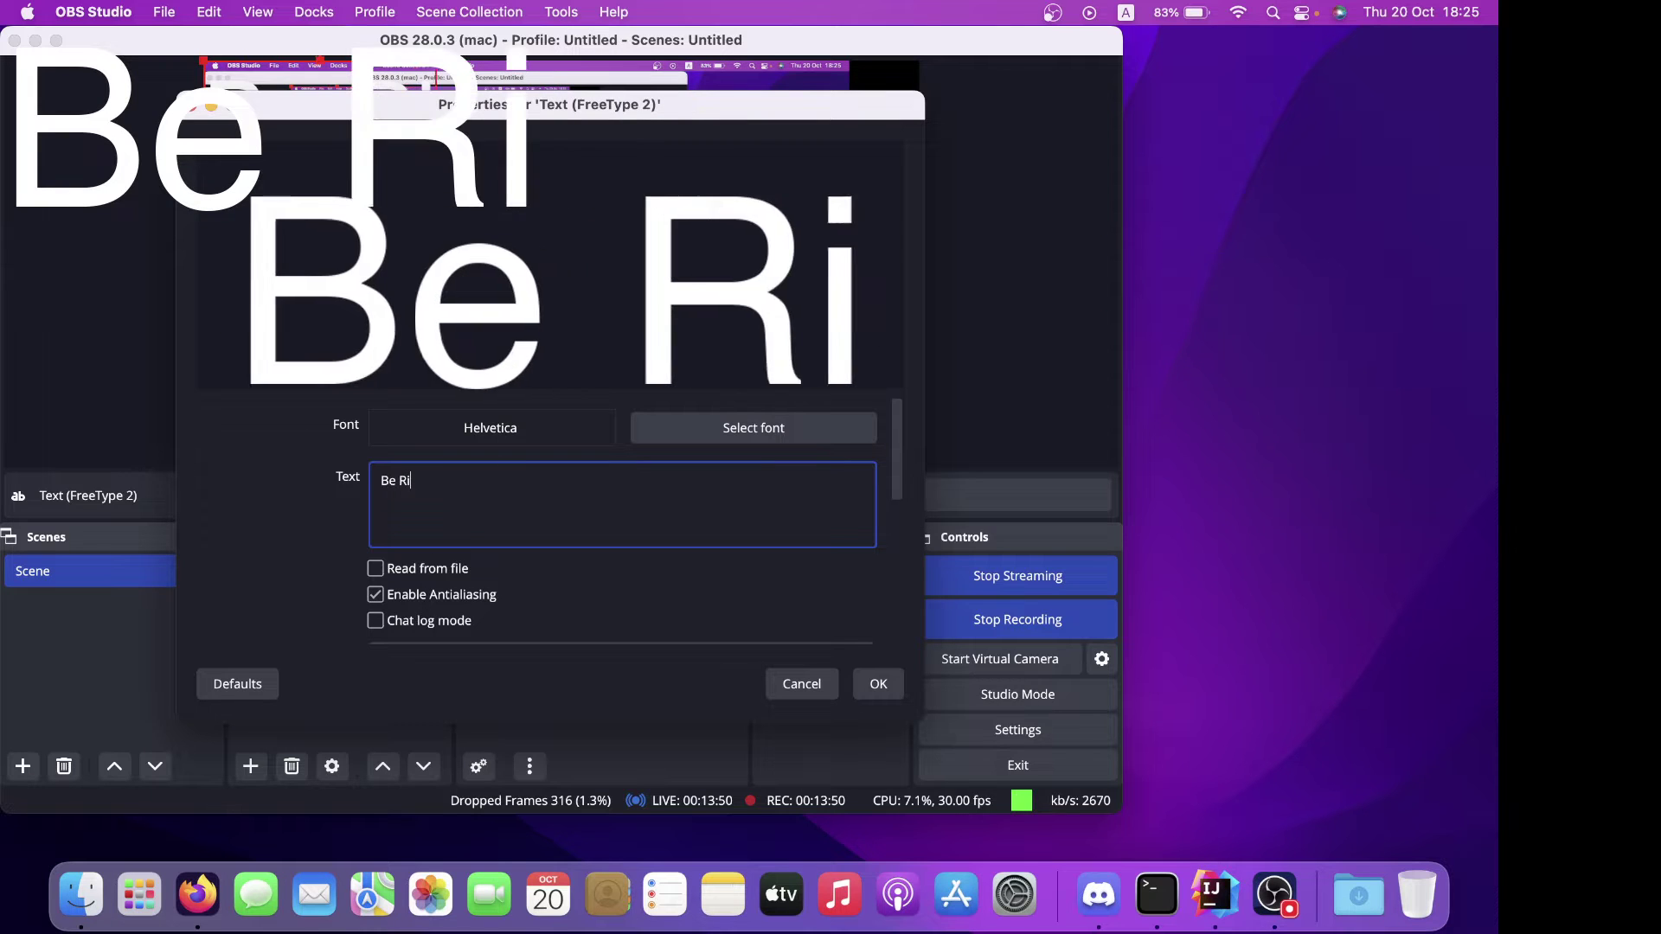
{"action": "key", "text": "BackSpace"}
{"action": "key", "text": "BackSpace"}
{"action": "type", "text": "ght Back"}
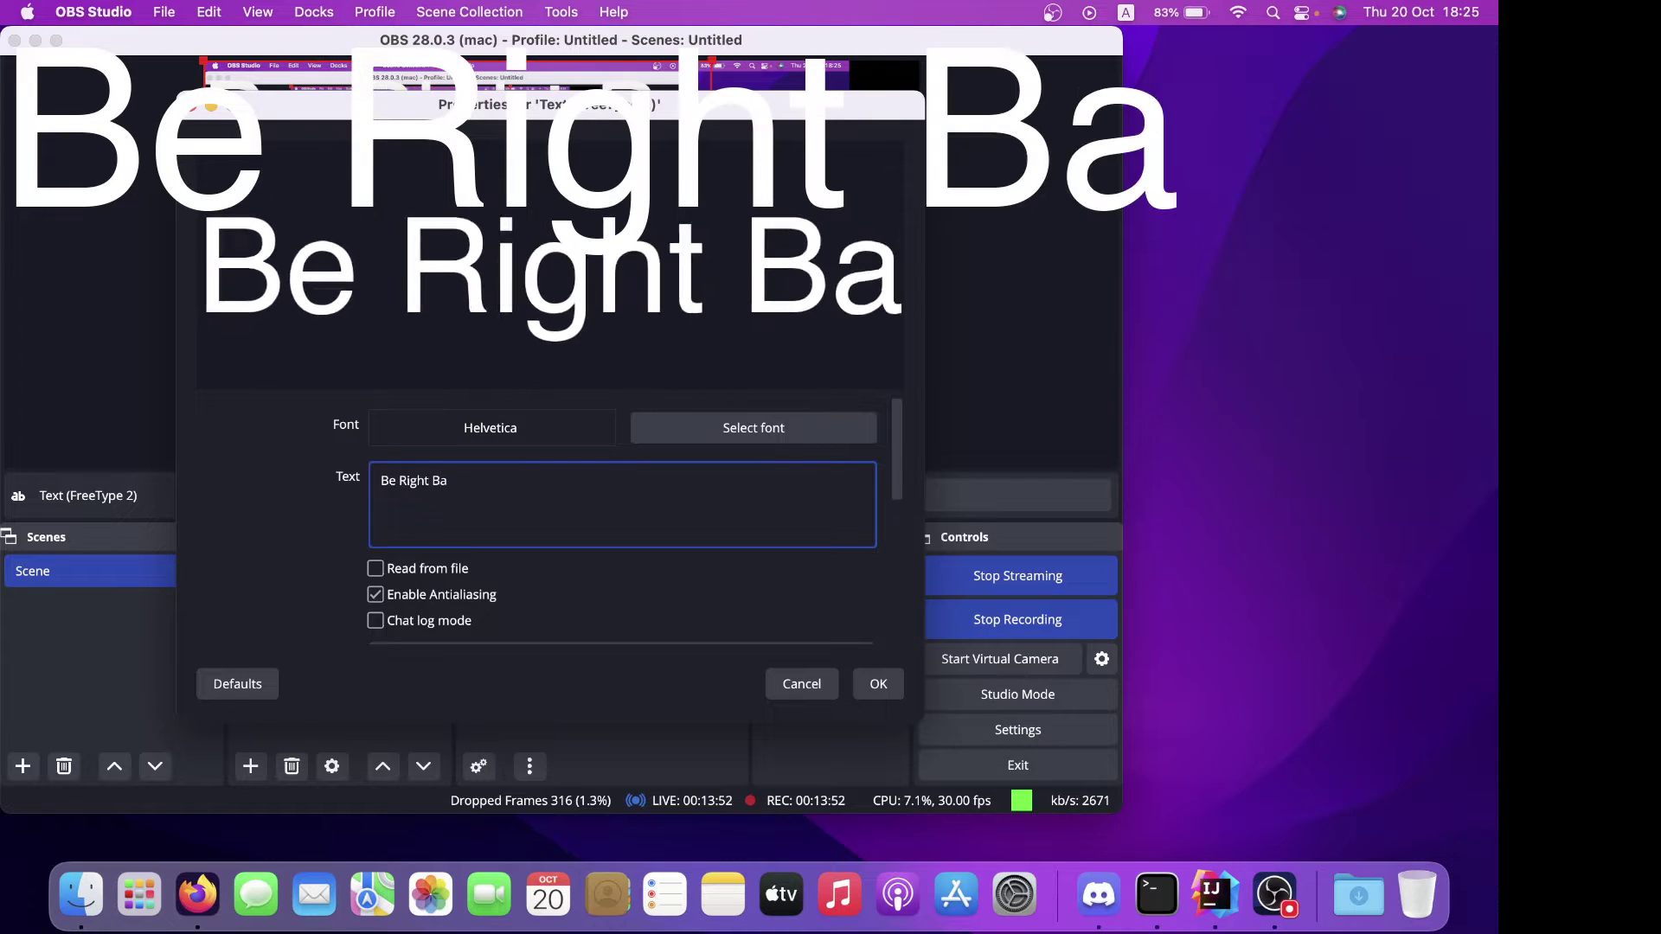
{"action": "left_click", "coordinate": [880, 683]}
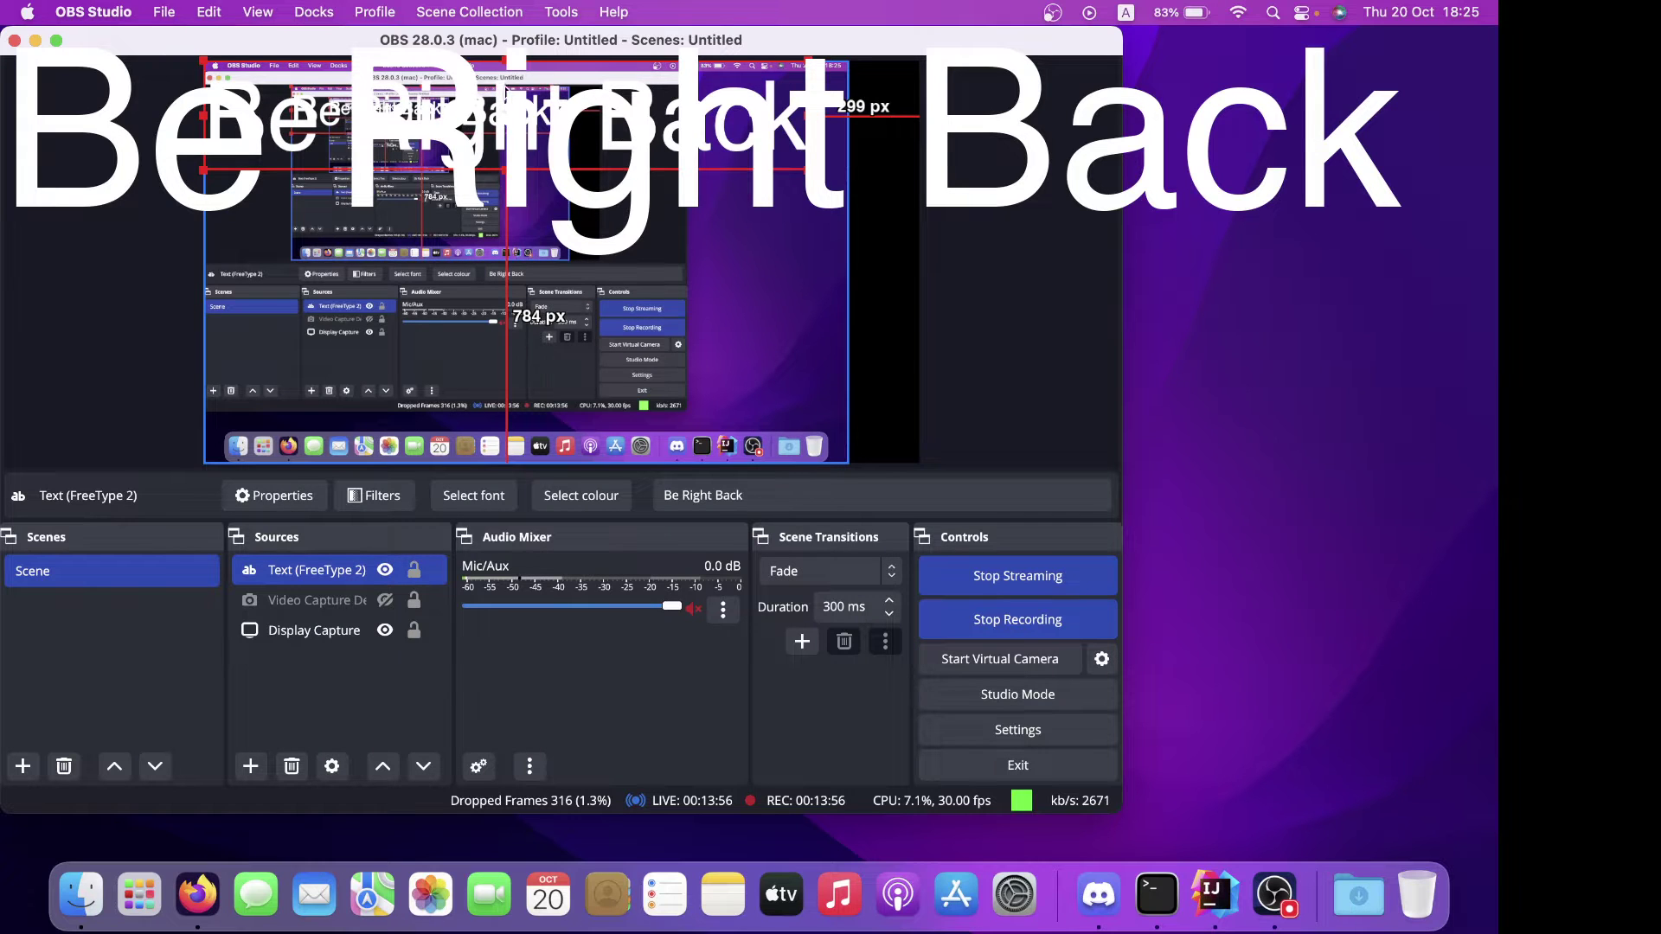
Centre the "Be Right Back" text on the screen and deselect it.
{"action": "right_click", "coordinate": [506, 87]}
{"action": "mouse_move", "coordinate": [612, 603]}
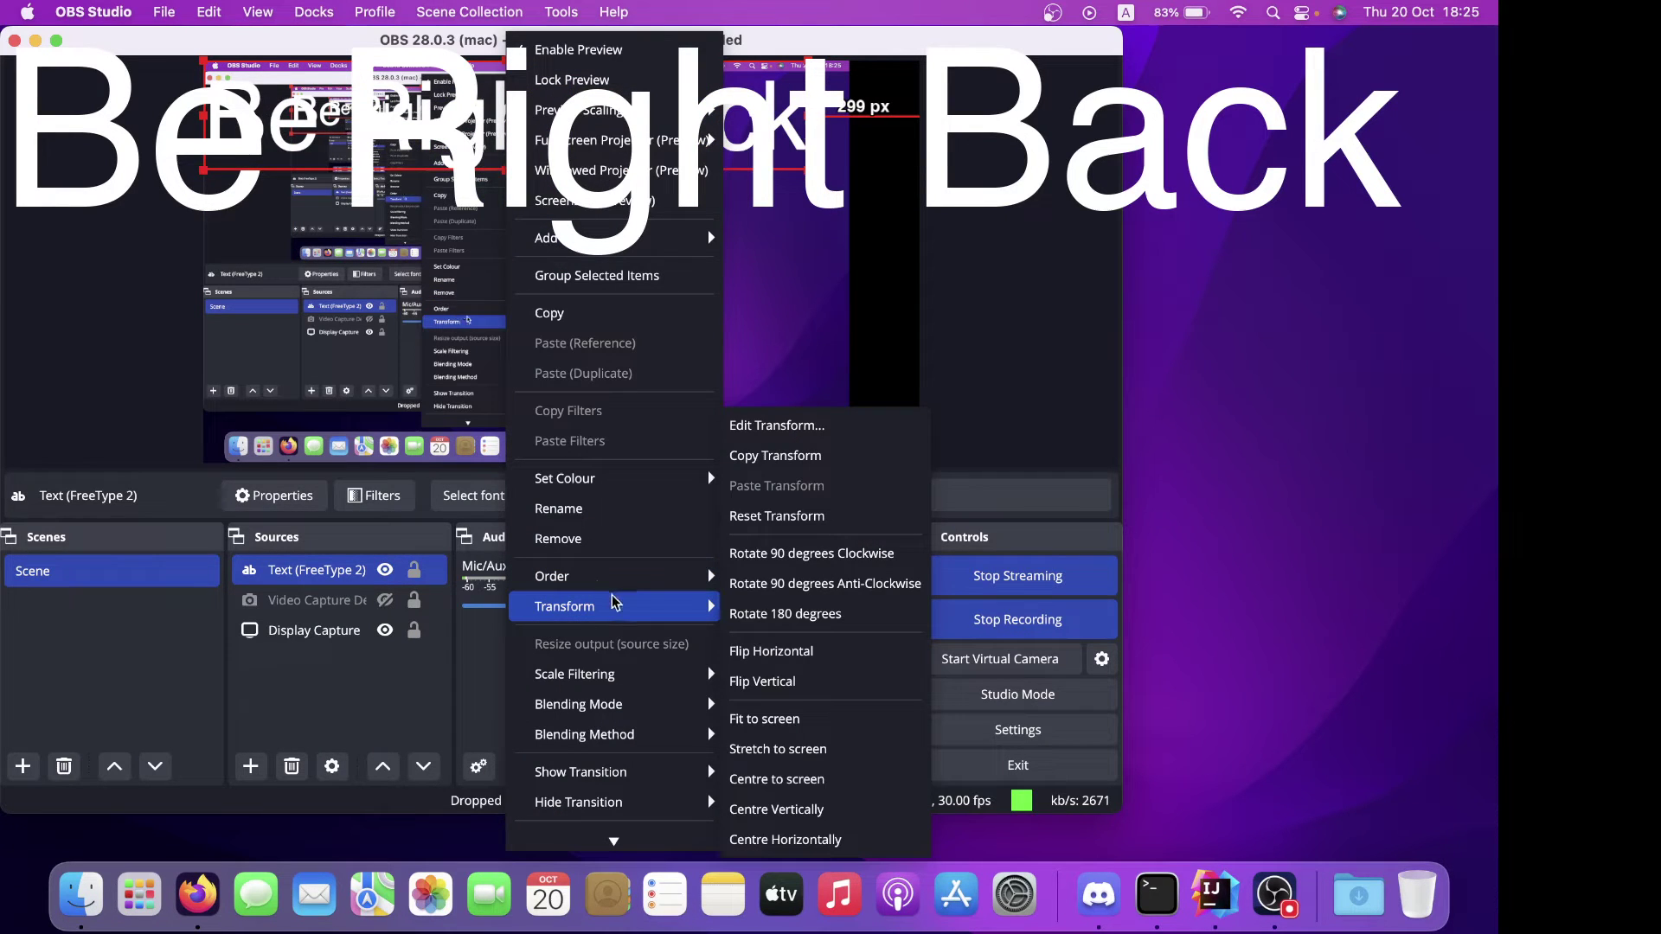
{"action": "left_click", "coordinate": [862, 782]}
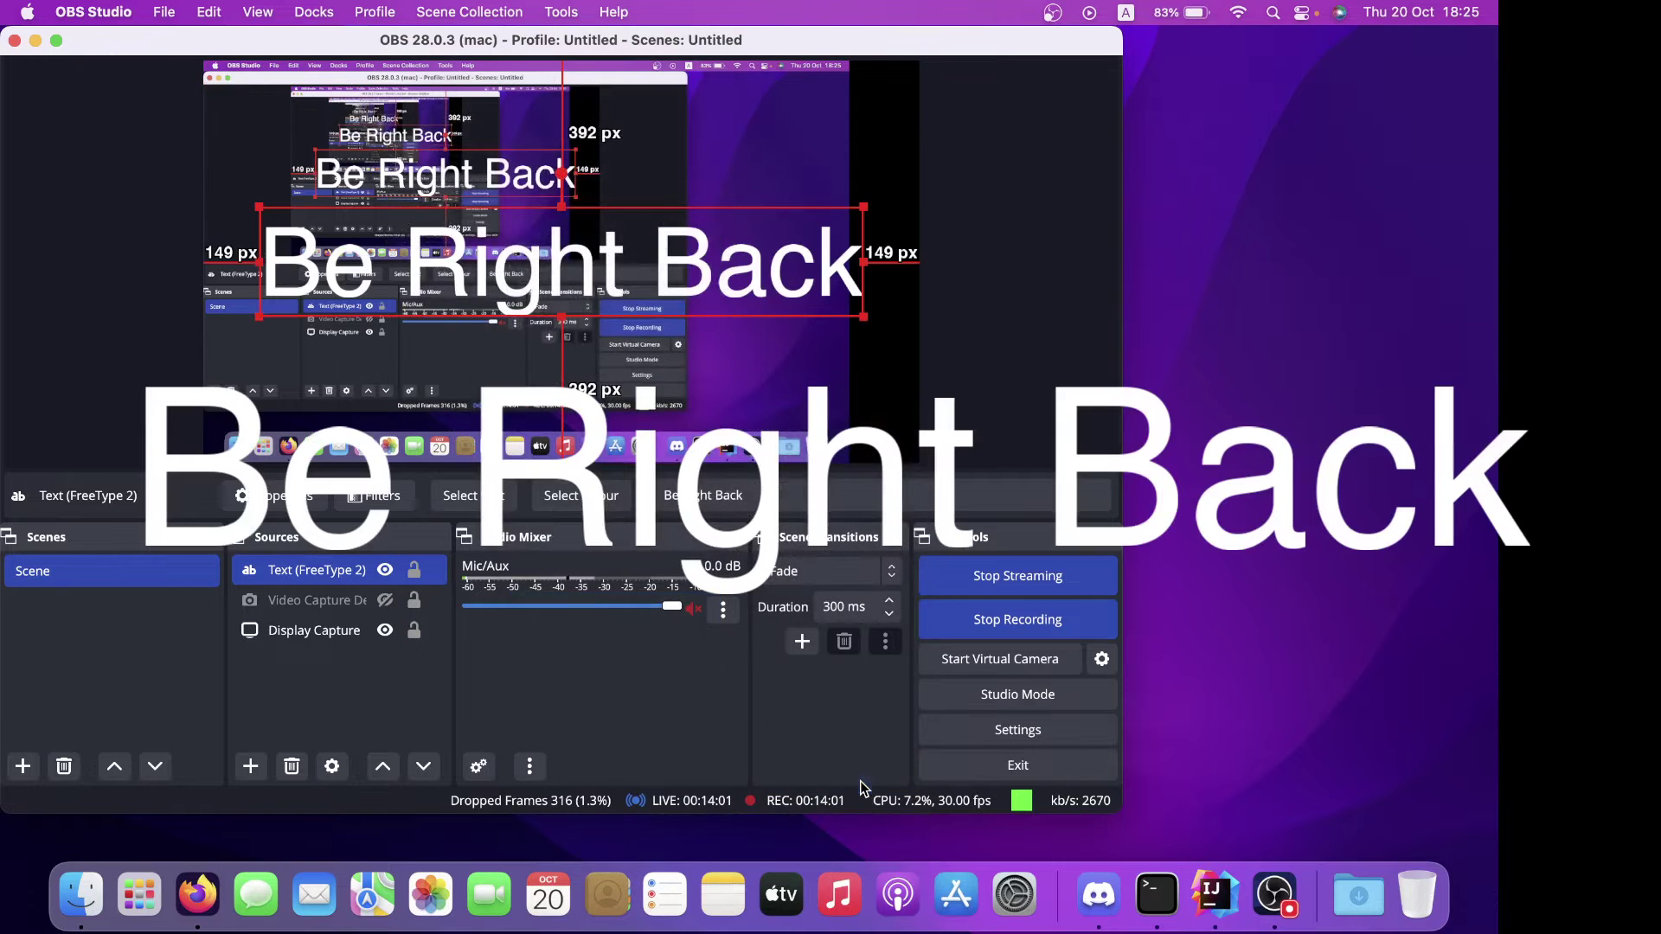
{"action": "left_click", "coordinate": [1008, 305]}
Hide the Display Capture source and show it again.
{"action": "left_click", "coordinate": [373, 640]}
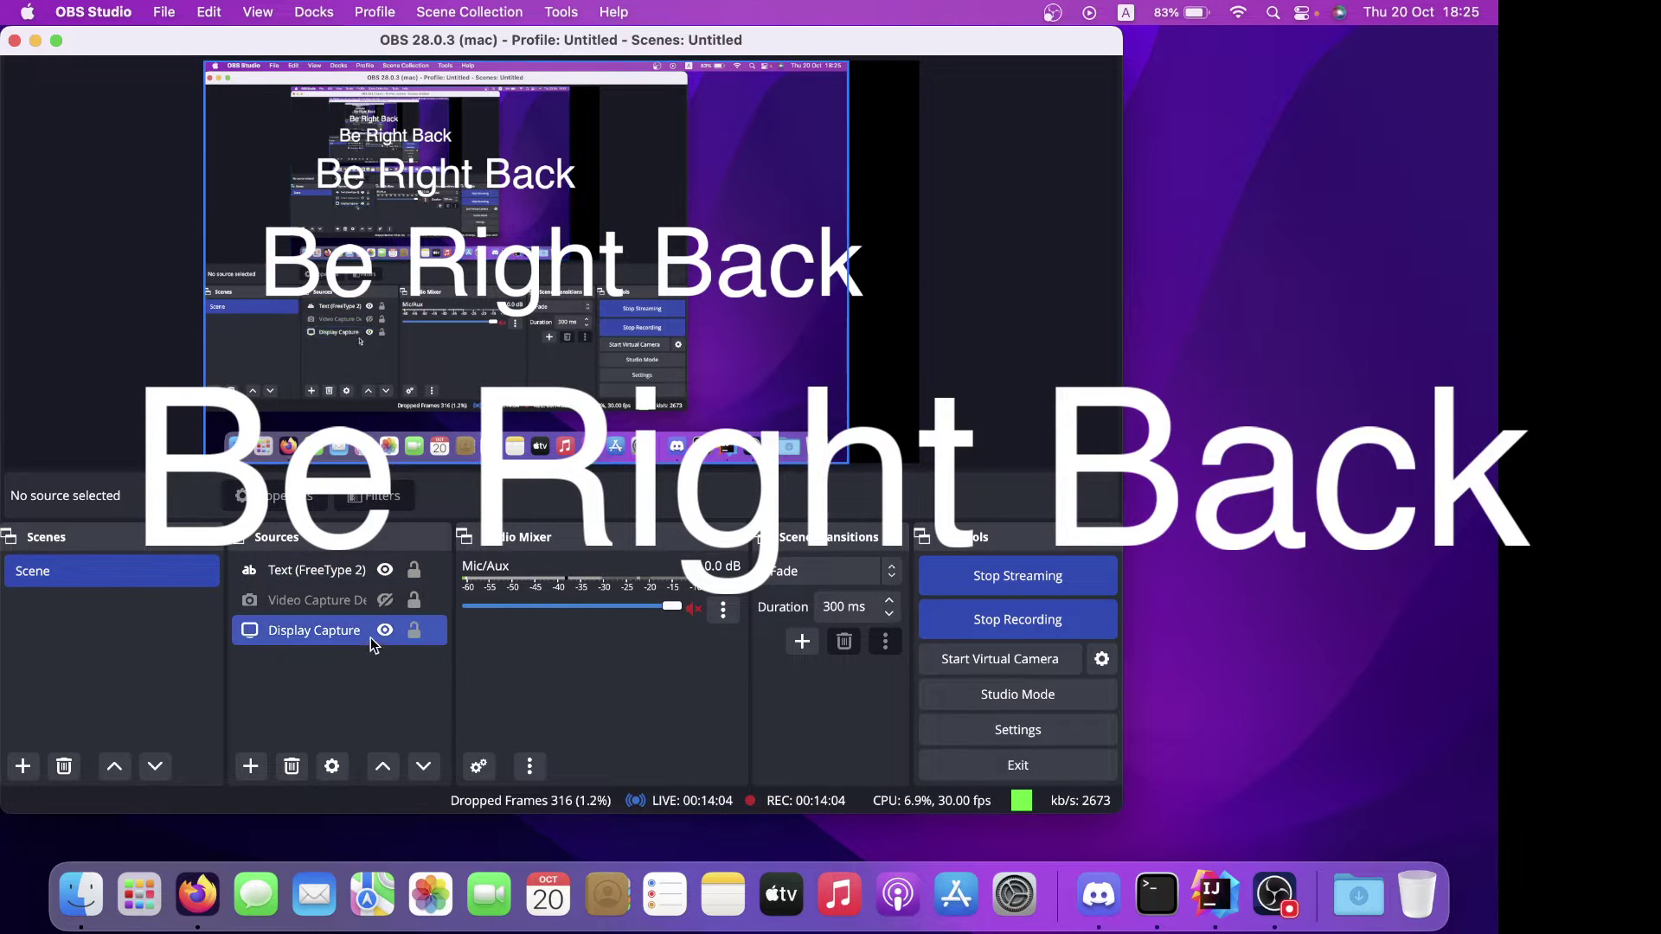
{"action": "left_click", "coordinate": [385, 629]}
{"action": "left_click", "coordinate": [384, 630]}
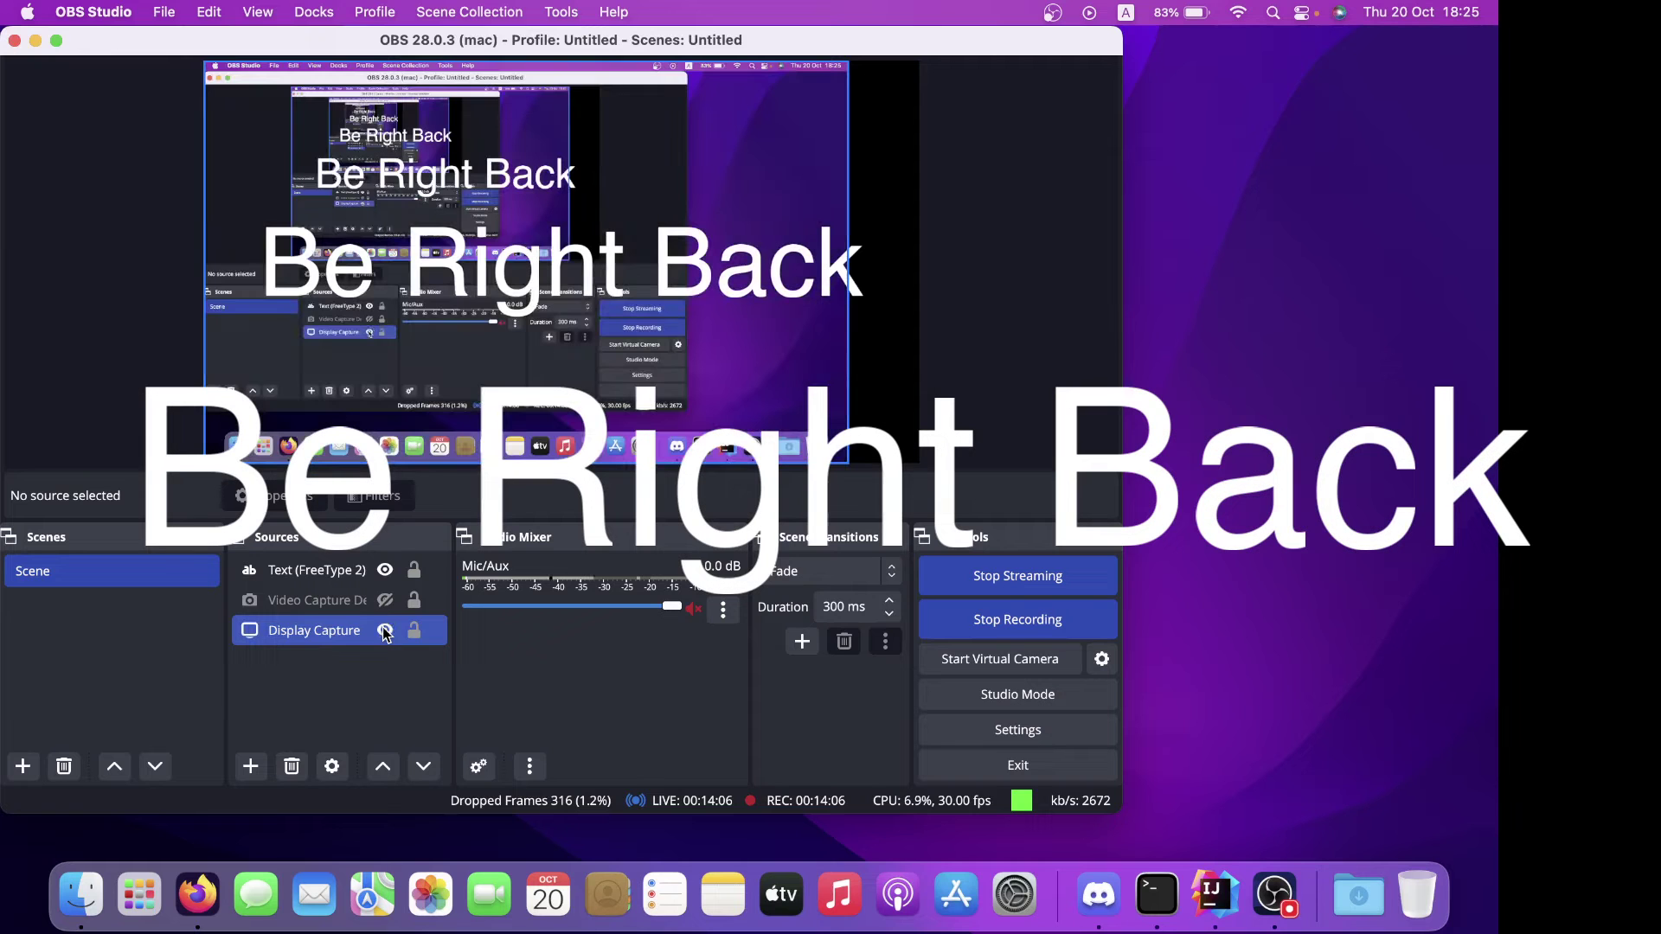
Show the webcam source again in place of the "Be Right Back" text and unmute the Mic/Aux audio.
{"action": "left_click", "coordinate": [385, 599]}
{"action": "left_click", "coordinate": [387, 571]}
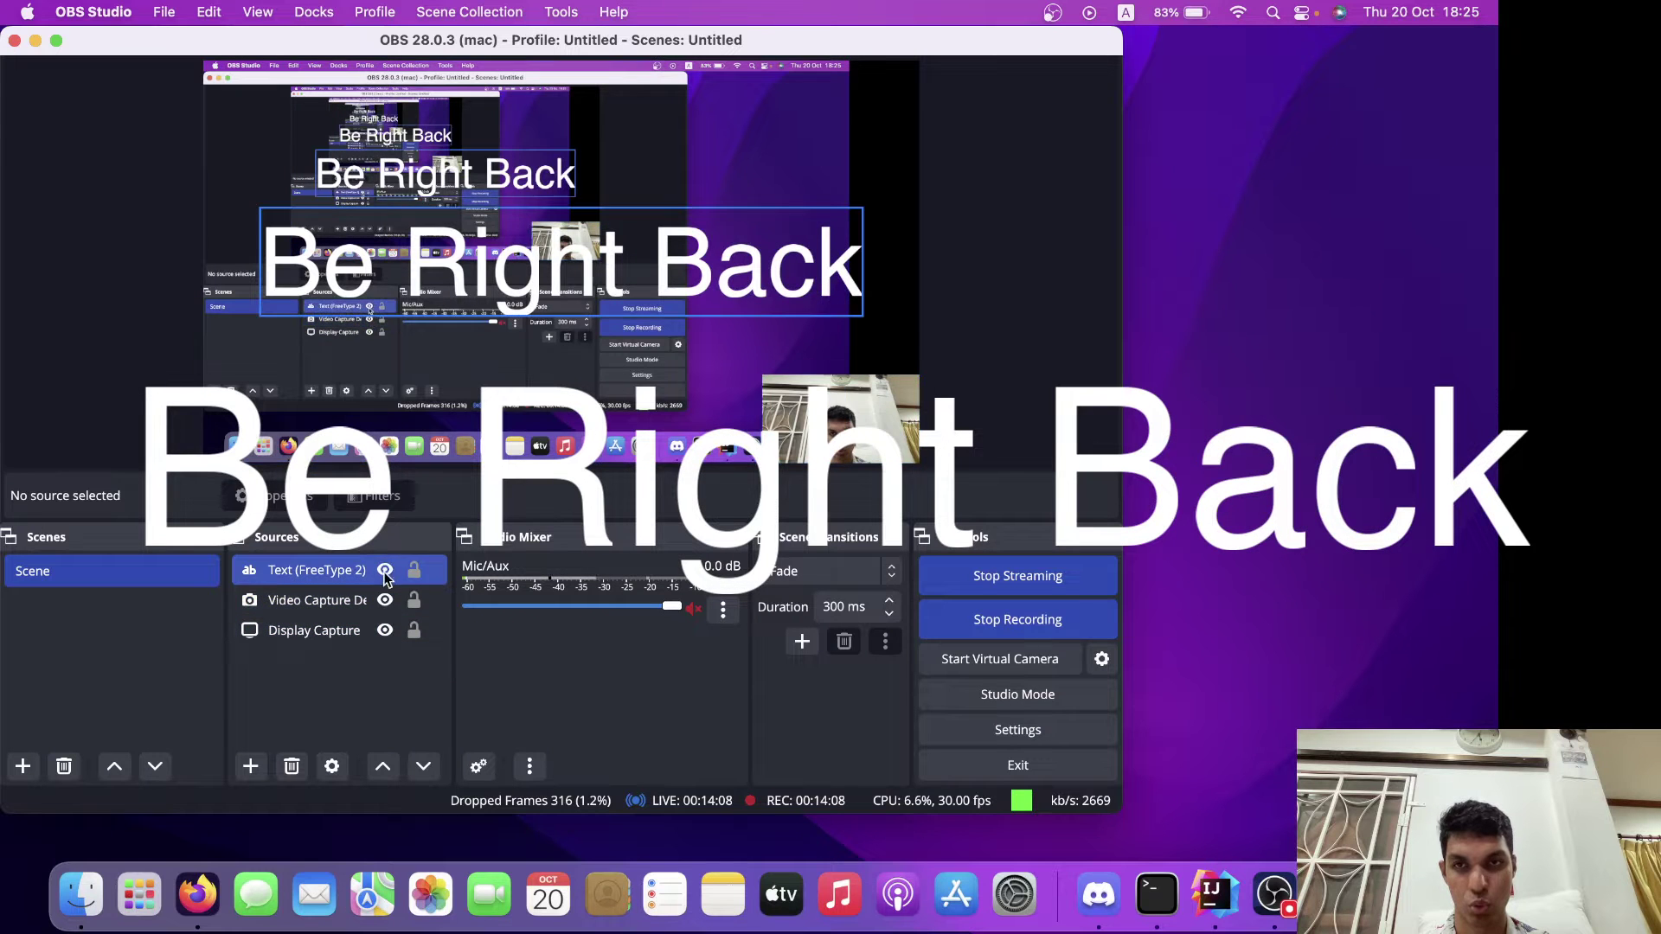
{"action": "left_click", "coordinate": [385, 570]}
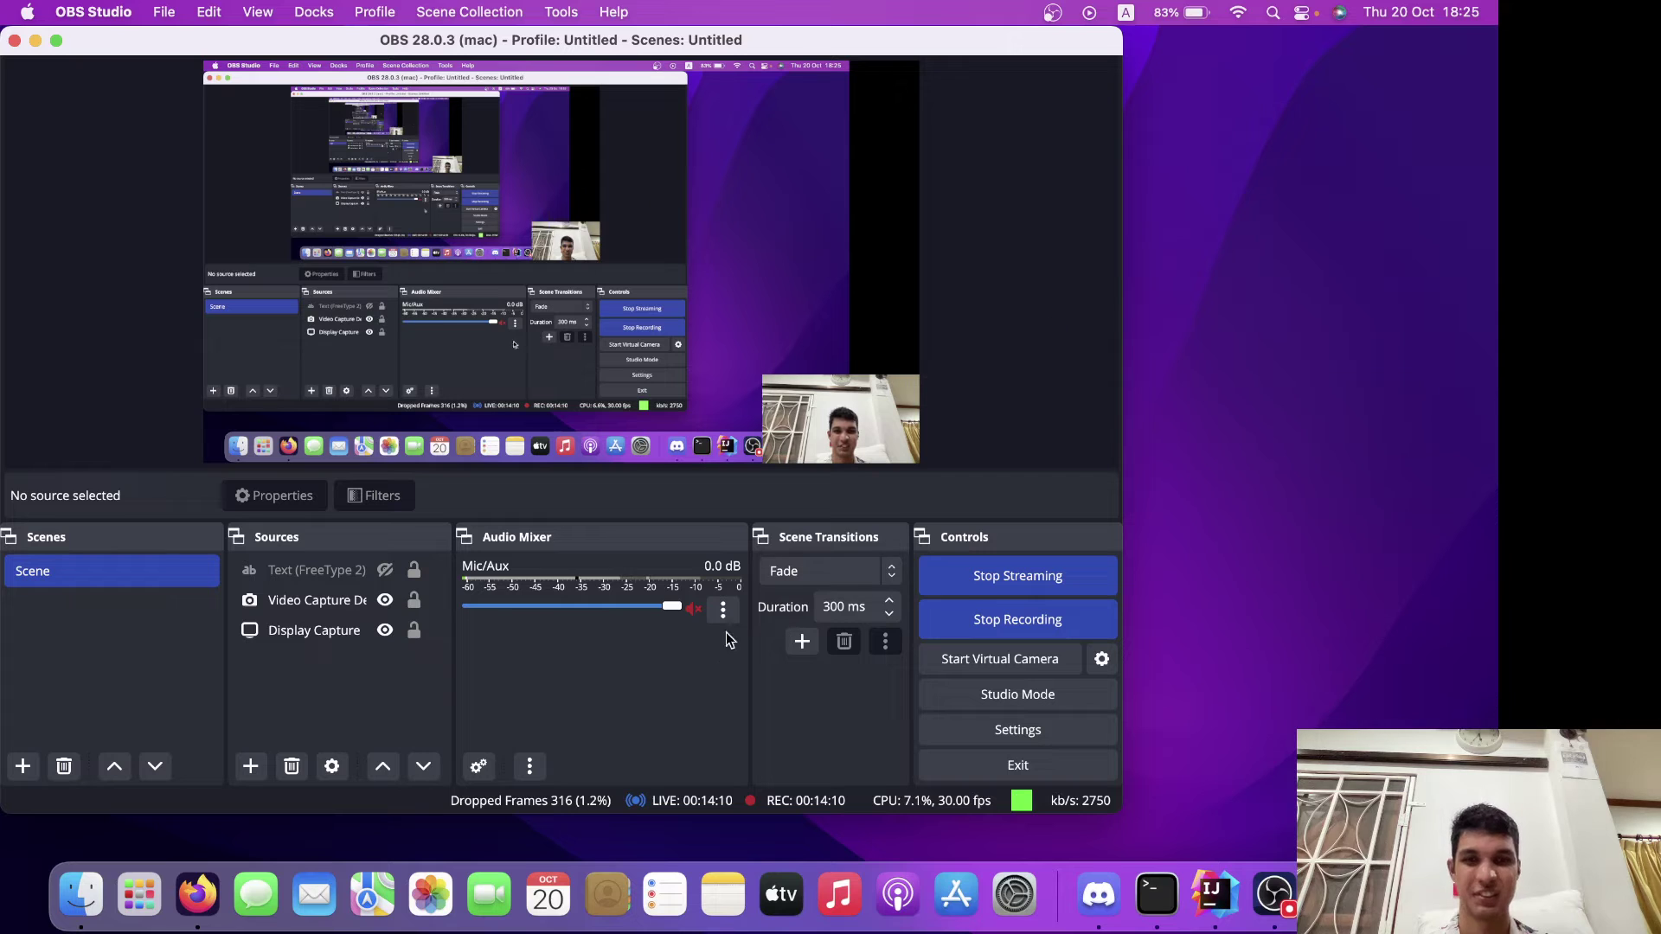
{"action": "left_click", "coordinate": [694, 609]}
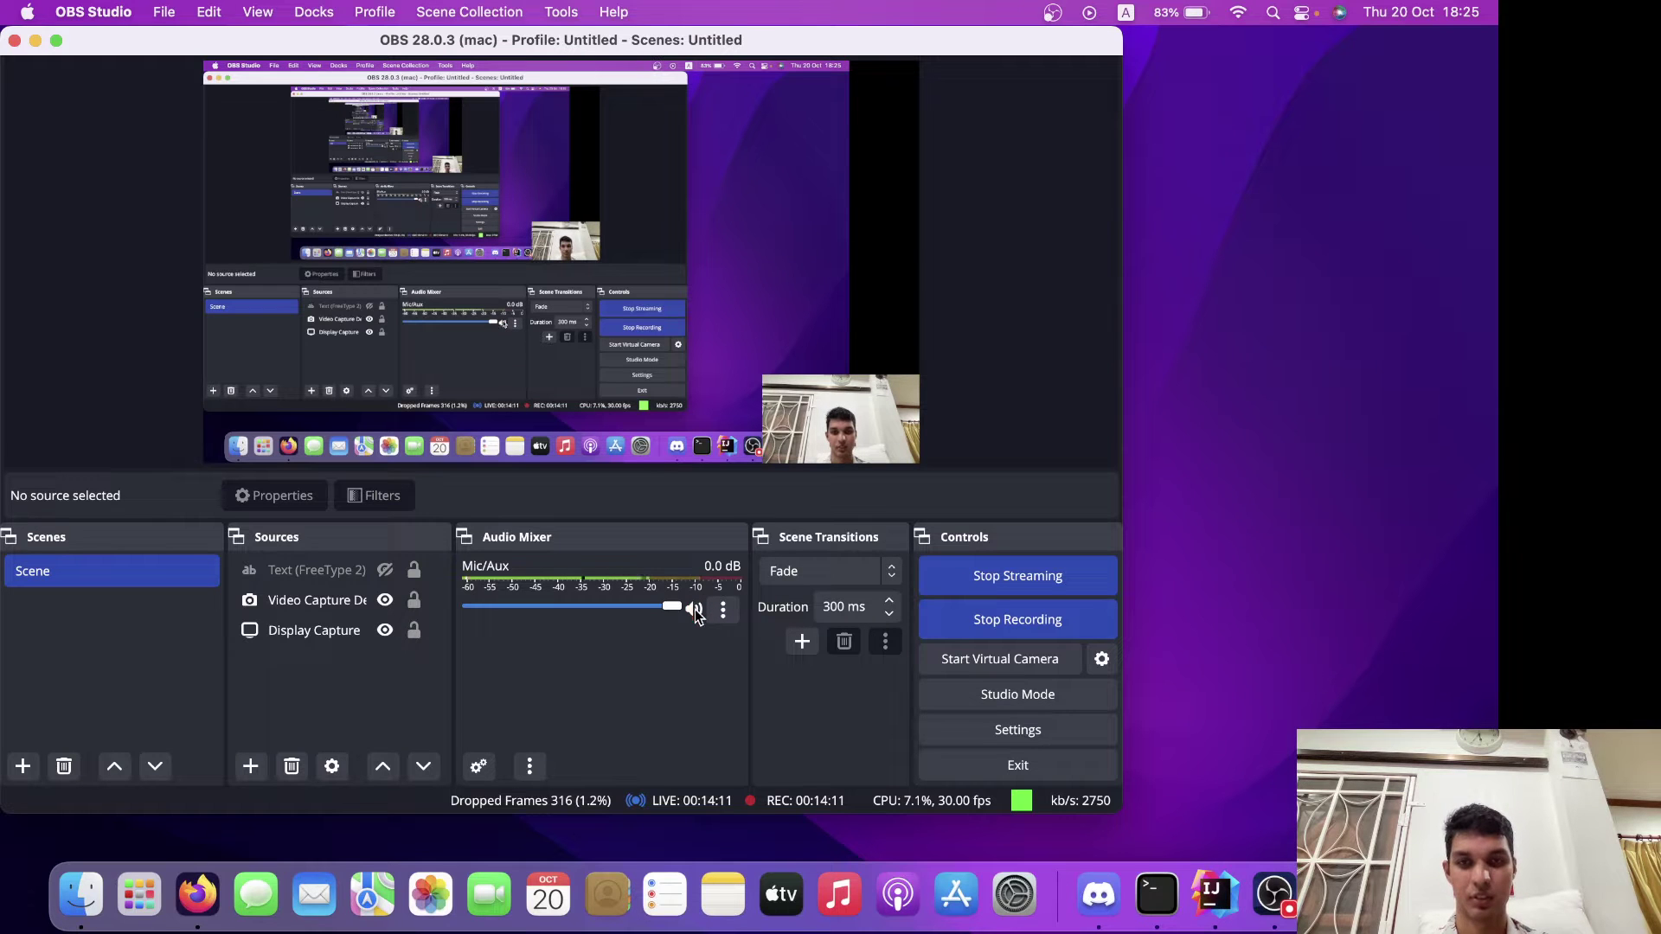
Return to the Smartsheet article in Firefox and look through the Agile Development Cycle phases down to the methodologies section.
{"action": "left_click", "coordinate": [197, 893]}
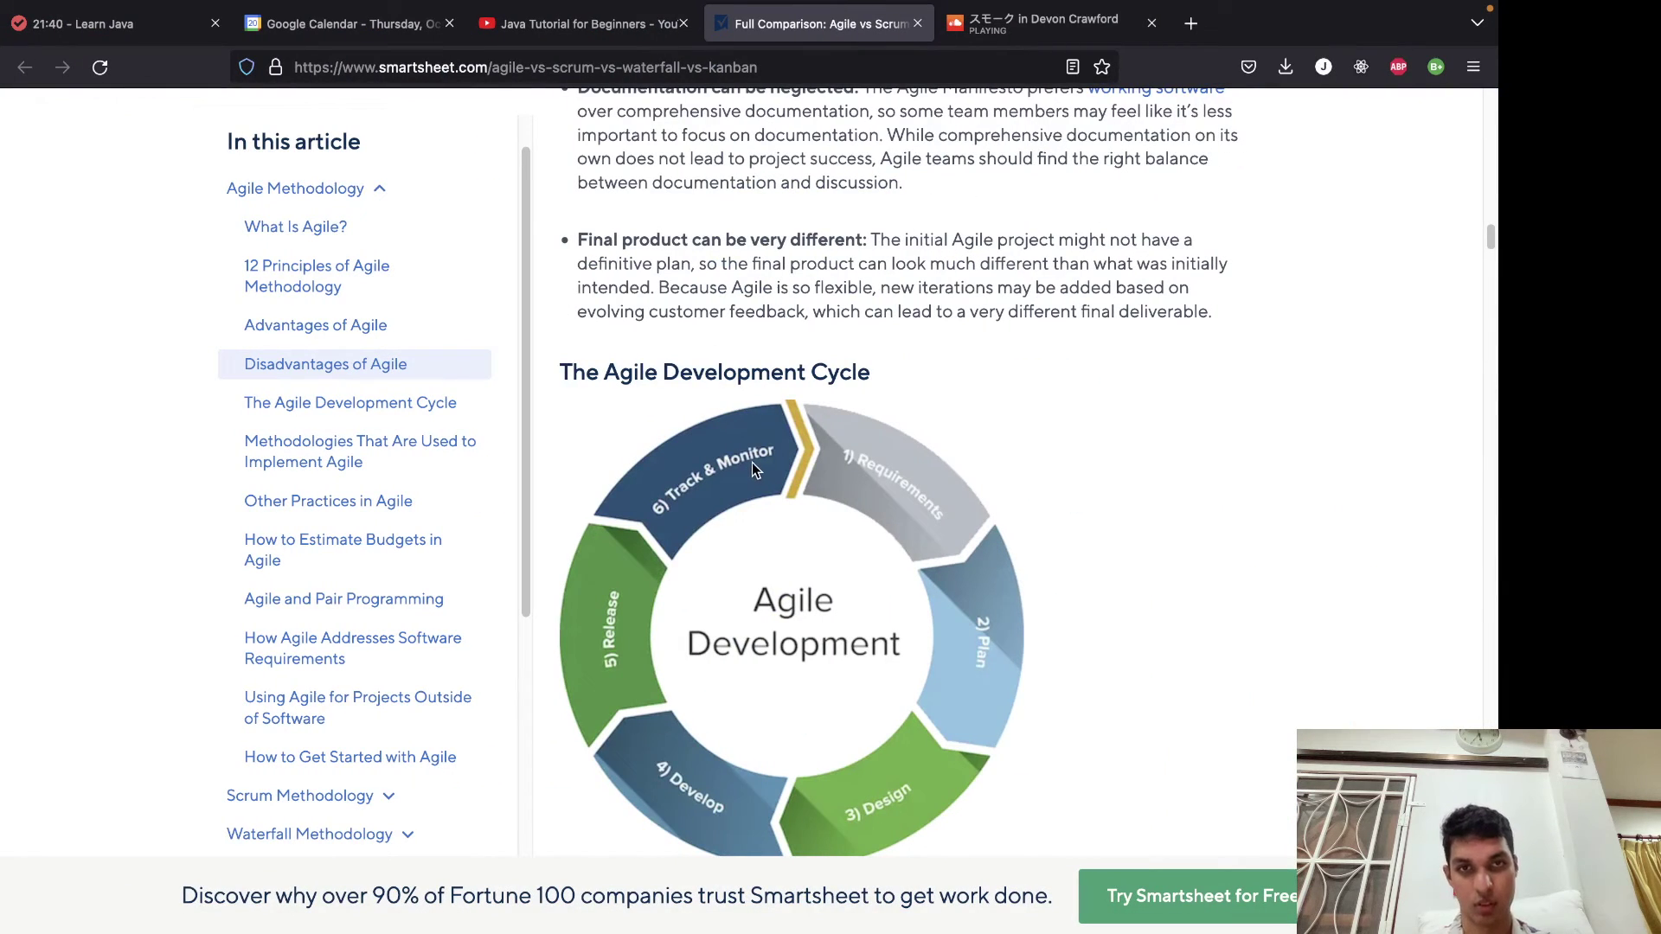
{"action": "scroll", "coordinate": [753, 462], "scroll_direction": "down", "scroll_amount": 1}
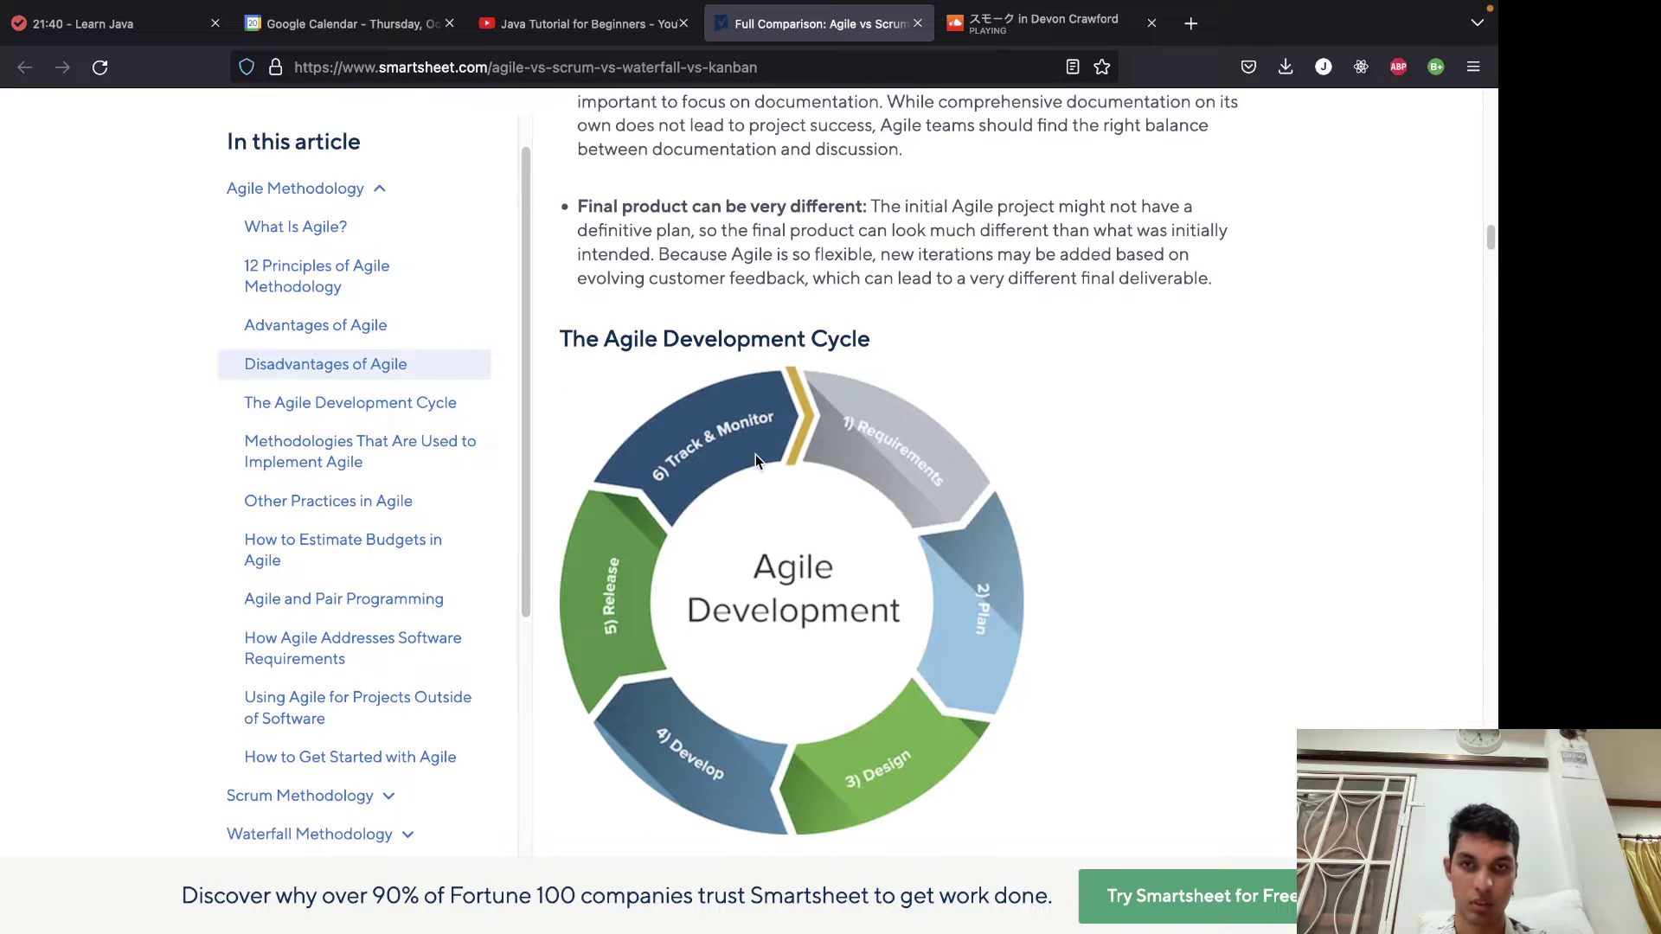
{"action": "scroll", "coordinate": [754, 455], "scroll_direction": "down", "scroll_amount": 6}
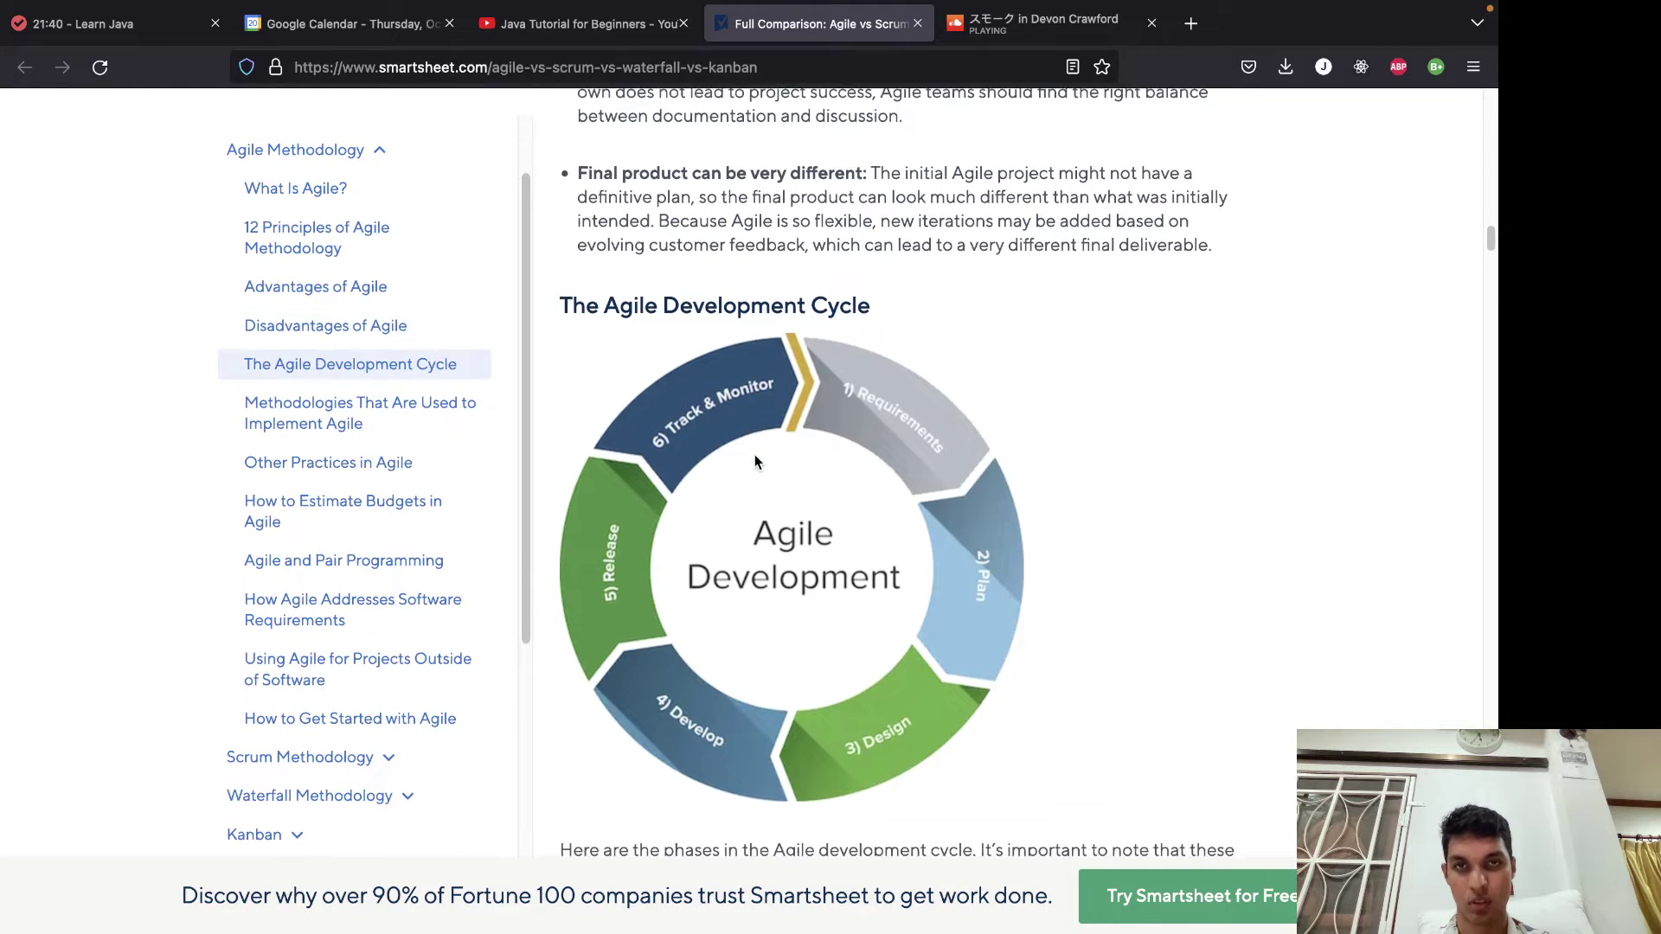
{"action": "scroll", "coordinate": [751, 462], "scroll_direction": "down", "scroll_amount": 6}
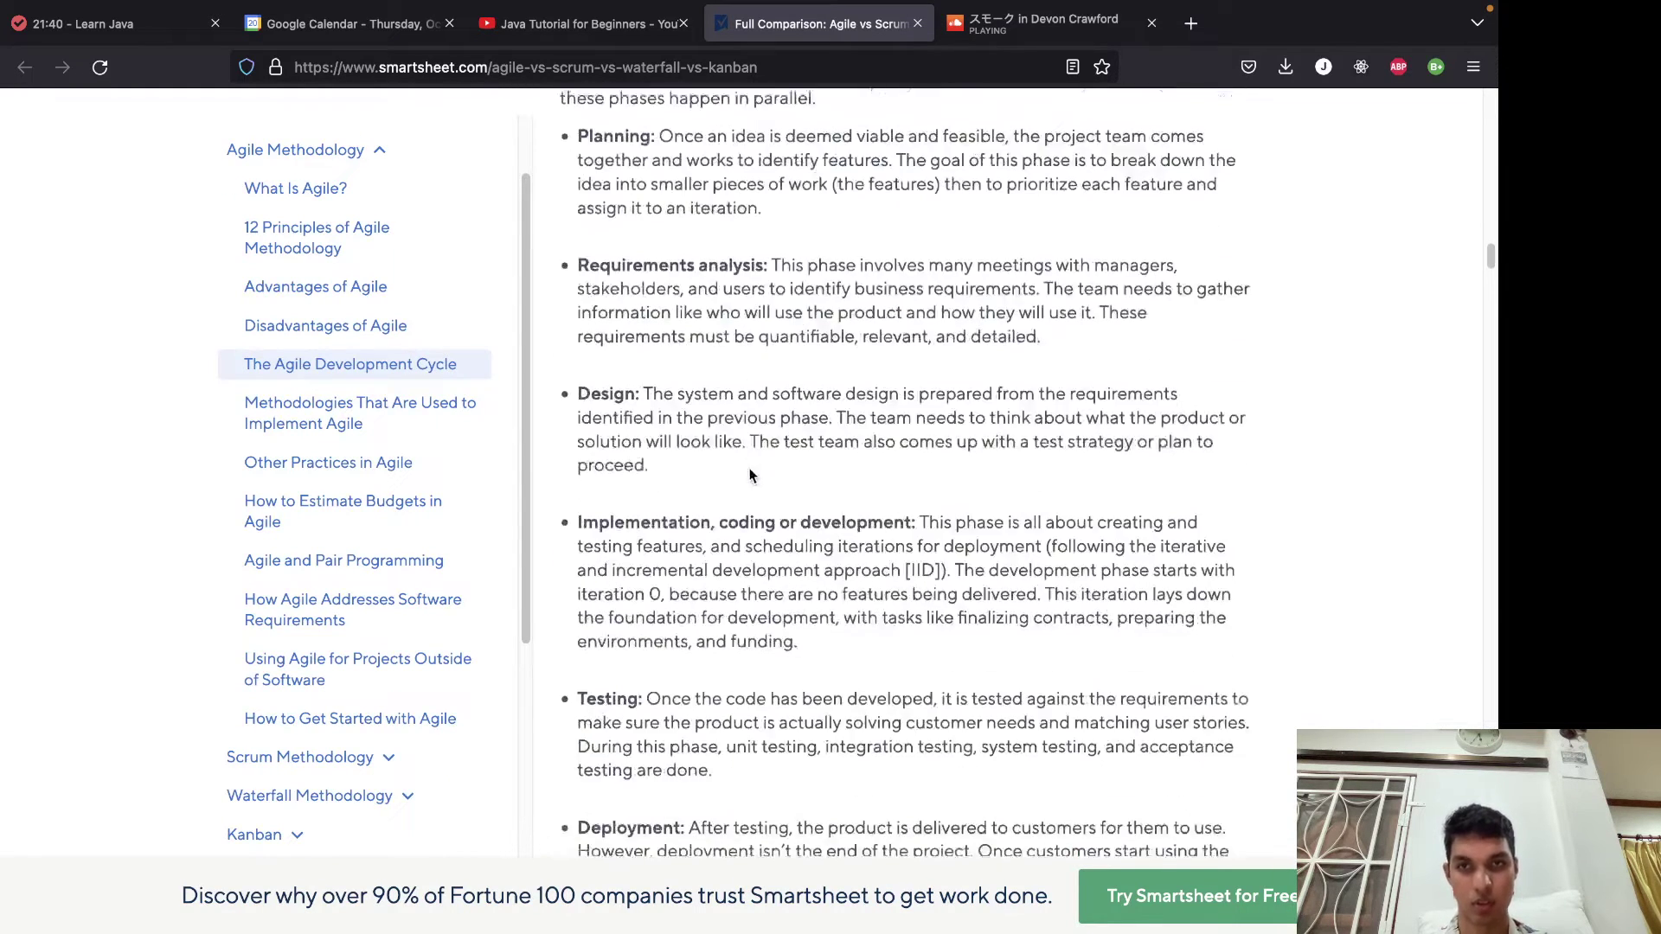
{"action": "scroll", "coordinate": [747, 473], "scroll_direction": "down", "scroll_amount": 3}
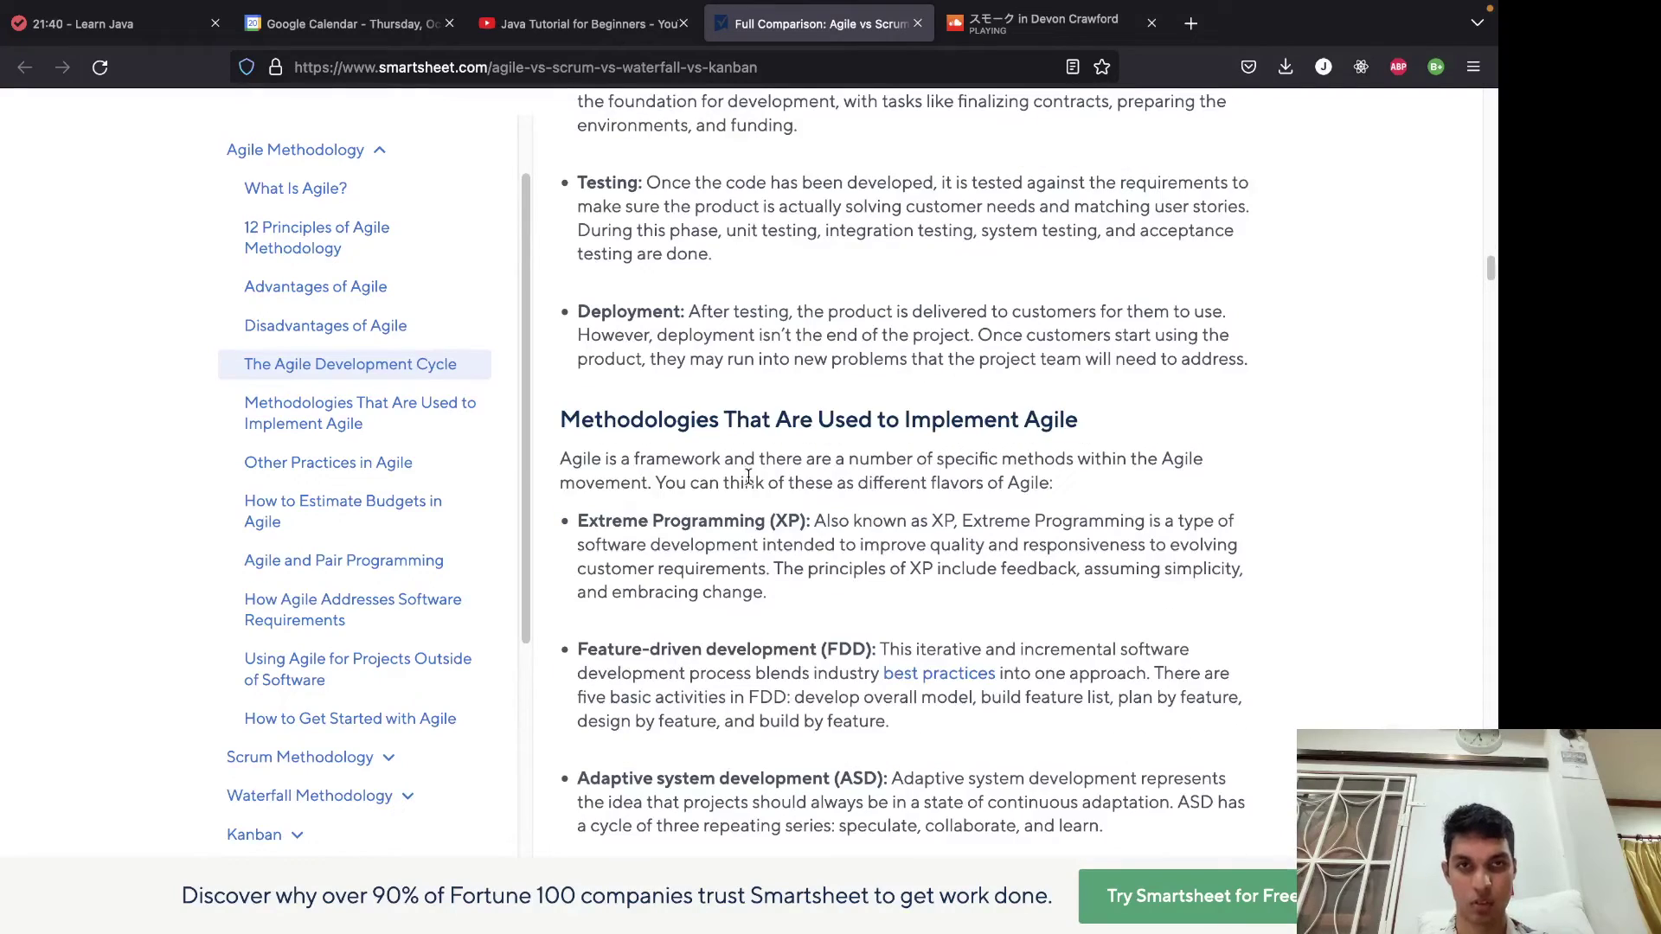
{"action": "scroll", "coordinate": [747, 479], "scroll_direction": "down", "scroll_amount": 1}
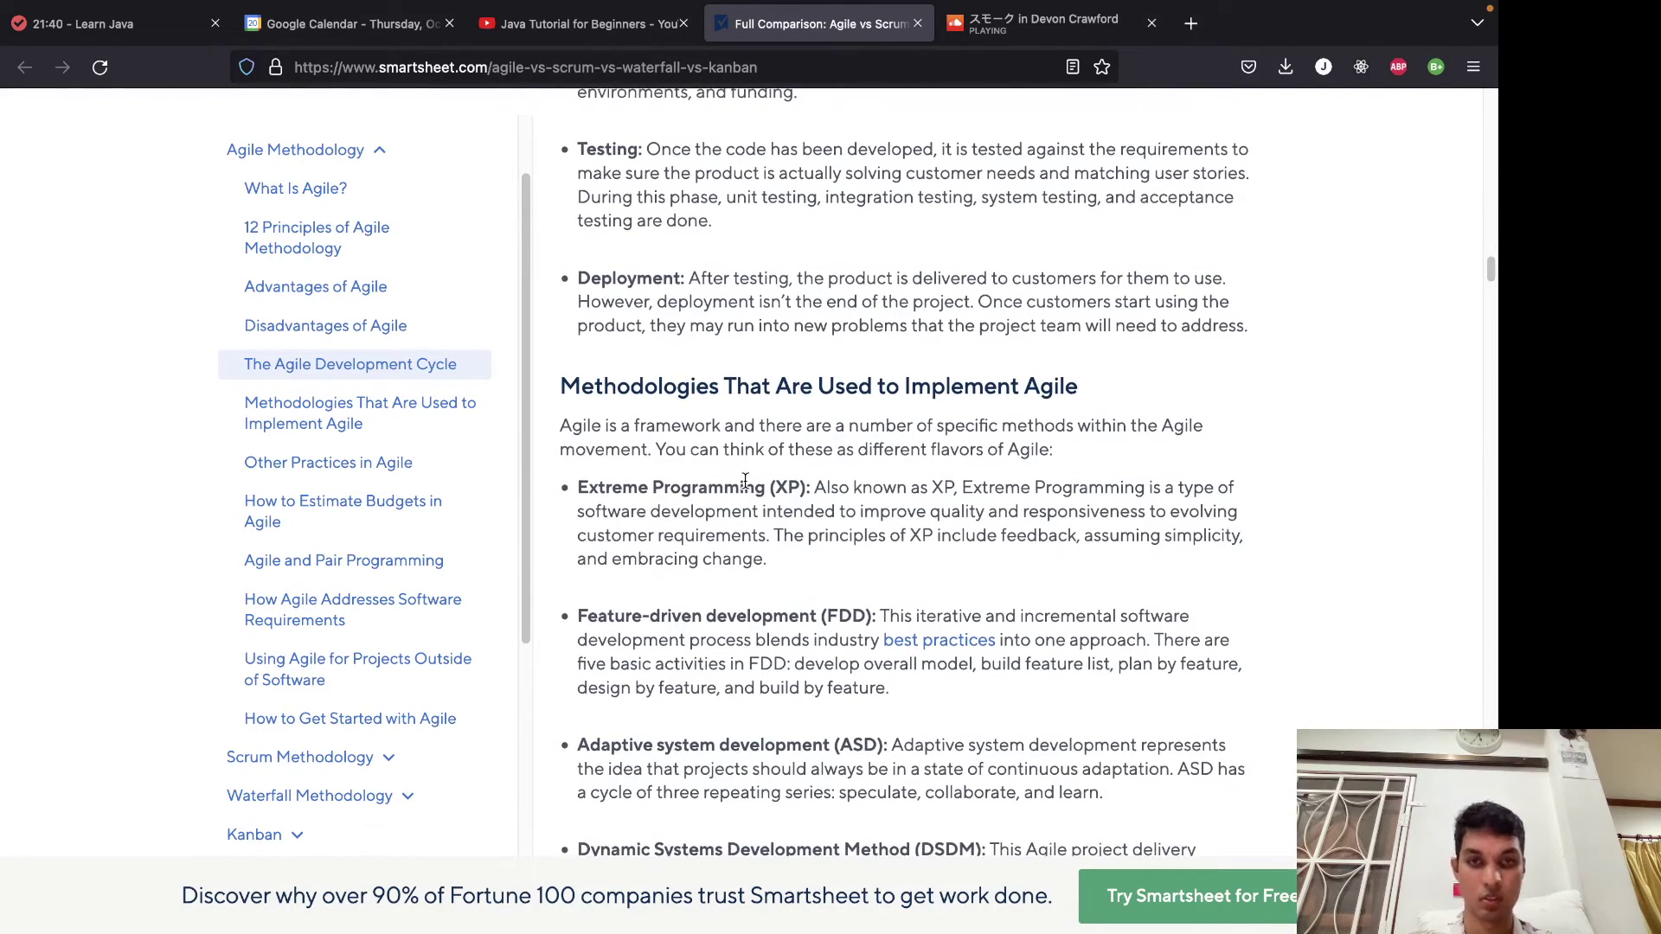
Check the volume of the SoundCloud playlist and return to the Smartsheet article.
{"action": "left_click", "coordinate": [1004, 23]}
{"action": "mouse_move", "coordinate": [985, 912]}
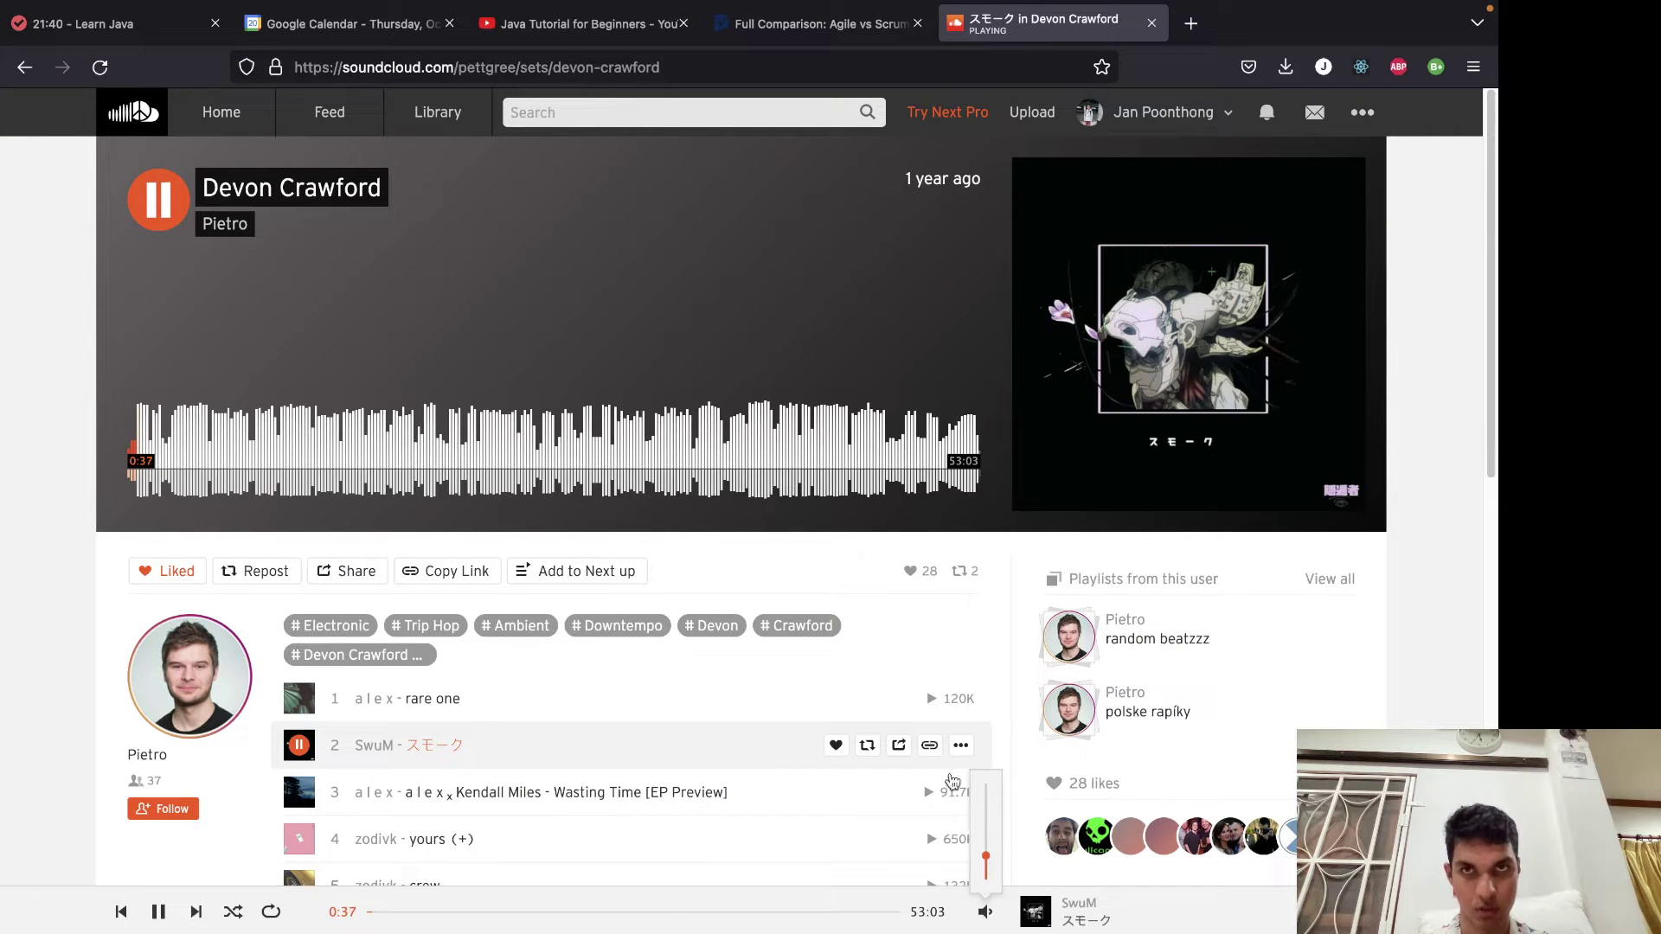
{"action": "left_click", "coordinate": [811, 26]}
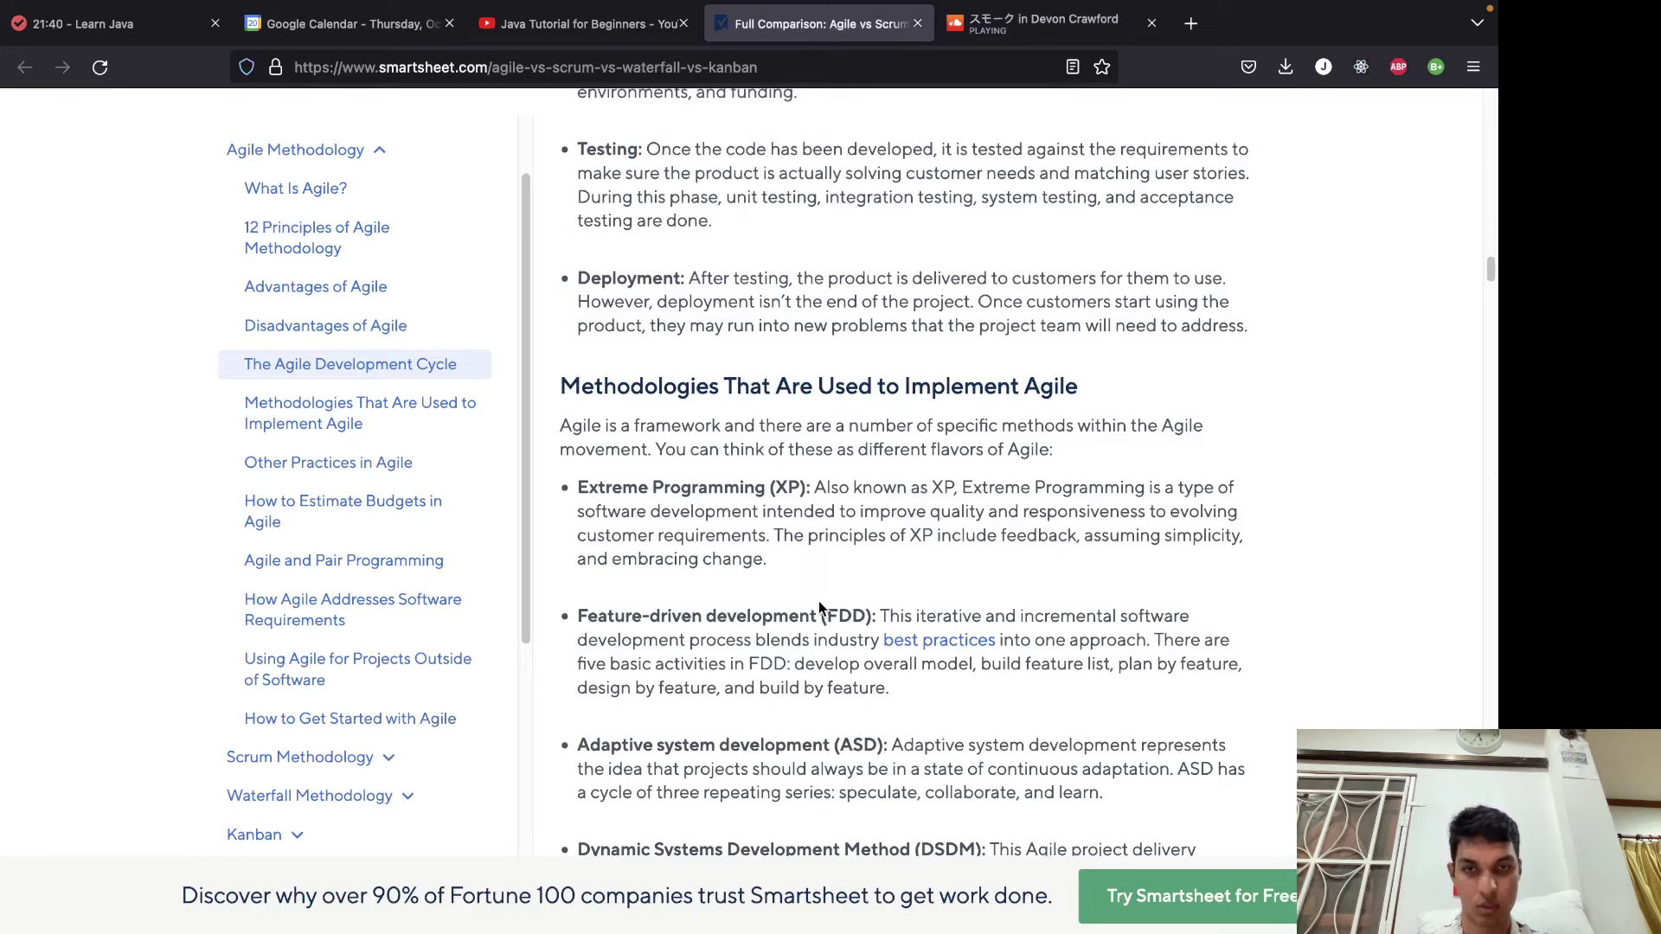
Skim the methodologies used to implement Agile and the Other Practices in Agile, continuing to How to Get Started with Agile.
{"action": "scroll", "coordinate": [819, 599], "scroll_direction": "down", "scroll_amount": 1}
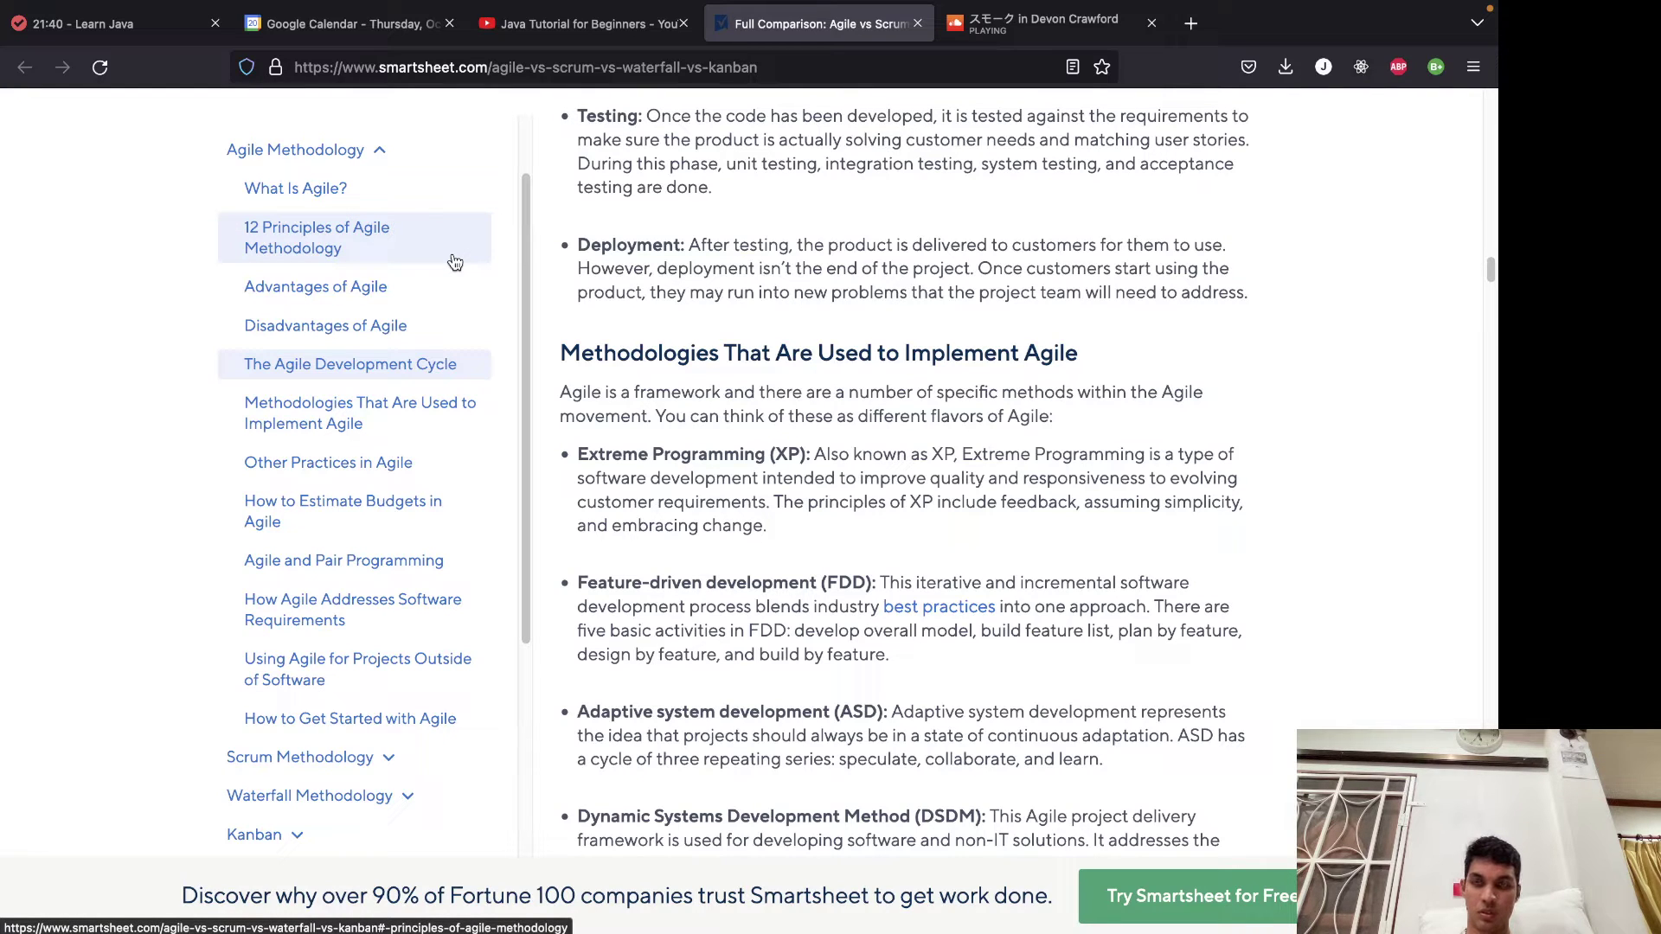
{"action": "scroll", "coordinate": [563, 437], "scroll_direction": "down", "scroll_amount": 3}
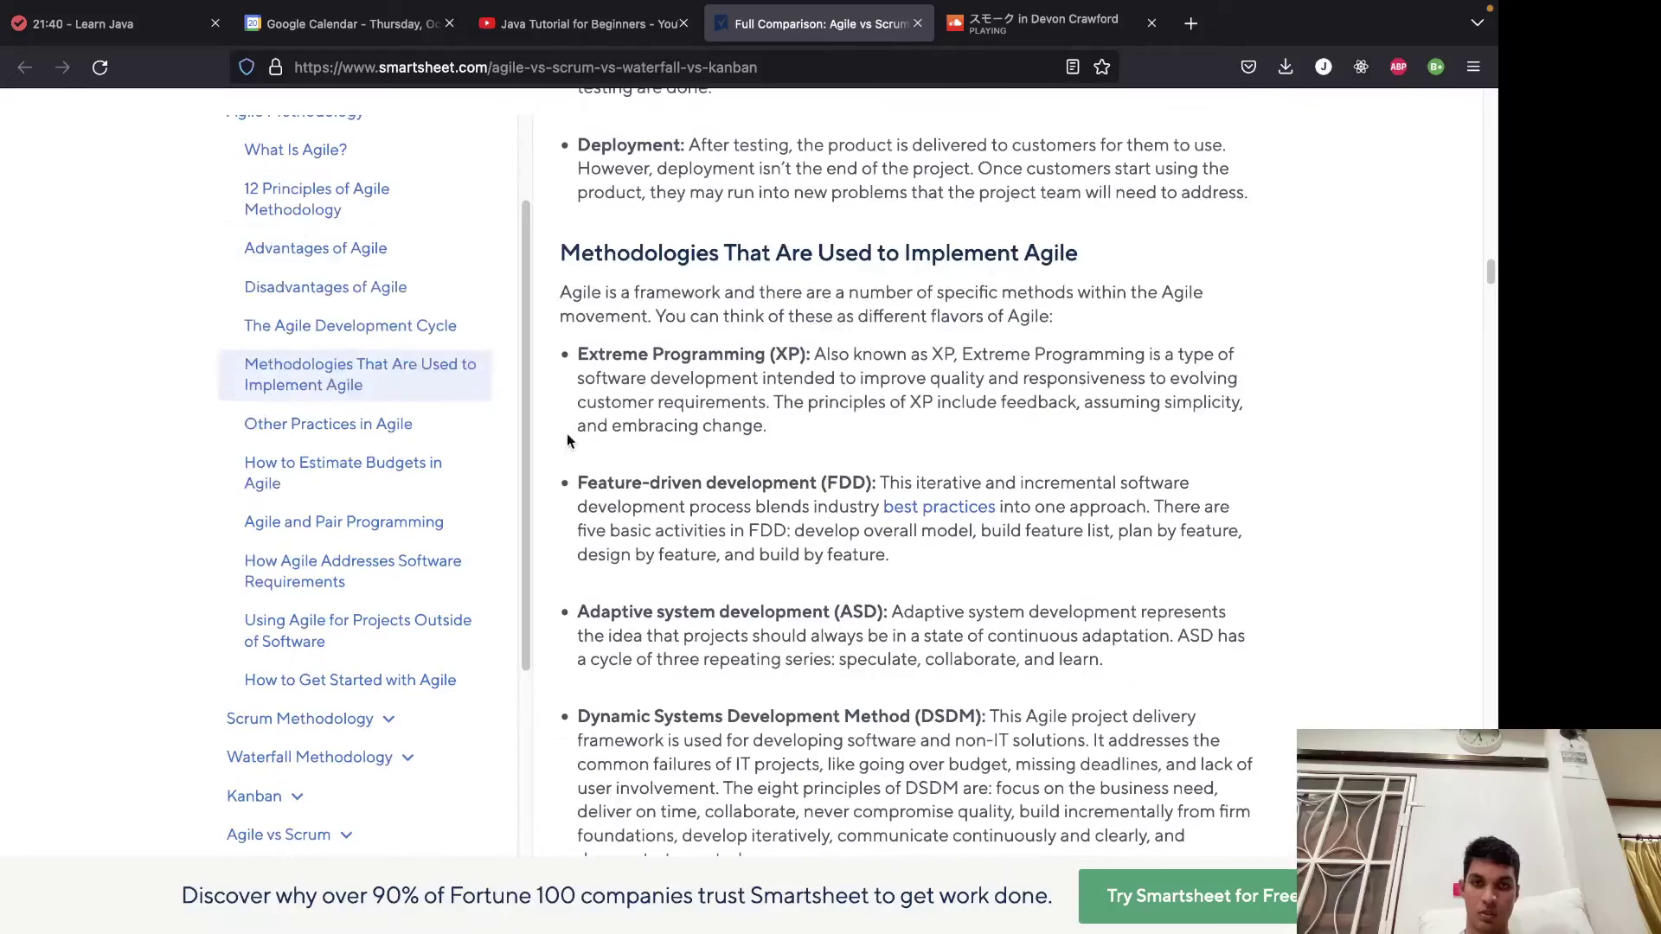
{"action": "scroll", "coordinate": [554, 423], "scroll_direction": "down", "scroll_amount": 8}
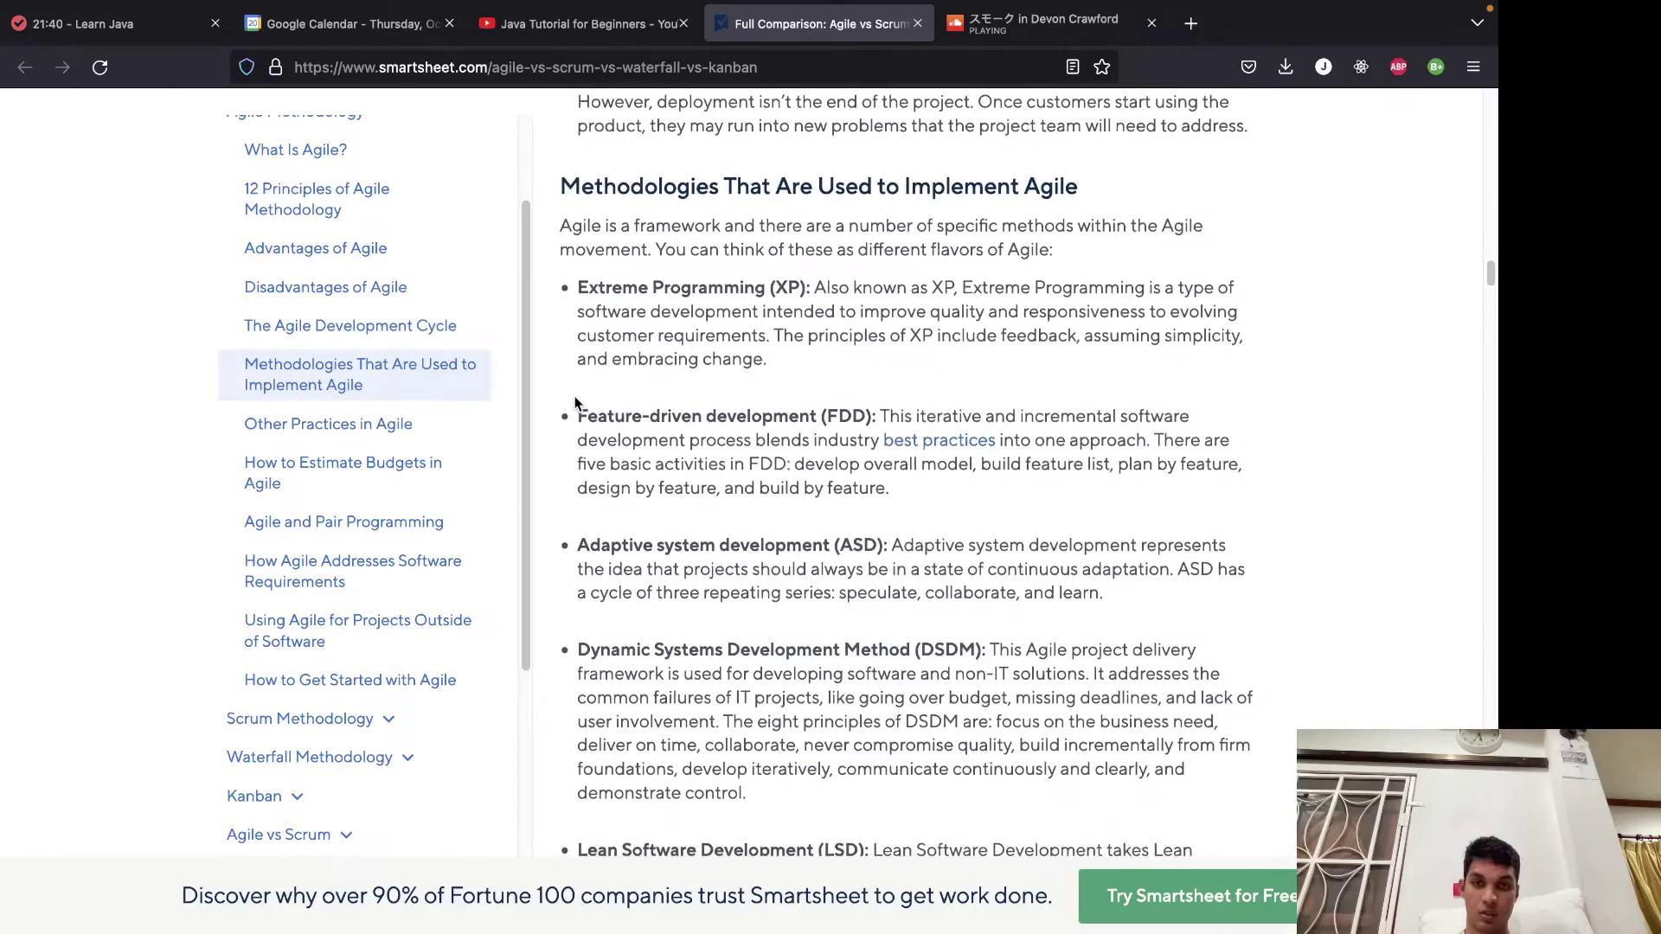
{"action": "scroll", "coordinate": [571, 388], "scroll_direction": "down", "scroll_amount": 15}
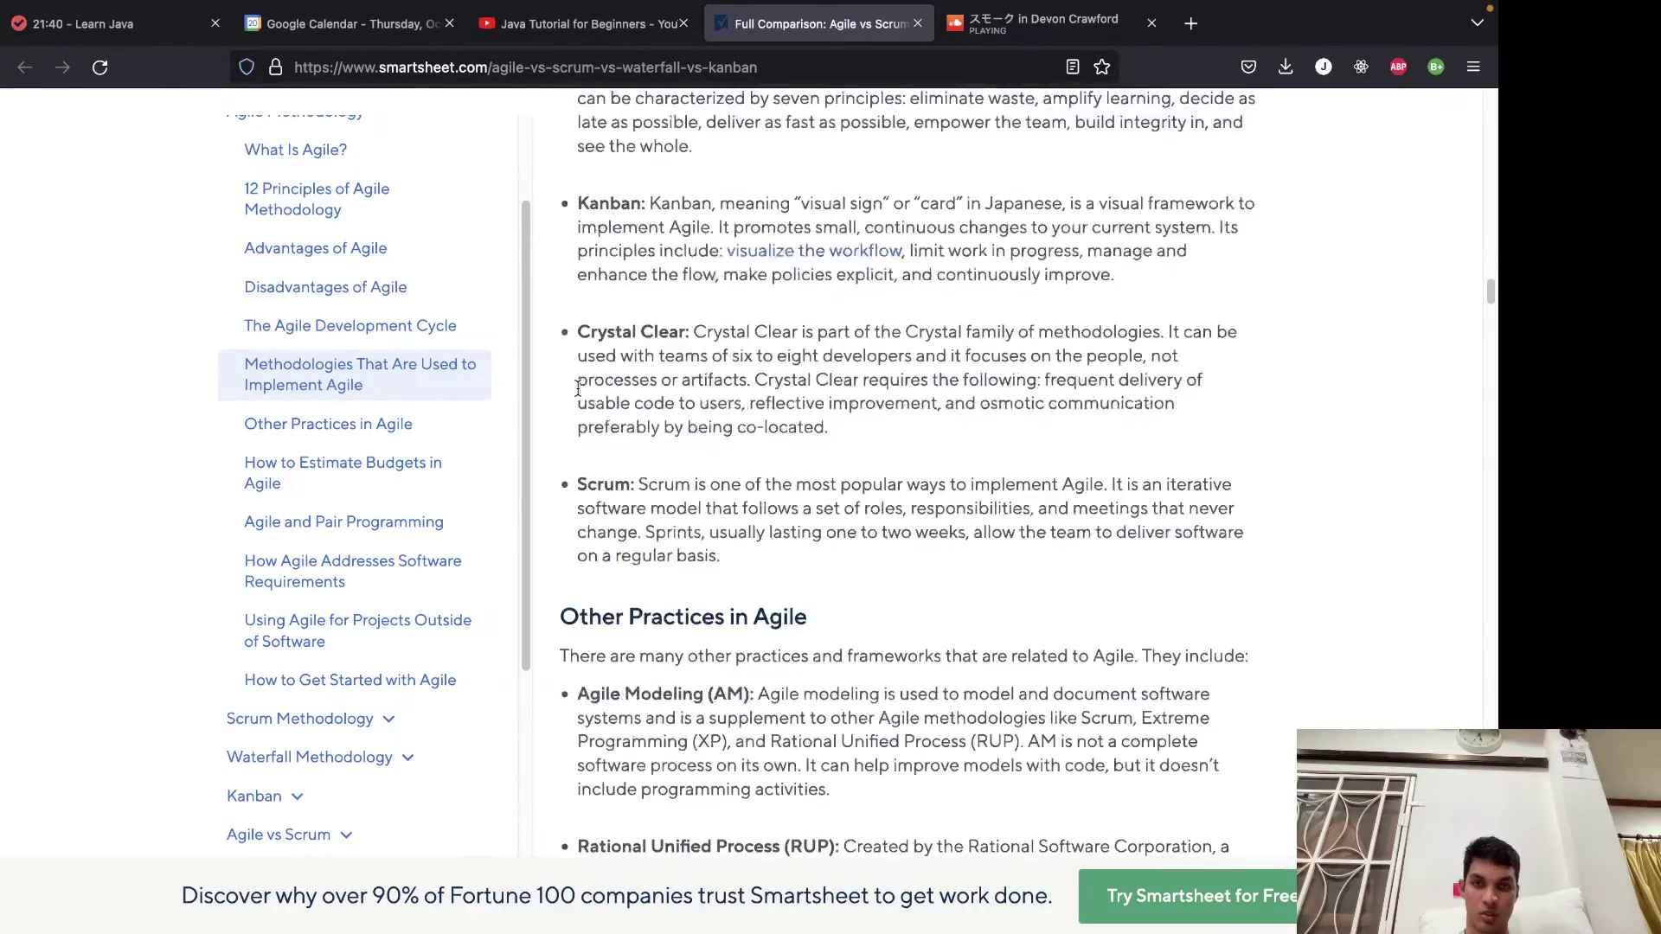
{"action": "scroll", "coordinate": [571, 385], "scroll_direction": "down", "scroll_amount": 20}
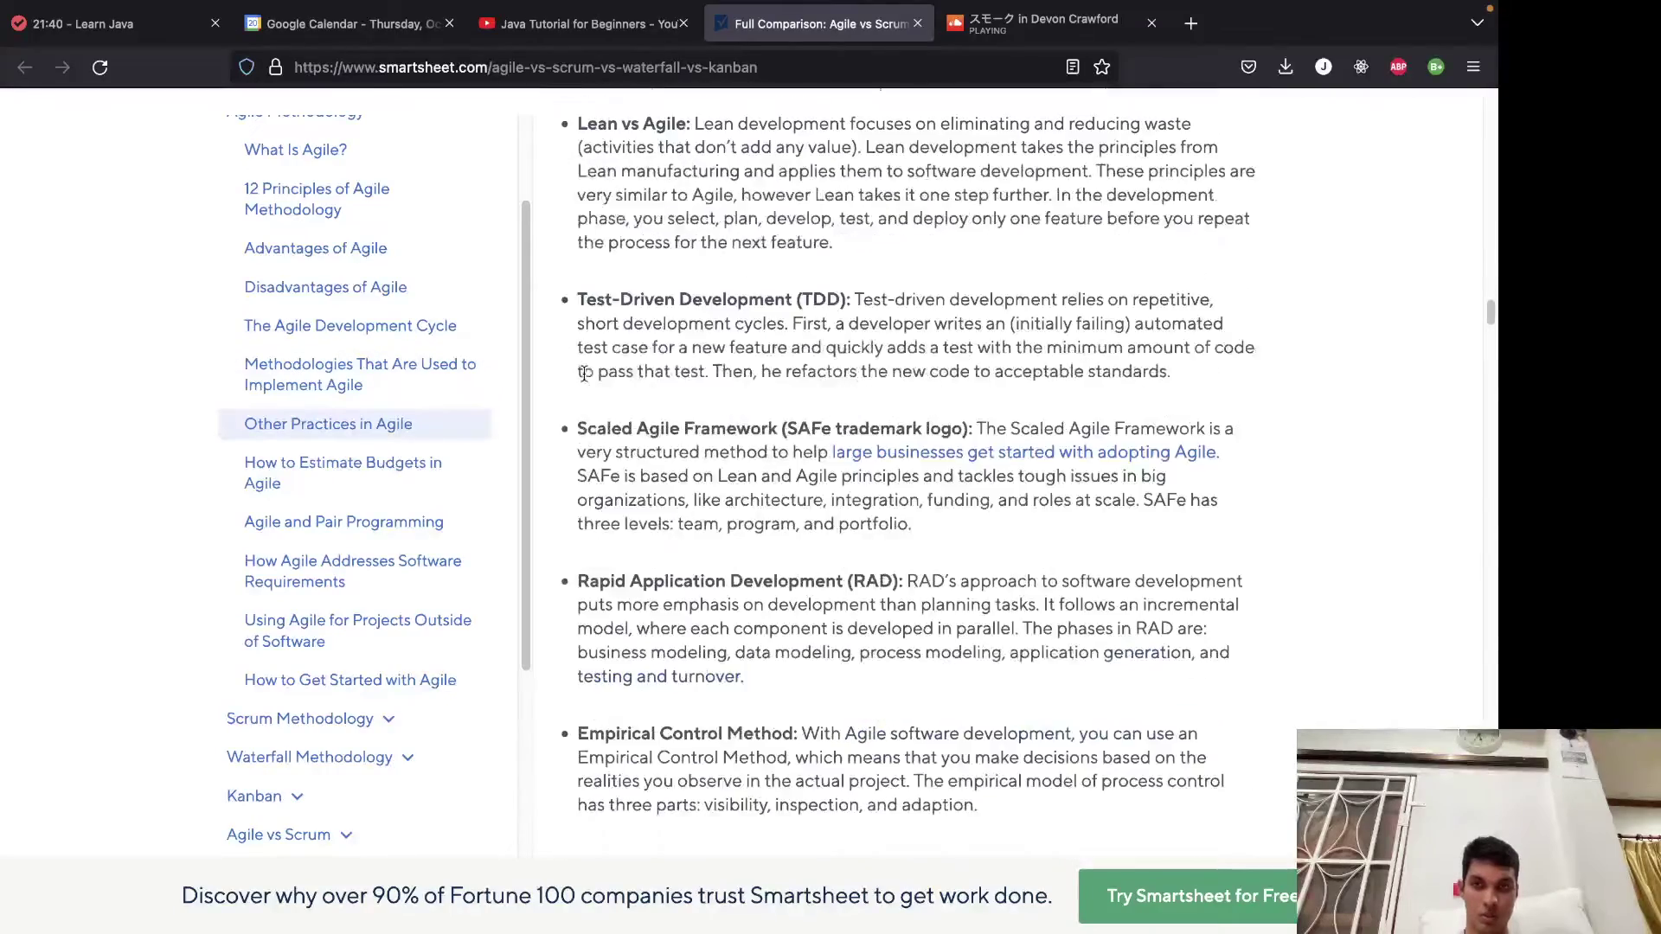
{"action": "scroll", "coordinate": [586, 390], "scroll_direction": "down", "scroll_amount": 20}
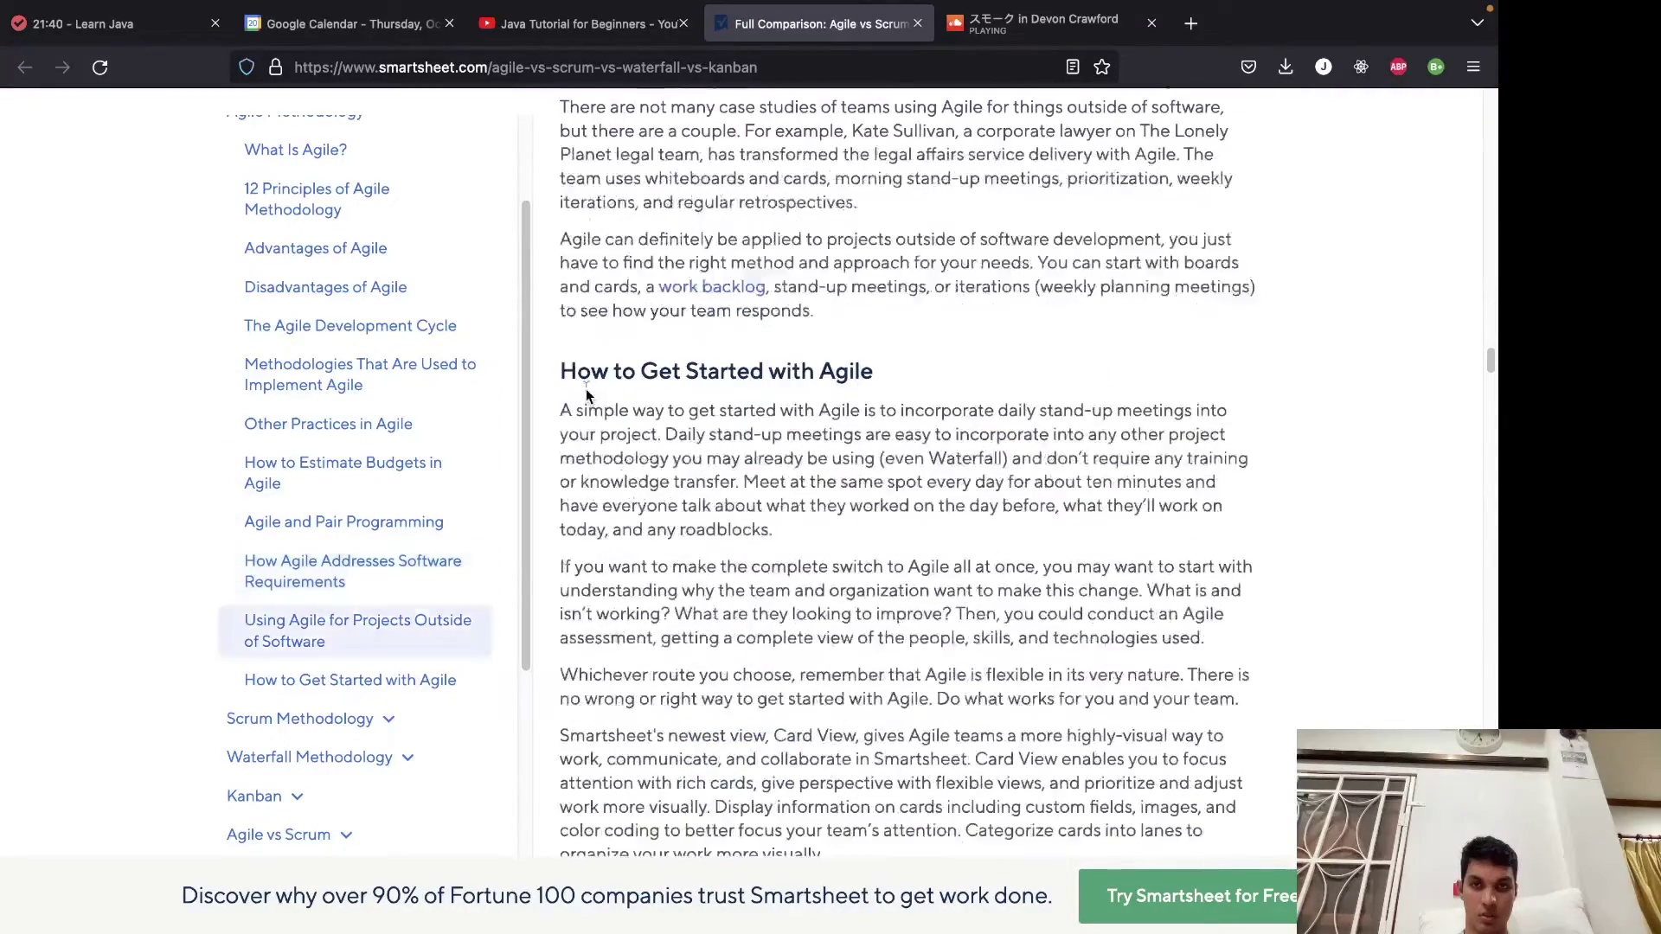
Go back to the budget estimation and pair programming text and review how Agile addresses software requirements.
{"action": "scroll", "coordinate": [585, 390], "scroll_direction": "up", "scroll_amount": 6}
{"action": "scroll", "coordinate": [584, 391], "scroll_direction": "up", "scroll_amount": 18}
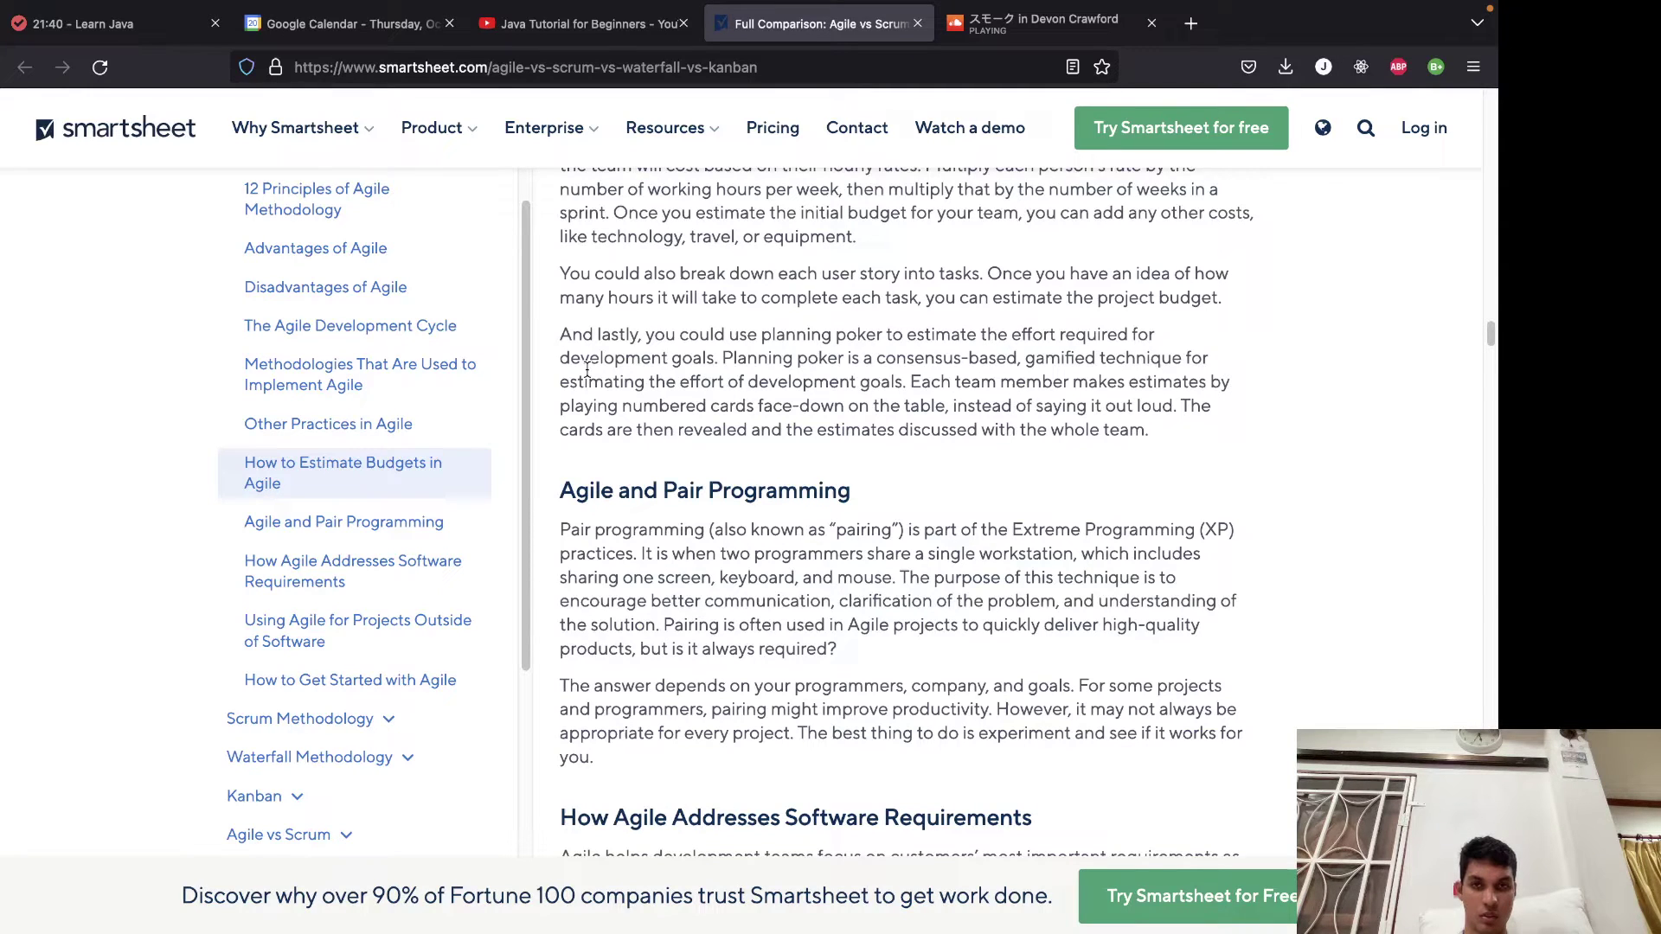
{"action": "scroll", "coordinate": [587, 370], "scroll_direction": "down", "scroll_amount": 15}
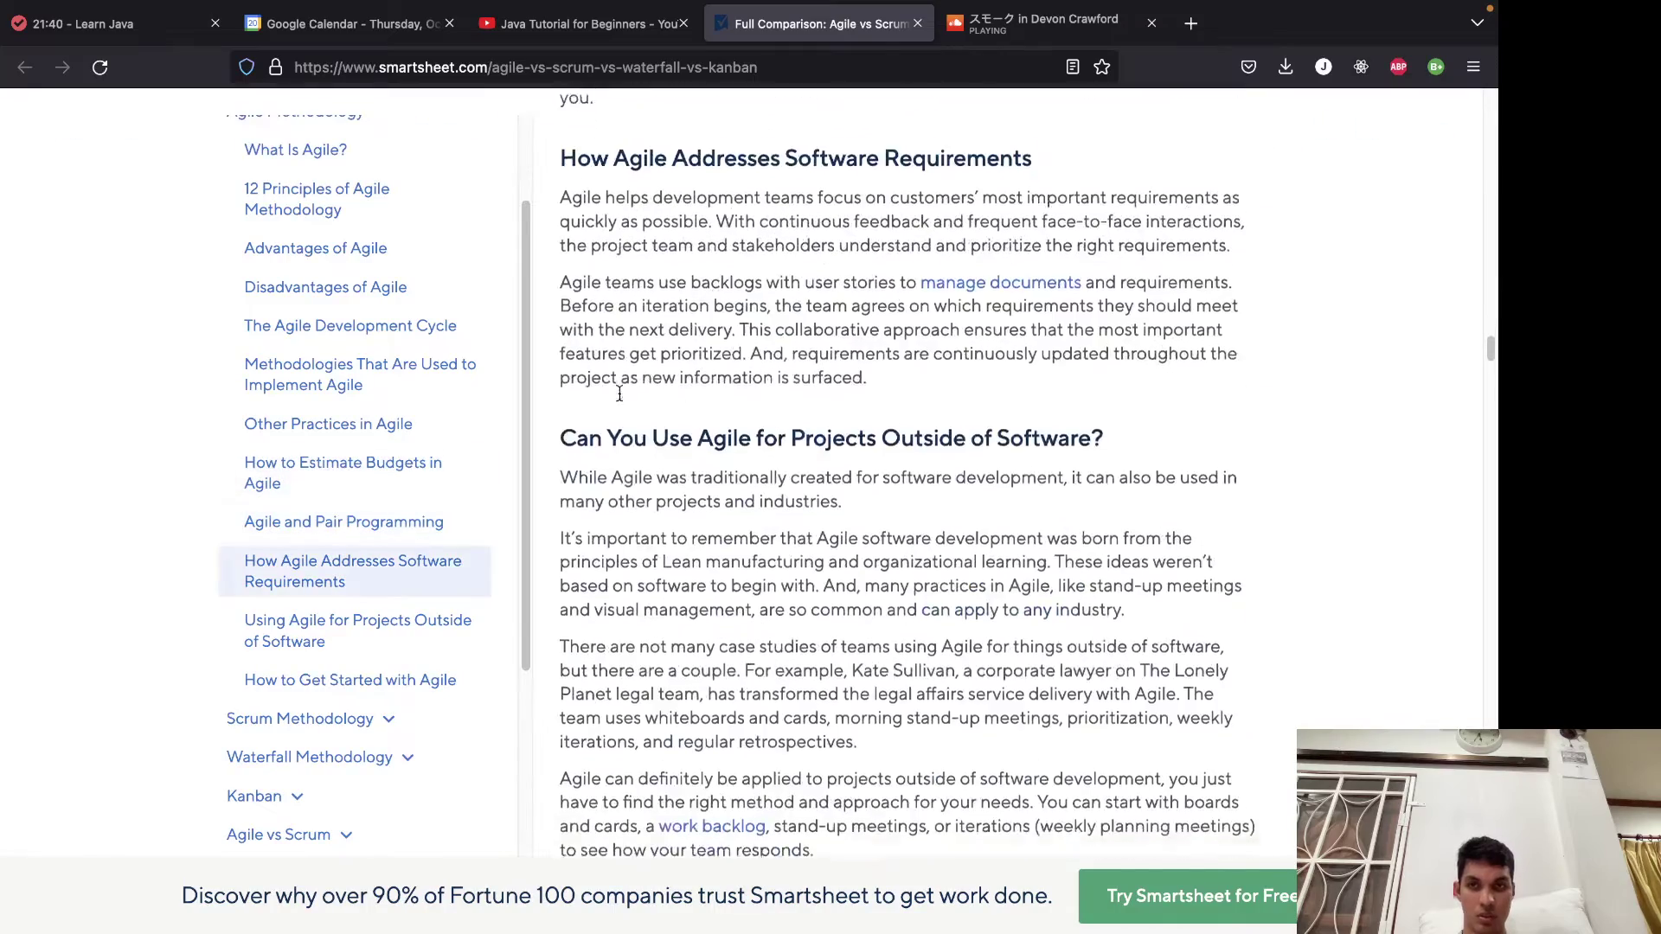
Move past How to Get Started with Agile and jump to the article's Scrum Methodology section.
{"action": "scroll", "coordinate": [598, 420], "scroll_direction": "down", "scroll_amount": 3}
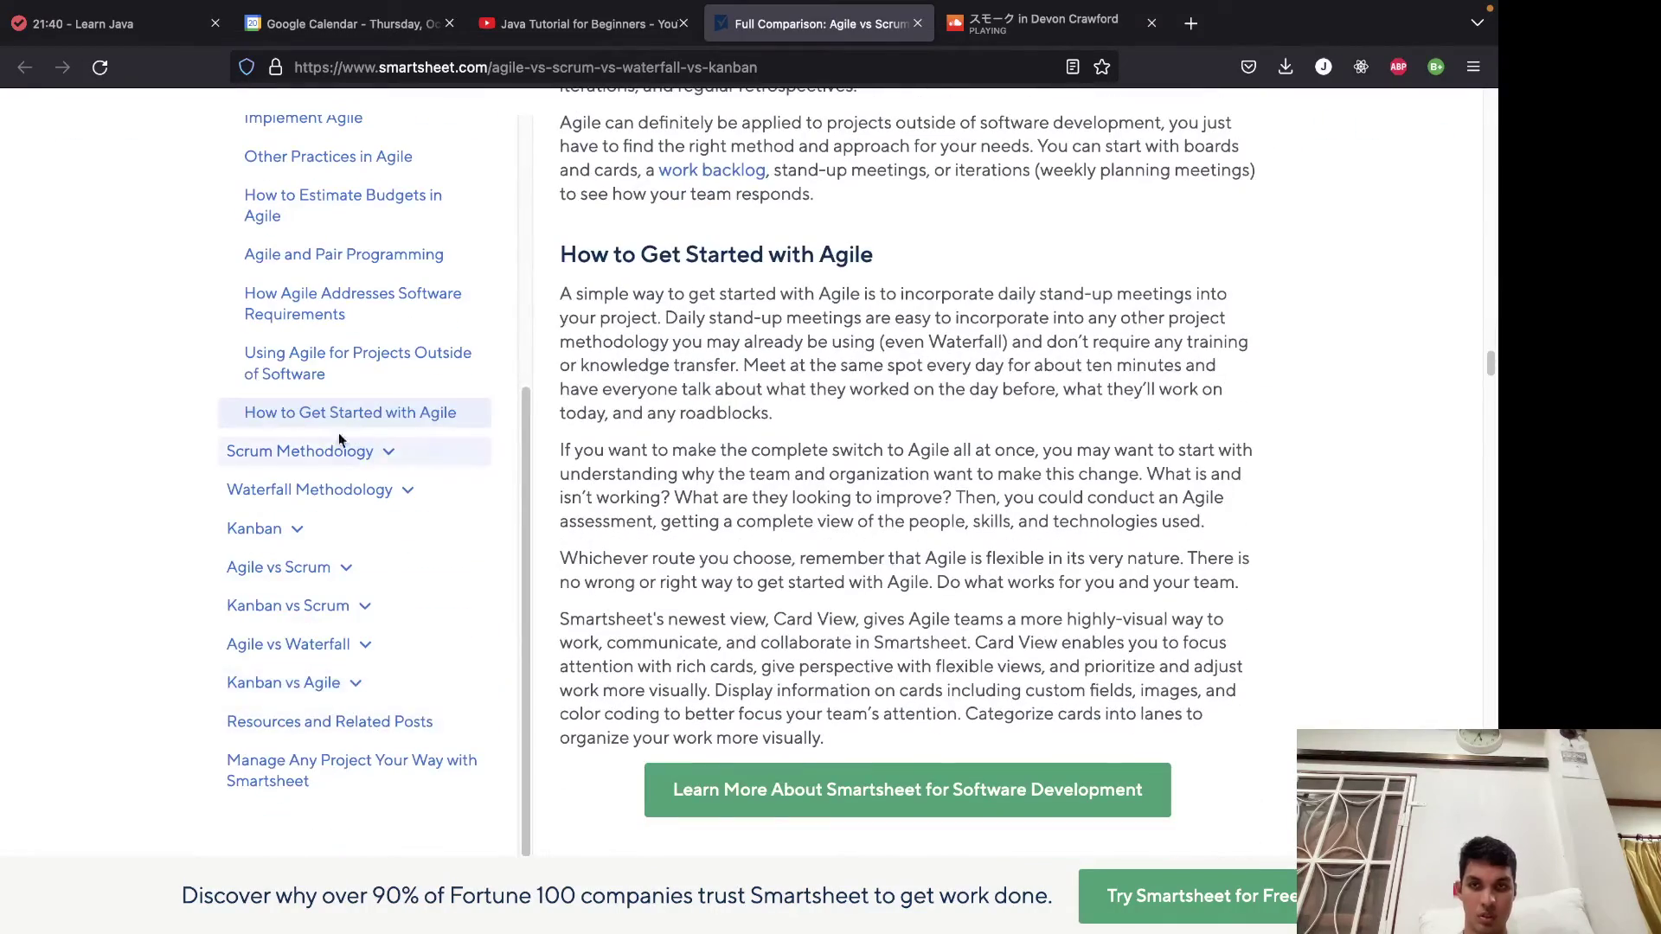
{"action": "left_click", "coordinate": [326, 481]}
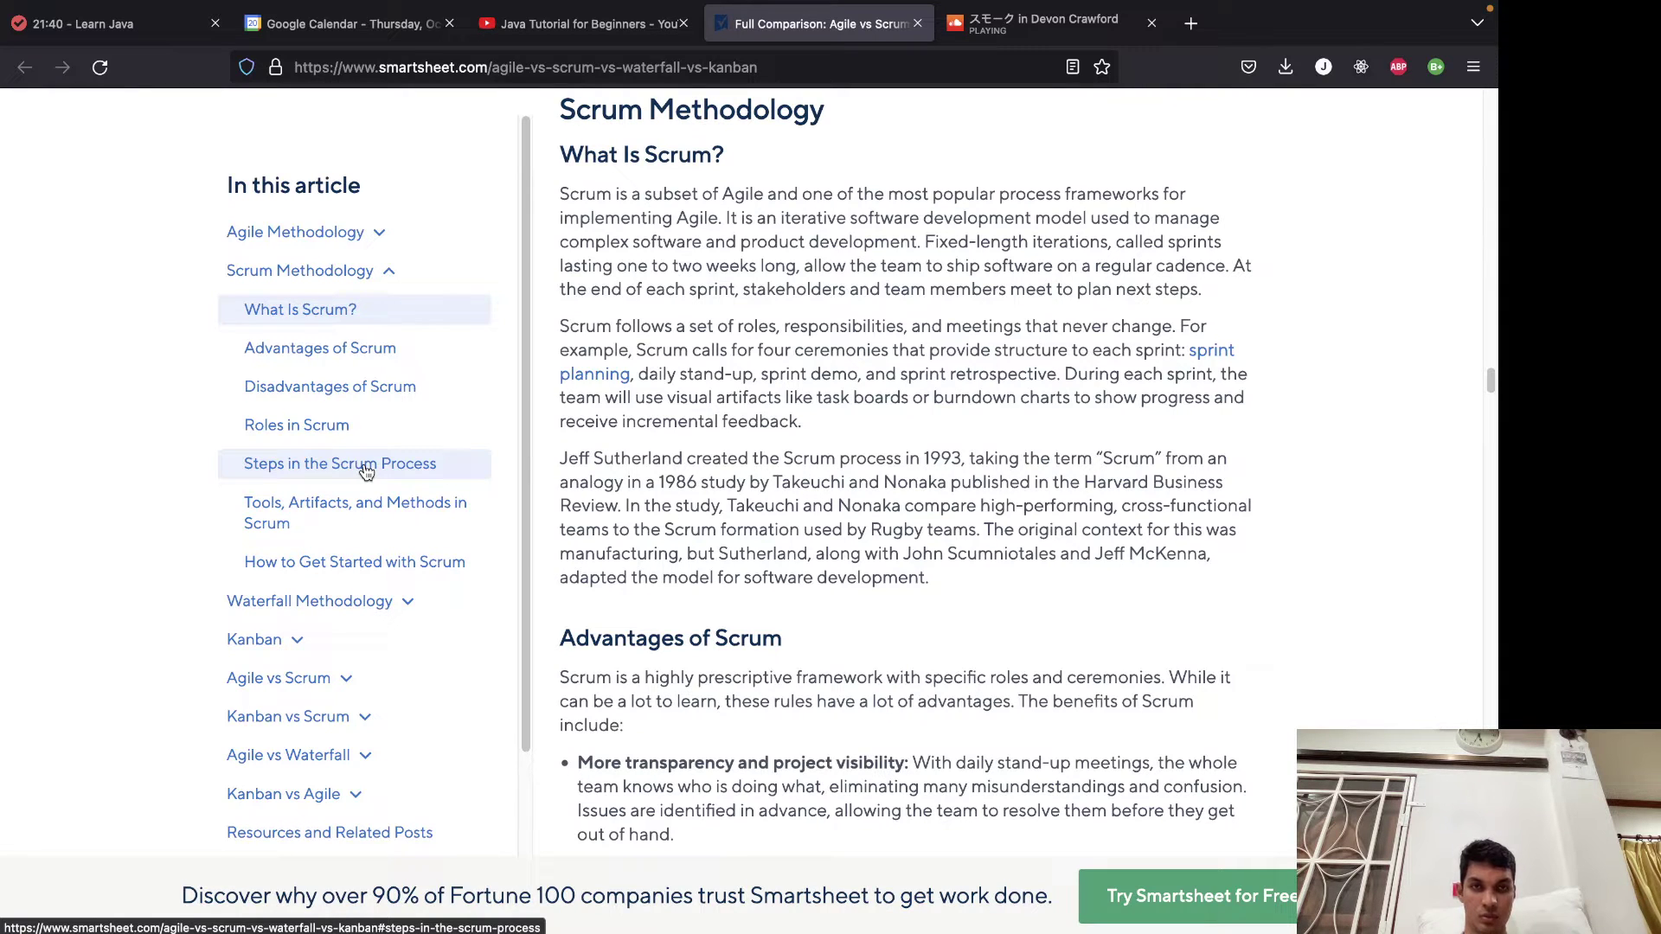
Read the What Is Scrum? explanation and the Advantages of Scrum in the Smartsheet article.
{"action": "scroll", "coordinate": [853, 397], "scroll_direction": "down", "scroll_amount": 1}
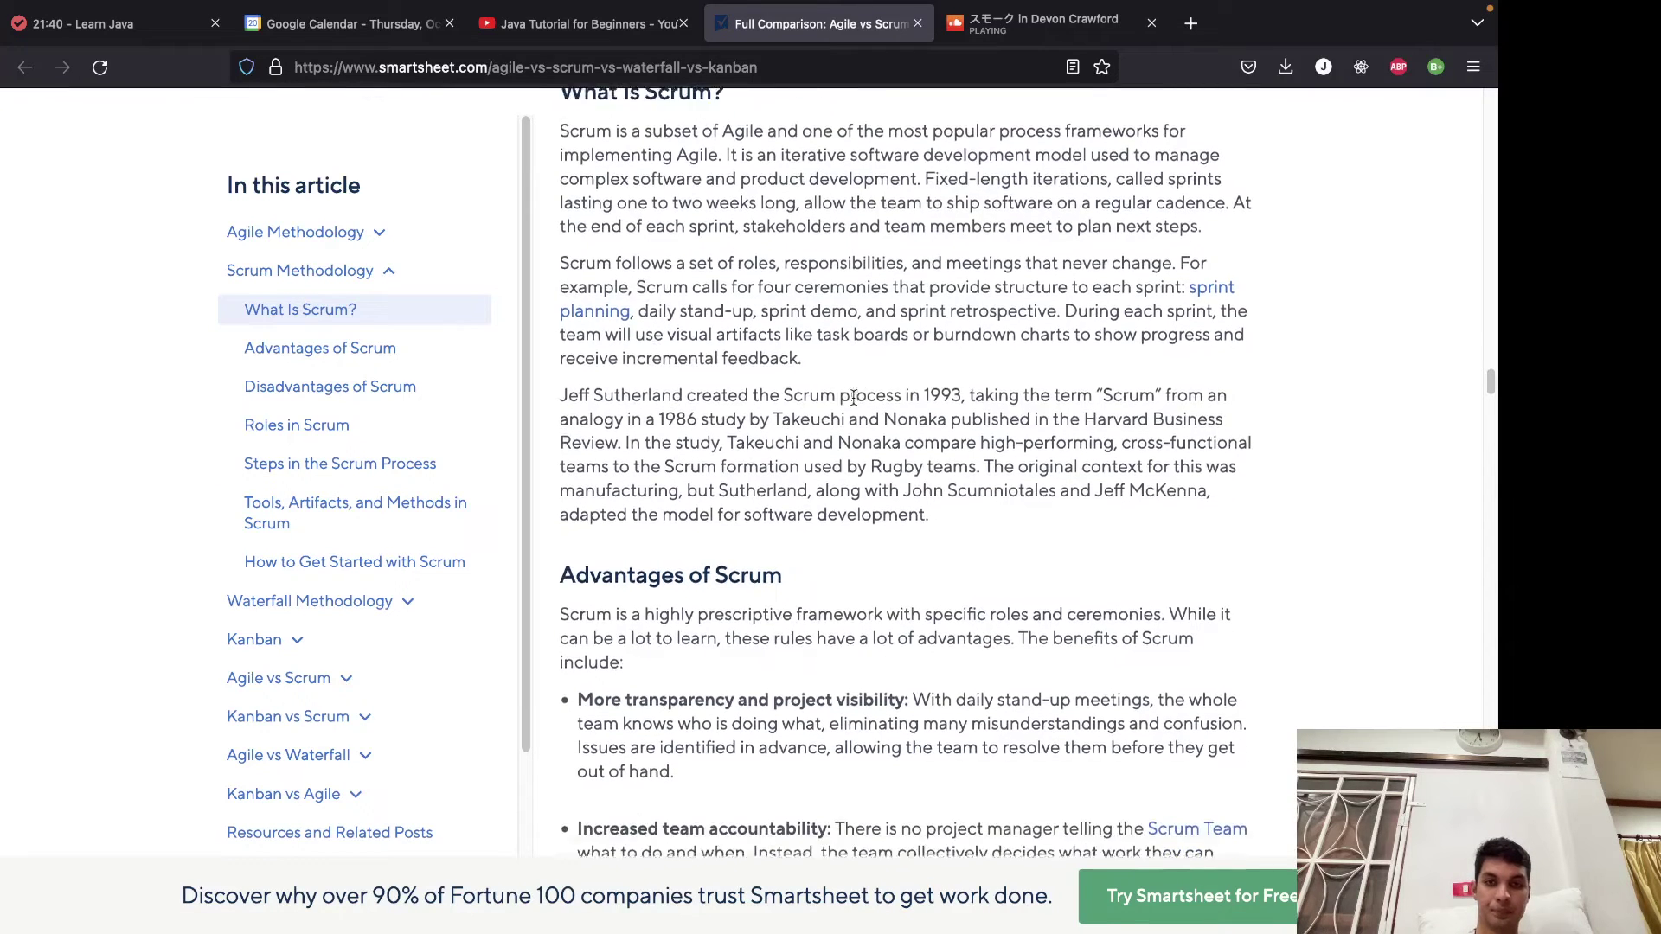
{"action": "scroll", "coordinate": [853, 397], "scroll_direction": "down", "scroll_amount": 3}
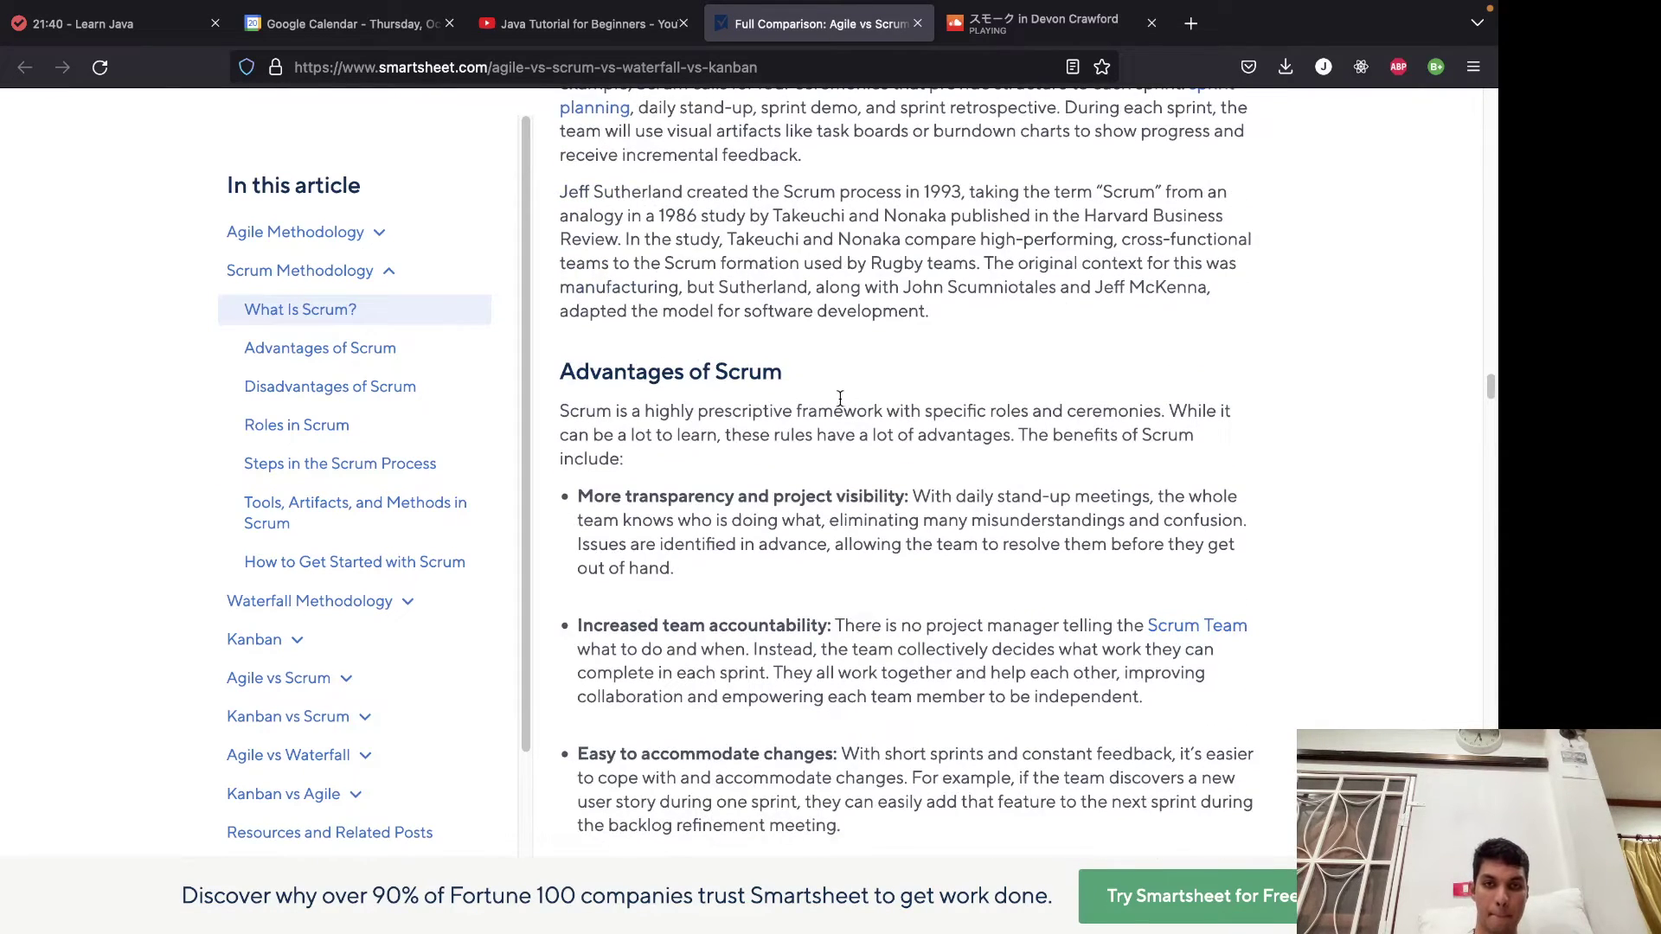
{"action": "scroll", "coordinate": [839, 399], "scroll_direction": "down", "scroll_amount": 2}
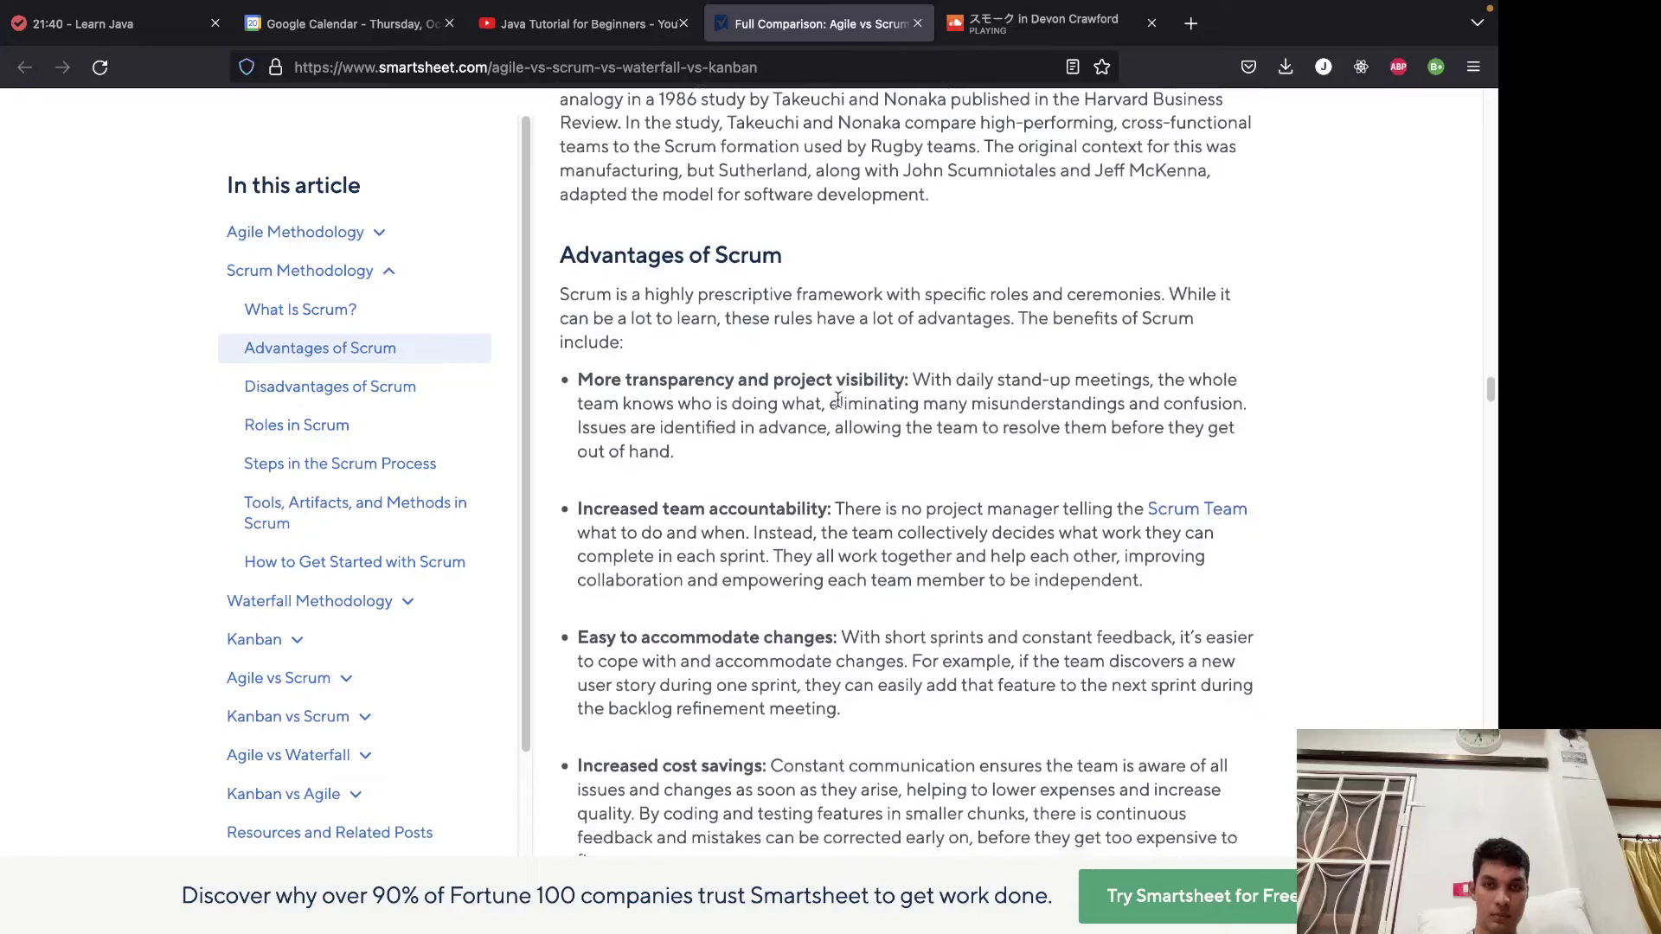
{"action": "scroll", "coordinate": [837, 398], "scroll_direction": "down", "scroll_amount": 2}
{"action": "scroll", "coordinate": [833, 396], "scroll_direction": "down", "scroll_amount": 6}
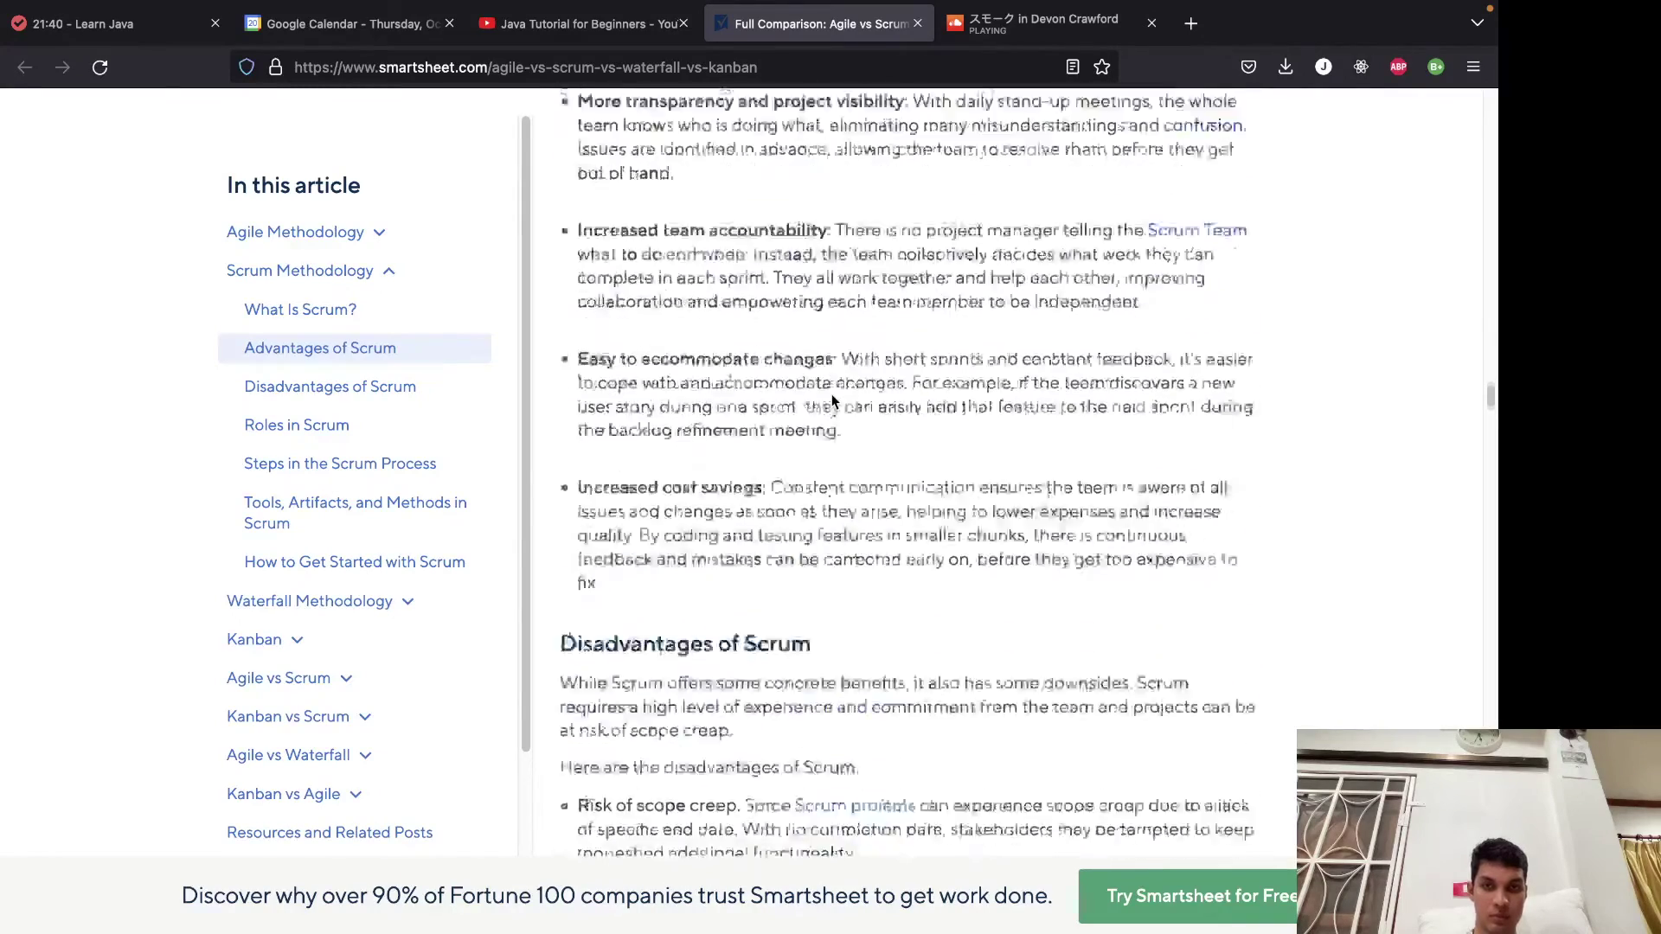
{"action": "scroll", "coordinate": [831, 395], "scroll_direction": "down", "scroll_amount": 2}
{"action": "scroll", "coordinate": [831, 398], "scroll_direction": "down", "scroll_amount": 1}
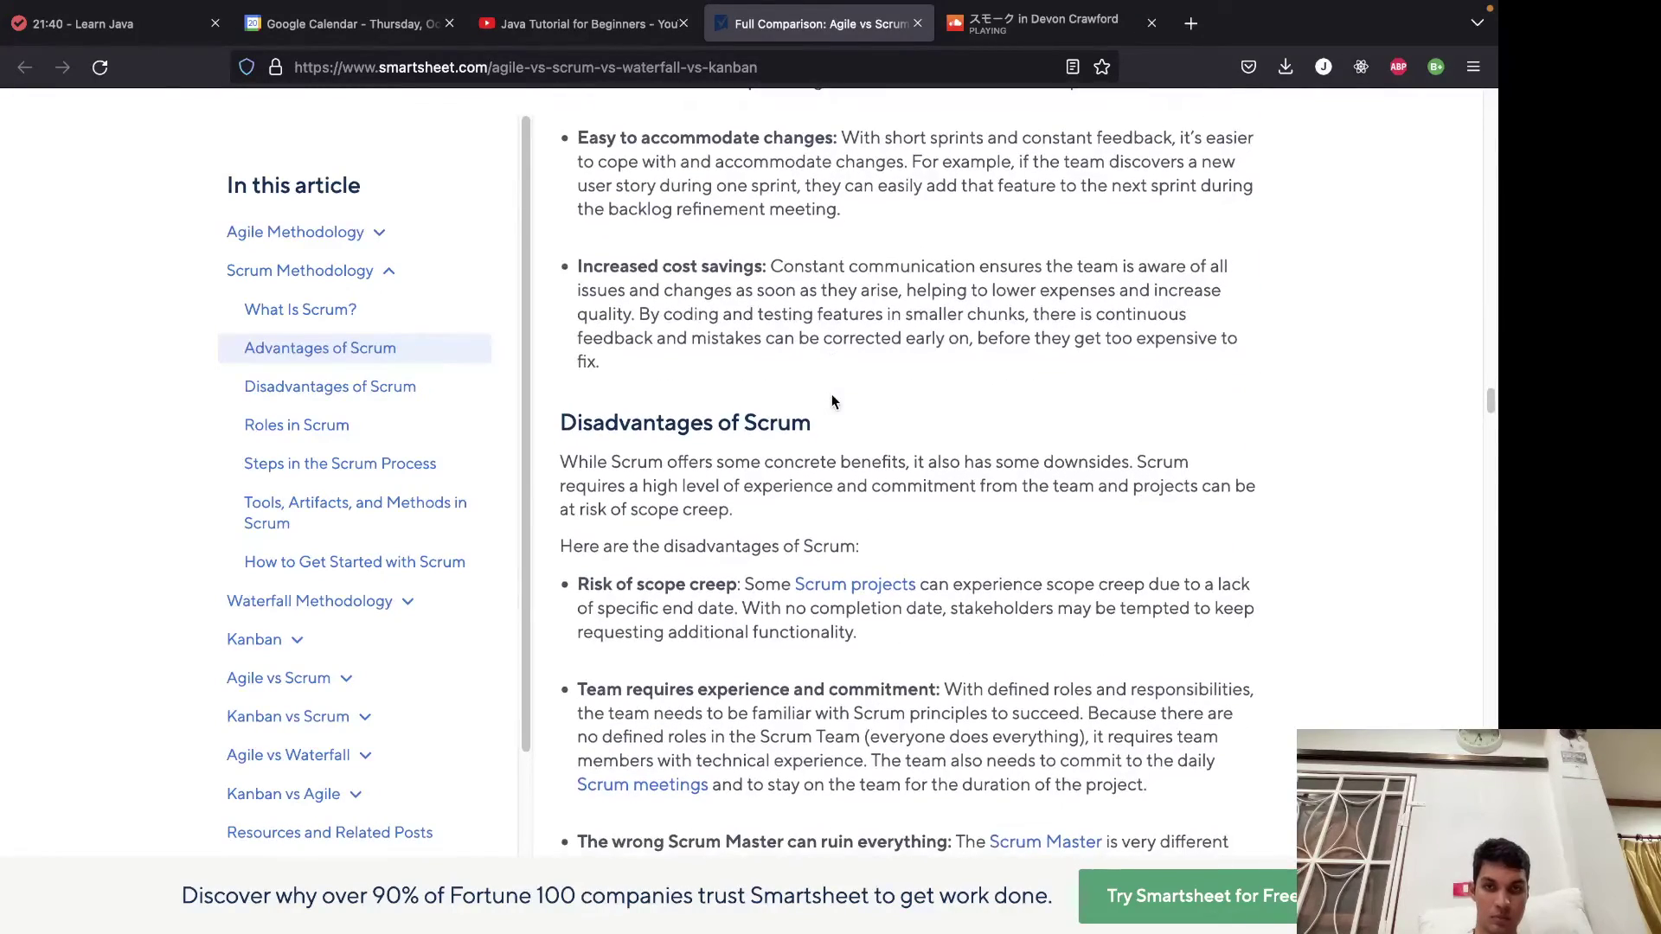
Read through the Disadvantages of Scrum, continuing to the Roles in Scrum heading.
{"action": "scroll", "coordinate": [832, 393], "scroll_direction": "down", "scroll_amount": 3}
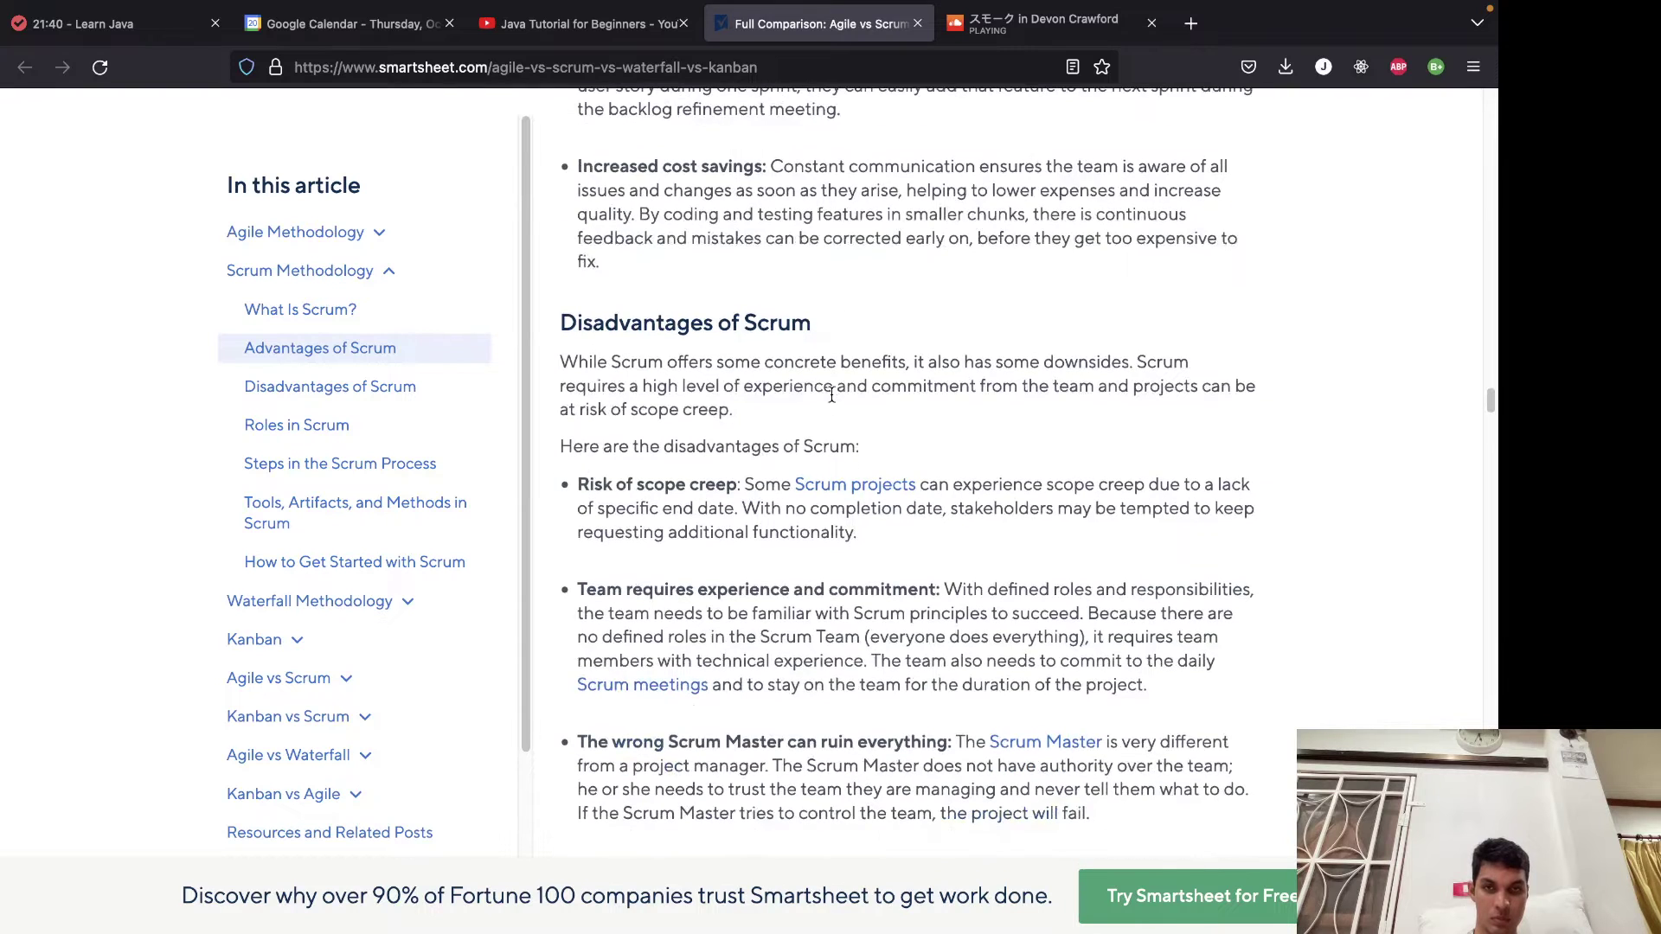
{"action": "scroll", "coordinate": [832, 395], "scroll_direction": "down", "scroll_amount": 3}
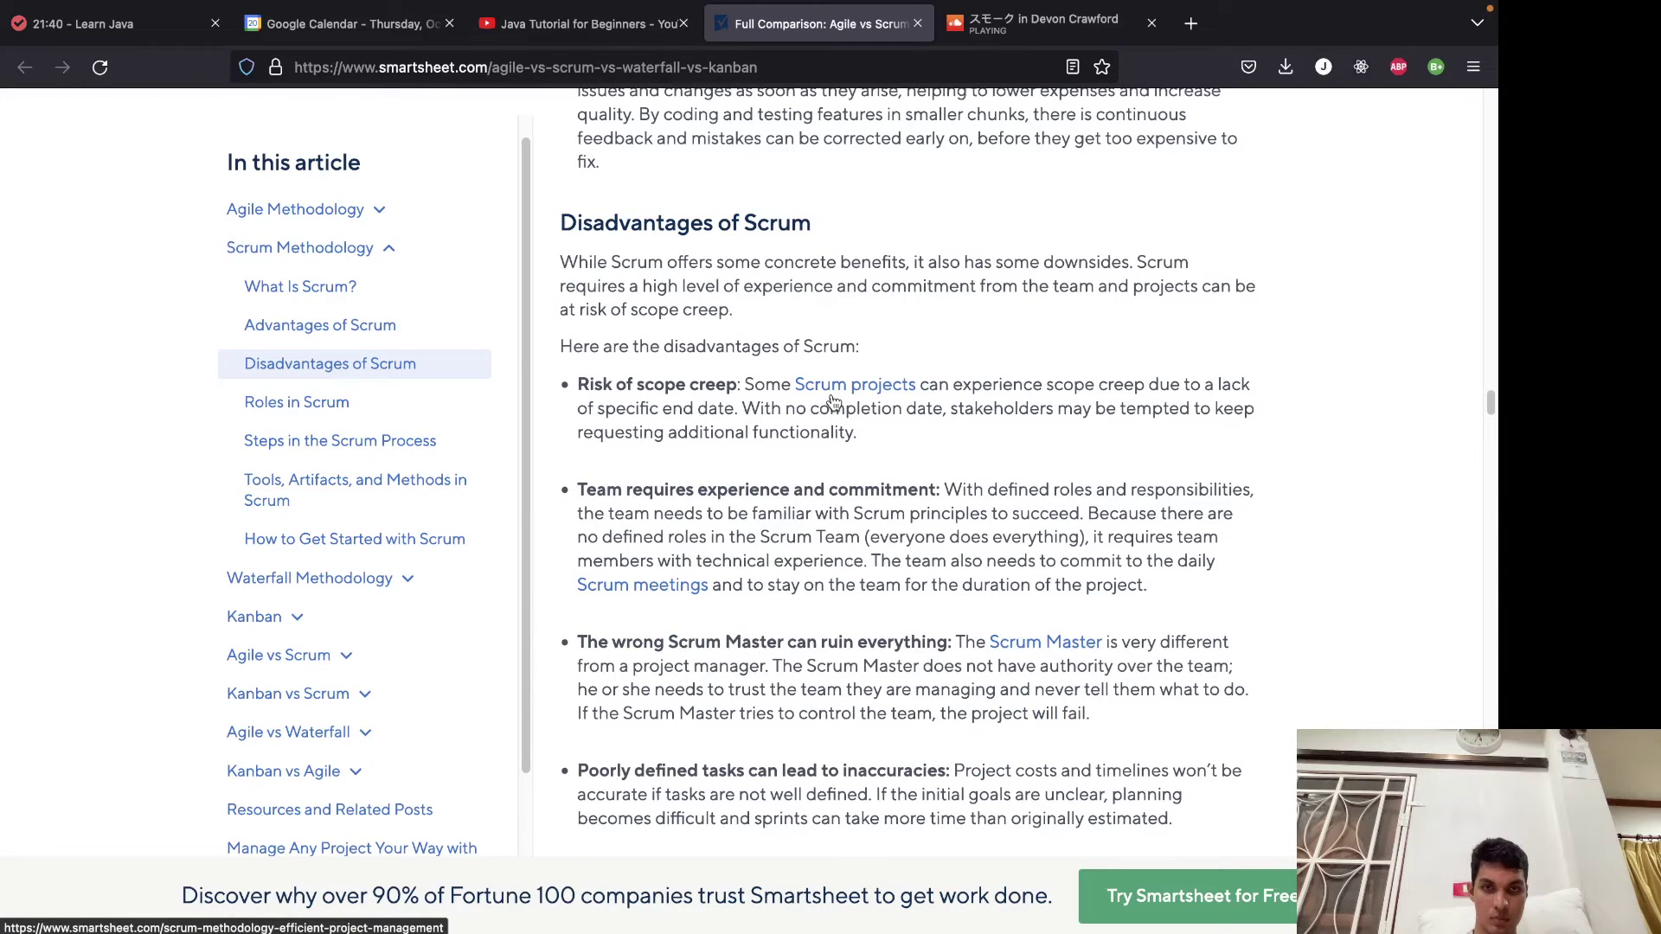
{"action": "scroll", "coordinate": [832, 401], "scroll_direction": "down", "scroll_amount": 4}
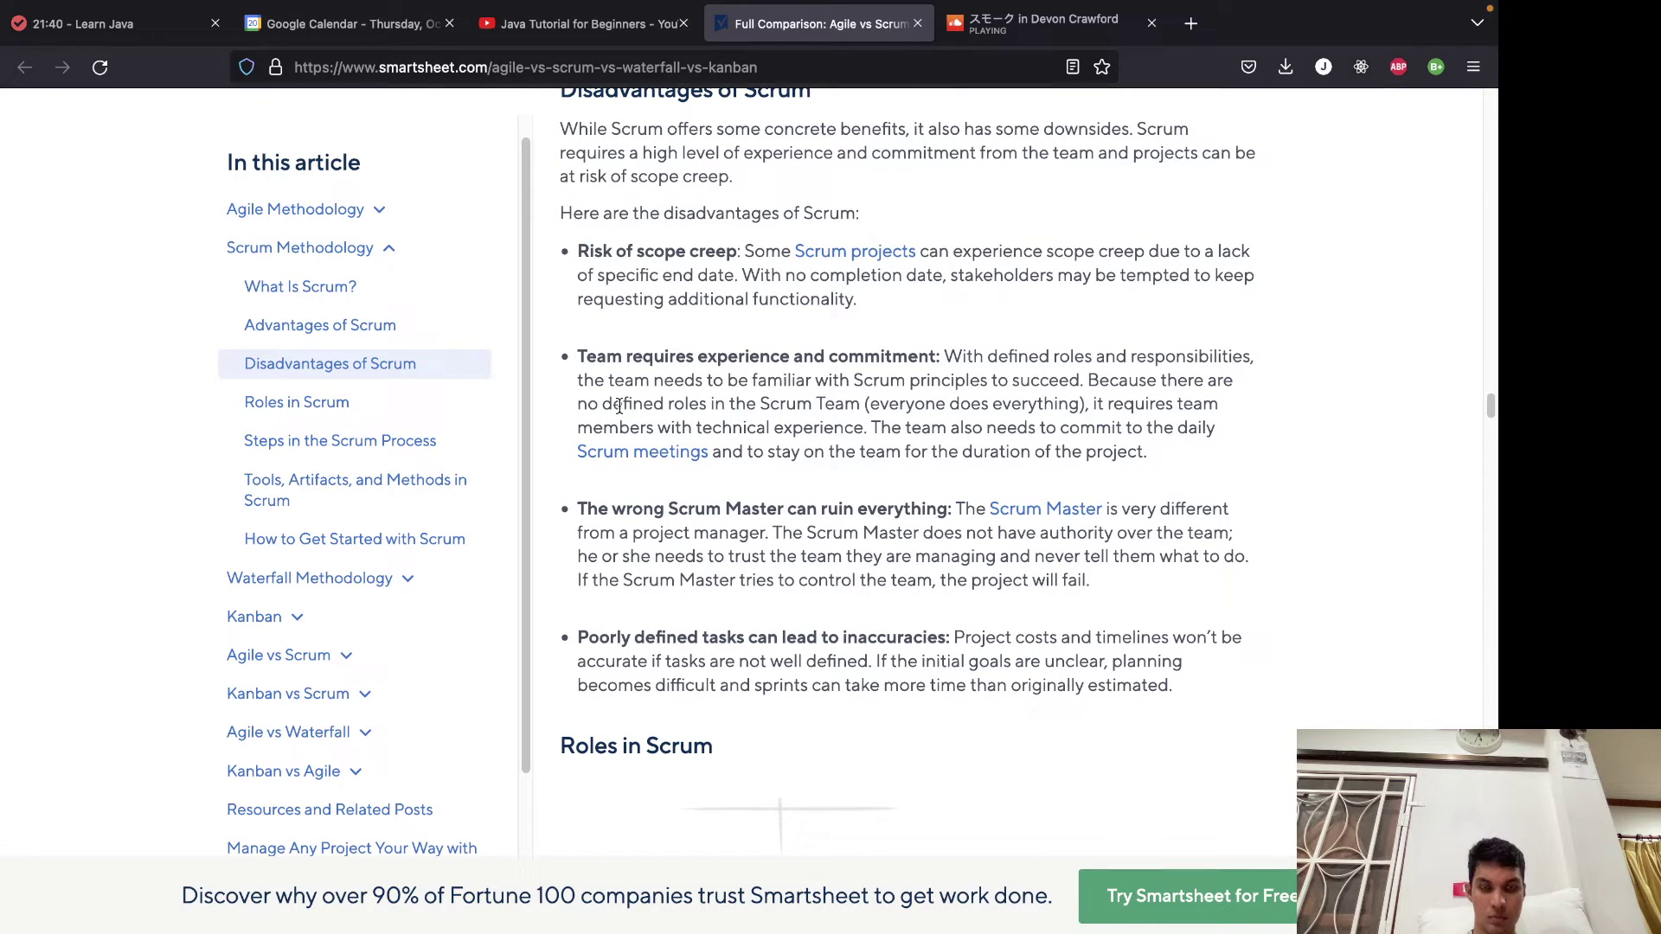
{"action": "scroll", "coordinate": [701, 450], "scroll_direction": "down", "scroll_amount": 9}
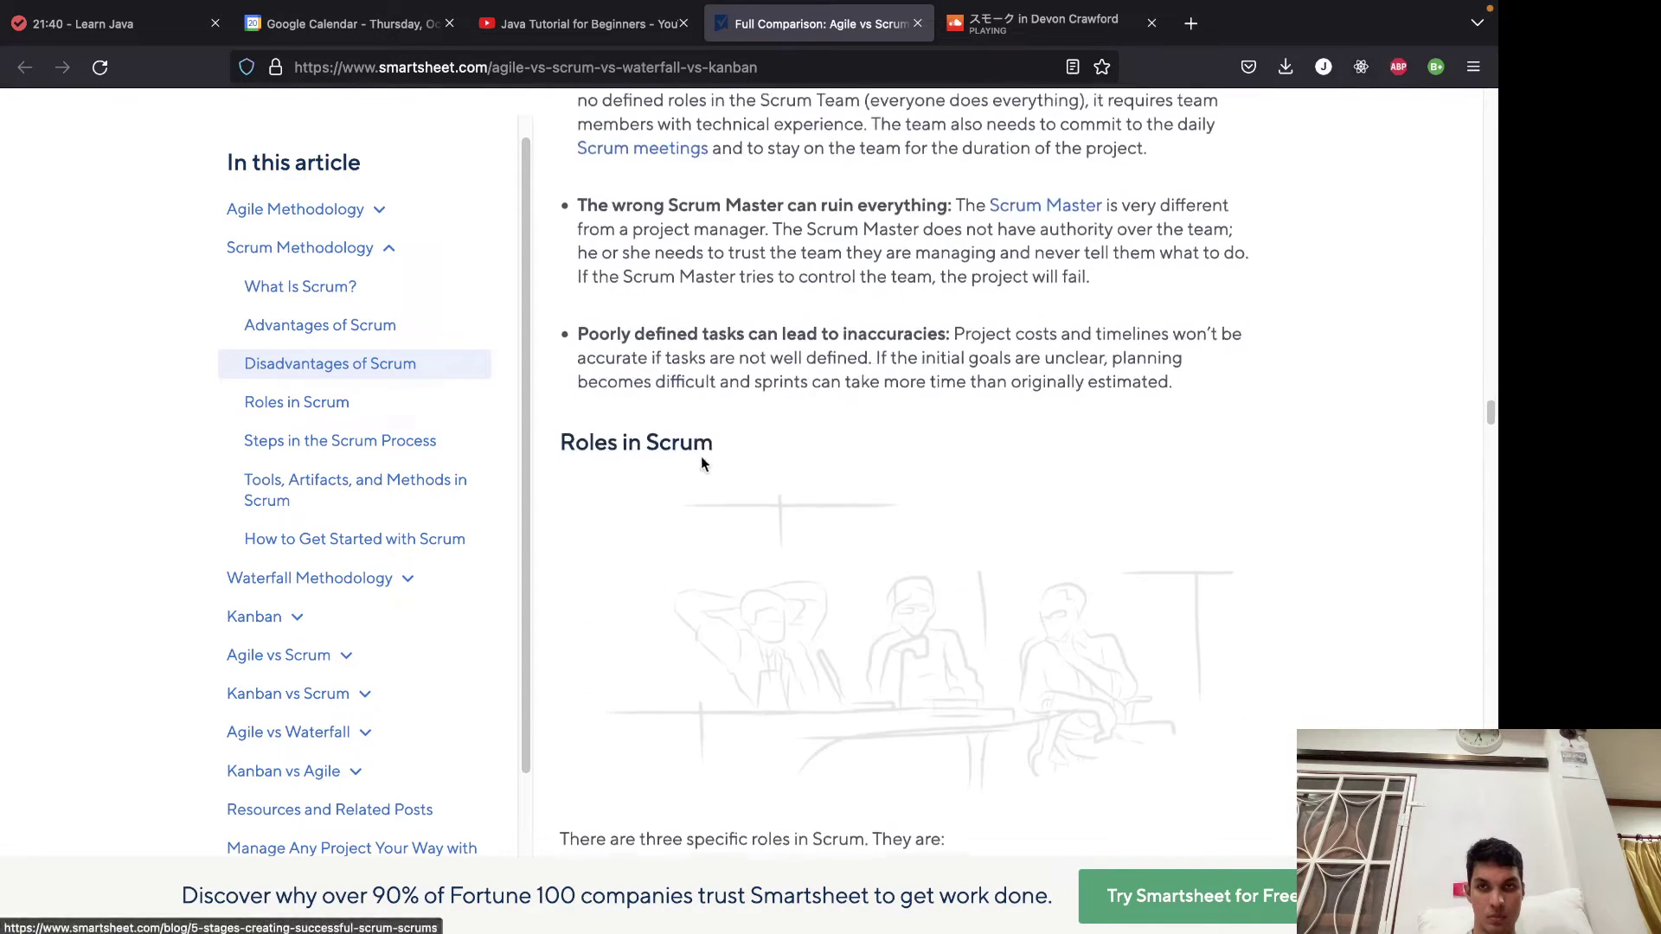
Jump to the article's Waterfall Methodology section and read What Is Waterfall?, highlighting the text on completing stages and not going back.
{"action": "left_click", "coordinate": [319, 579]}
{"action": "left_click", "coordinate": [321, 630]}
{"action": "scroll", "coordinate": [737, 526], "scroll_direction": "down", "scroll_amount": 10}
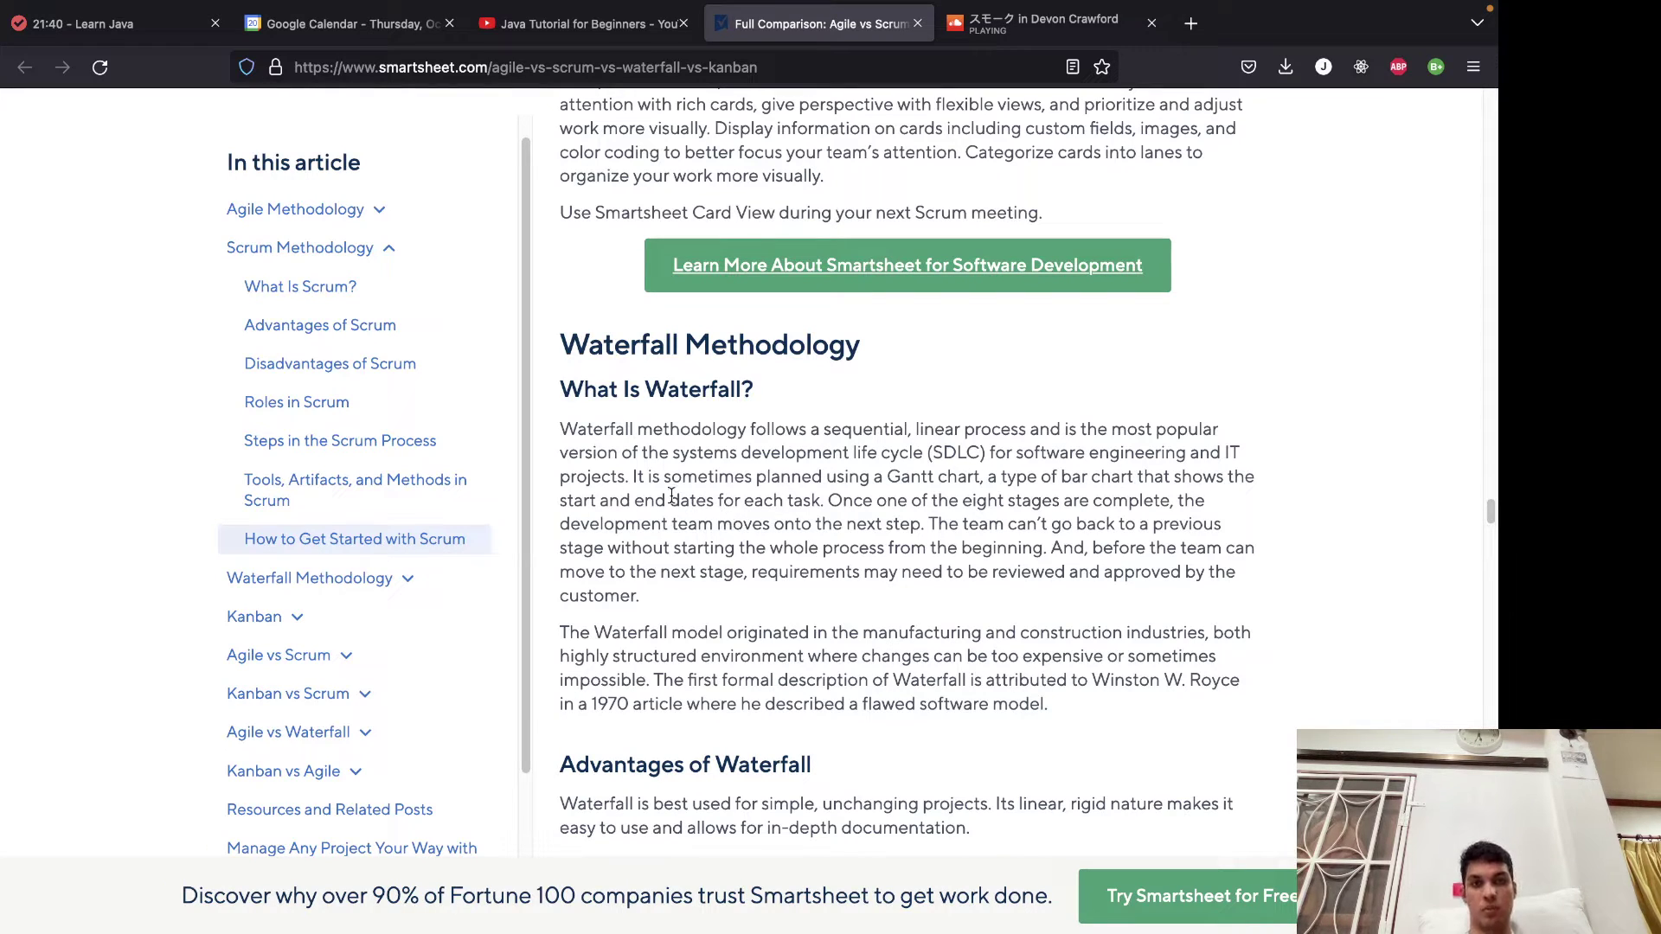
{"action": "scroll", "coordinate": [705, 486], "scroll_direction": "down", "scroll_amount": 2}
{"action": "left_click_drag", "start_coordinate": [699, 457], "coordinate": [1064, 433]}
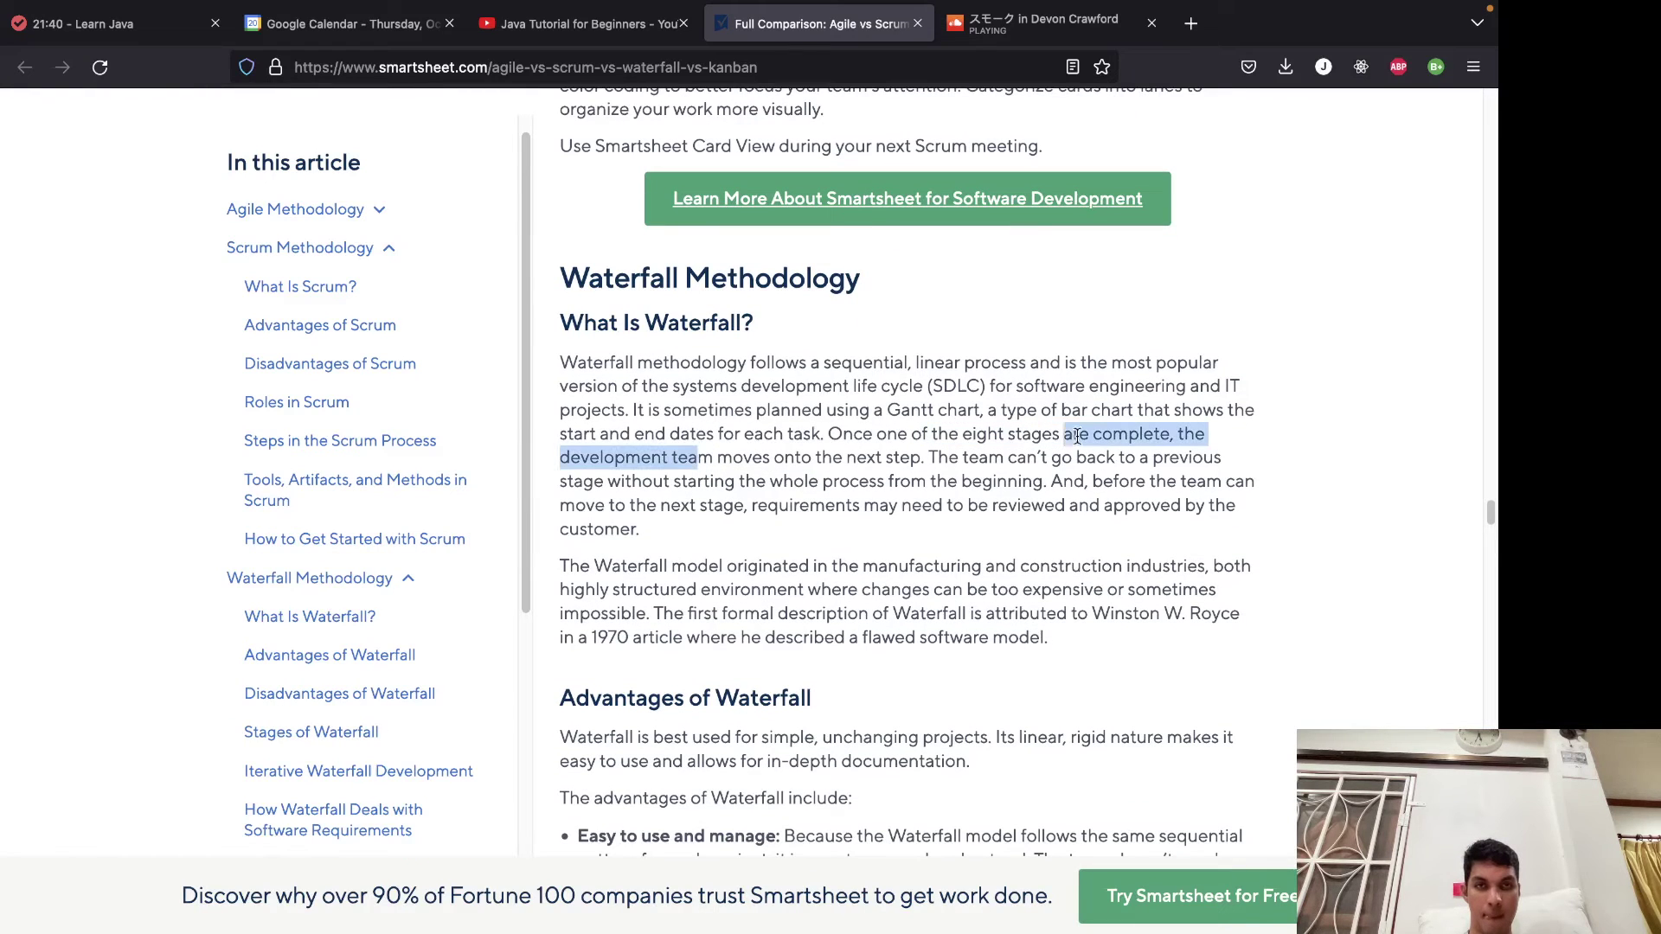
{"action": "left_click", "coordinate": [1078, 435]}
{"action": "double_click", "coordinate": [1022, 434]}
{"action": "left_click", "coordinate": [1022, 434]}
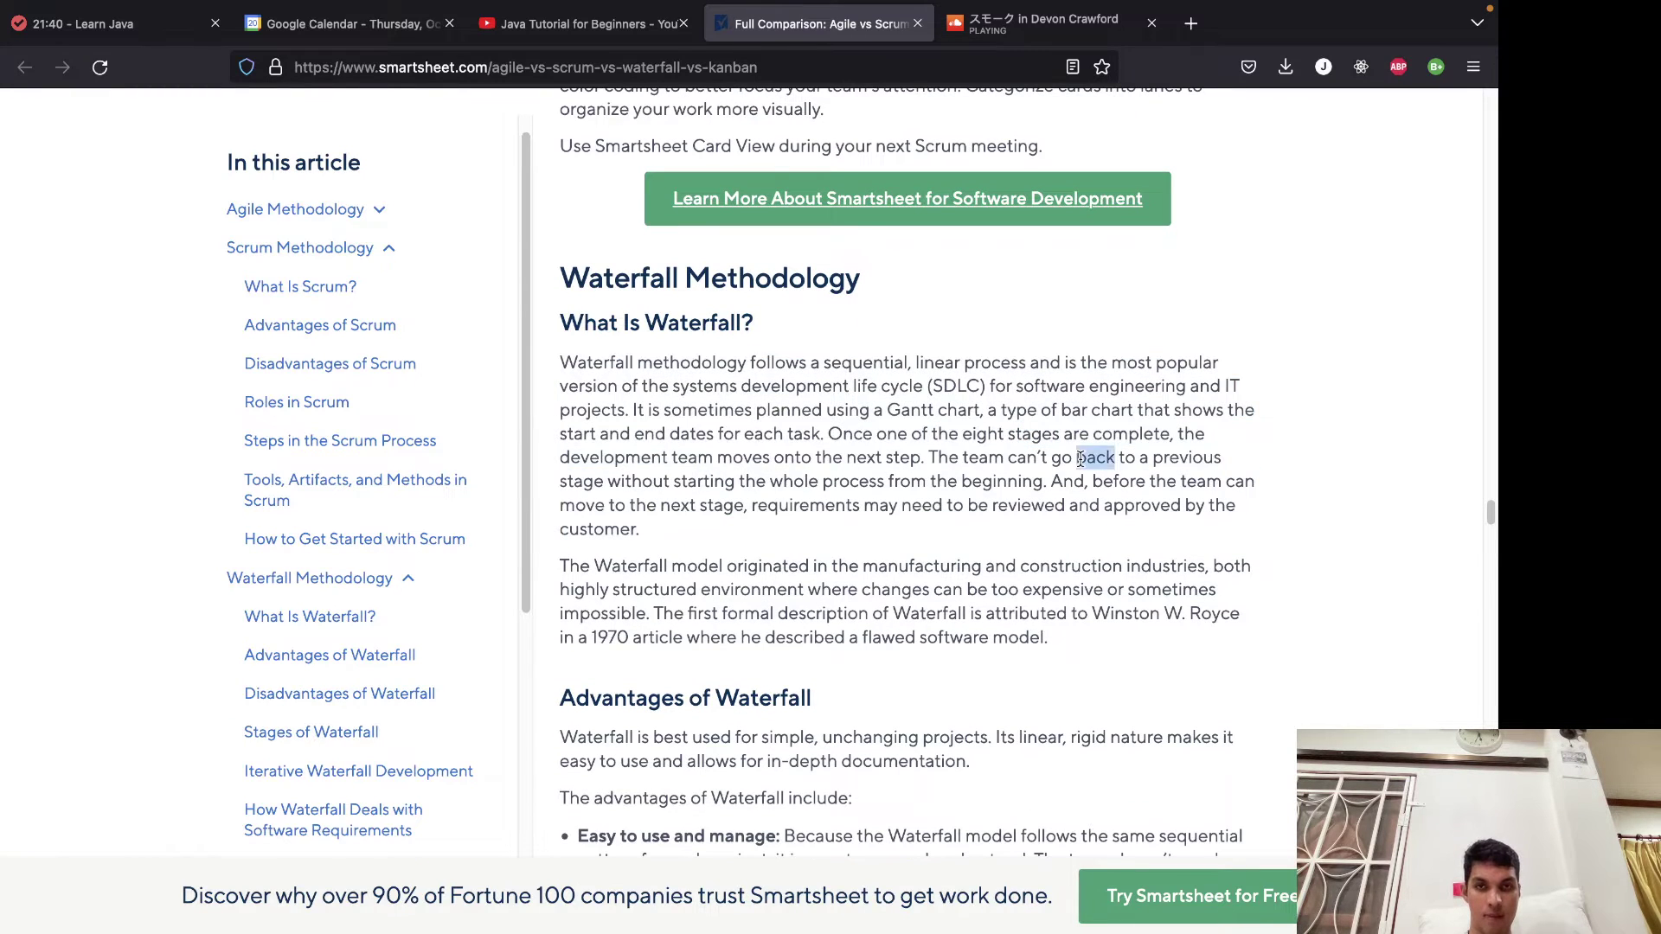
{"action": "triple_click", "coordinate": [1095, 457]}
{"action": "left_click", "coordinate": [720, 520]}
Review the Advantages of Waterfall, from ease of use through the well documented approach.
{"action": "scroll", "coordinate": [717, 502], "scroll_direction": "down", "scroll_amount": 5}
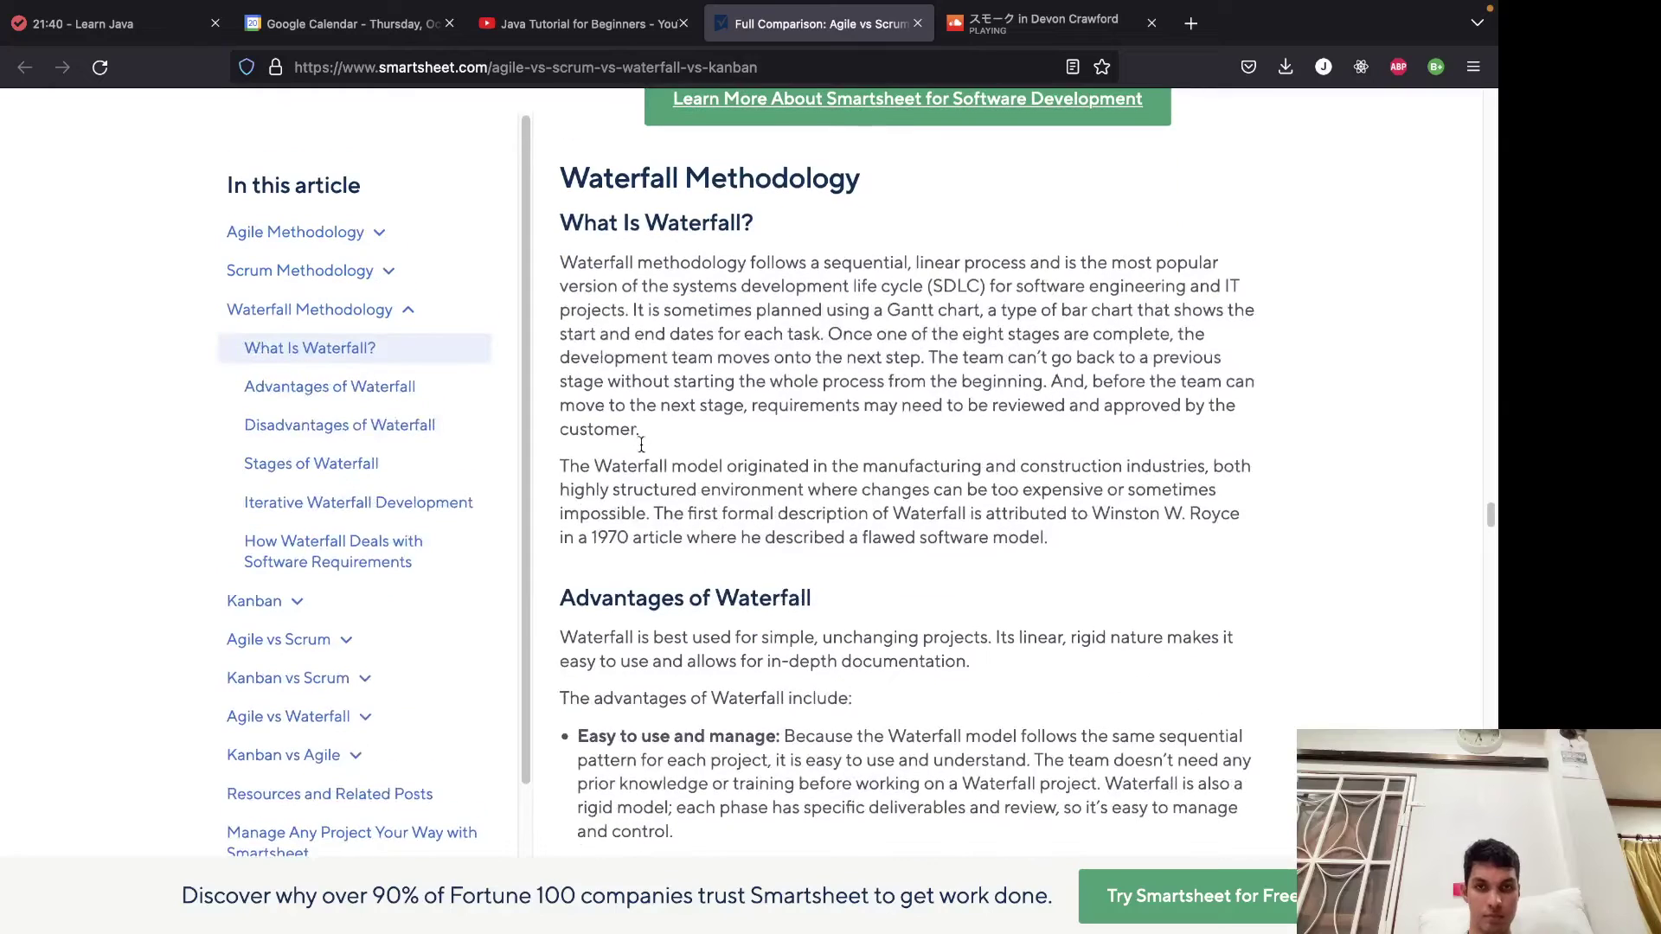
{"action": "scroll", "coordinate": [712, 488], "scroll_direction": "down", "scroll_amount": 3}
{"action": "scroll", "coordinate": [712, 487], "scroll_direction": "down", "scroll_amount": 3}
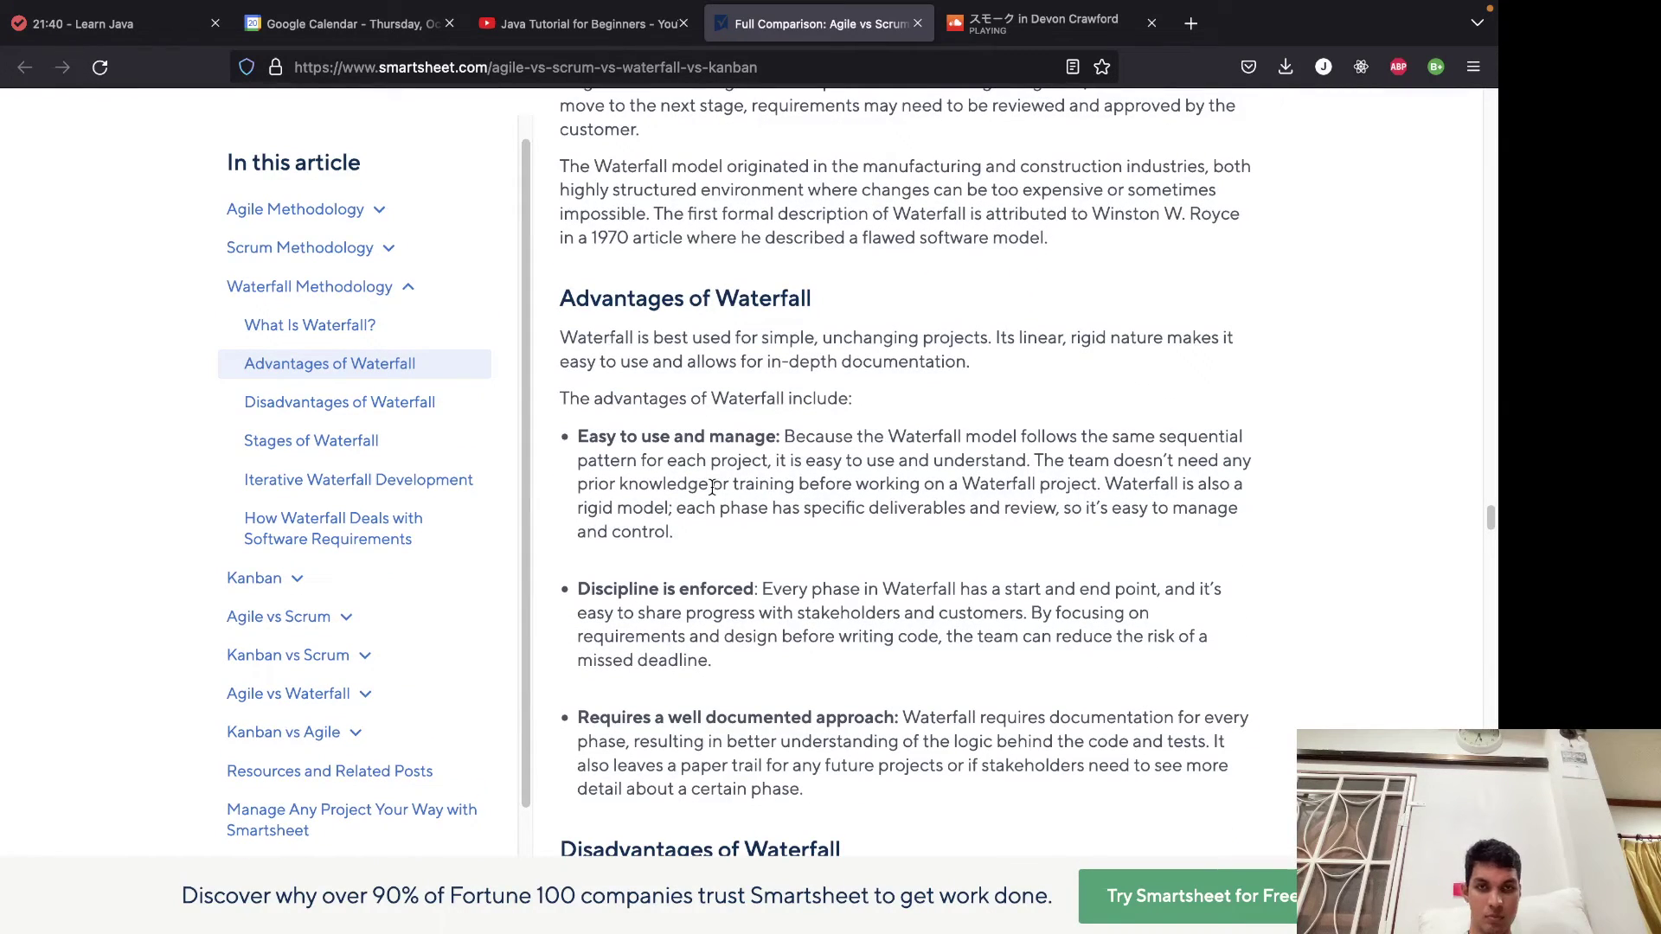
{"action": "scroll", "coordinate": [712, 487], "scroll_direction": "down", "scroll_amount": 3}
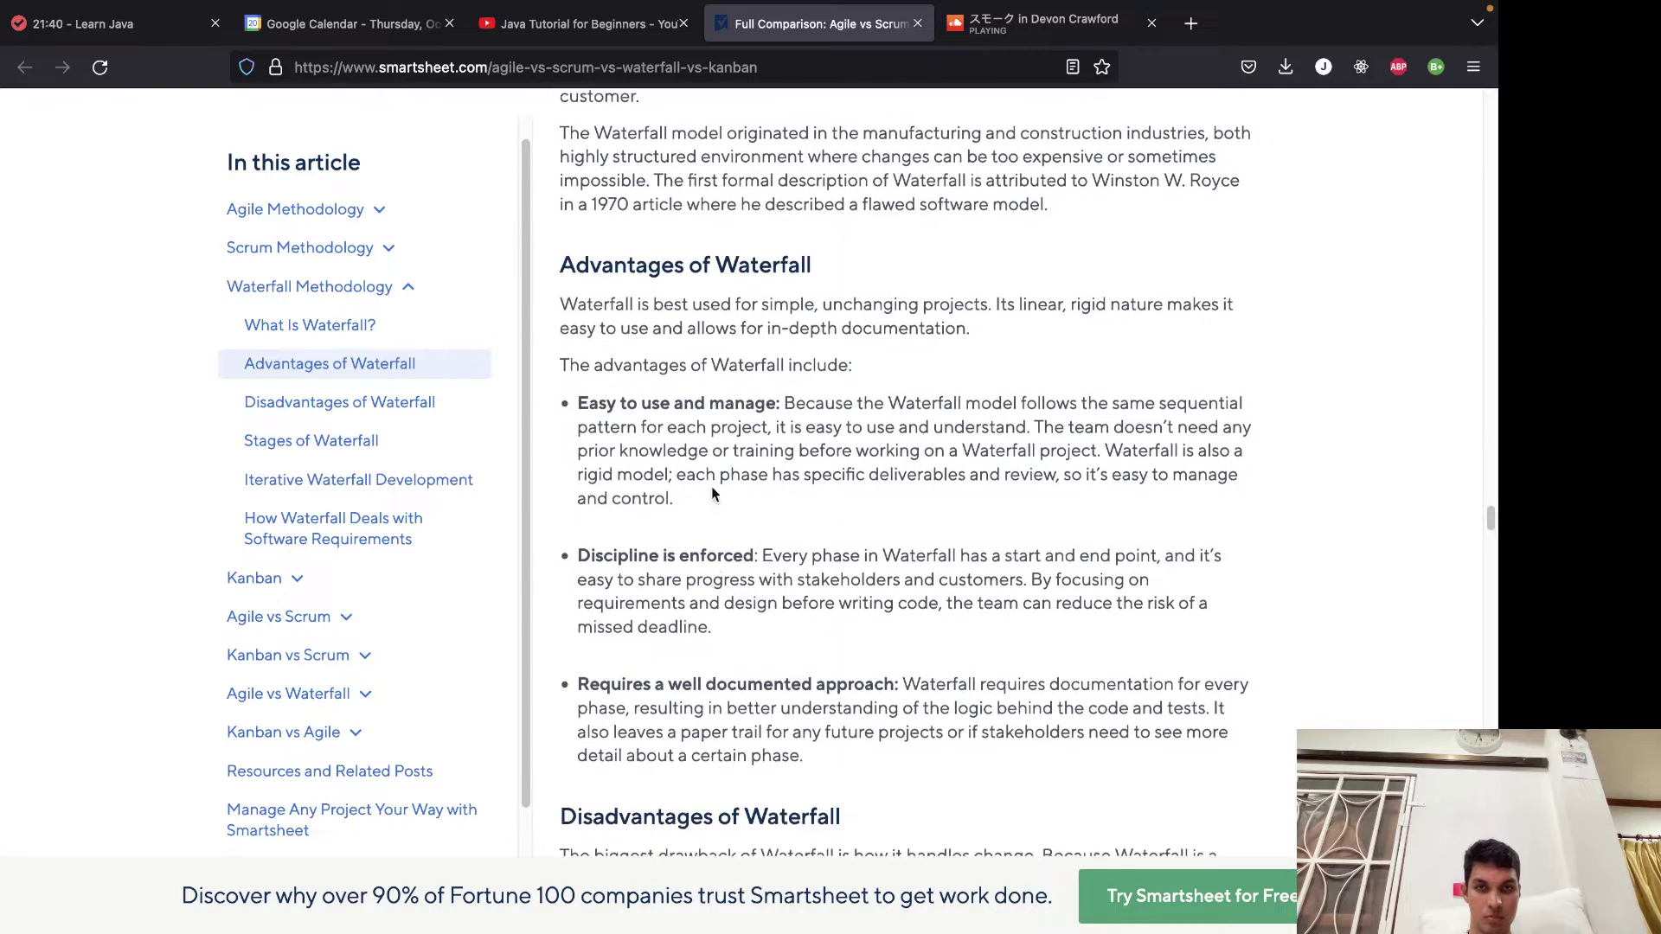
{"action": "scroll", "coordinate": [711, 487], "scroll_direction": "down", "scroll_amount": 5}
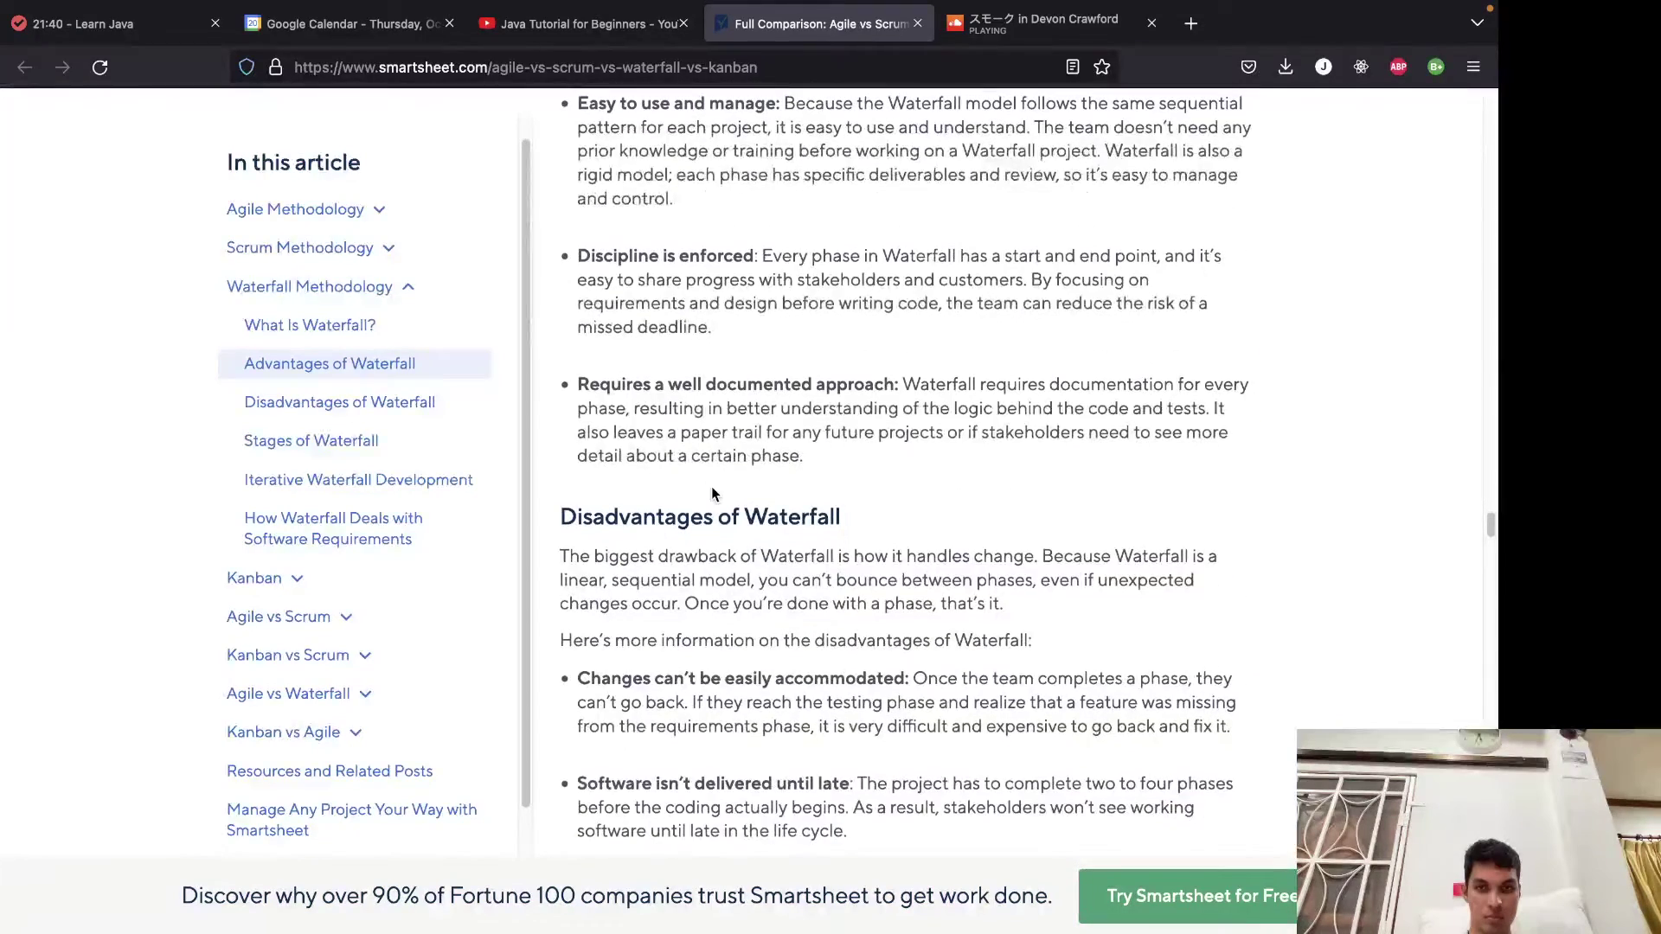
Read the Disadvantages of Waterfall, covering change handling, late software delivery and requirements gathering.
{"action": "scroll", "coordinate": [711, 489], "scroll_direction": "down", "scroll_amount": 2}
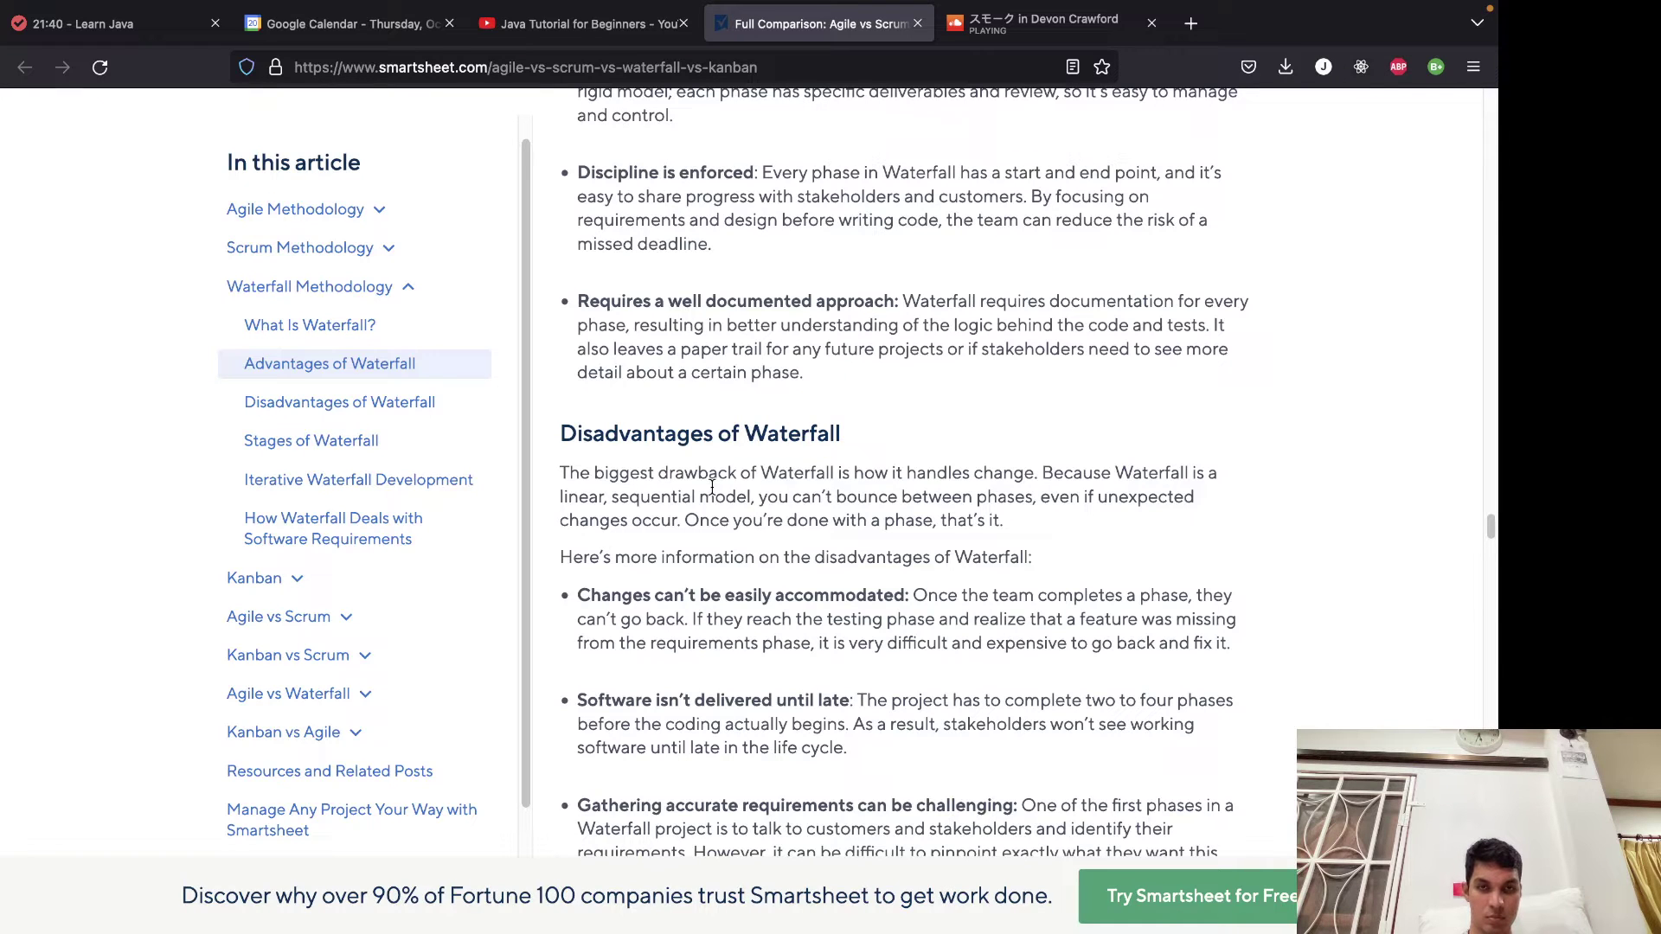
{"action": "scroll", "coordinate": [711, 487], "scroll_direction": "down", "scroll_amount": 3}
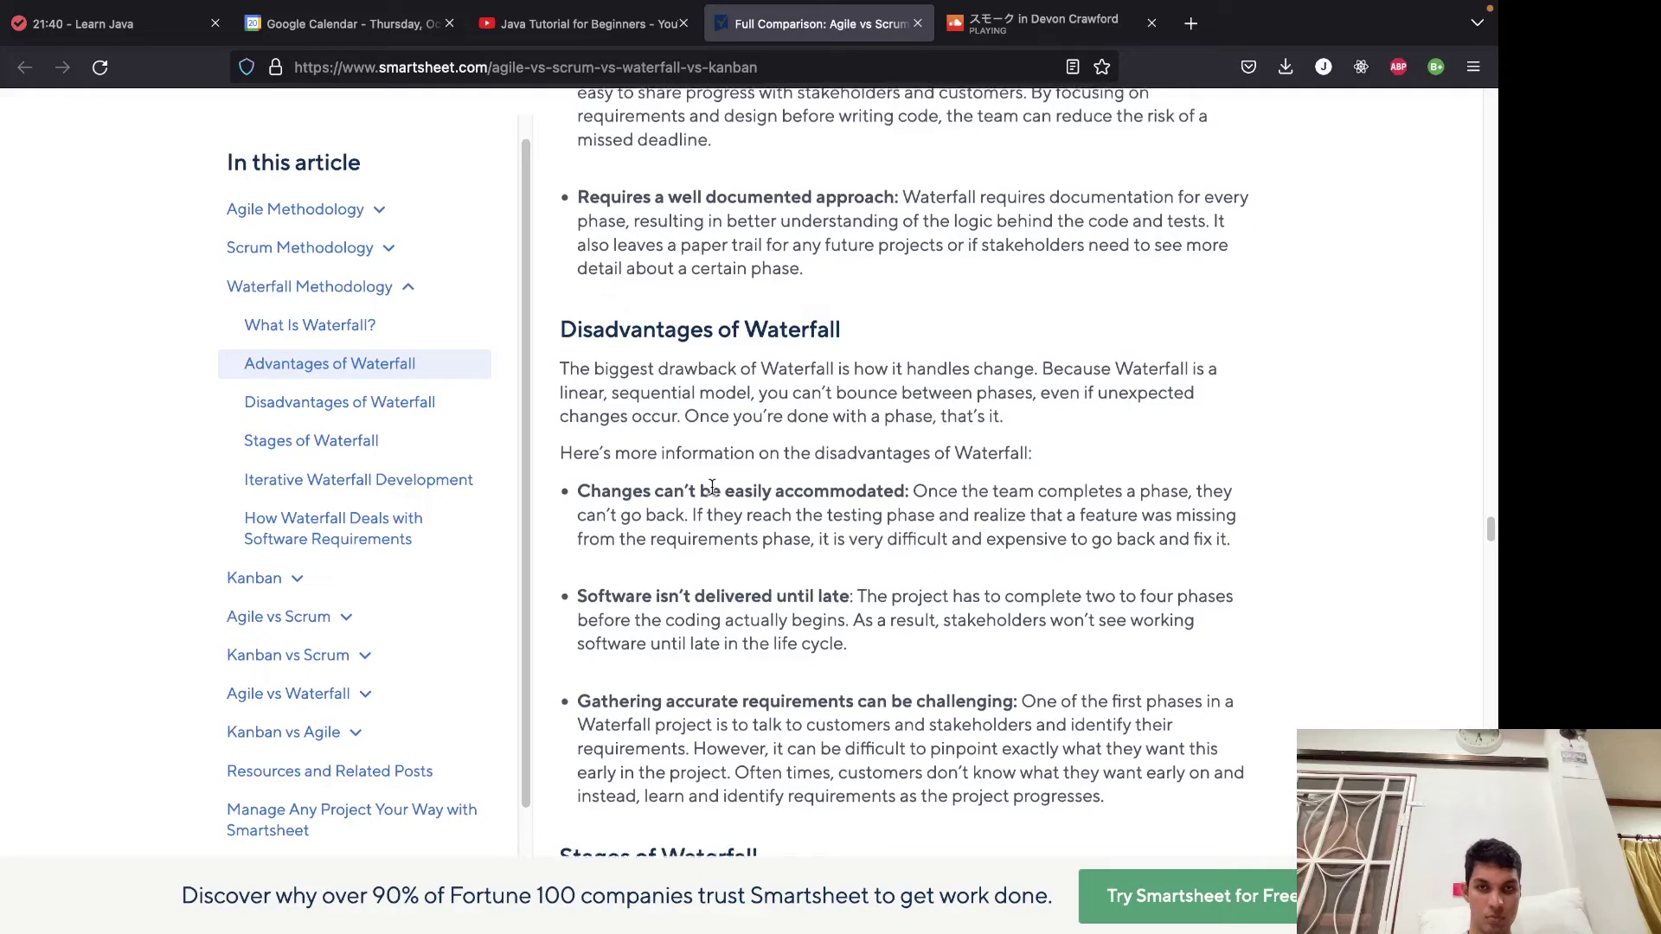
{"action": "scroll", "coordinate": [711, 487], "scroll_direction": "down", "scroll_amount": 1}
{"action": "scroll", "coordinate": [711, 487], "scroll_direction": "down", "scroll_amount": 12}
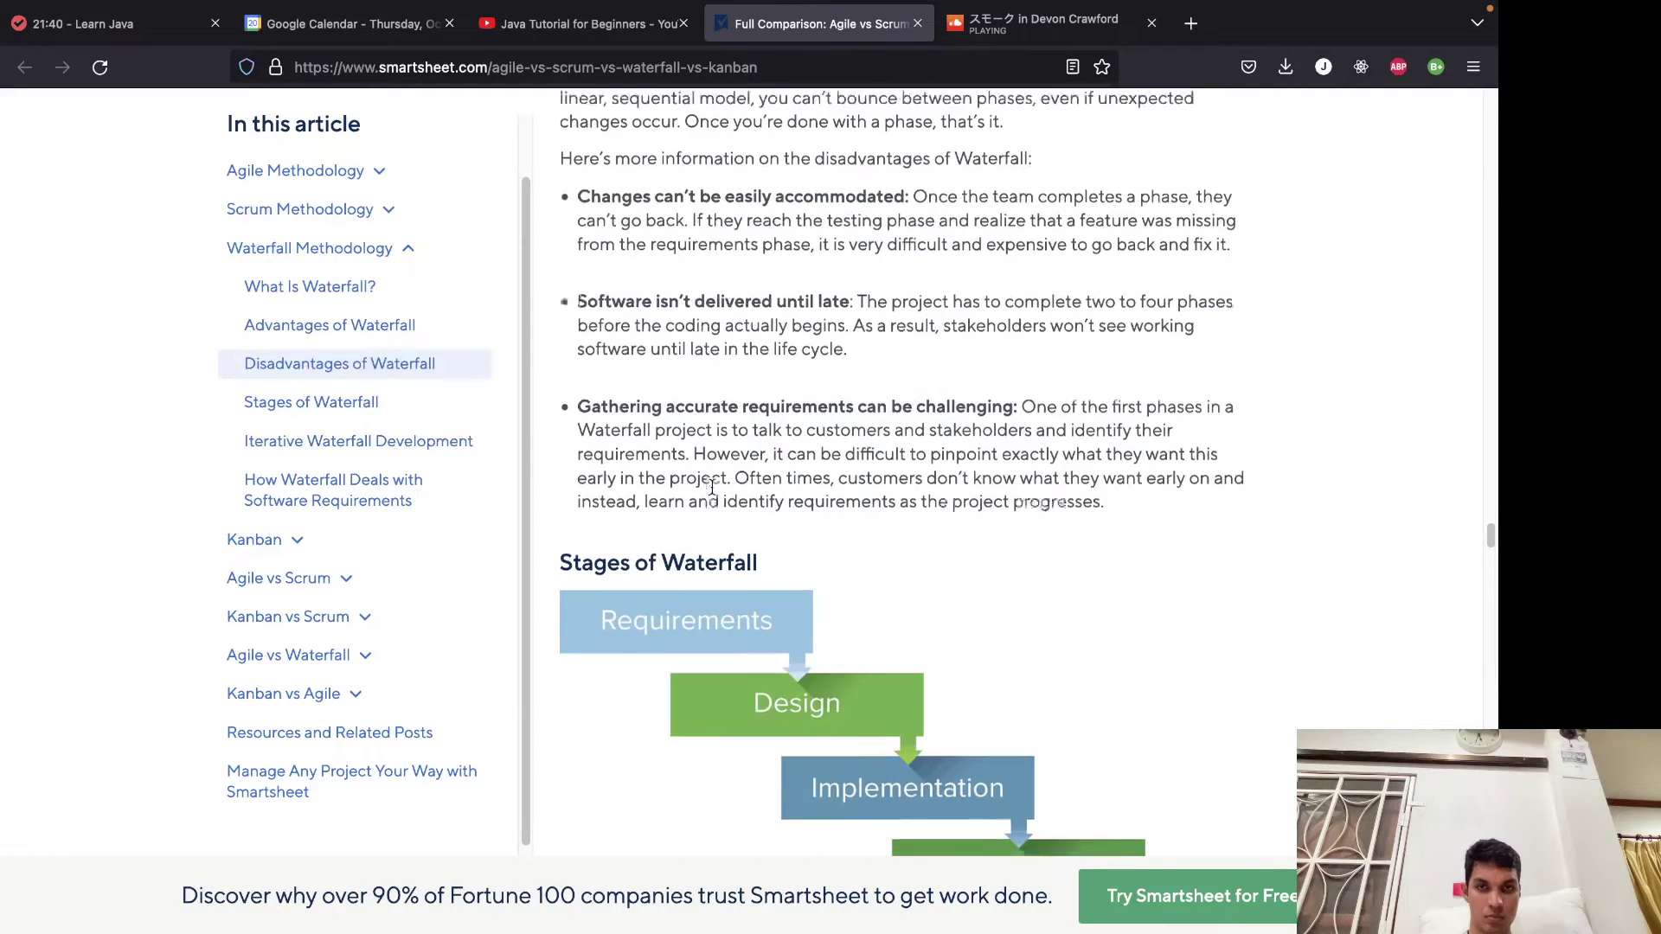
Examine the Stages of Waterfall diagram and the list of sequential phases below it.
{"action": "scroll", "coordinate": [688, 474], "scroll_direction": "down", "scroll_amount": 1}
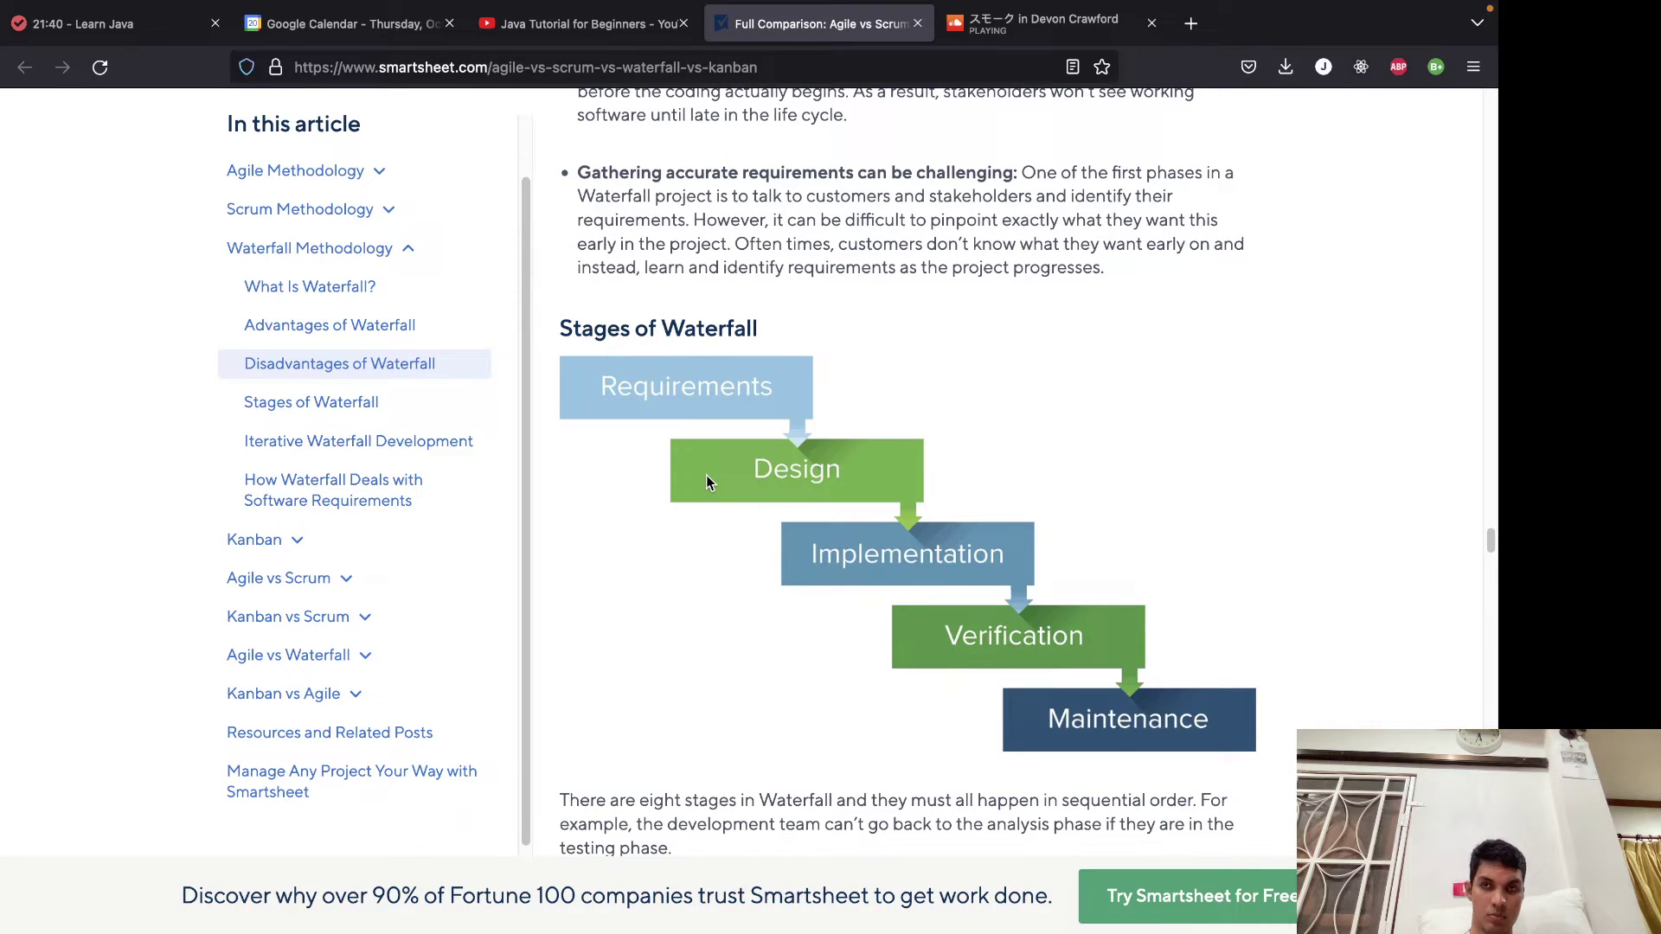
{"action": "scroll", "coordinate": [705, 475], "scroll_direction": "down", "scroll_amount": 2}
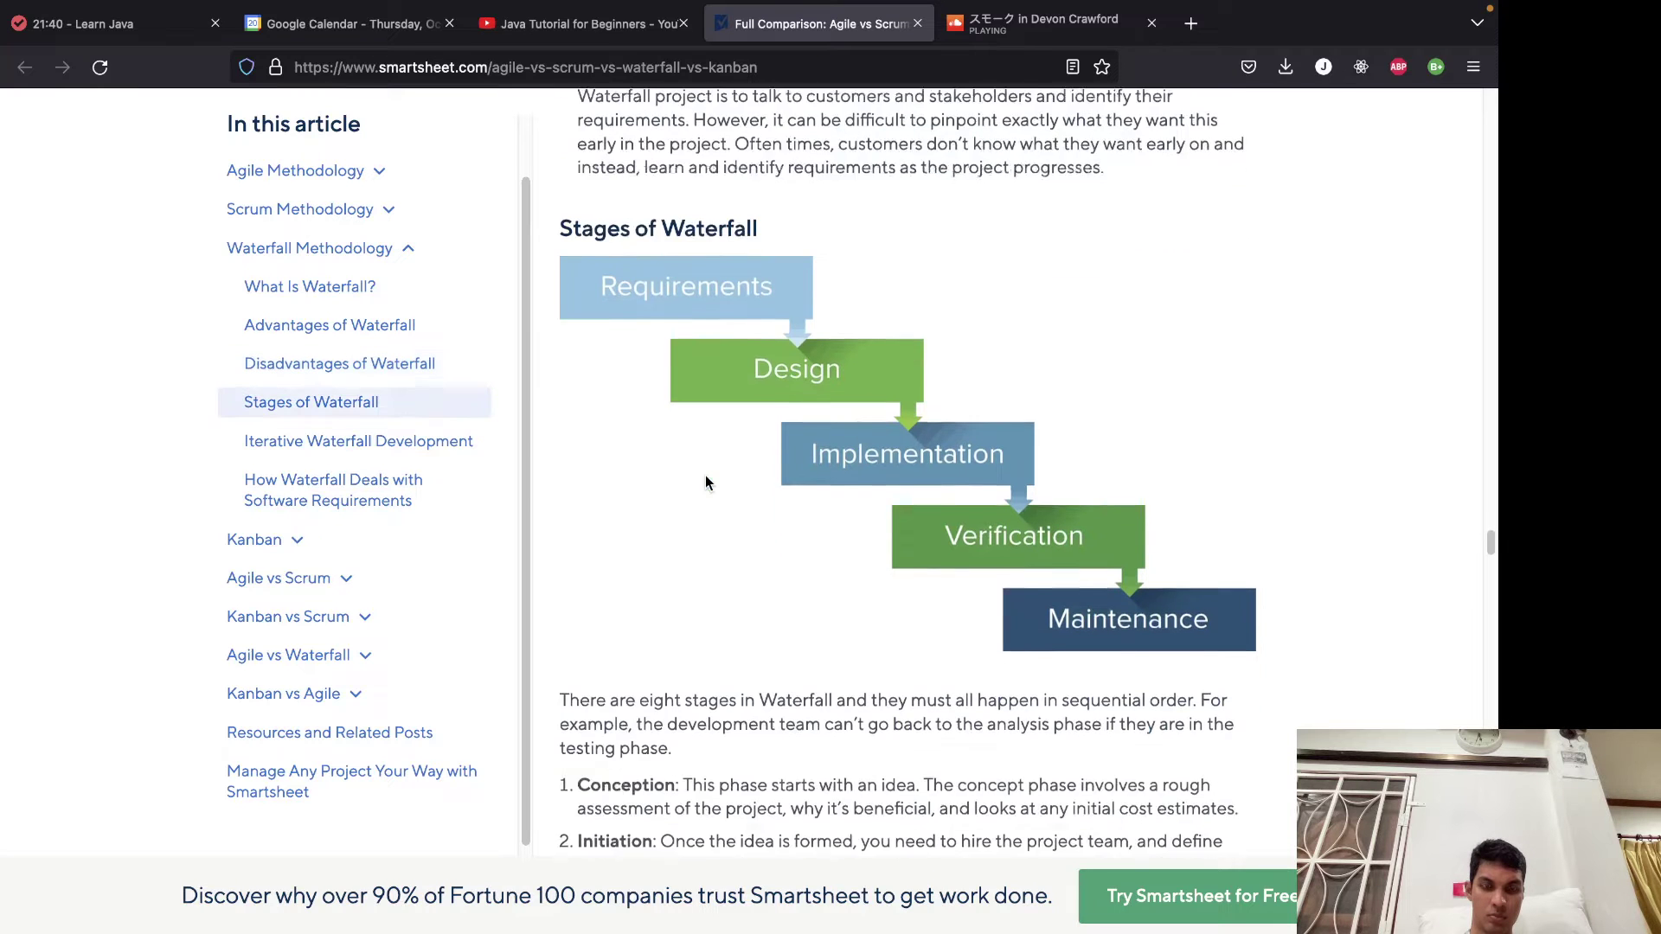
{"action": "scroll", "coordinate": [704, 475], "scroll_direction": "down", "scroll_amount": 1}
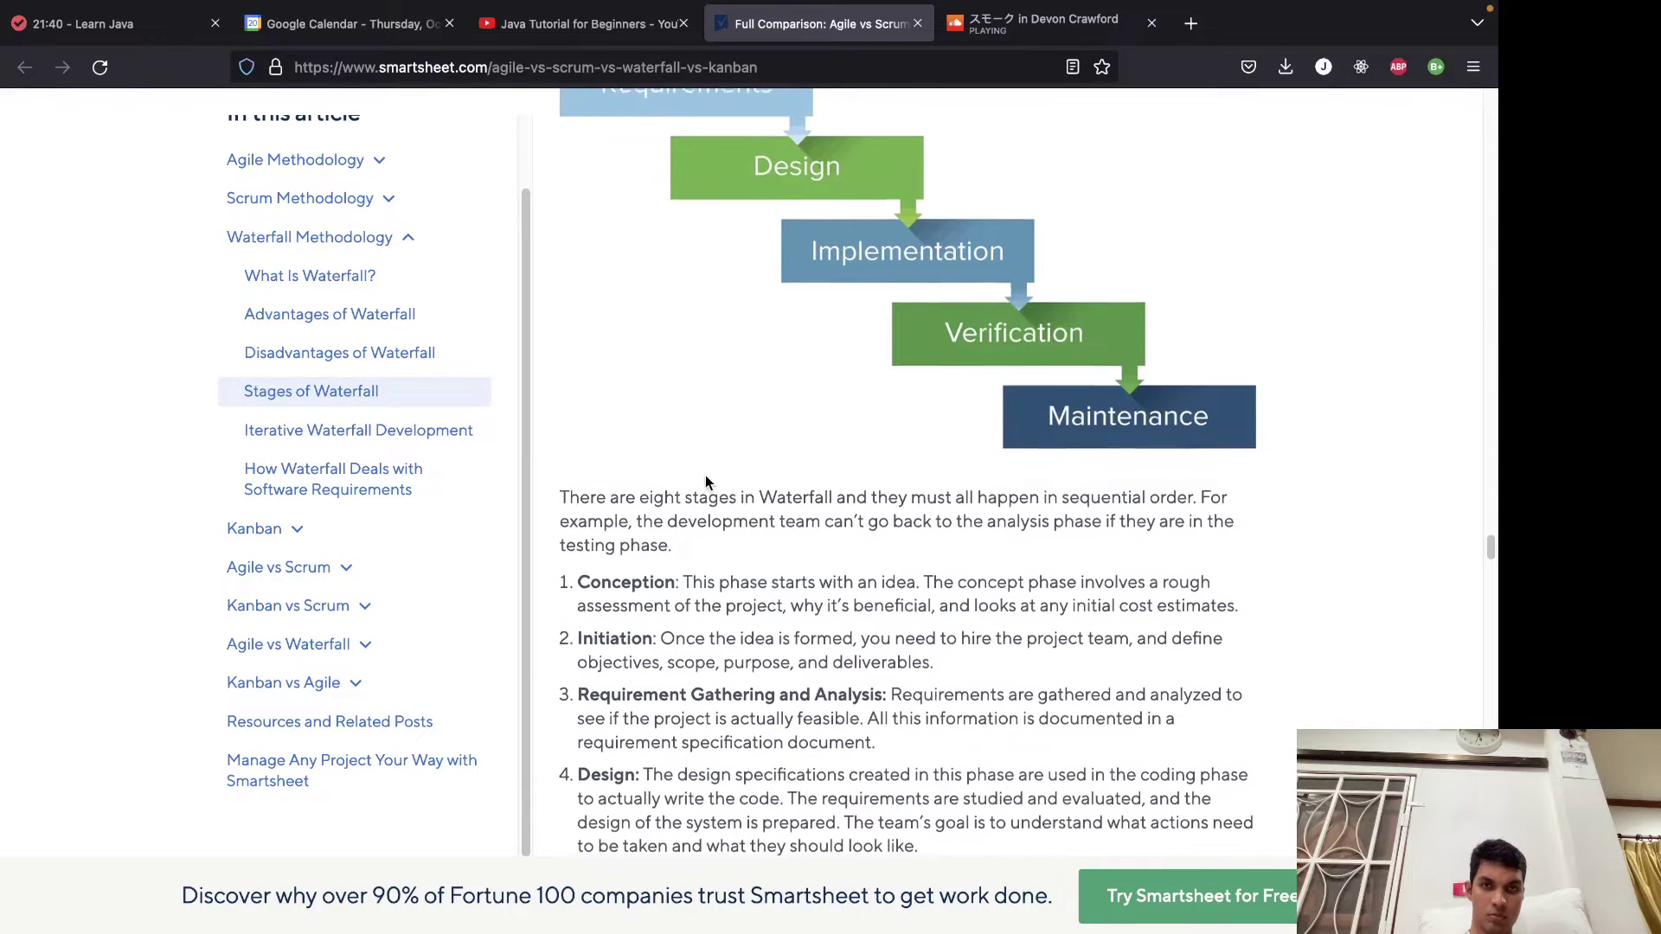
{"action": "scroll", "coordinate": [705, 477], "scroll_direction": "down", "scroll_amount": 1}
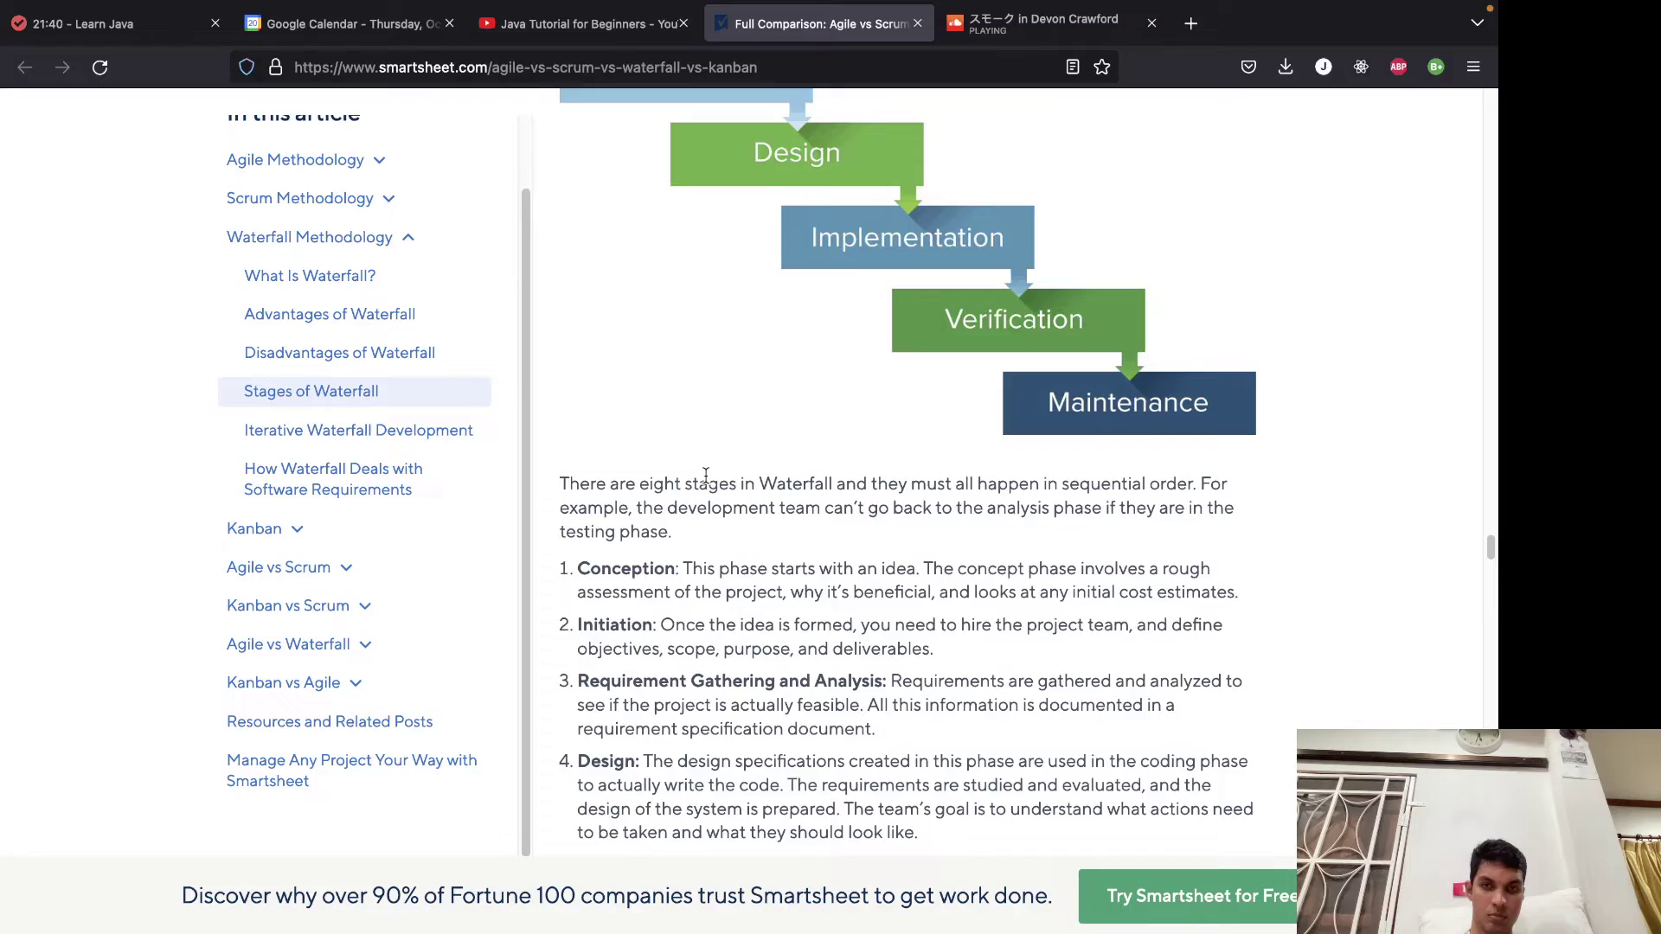
Skip ahead past How Waterfall Deals with Software Requirements and read What Is Kanban? and About the Kanban Board.
{"action": "left_click", "coordinate": [271, 500]}
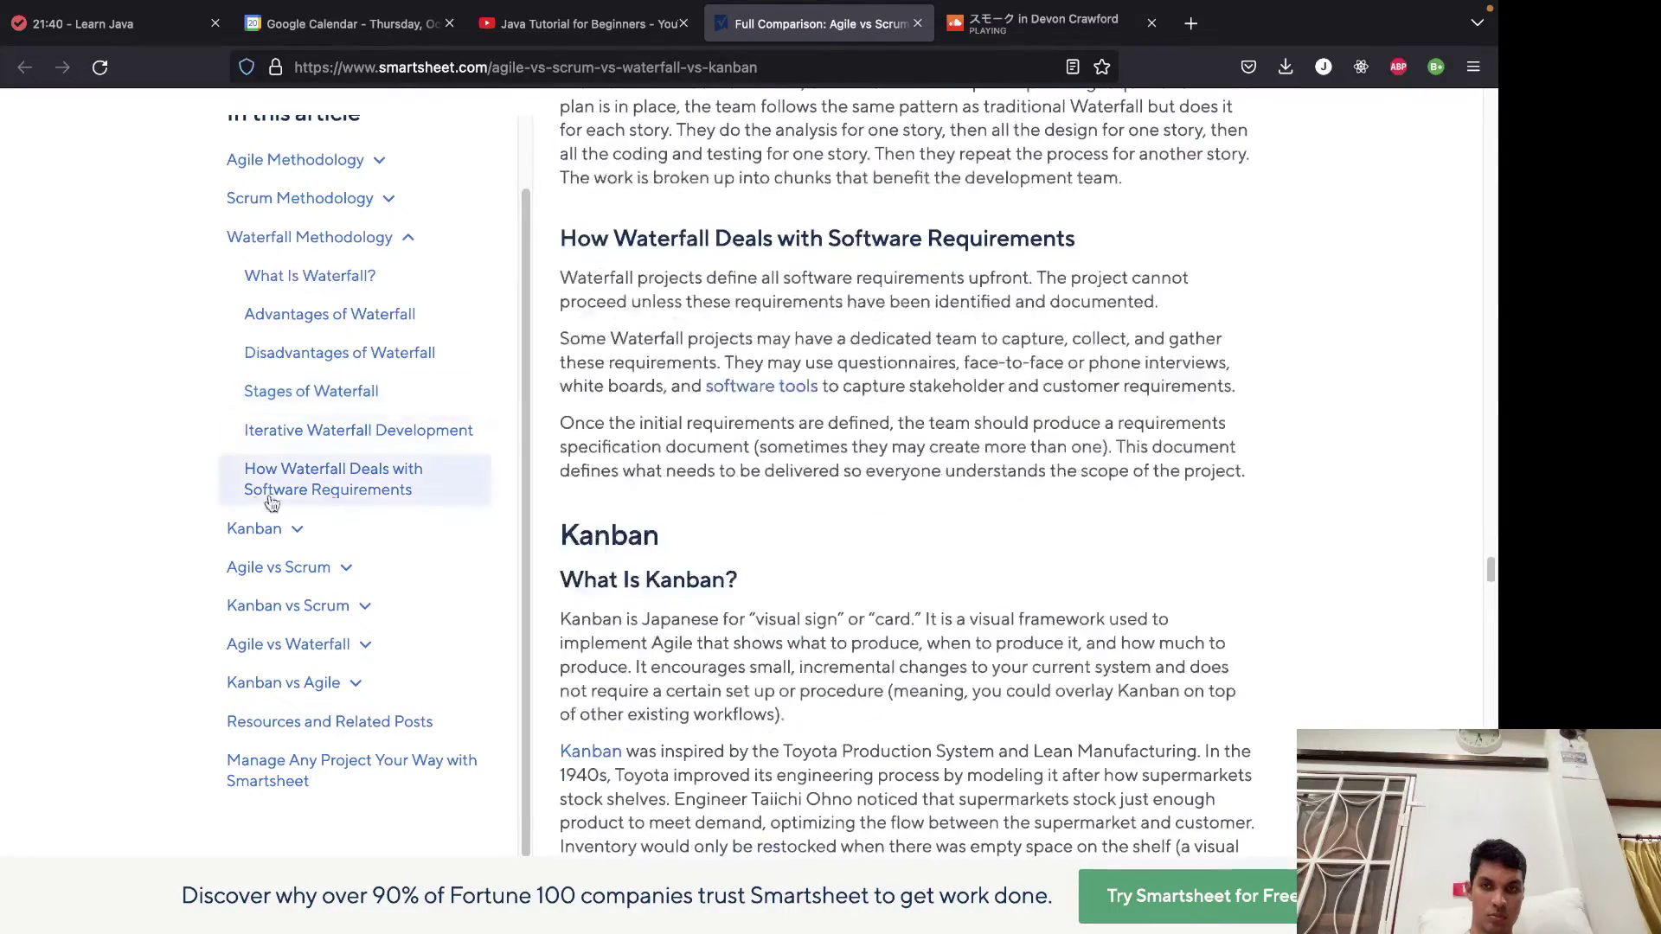
{"action": "scroll", "coordinate": [813, 485], "scroll_direction": "down", "scroll_amount": 2}
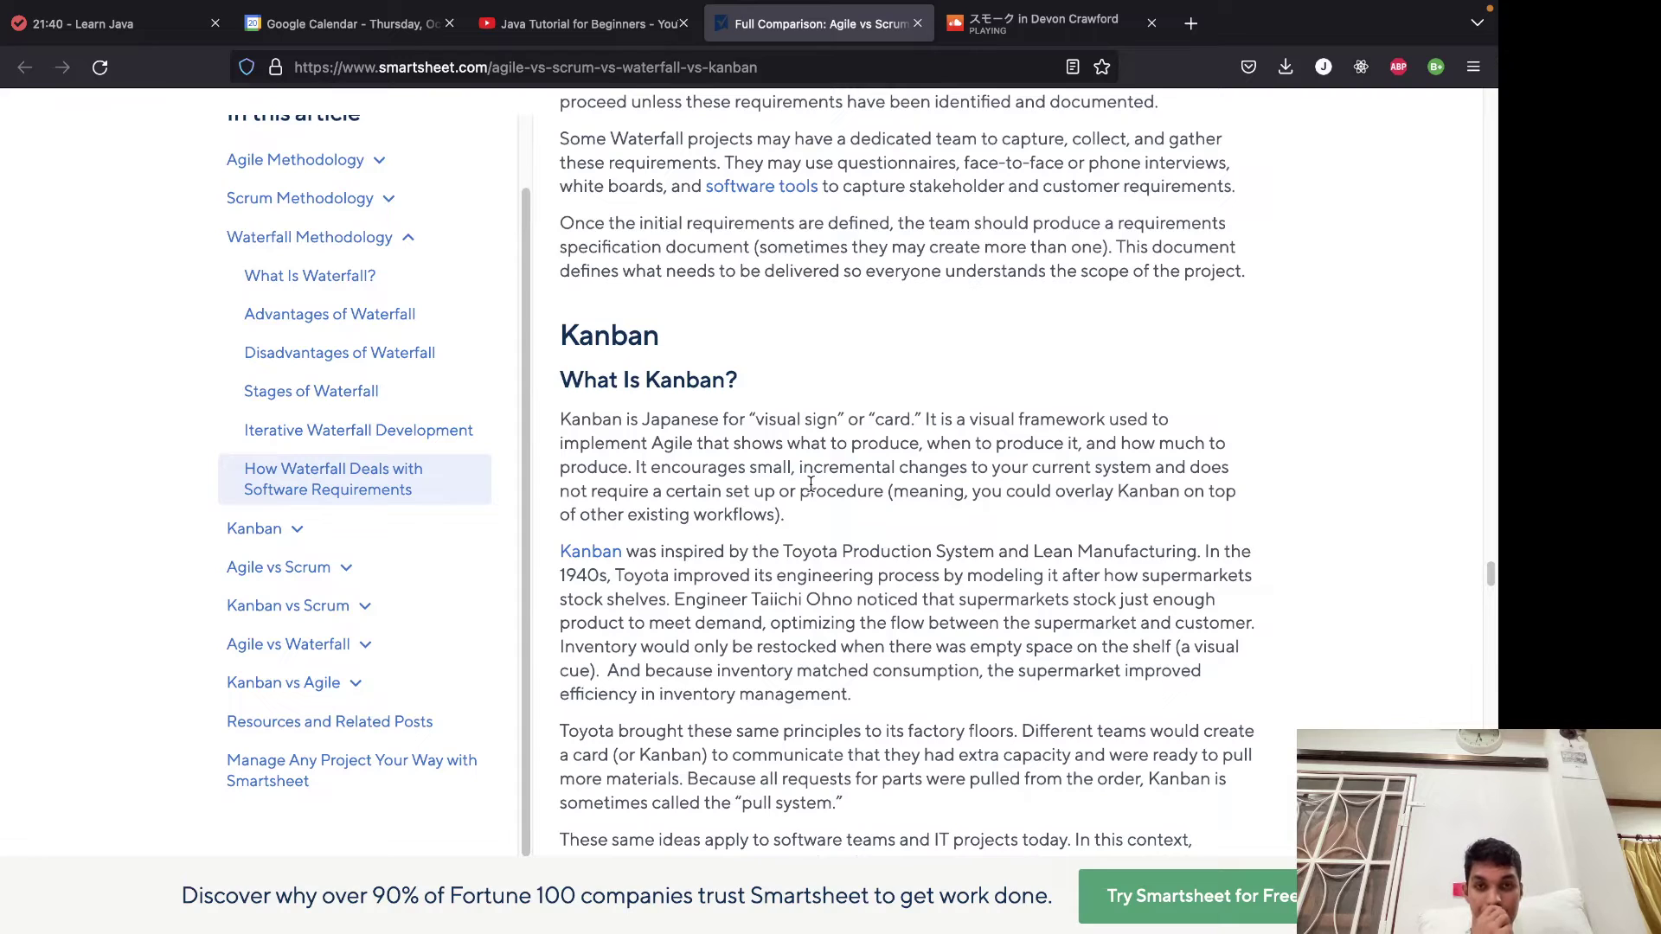
{"action": "scroll", "coordinate": [811, 484], "scroll_direction": "down", "scroll_amount": 8}
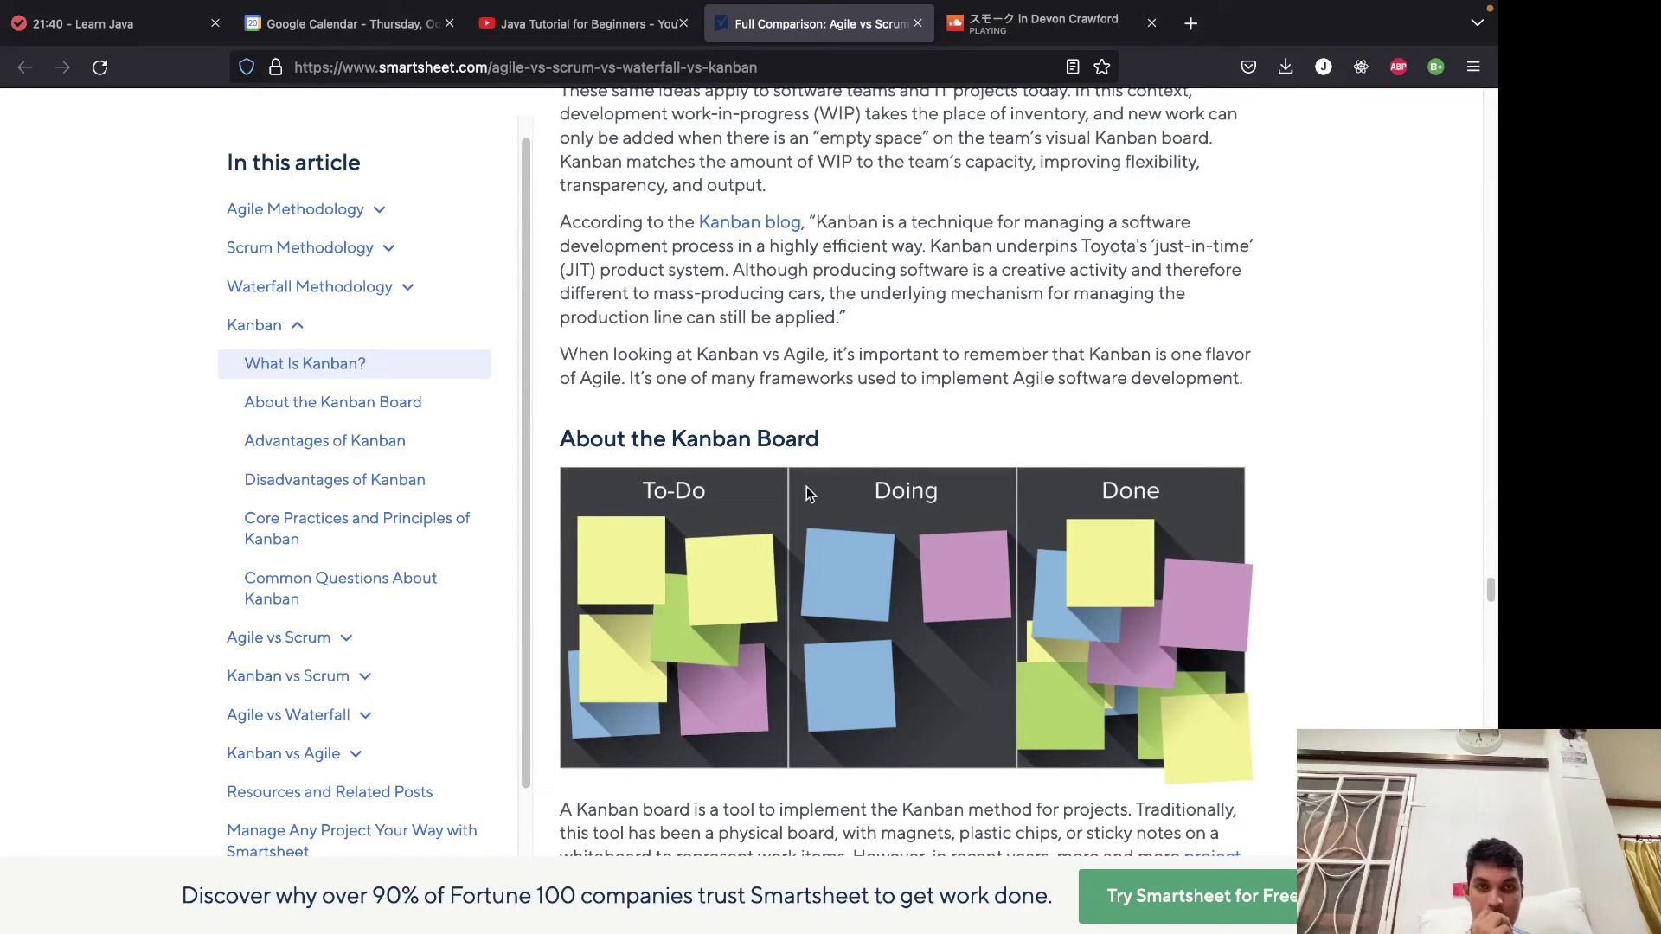
{"action": "scroll", "coordinate": [806, 487], "scroll_direction": "down", "scroll_amount": 2}
{"action": "scroll", "coordinate": [806, 486], "scroll_direction": "down", "scroll_amount": 4}
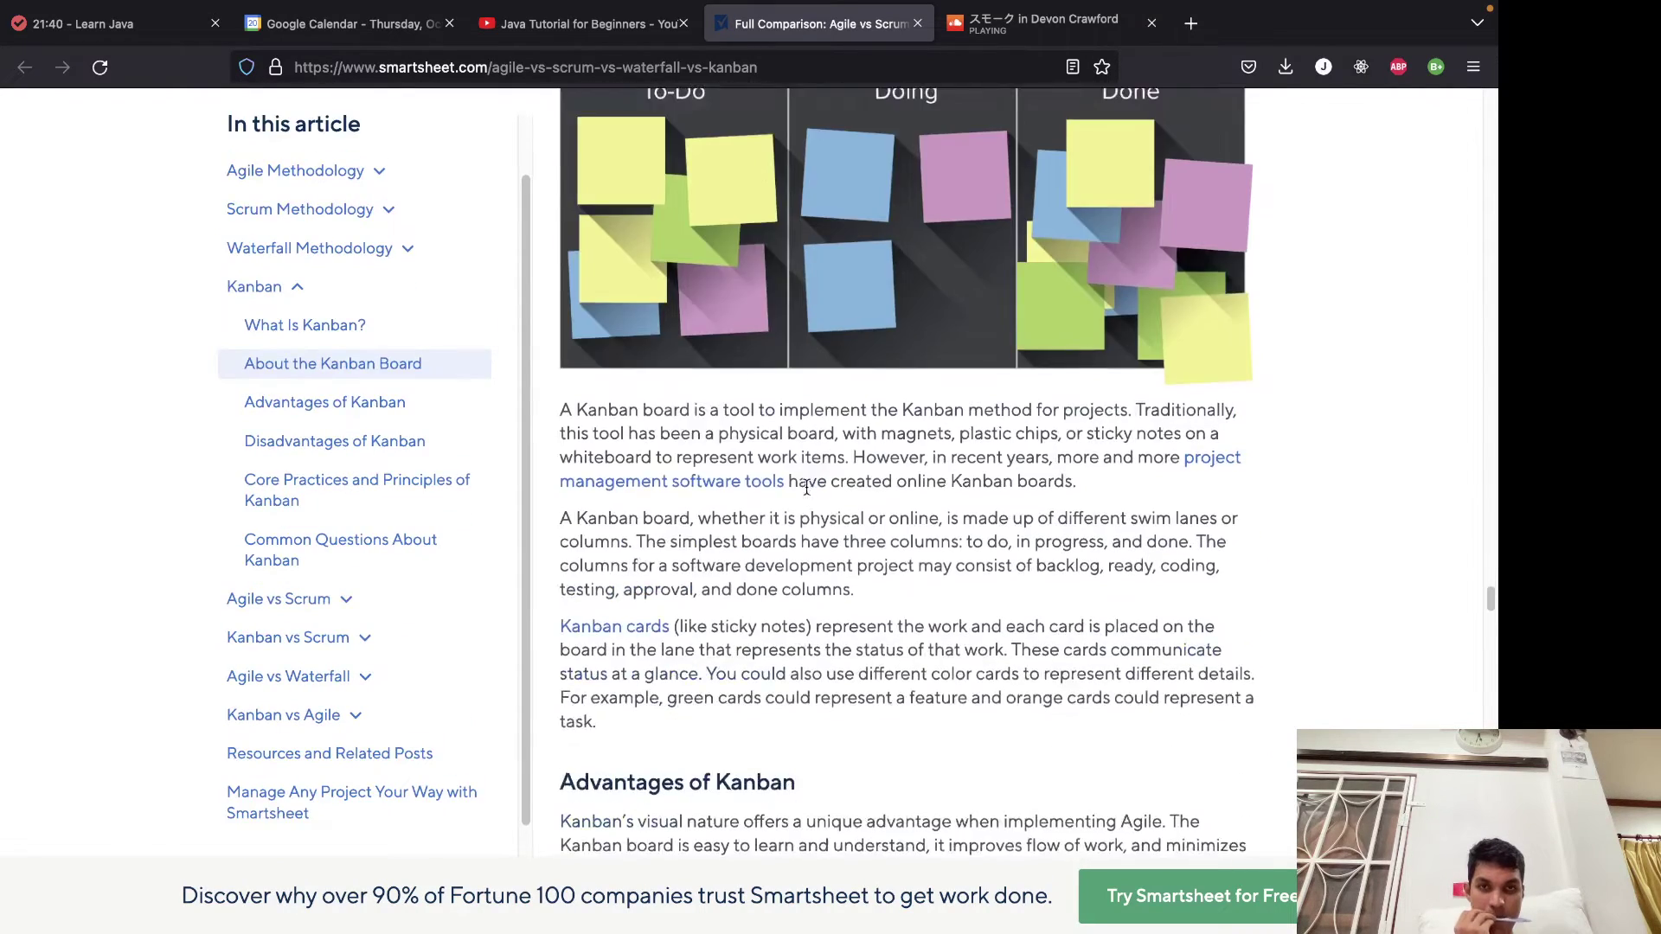
Skim the advantages and disadvantages of Kanban and close the Smartsheet article.
{"action": "scroll", "coordinate": [806, 486], "scroll_direction": "down", "scroll_amount": 2}
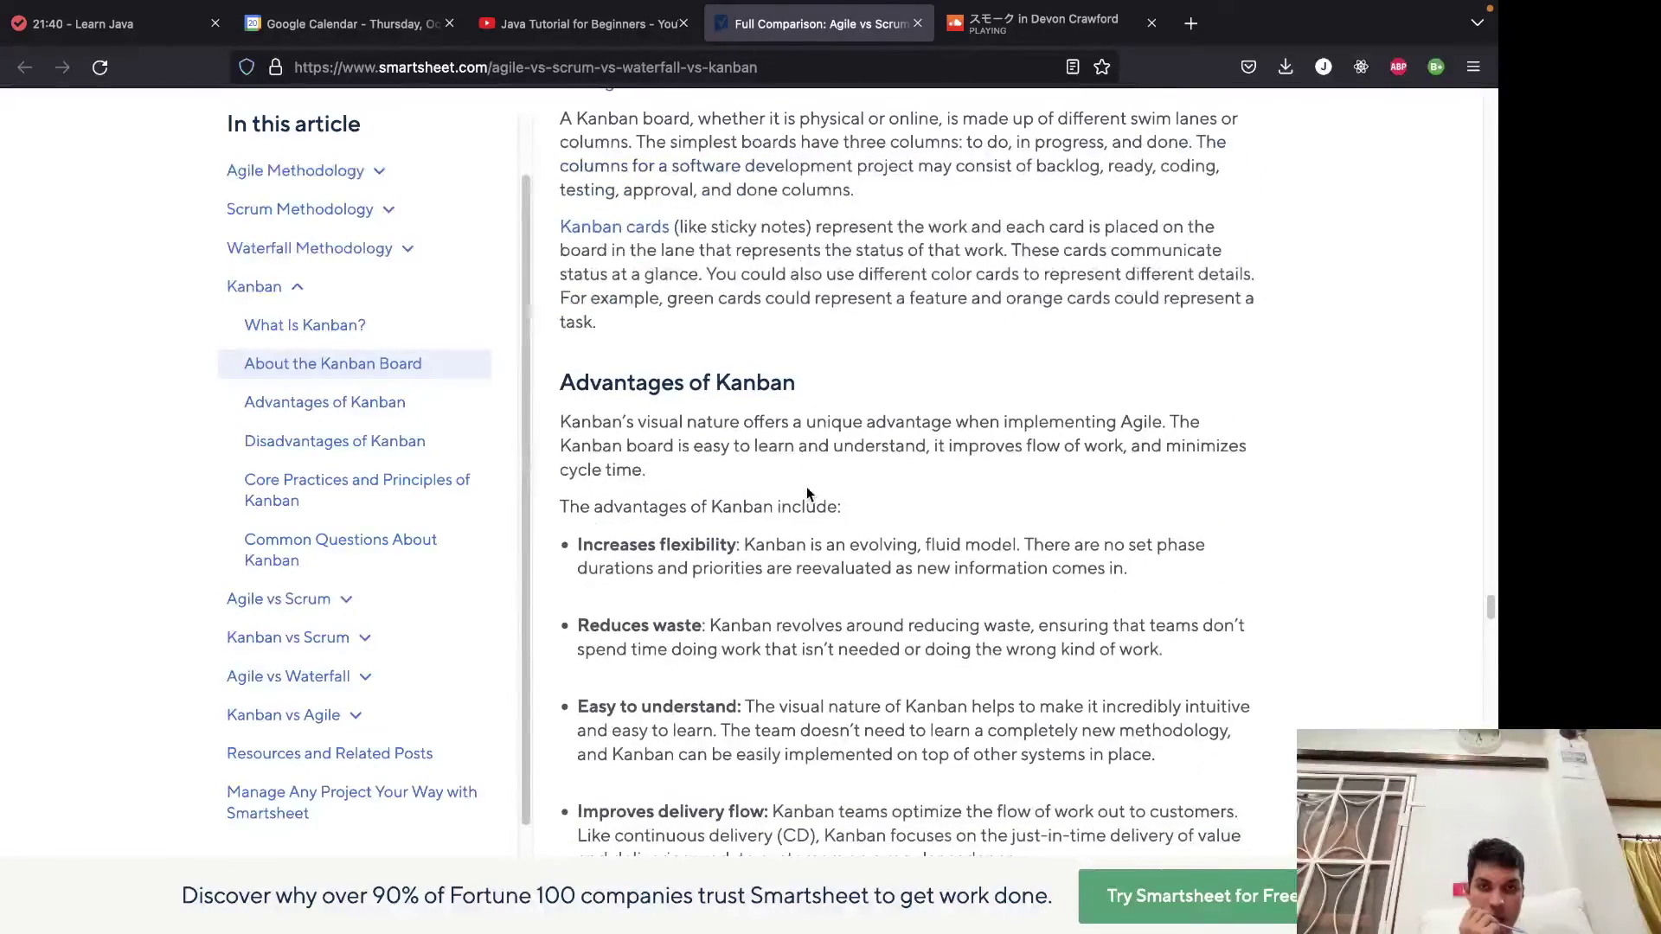
{"action": "scroll", "coordinate": [806, 486], "scroll_direction": "down", "scroll_amount": 4}
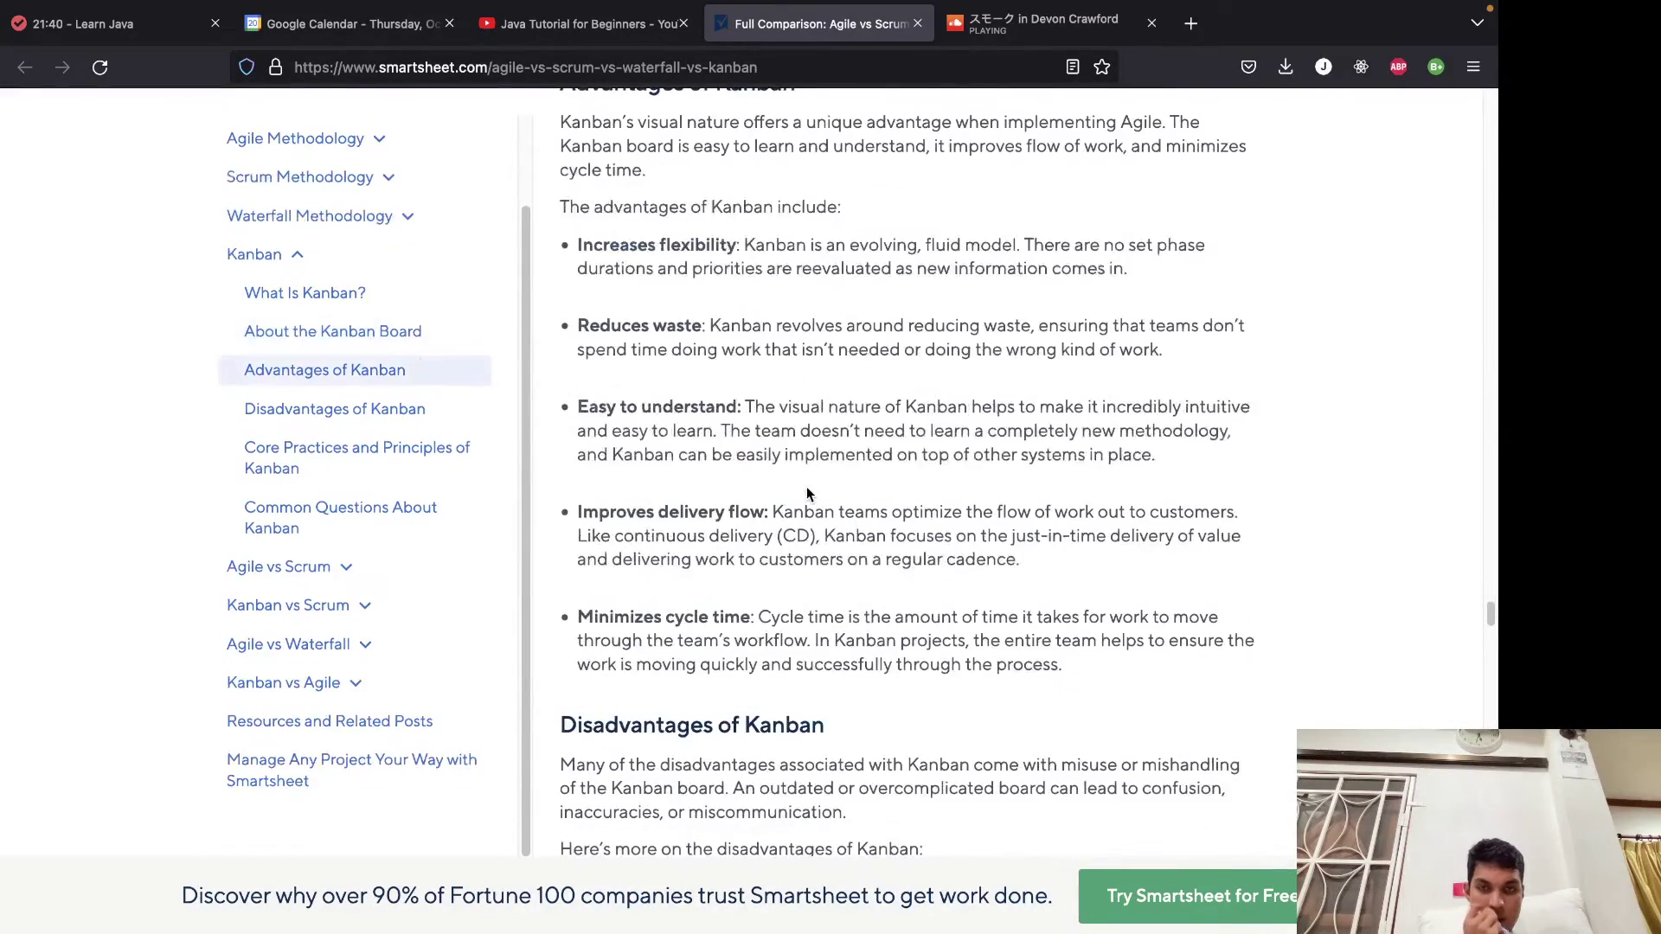
{"action": "scroll", "coordinate": [807, 487], "scroll_direction": "down", "scroll_amount": 2}
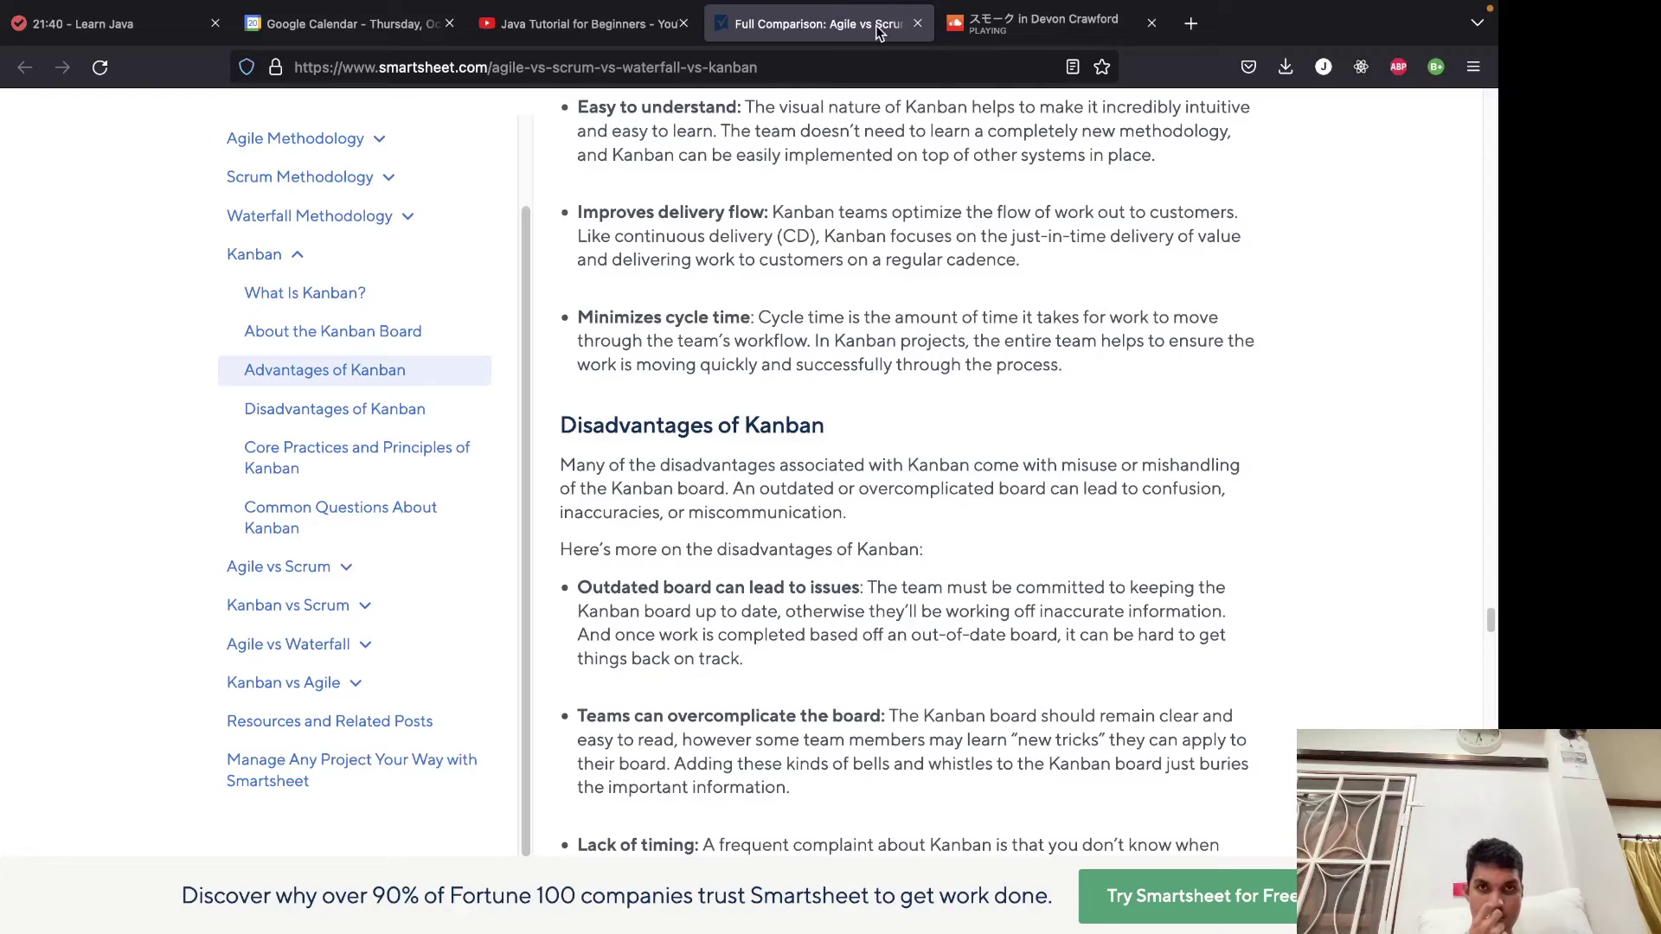
{"action": "left_click", "coordinate": [919, 26]}
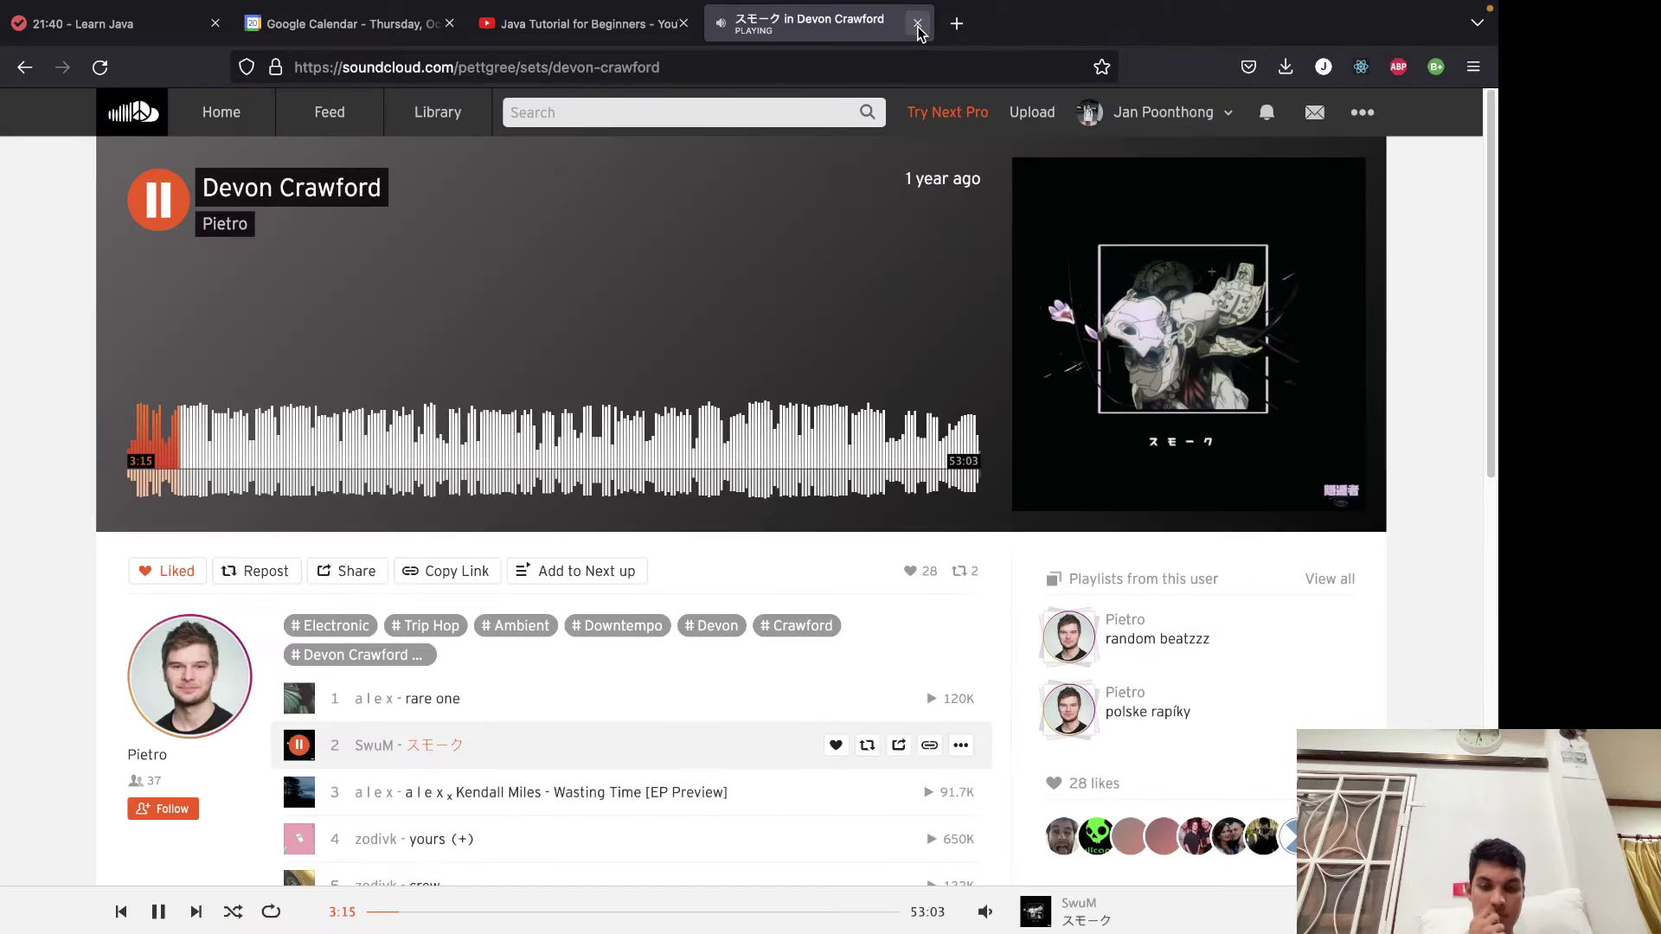
Switch to Discord and open the Clean Architecture book link shared in the general channel under Books.
{"action": "key", "text": "alt+Tab"}
{"action": "key", "text": "ctrl+Right"}
{"action": "key", "text": "ctrl+Left"}
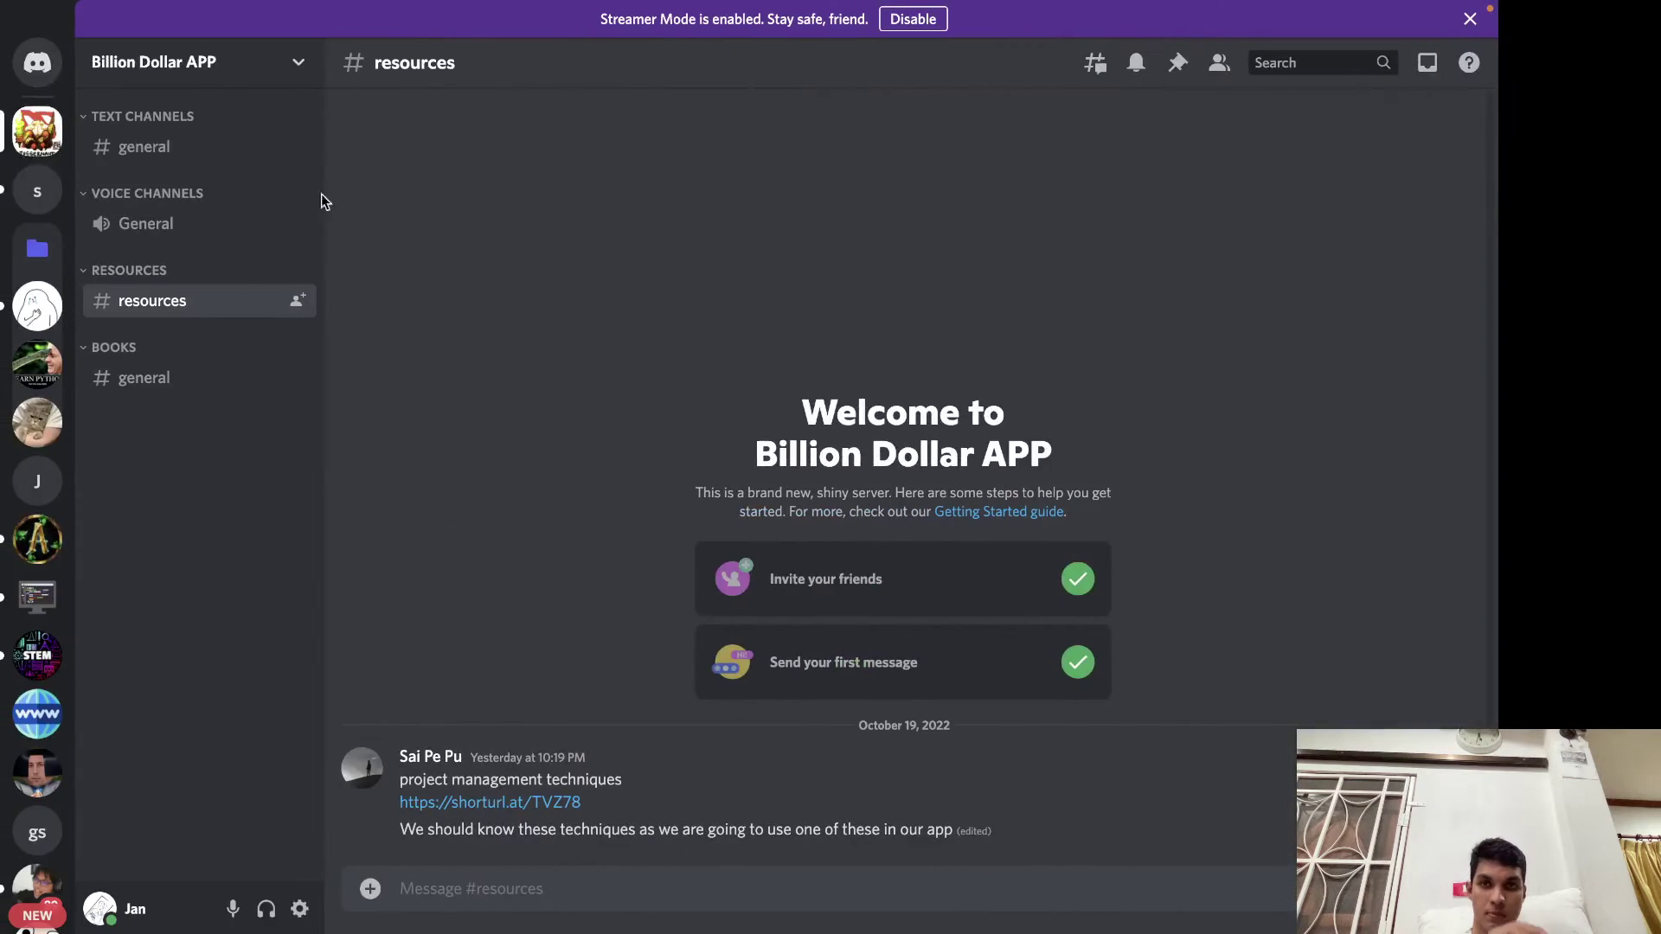
{"action": "left_click", "coordinate": [179, 396]}
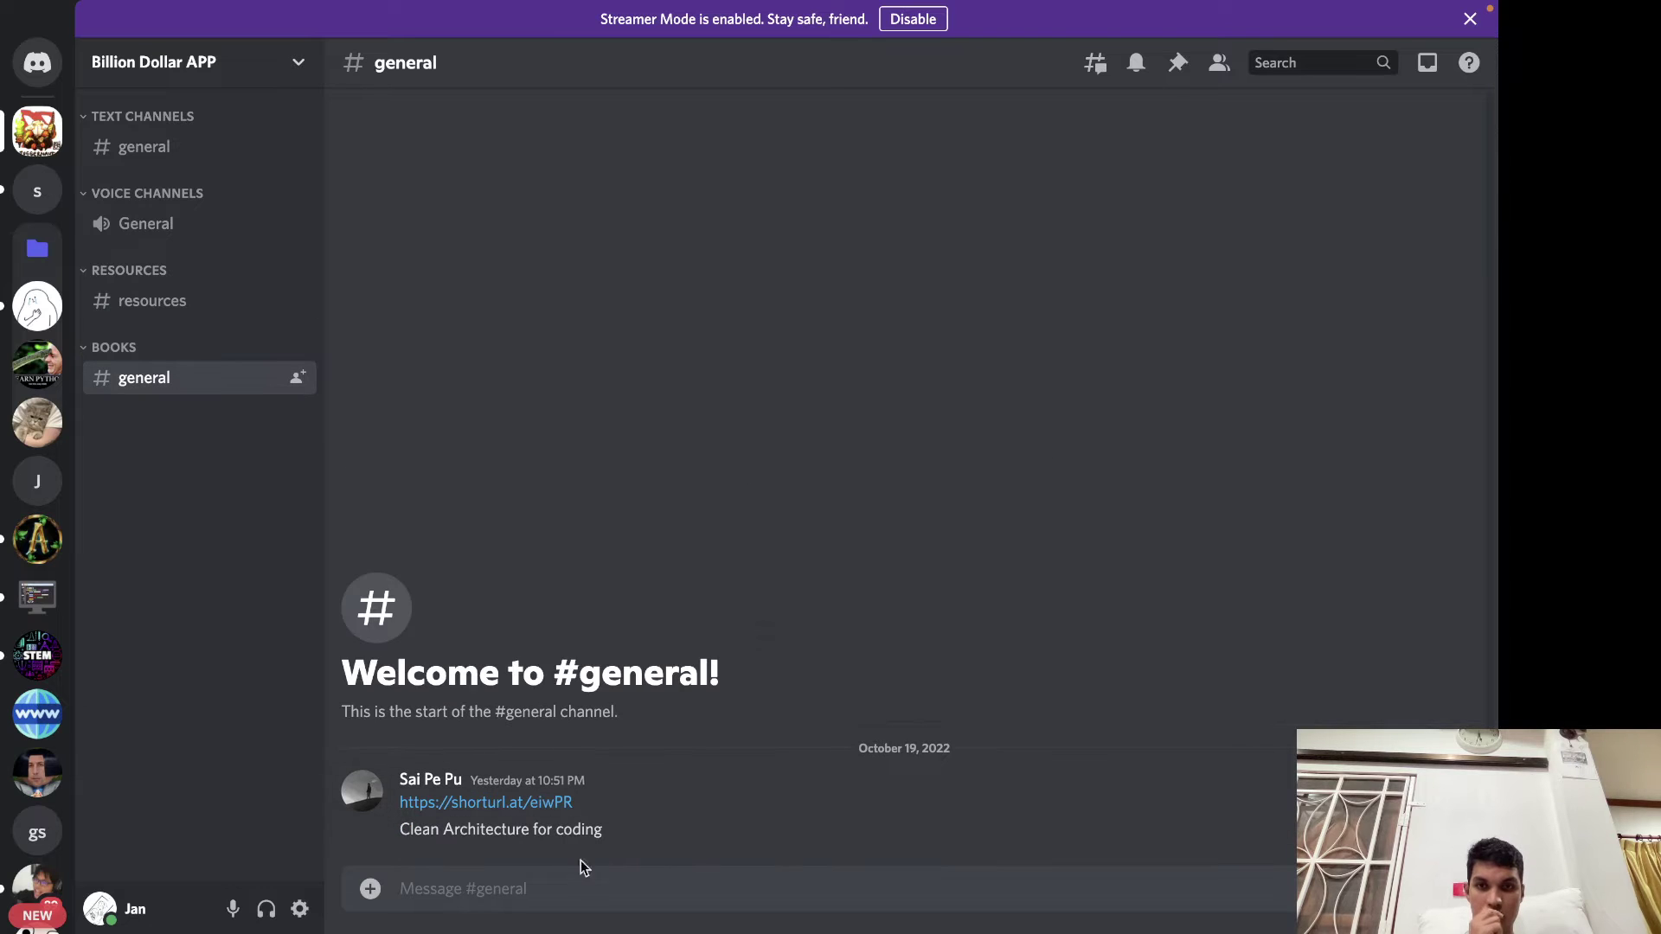
{"action": "left_click", "coordinate": [554, 803]}
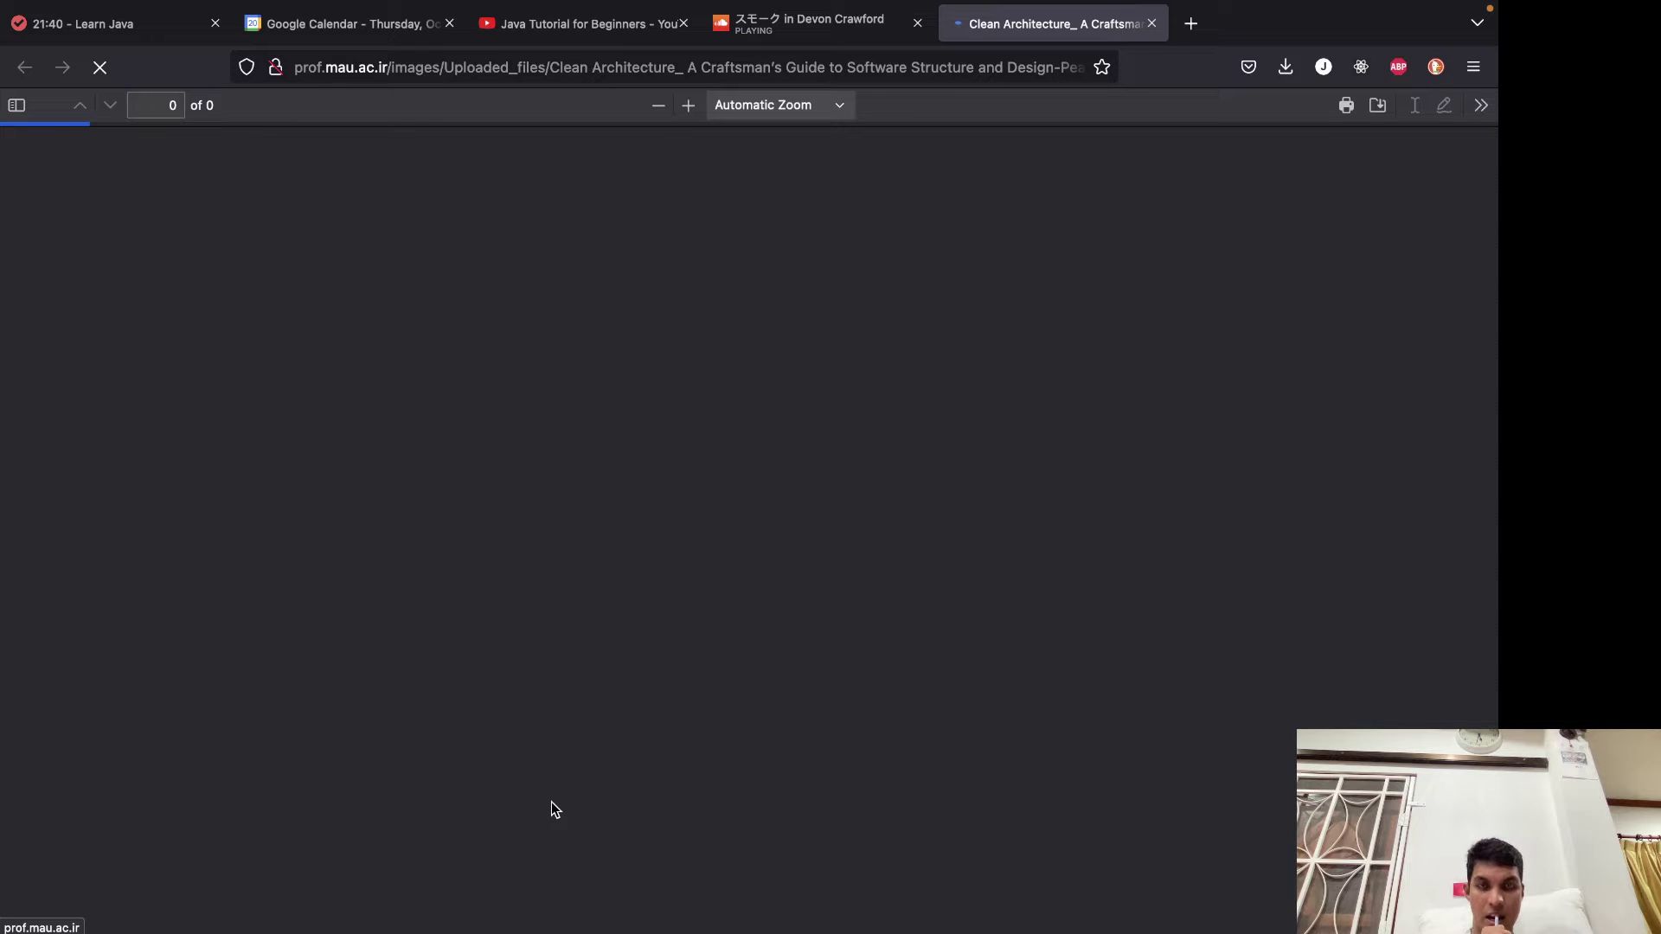
{"action": "scroll", "coordinate": [701, 826], "scroll_direction": "down", "scroll_amount": 2}
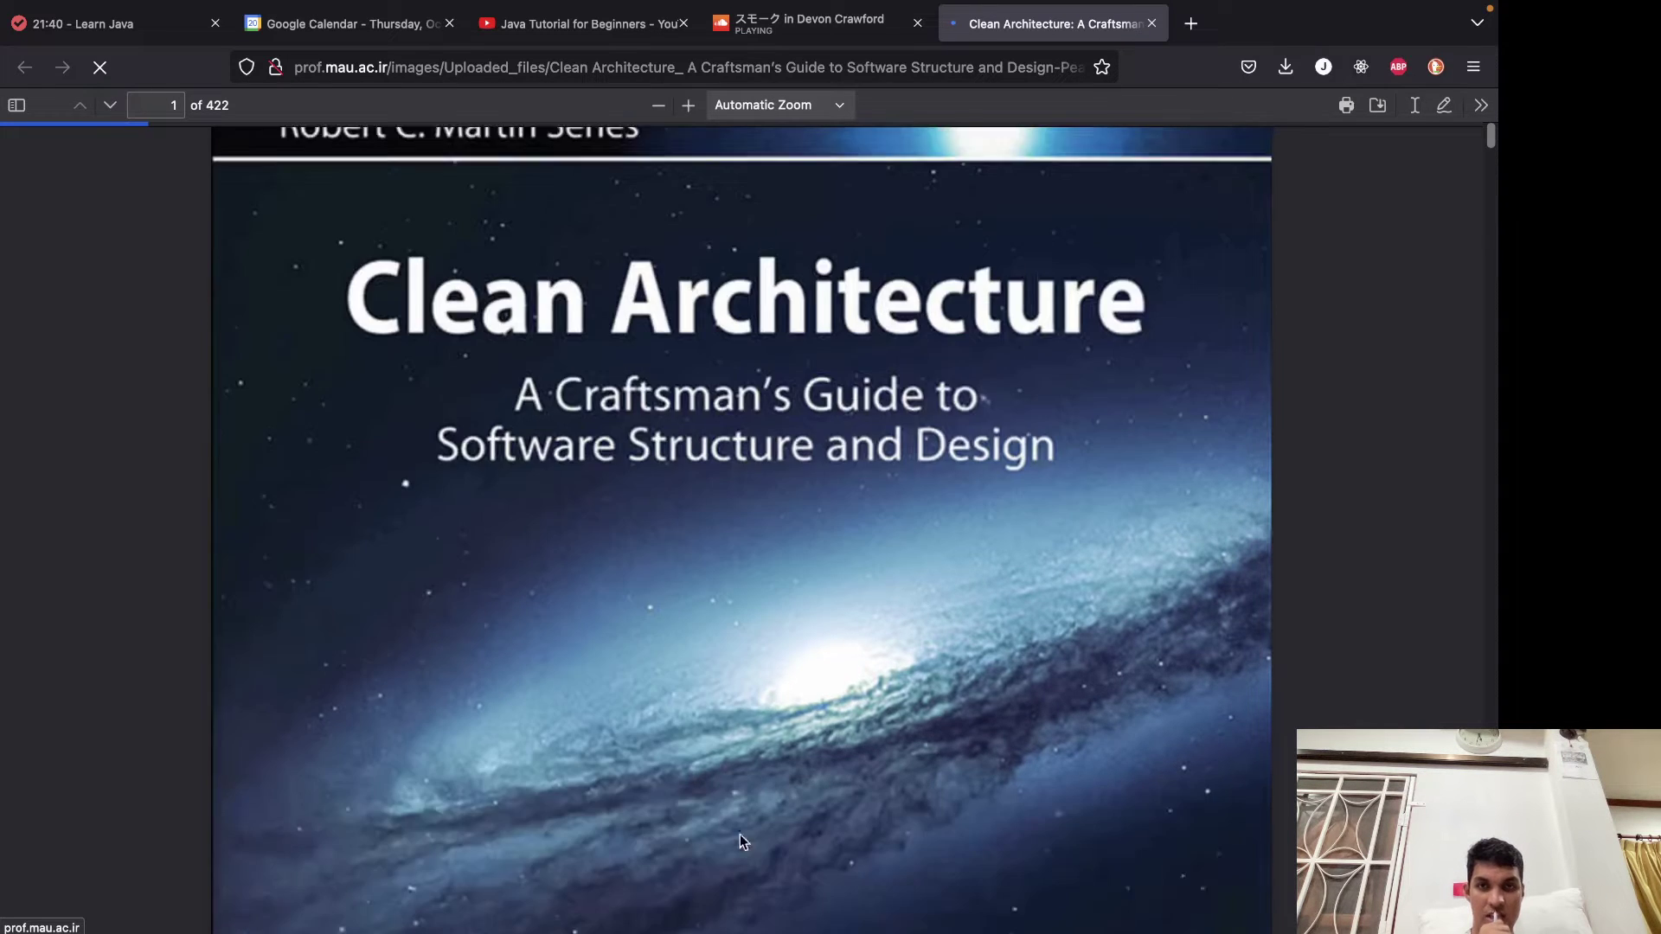
Skim the Clean Architecture cover page and save the PDF to the Downloads folder.
{"action": "scroll", "coordinate": [735, 834], "scroll_direction": "down", "scroll_amount": 9}
{"action": "scroll", "coordinate": [723, 832], "scroll_direction": "up", "scroll_amount": 10}
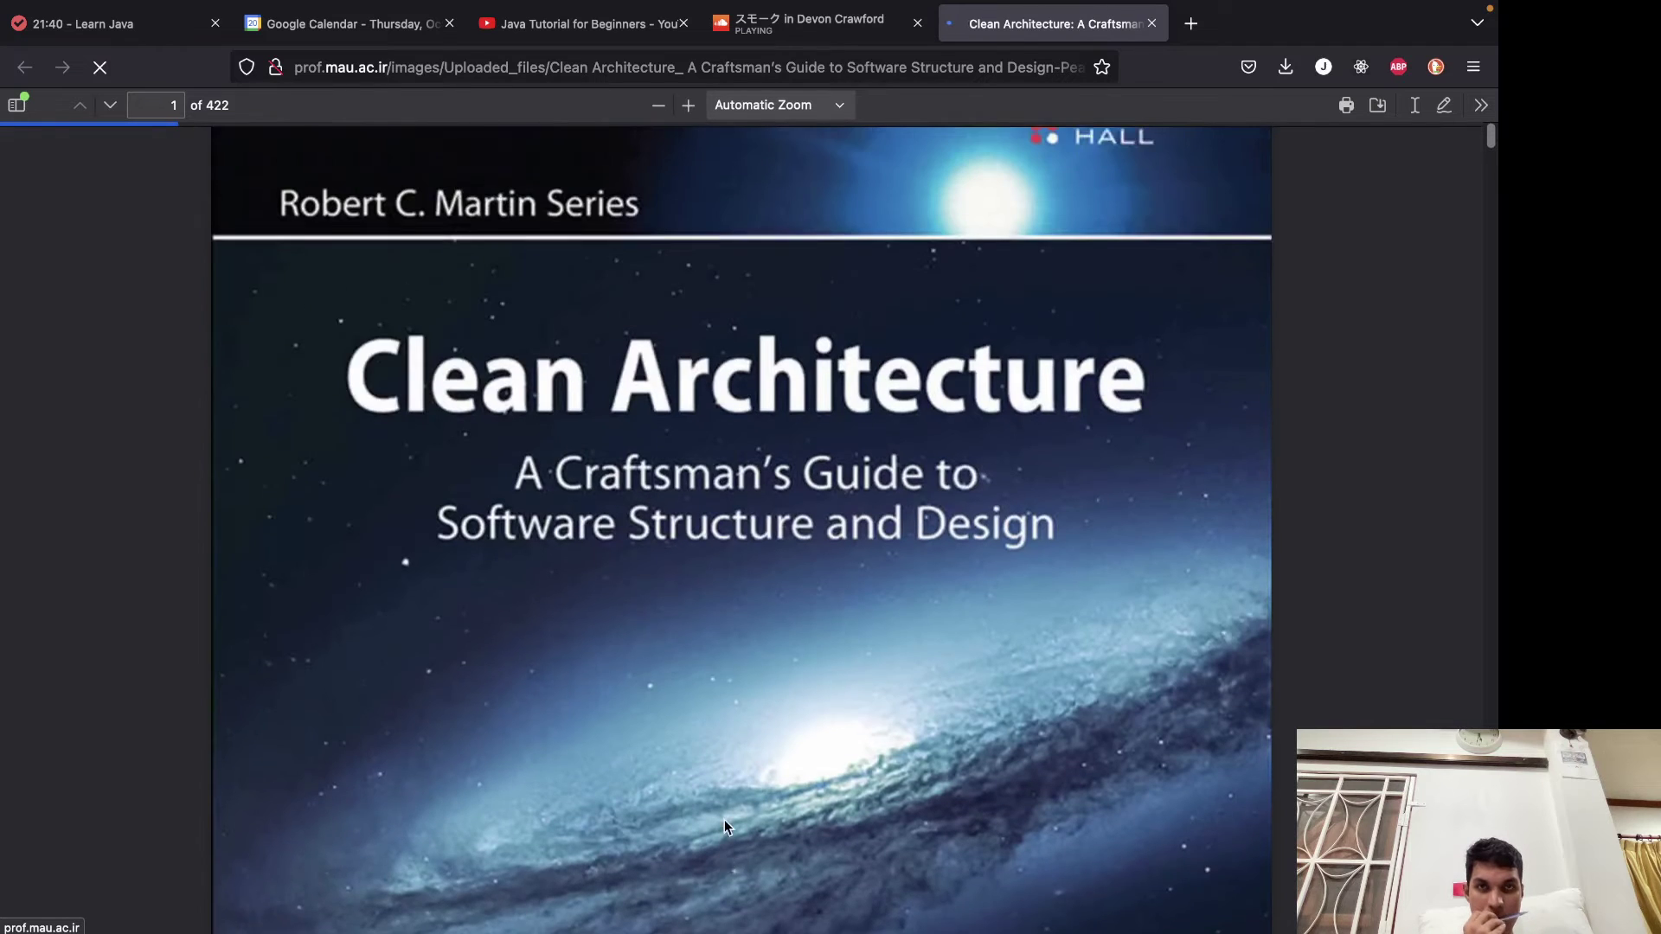
{"action": "scroll", "coordinate": [724, 818], "scroll_direction": "up", "scroll_amount": 2}
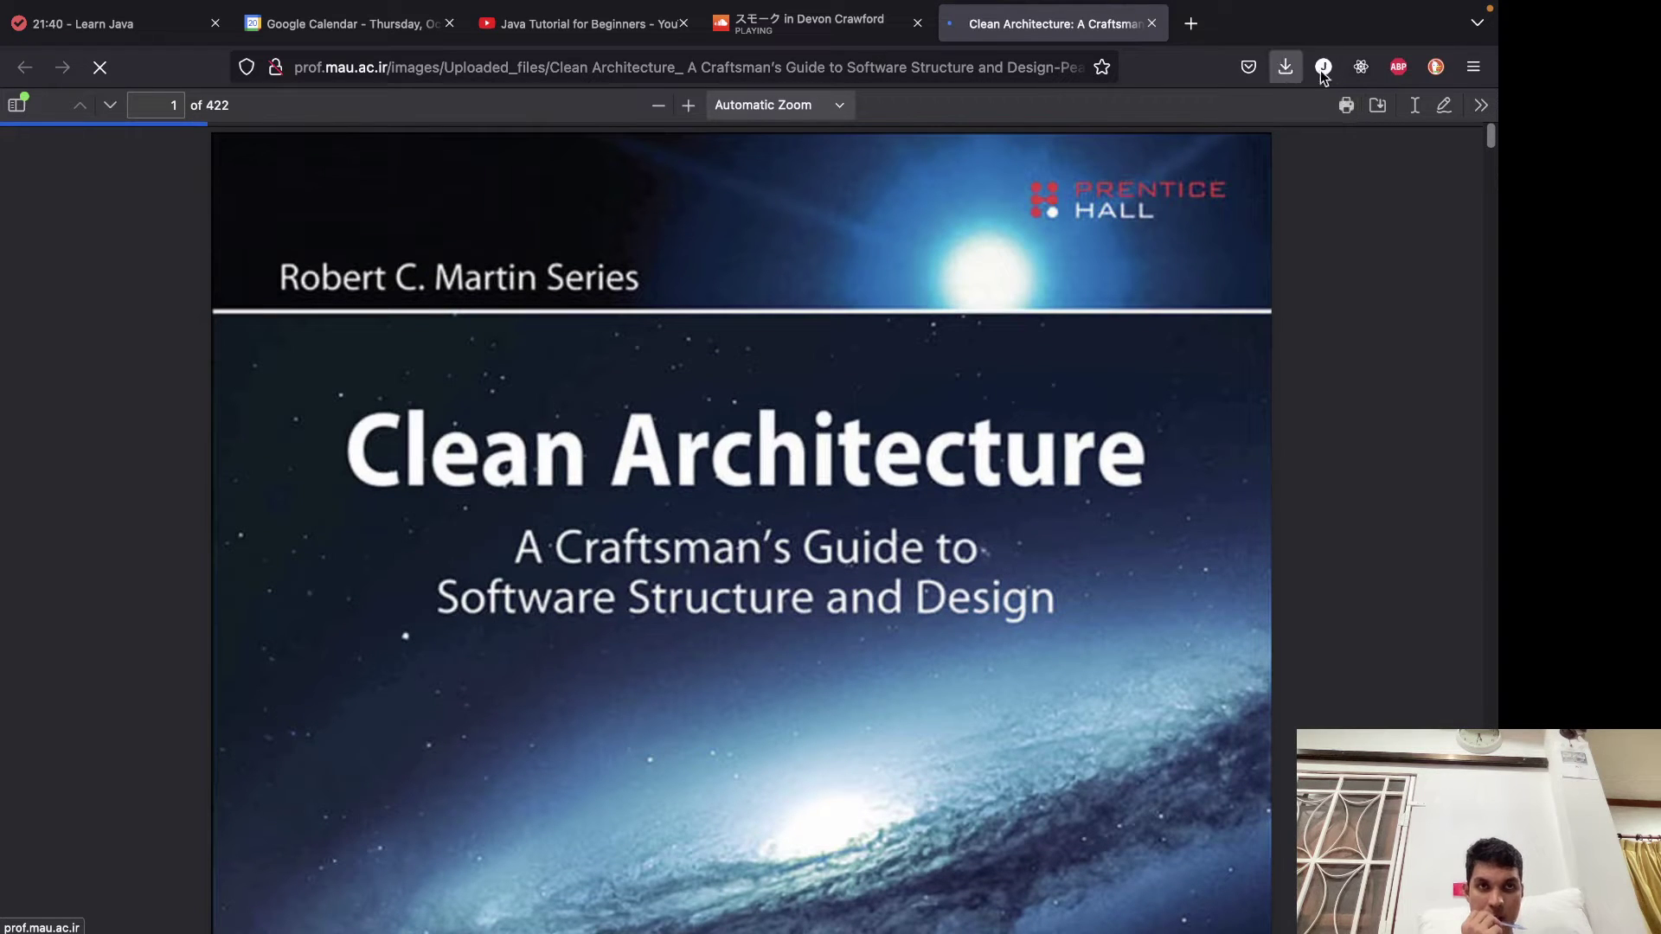
{"action": "left_click", "coordinate": [1368, 109]}
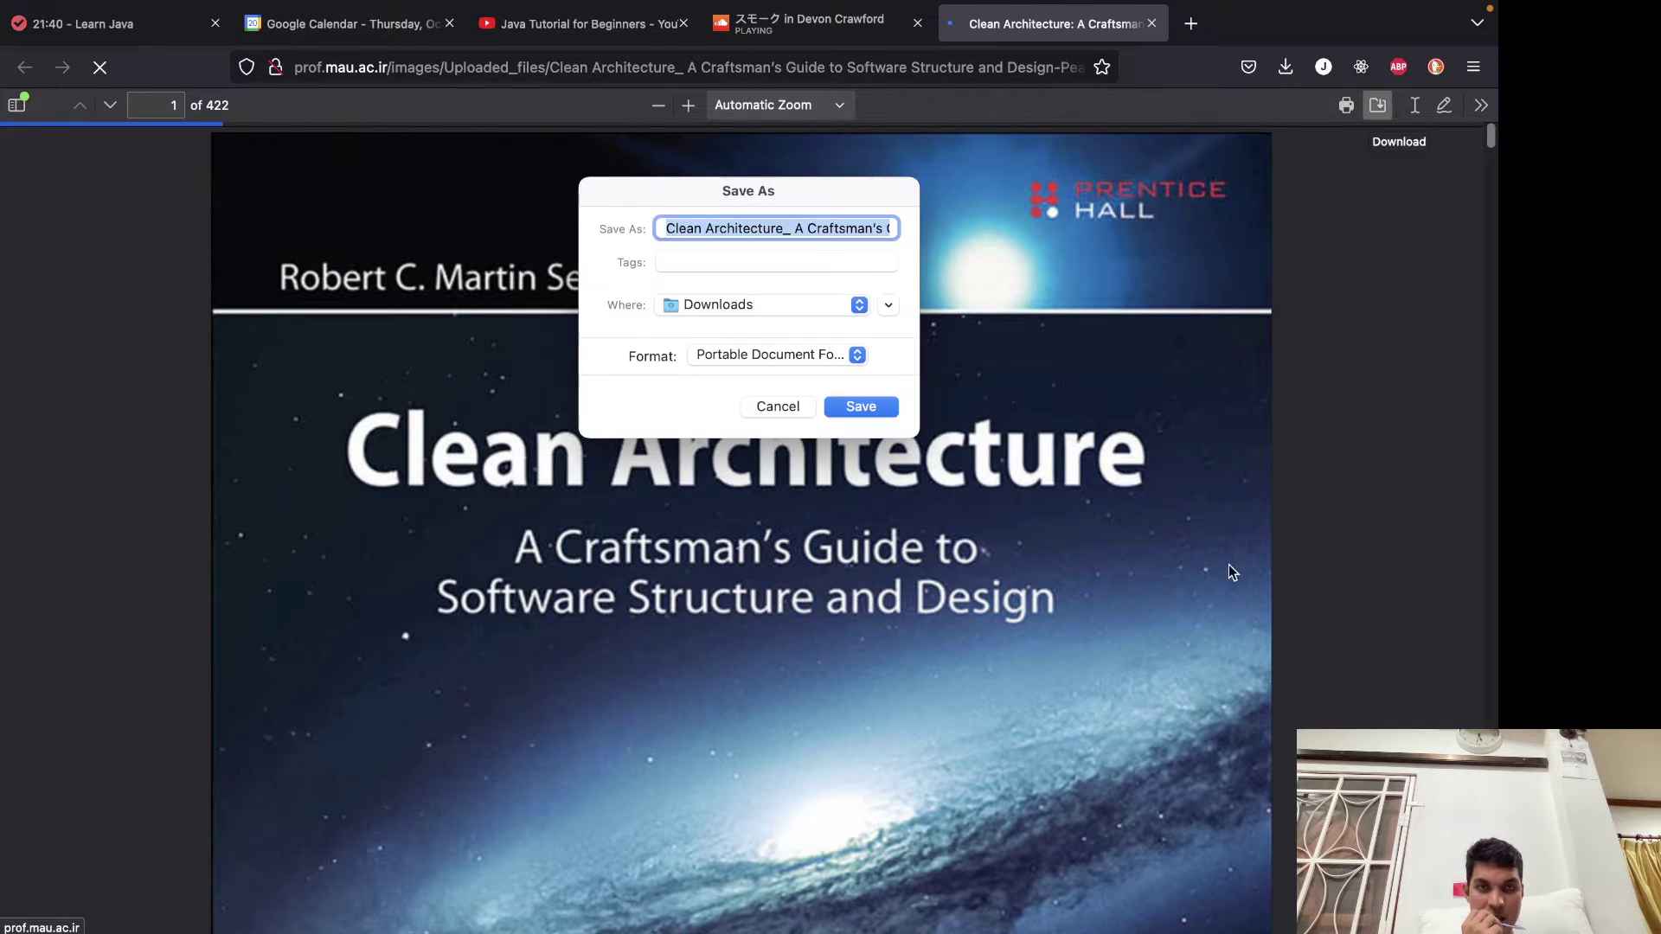
{"action": "left_click", "coordinate": [751, 305]}
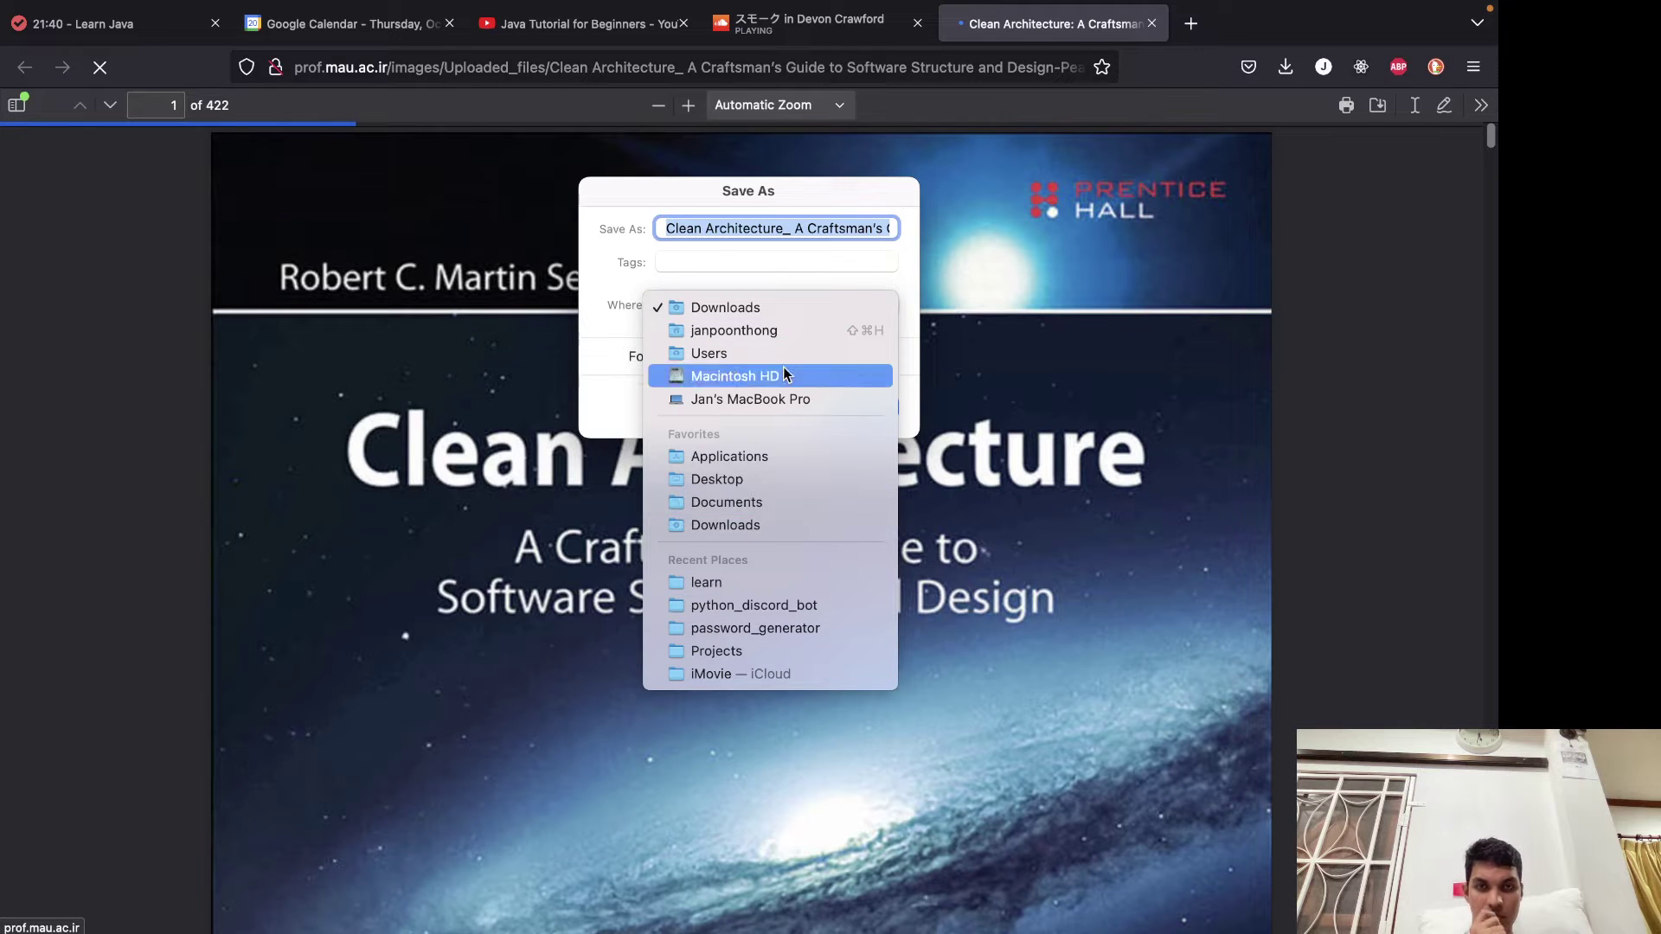
{"action": "left_click", "coordinate": [786, 311]}
{"action": "left_click", "coordinate": [845, 405]}
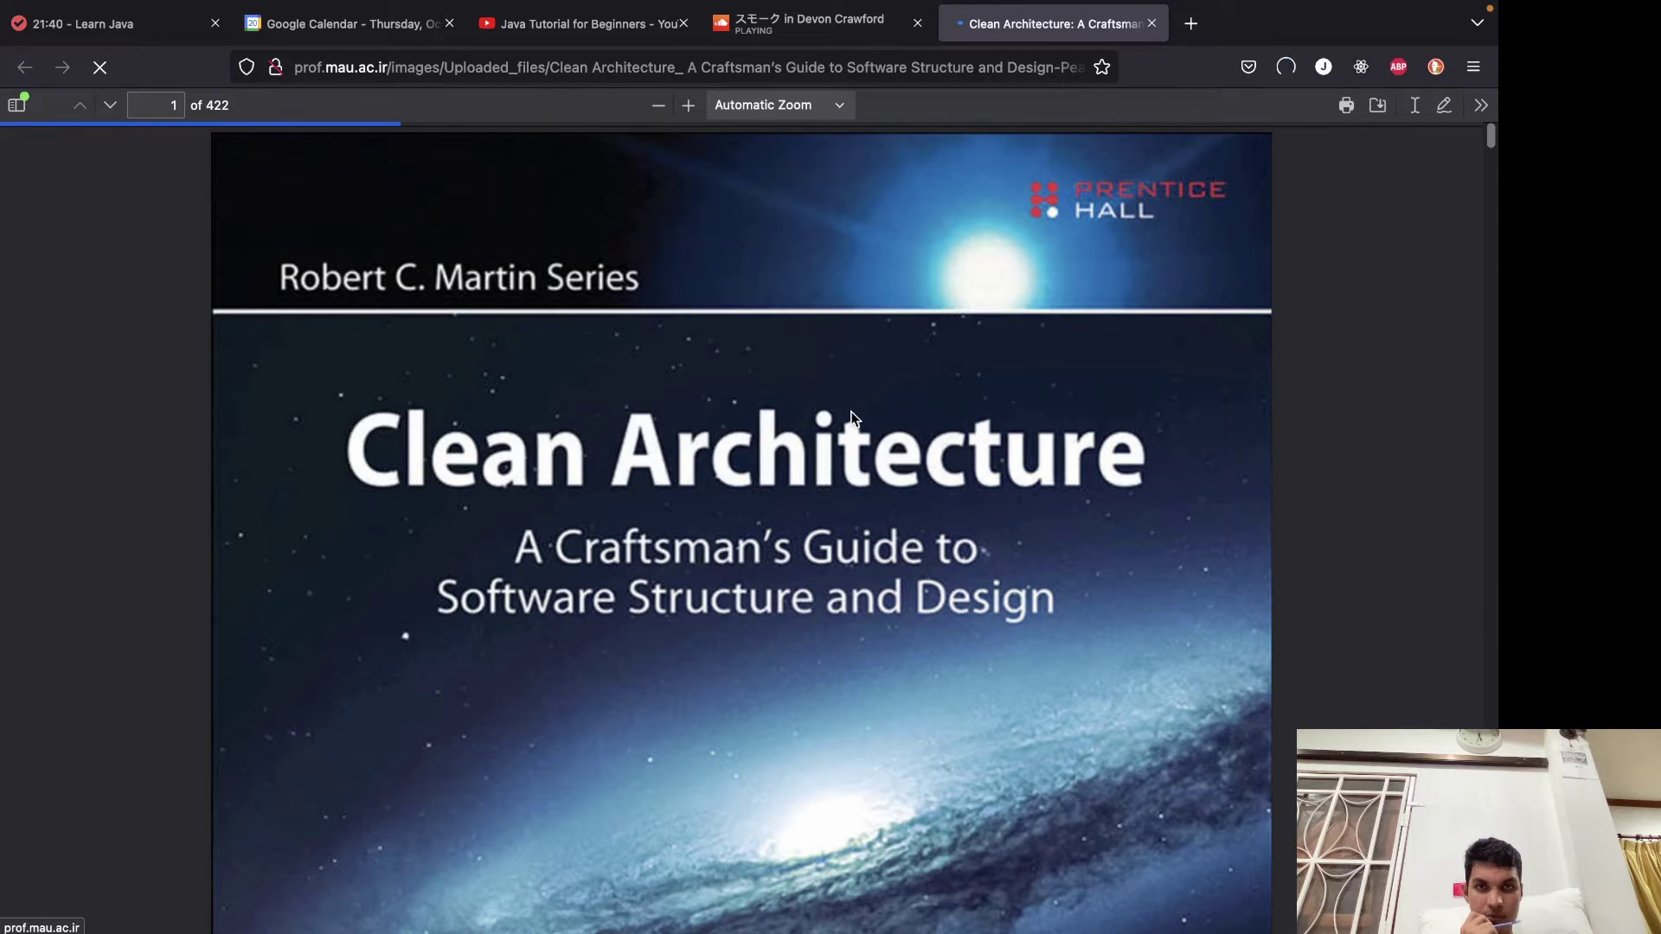
Close the book and search the web for virustotal to open the VirusTotal site.
{"action": "left_click", "coordinate": [1152, 25]}
{"action": "left_click", "coordinate": [957, 26]}
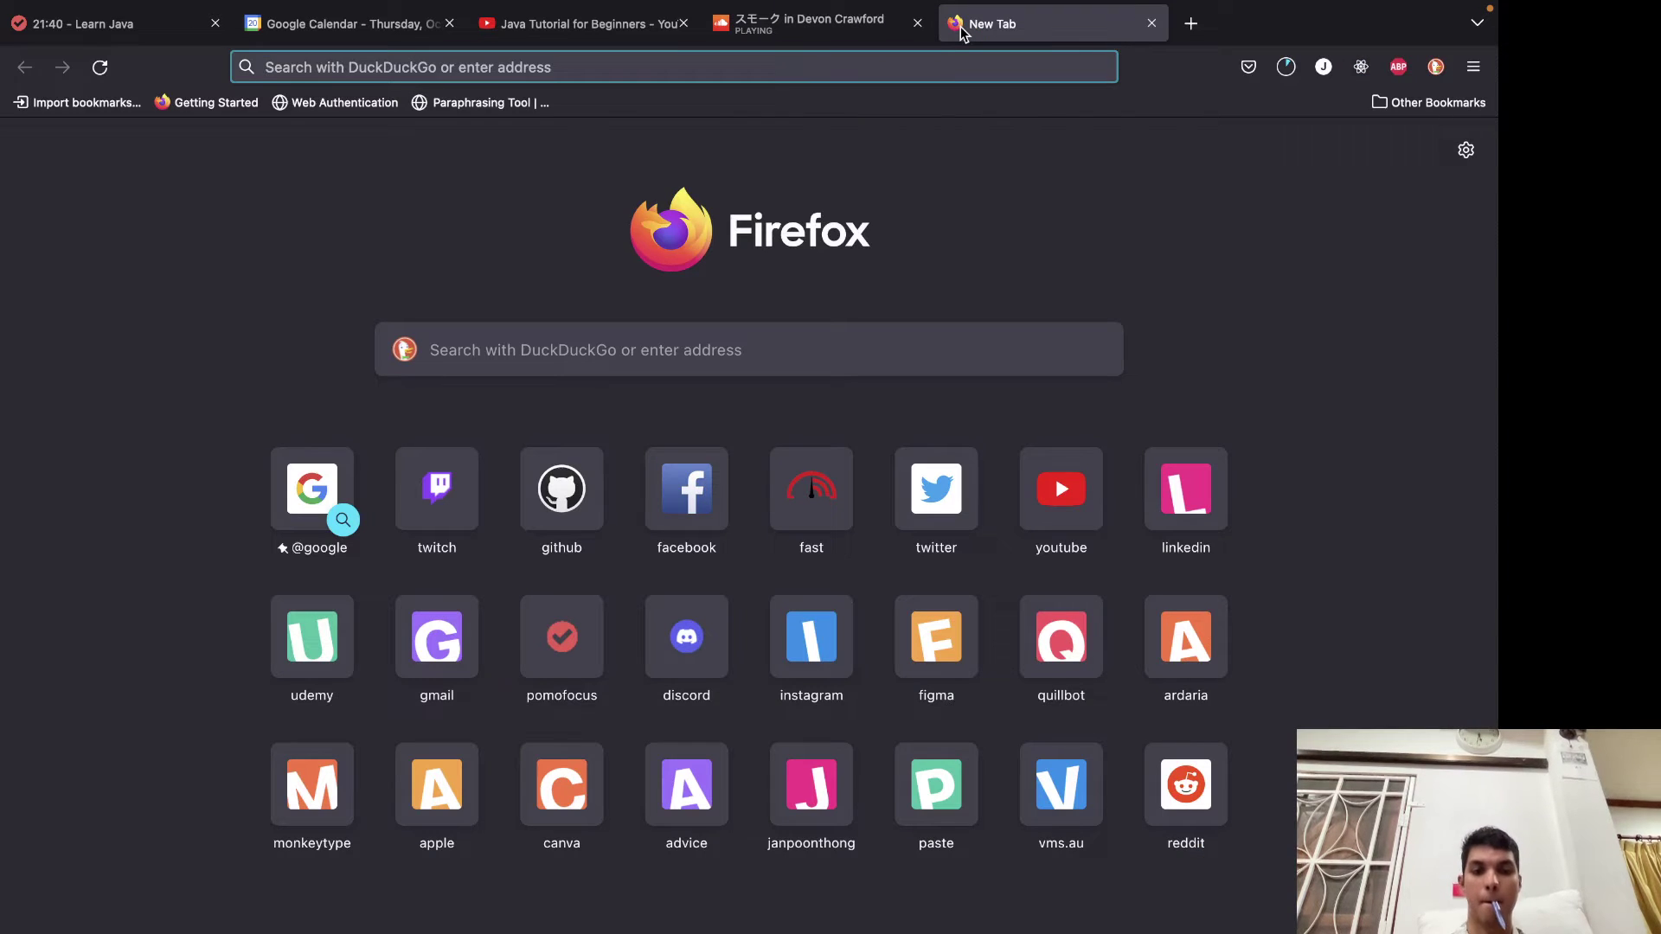
{"action": "type", "text": "virustotal"}
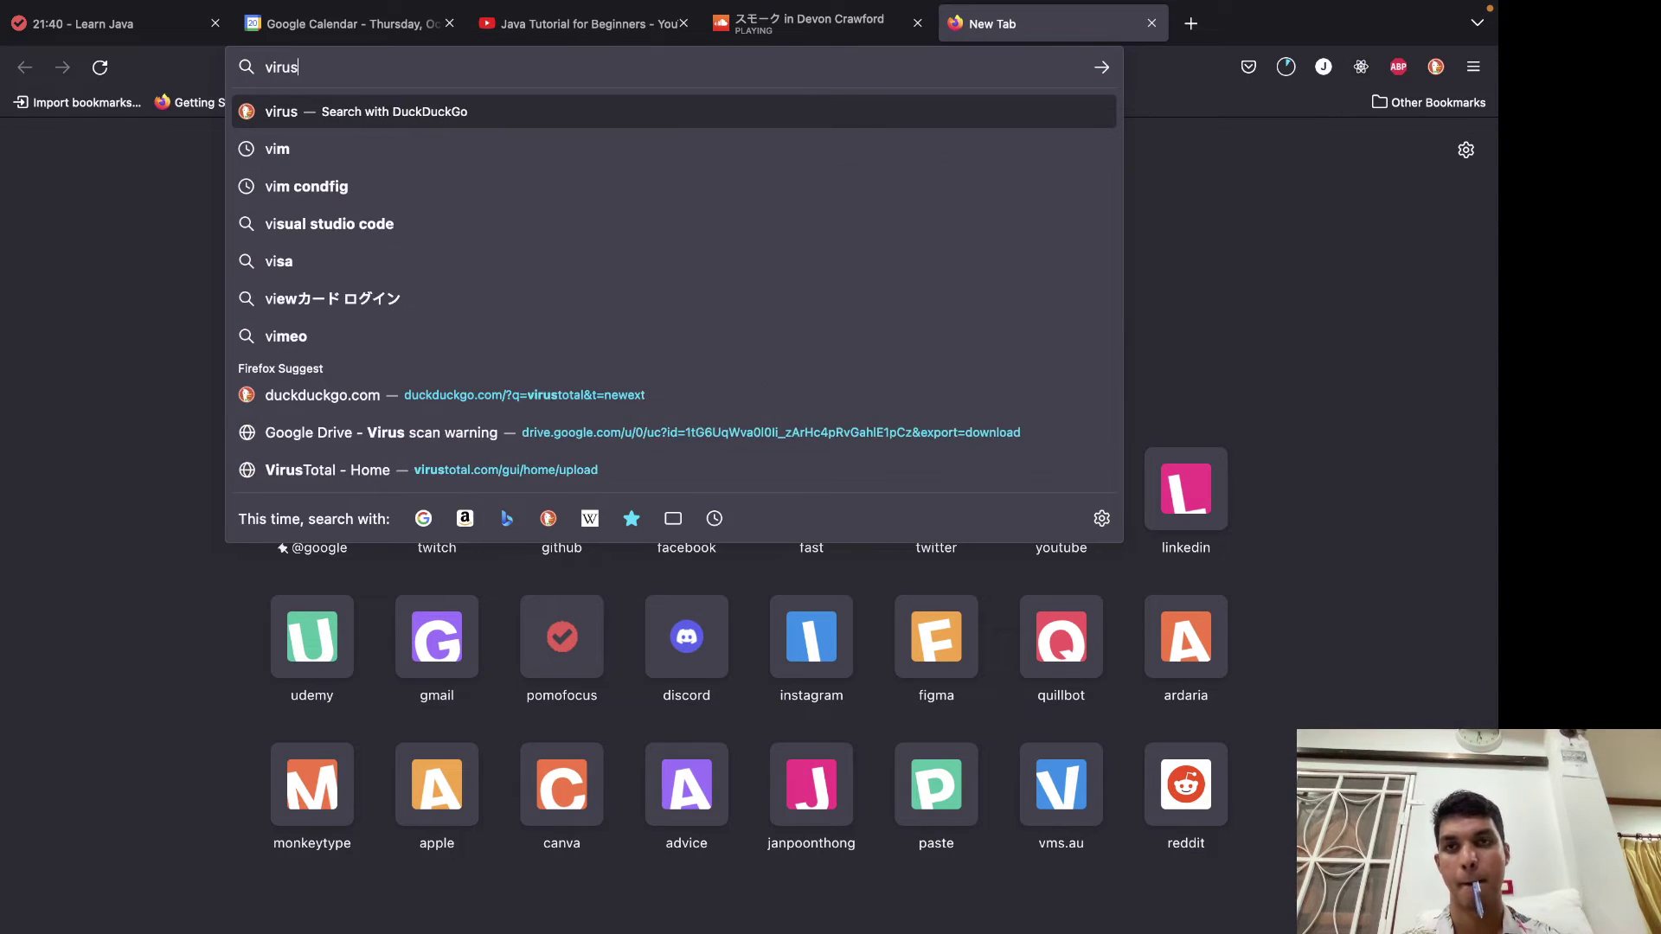
{"action": "key", "text": "Return"}
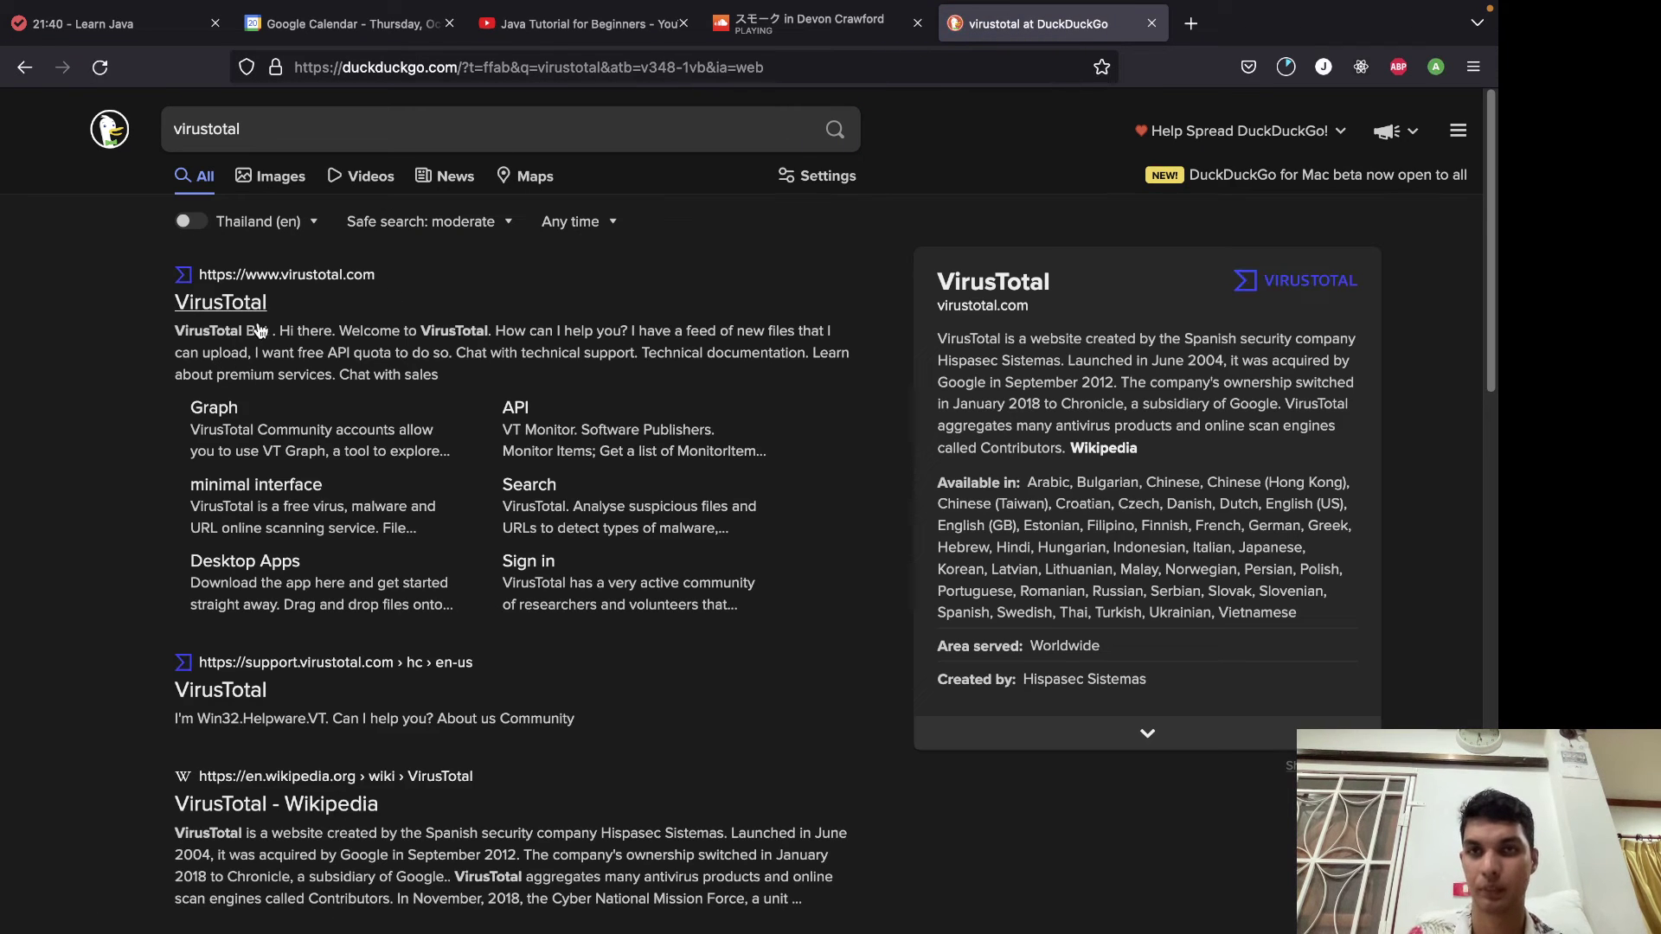
{"action": "left_click", "coordinate": [220, 302]}
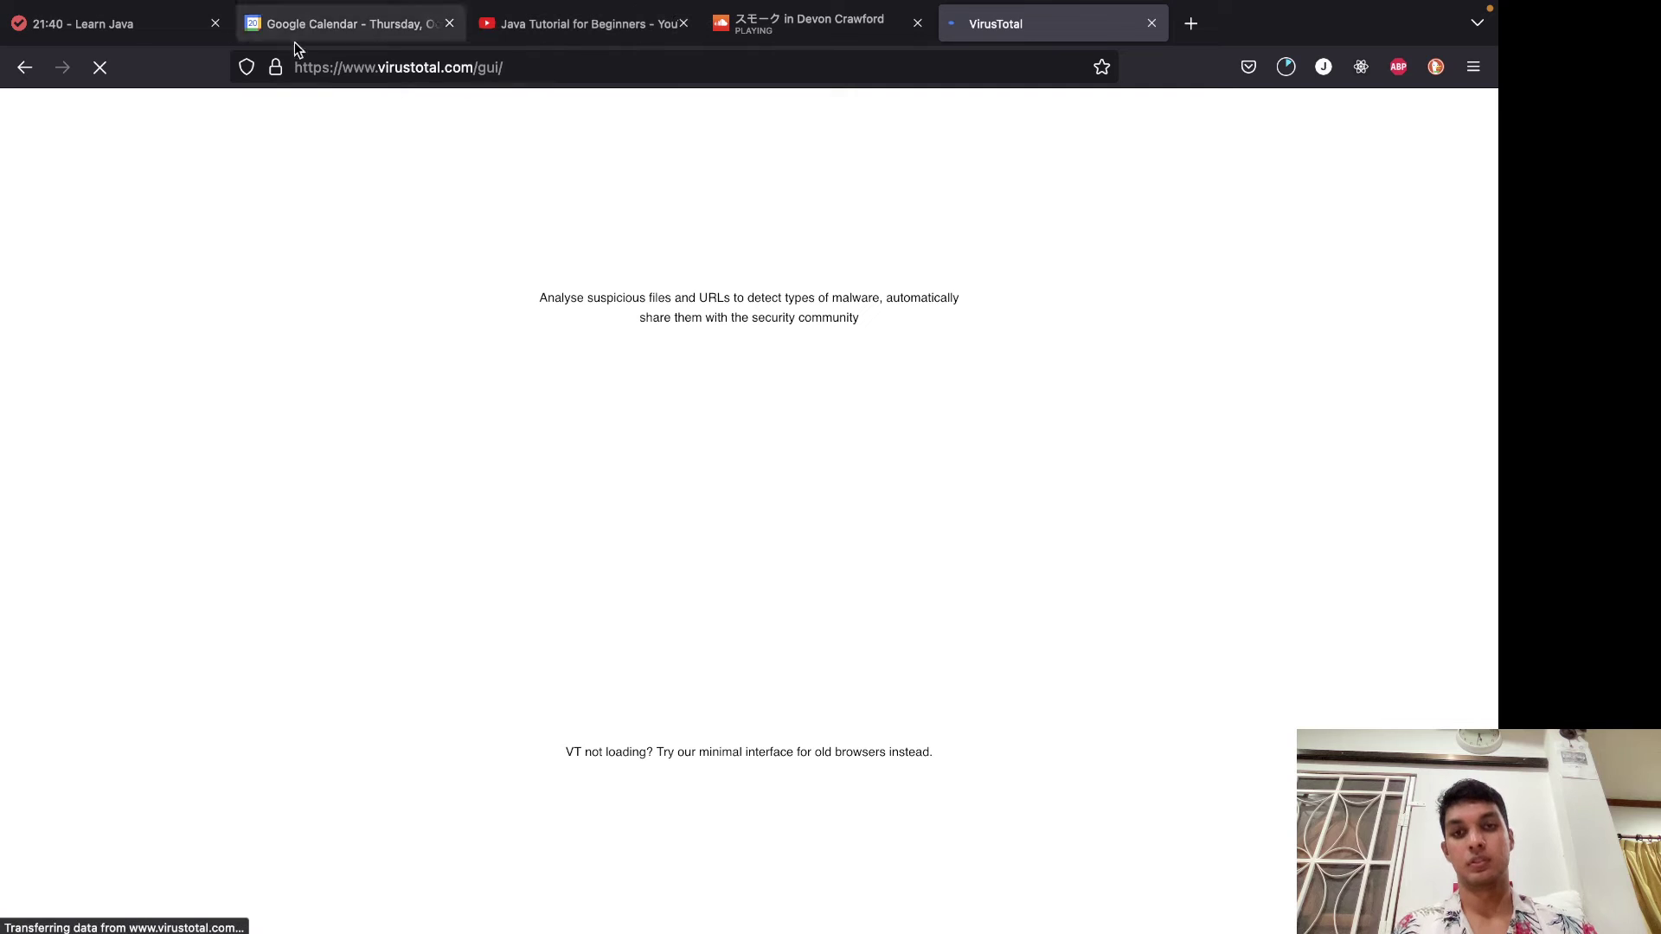
Check the download progress of the Clean Architecture PDF in the browser and the Downloads folder.
{"action": "left_click", "coordinate": [1287, 68]}
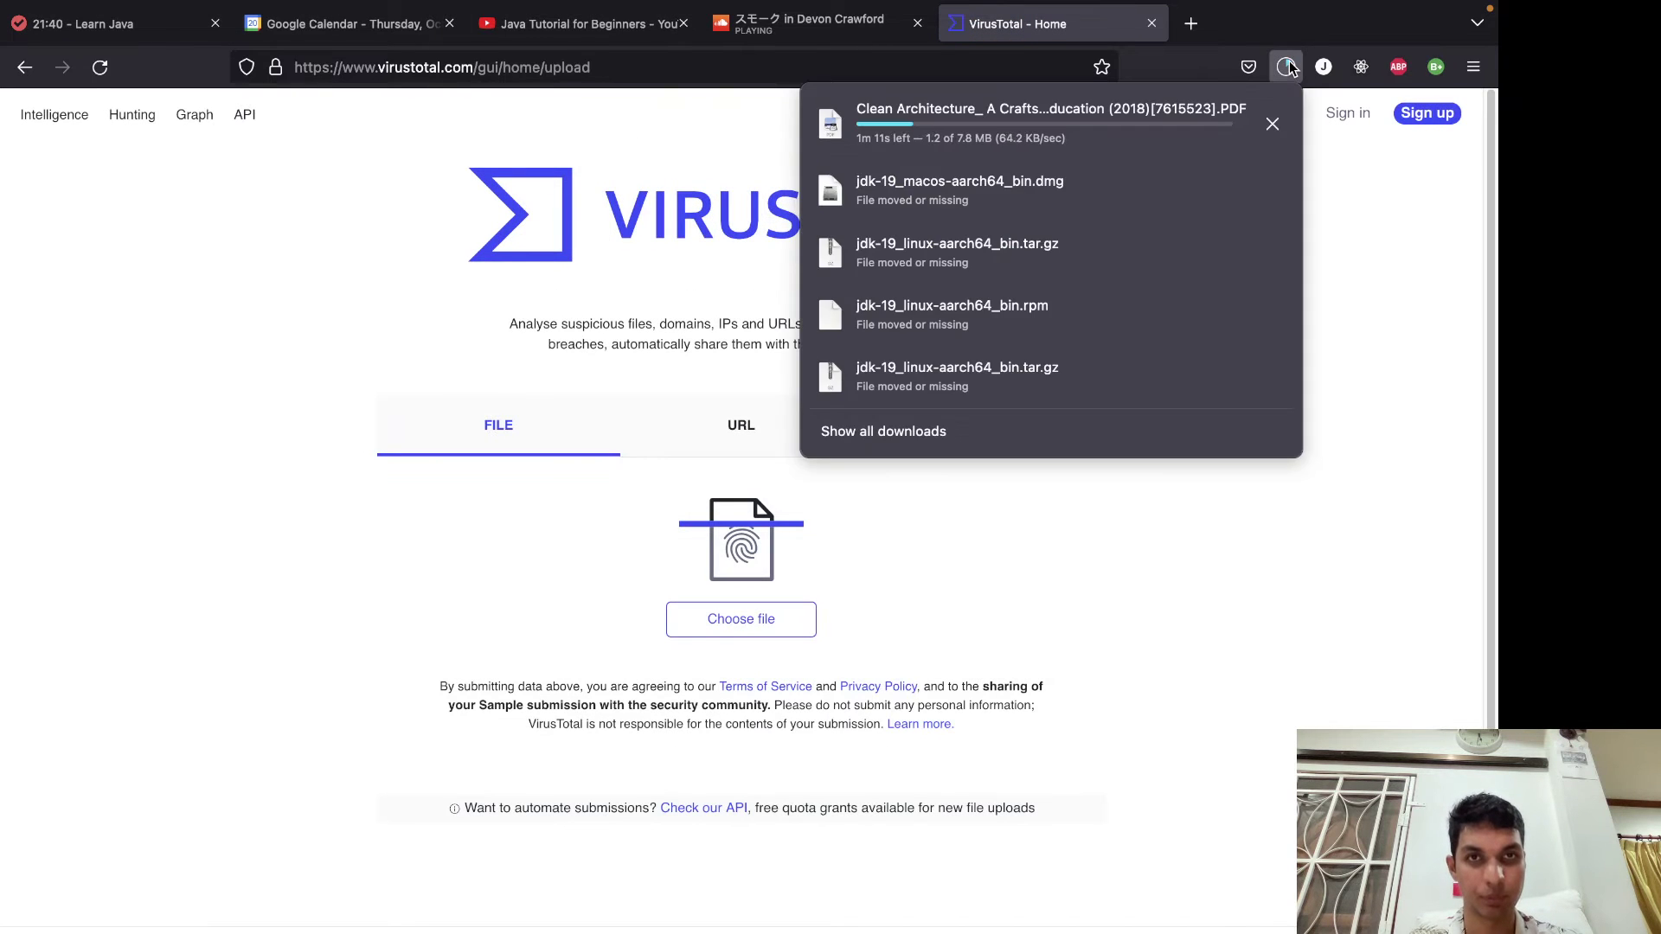
{"action": "left_click", "coordinate": [1287, 68]}
{"action": "left_click", "coordinate": [809, 24]}
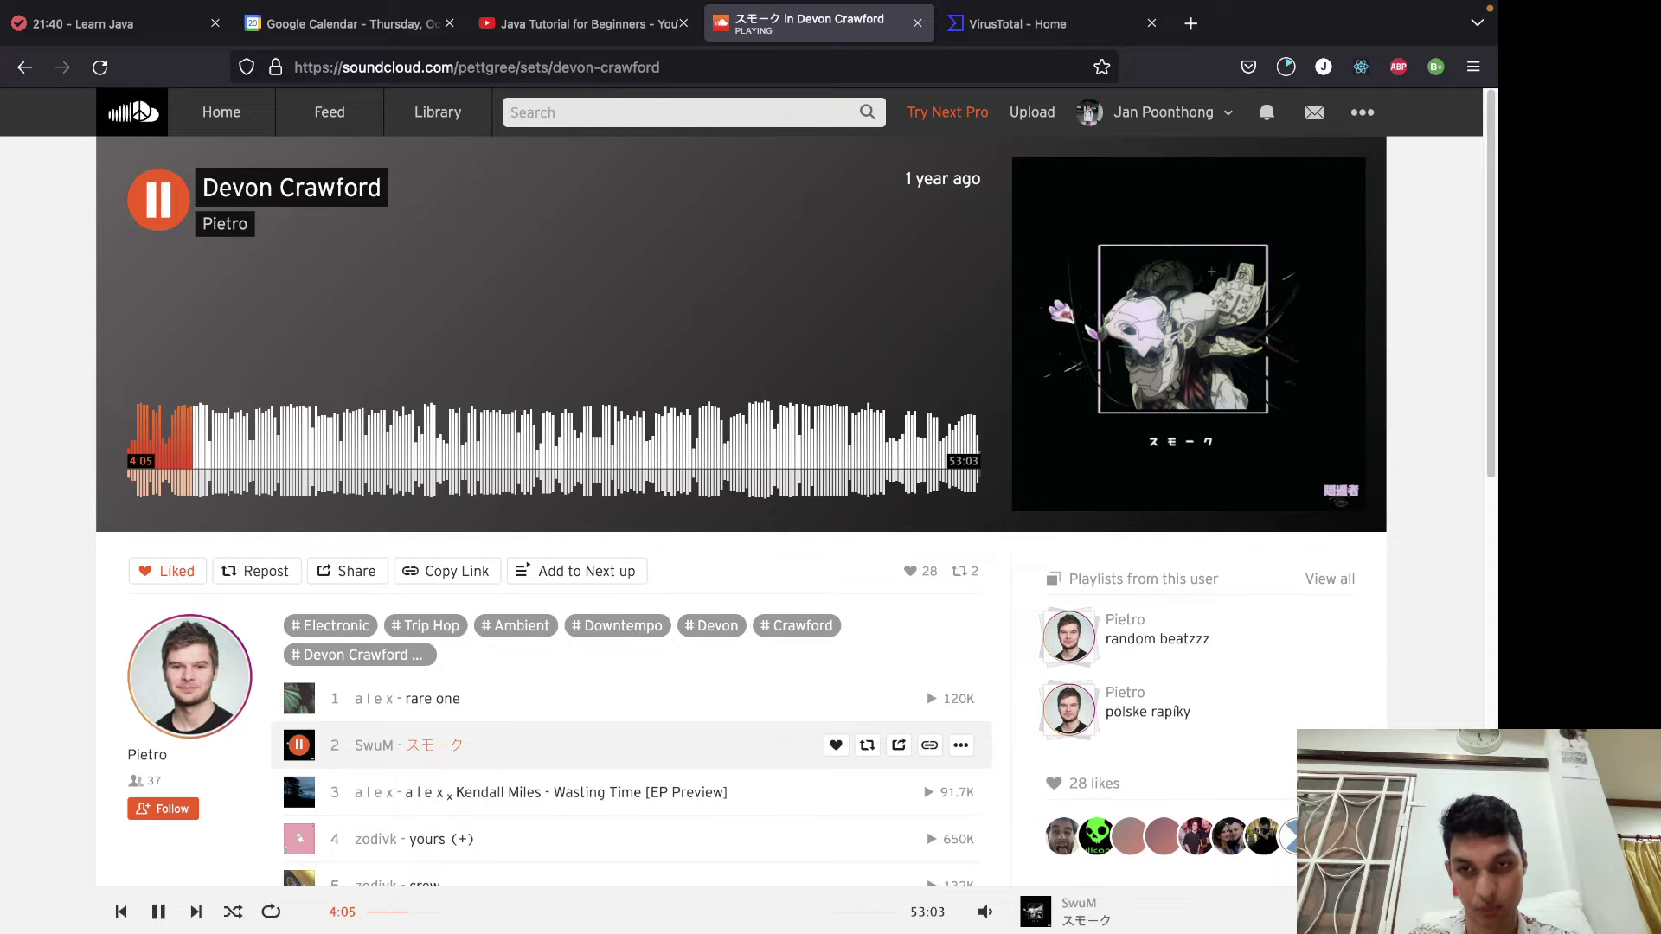
{"action": "mouse_move", "coordinate": [197, 896]}
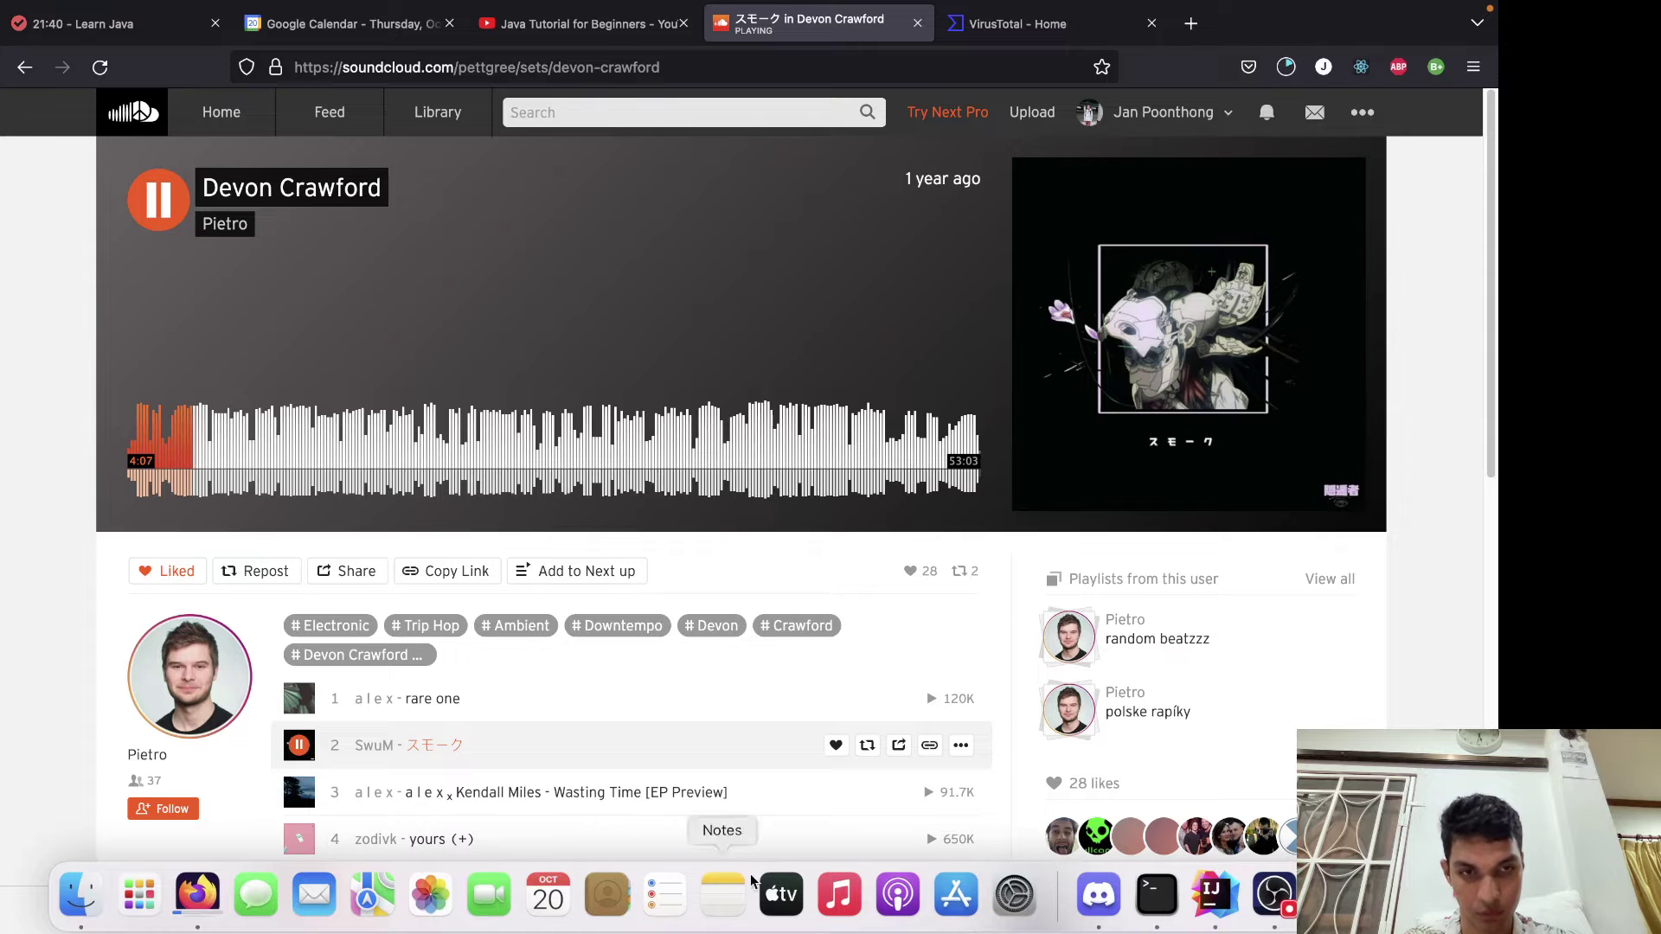
{"action": "left_click", "coordinate": [1393, 895]}
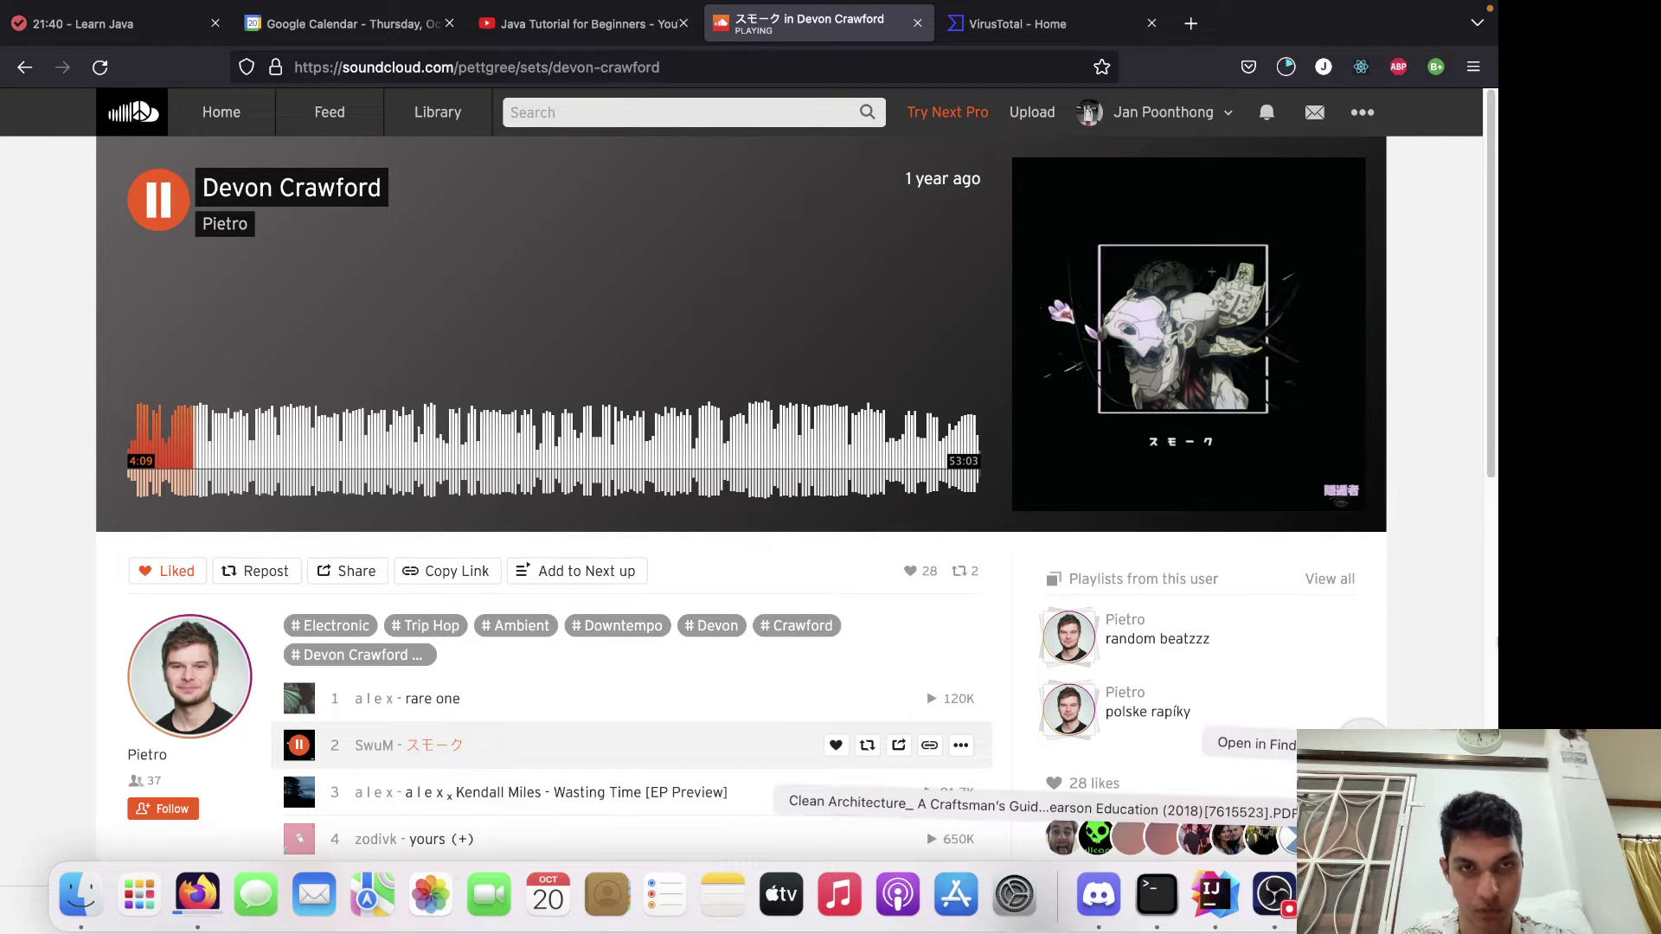
{"action": "left_click", "coordinate": [1361, 676]}
Review the Pomofocus timer page and its task list.
{"action": "left_click", "coordinate": [121, 25]}
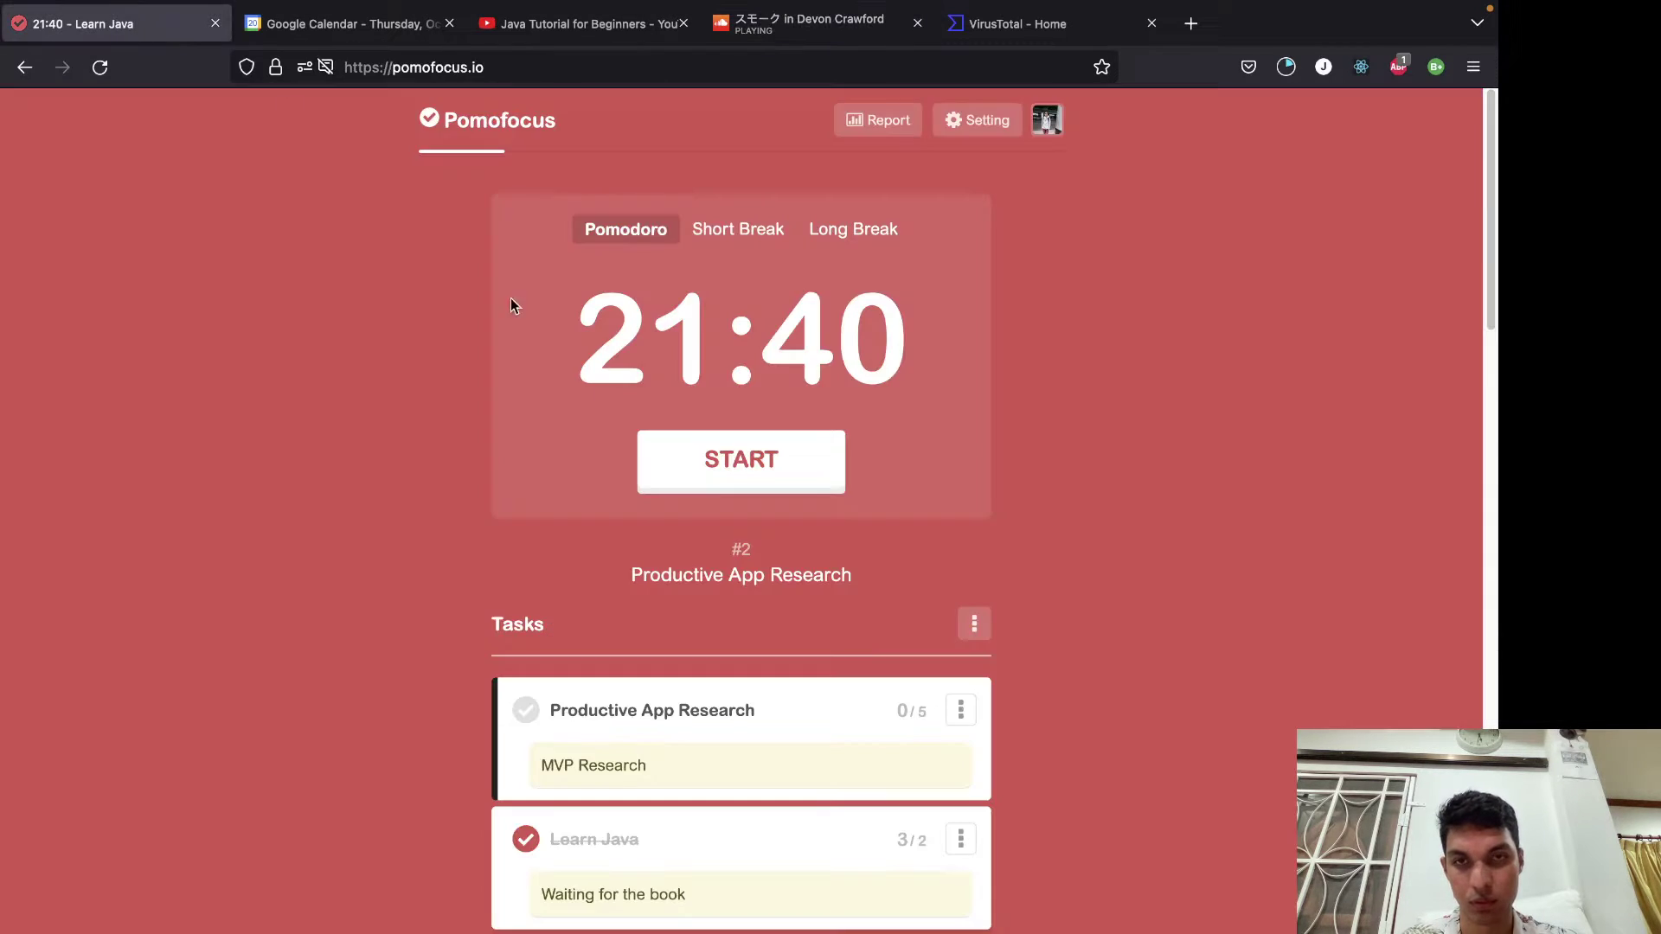
{"action": "scroll", "coordinate": [640, 424], "scroll_direction": "down", "scroll_amount": 15}
{"action": "scroll", "coordinate": [605, 404], "scroll_direction": "up", "scroll_amount": 15}
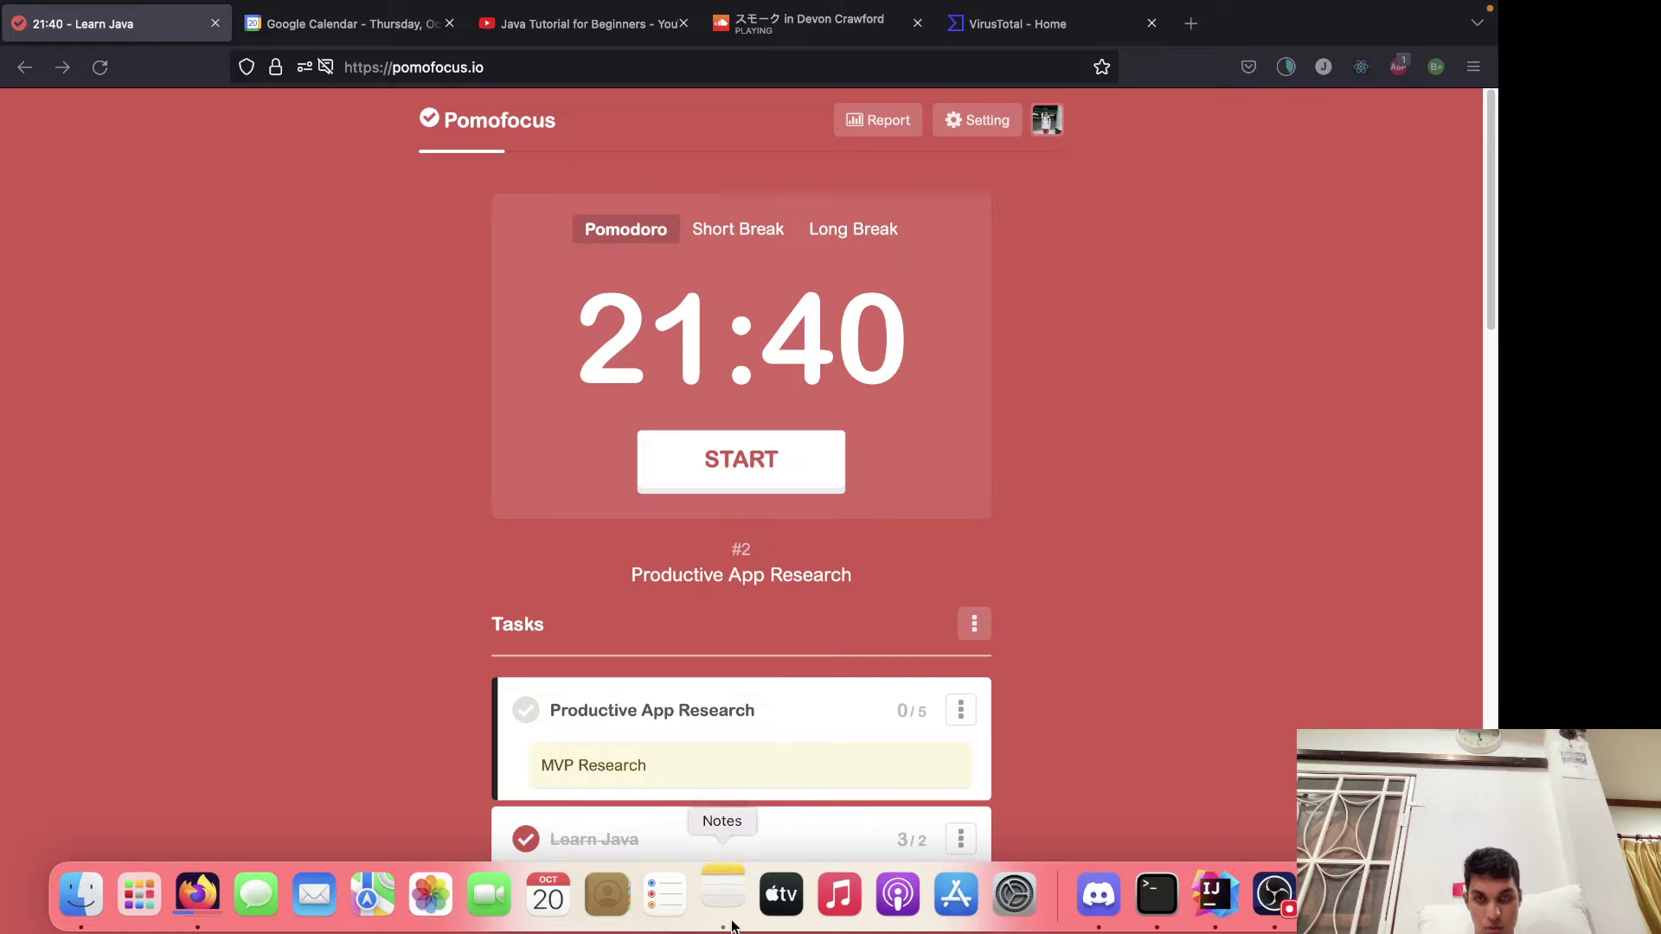
Switch to Notes in full screen and delete the 17/9/2565 note that begins with "Will be open book?".
{"action": "left_click", "coordinate": [723, 895]}
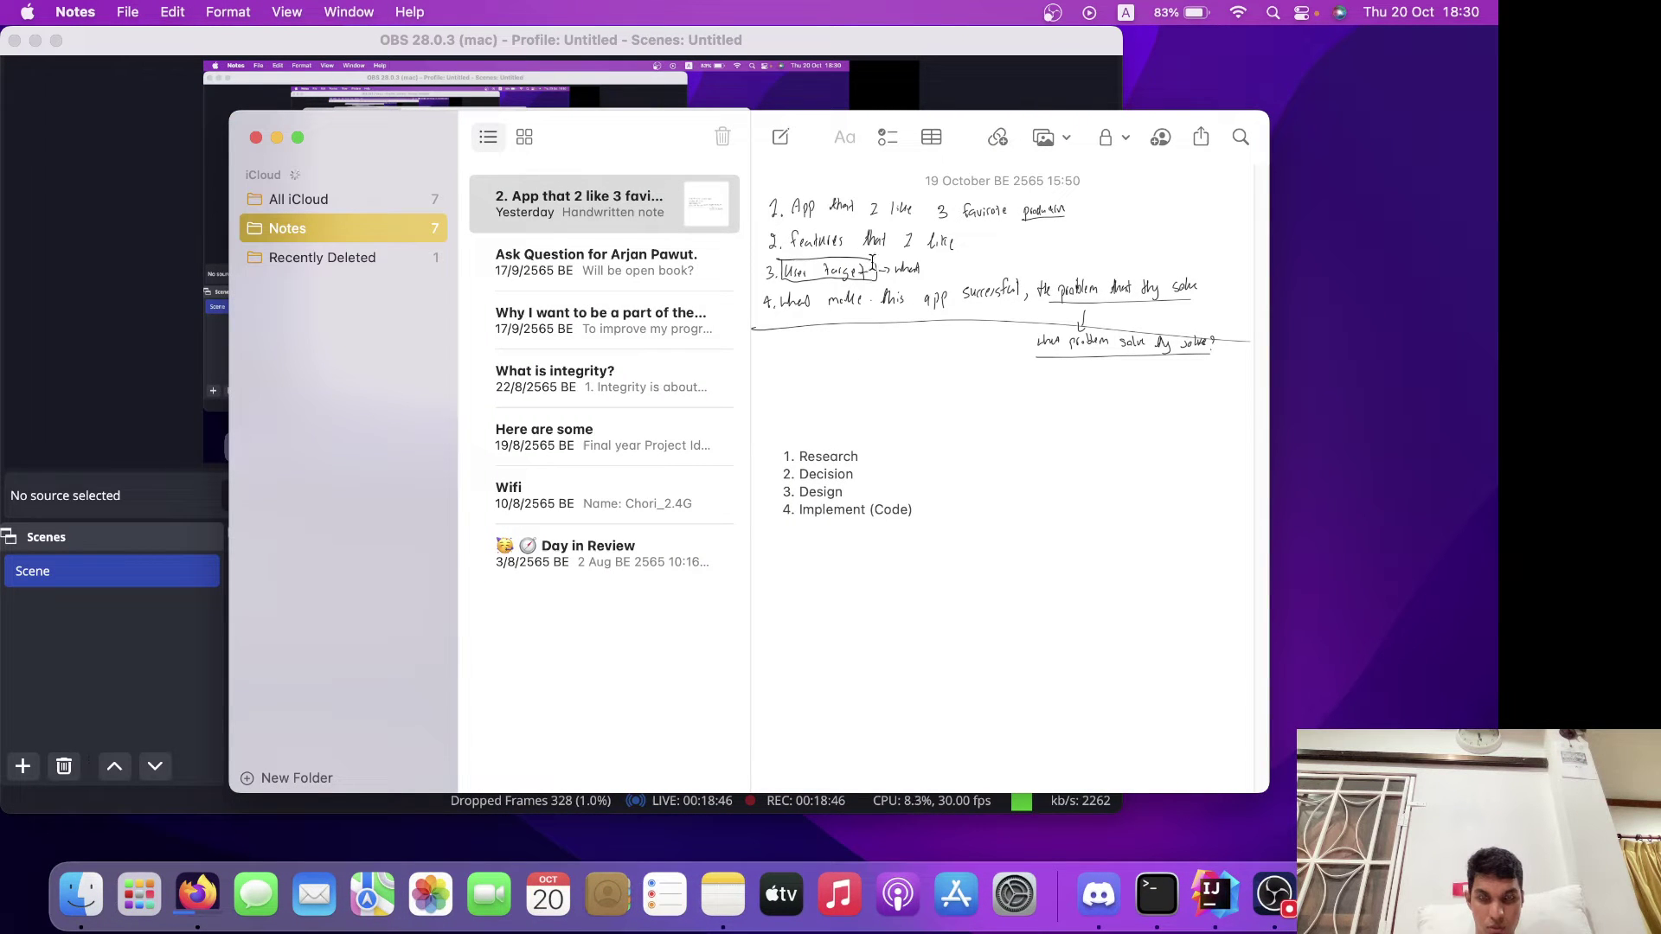
{"action": "left_click", "coordinate": [299, 138]}
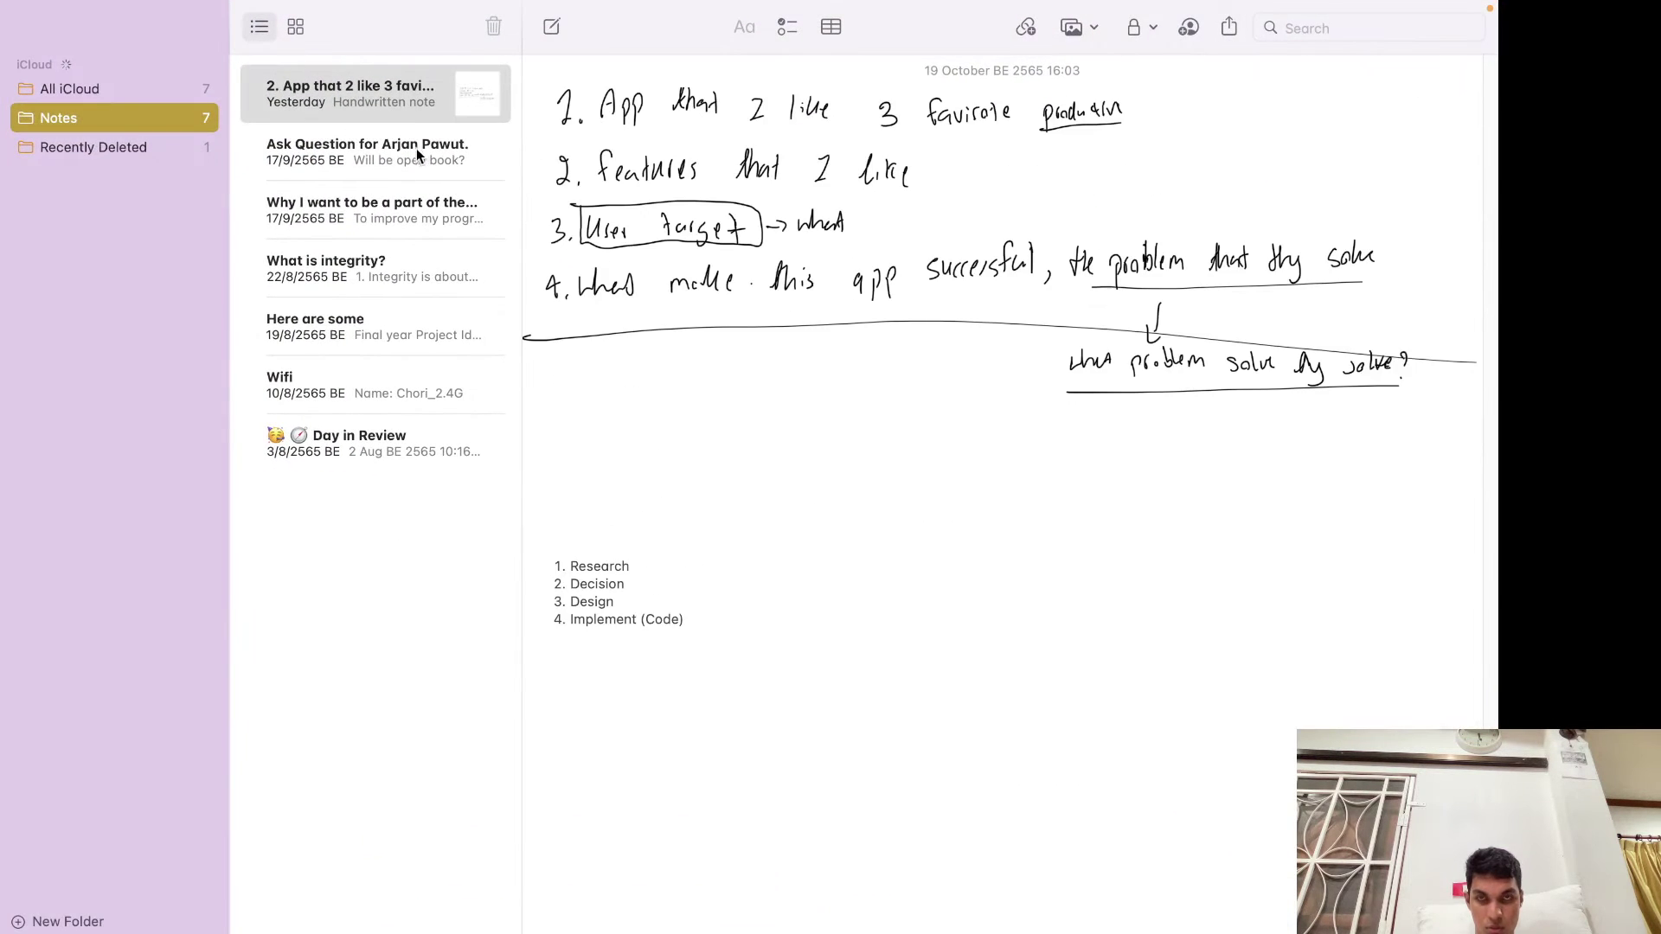
{"action": "right_click", "coordinate": [416, 148]}
{"action": "left_click", "coordinate": [440, 155]}
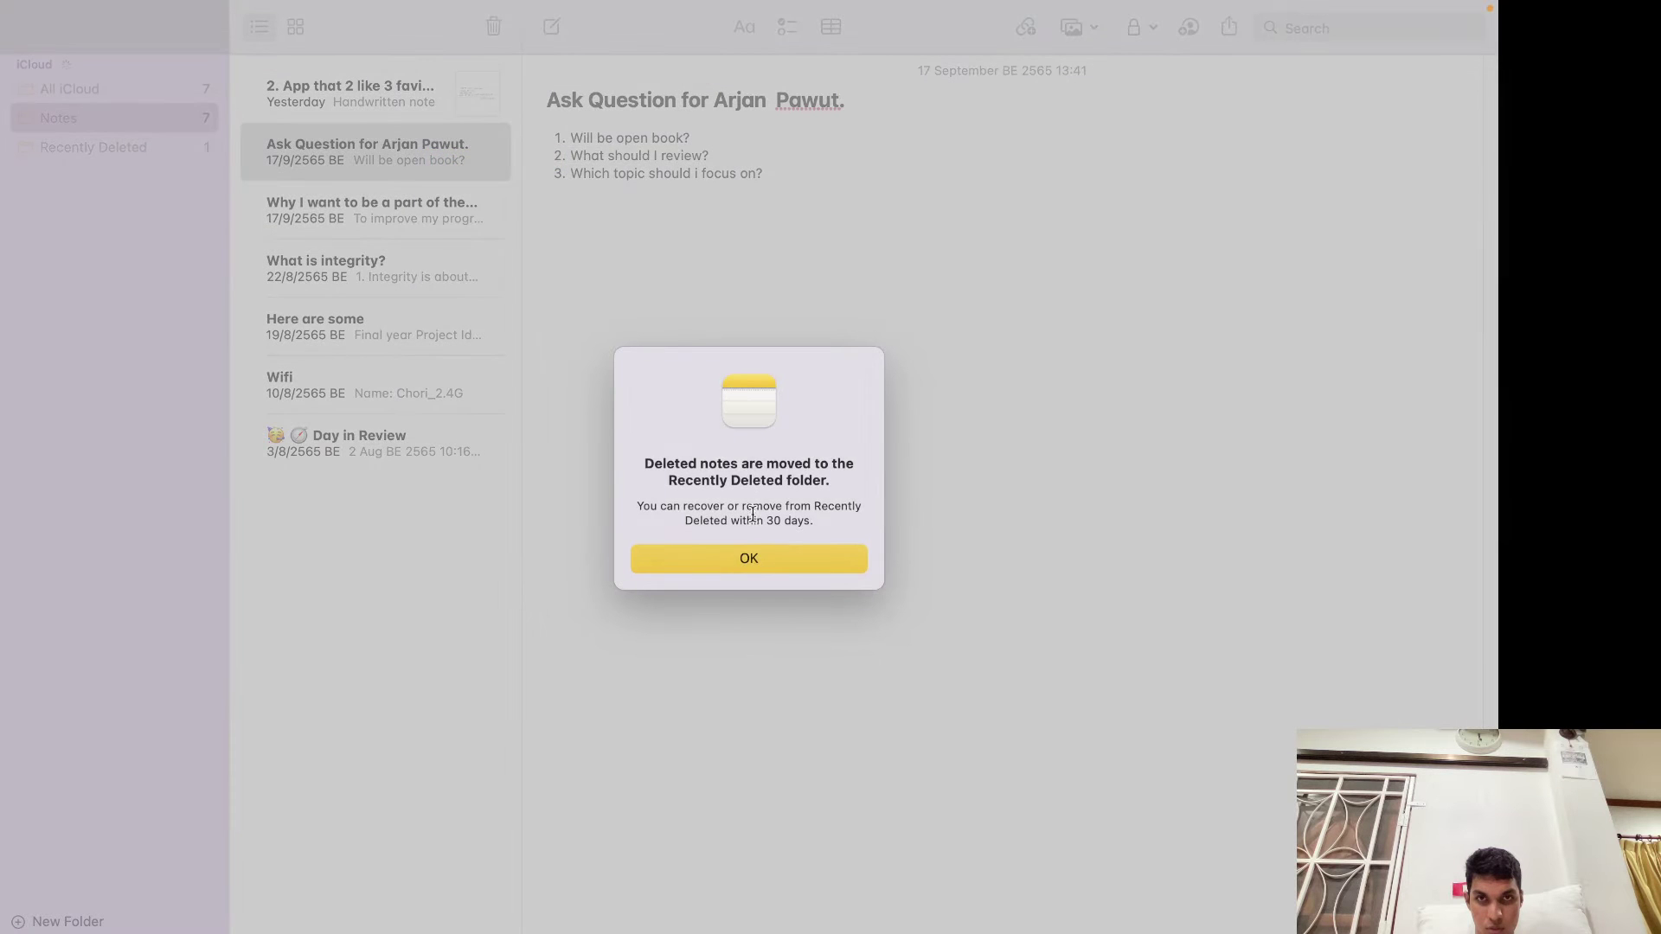
{"action": "left_click", "coordinate": [754, 555]}
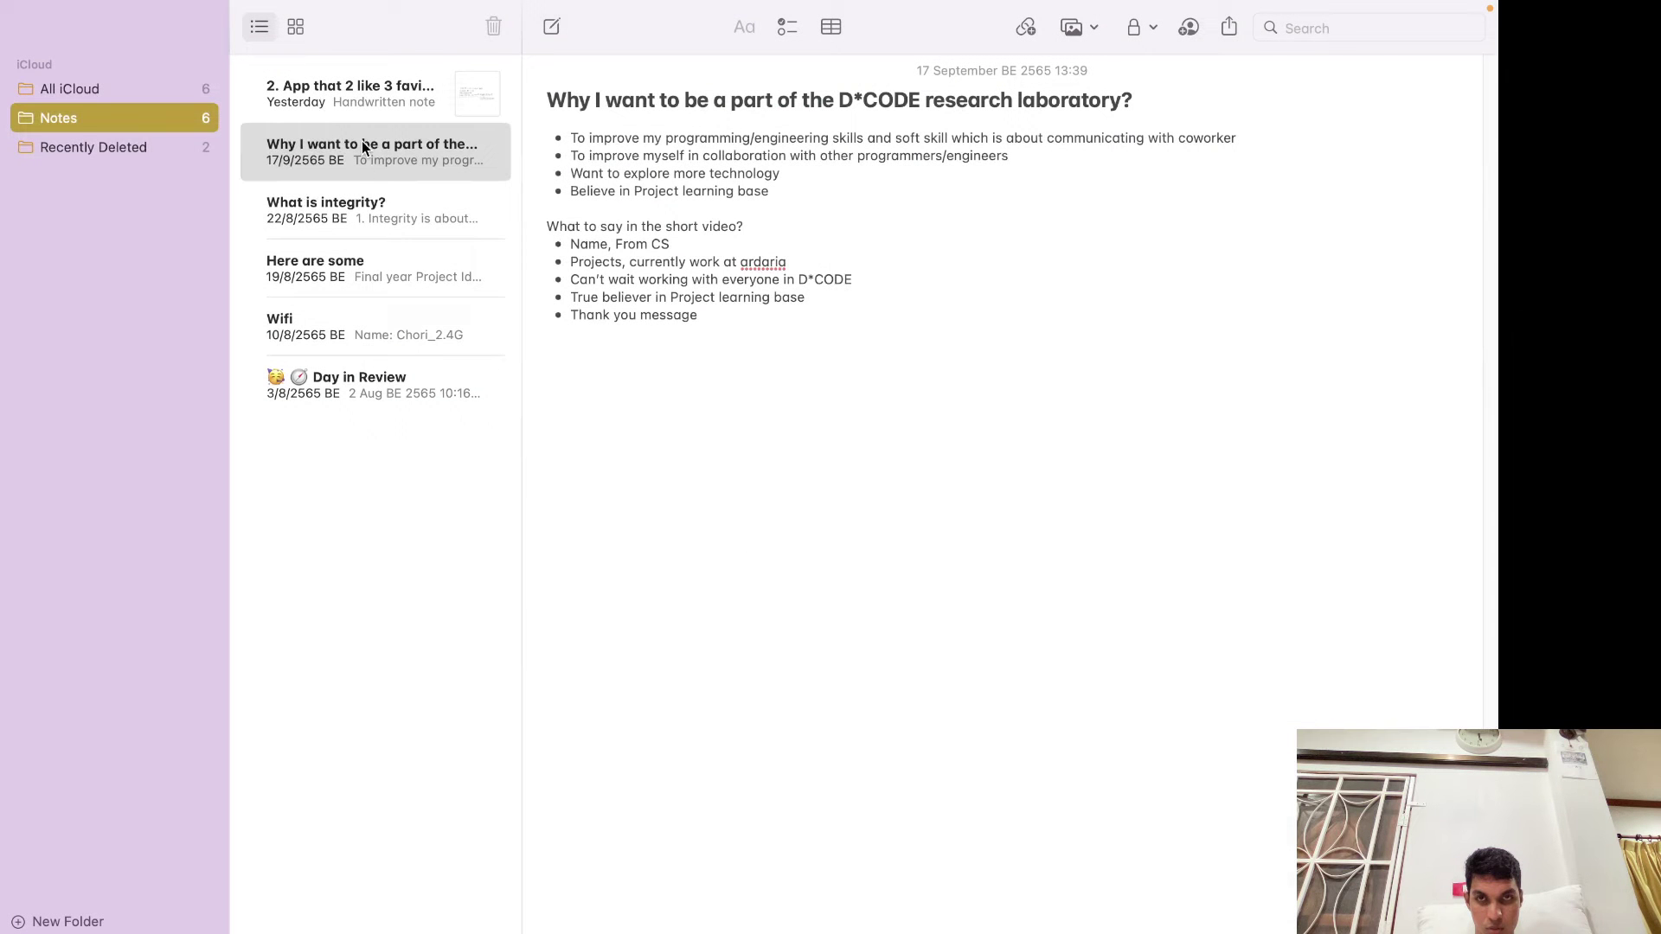
Delete the "What is integrity?" note.
{"action": "left_click", "coordinate": [398, 91]}
{"action": "left_click", "coordinate": [370, 205]}
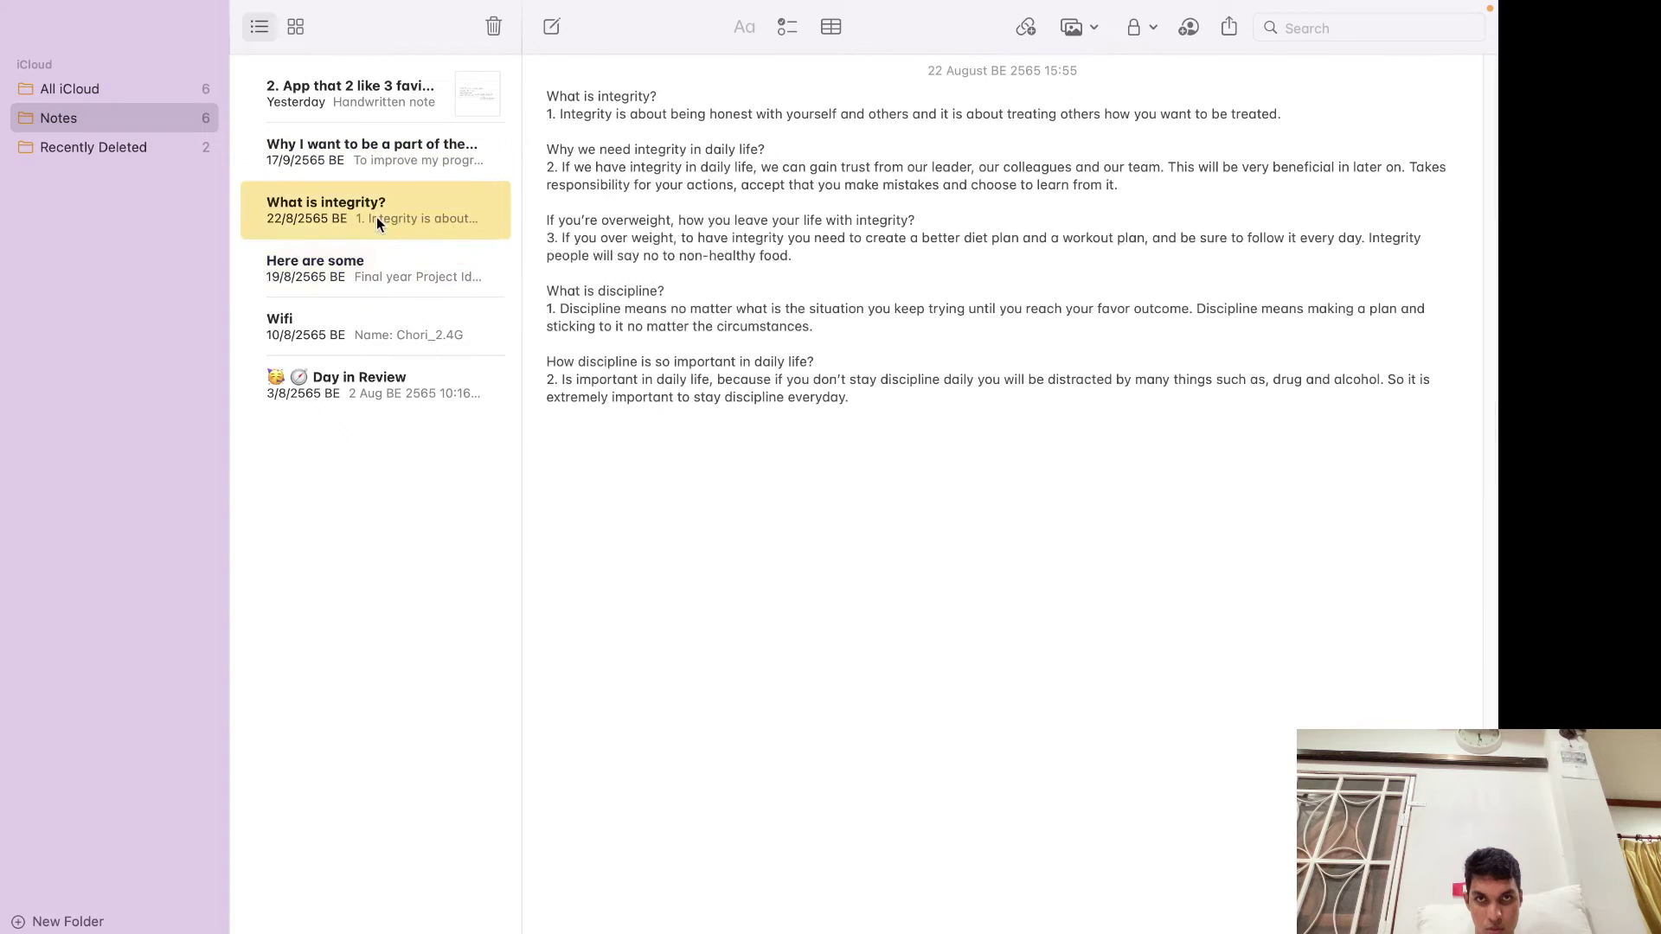
{"action": "right_click", "coordinate": [371, 210]}
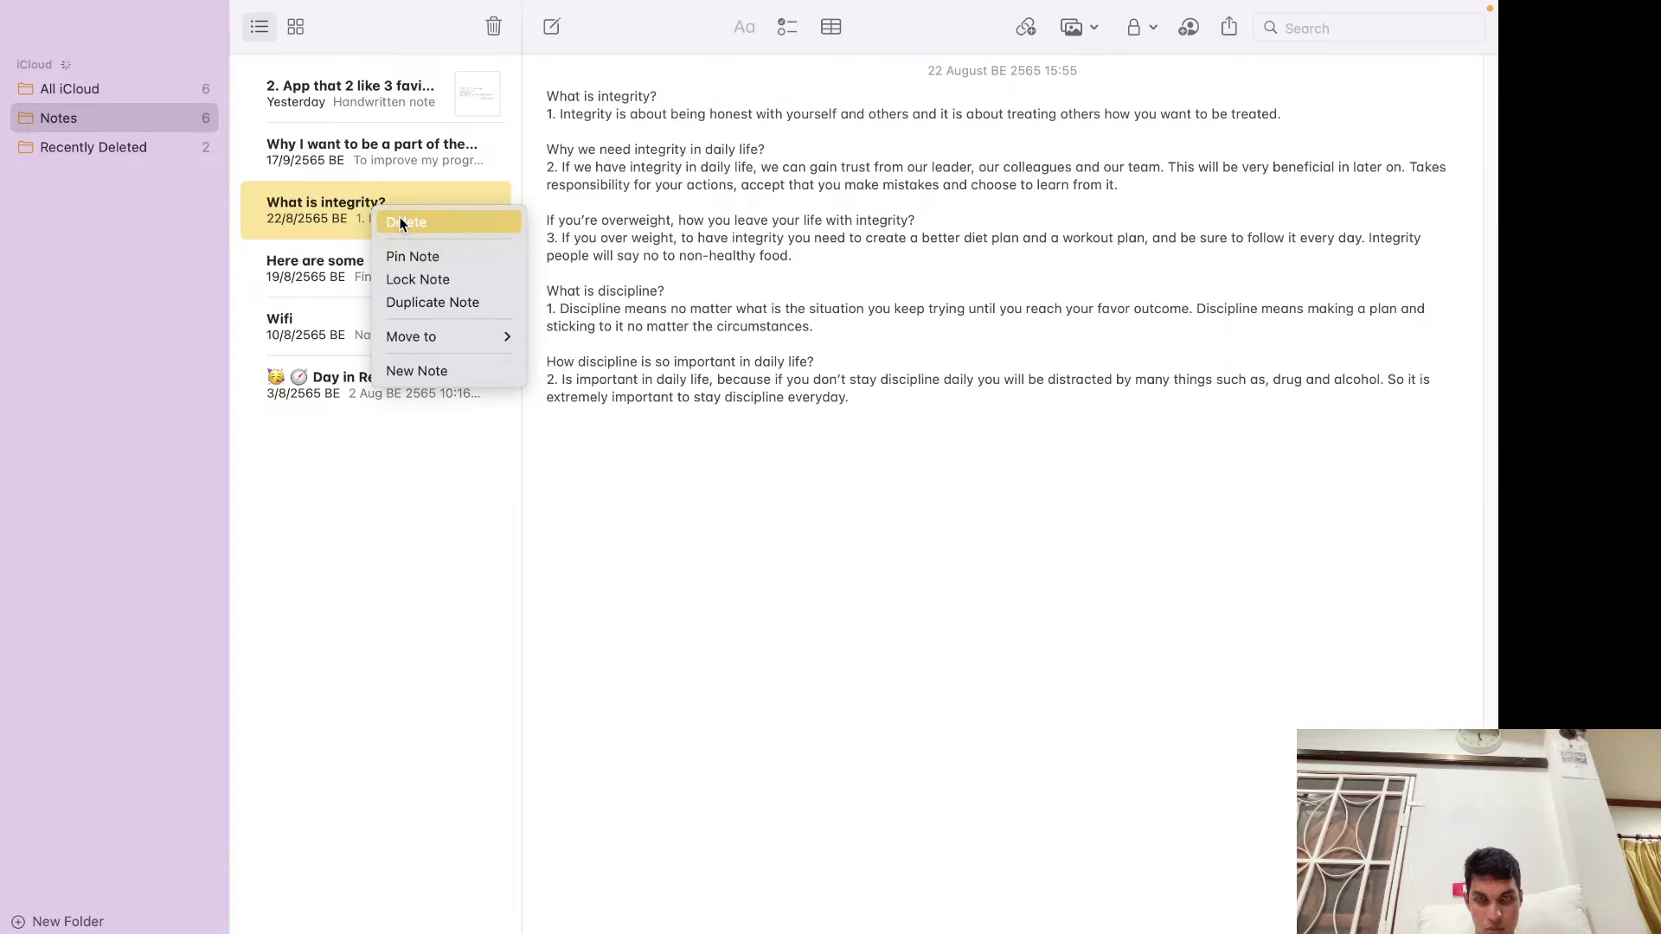
{"action": "left_click", "coordinate": [402, 222]}
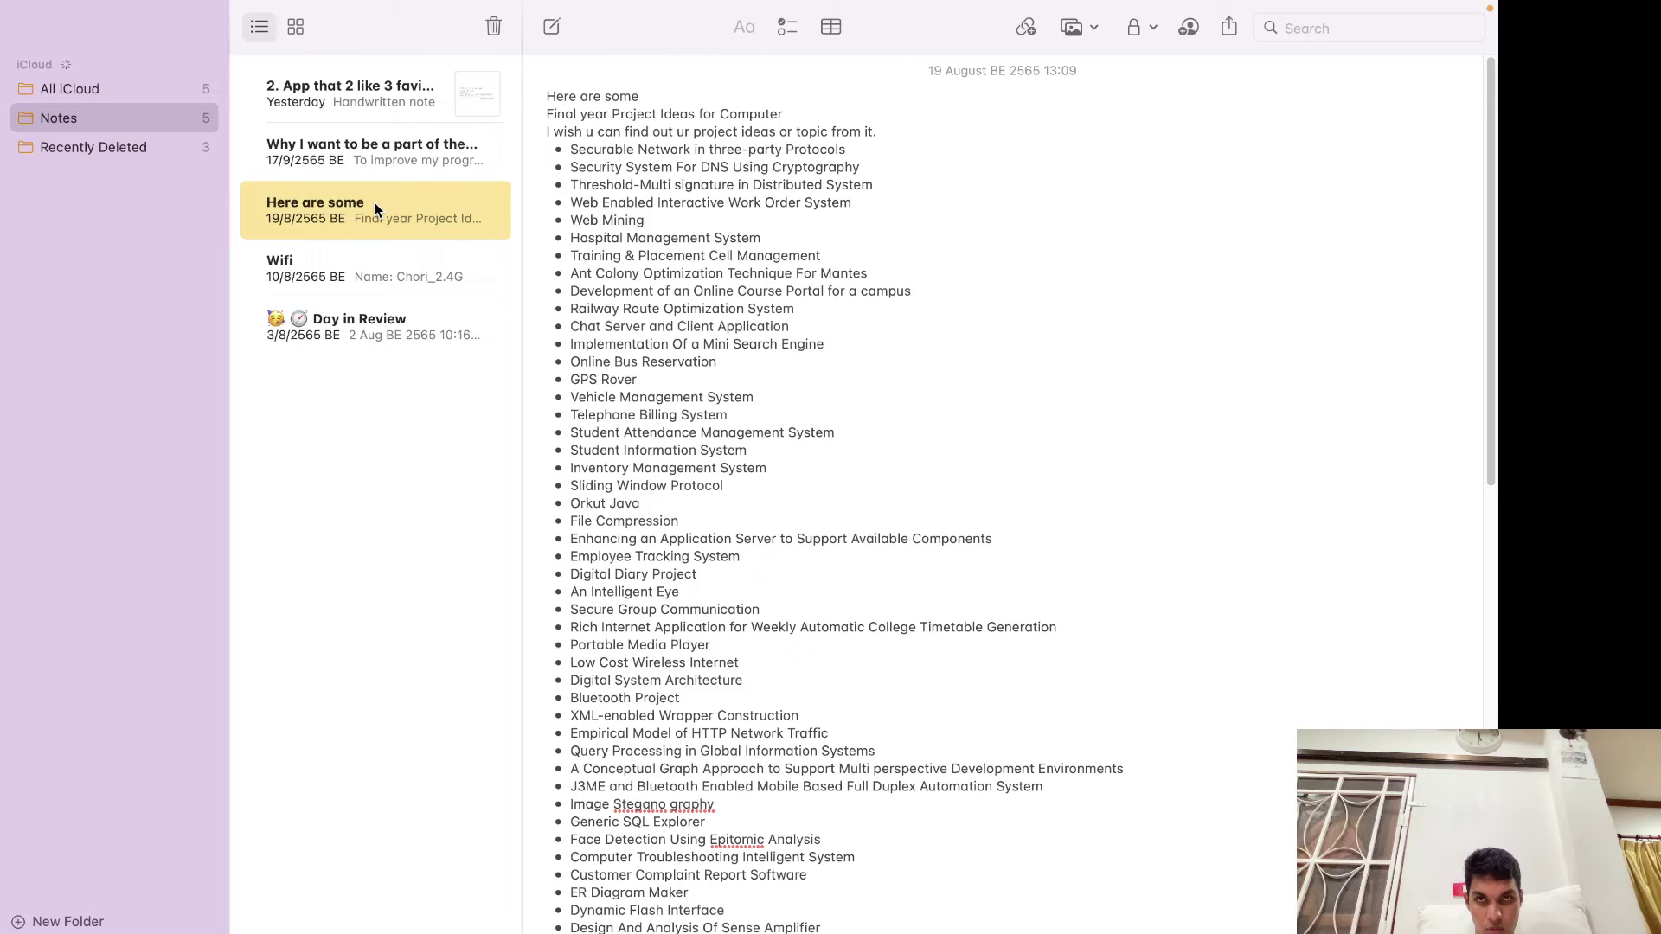
Look through the older notes and delete the "Day in Review" note.
{"action": "left_click", "coordinate": [365, 259]}
{"action": "left_click", "coordinate": [353, 317]}
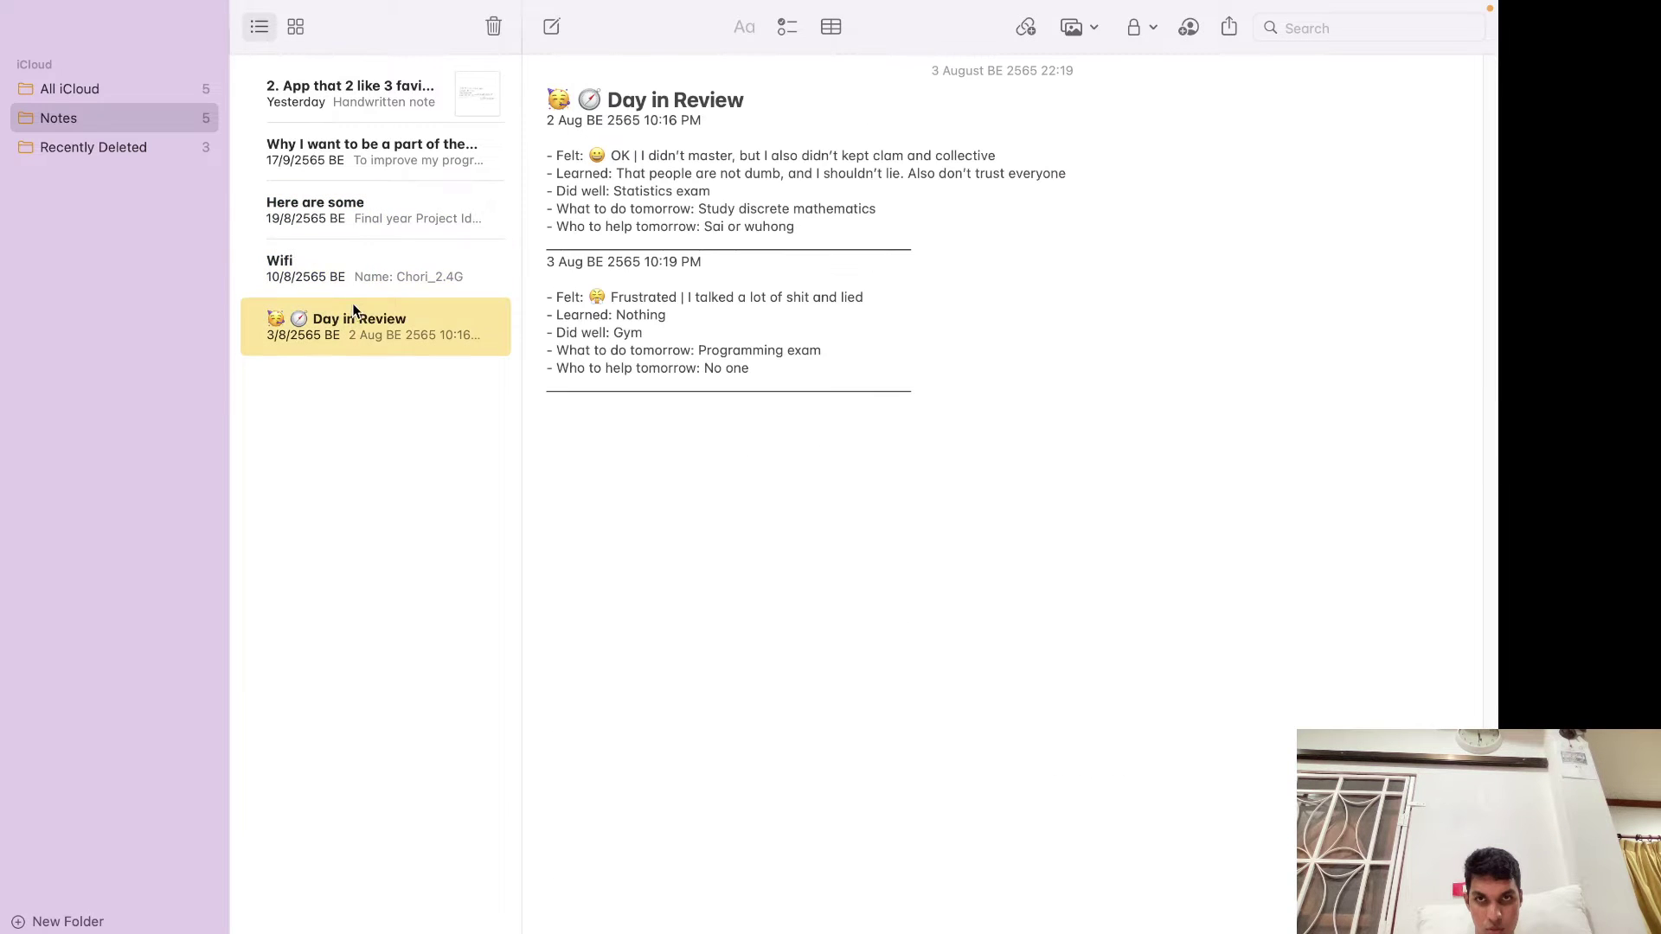
{"action": "left_click", "coordinate": [365, 106]}
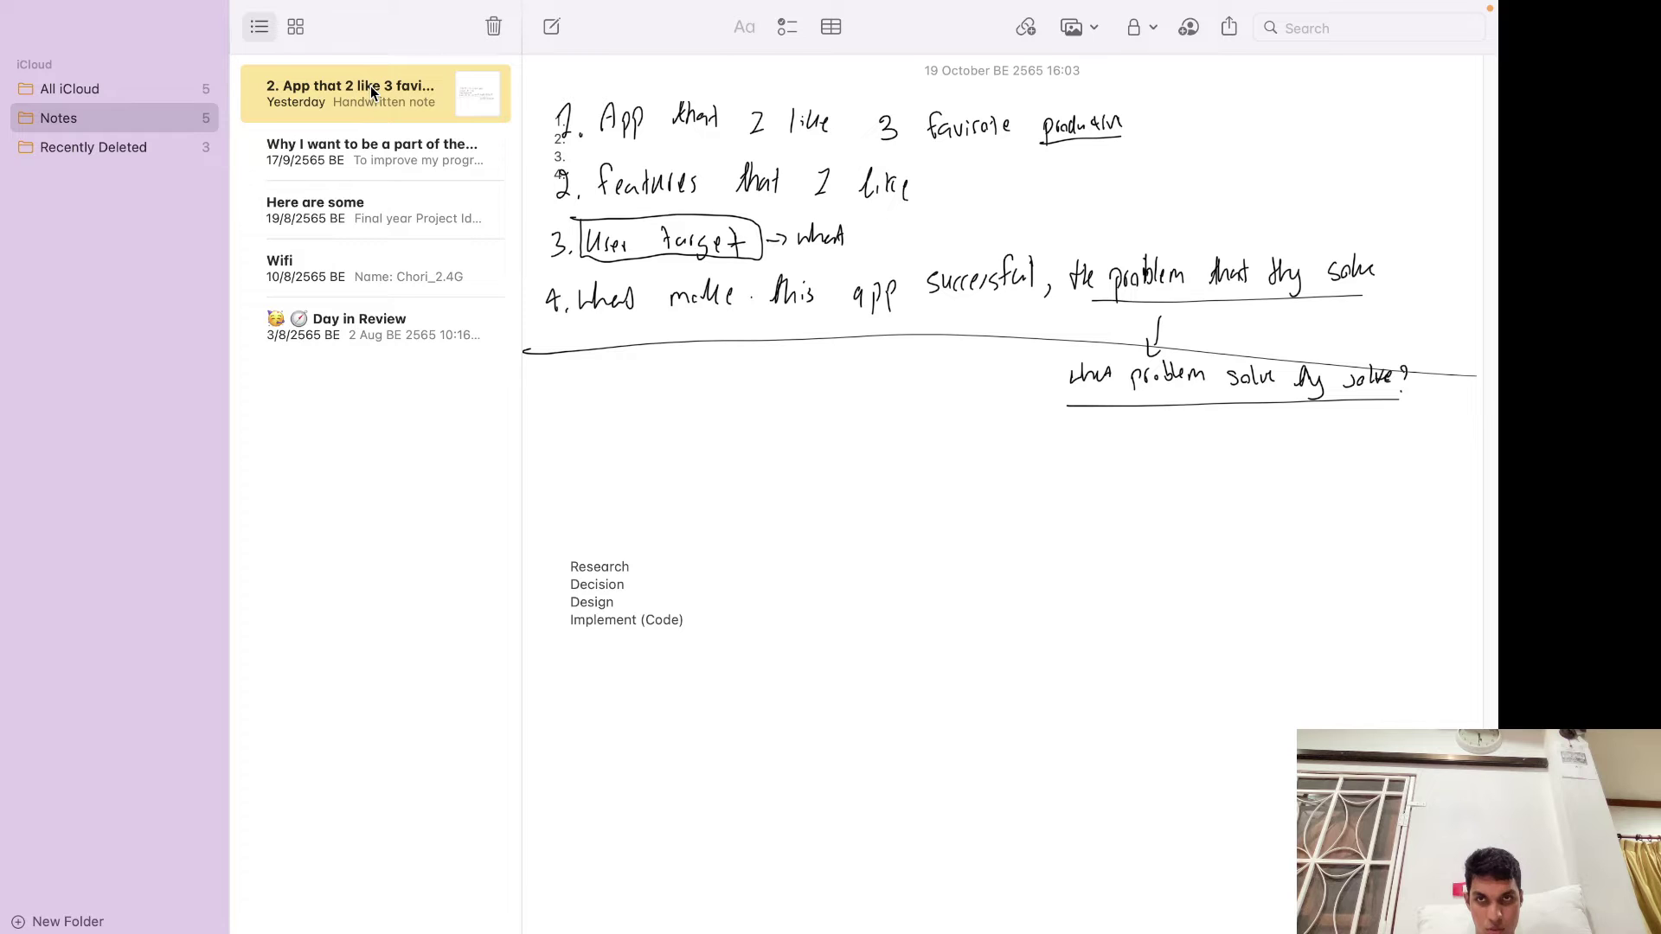
{"action": "right_click", "coordinate": [376, 316]}
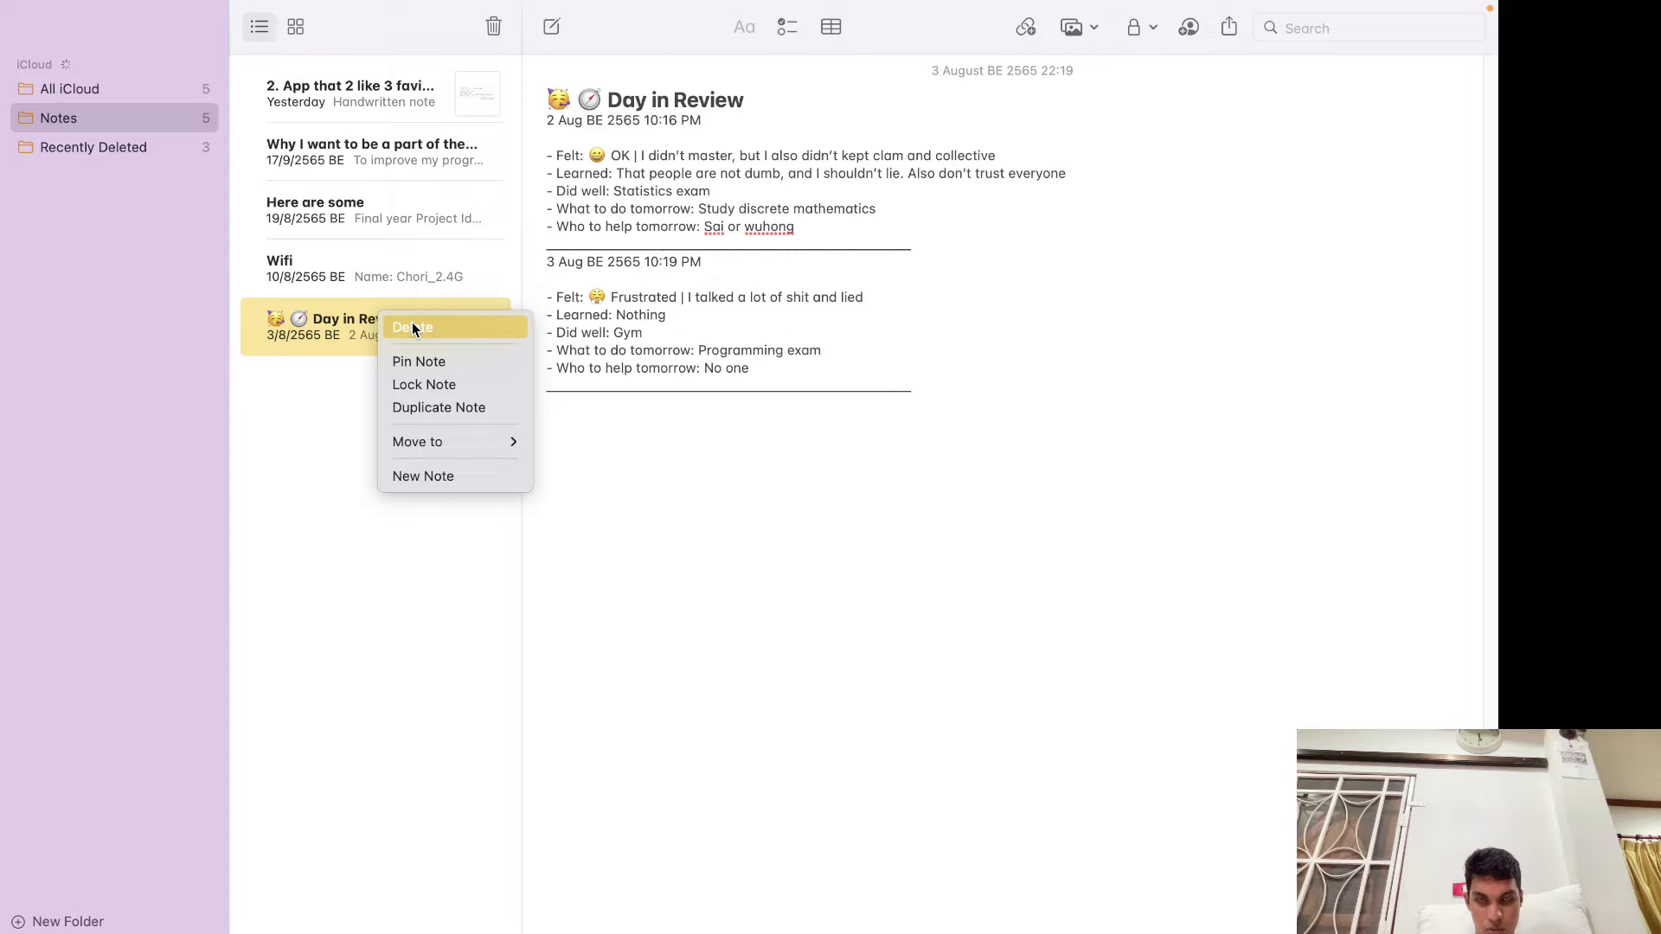
{"action": "left_click", "coordinate": [412, 327]}
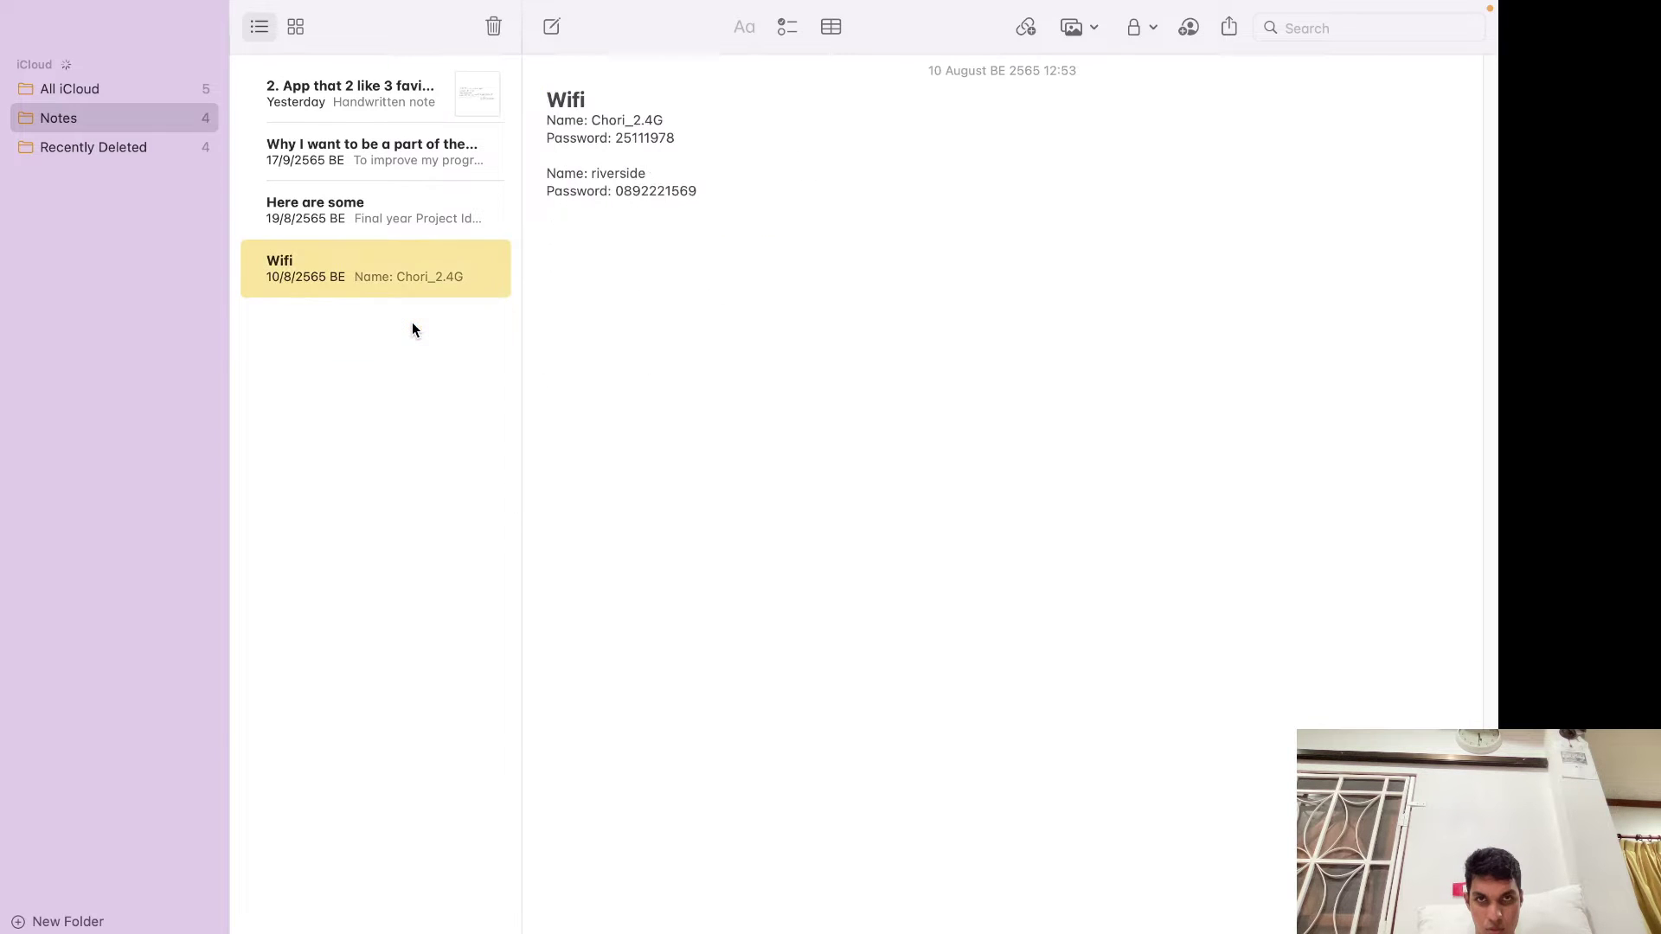
Review the remaining notes, read the handwritten note on favourite apps and features, and close the Notes window.
{"action": "left_click", "coordinate": [355, 208]}
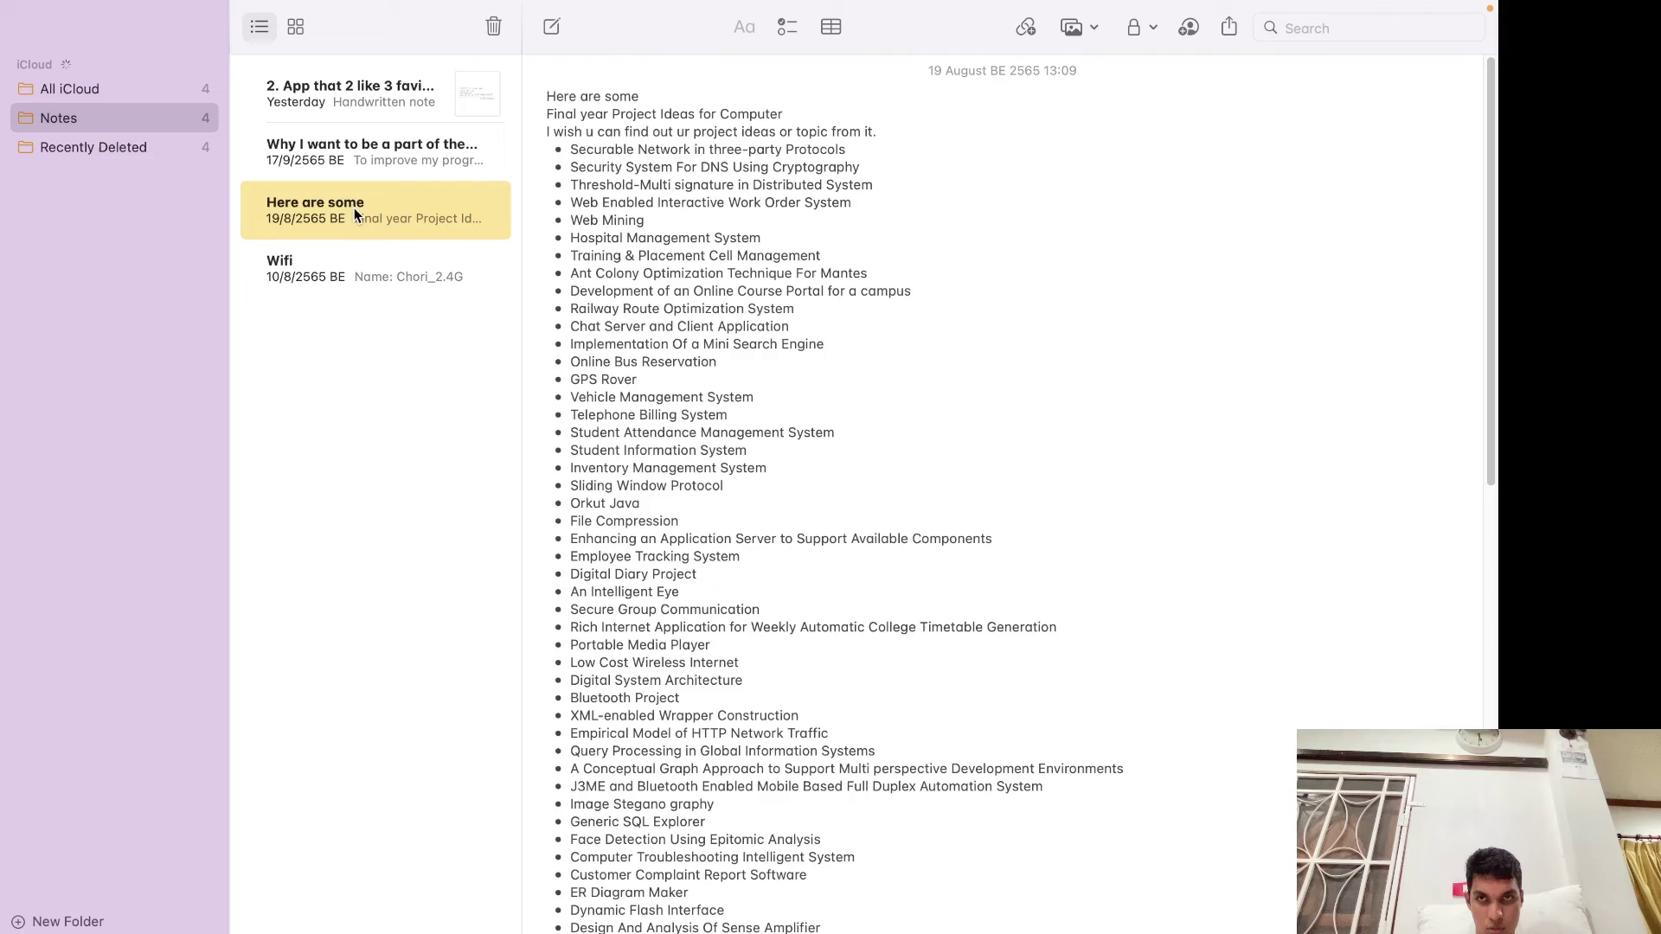
{"action": "left_click", "coordinate": [362, 154]}
{"action": "left_click", "coordinate": [370, 101]}
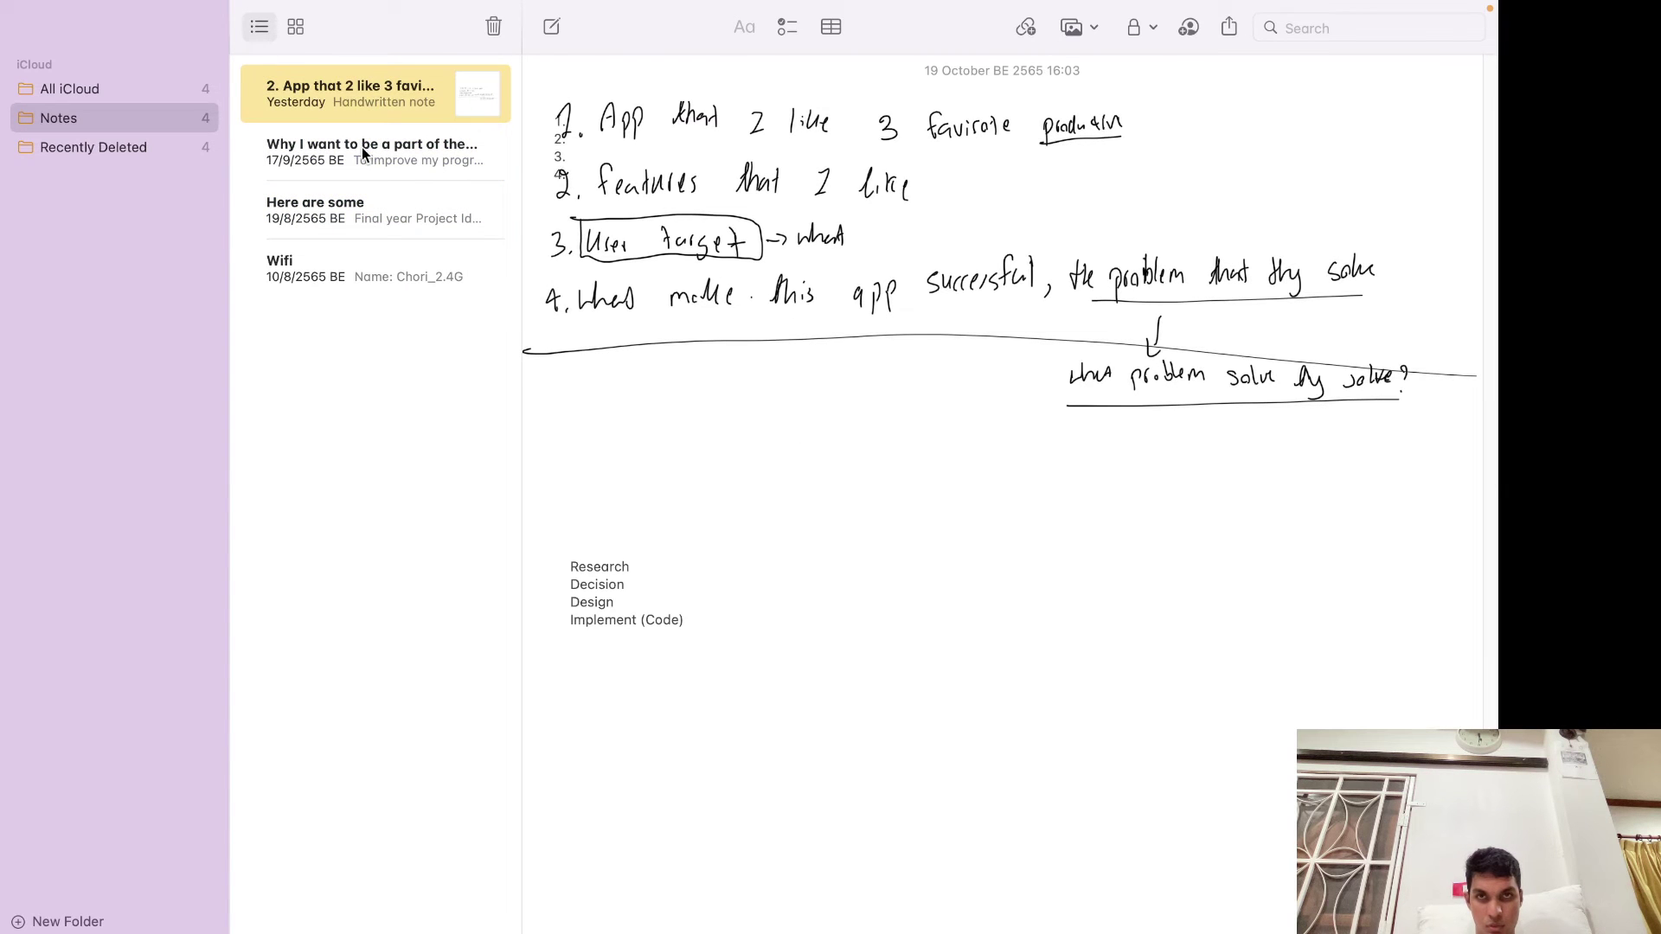
{"action": "left_click", "coordinate": [362, 147]}
{"action": "left_click", "coordinate": [364, 114]}
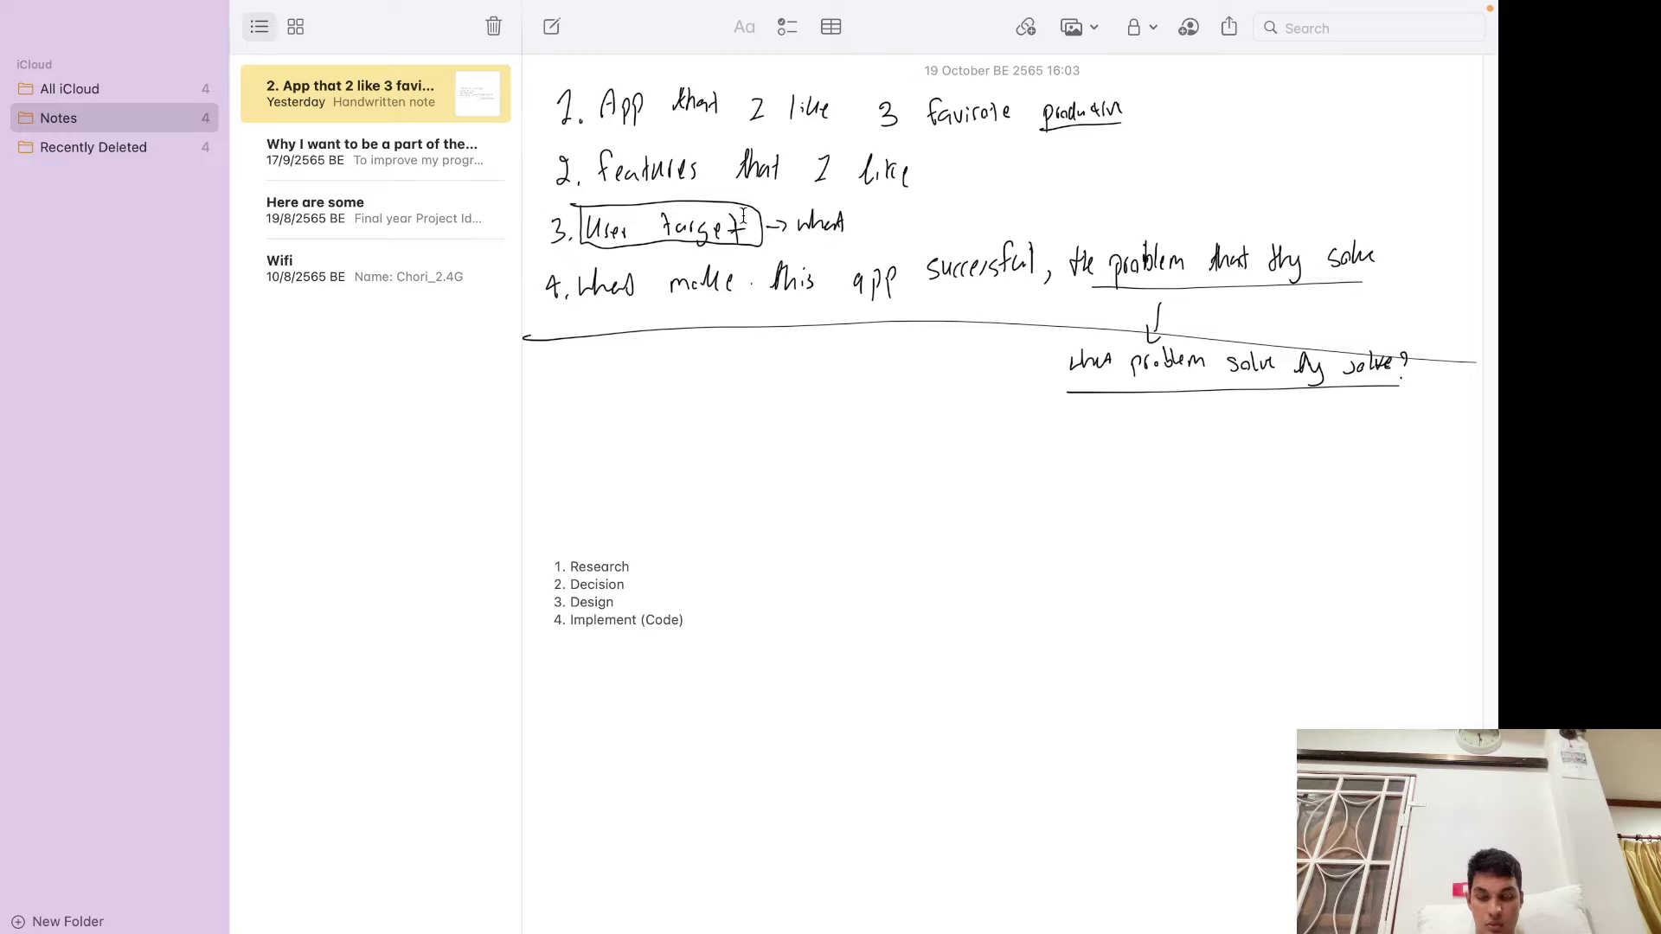
{"action": "mouse_move", "coordinate": [32, 7]}
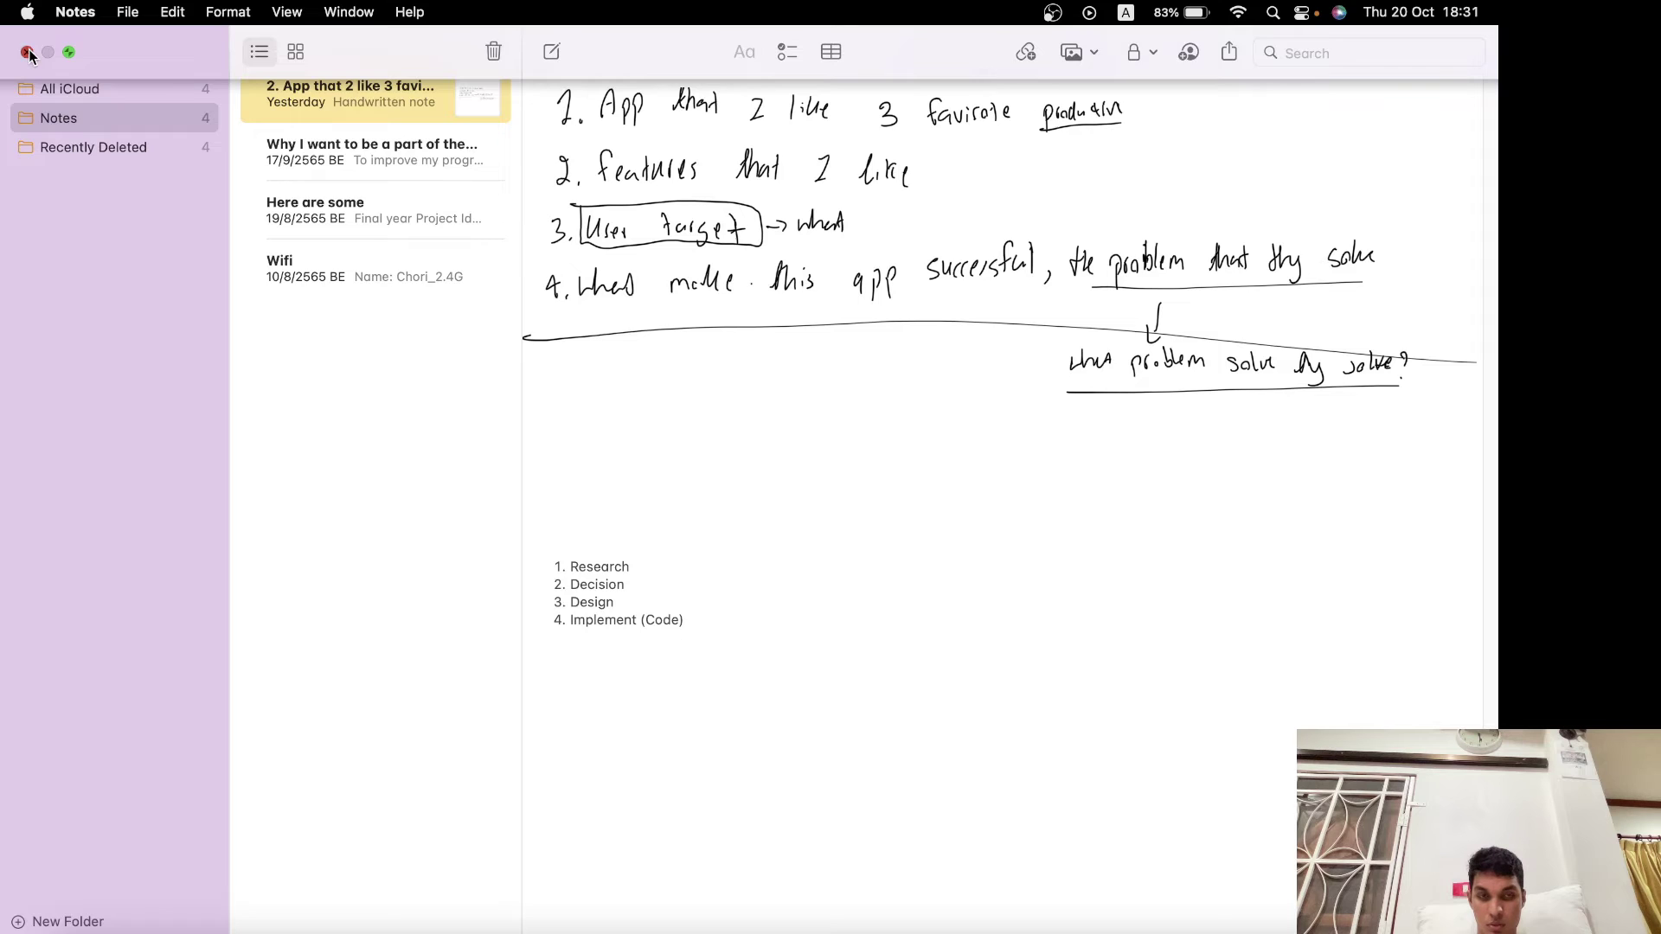
{"action": "left_click", "coordinate": [29, 54]}
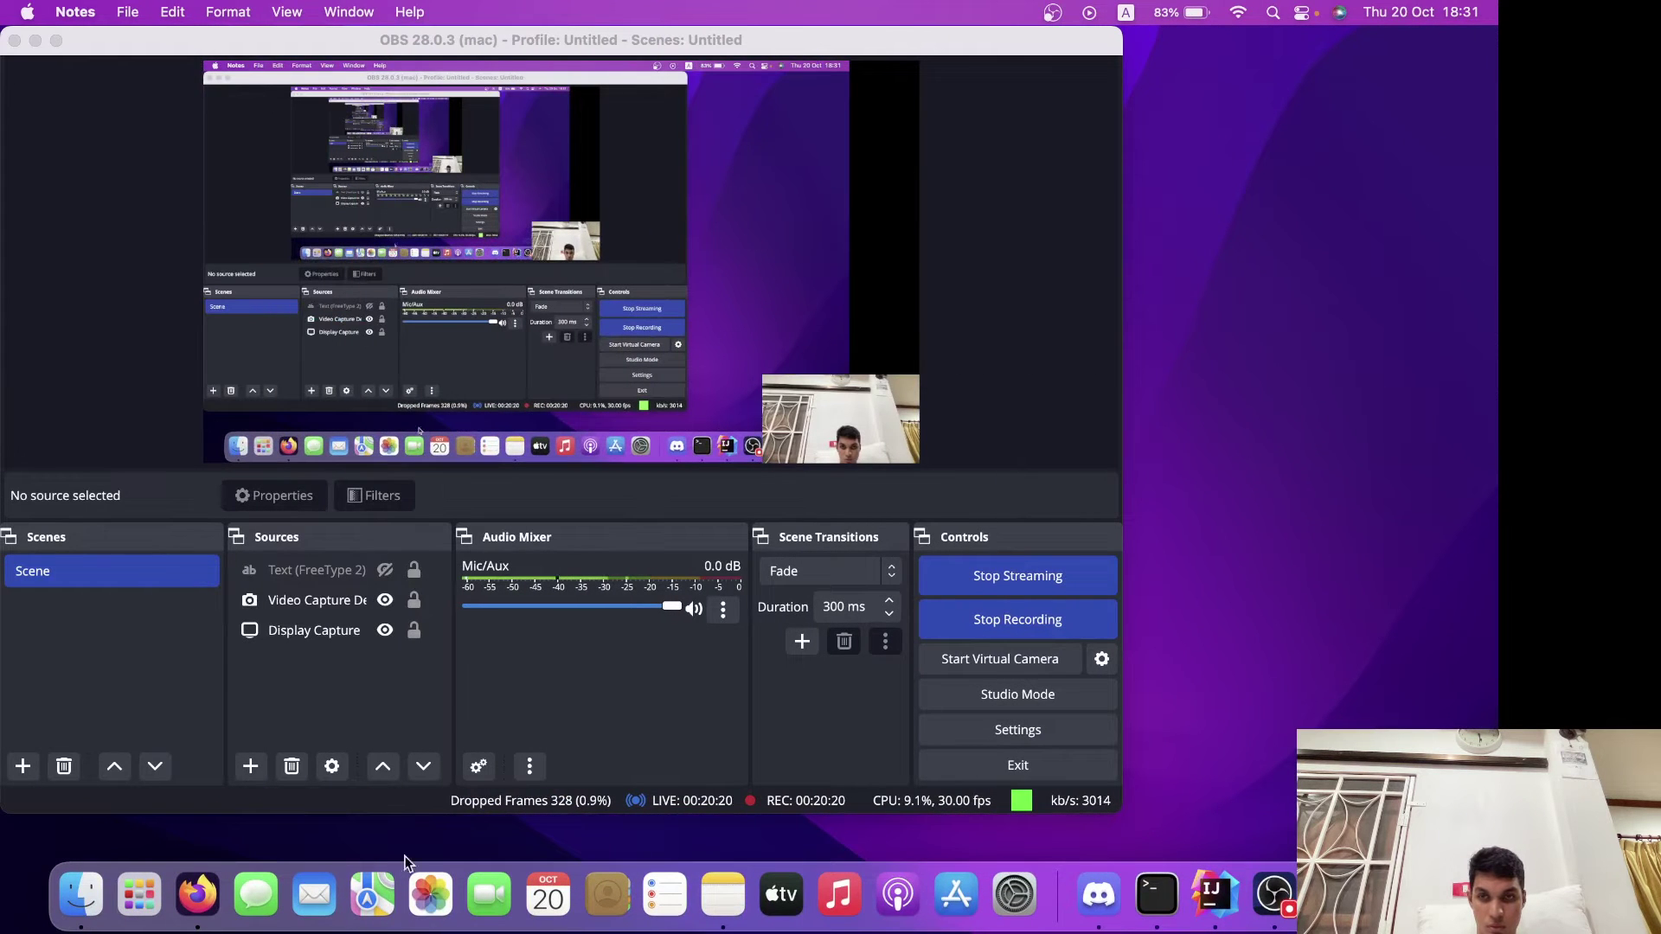
Switch to Firefox, submit the downloaded Clean Architecture PDF to VirusTotal for scanning, and close the VirusTotal page.
{"action": "left_click", "coordinate": [197, 896]}
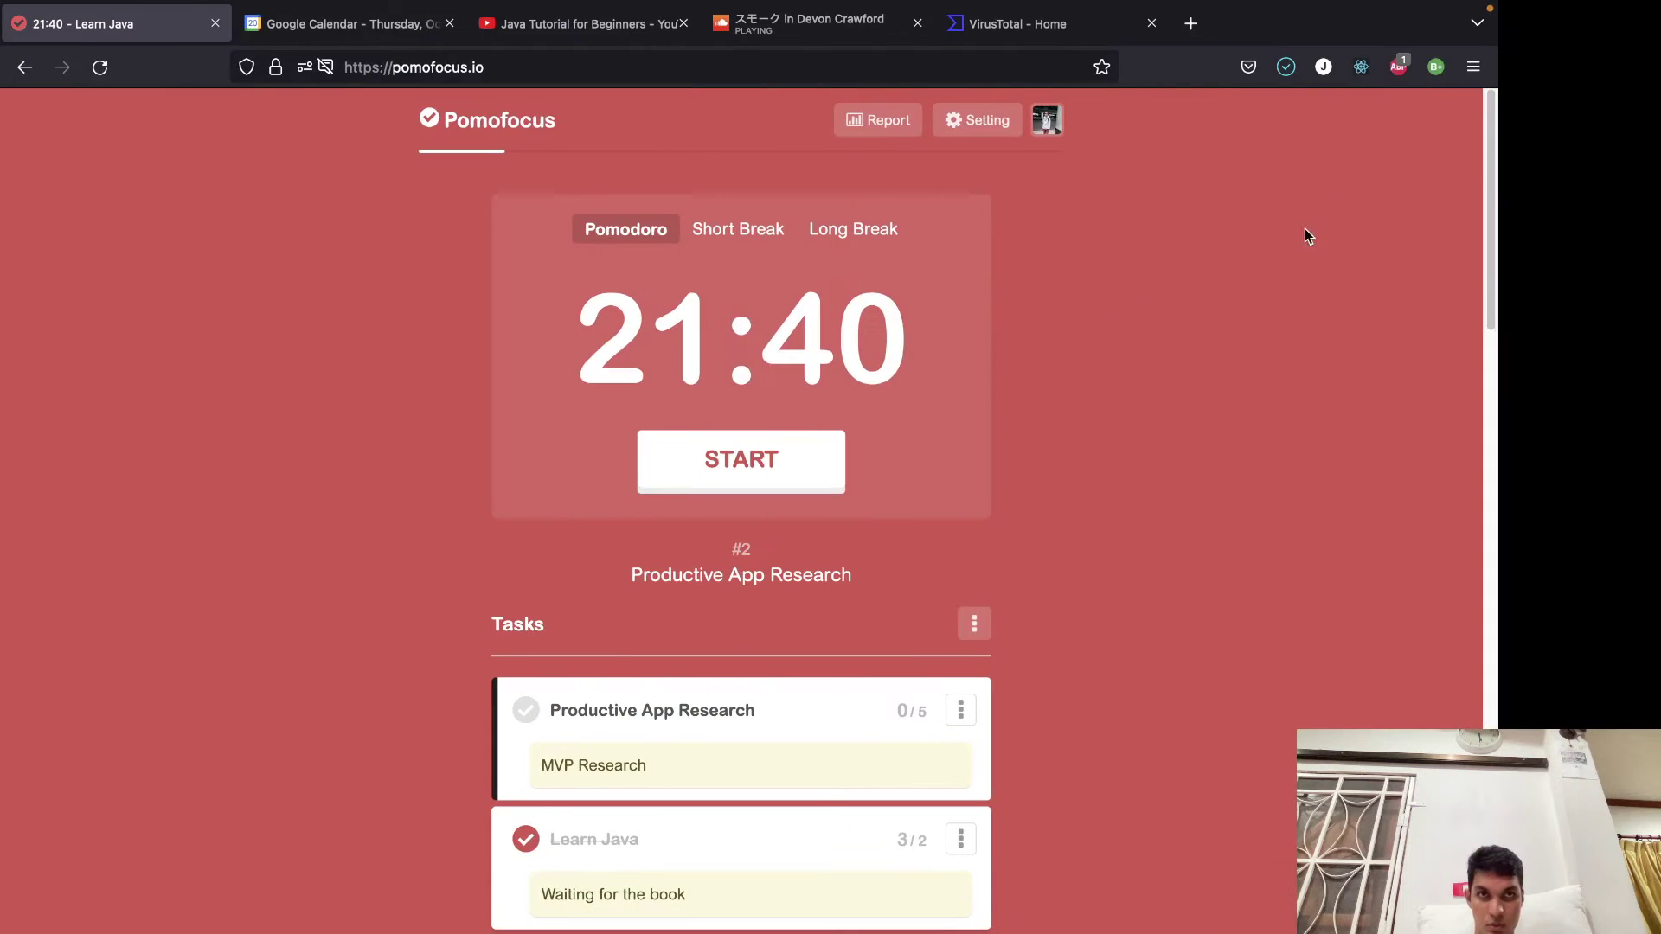
{"action": "left_click", "coordinate": [1049, 26]}
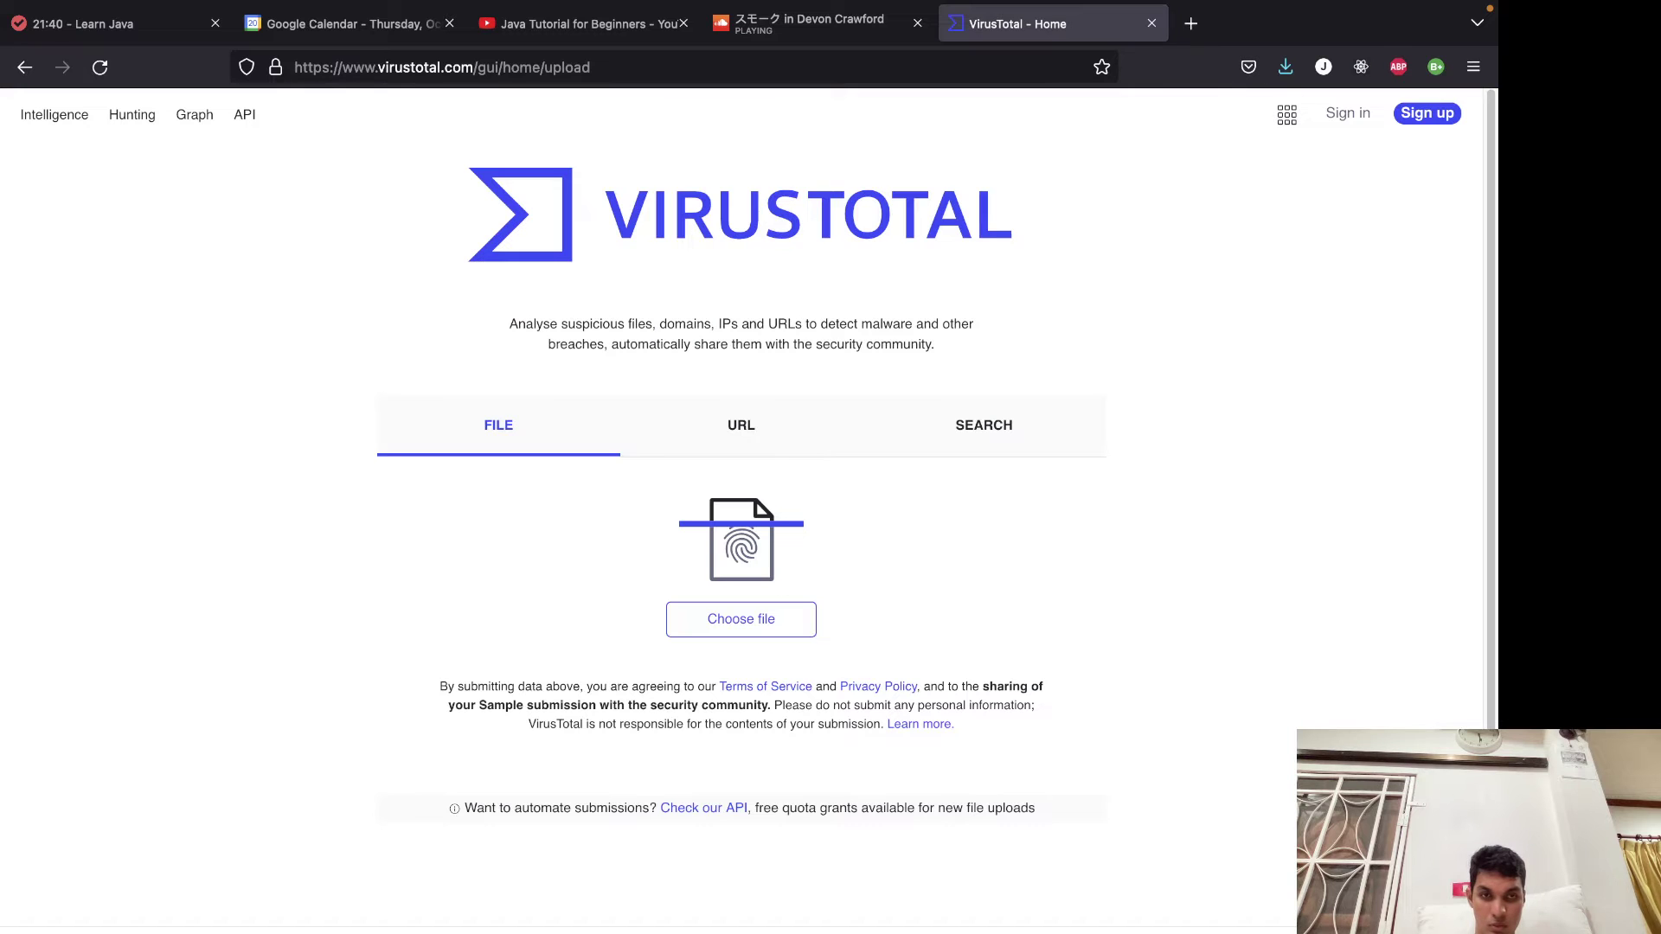
{"action": "left_click", "coordinate": [1337, 895]}
{"action": "left_click_drag", "start_coordinate": [994, 805], "coordinate": [783, 554]}
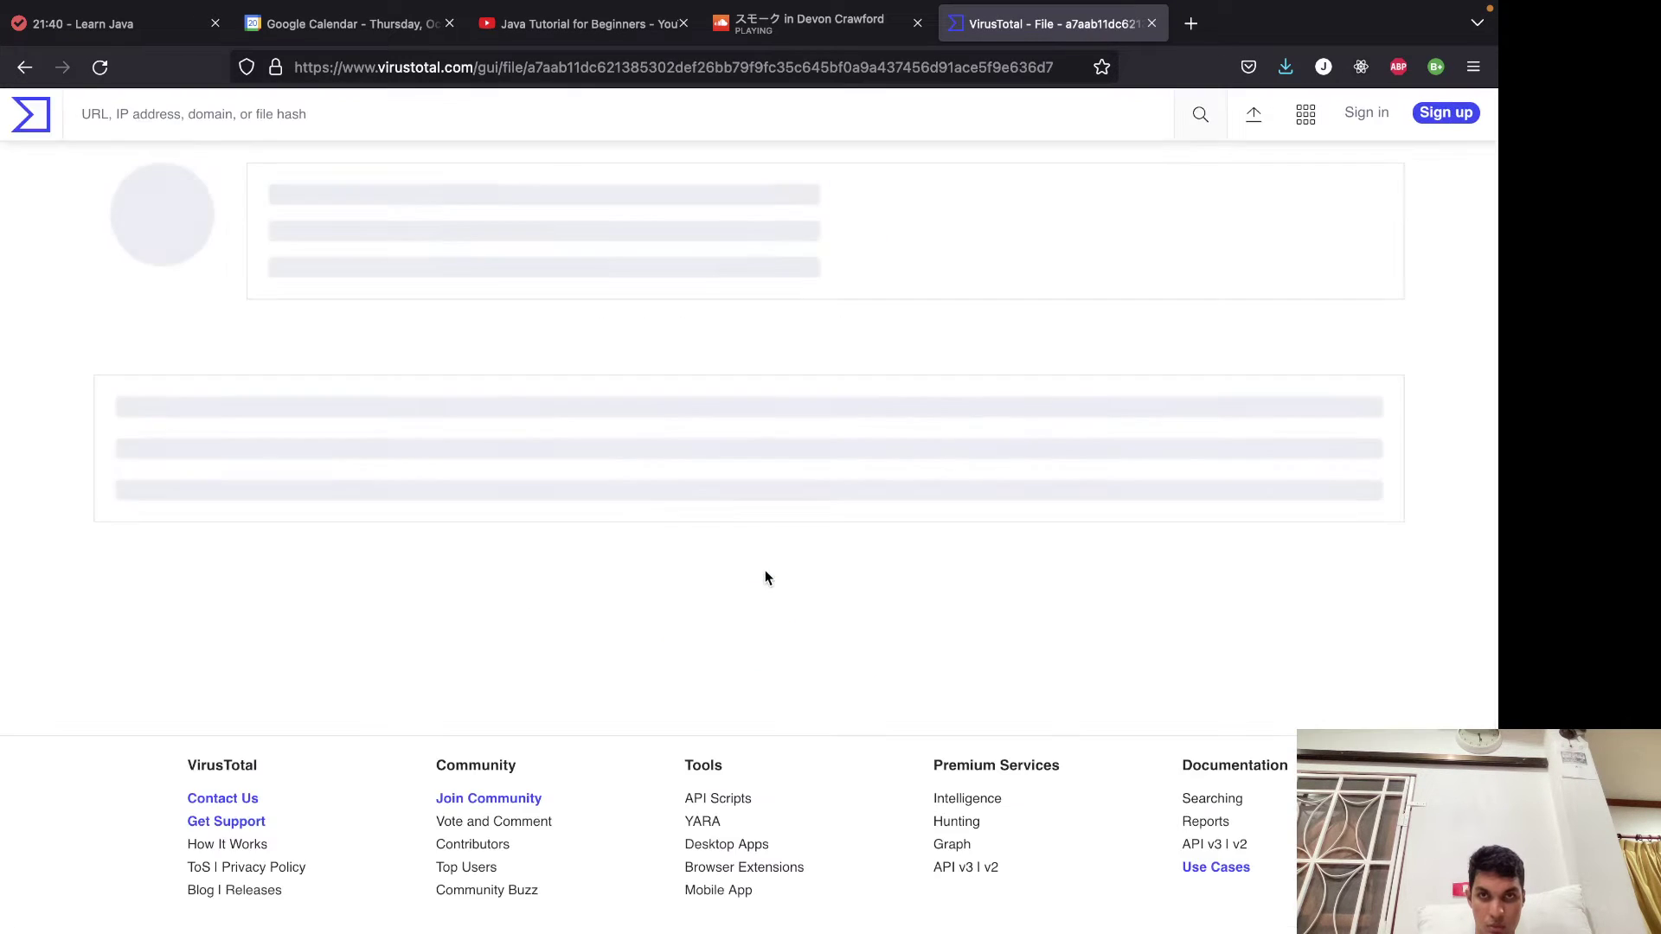
{"action": "left_click", "coordinate": [1154, 27]}
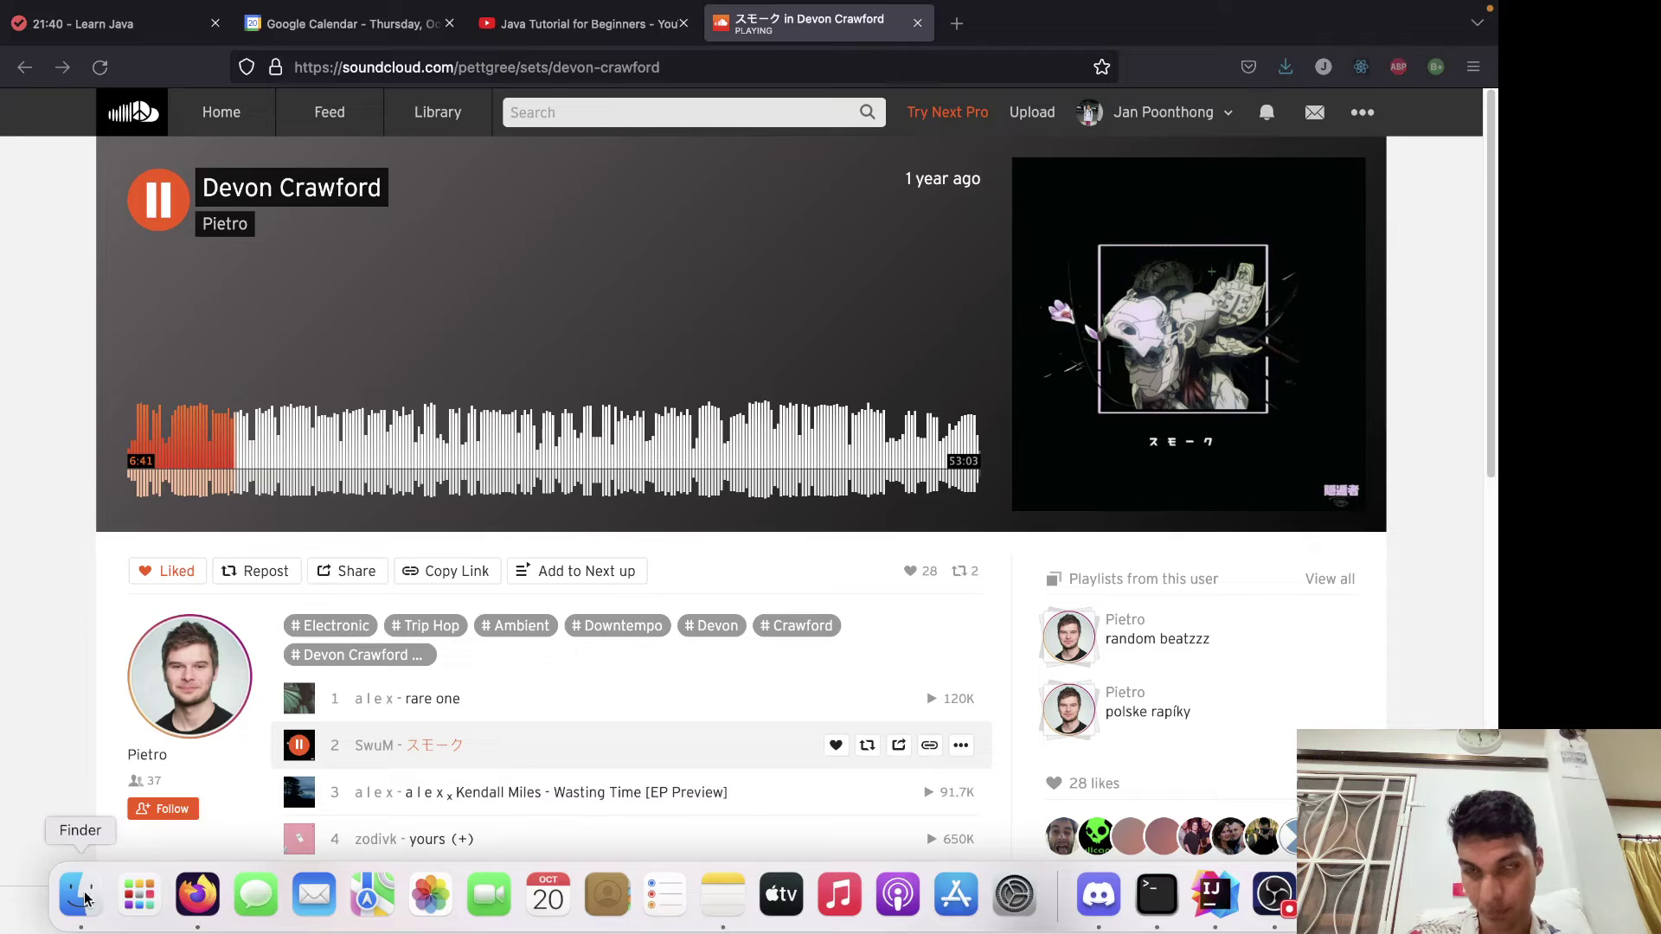
Switch to Finder, locate the Clean Architecture PDF in Downloads, and check the Documents and Desktop folders.
{"action": "left_click", "coordinate": [85, 900]}
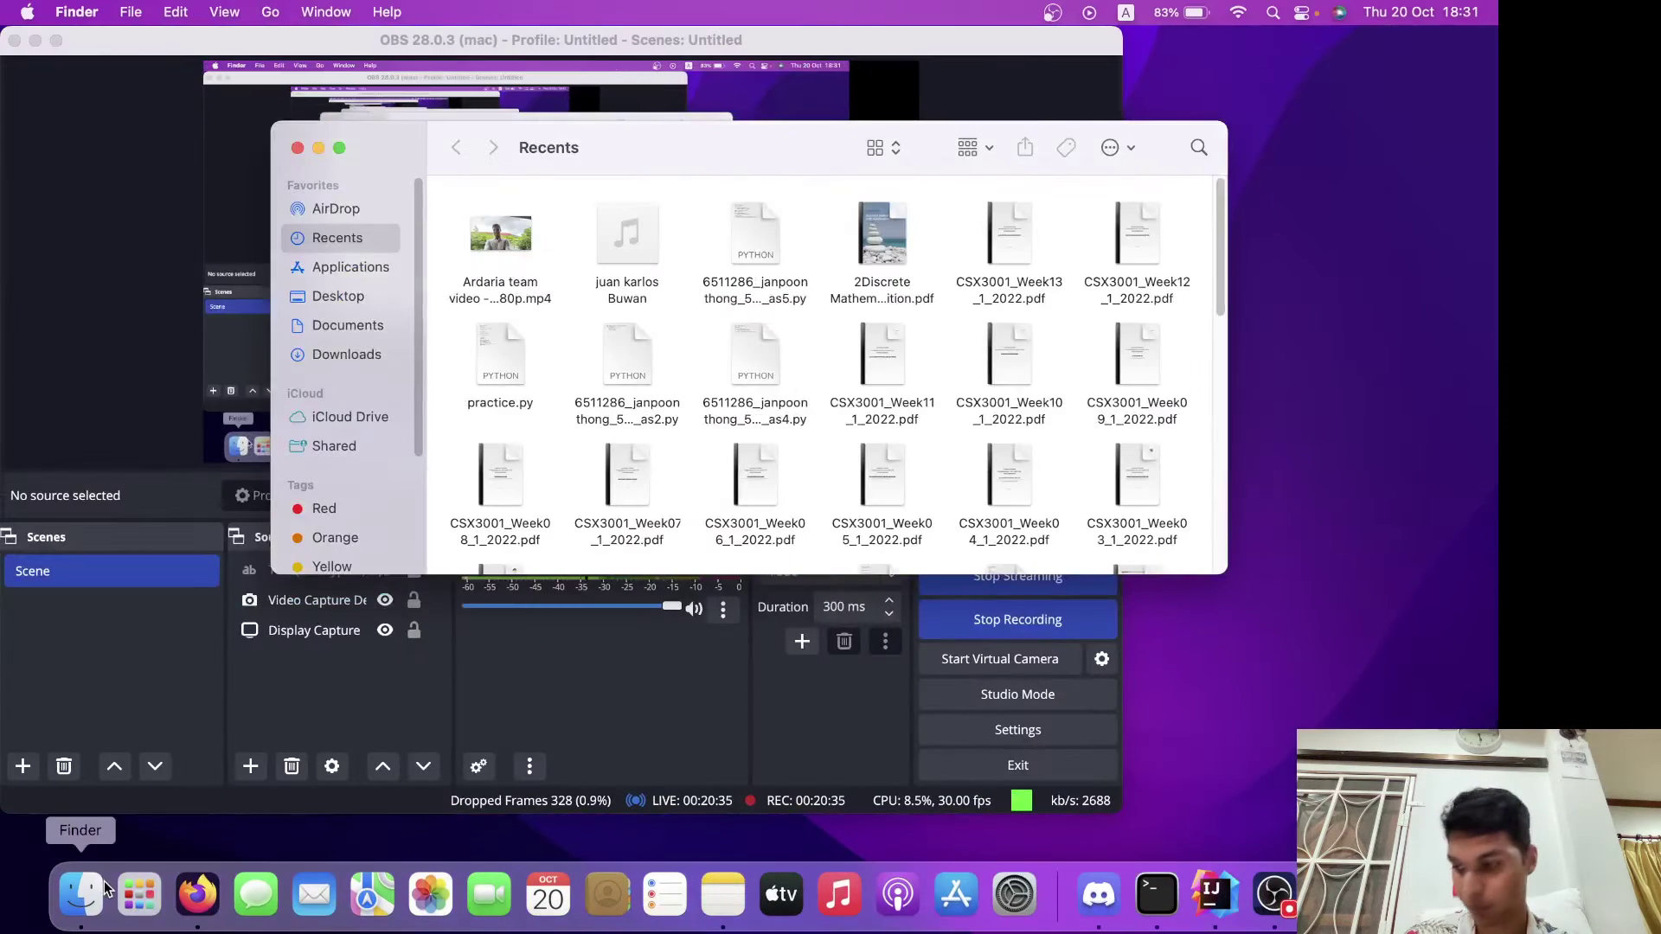
{"action": "left_click", "coordinate": [313, 336]}
{"action": "left_click", "coordinate": [320, 354]}
{"action": "left_click", "coordinate": [531, 224]}
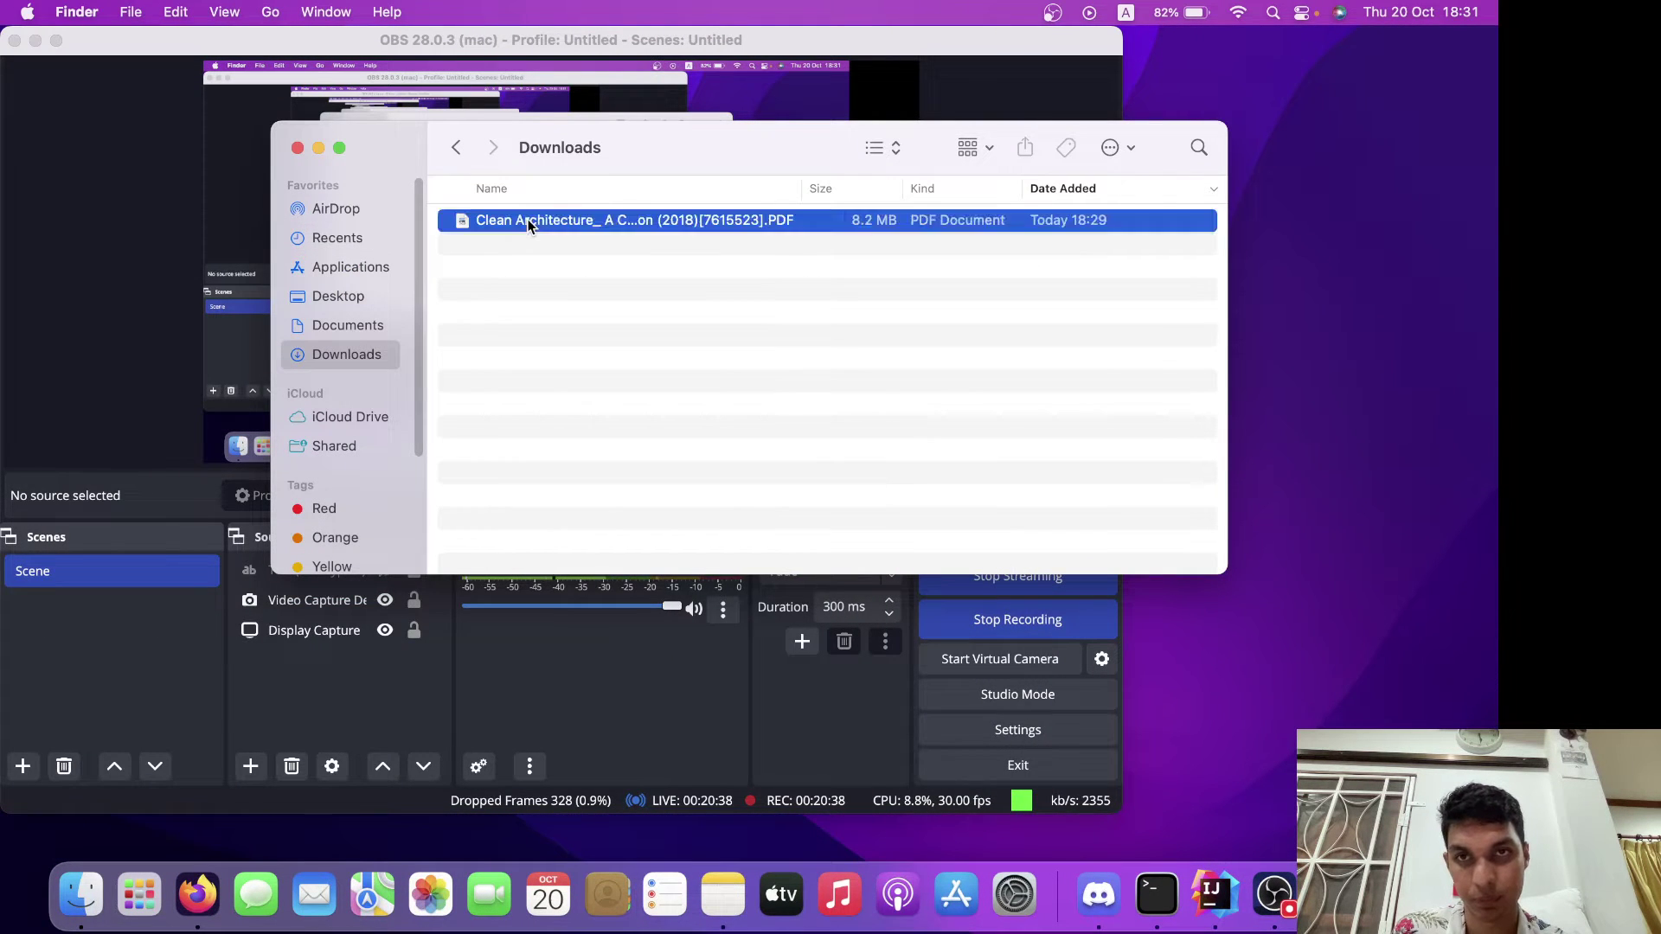
{"action": "right_click", "coordinate": [530, 223]}
{"action": "left_click", "coordinate": [480, 260]}
{"action": "left_click_drag", "start_coordinate": [475, 226], "coordinate": [482, 356]}
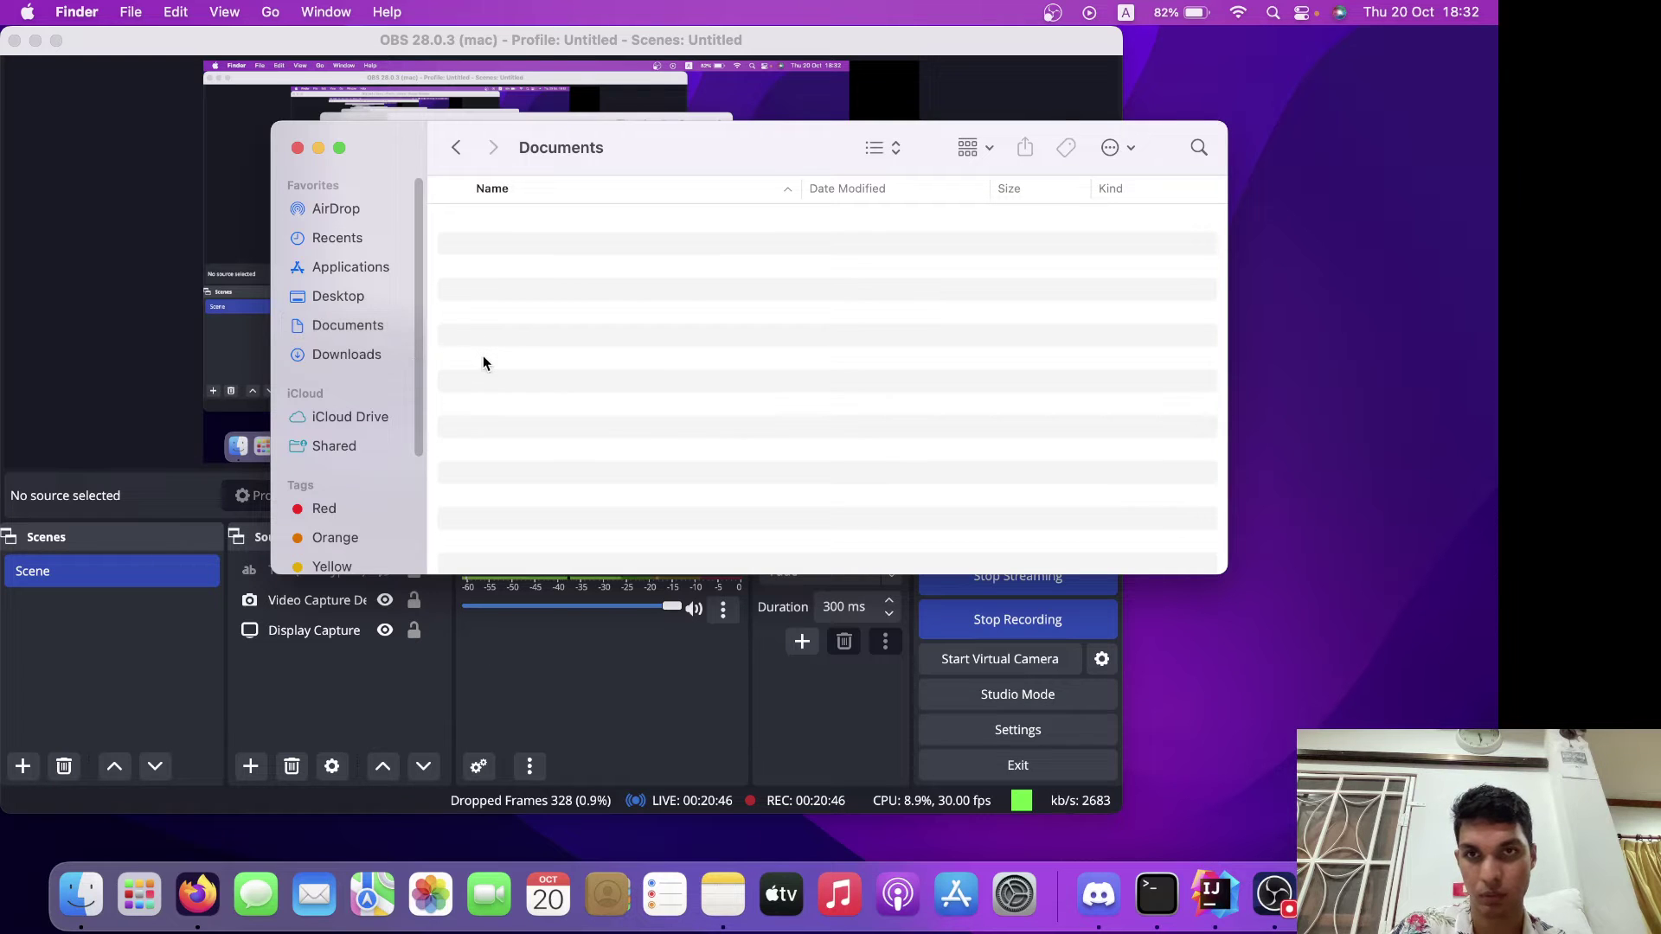
{"action": "left_click", "coordinate": [341, 325]}
{"action": "left_click", "coordinate": [346, 304]}
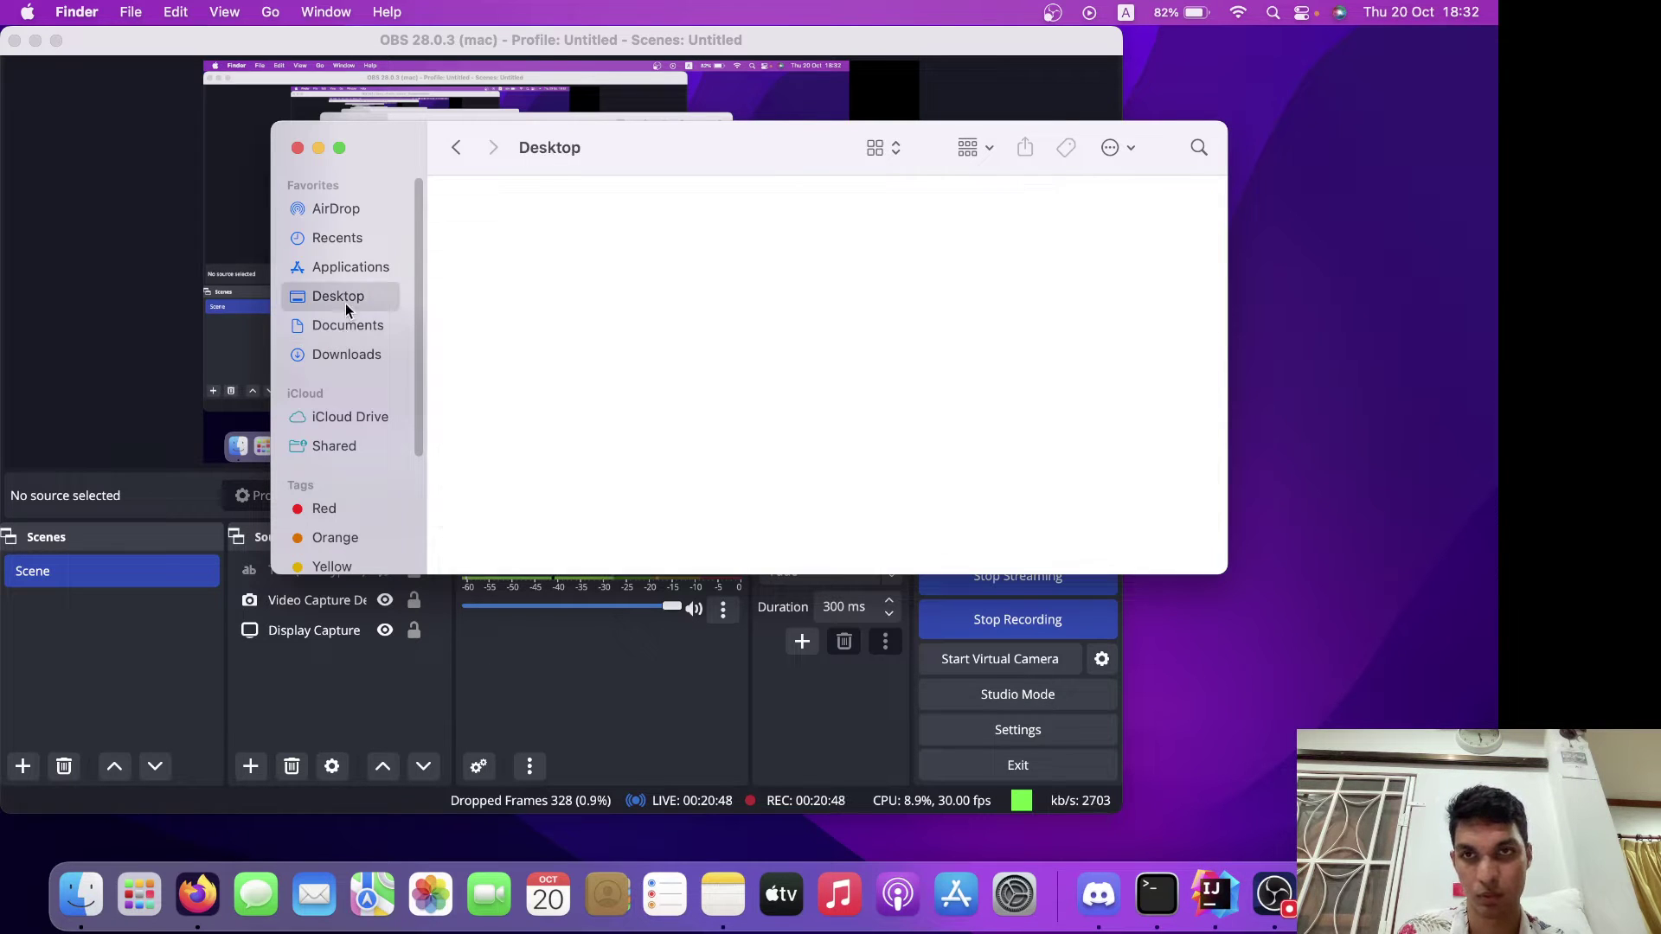
Move the Clean Architecture PDF from the Downloads folder to the Documents folder.
{"action": "left_click", "coordinate": [344, 355]}
{"action": "left_click", "coordinate": [530, 221]}
{"action": "left_click", "coordinate": [528, 288]}
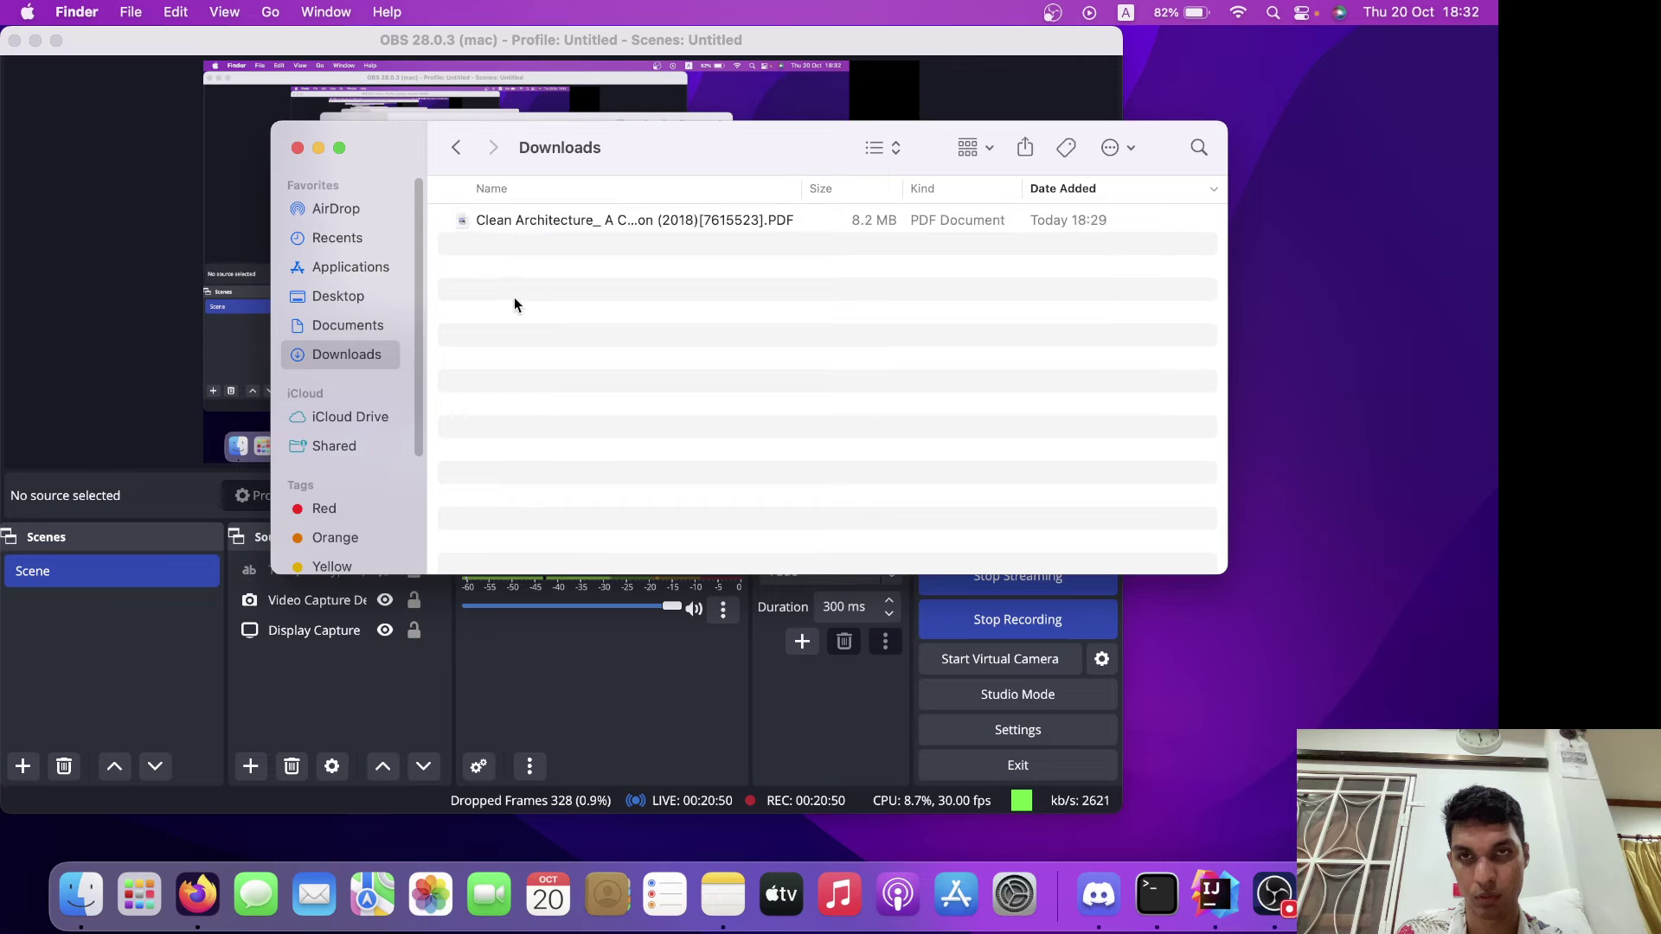
{"action": "left_click", "coordinate": [500, 221]}
{"action": "scroll", "coordinate": [370, 326], "scroll_direction": "down", "scroll_amount": 1}
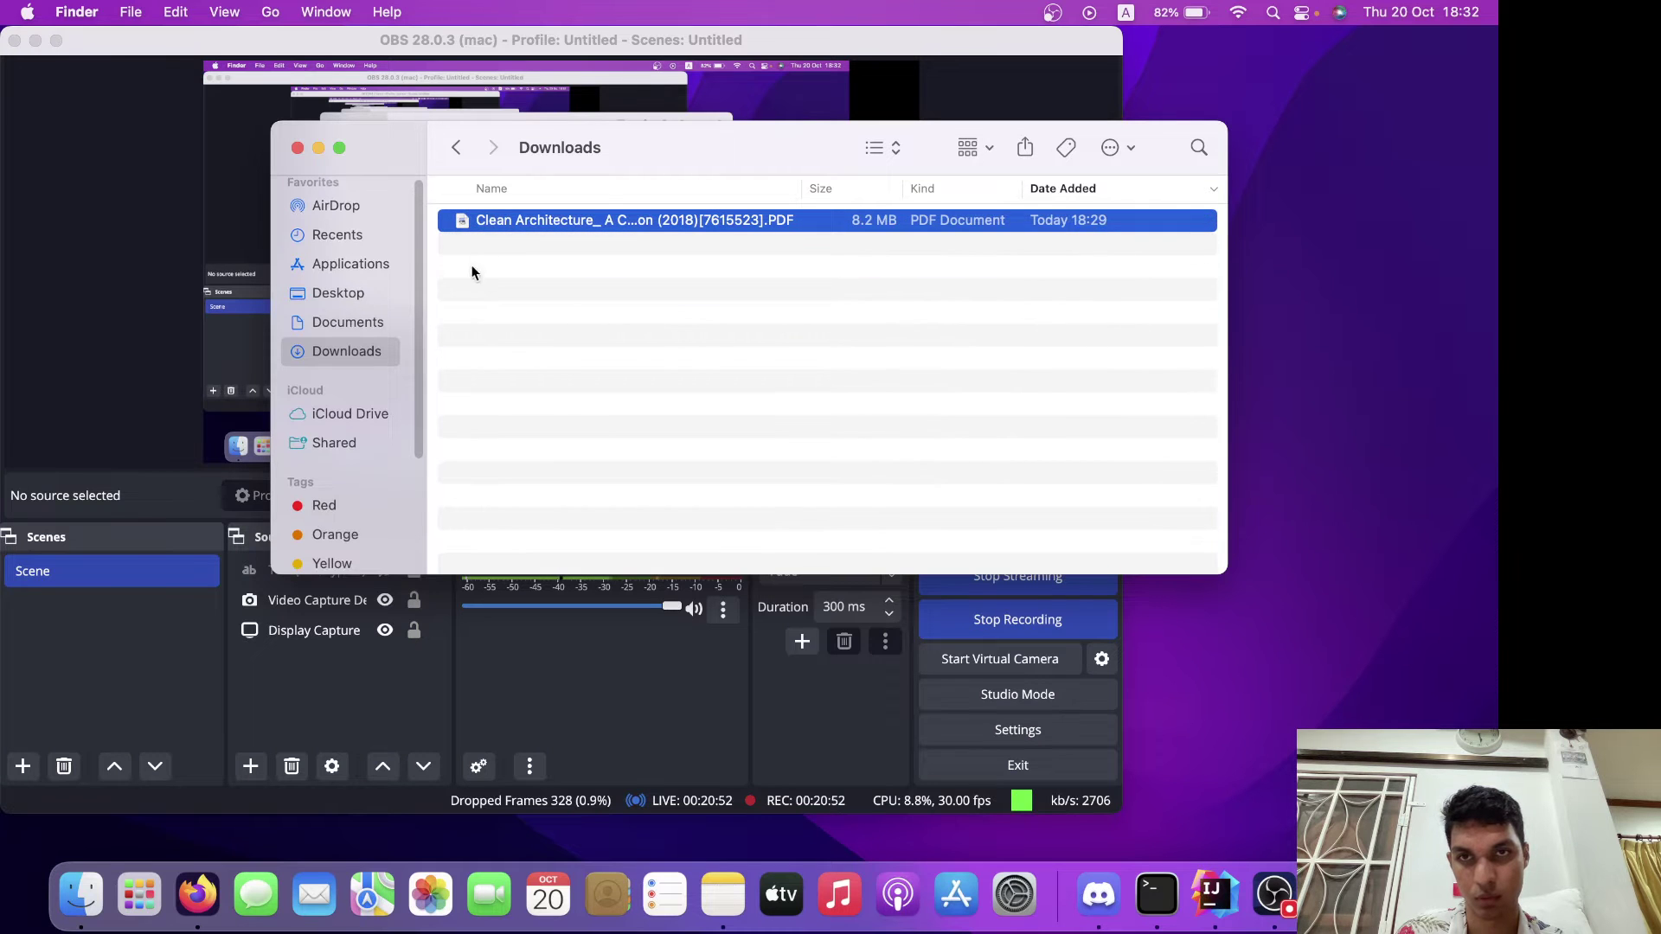
{"action": "left_click_drag", "start_coordinate": [497, 222], "coordinate": [342, 326]}
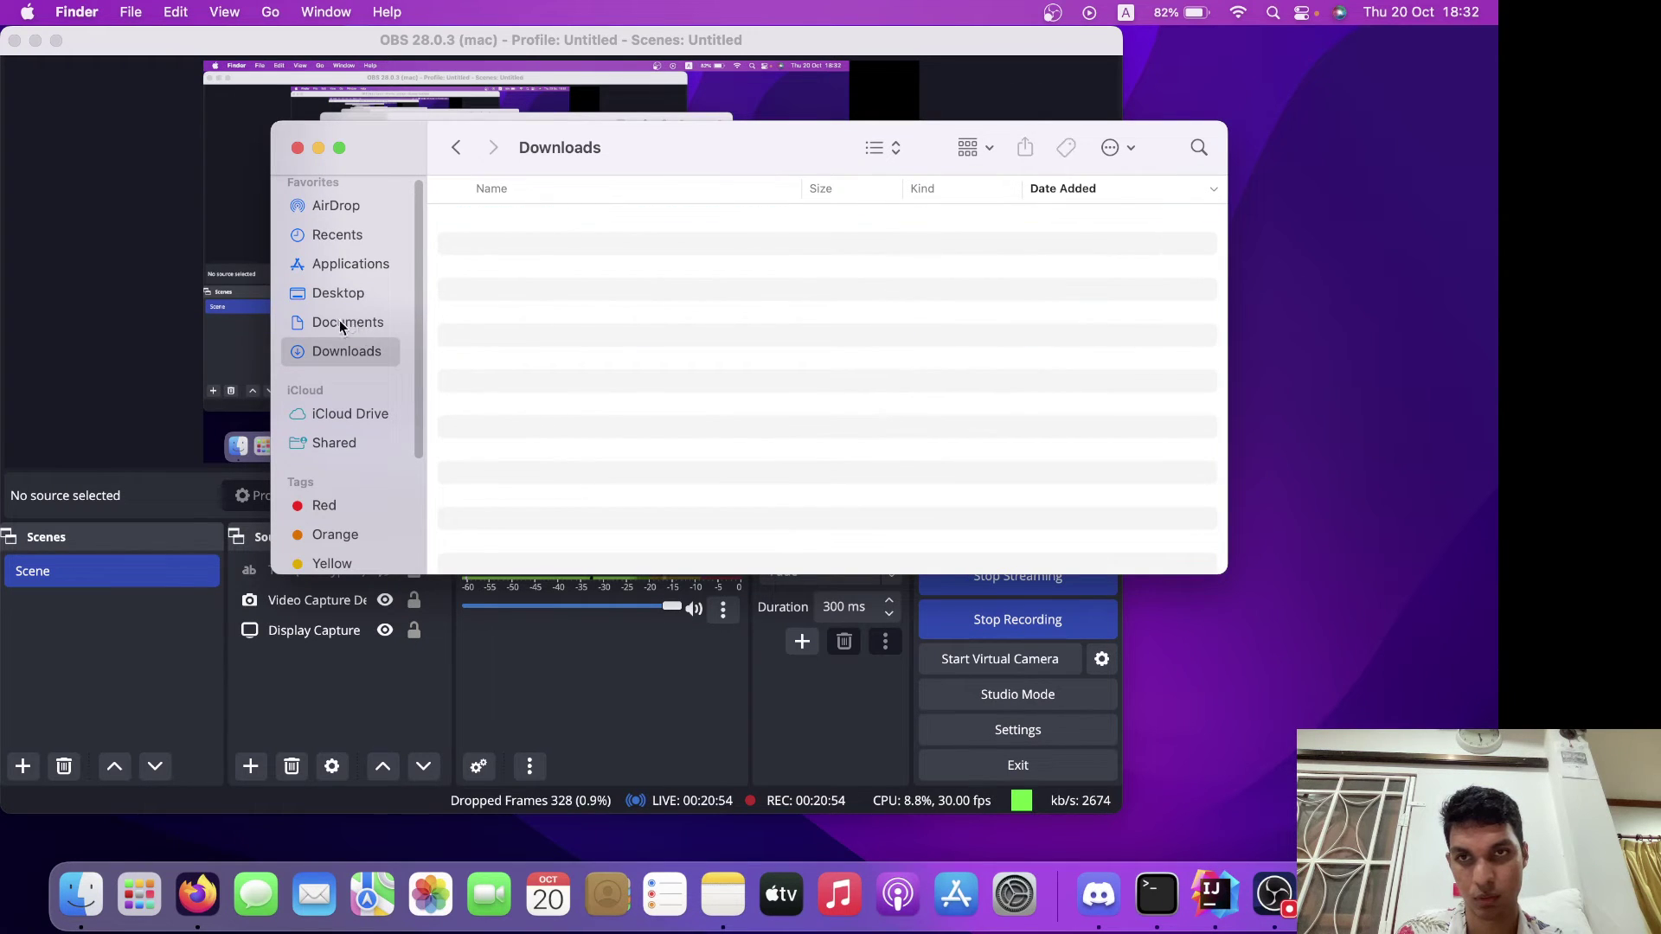
Create a new folder in Documents and name it "Programming Book".
{"action": "left_click", "coordinate": [342, 326]}
{"action": "right_click", "coordinate": [594, 277]}
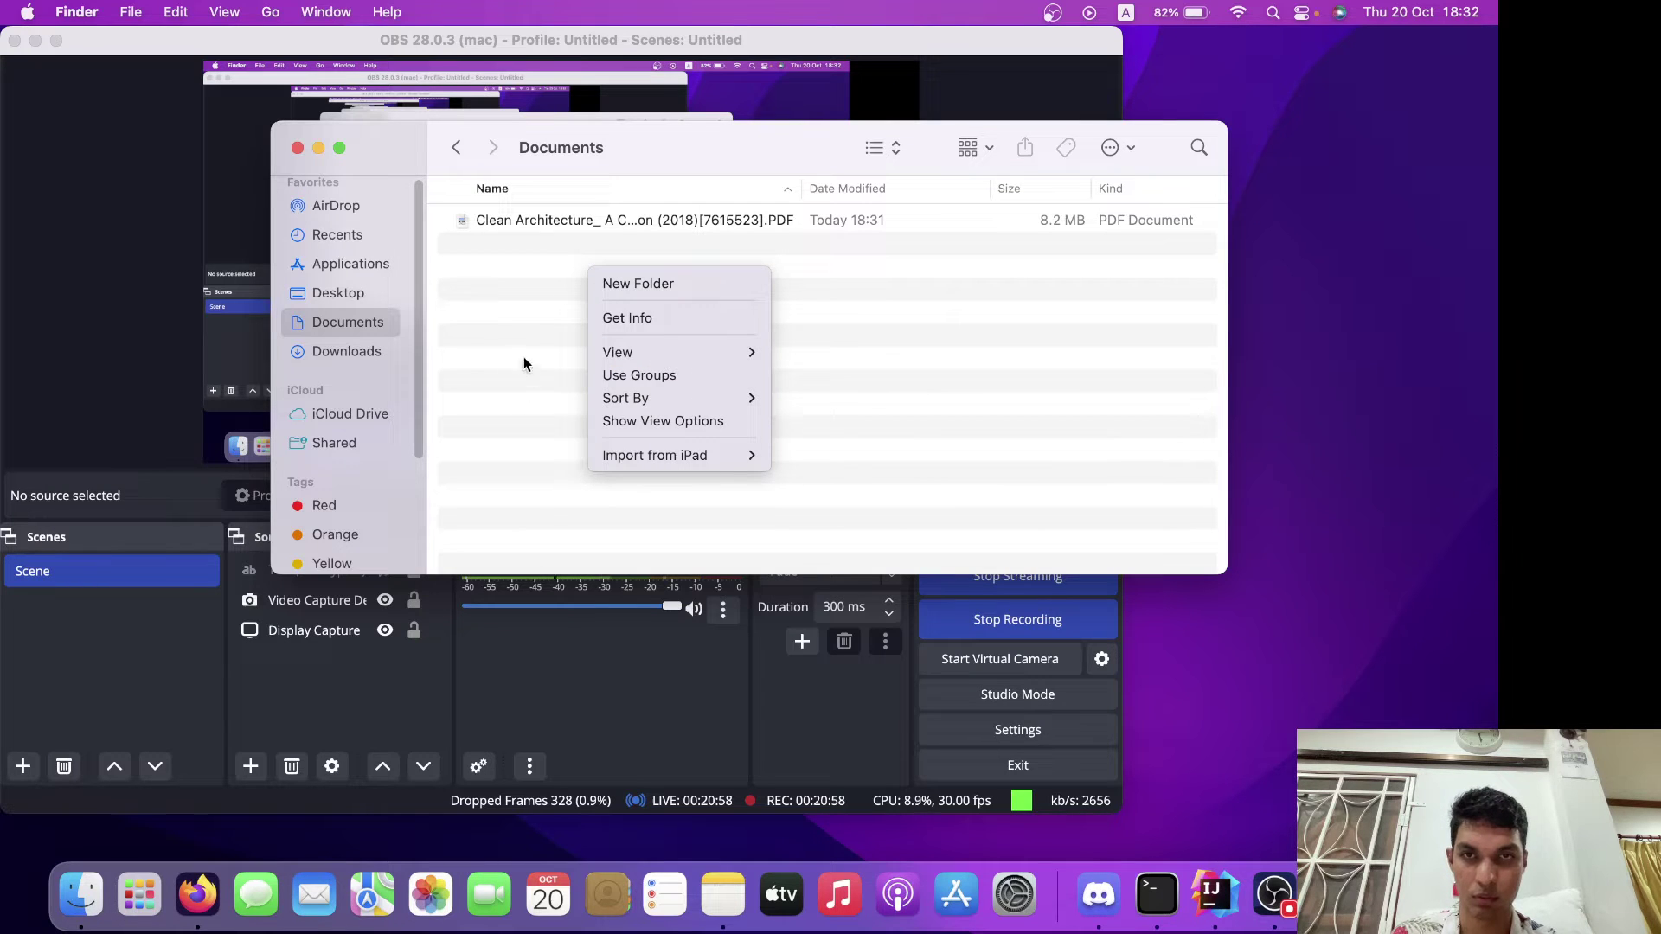
{"action": "left_click", "coordinate": [640, 285]}
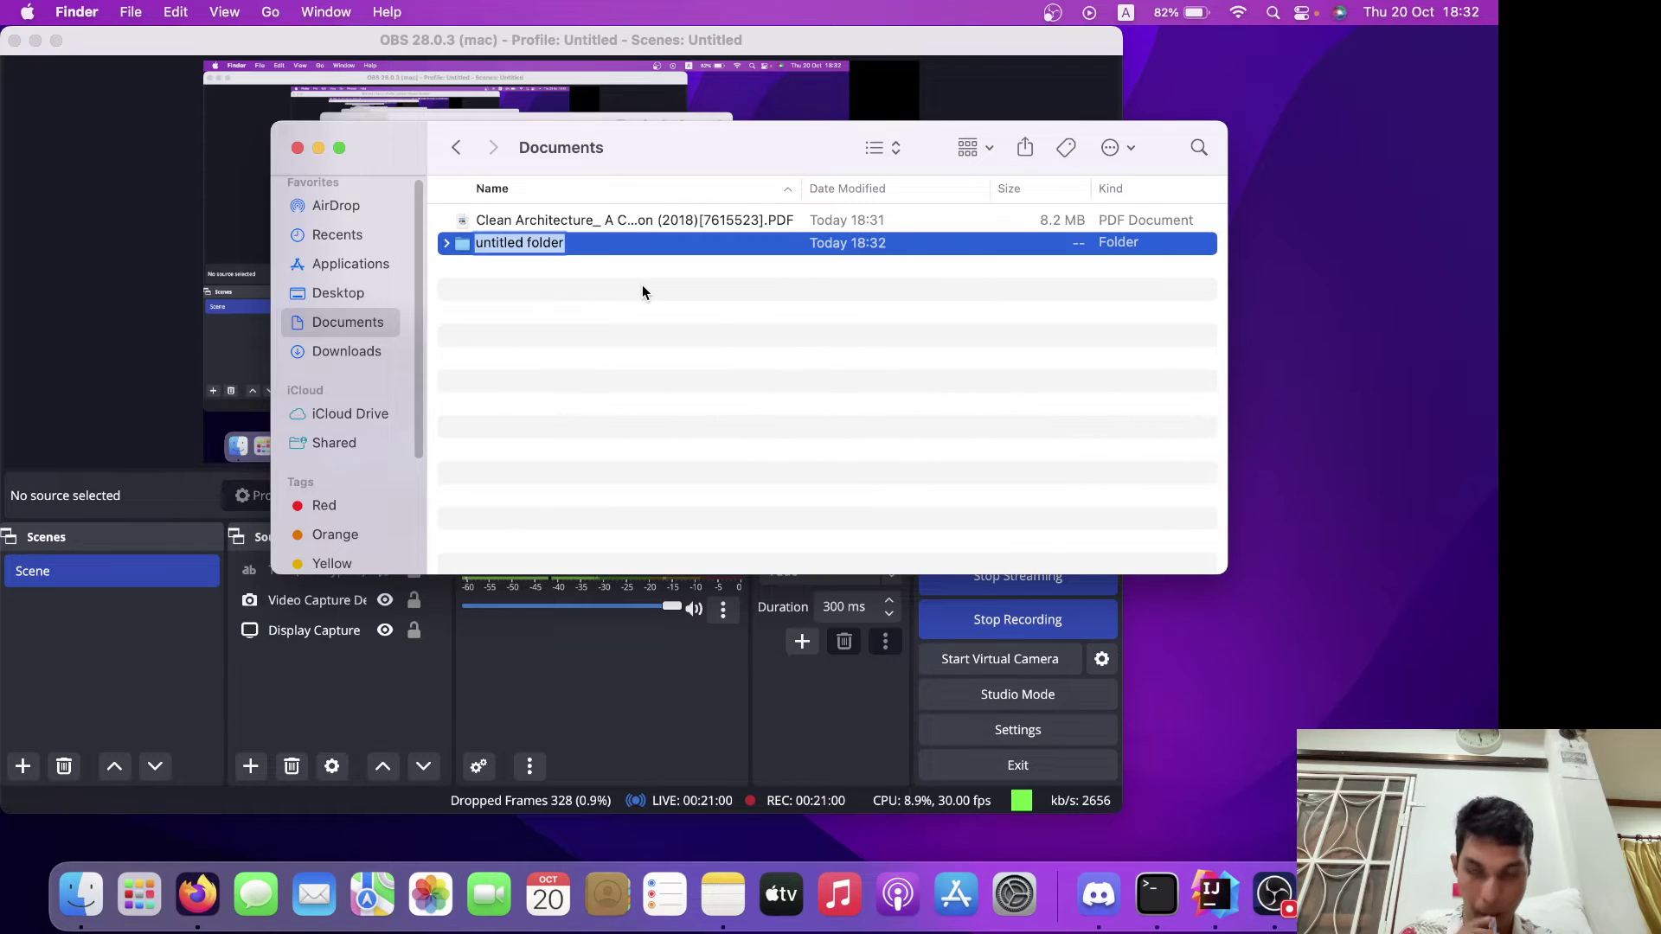
{"action": "key", "text": "BackSpace"}
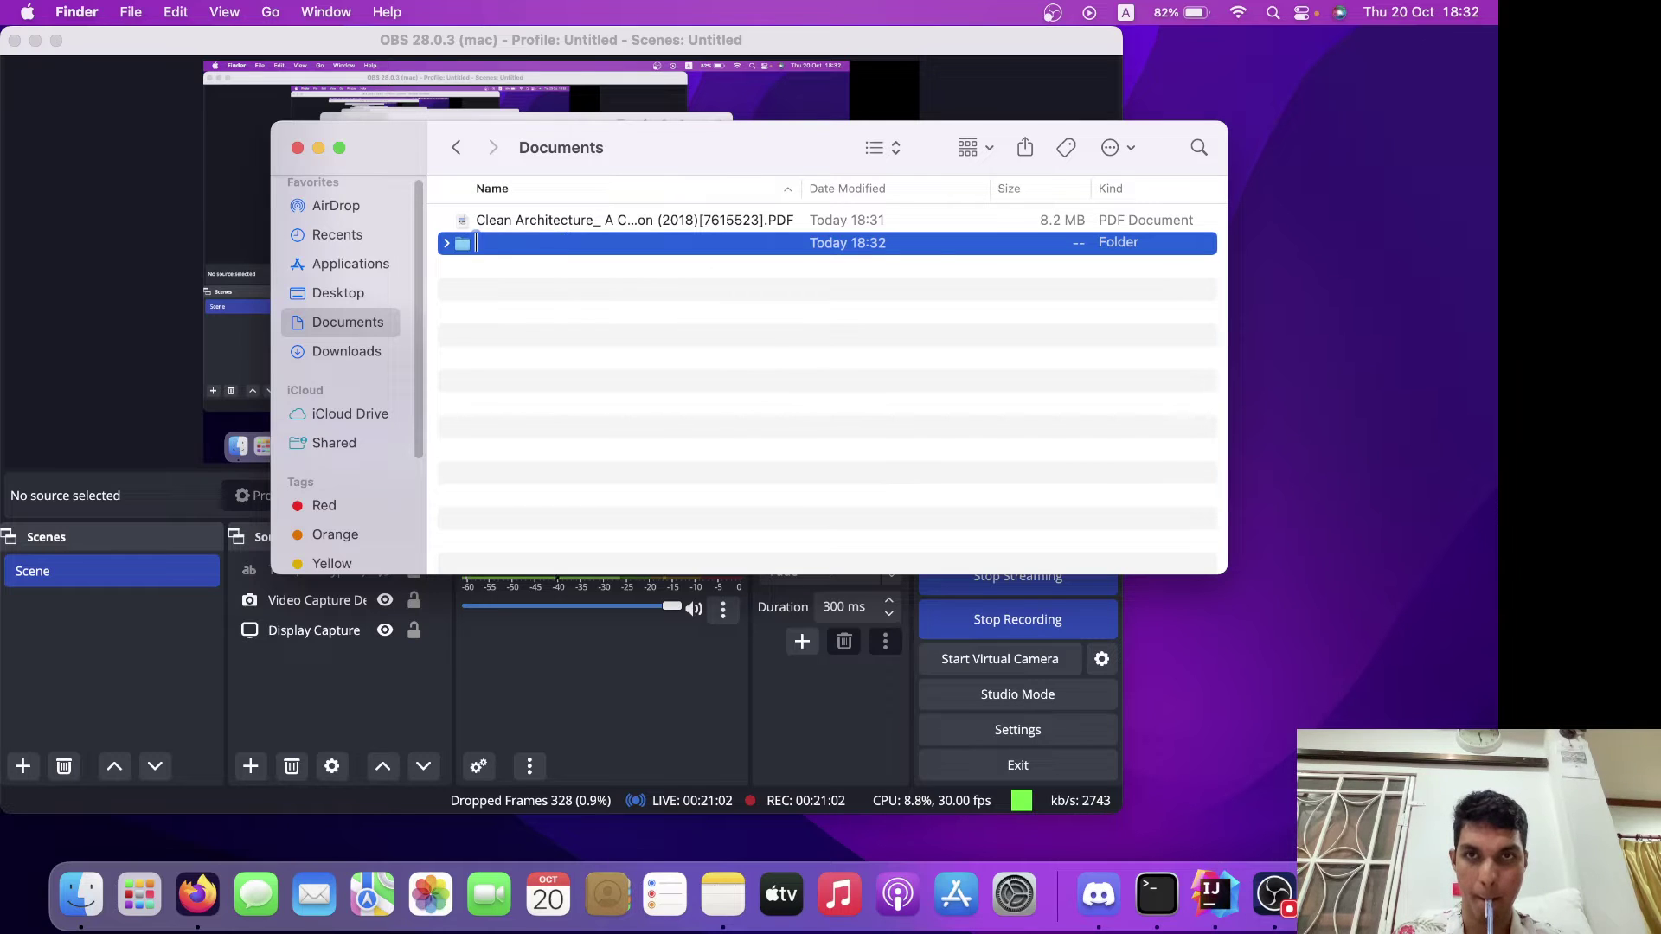
{"action": "type", "text": "Prog"}
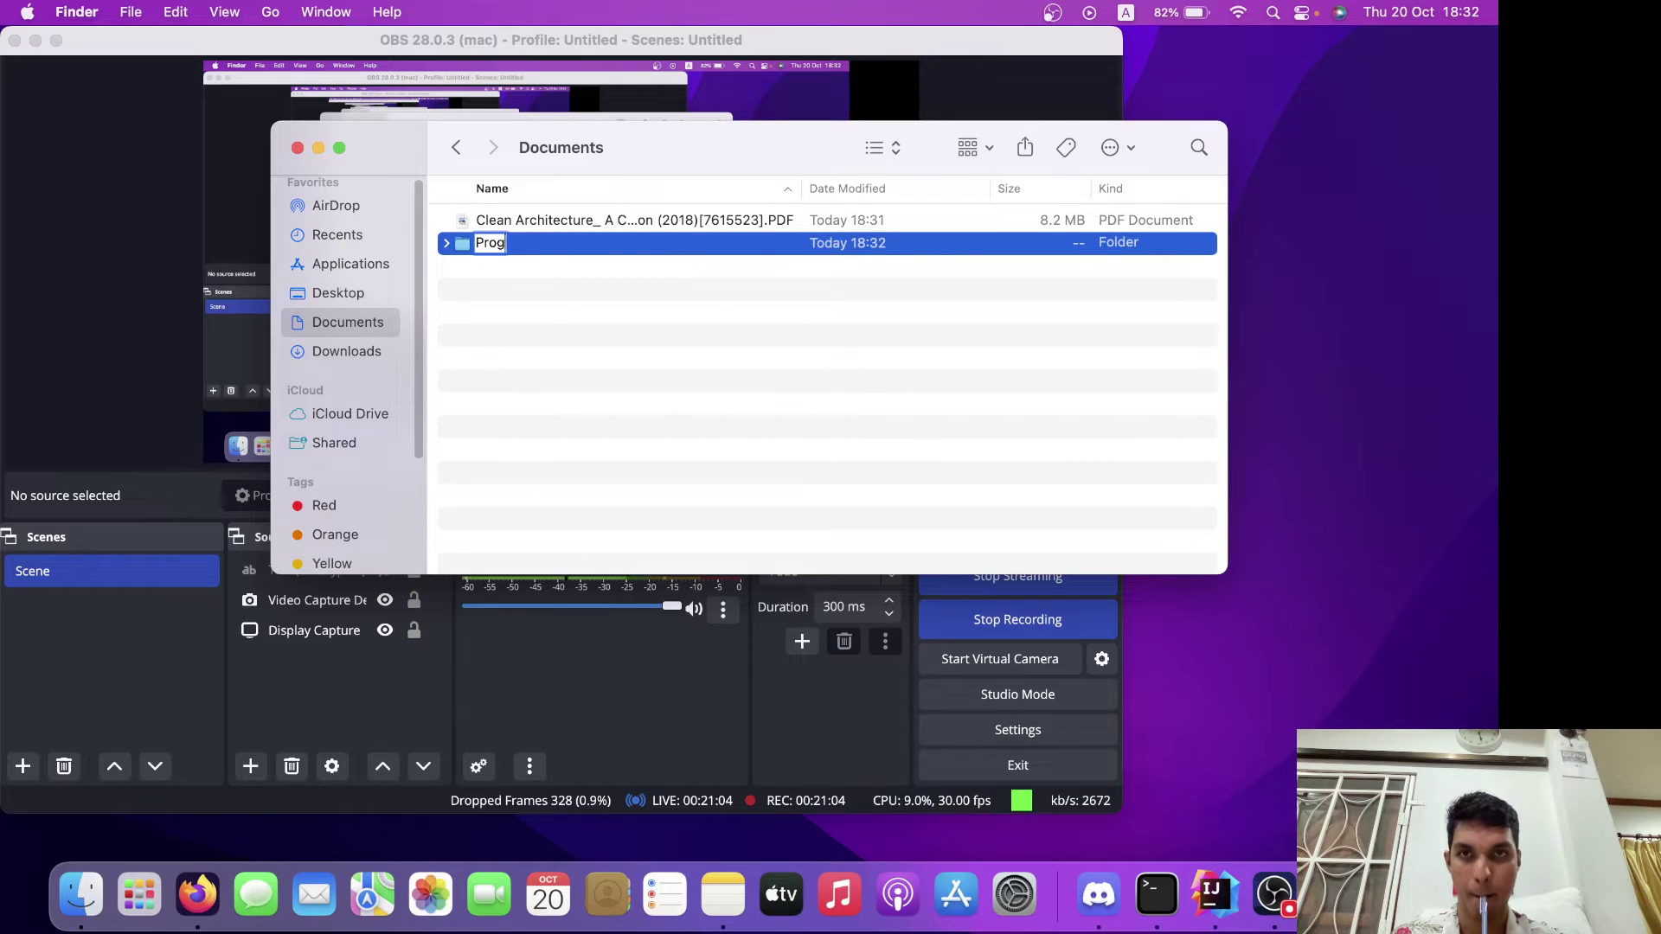
{"action": "type", "text": "ramming Book"}
{"action": "key", "text": "Return"}
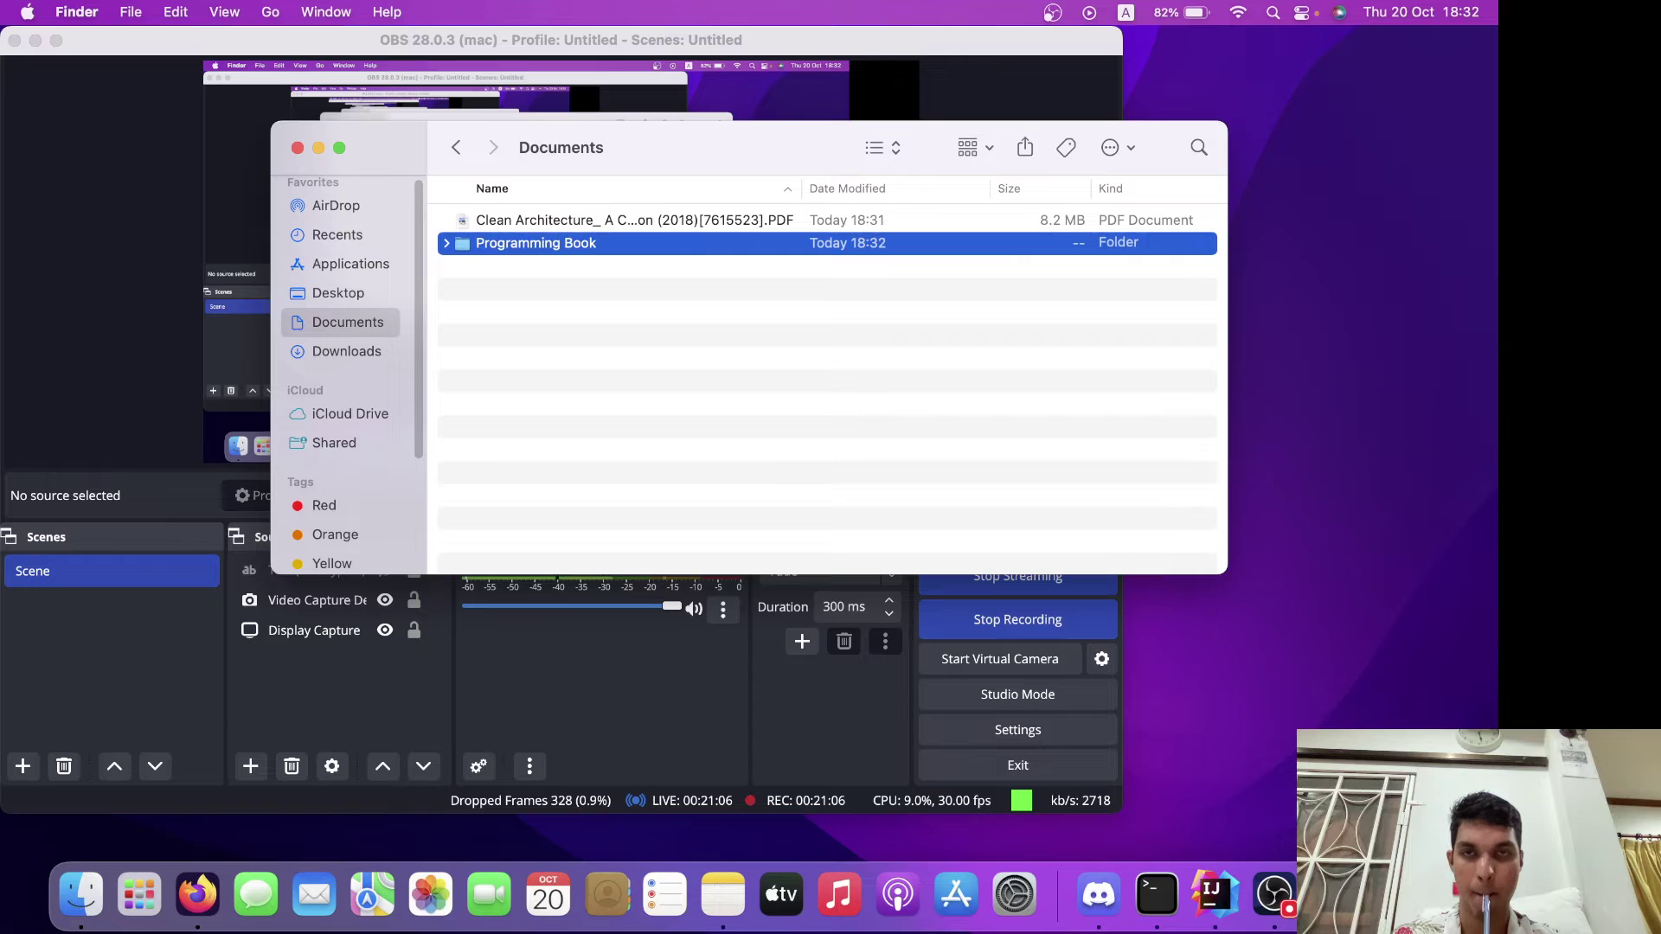
Move the Clean Architecture PDF into the Programming Book folder, check the folder's contents, and close the Finder window.
{"action": "left_click", "coordinate": [590, 221]}
{"action": "left_click_drag", "start_coordinate": [591, 221], "coordinate": [485, 244]}
{"action": "left_click", "coordinate": [447, 221]}
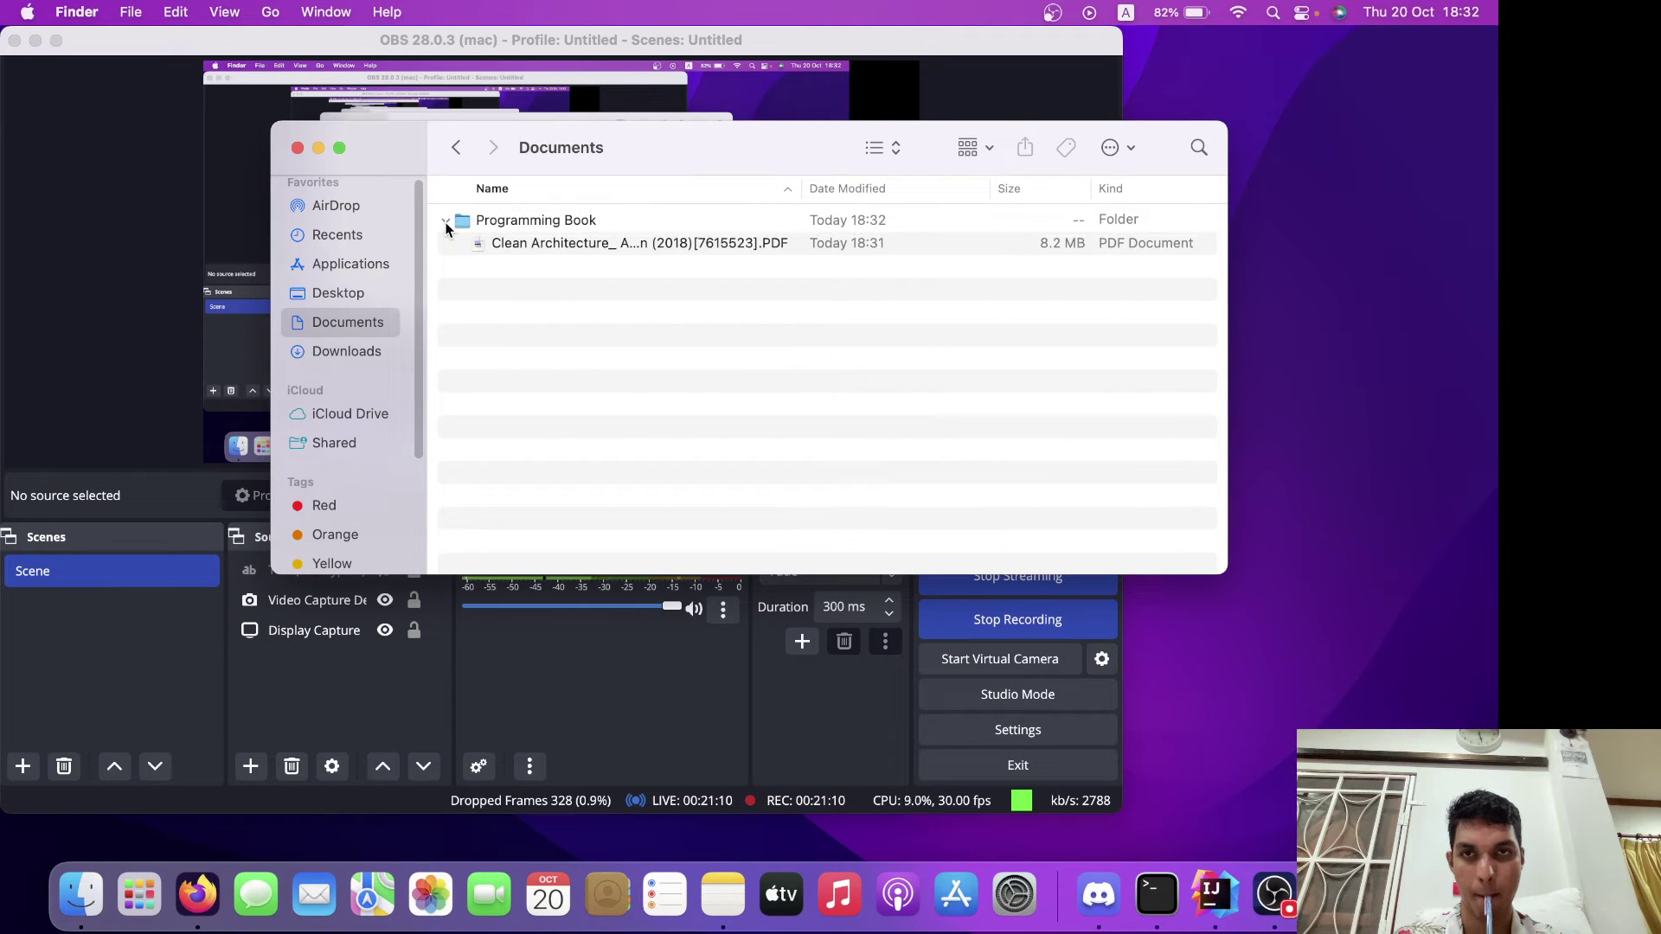
{"action": "left_click", "coordinate": [447, 221]}
{"action": "left_click", "coordinate": [297, 149]}
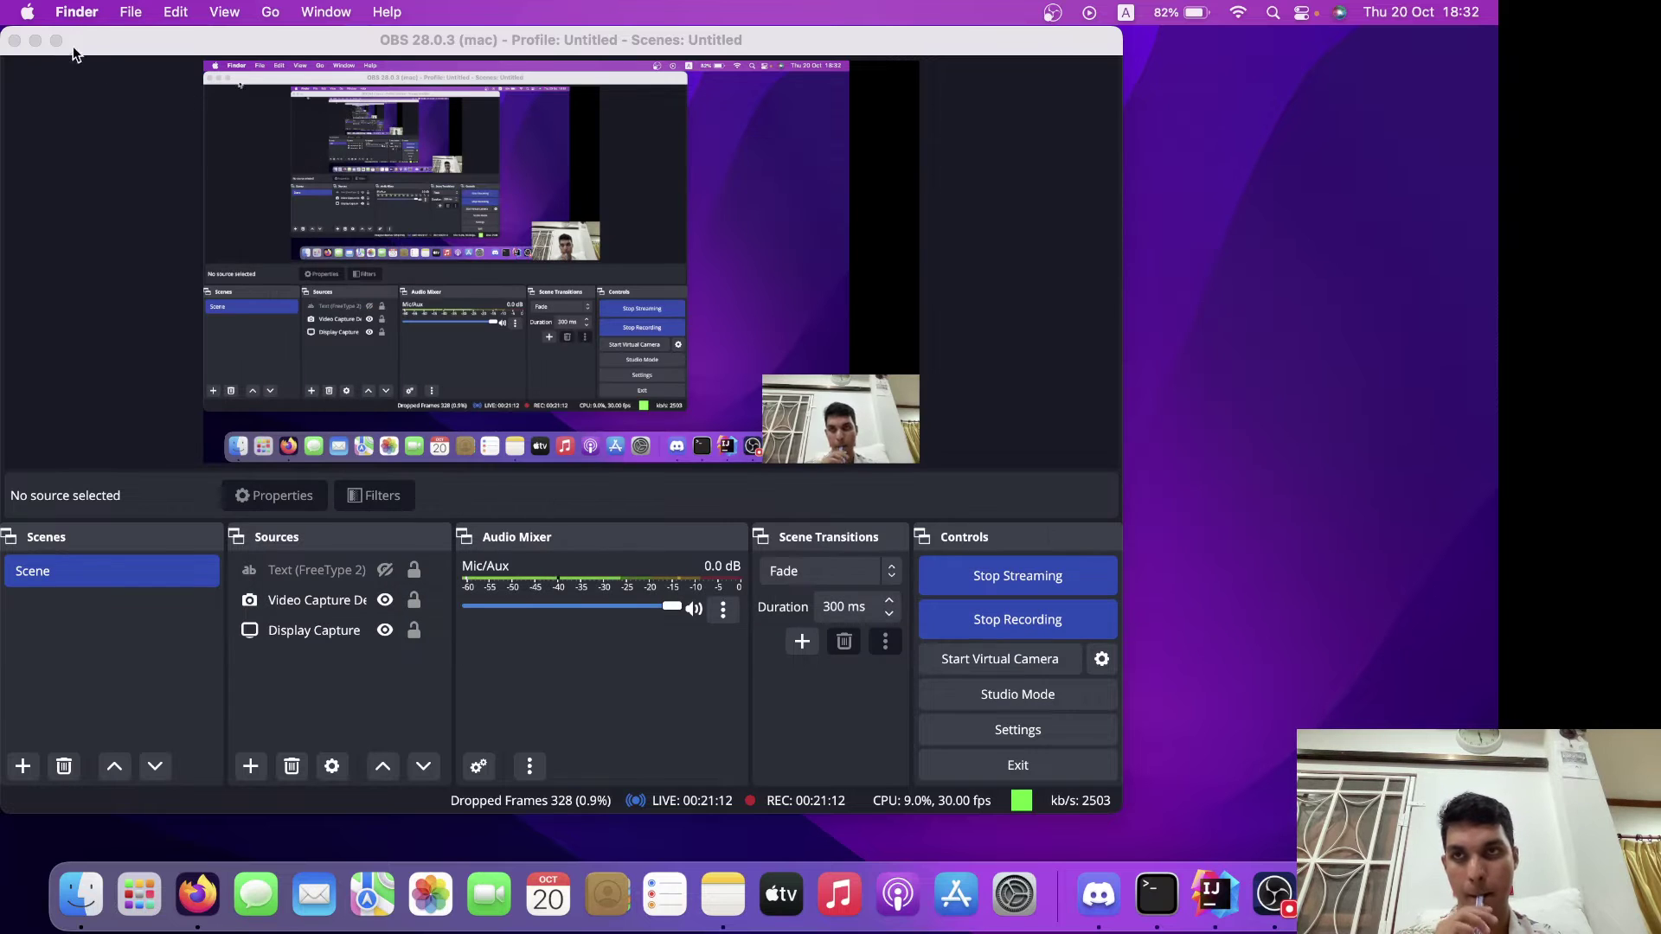
Minimize the OBS window, switch to the Pomofocus page in Firefox, and open a new browser tab.
{"action": "left_click", "coordinate": [34, 40]}
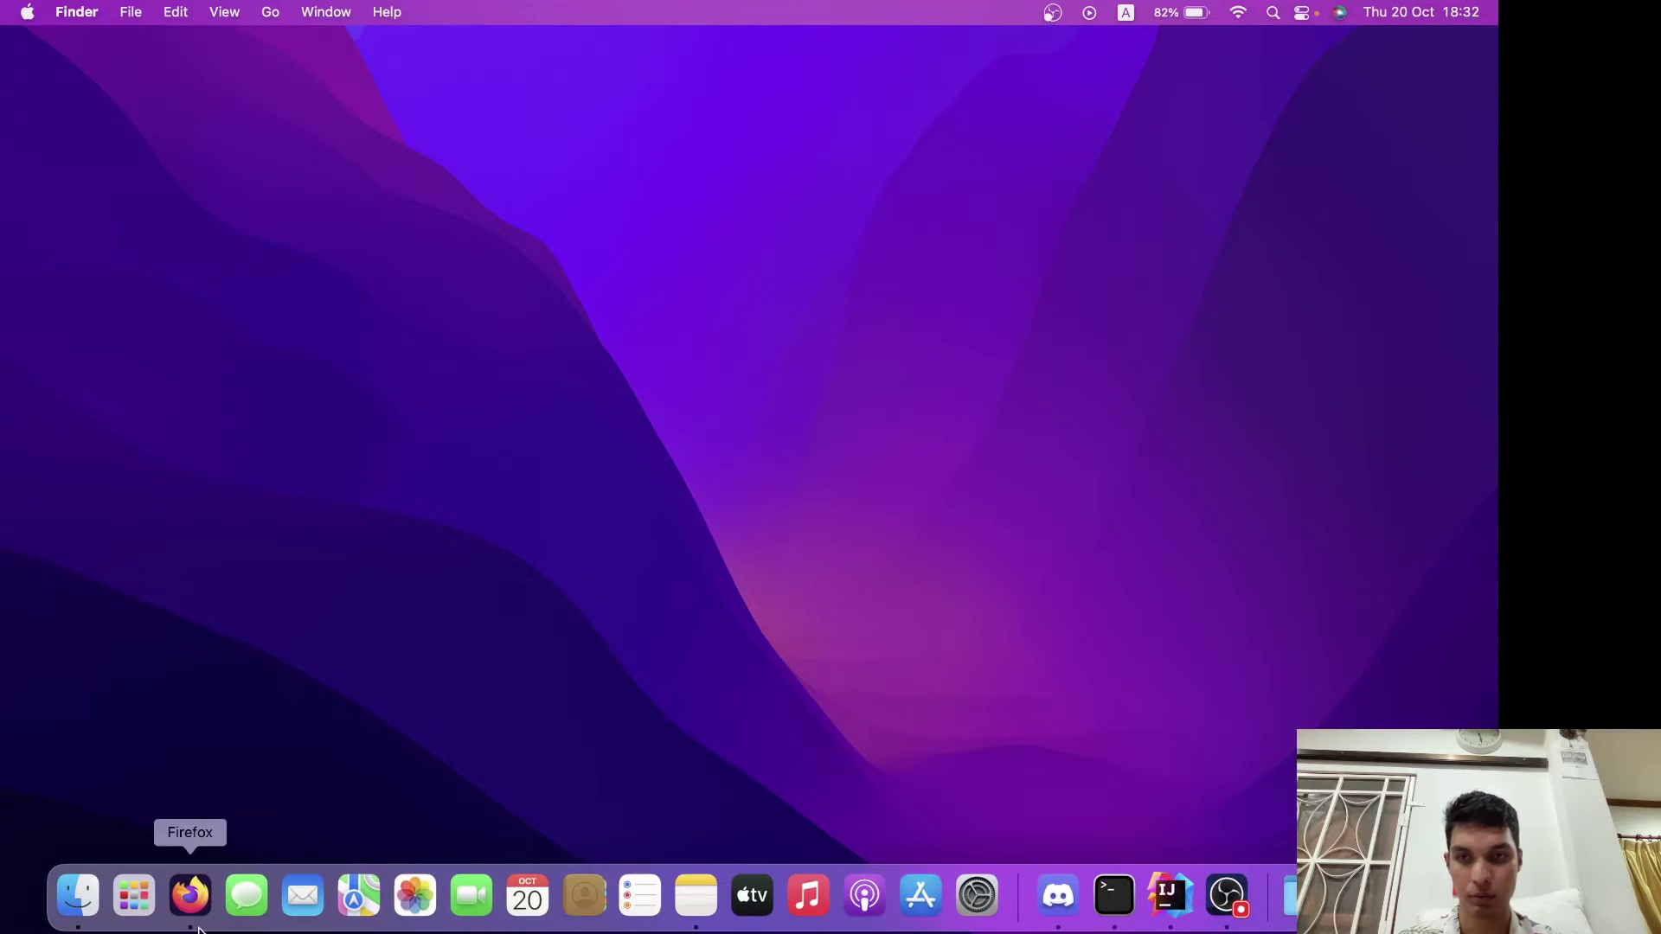
{"action": "left_click", "coordinate": [195, 891]}
{"action": "mouse_move", "coordinate": [618, 17]}
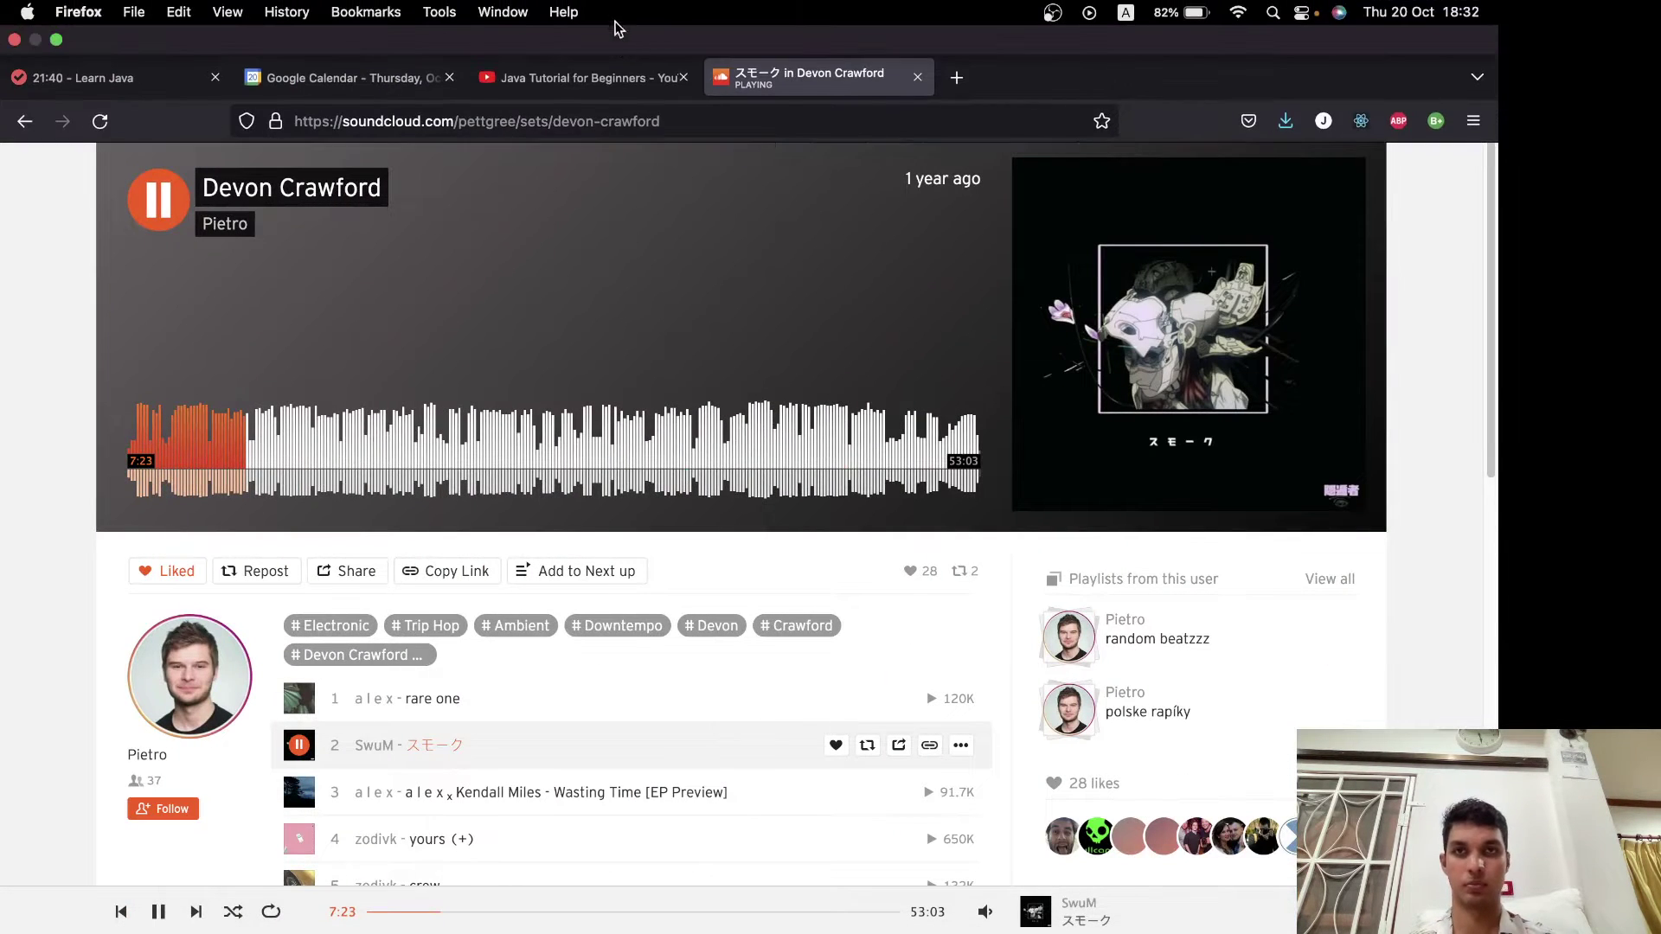
{"action": "left_click", "coordinate": [79, 77]}
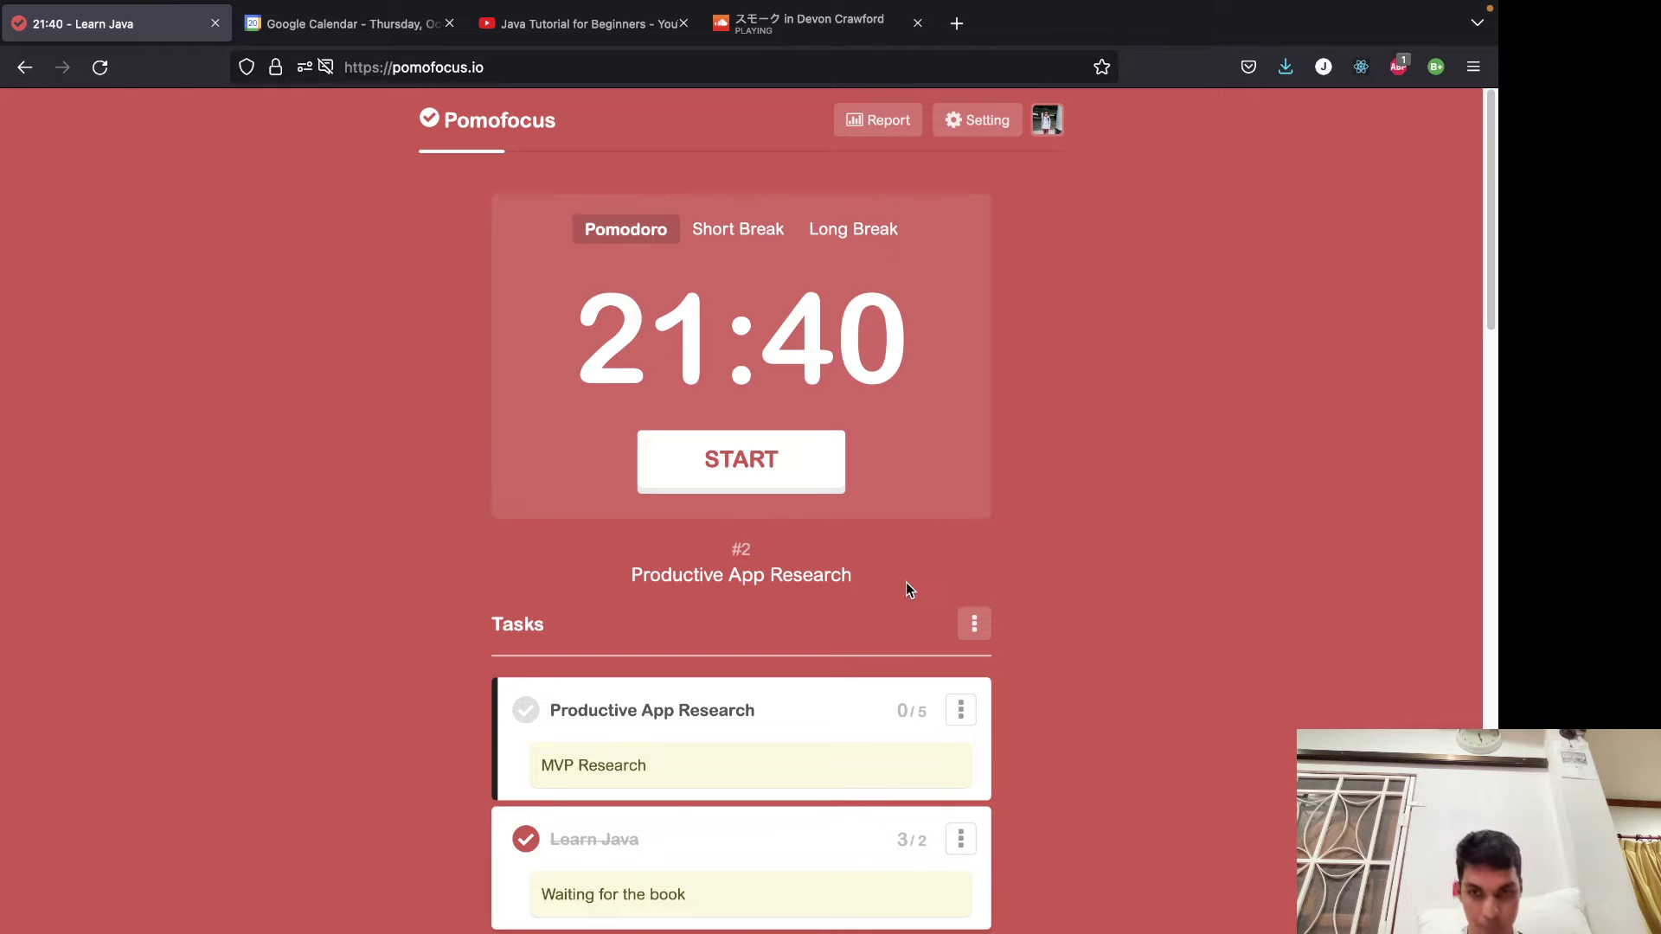
{"action": "key", "text": "ctrl+t"}
{"action": "type", "text": "pro"}
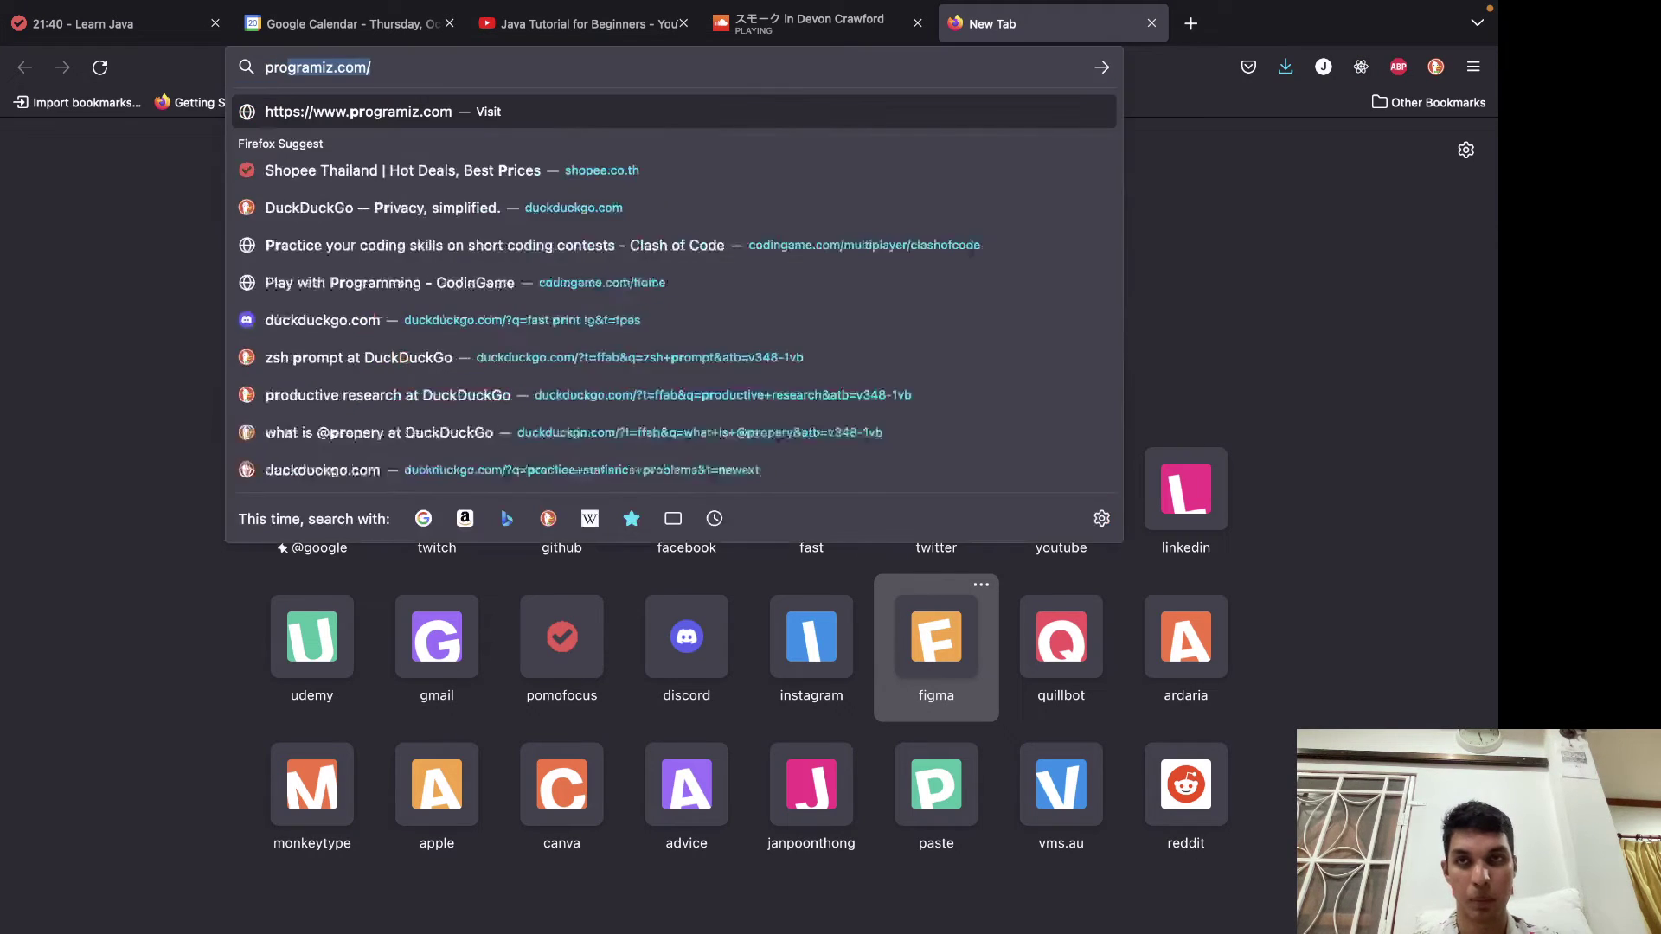
{"action": "key", "text": "BackSpace"}
{"action": "key", "text": "BackSpace"}
{"action": "key", "text": "BackSpace"}
{"action": "key", "text": "BackSpace"}
{"action": "type", "text": "goo"}
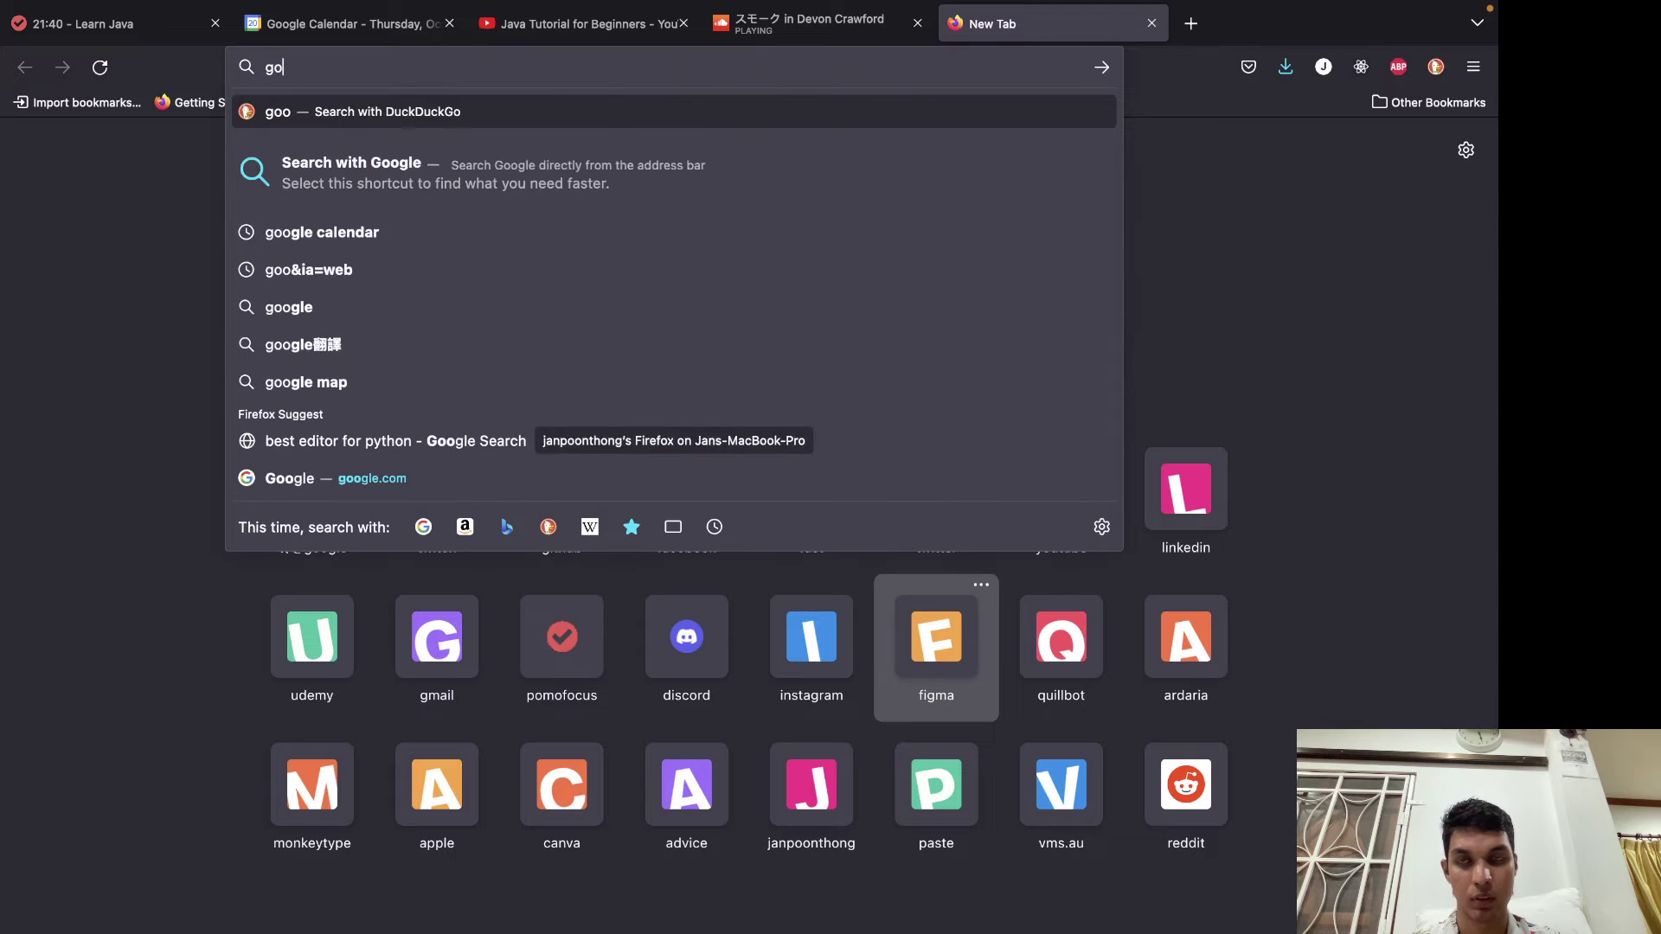
{"action": "key", "text": "BackSpace"}
{"action": "key", "text": "BackSpace"}
{"action": "key", "text": "BackSpace"}
Search the web for "procantinate" and follow the corrected spelling "procrastinate".
{"action": "type", "text": "procantinate"}
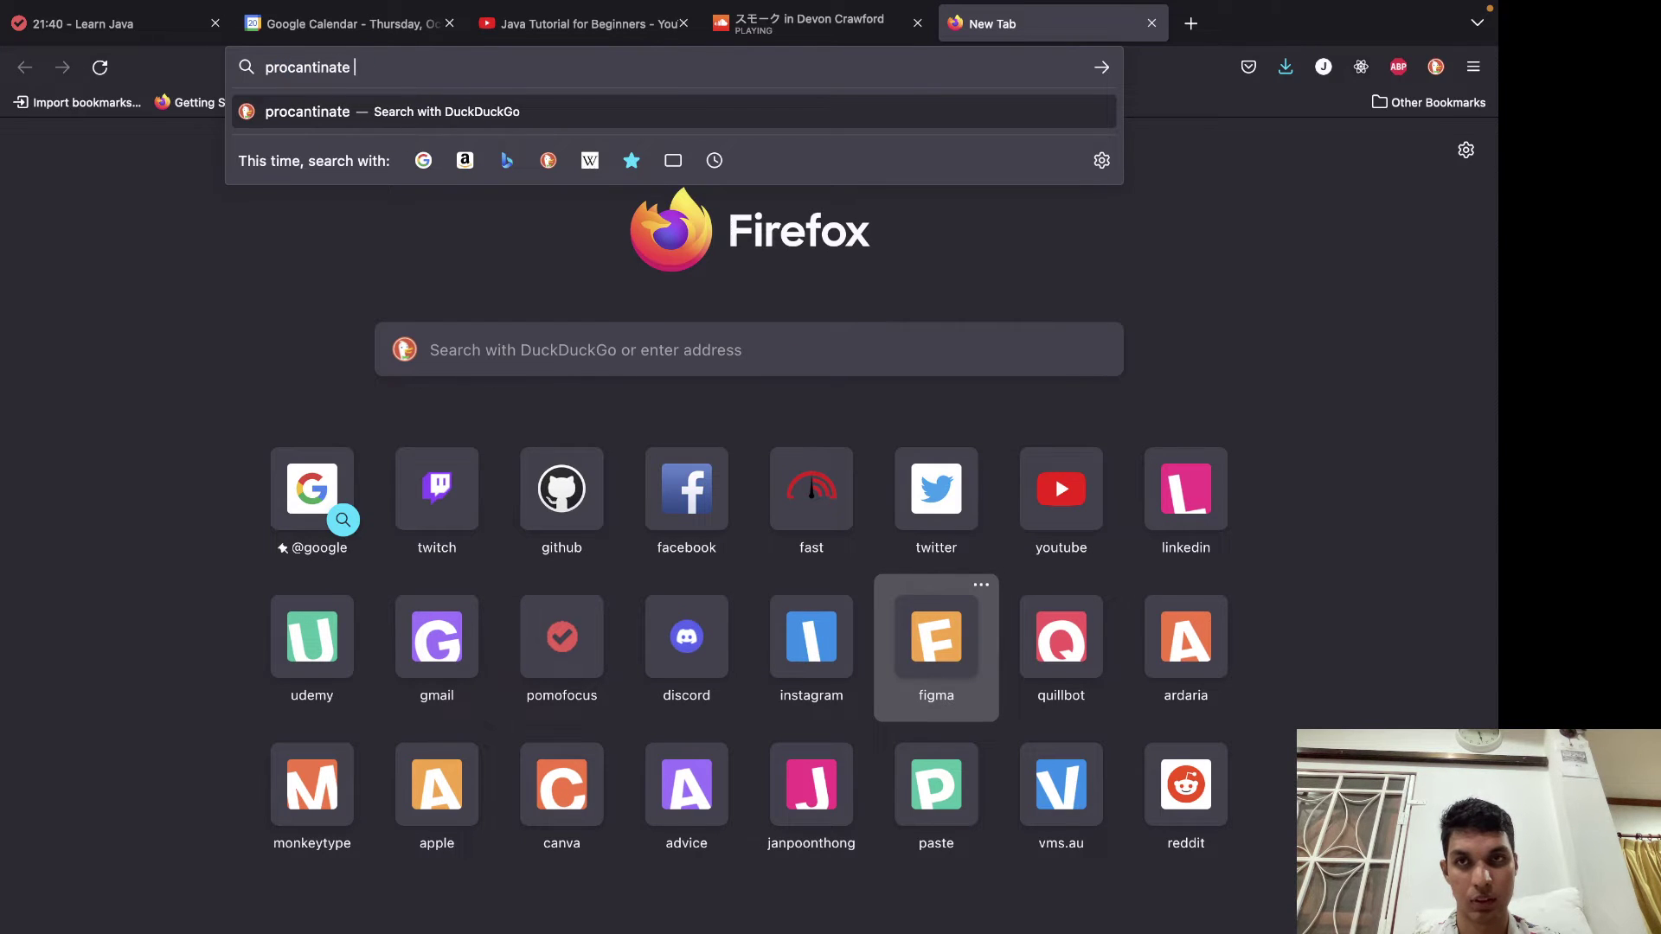
{"action": "key", "text": "Return"}
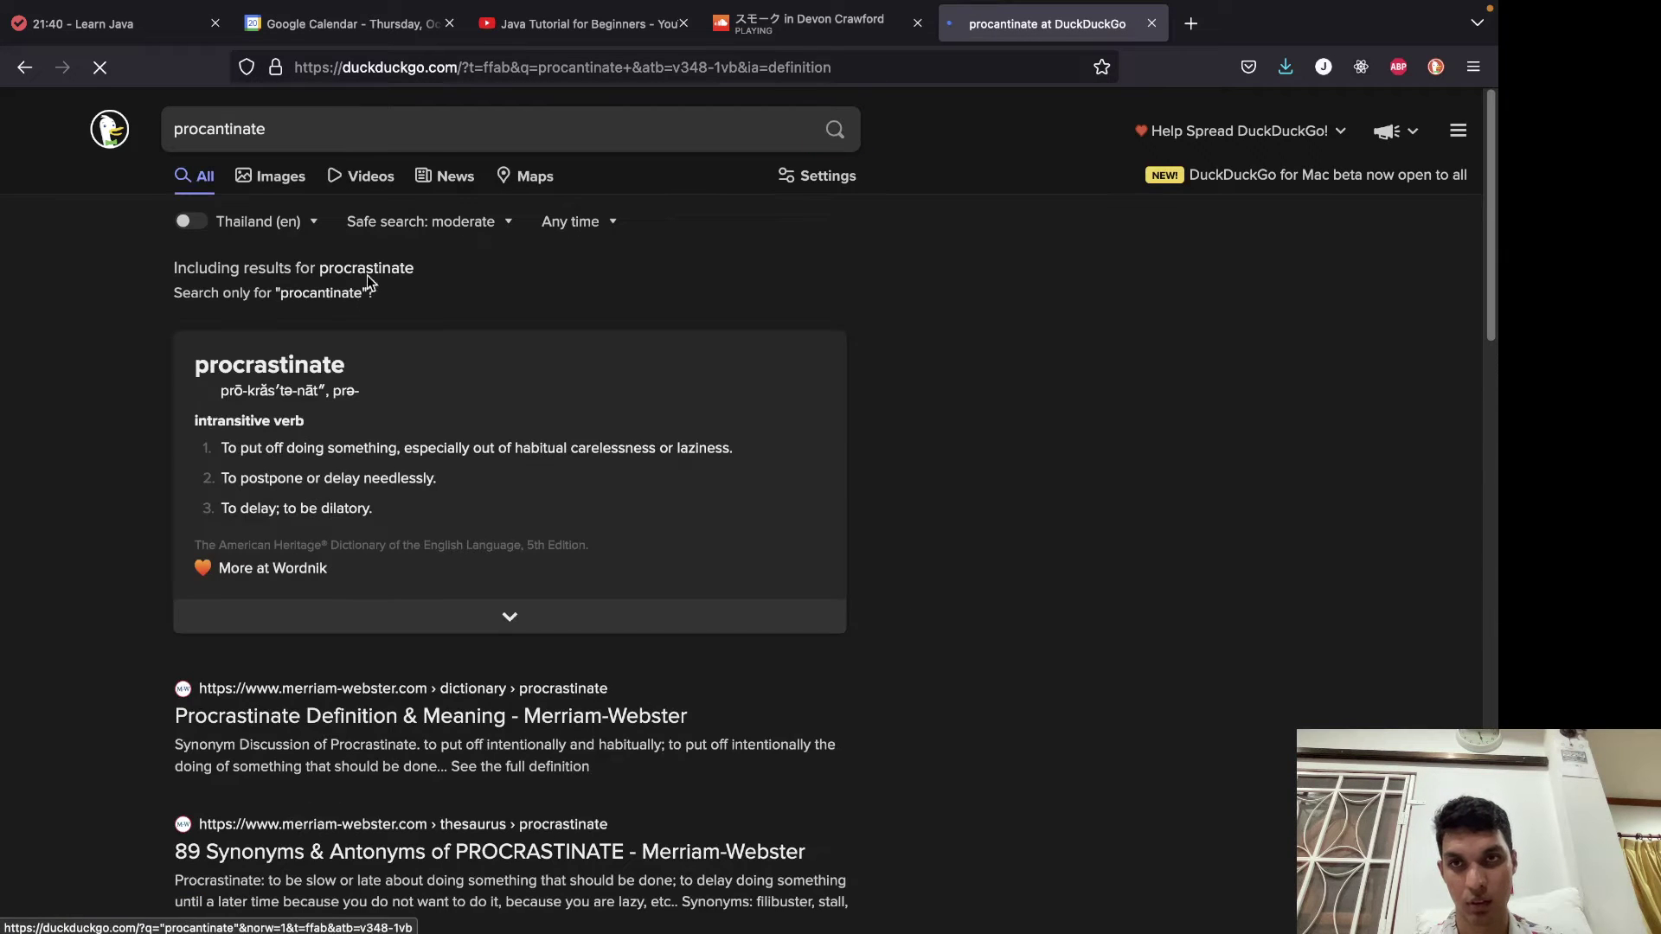
{"action": "left_click", "coordinate": [371, 268]}
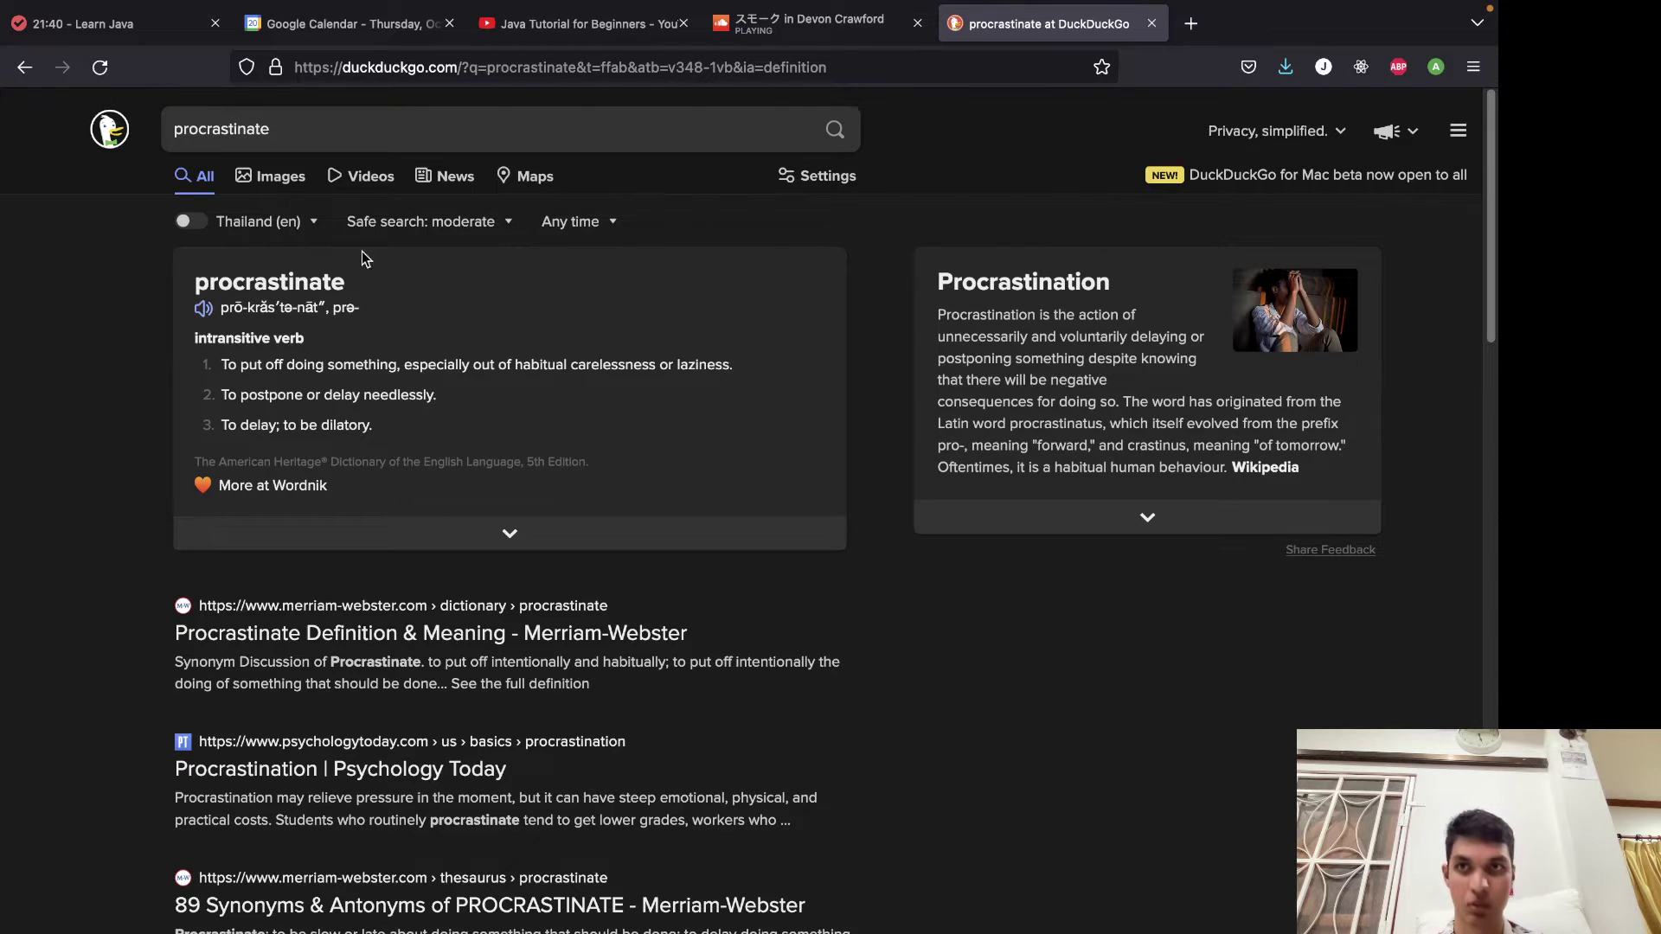
Review the activity summary and focus hours in the Pomofocus report and close the report.
{"action": "left_click", "coordinate": [134, 23]}
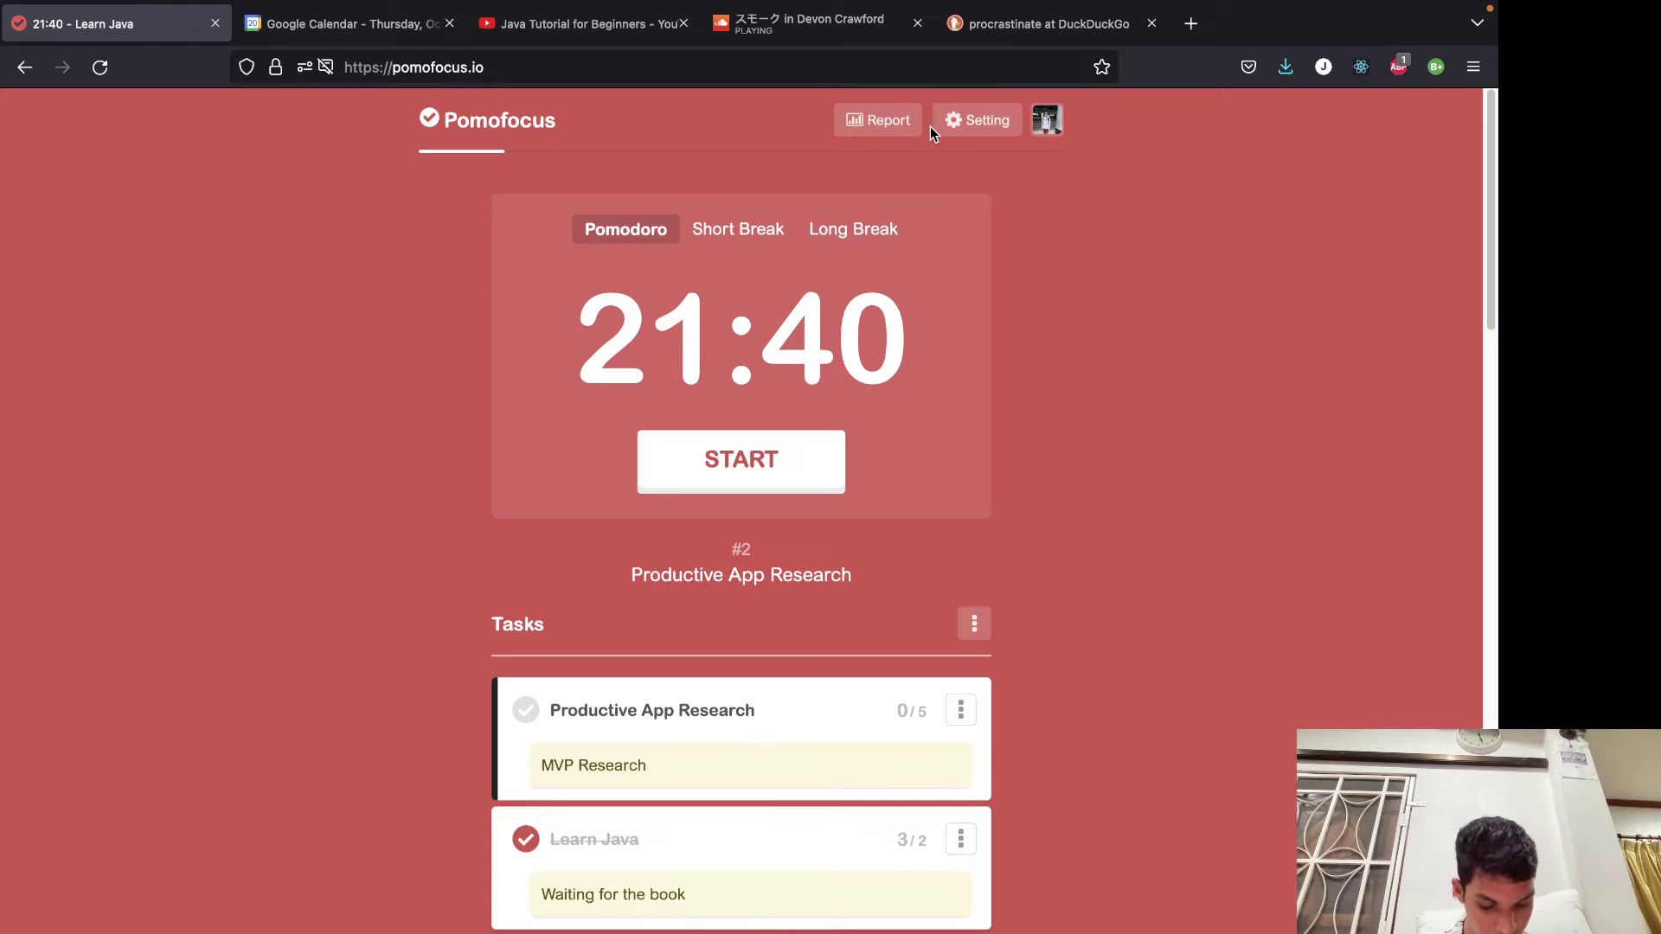
{"action": "left_click", "coordinate": [893, 121]}
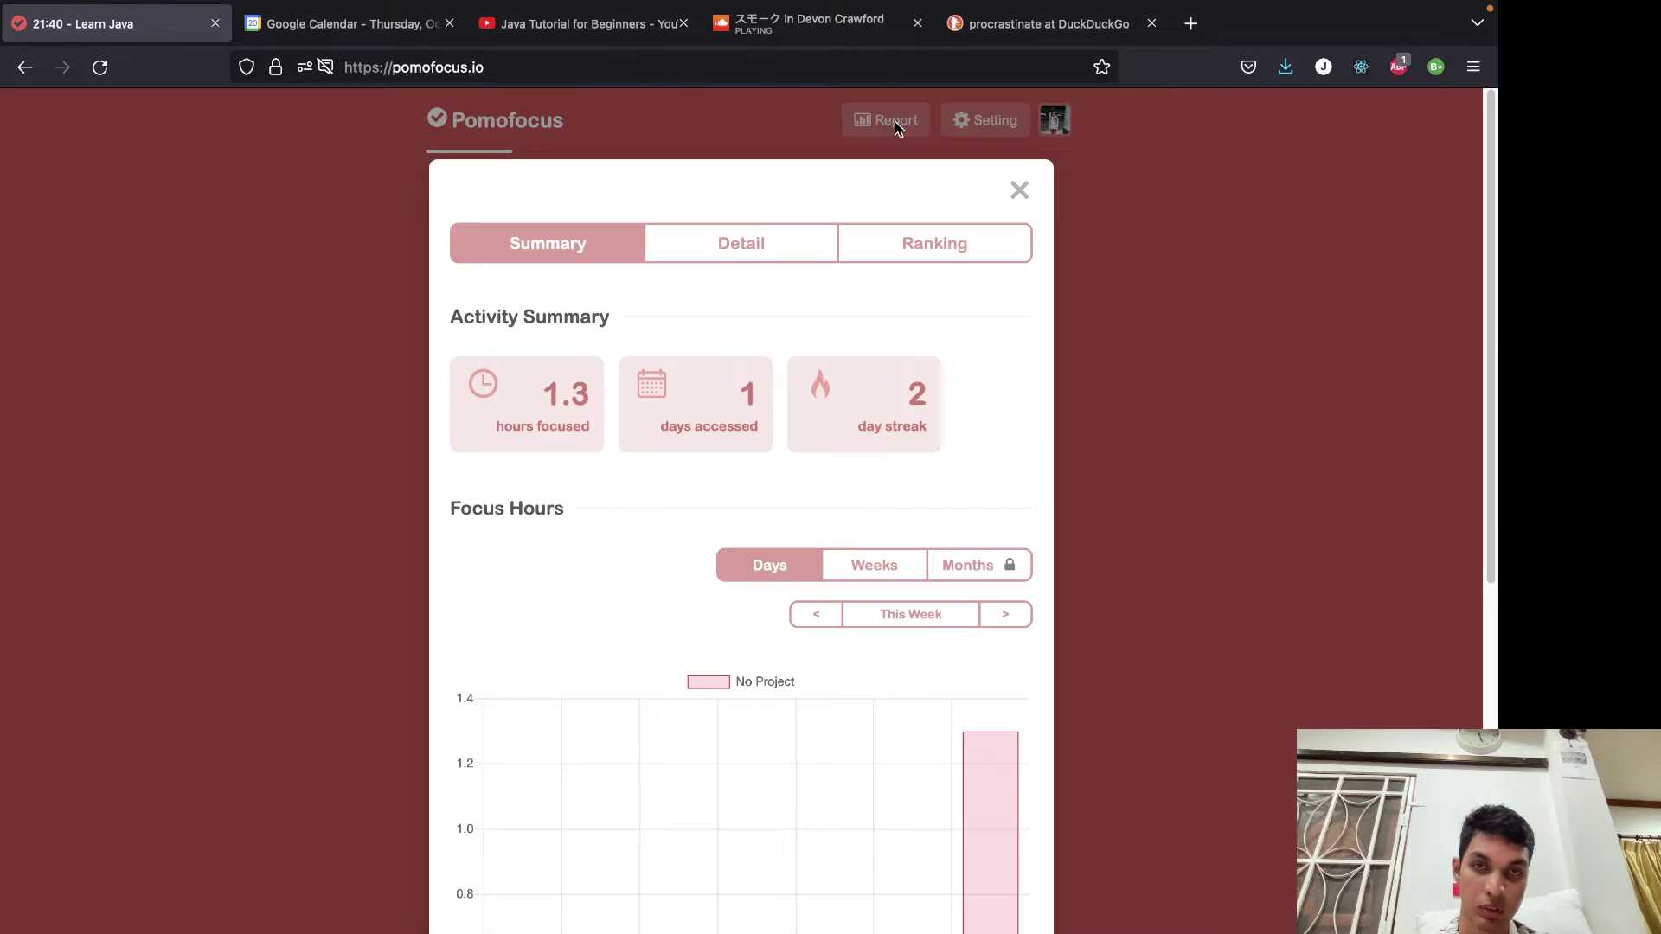
{"action": "scroll", "coordinate": [969, 486], "scroll_direction": "down", "scroll_amount": 5}
{"action": "scroll", "coordinate": [974, 482], "scroll_direction": "up", "scroll_amount": 5}
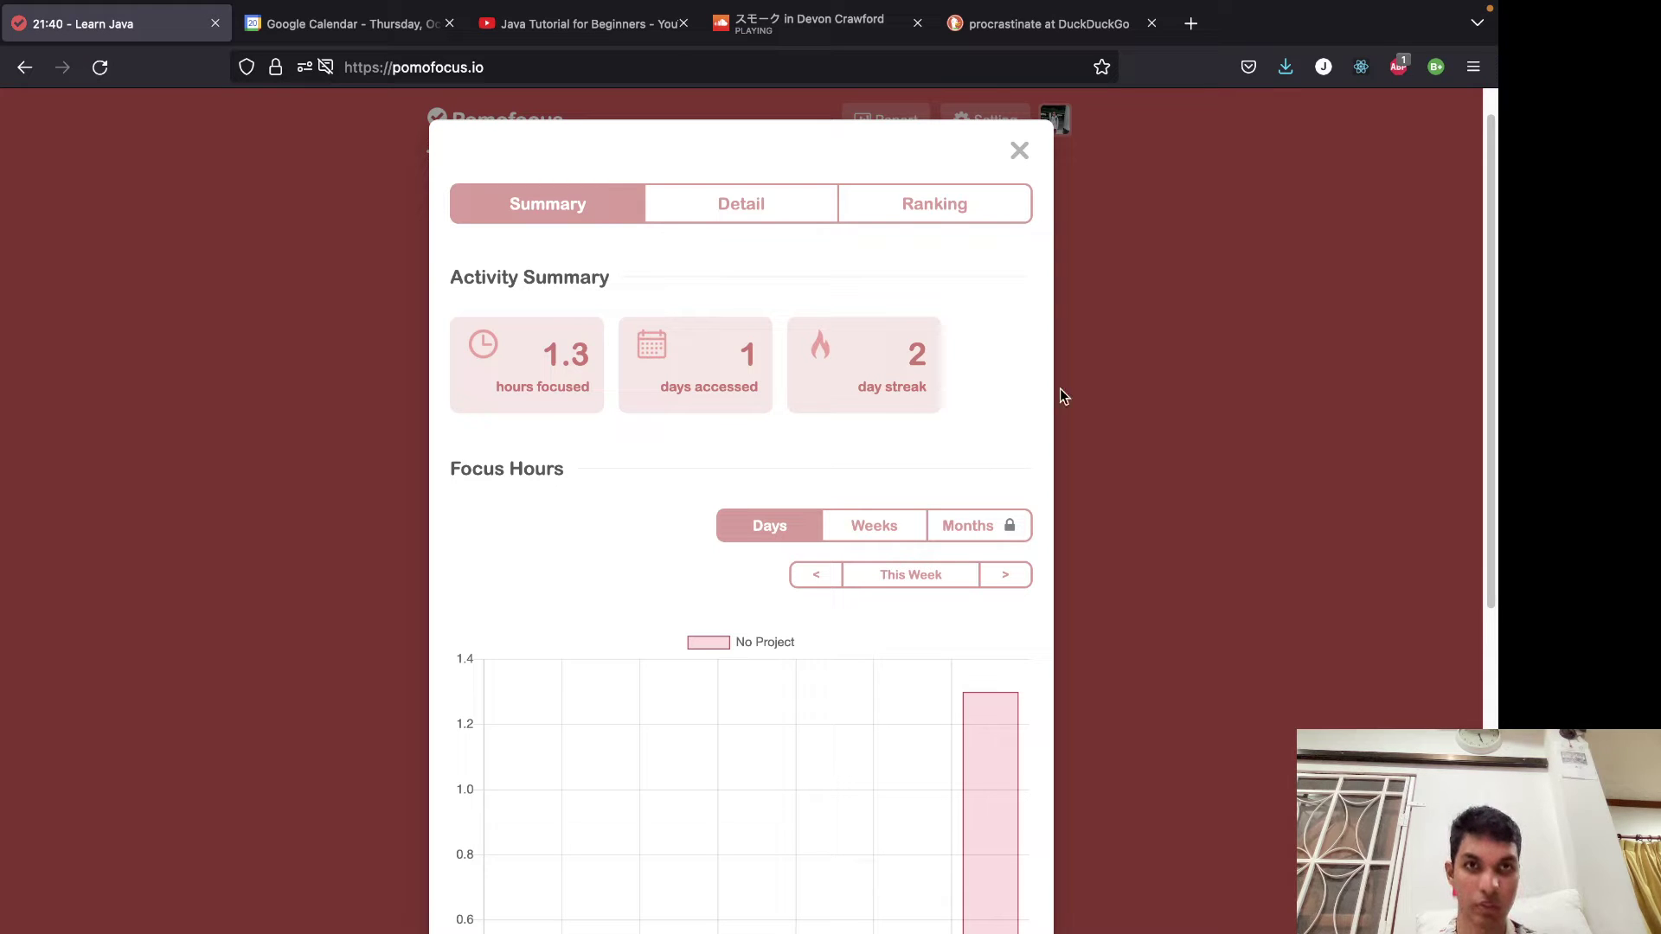
{"action": "left_click", "coordinate": [1019, 151]}
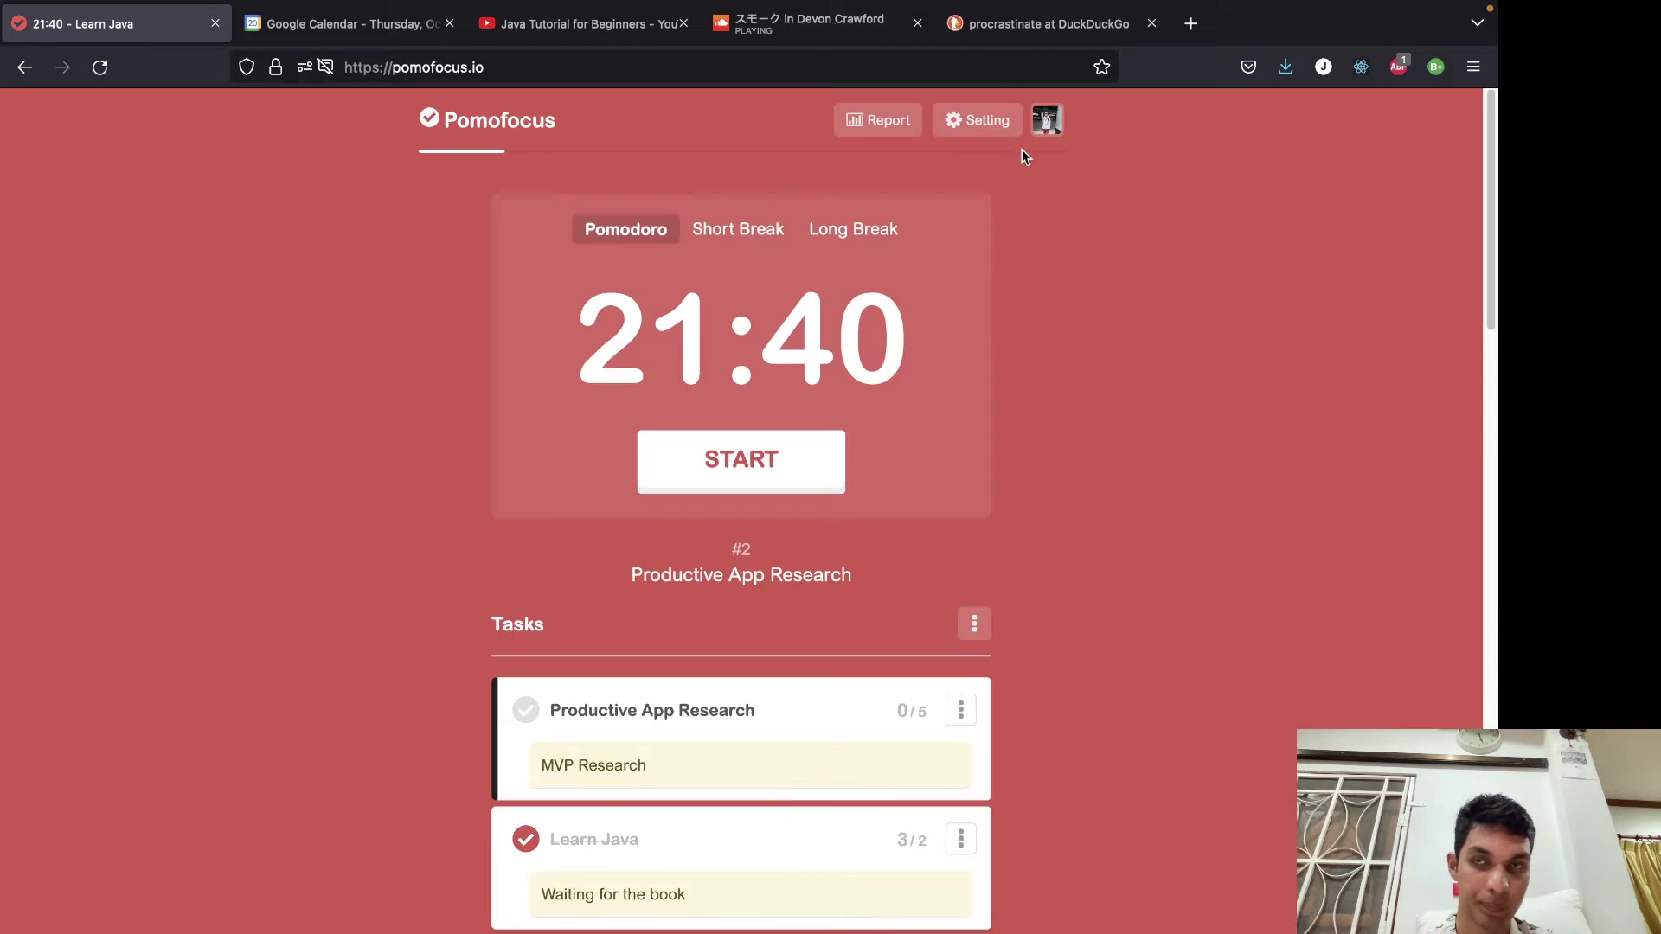
Check the day's schedule in Google Calendar and return to the Pomofocus page.
{"action": "left_click", "coordinate": [316, 24]}
{"action": "scroll", "coordinate": [372, 418], "scroll_direction": "up", "scroll_amount": 2}
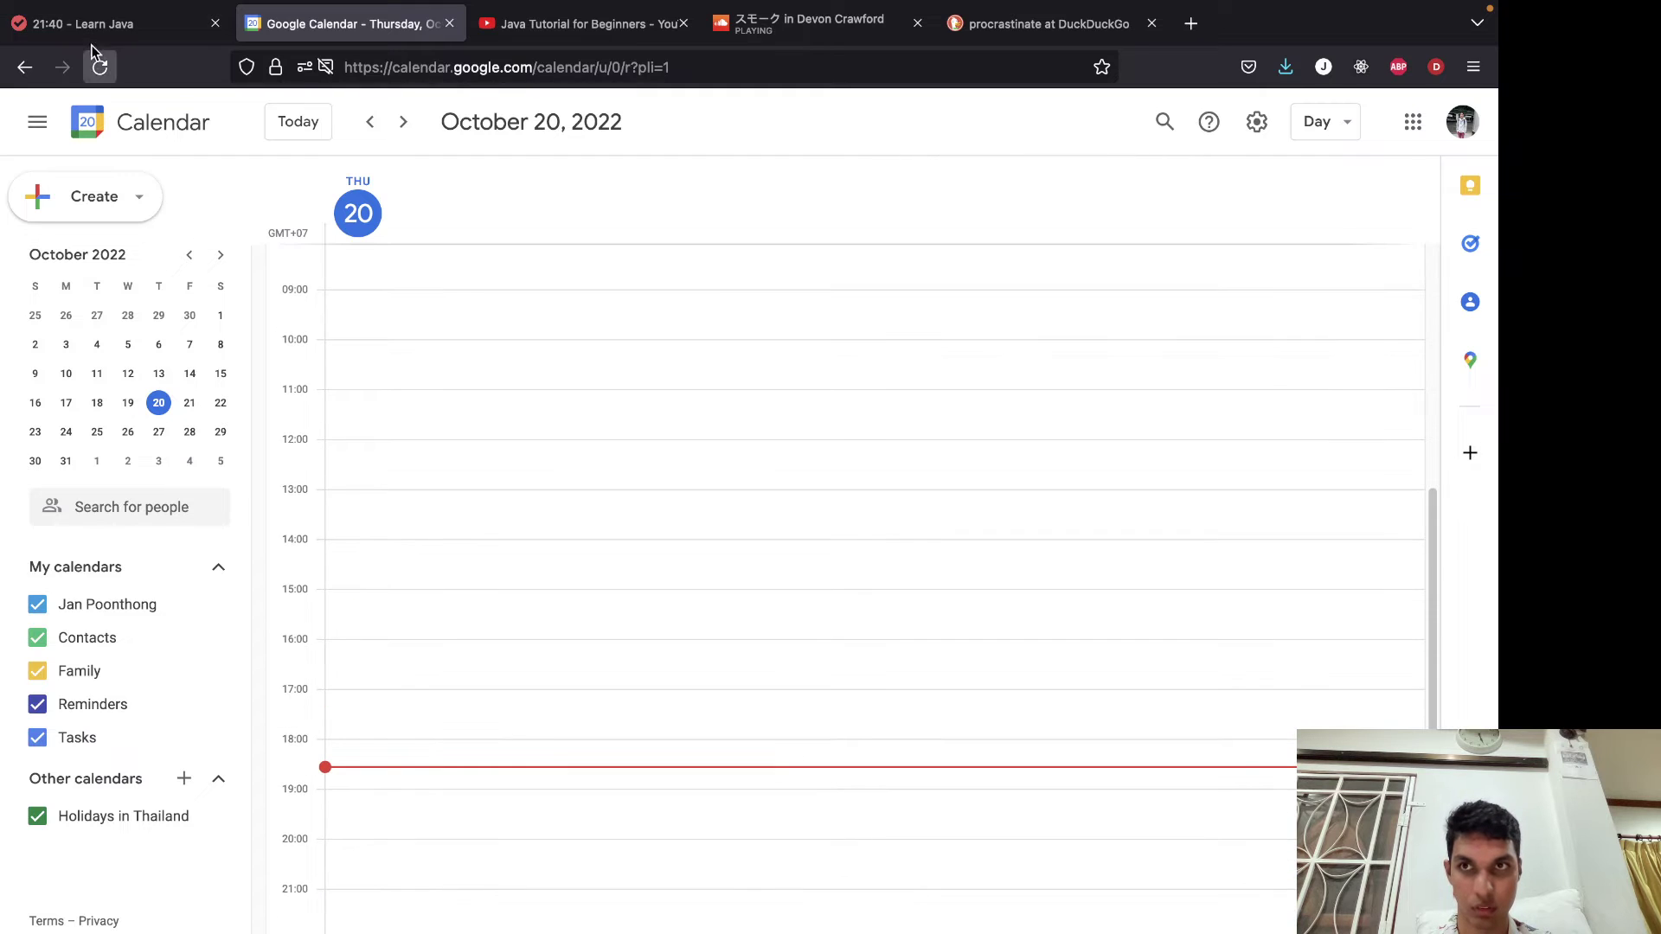
{"action": "left_click", "coordinate": [190, 34]}
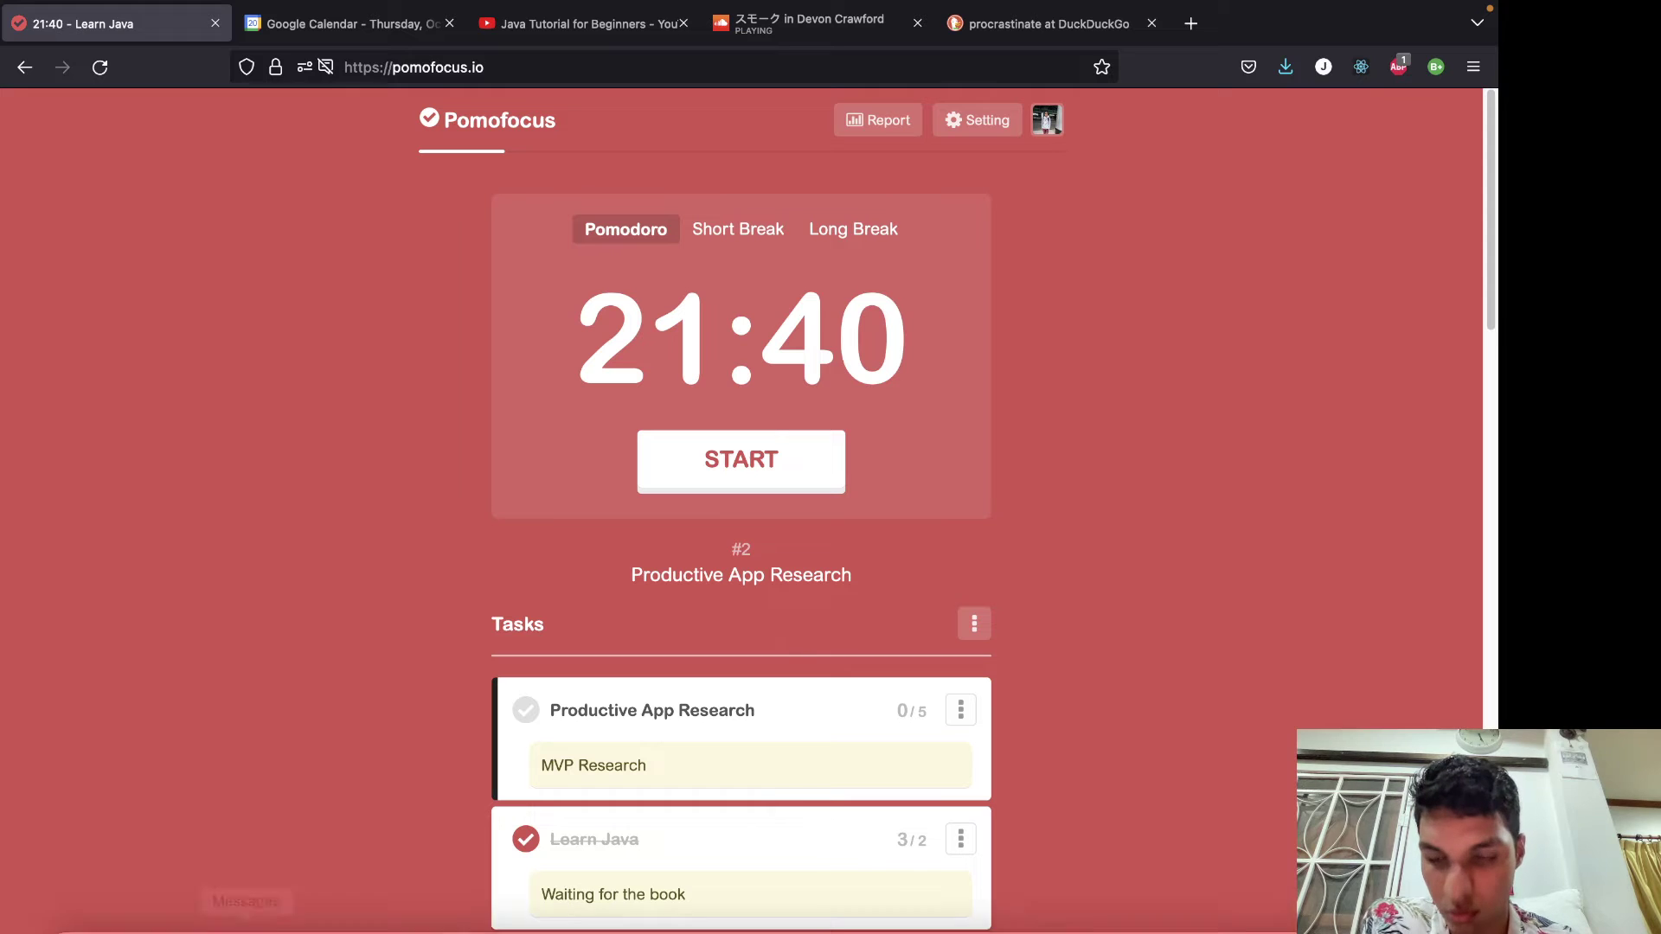
Launch Microsoft PowerPoint from Launchpad's Productivity folder and open its account sign-in form.
{"action": "mouse_move", "coordinate": [171, 927]}
{"action": "left_click", "coordinate": [134, 895]}
{"action": "left_click", "coordinate": [501, 678]}
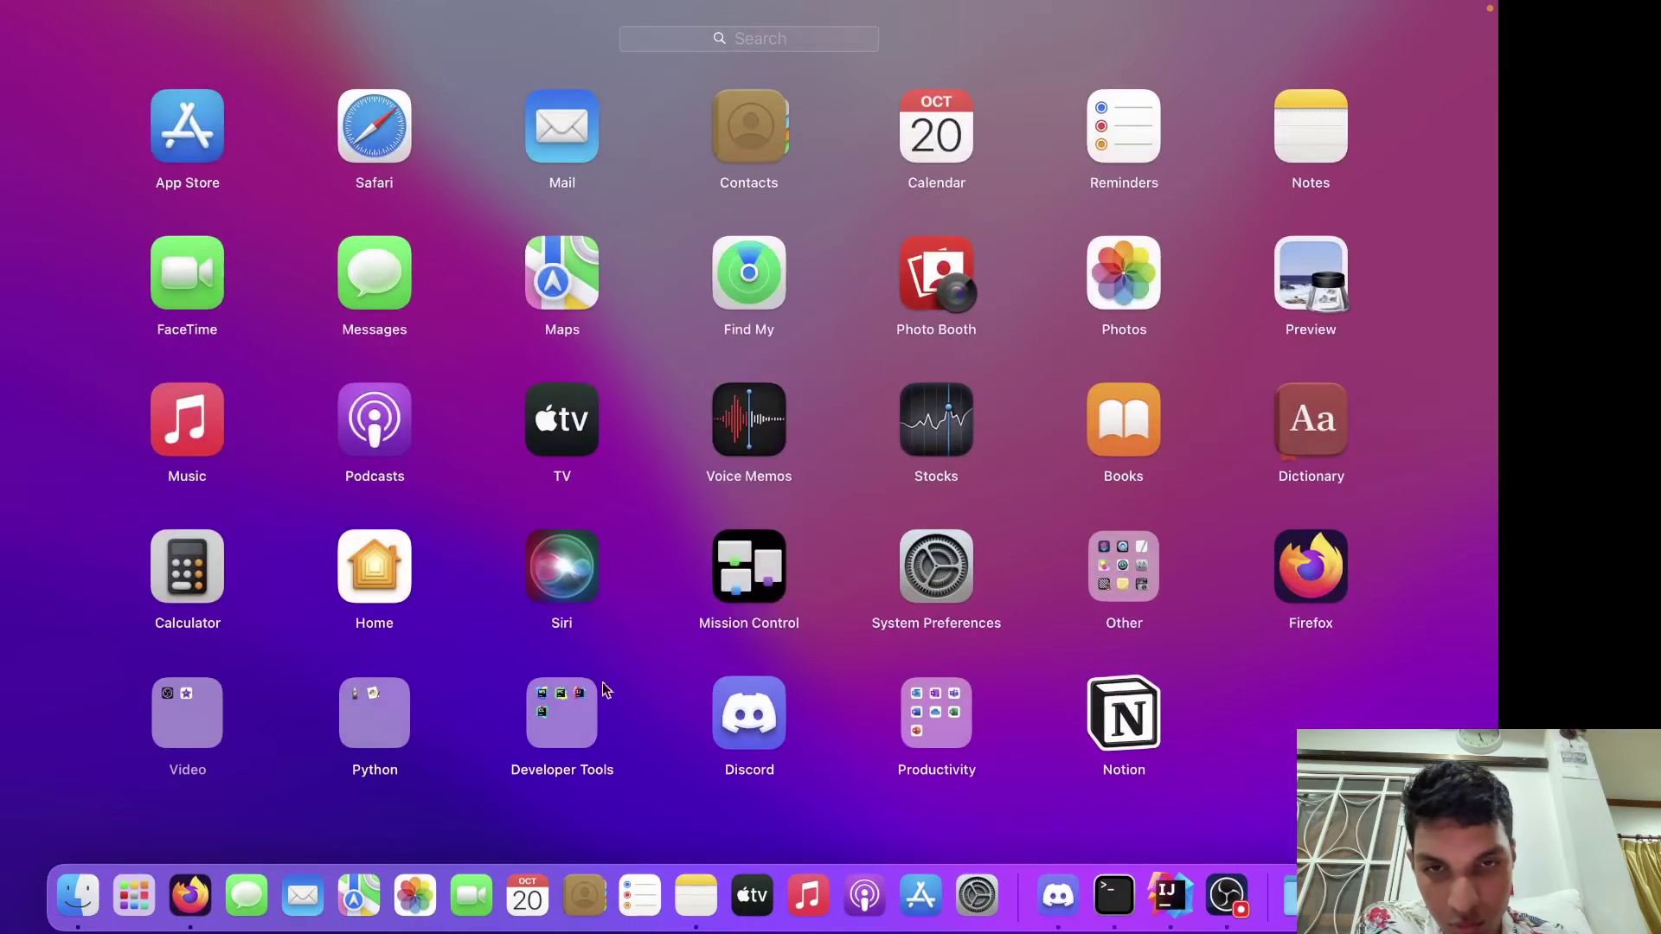
{"action": "left_click", "coordinate": [975, 709]}
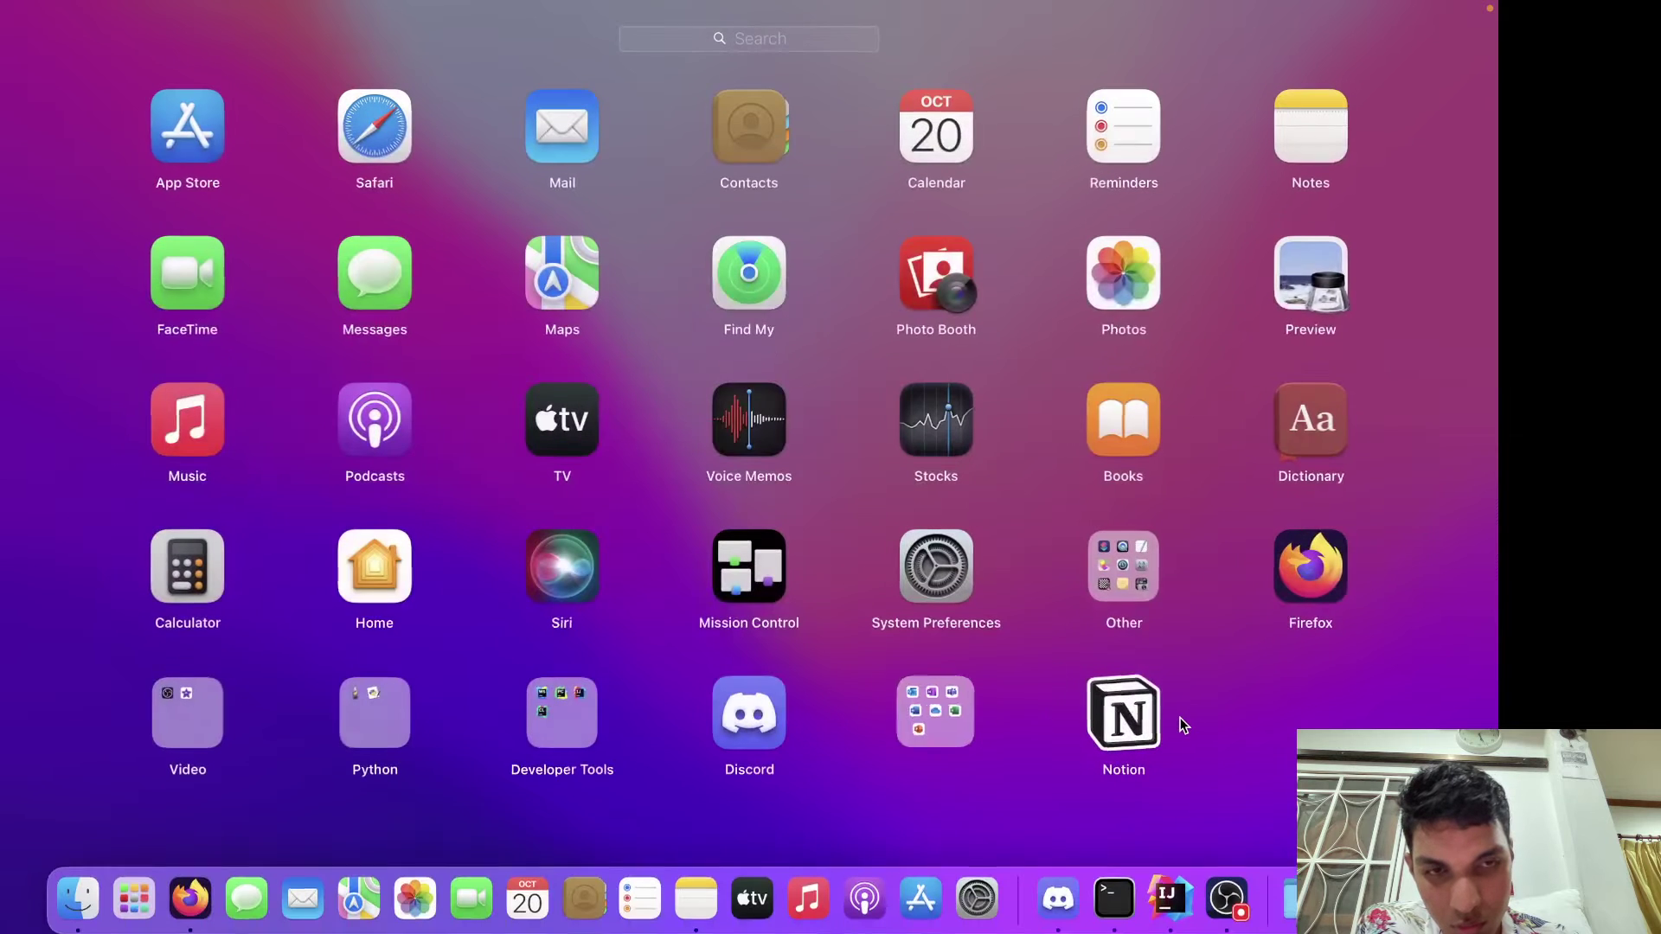
{"action": "left_click", "coordinate": [1176, 714]}
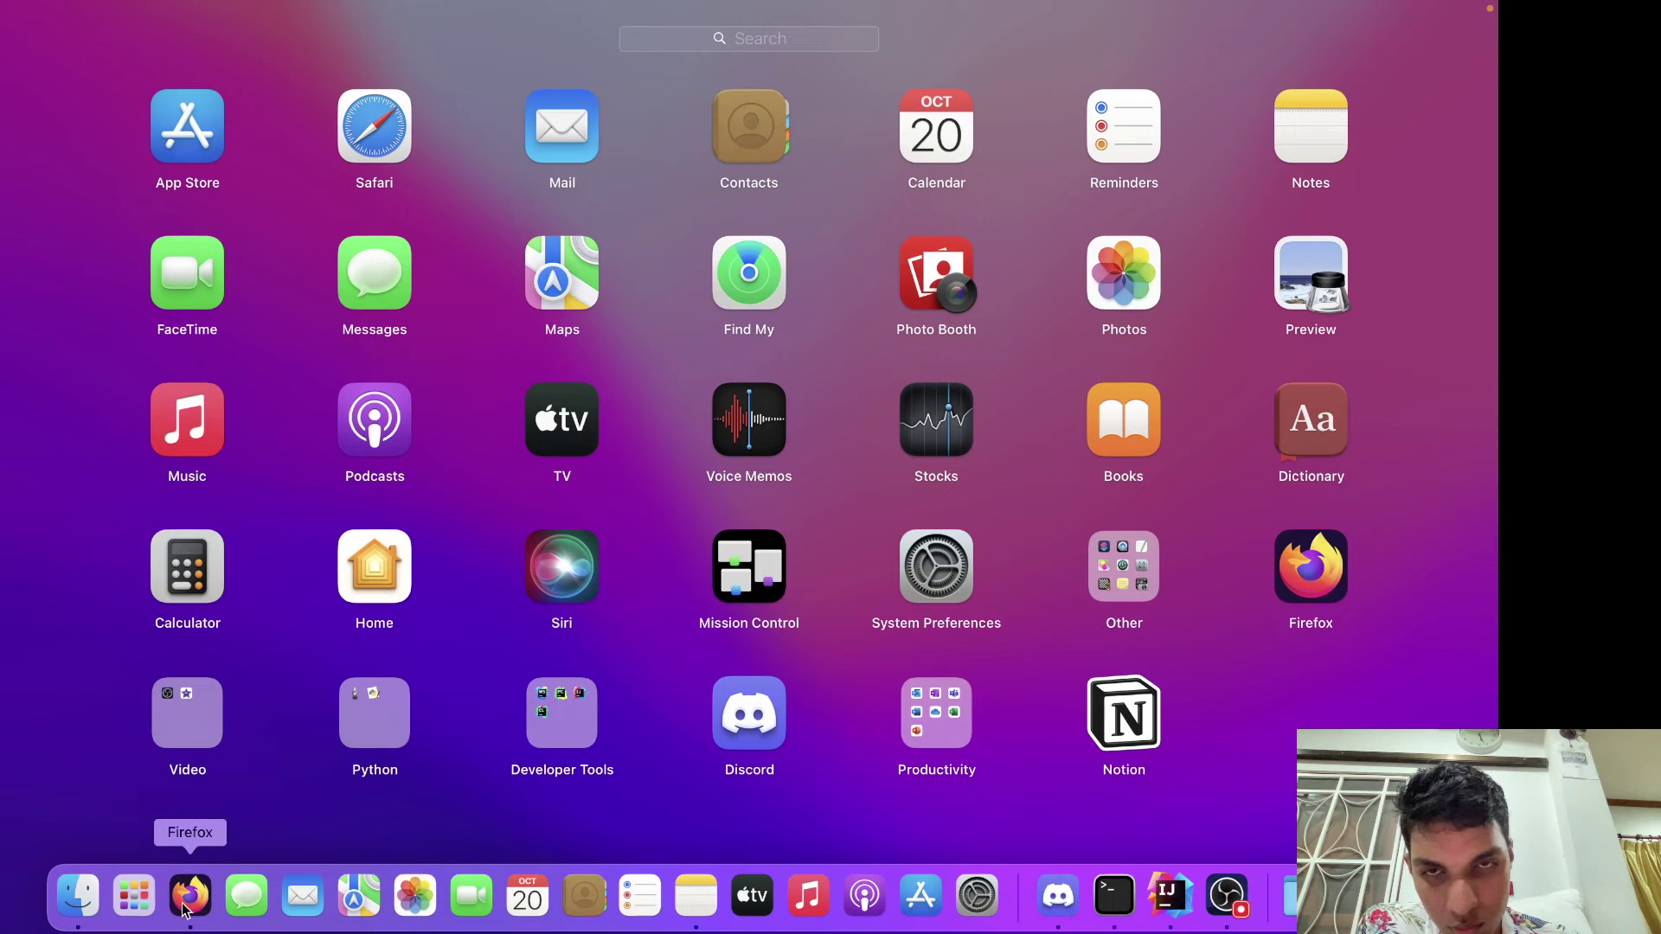
{"action": "left_click", "coordinate": [954, 723]}
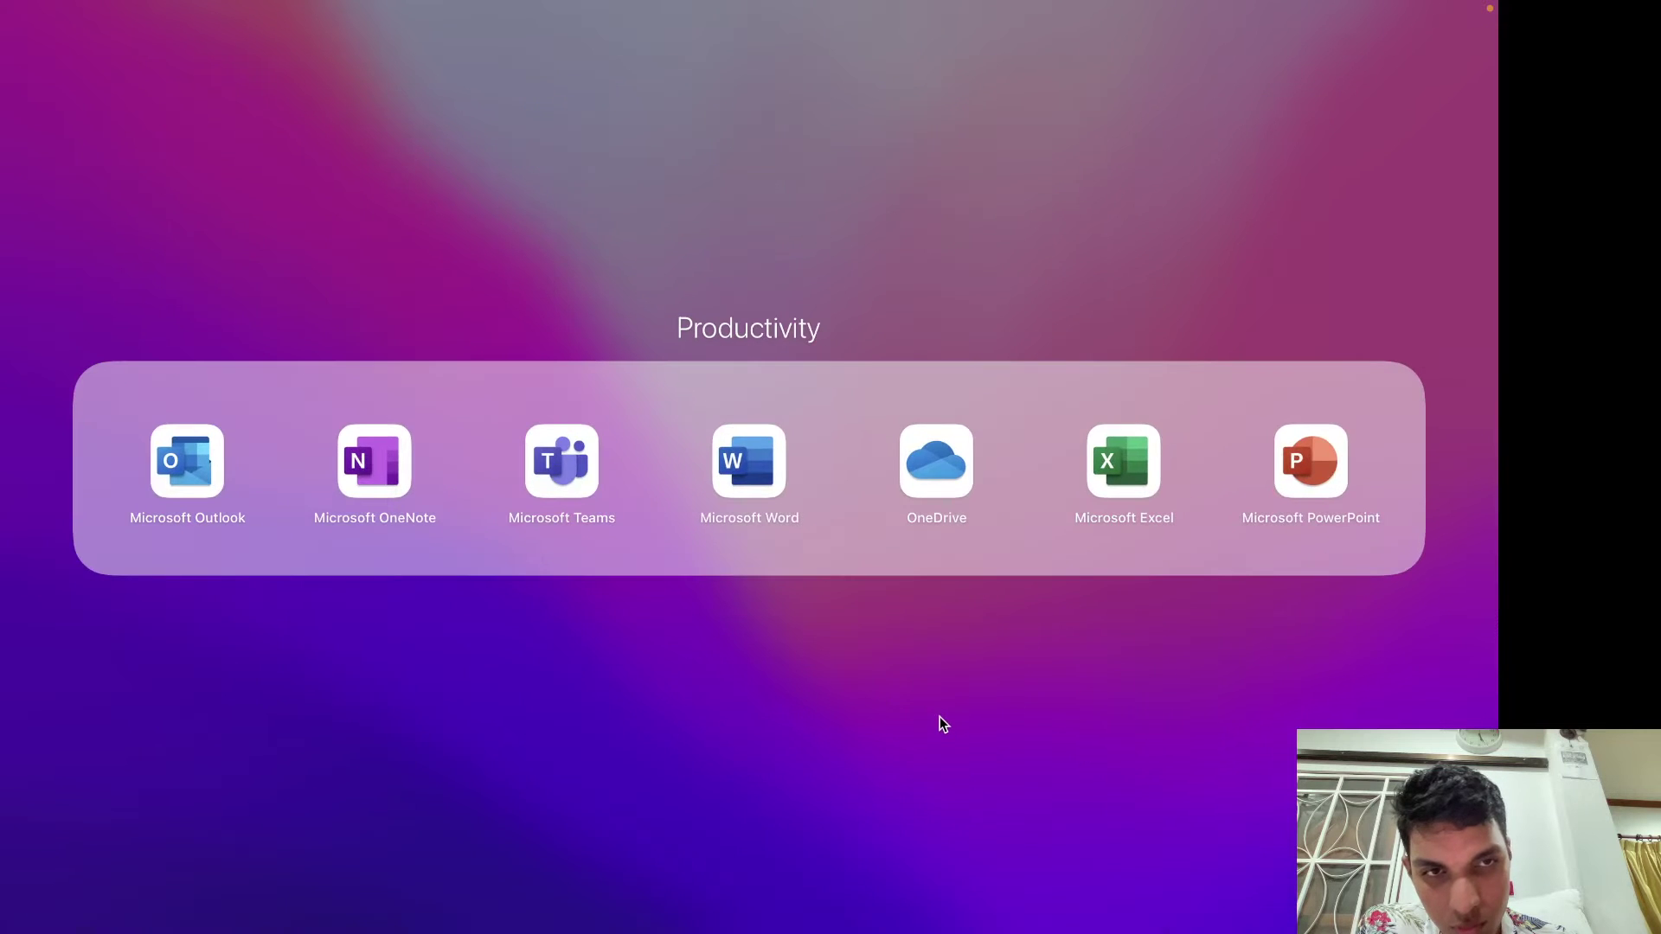
{"action": "left_click", "coordinate": [1331, 457]}
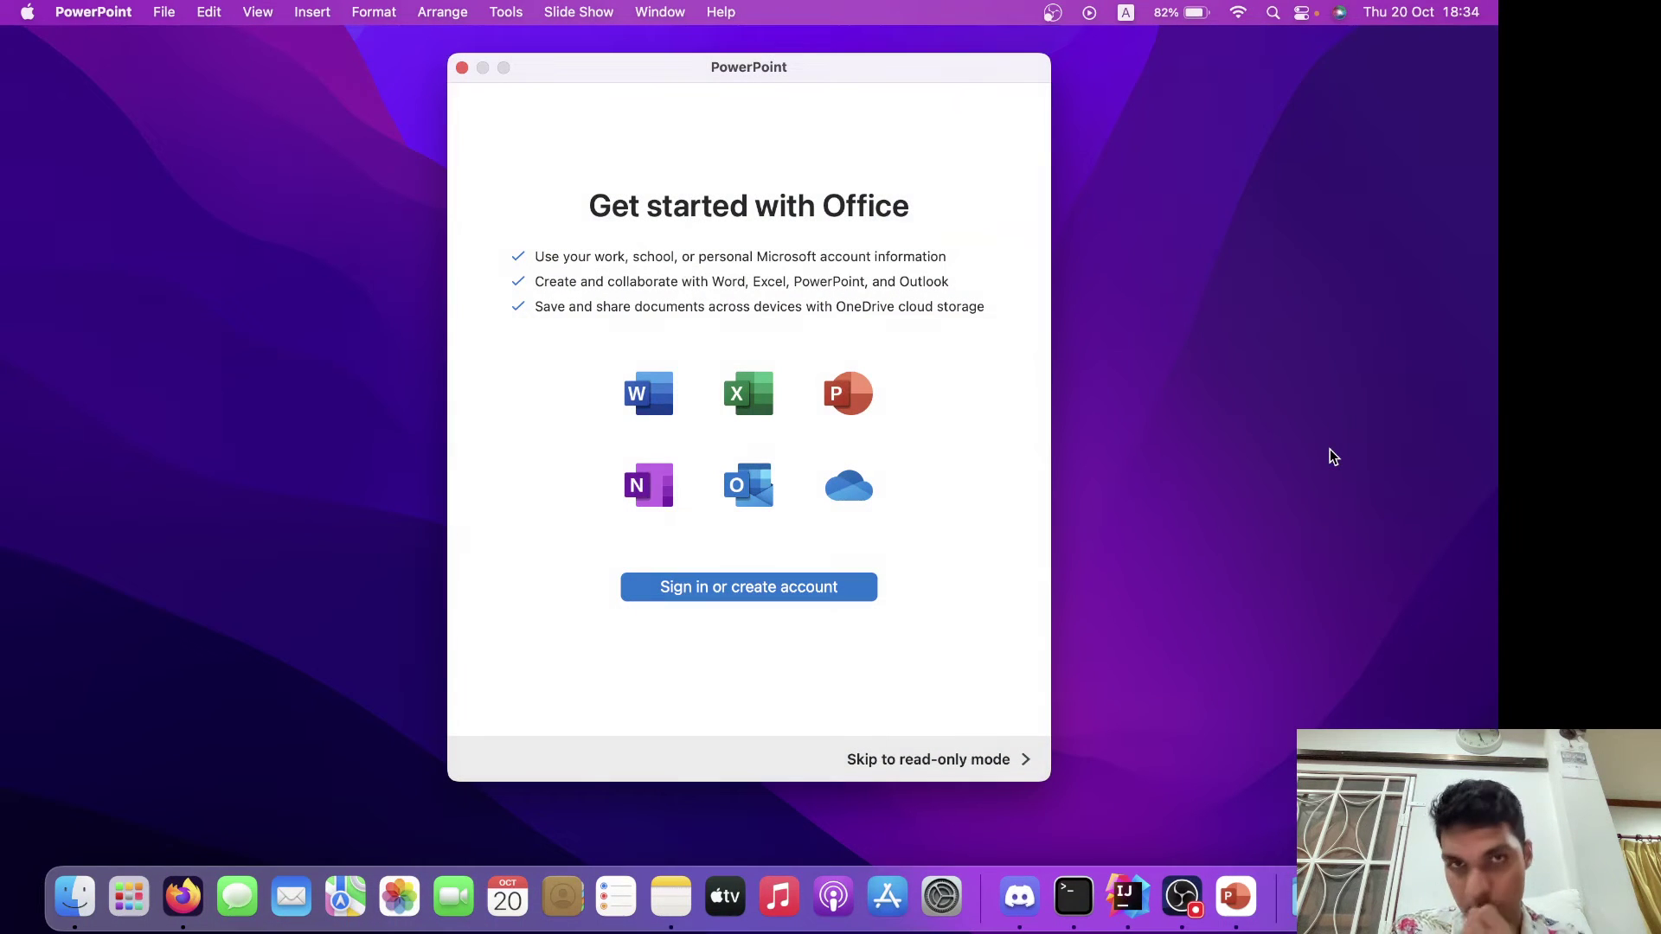
{"action": "left_click", "coordinate": [797, 587]}
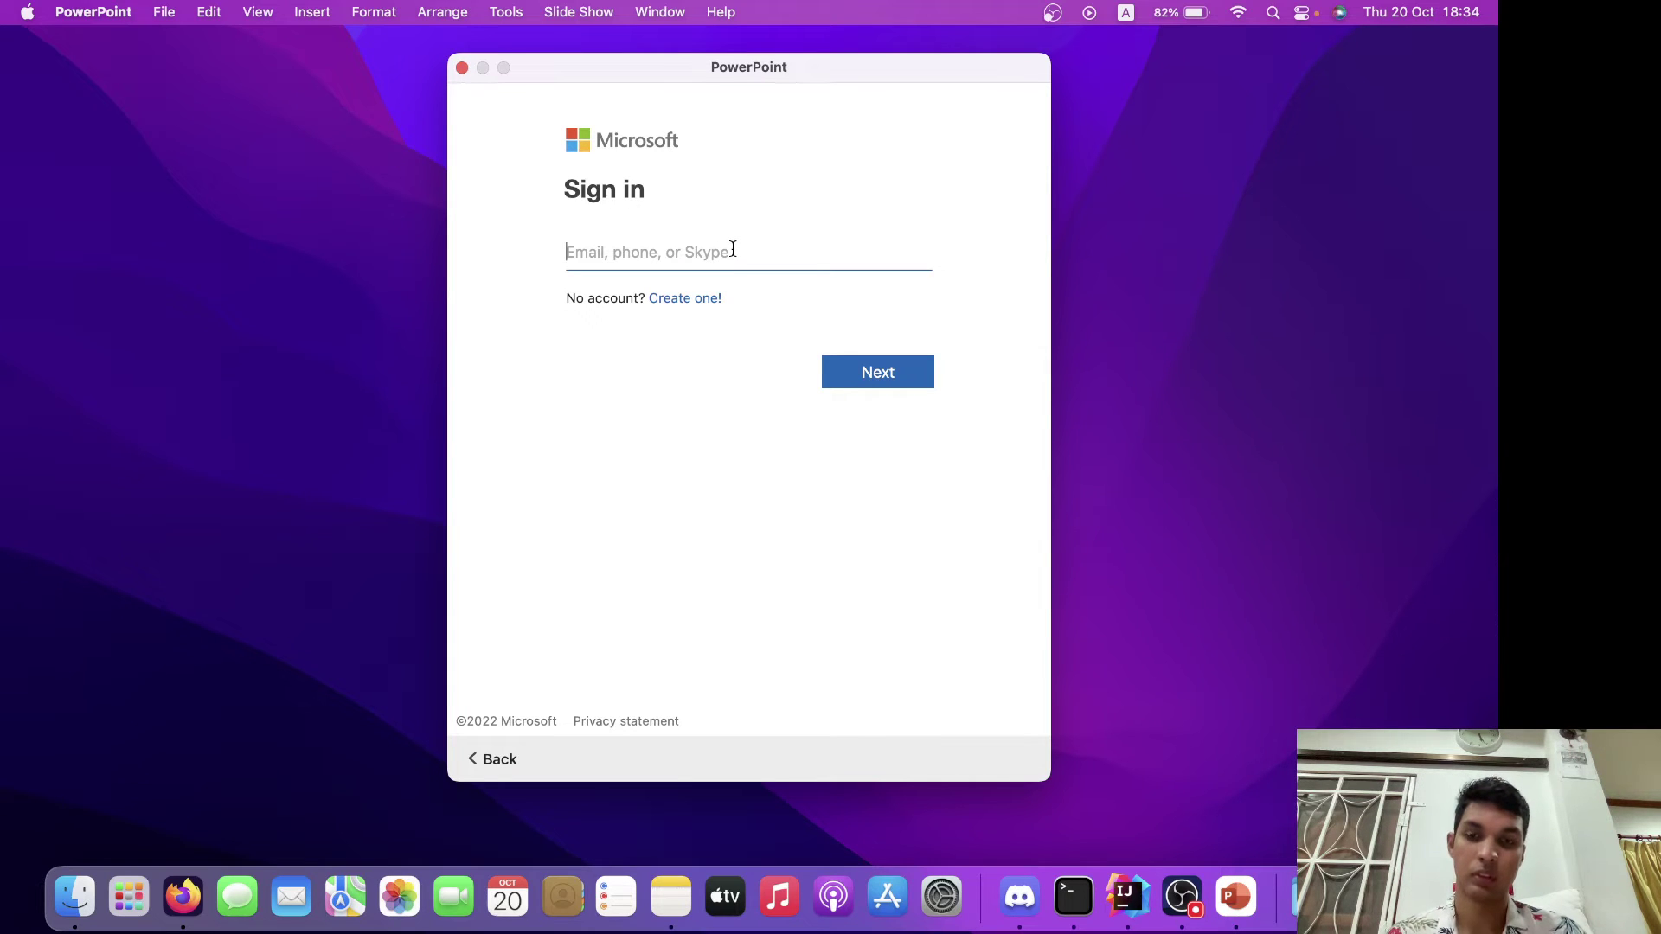
Switch to OBS Studio, hide the Video Capture Device source and mute the Mic/Aux audio.
{"action": "key", "text": "ctrl+Right"}
{"action": "key", "text": "super+Tab"}
{"action": "key", "text": "super+Tab"}
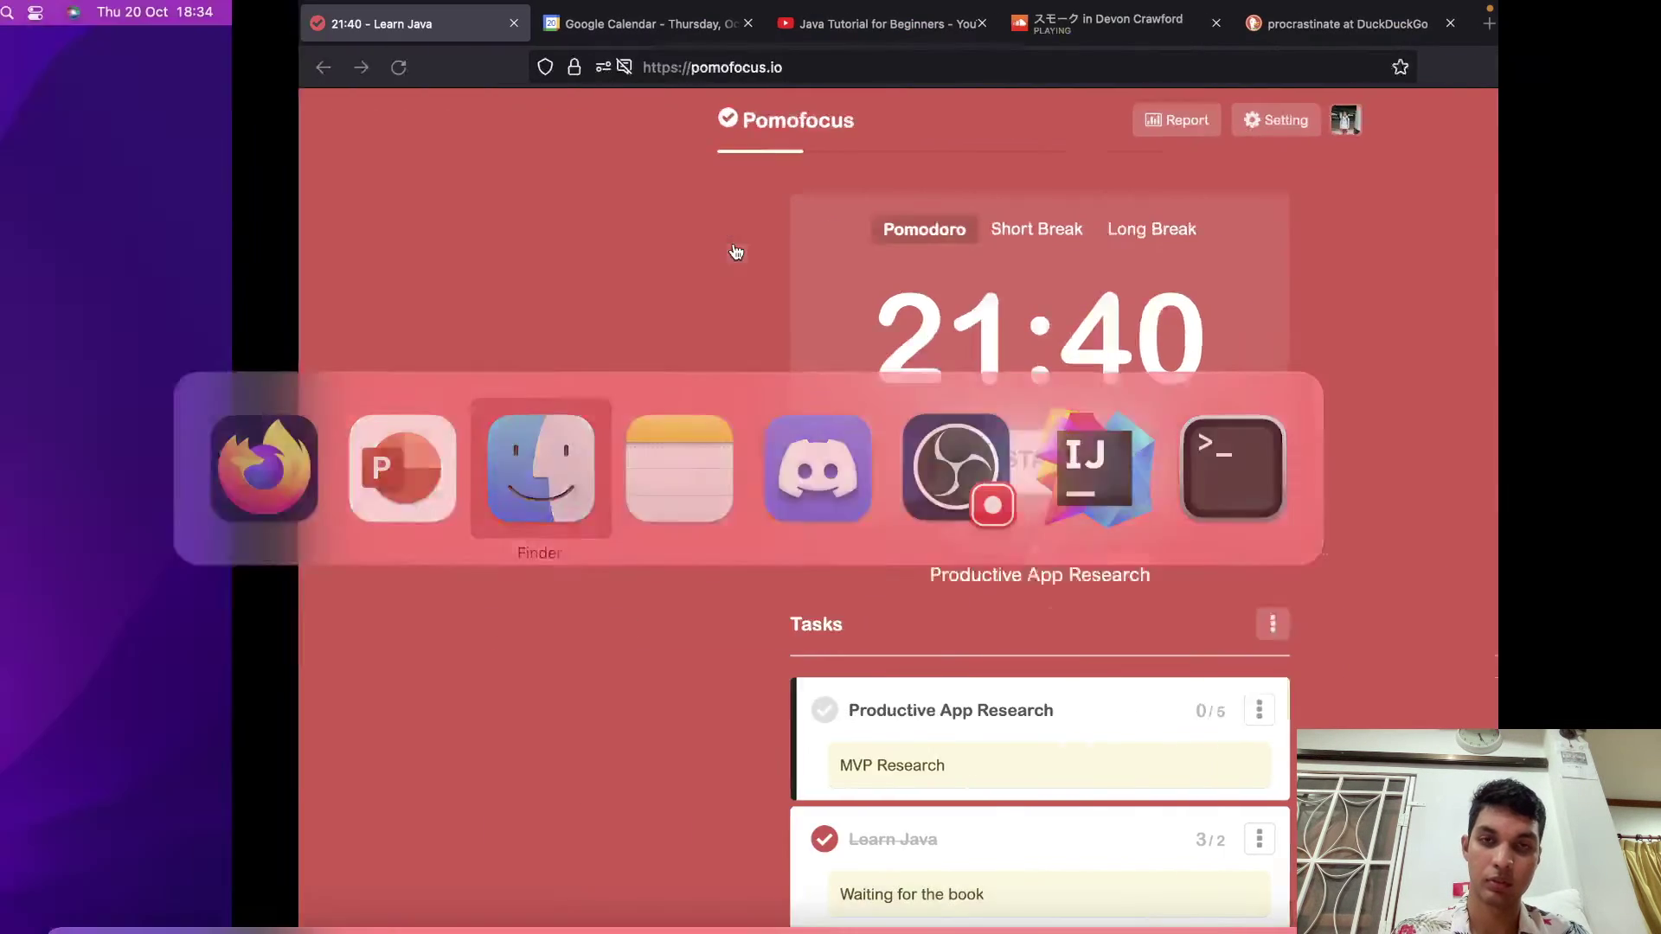
{"action": "key", "text": "super+Tab"}
{"action": "key", "text": "super+Tab"}
{"action": "key", "text": "super+Tab"}
{"action": "key", "text": "super+Tab"}
{"action": "key", "text": "super+Tab"}
{"action": "key", "text": "super+Tab"}
{"action": "key", "text": "super+Tab"}
{"action": "key", "text": "super+Tab"}
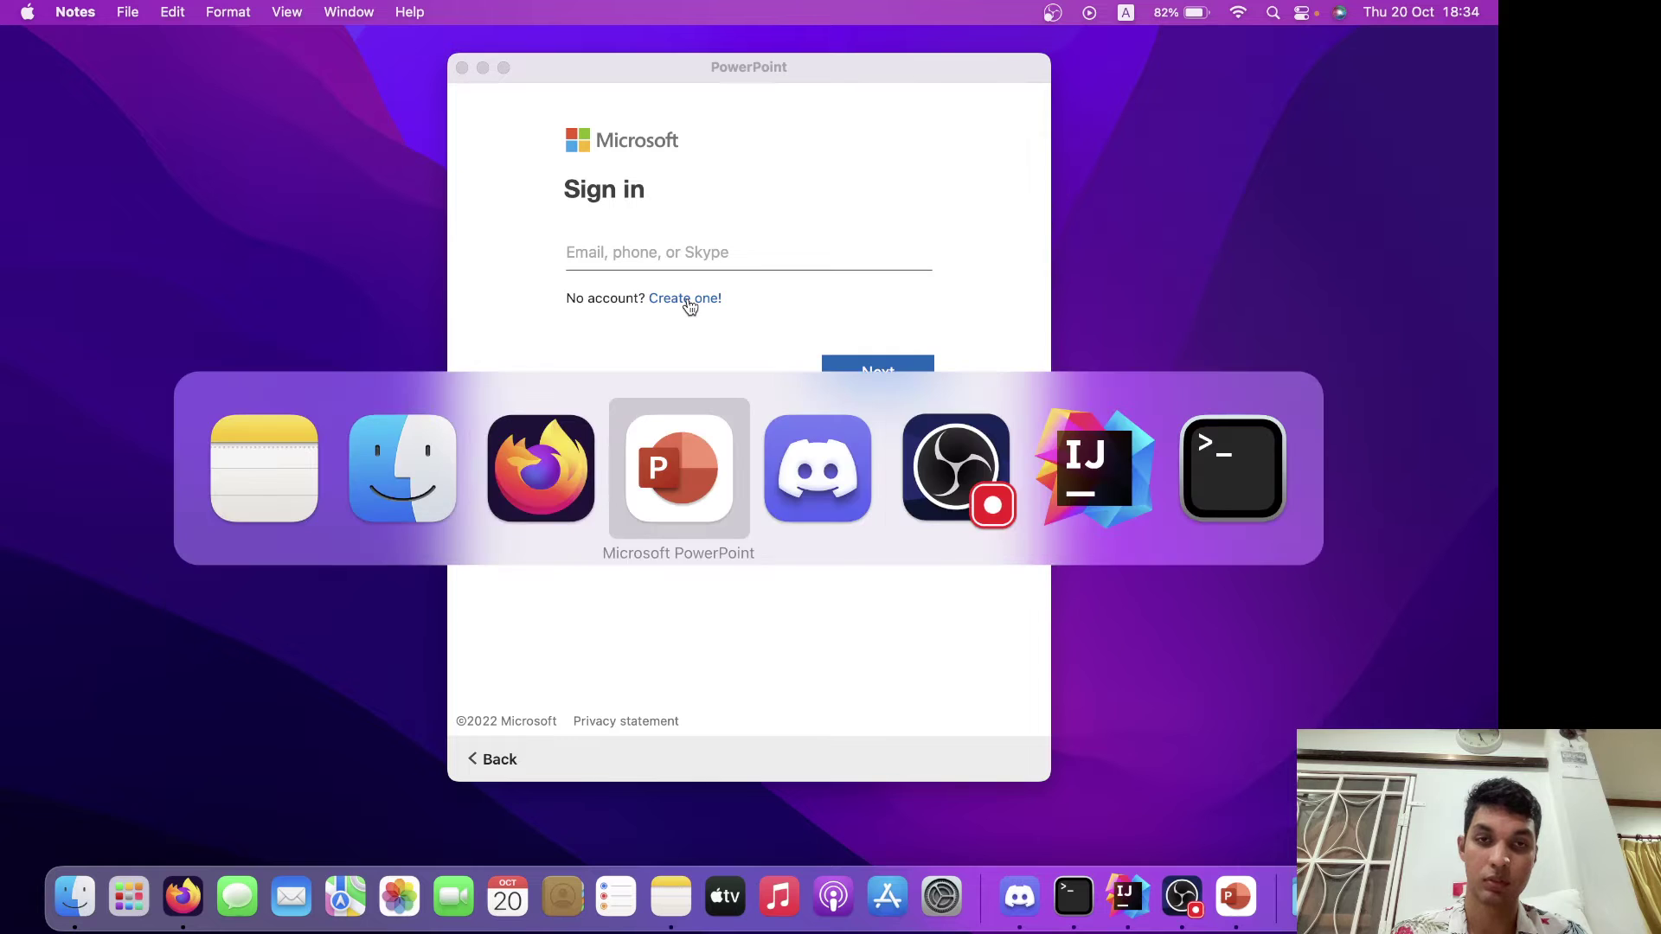
{"action": "left_click", "coordinate": [1306, 897]}
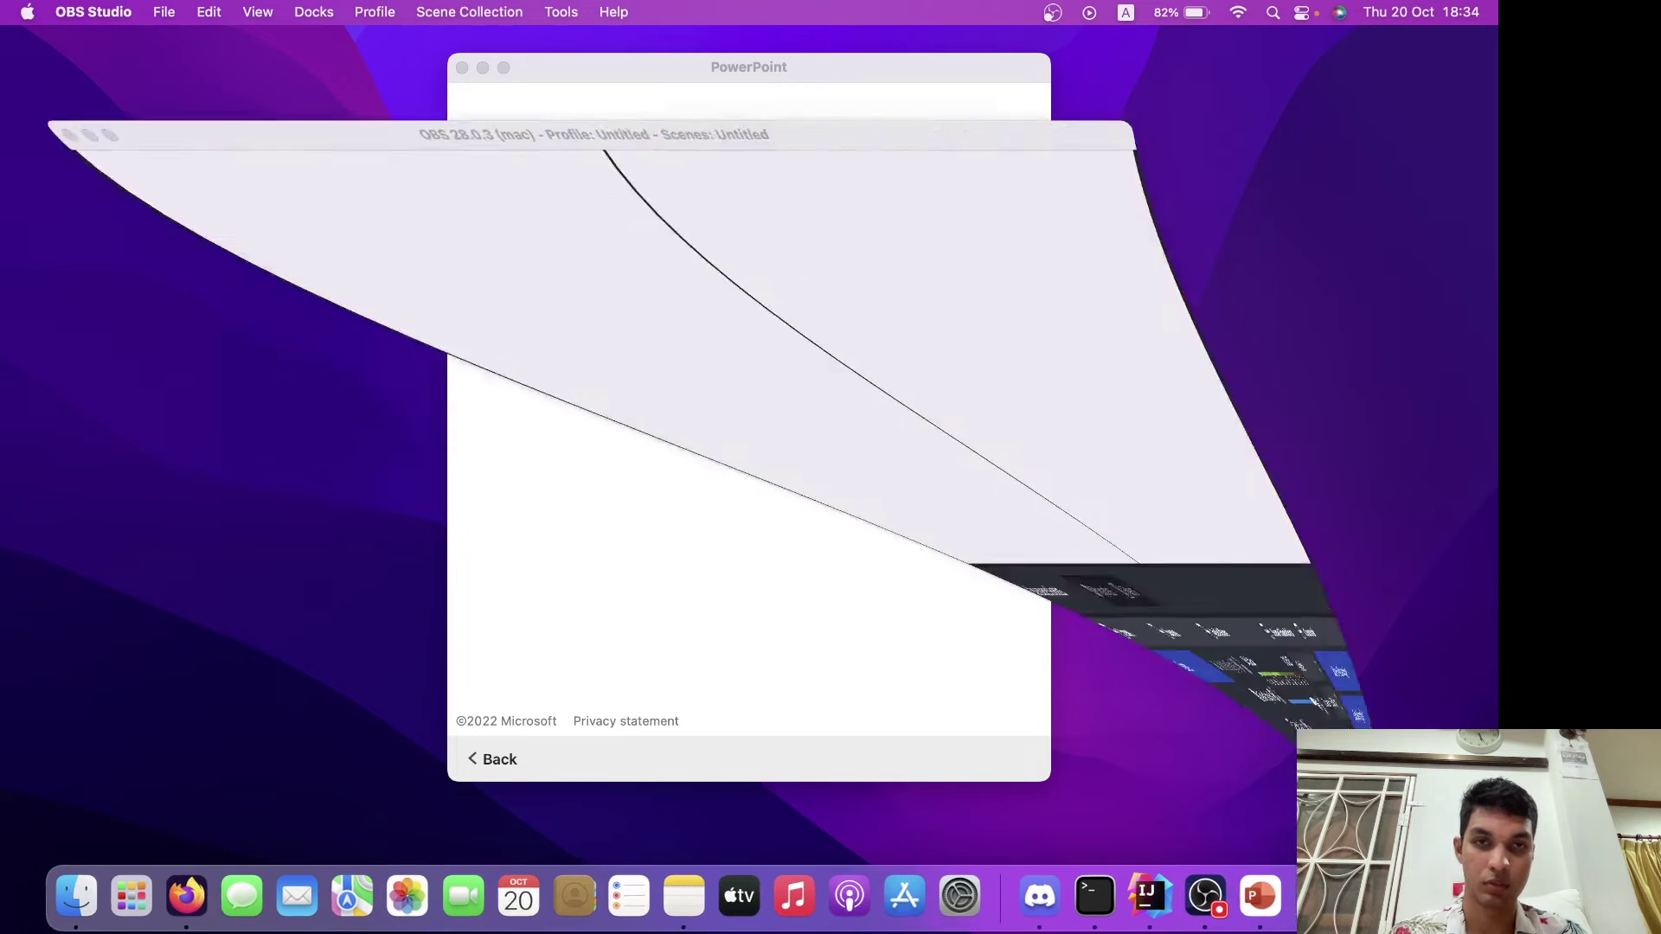
{"action": "left_click", "coordinate": [385, 600]}
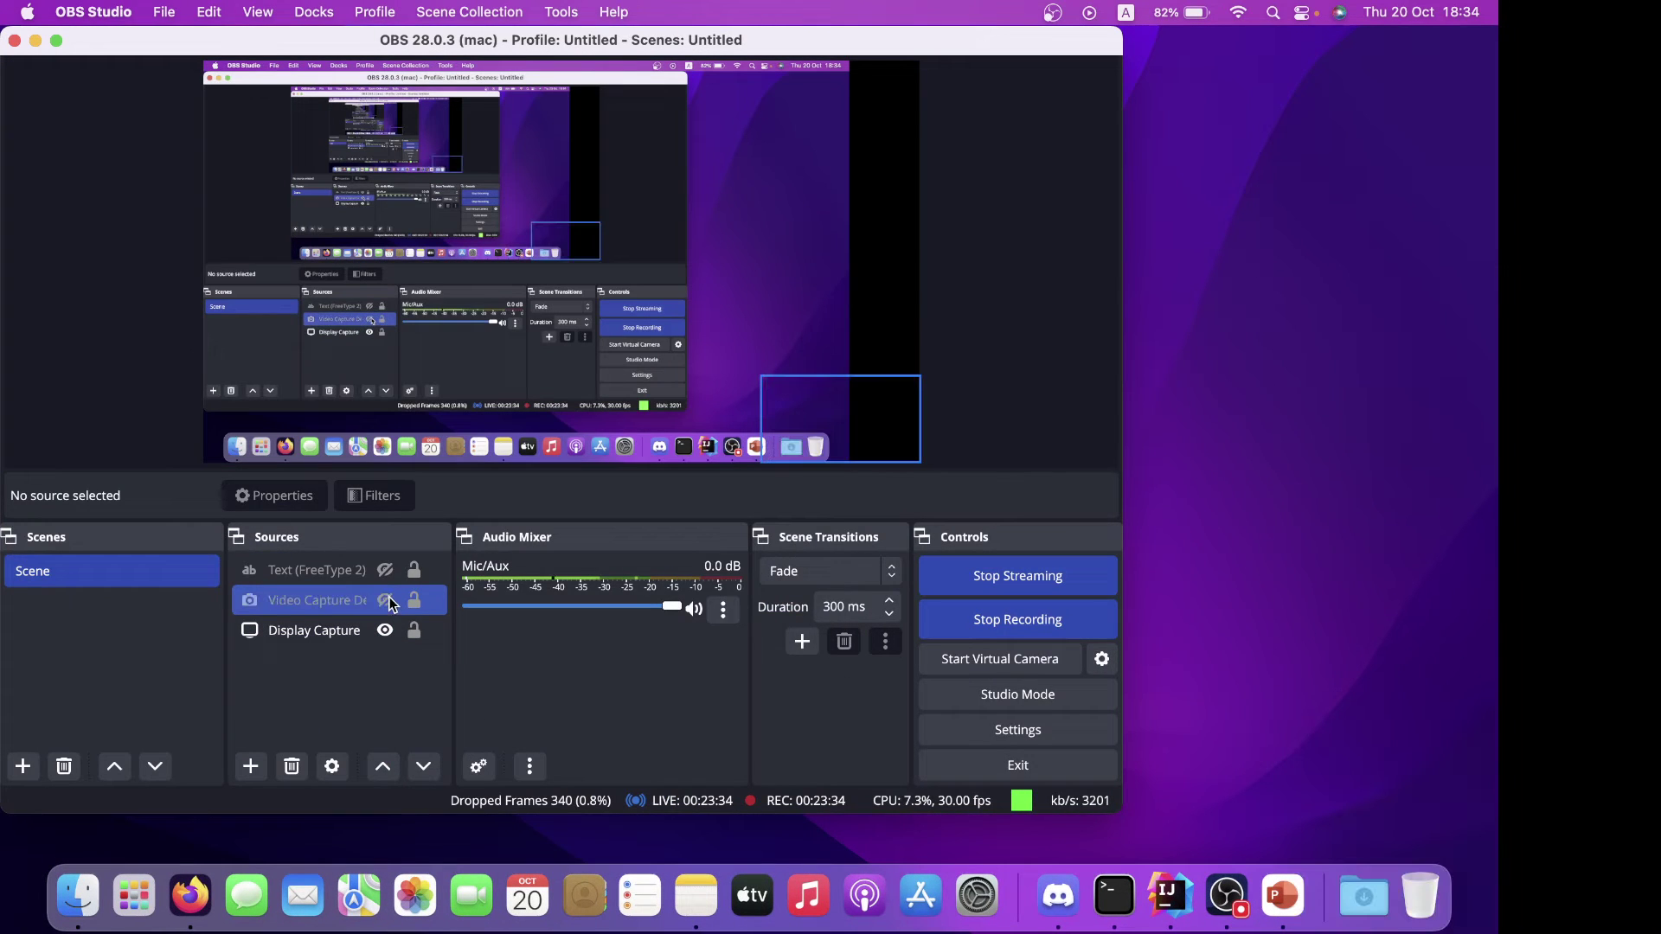
{"action": "left_click", "coordinate": [692, 609]}
{"action": "left_click", "coordinate": [1305, 453]}
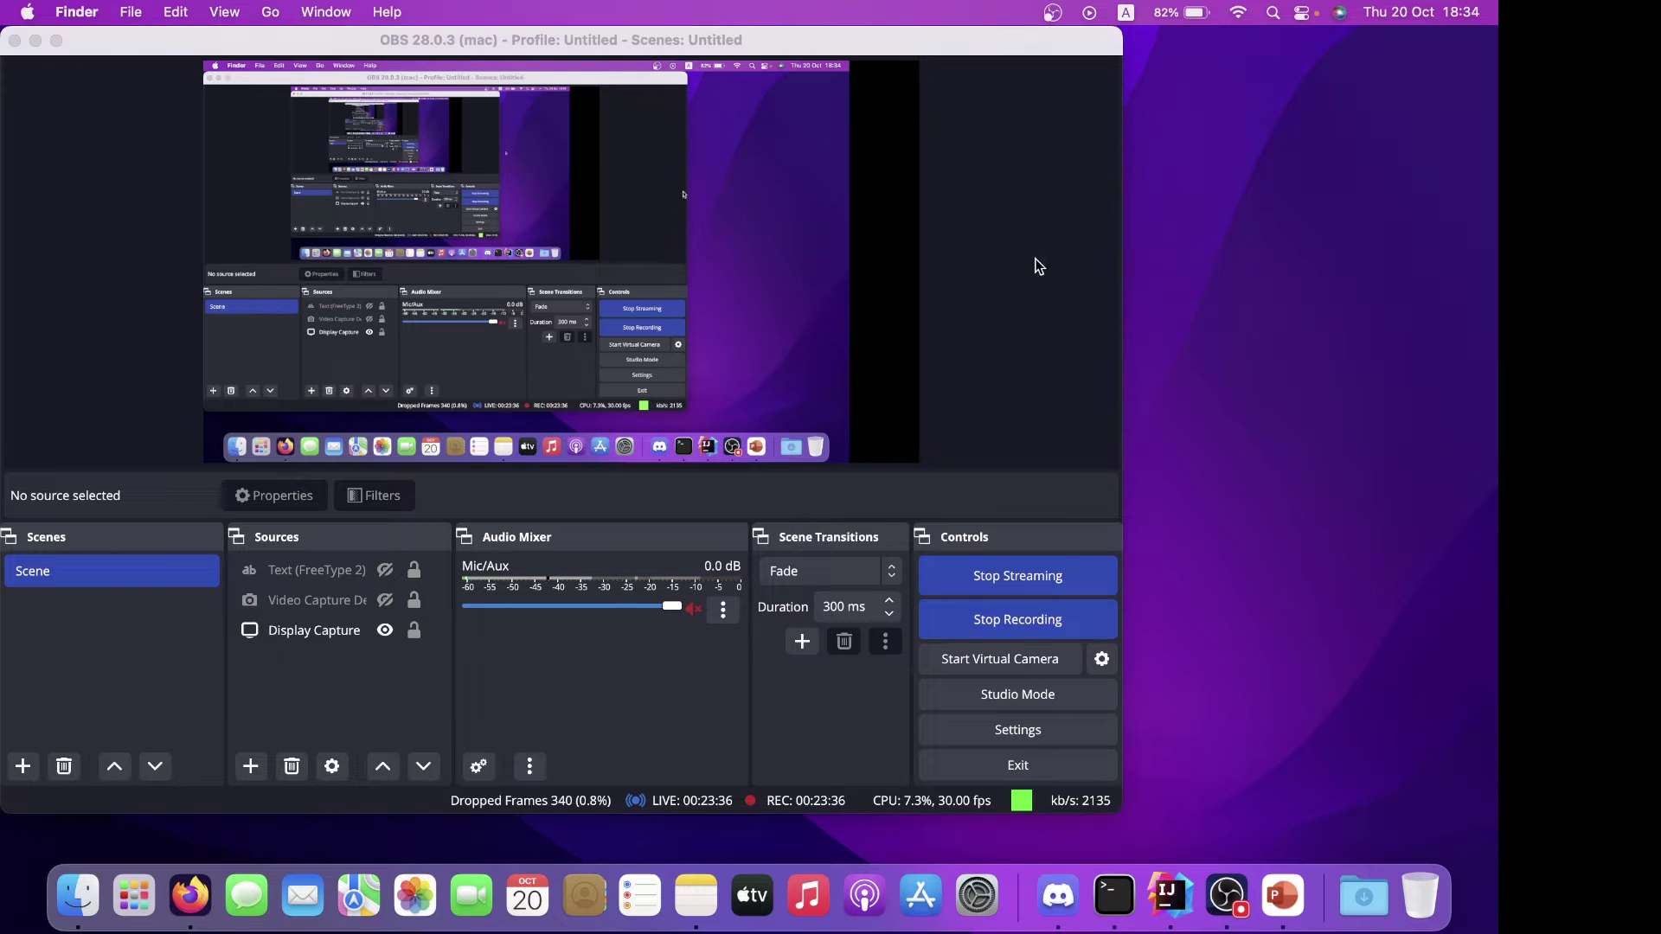
Shift the OBS window away from the screen edge and return to the PowerPoint sign-in window.
{"action": "left_click_drag", "start_coordinate": [167, 41], "coordinate": [372, 45]}
{"action": "left_click", "coordinate": [134, 176]}
{"action": "key", "text": "super+Tab"}
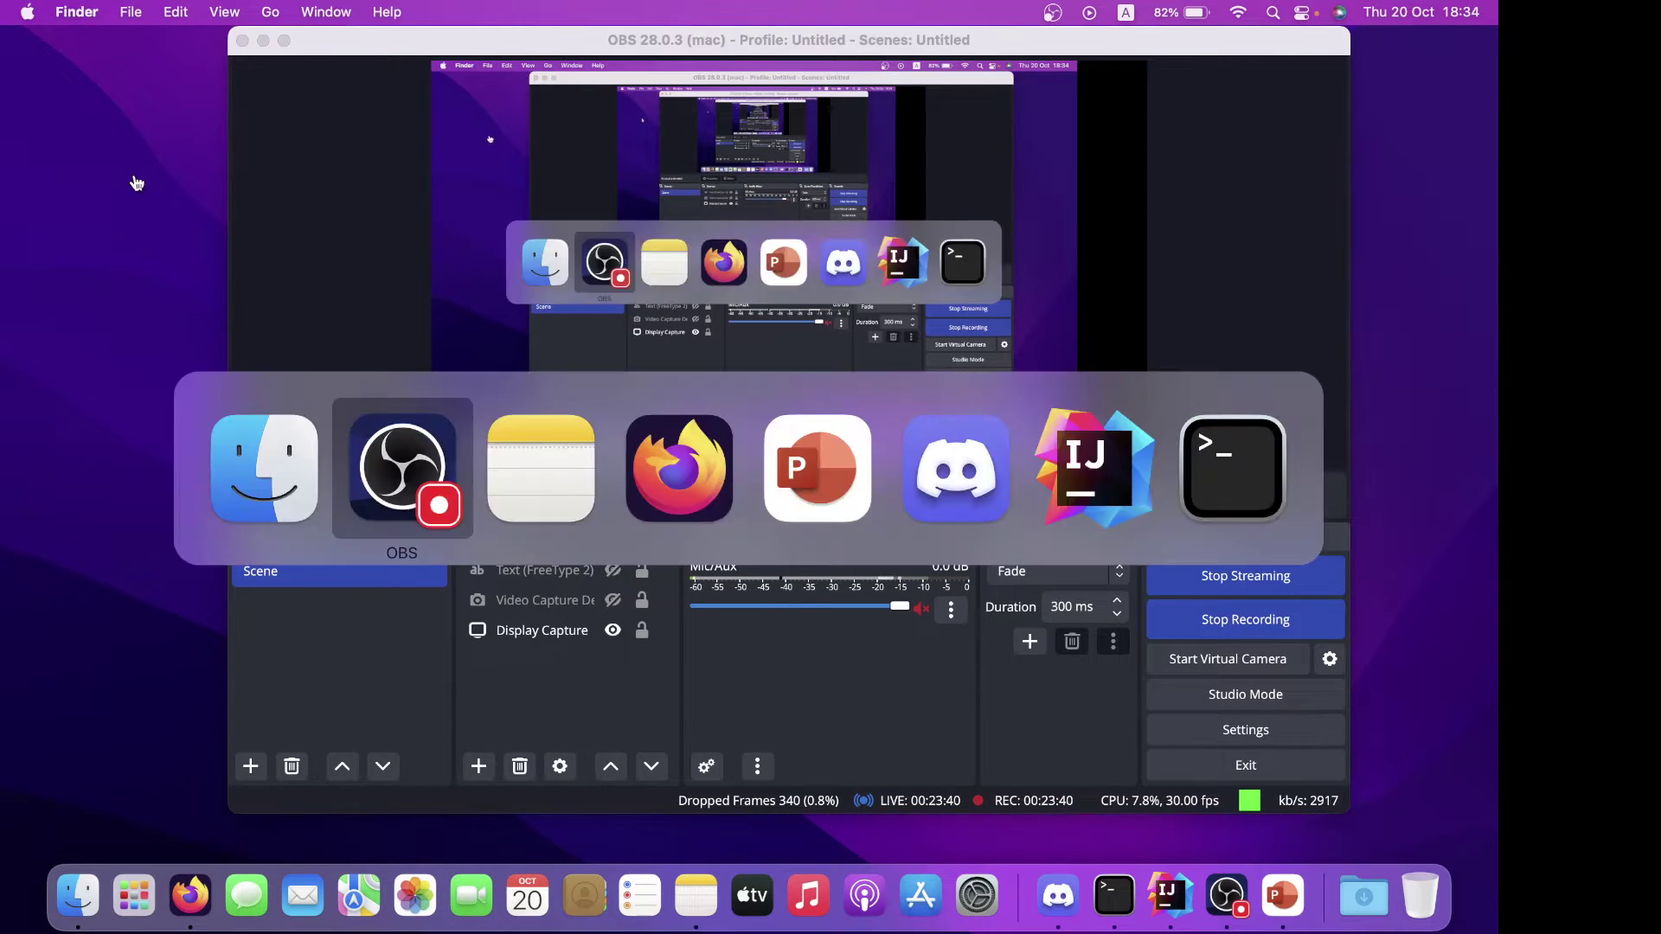
{"action": "key", "text": "super+Tab"}
{"action": "key", "text": "super+Tab"}
{"action": "key", "text": "super+Tab"}
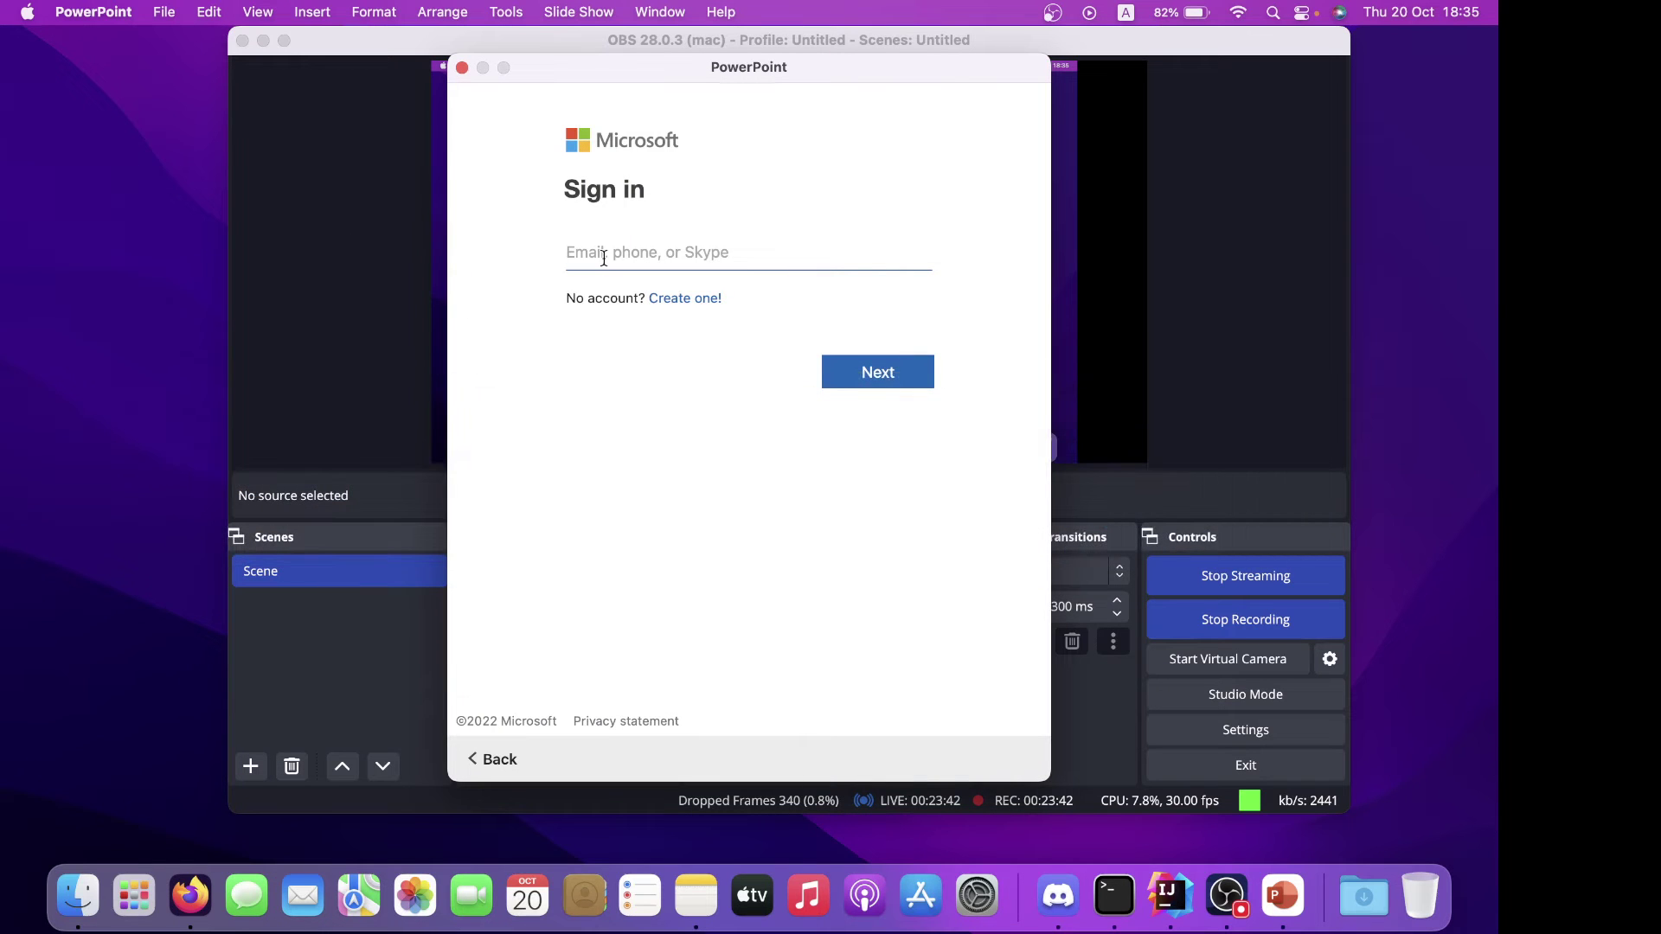
Bring OBS Studio forward, minimize its window, and show the PowerPoint start window in full screen.
{"action": "left_click", "coordinate": [322, 697]}
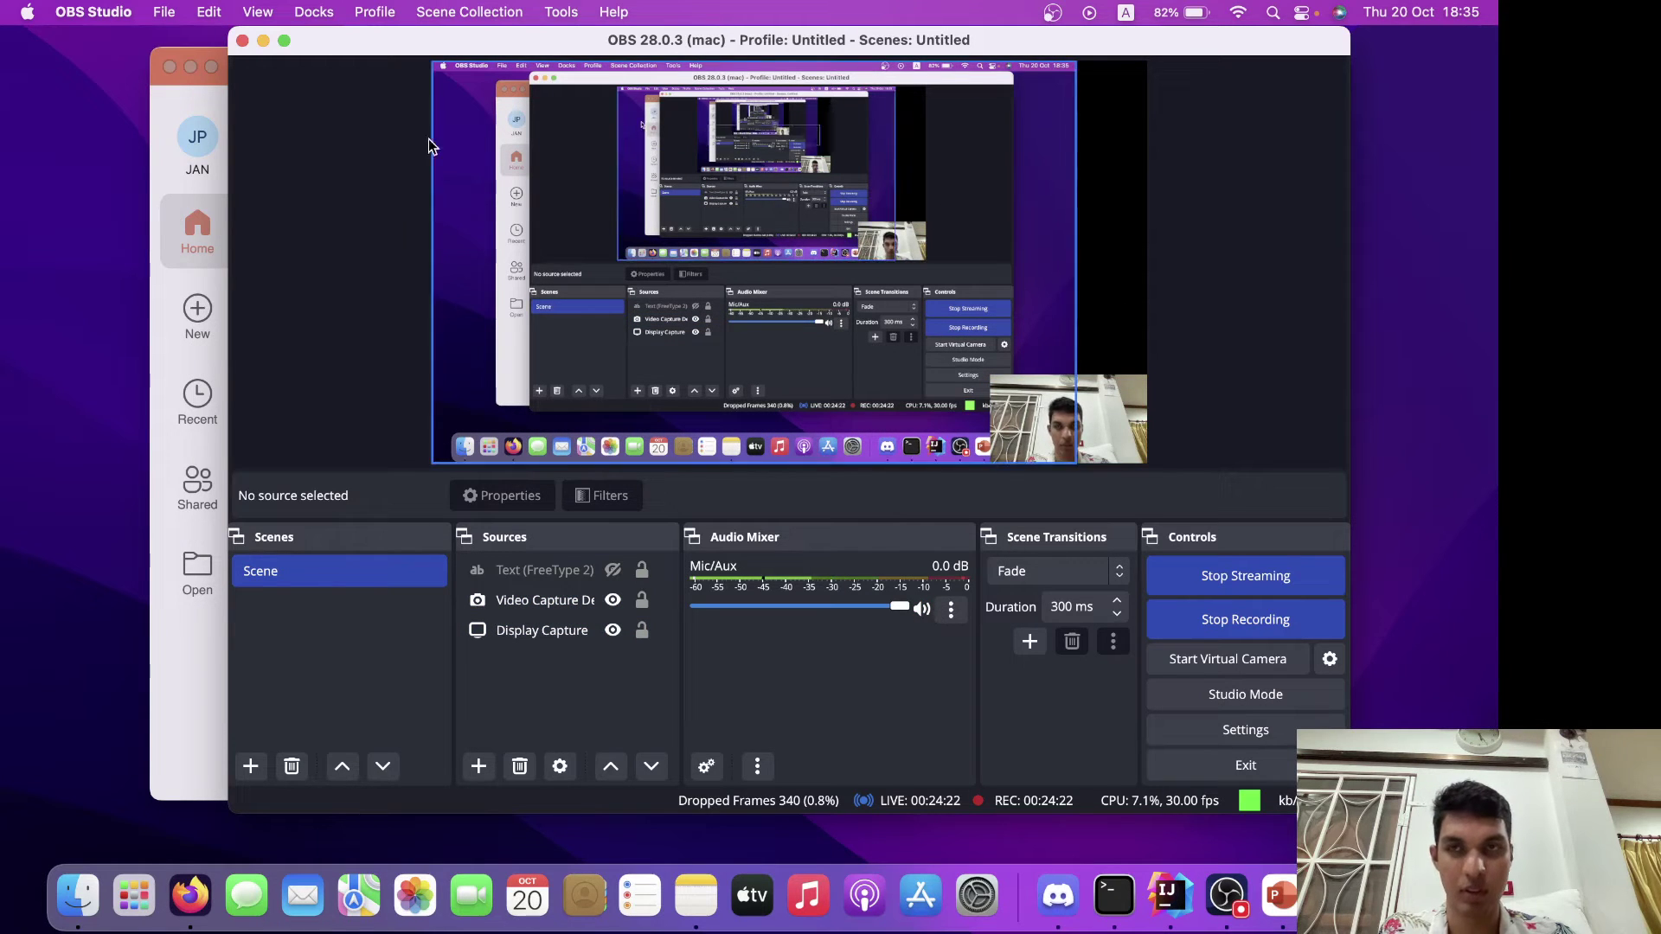
{"action": "left_click", "coordinate": [263, 41]}
{"action": "left_click", "coordinate": [212, 68]}
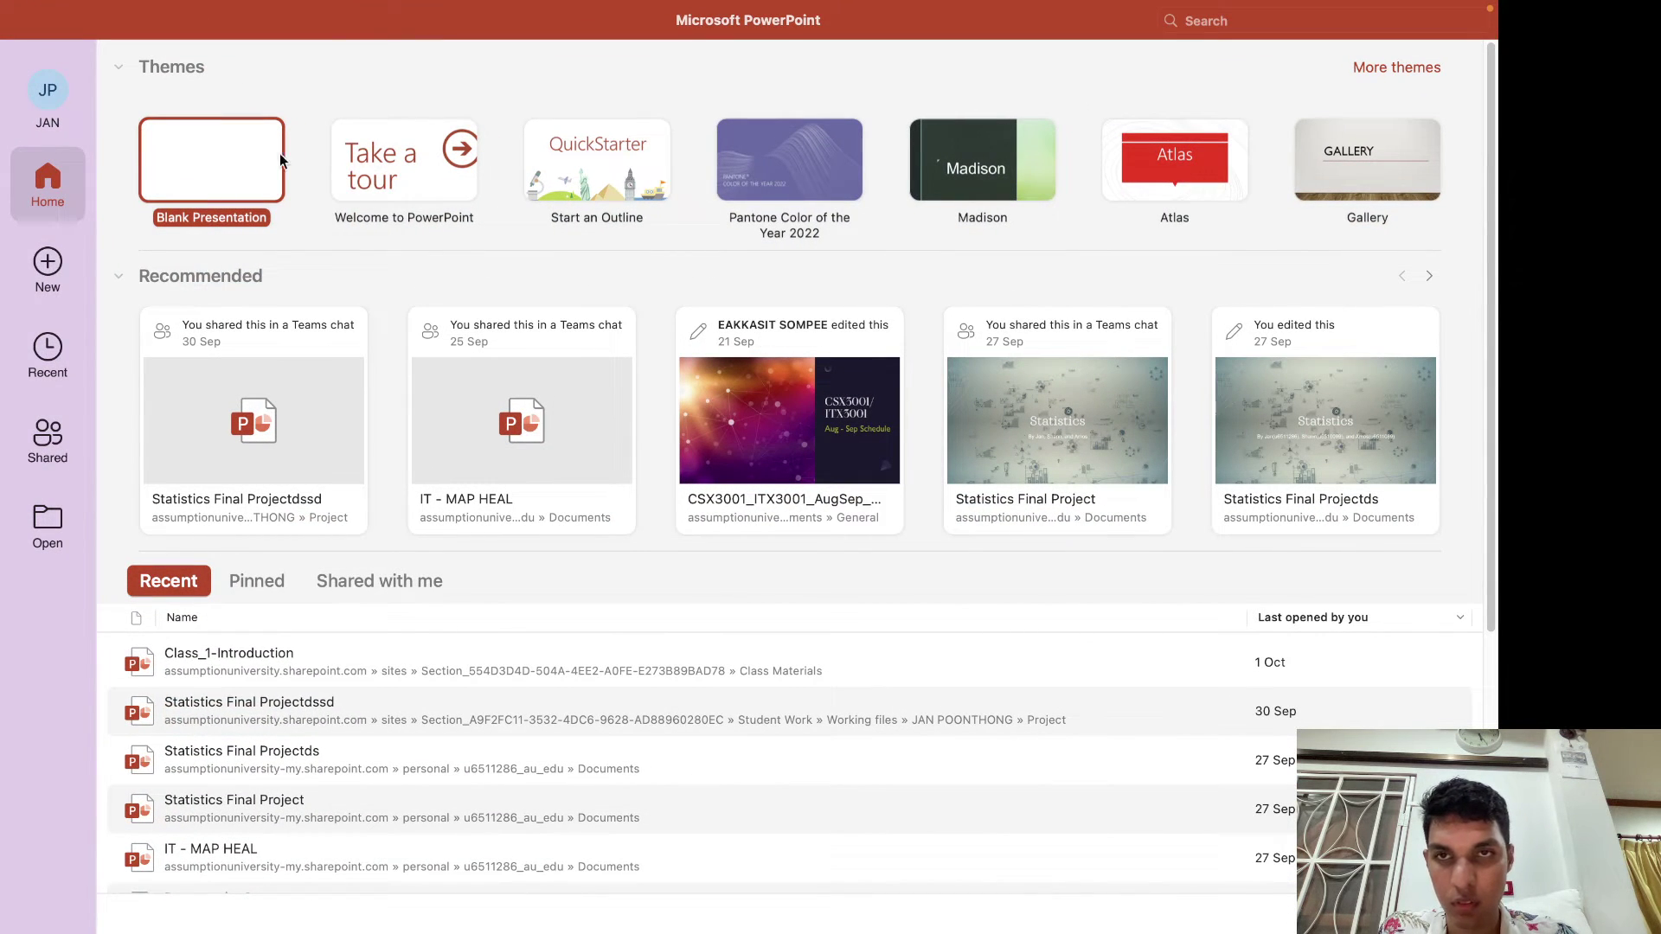
Browse the full theme gallery, create a new presentation with the Parcel theme and show it in full screen.
{"action": "scroll", "coordinate": [998, 176], "scroll_direction": "down", "scroll_amount": 1}
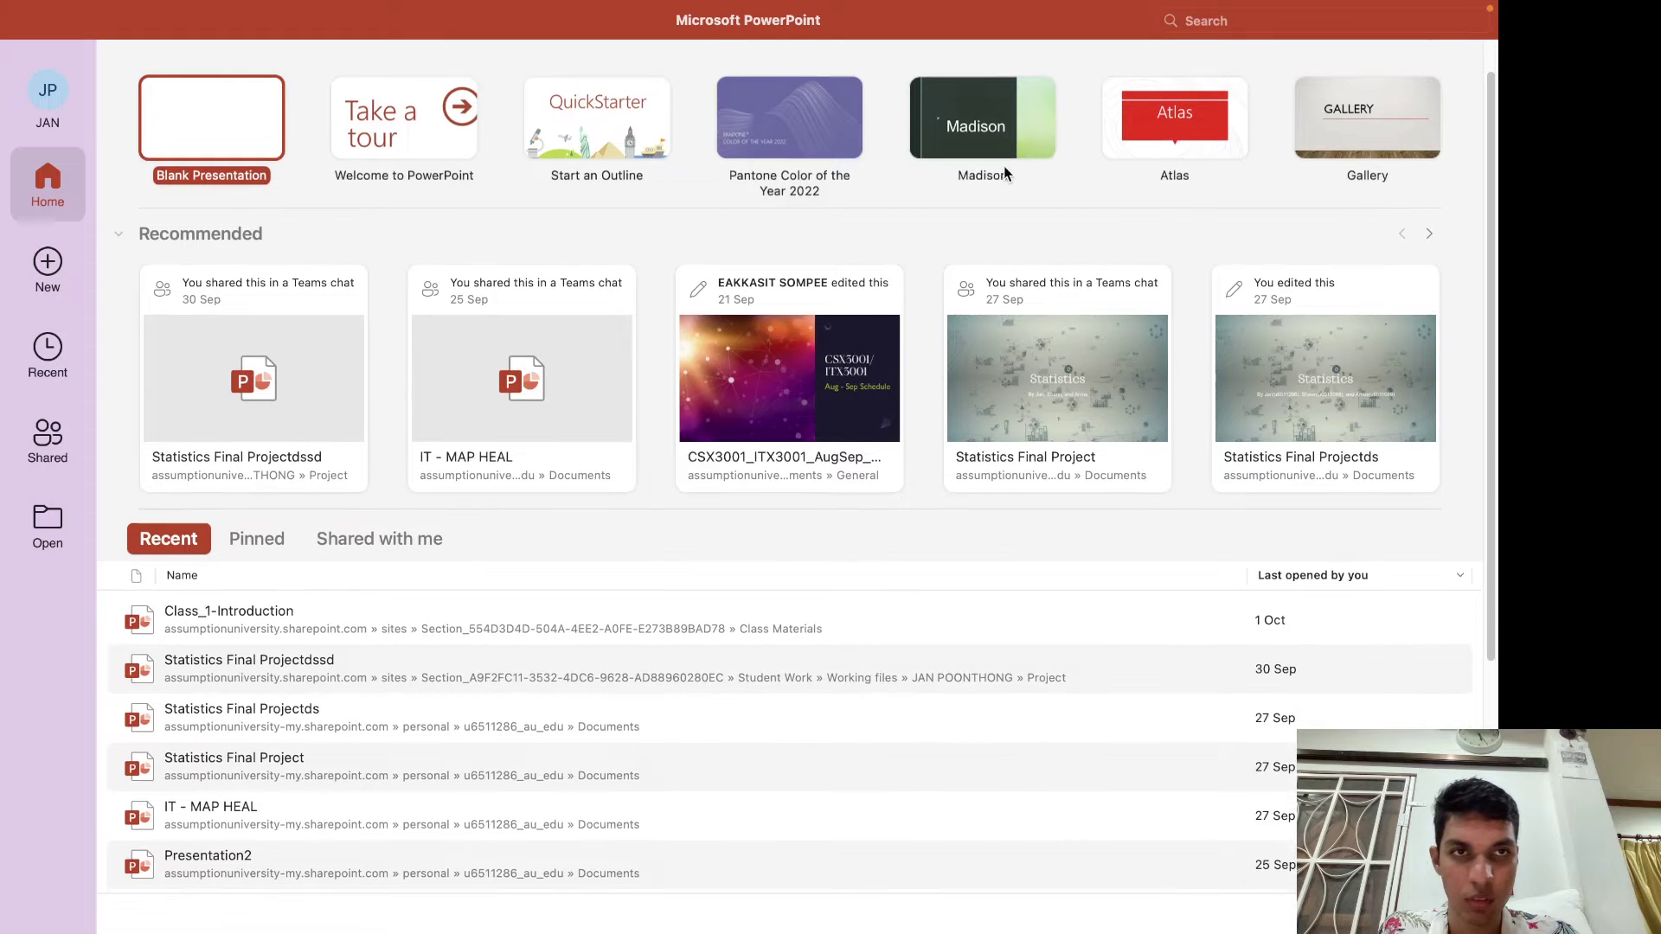
{"action": "scroll", "coordinate": [1003, 175], "scroll_direction": "up", "scroll_amount": 1}
{"action": "left_click", "coordinate": [1377, 68]}
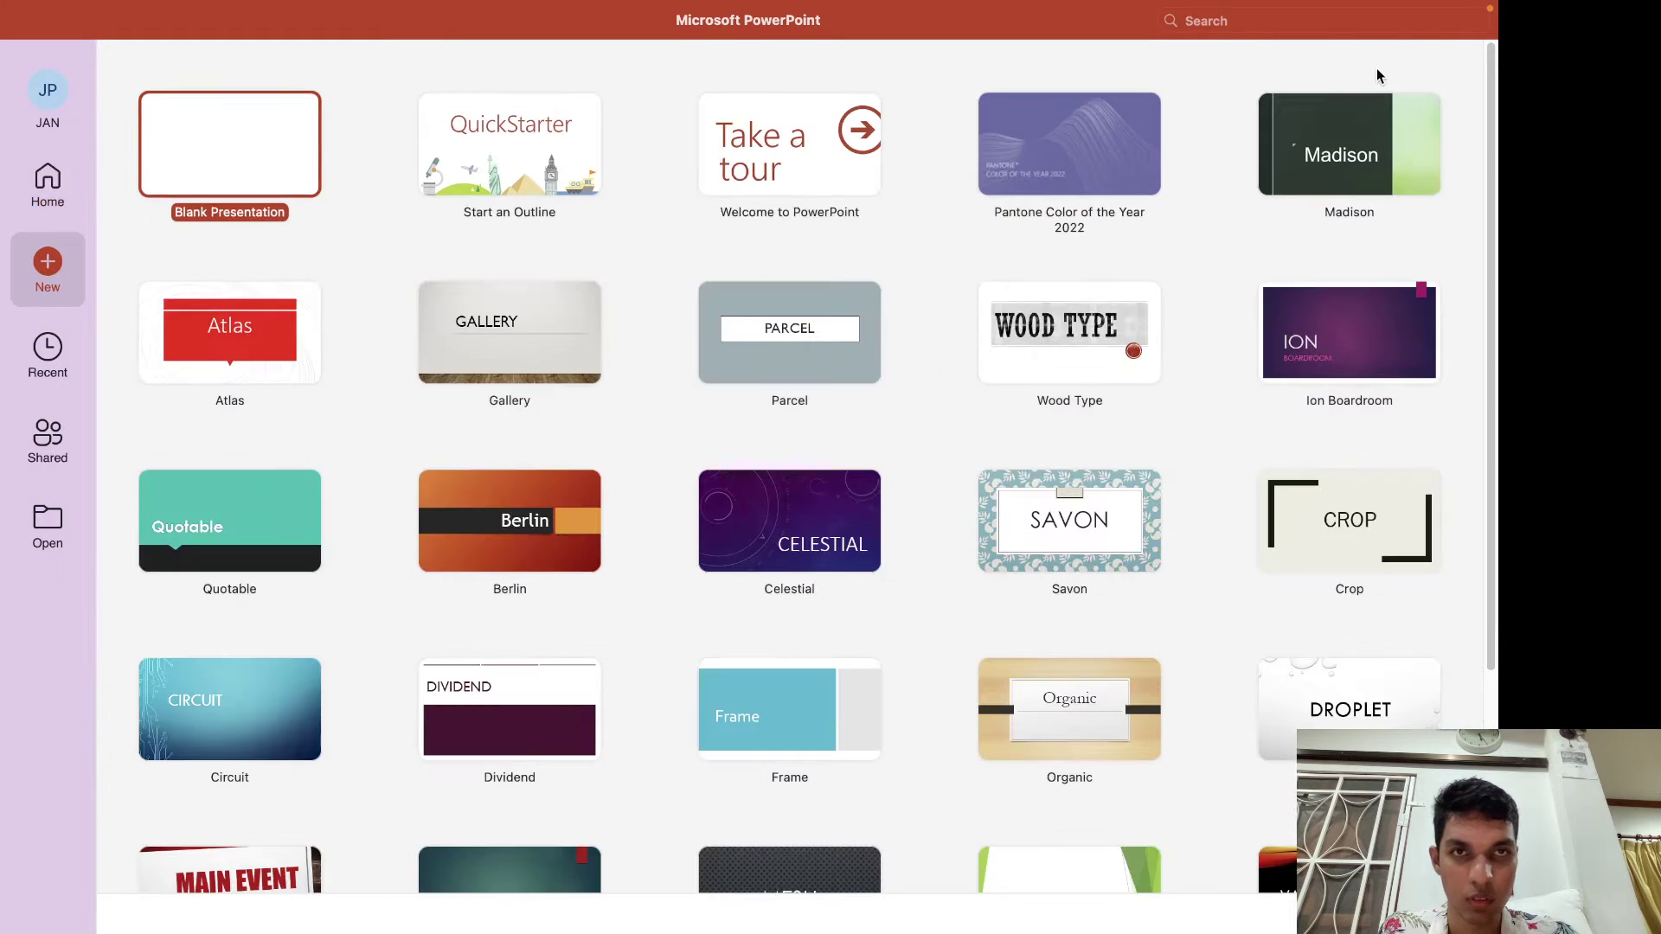
{"action": "scroll", "coordinate": [625, 429], "scroll_direction": "down", "scroll_amount": 1}
{"action": "scroll", "coordinate": [625, 430], "scroll_direction": "down", "scroll_amount": 4}
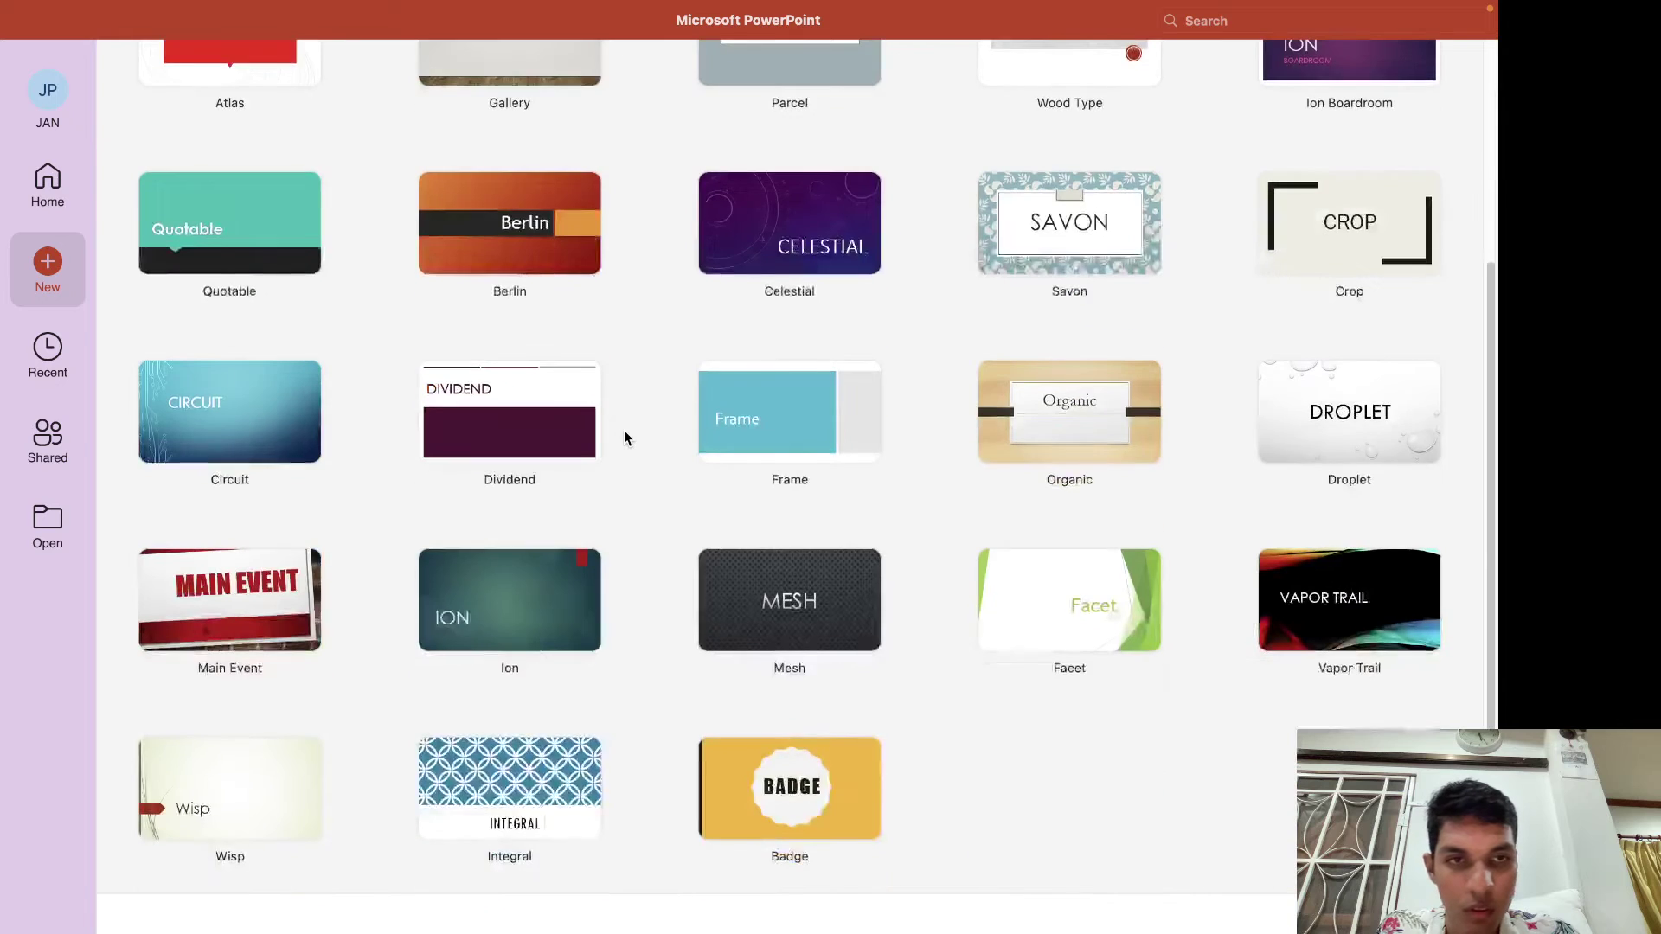
{"action": "scroll", "coordinate": [624, 437], "scroll_direction": "up", "scroll_amount": 5}
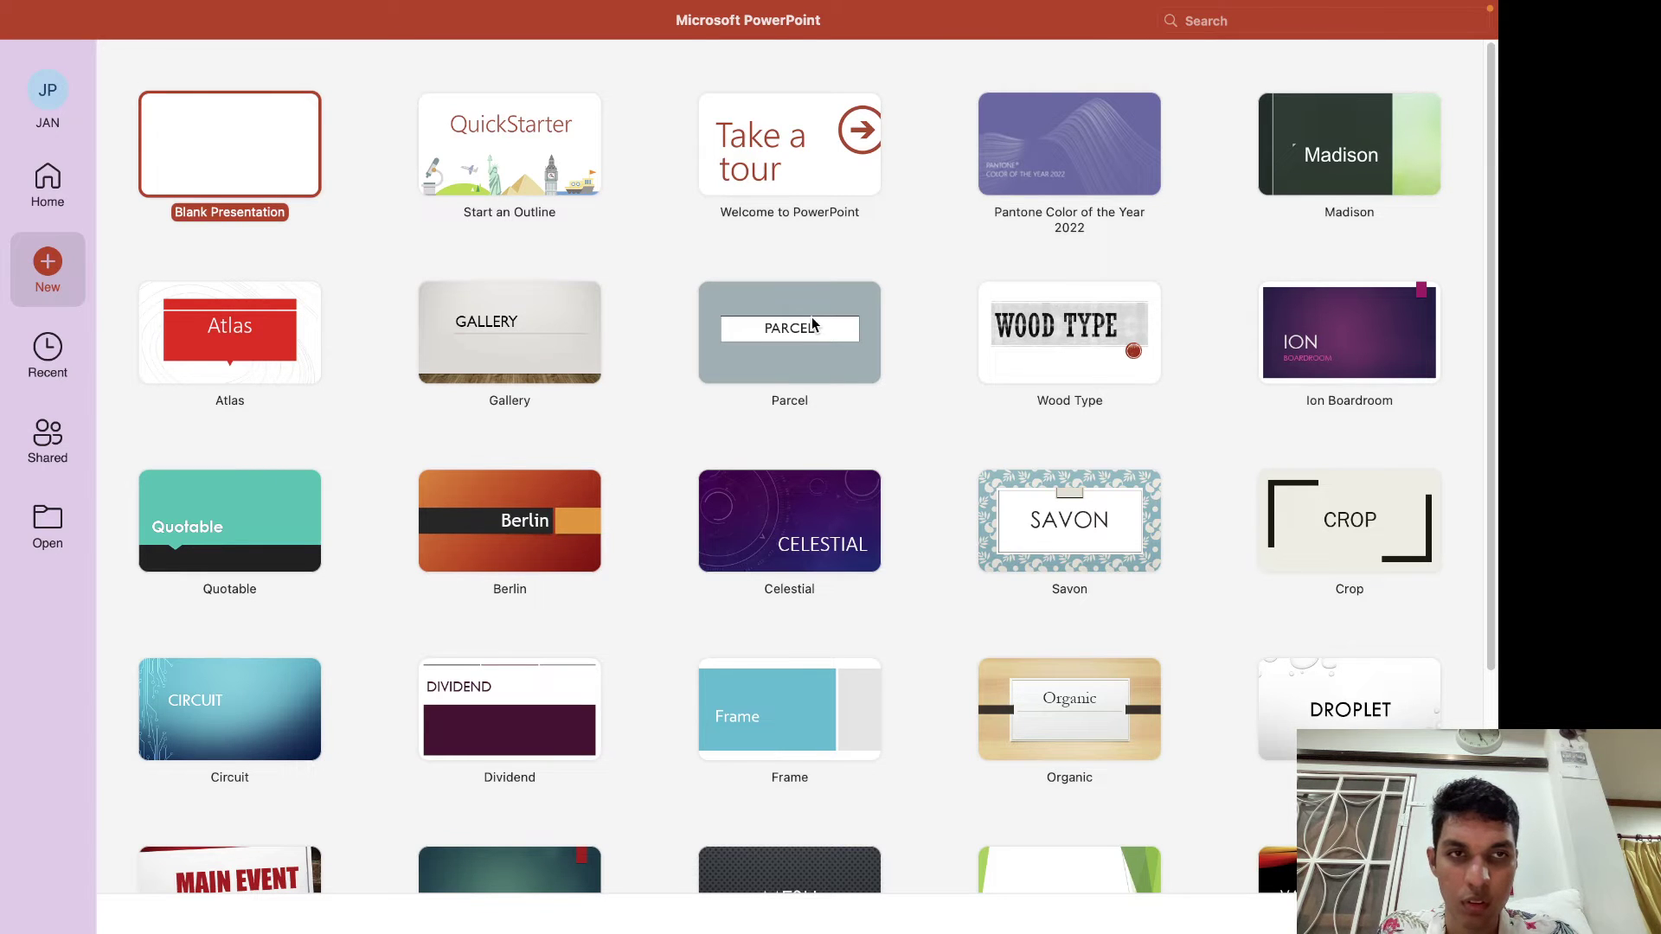
{"action": "scroll", "coordinate": [837, 373], "scroll_direction": "down", "scroll_amount": 5}
{"action": "scroll", "coordinate": [813, 355], "scroll_direction": "up", "scroll_amount": 5}
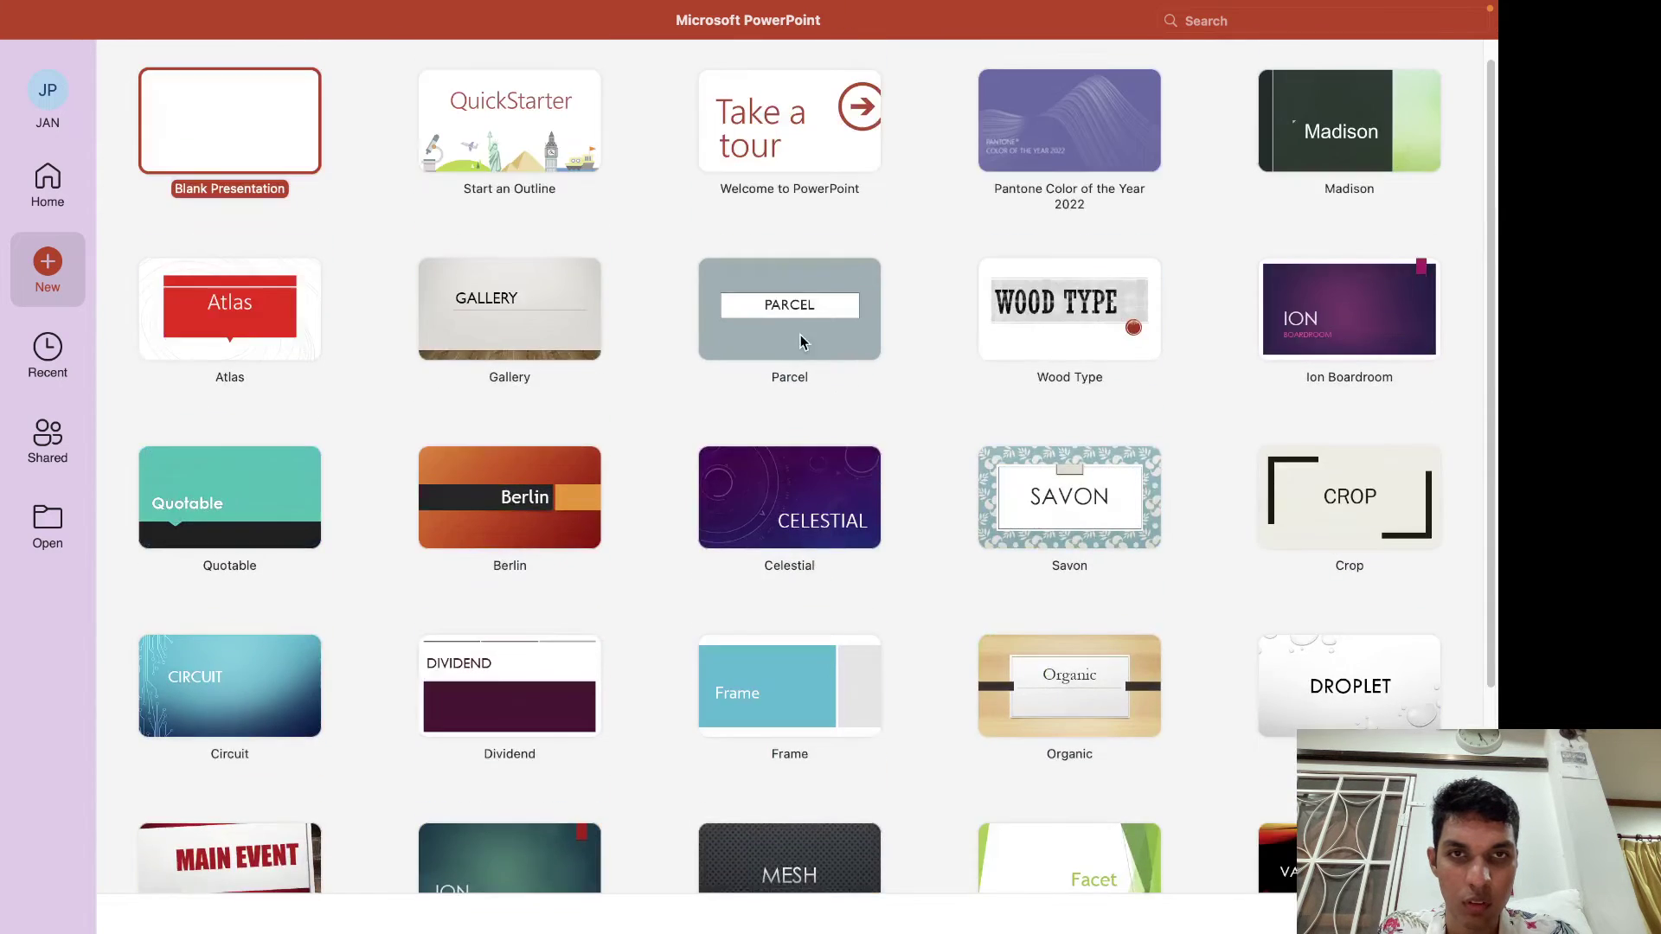
{"action": "left_click", "coordinate": [800, 337]}
{"action": "double_click", "coordinate": [800, 337]}
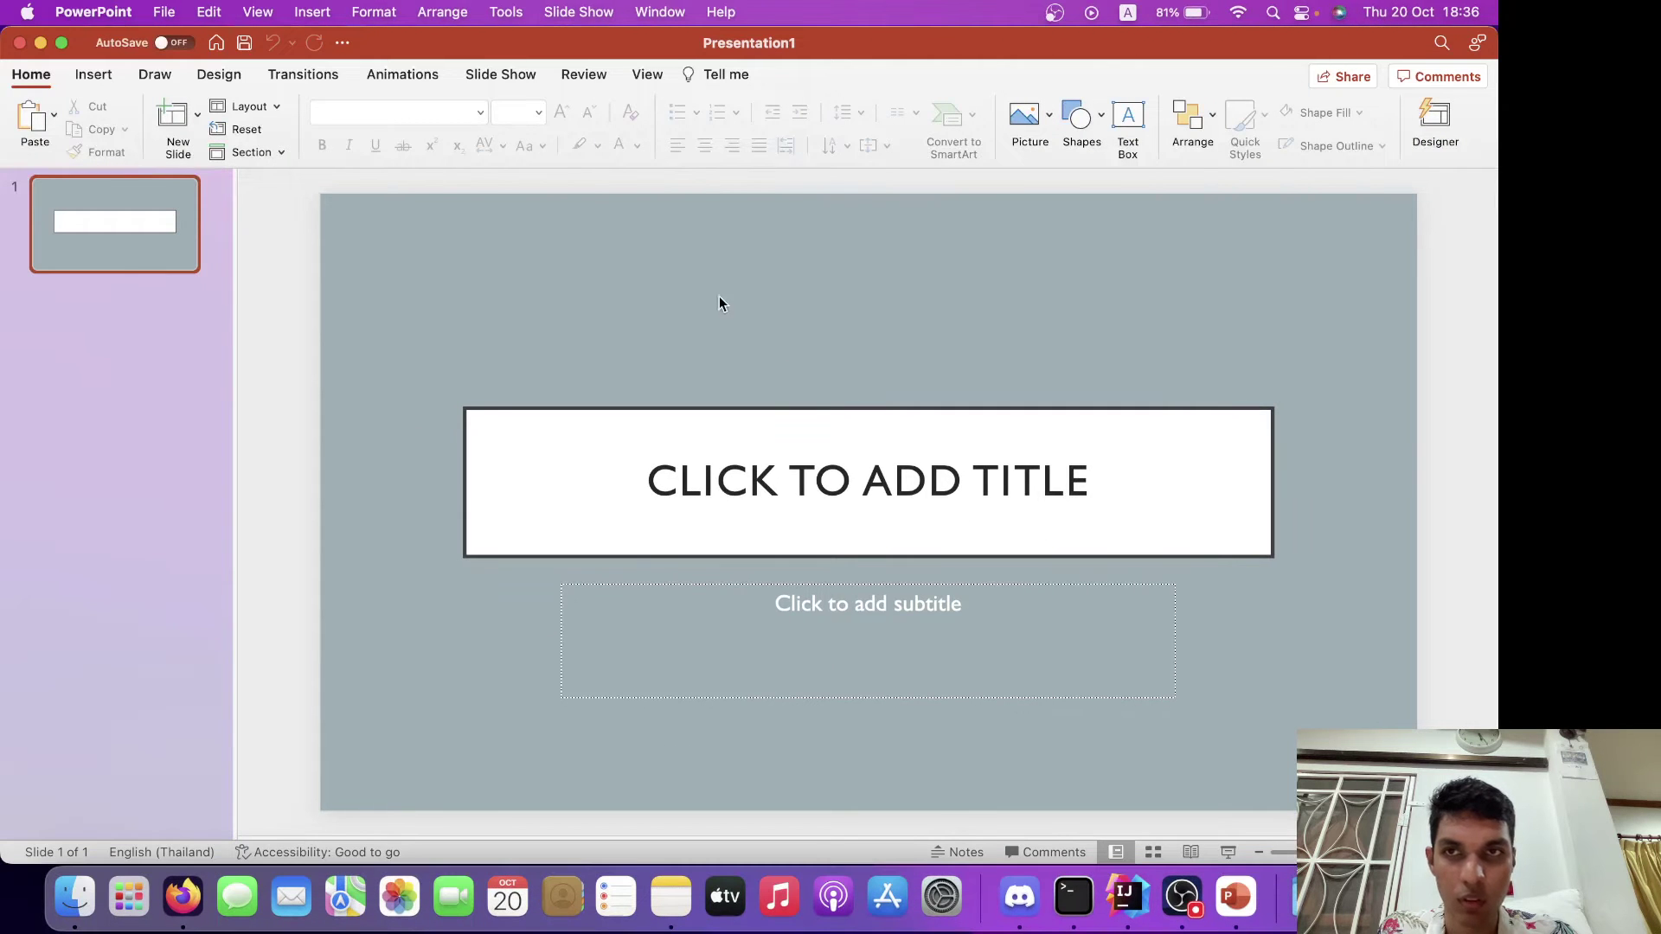
{"action": "left_click", "coordinate": [61, 43]}
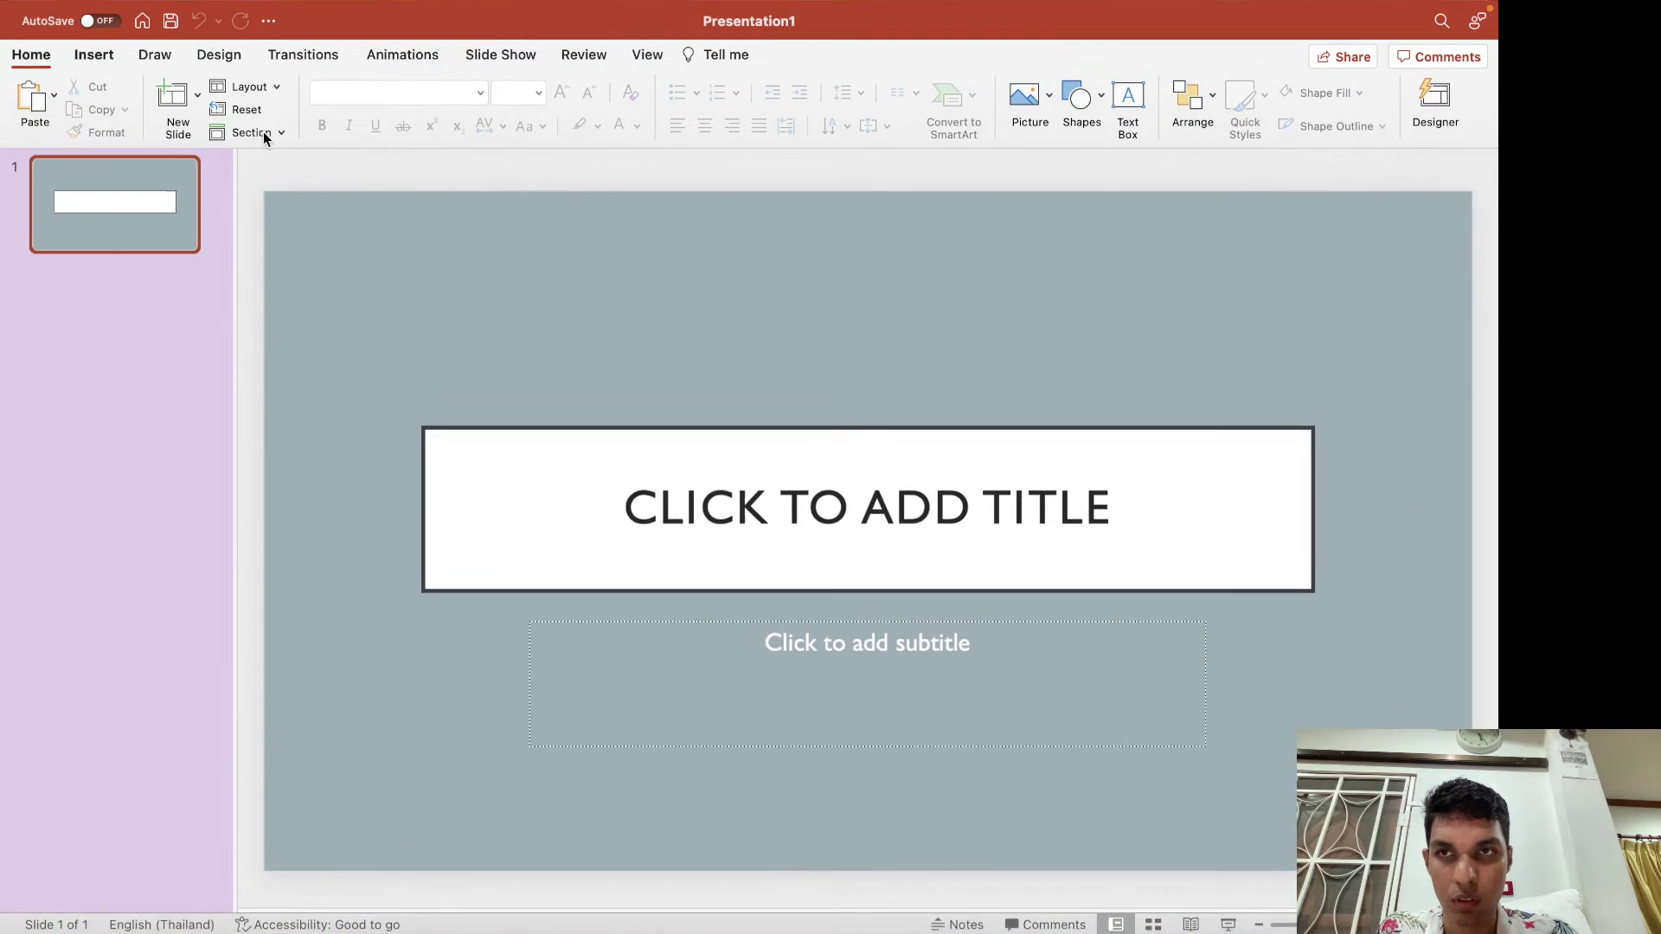
Enter "POMODO" in the title placeholder of the first slide.
{"action": "left_click", "coordinate": [748, 467]}
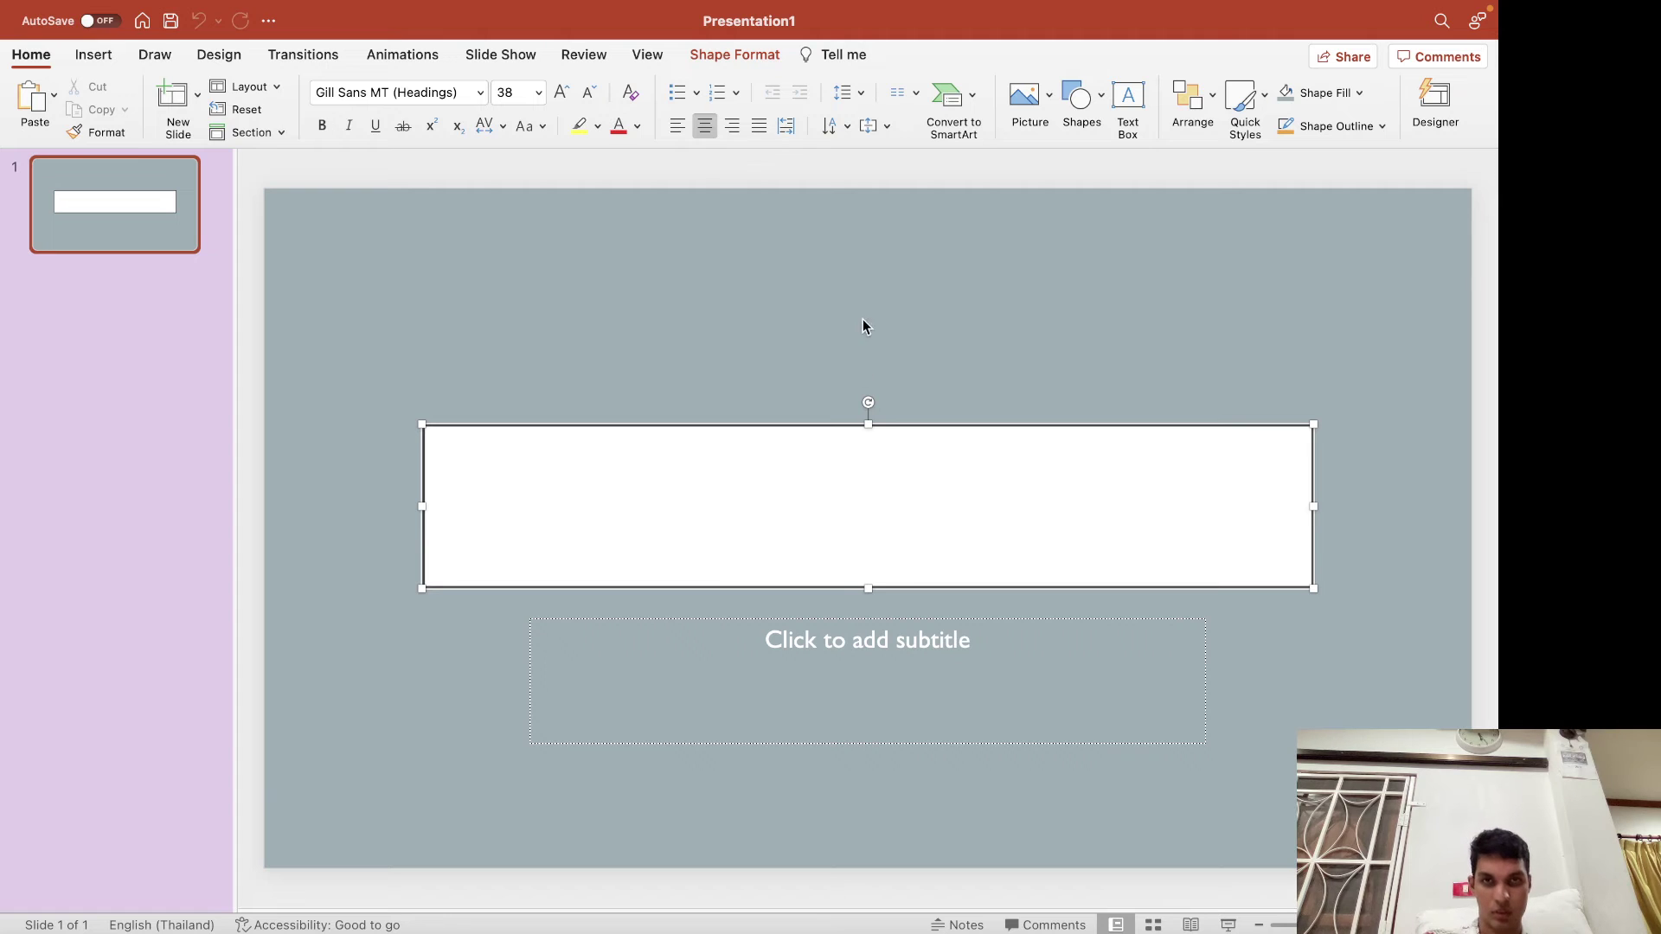
{"action": "type", "text": "POM"}
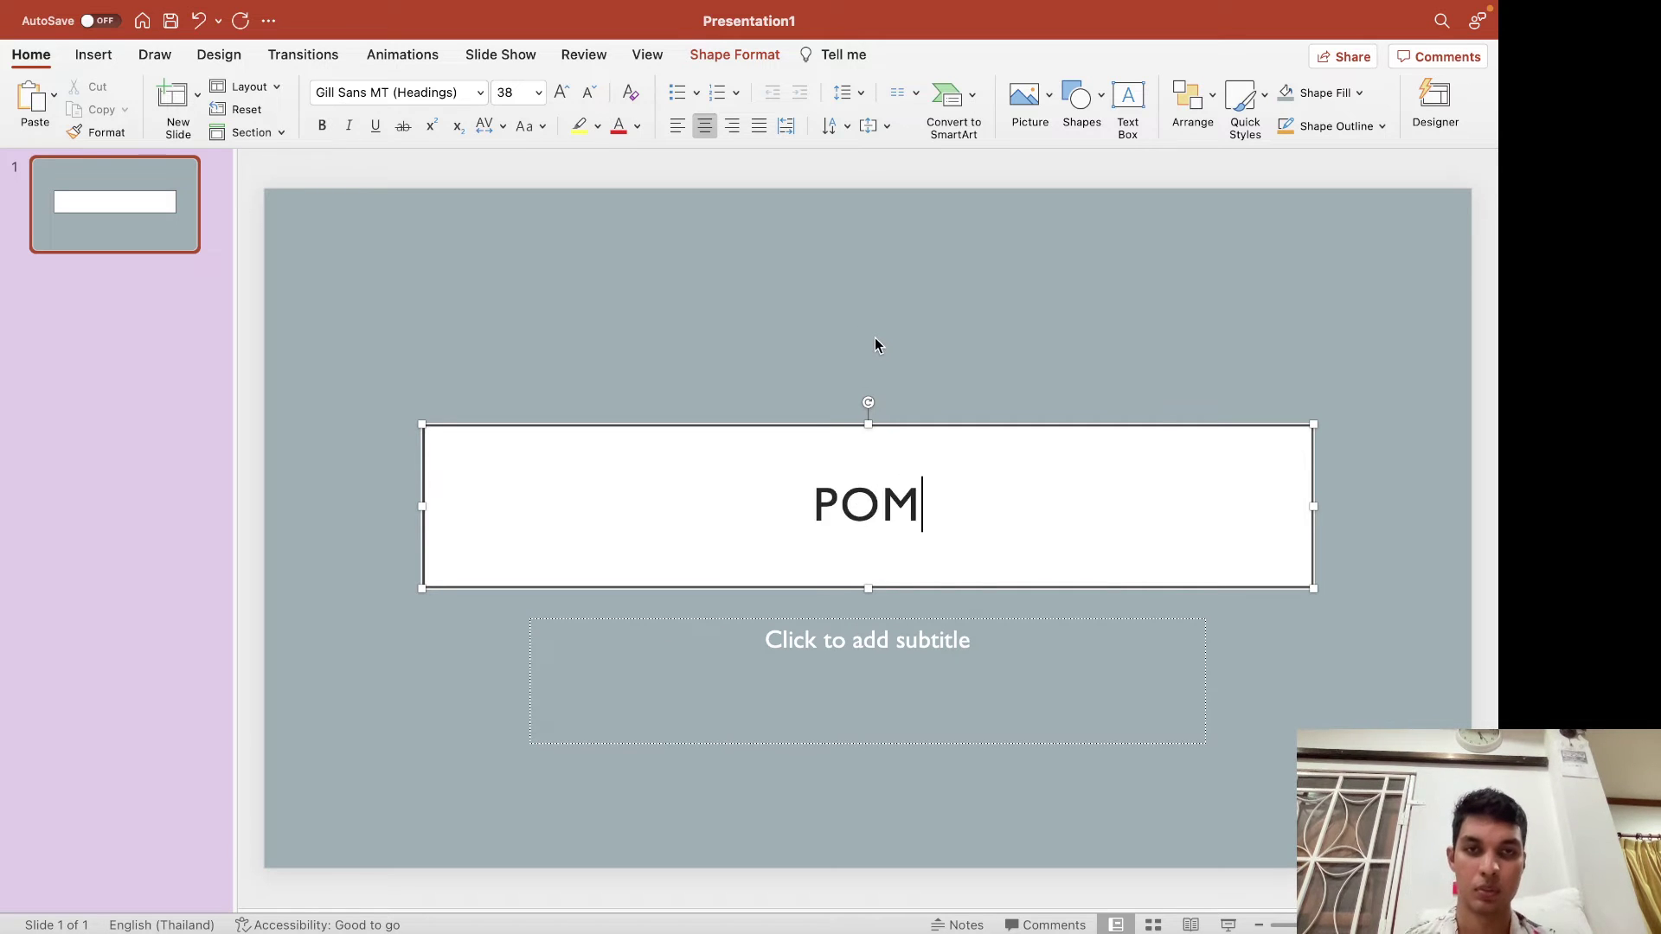
{"action": "key", "text": "BackSpace"}
{"action": "key", "text": "BackSpace"}
{"action": "type", "text": "O"}
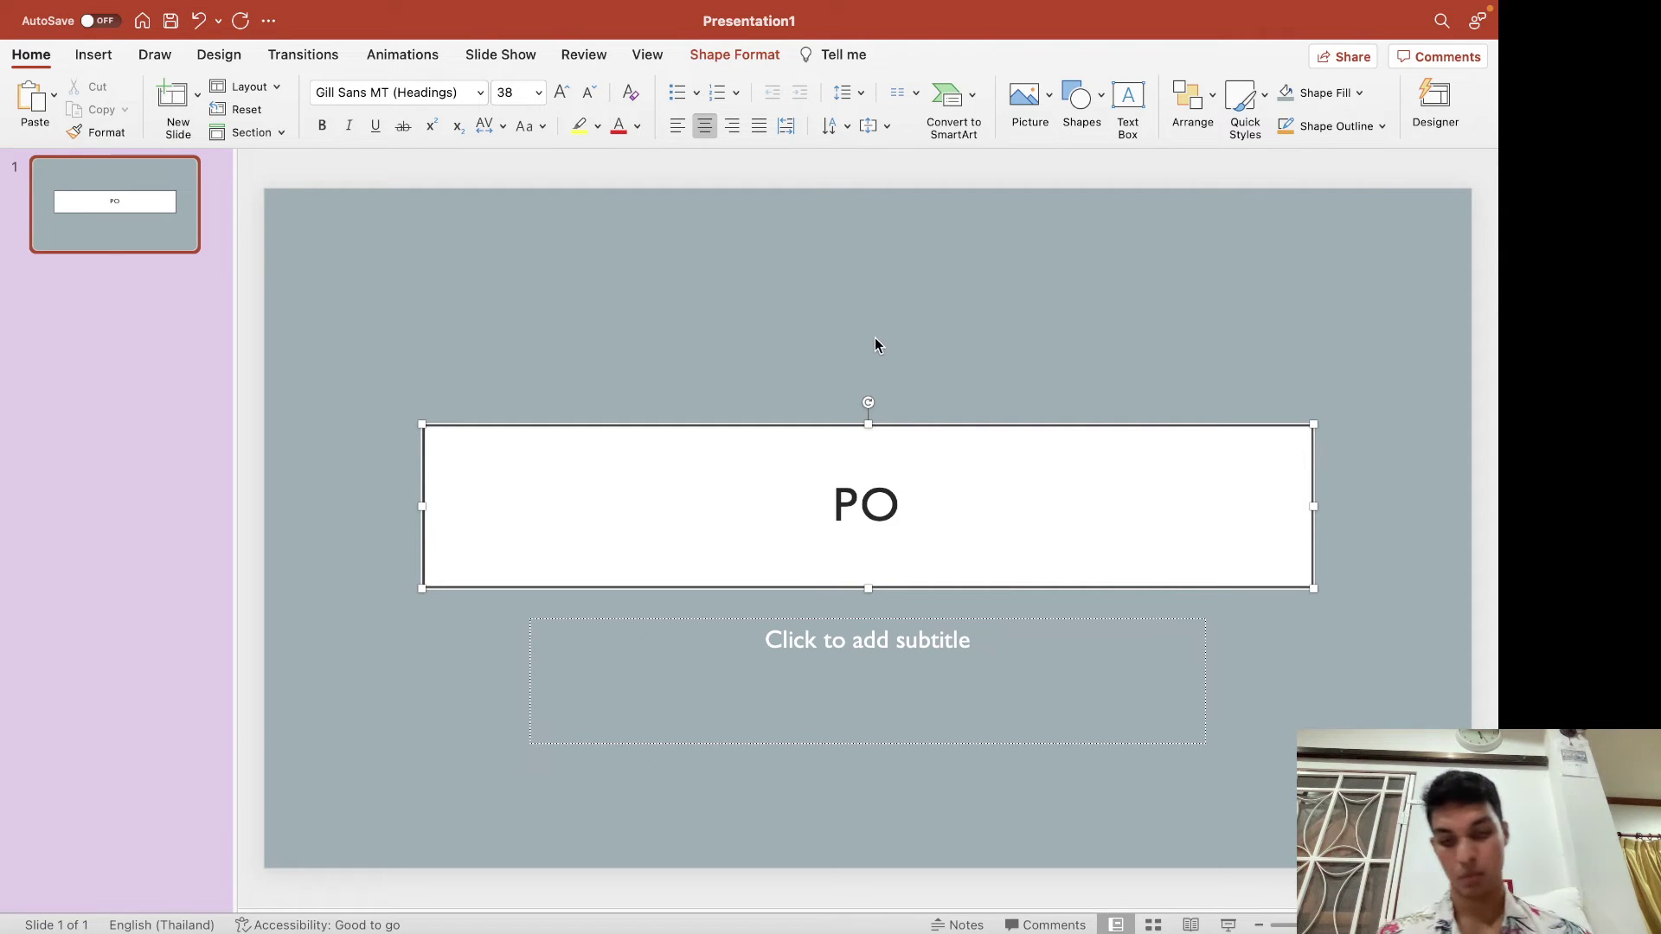
{"action": "type", "text": "MODO"}
Switch to Firefox and check how the Pomofocus name is spelled in the site's address.
{"action": "key", "text": "super+Tab"}
{"action": "key", "text": "super+Tab"}
{"action": "key", "text": "super+Tab"}
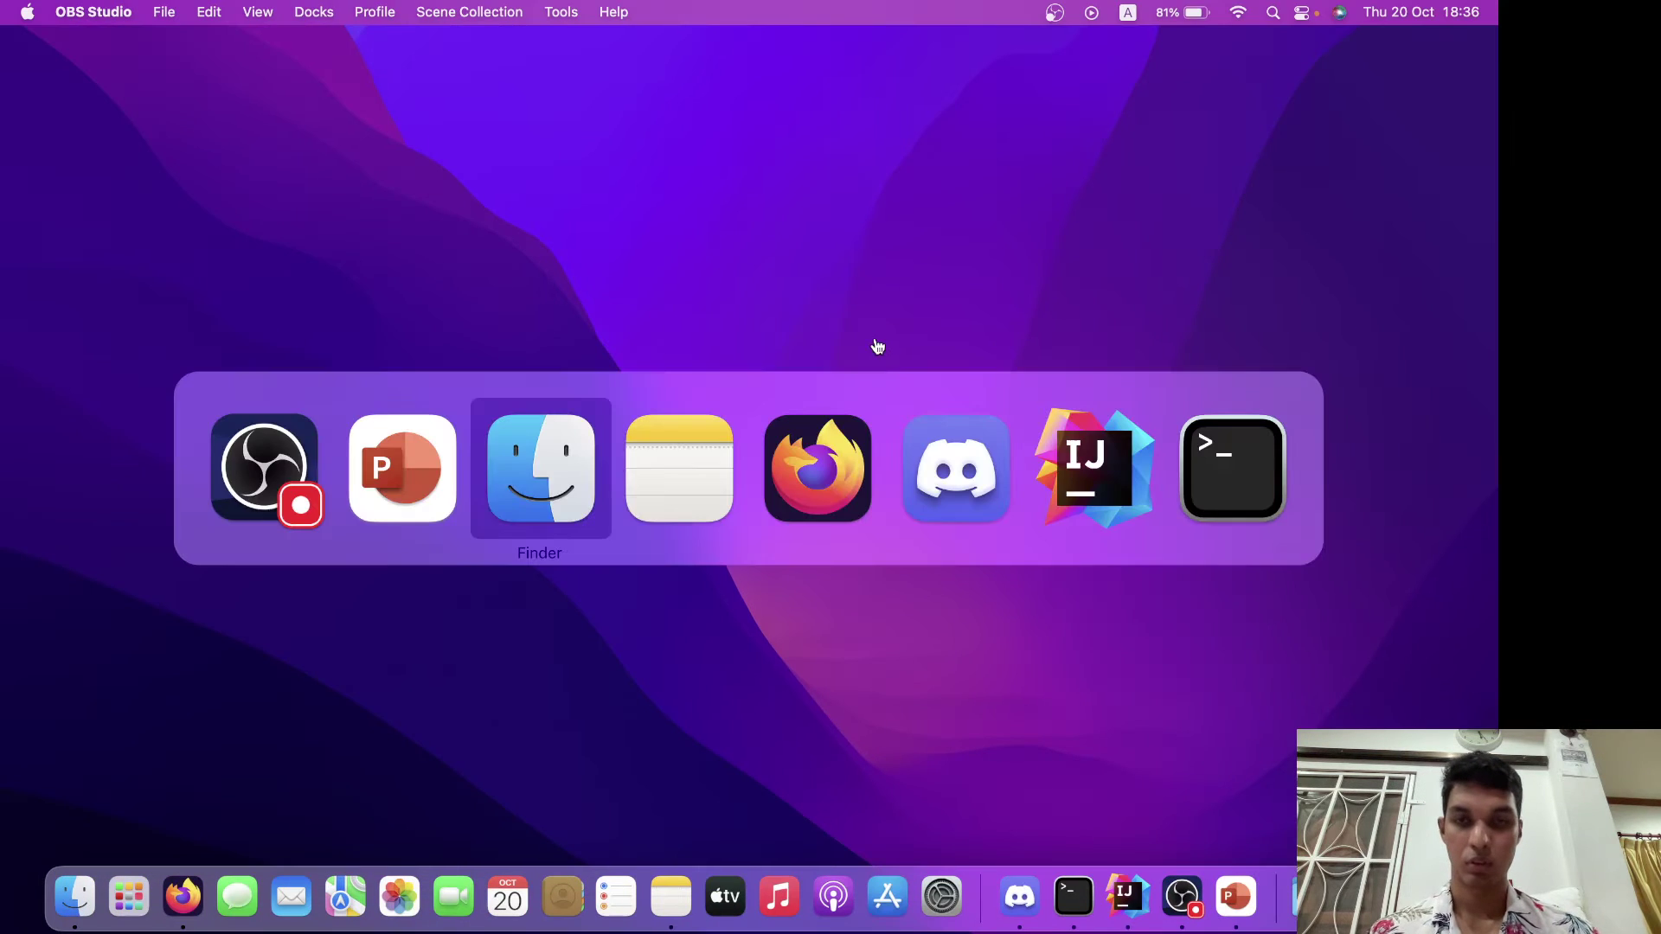
{"action": "key", "text": "super+Tab"}
{"action": "key", "text": "super+Tab"}
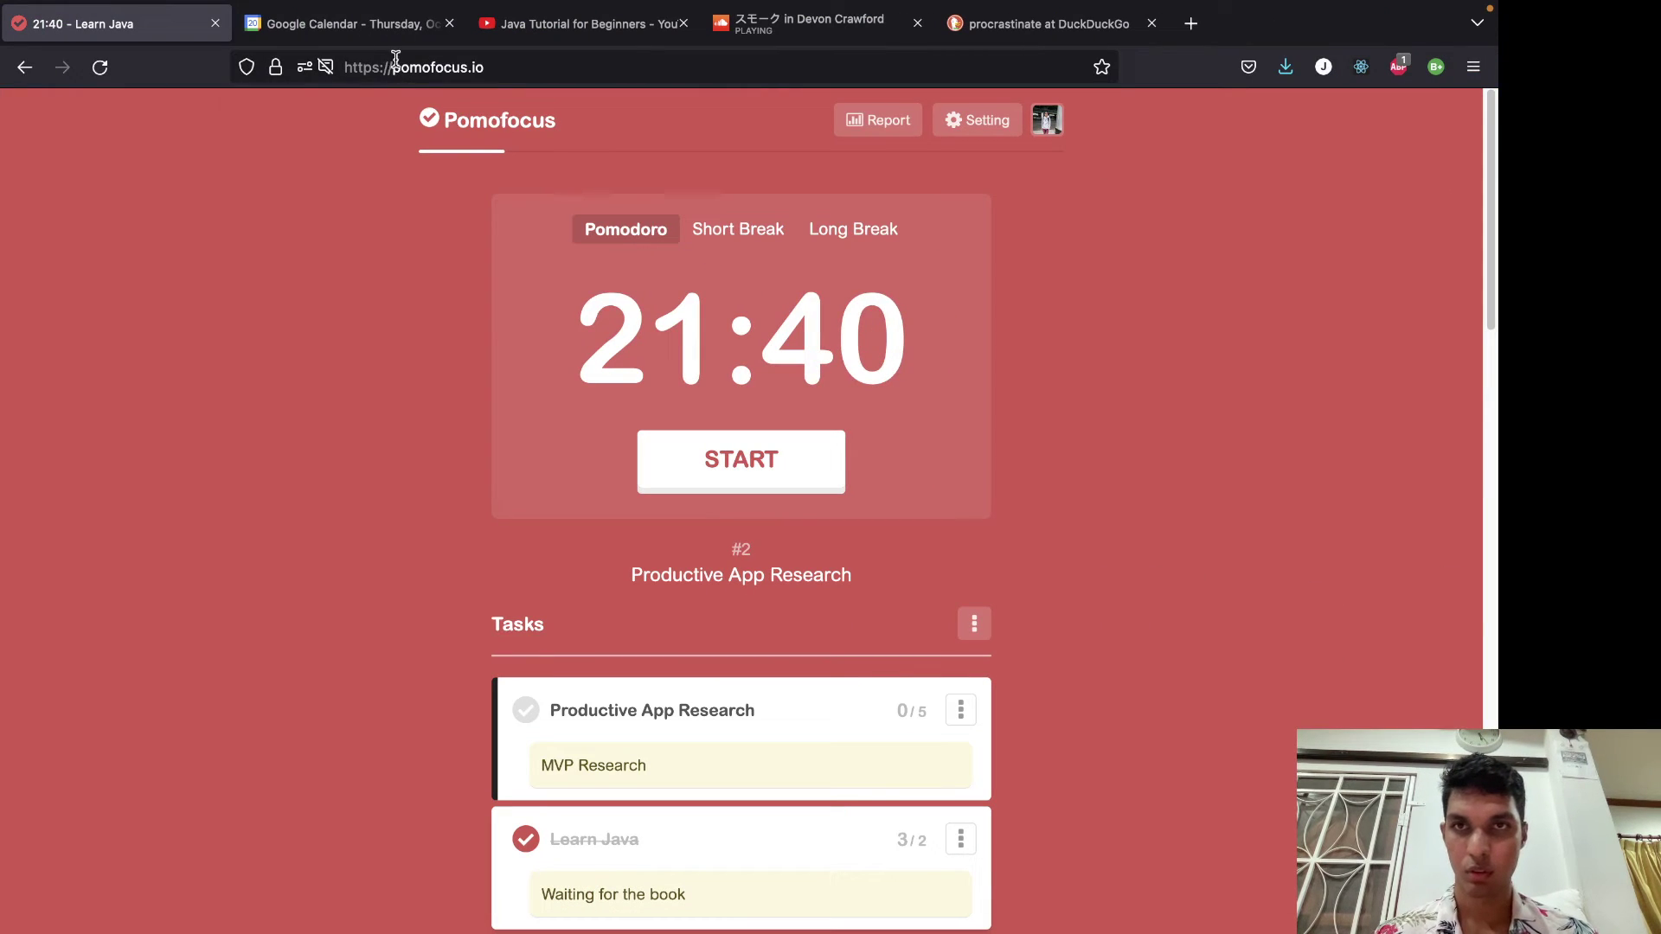
{"action": "left_click", "coordinate": [422, 67]}
{"action": "double_click", "coordinate": [448, 69]}
Return to PowerPoint and replace the slide title with "POMOFOCUS".
{"action": "key", "text": "super+Tab"}
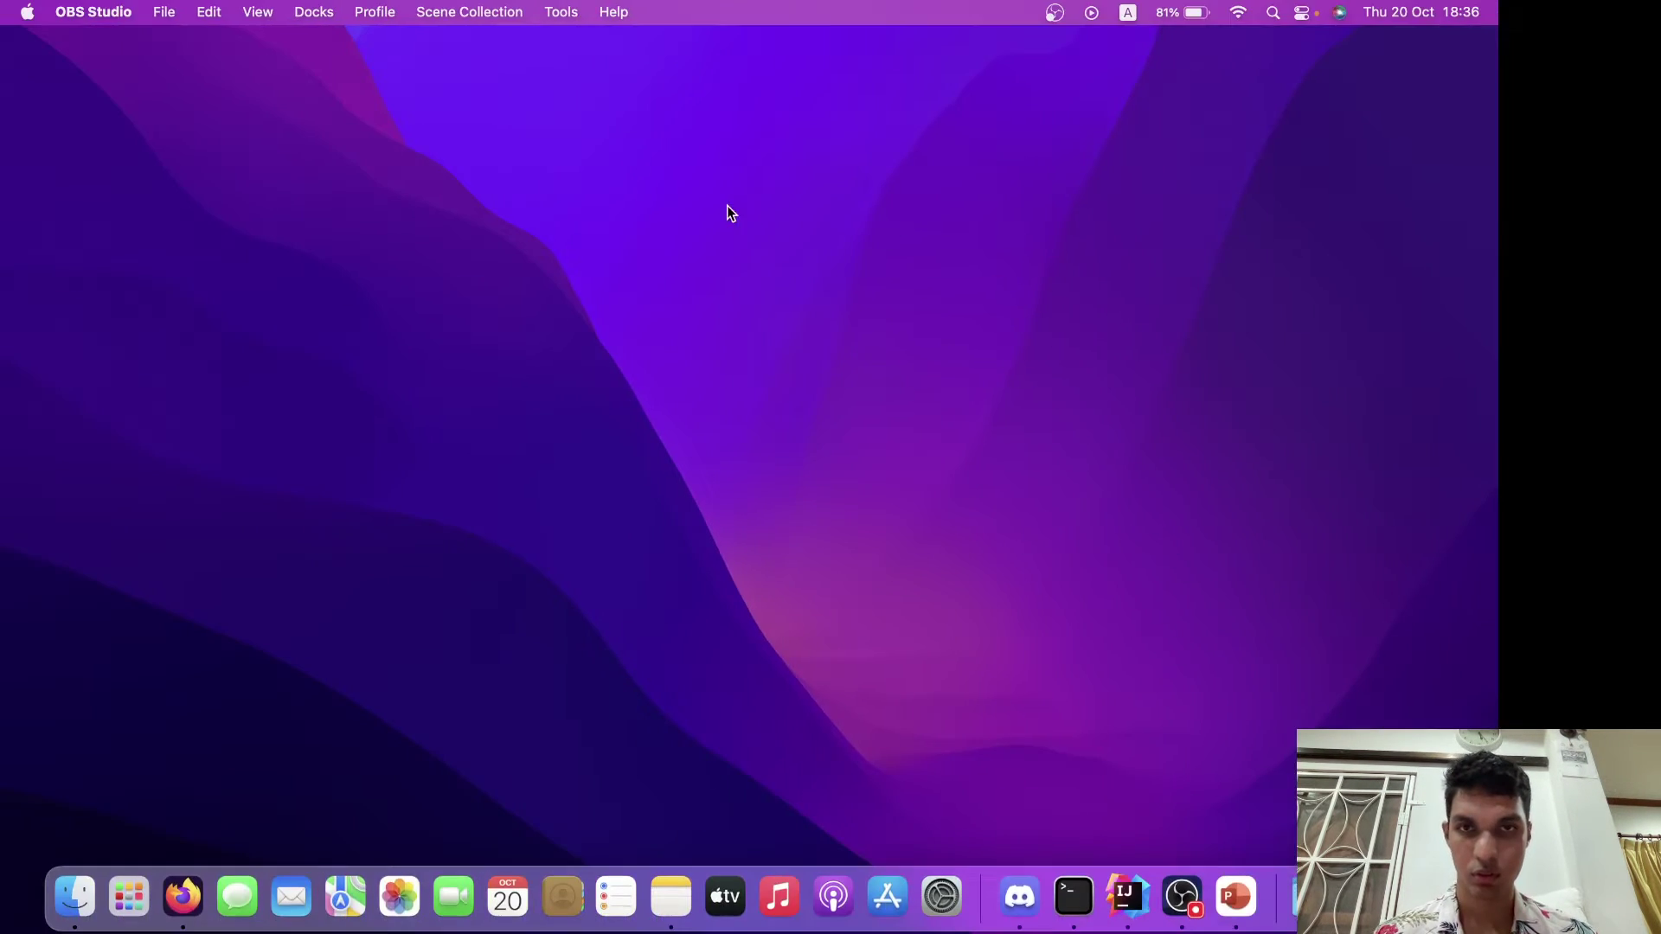
{"action": "key", "text": "super+Tab"}
{"action": "key", "text": "super+Tab"}
{"action": "left_click", "coordinate": [900, 506]}
{"action": "double_click", "coordinate": [899, 506]}
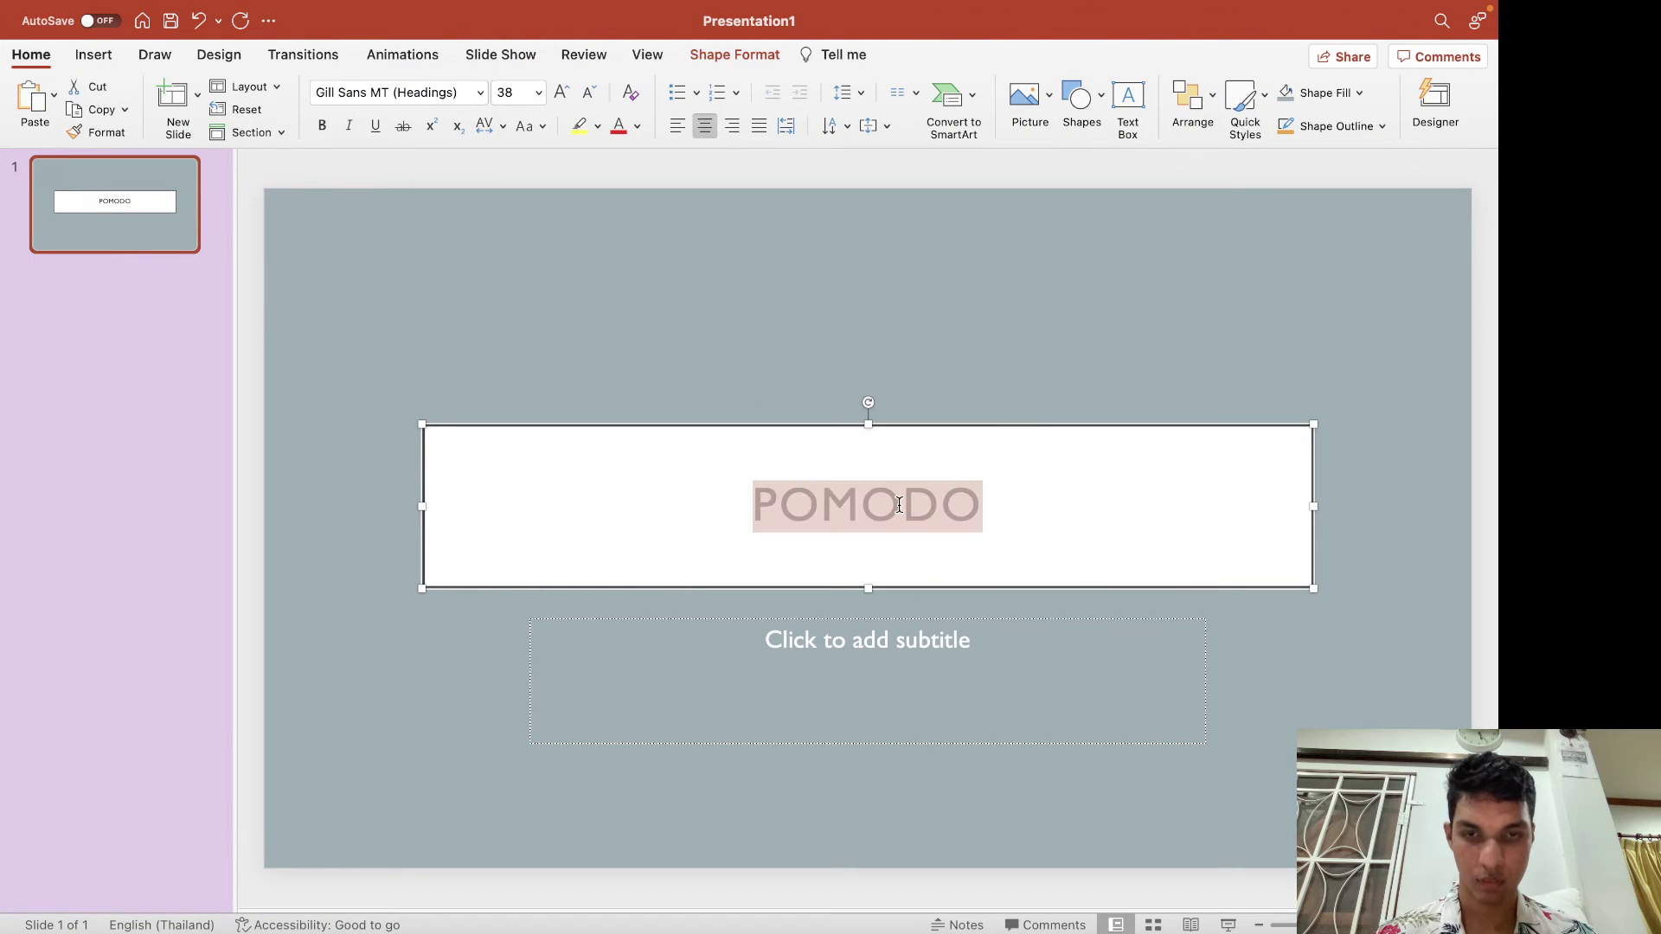
{"action": "type", "text": "POMOFOCUS"}
{"action": "key", "text": "super+Return"}
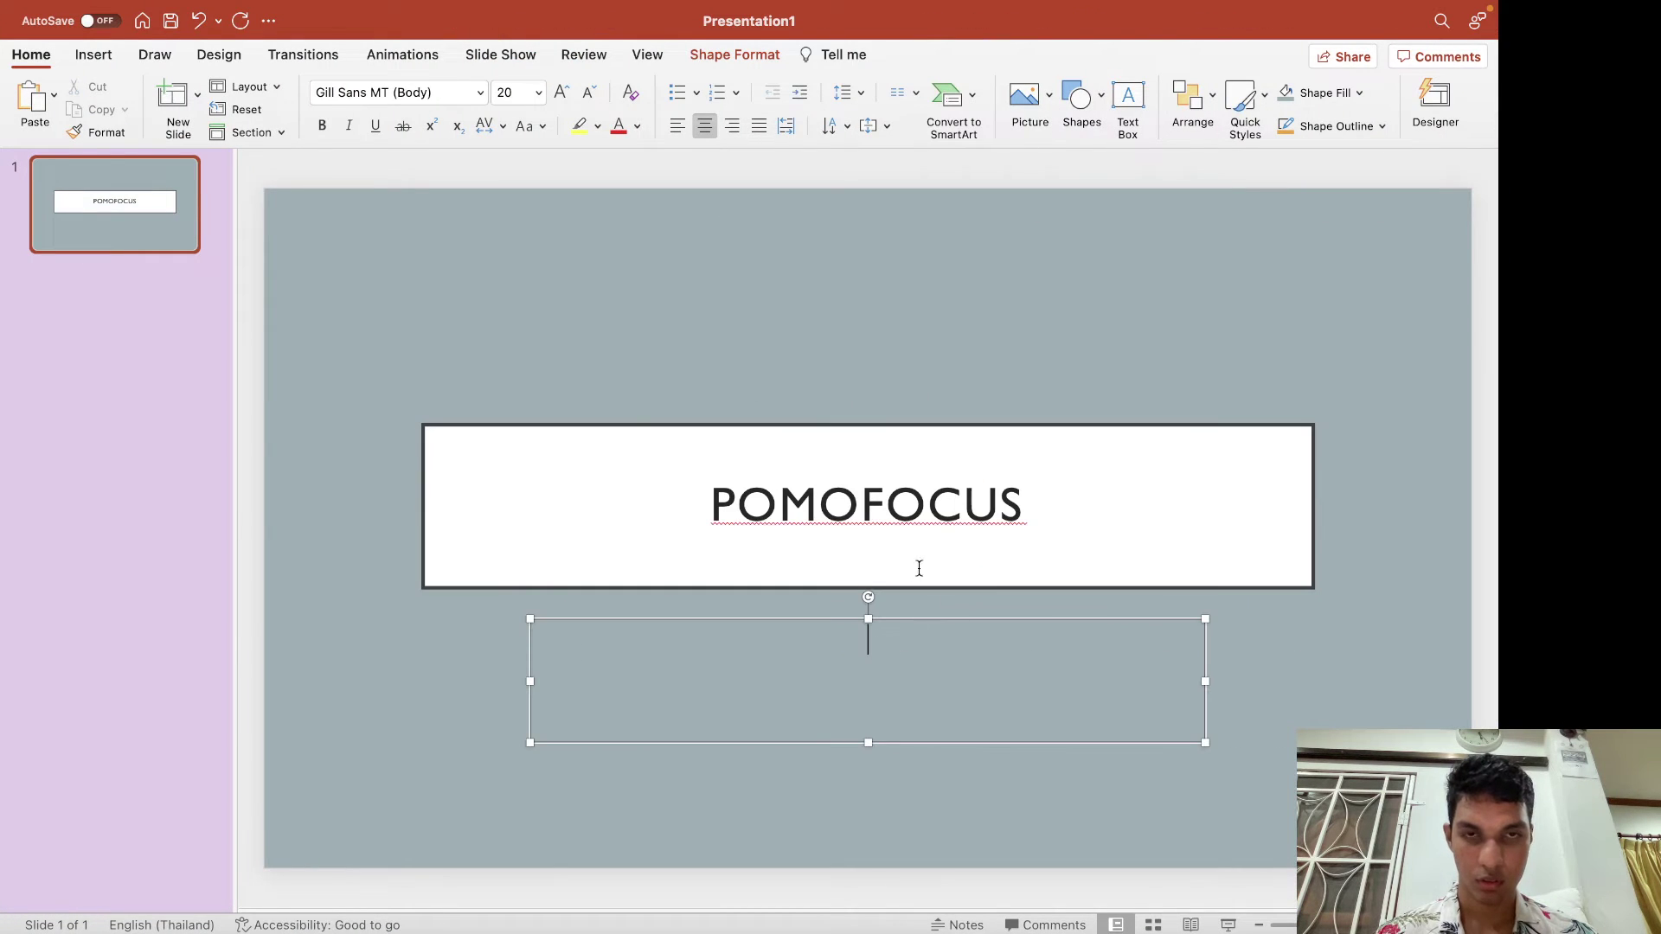
Extend the slide title to read "POMOFOCUS RESEARCH" and deselect it.
{"action": "left_click", "coordinate": [770, 320]}
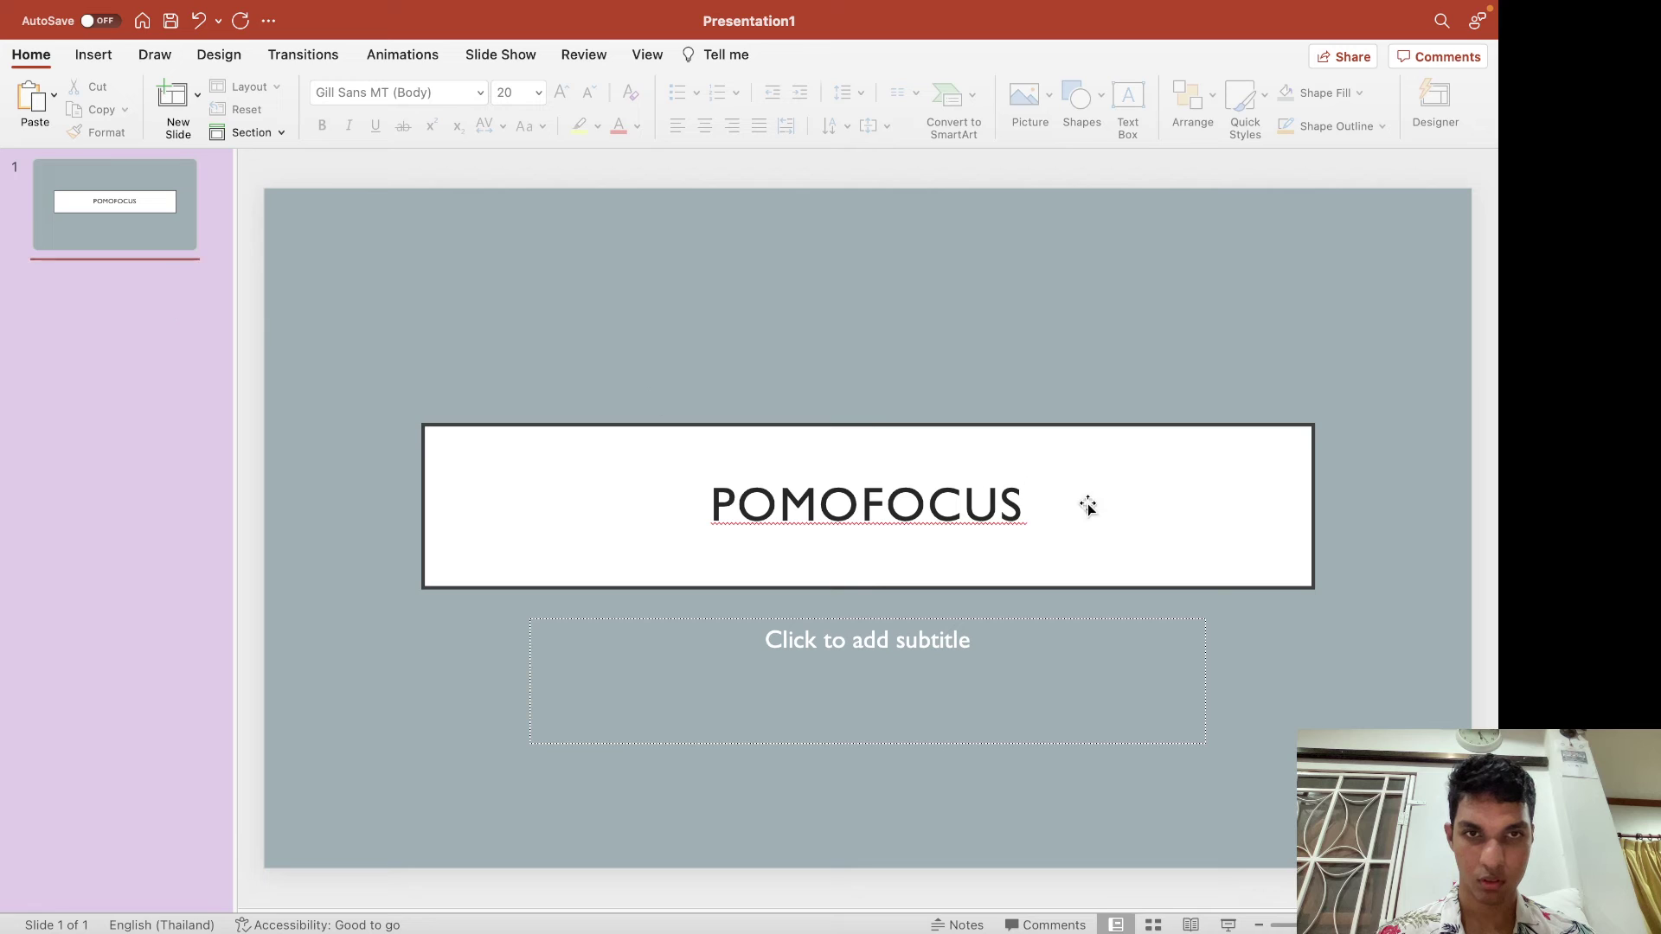
{"action": "left_click", "coordinate": [1055, 510]}
{"action": "type", "text": "RESEA"}
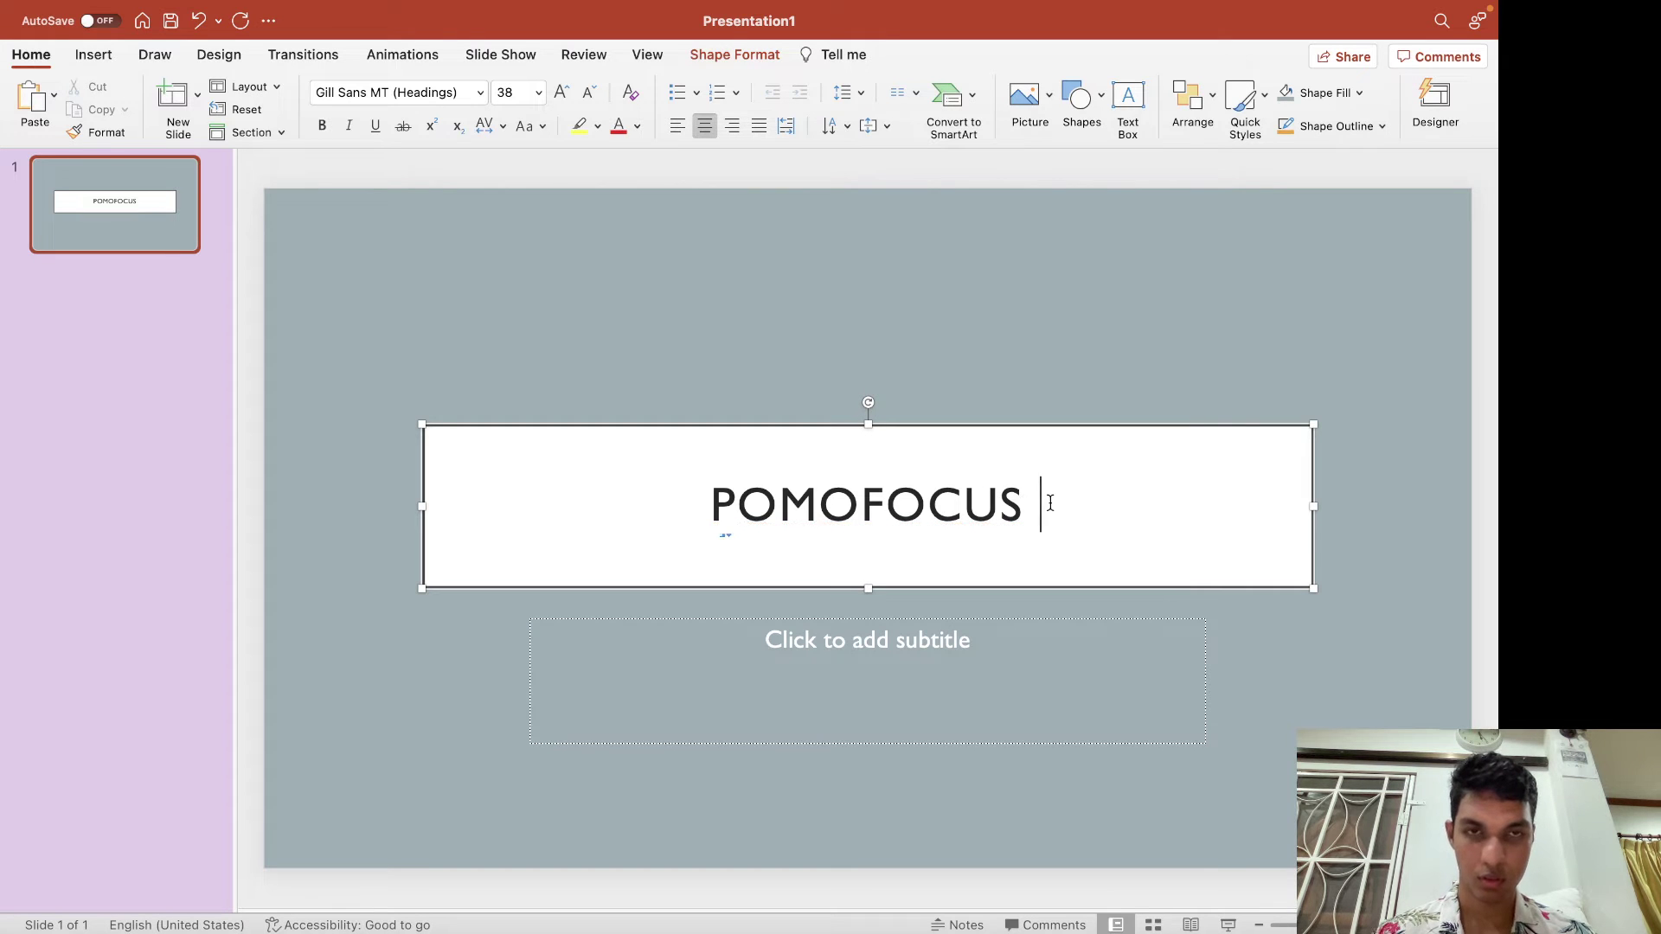
{"action": "type", "text": "RCH"}
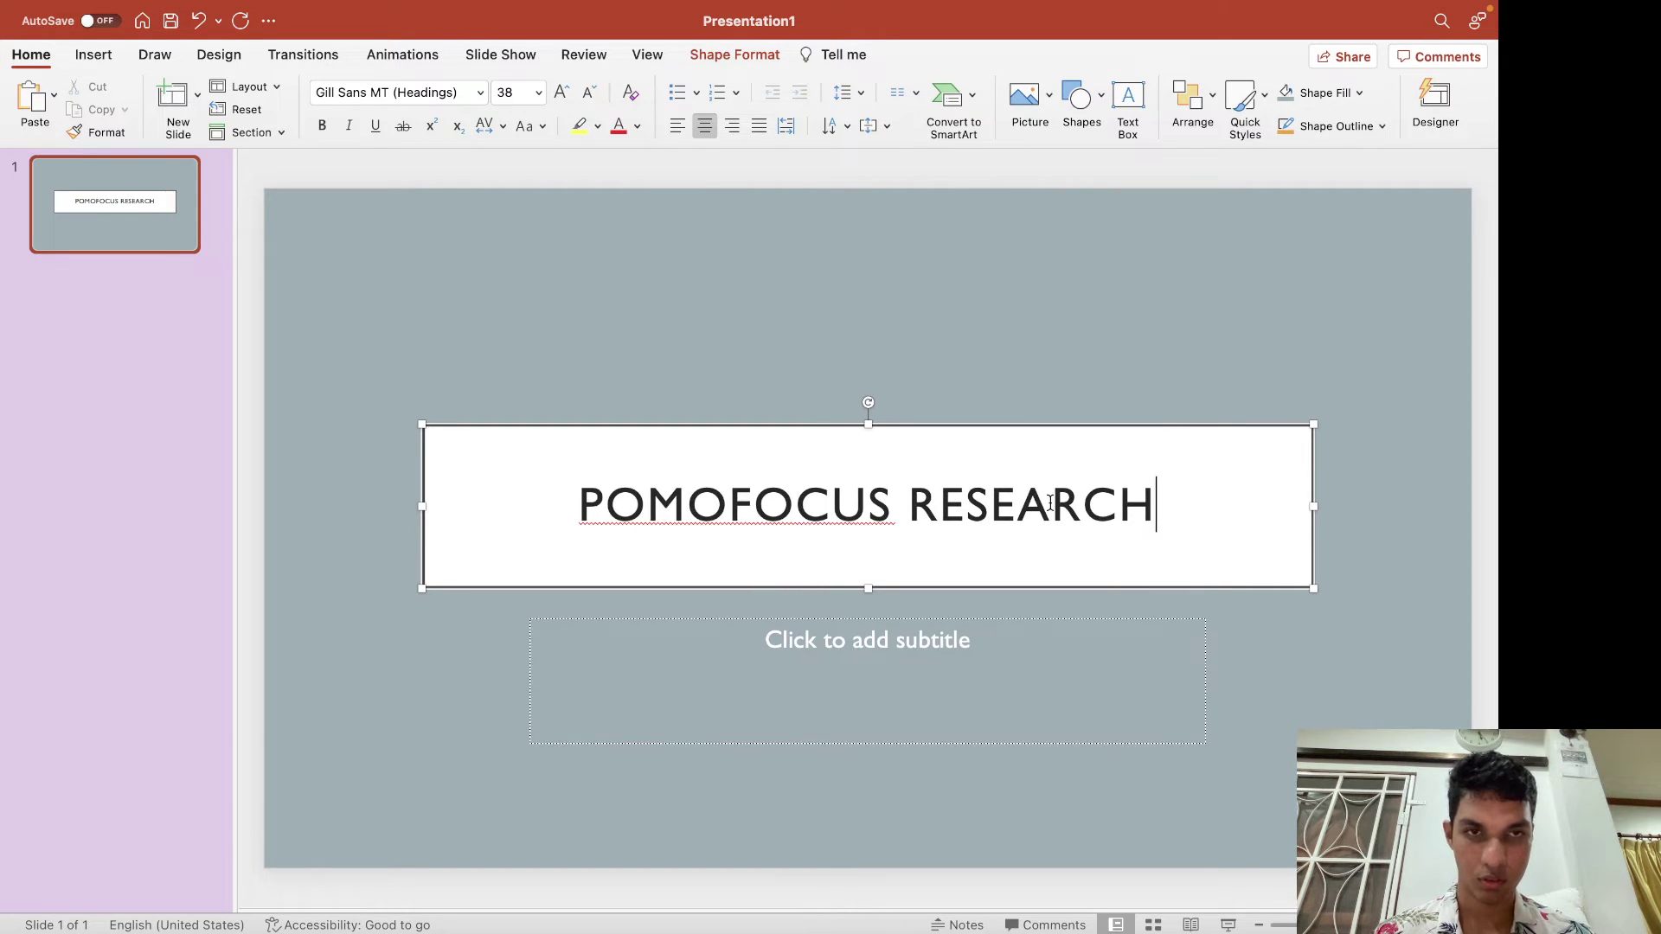
{"action": "left_click", "coordinate": [1149, 336]}
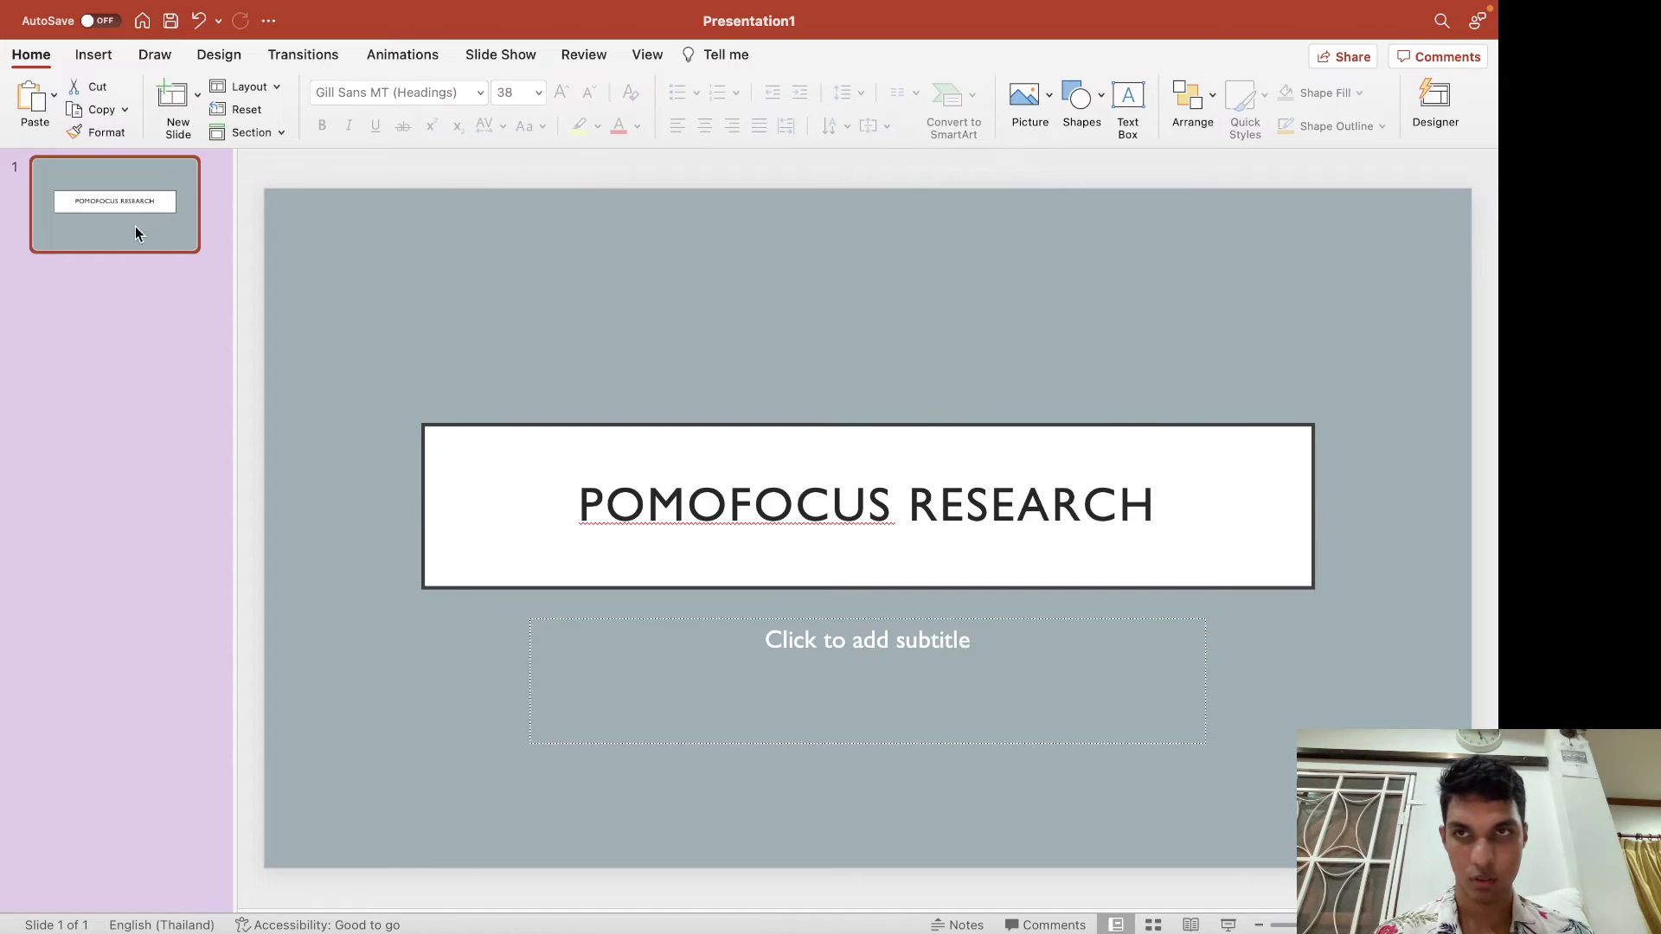
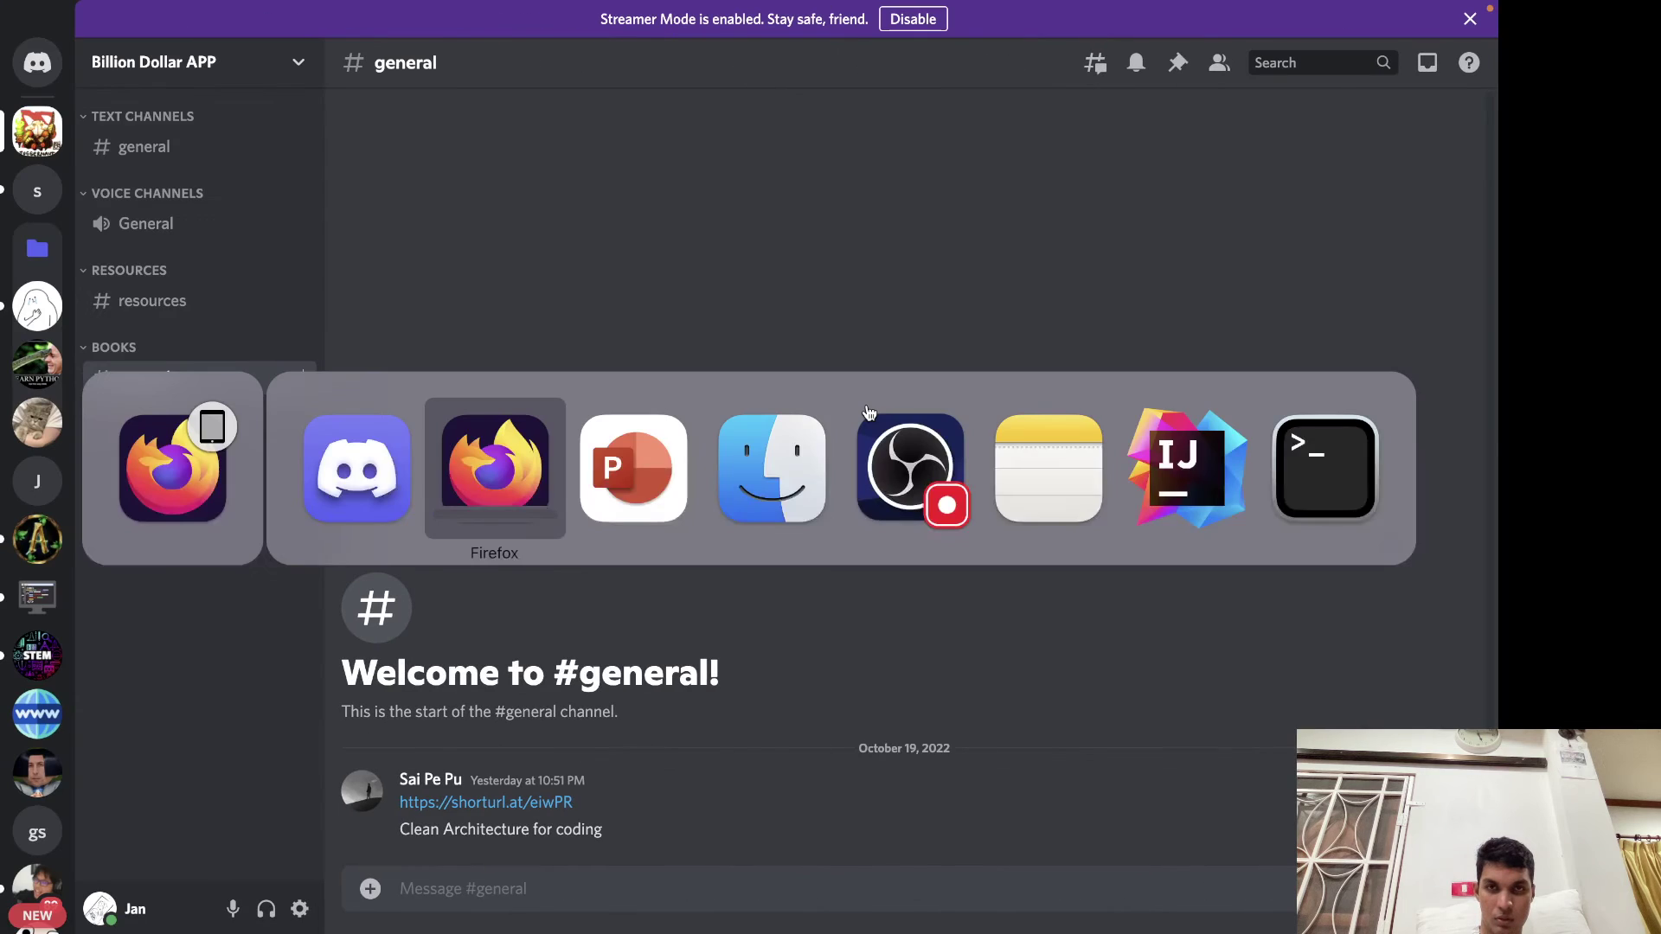
Switch from Discord to OBS Studio and minimize its window.
{"action": "key", "text": "super+Tab"}
{"action": "key", "text": "Tab"}
{"action": "key", "text": "Tab"}
{"action": "key", "text": "Tab"}
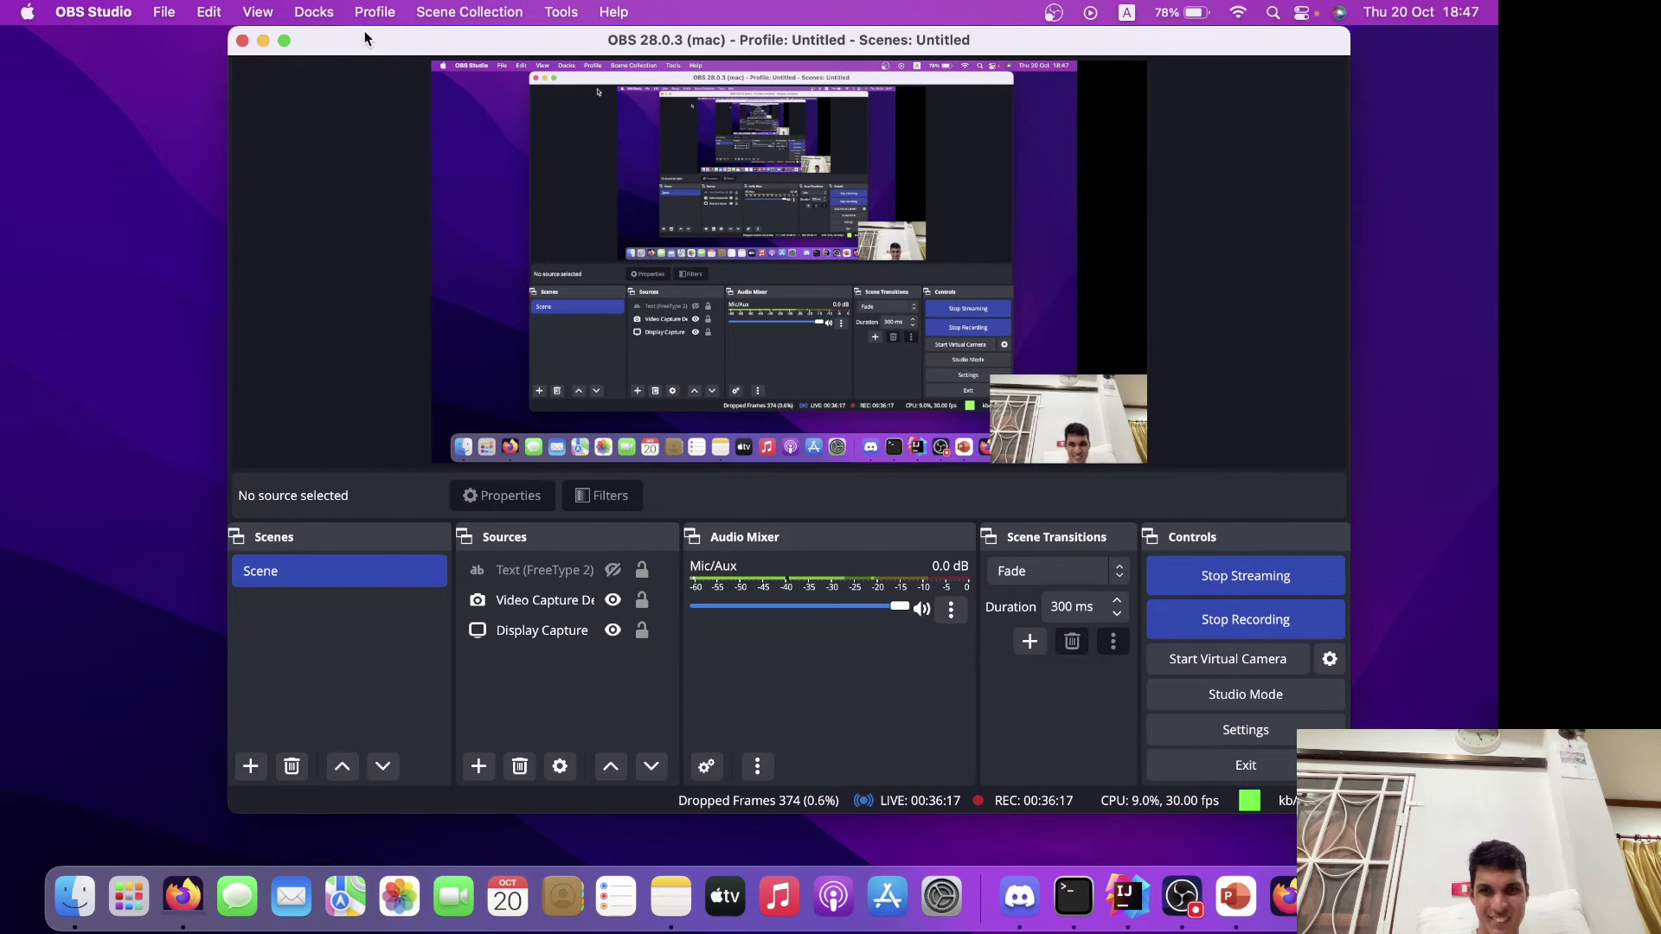
{"action": "mouse_move", "coordinate": [288, 44]}
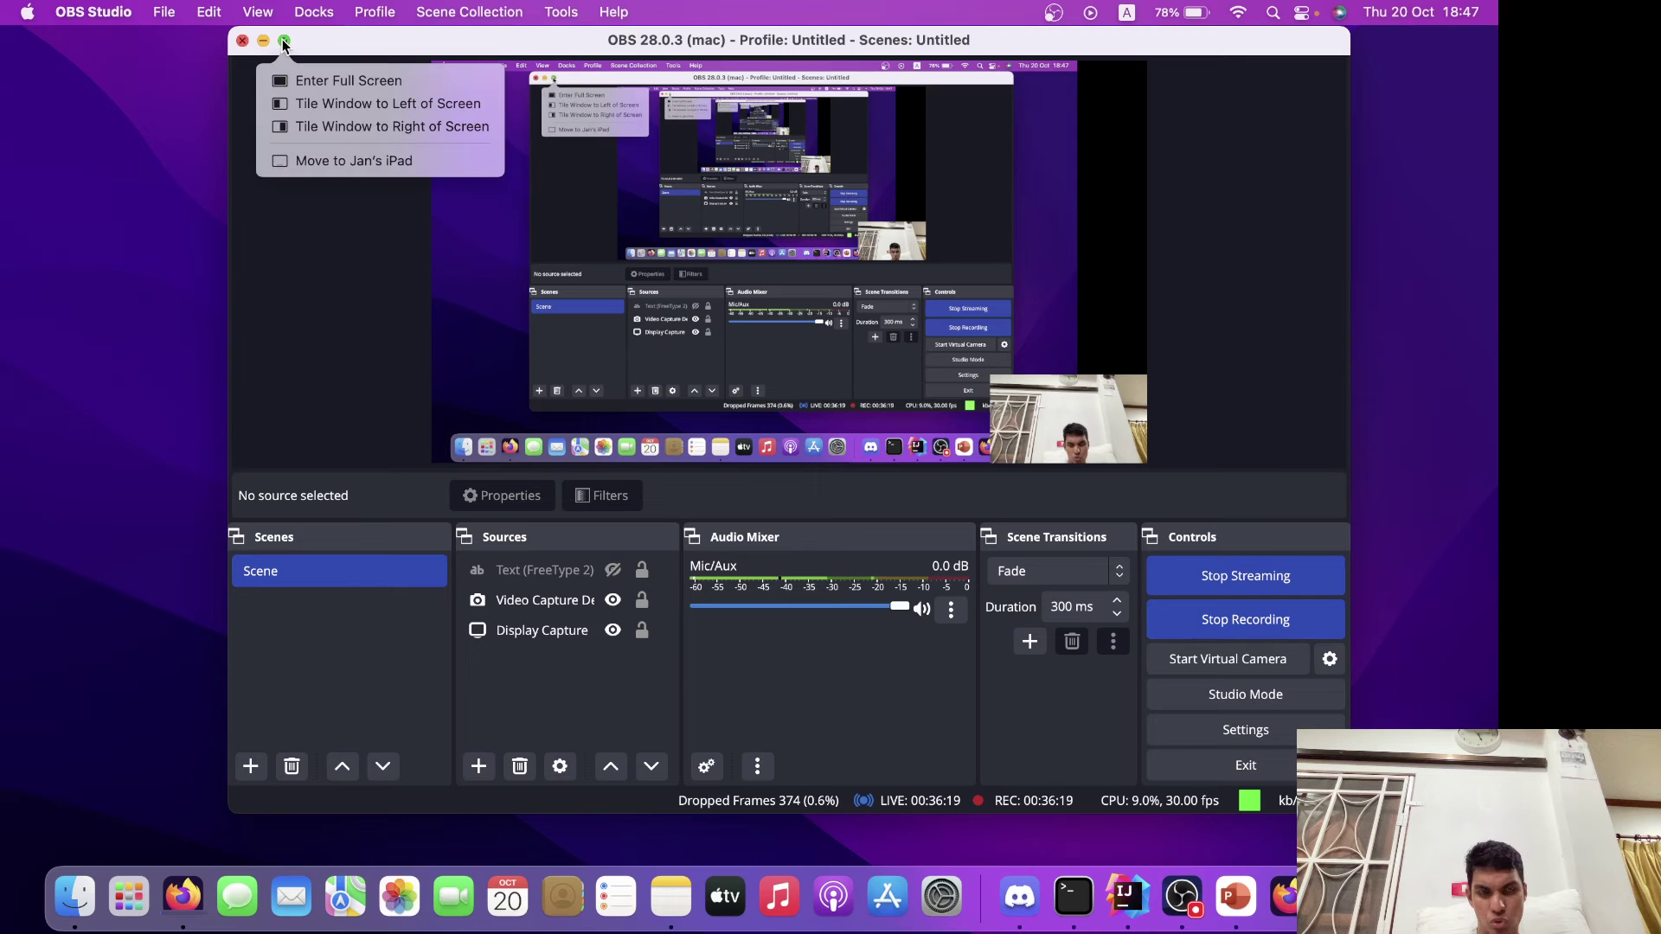
{"action": "left_click", "coordinate": [263, 41]}
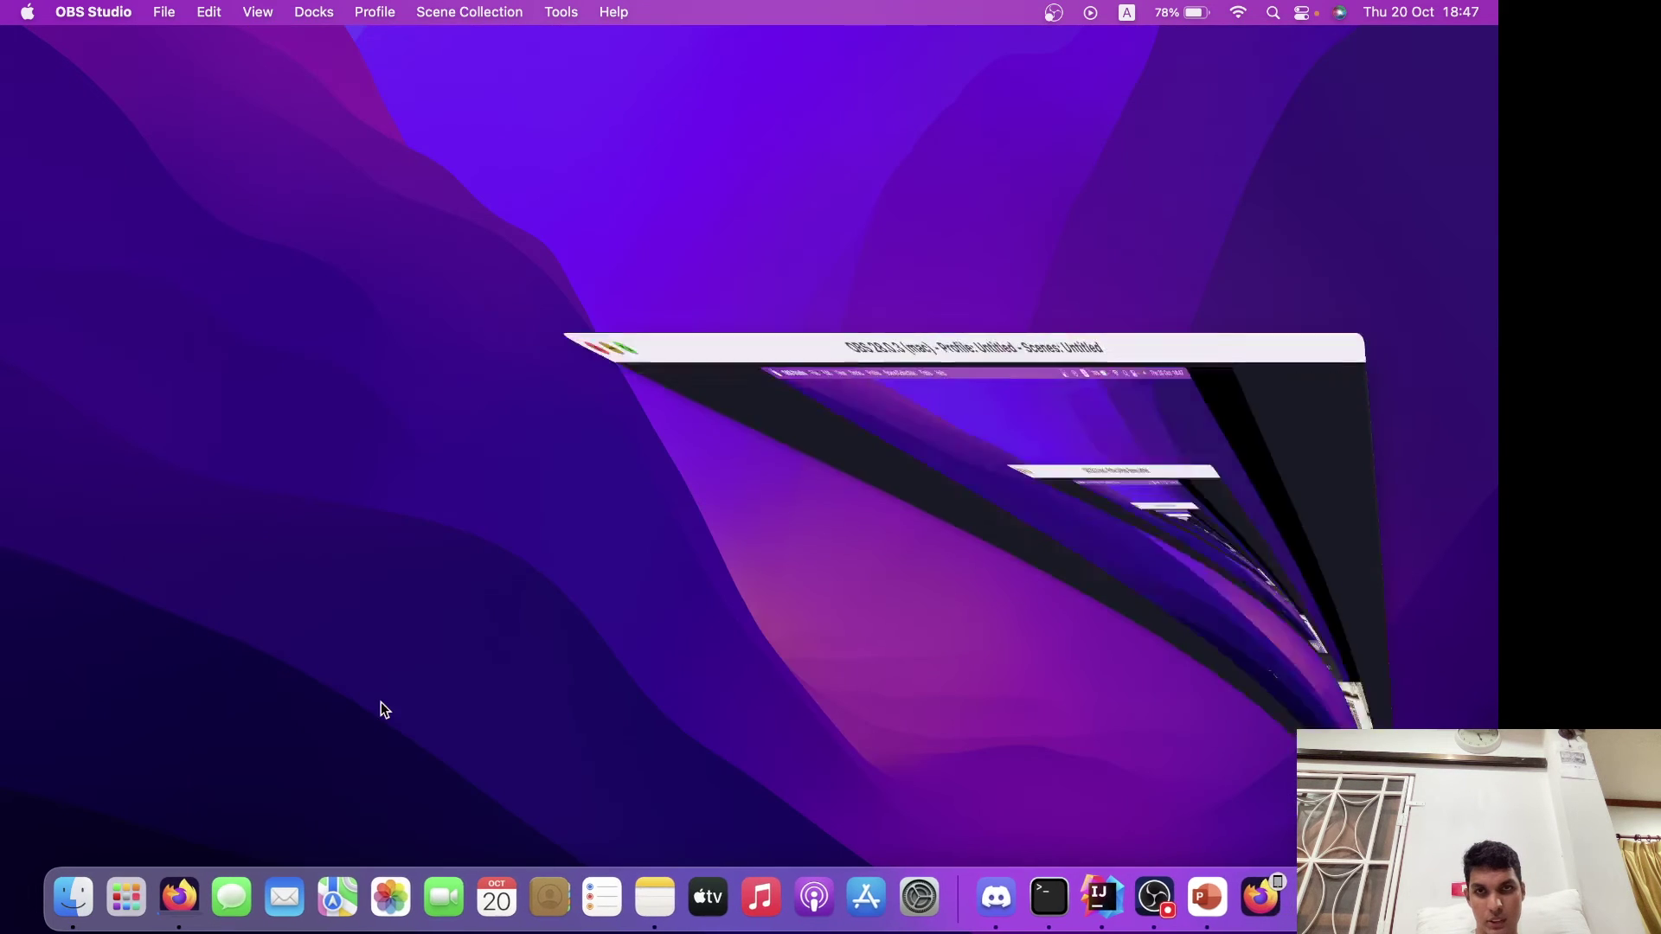
Check the download progress in Firefox, hide the browser and return to the Discord general channel.
{"action": "left_click", "coordinate": [176, 874]}
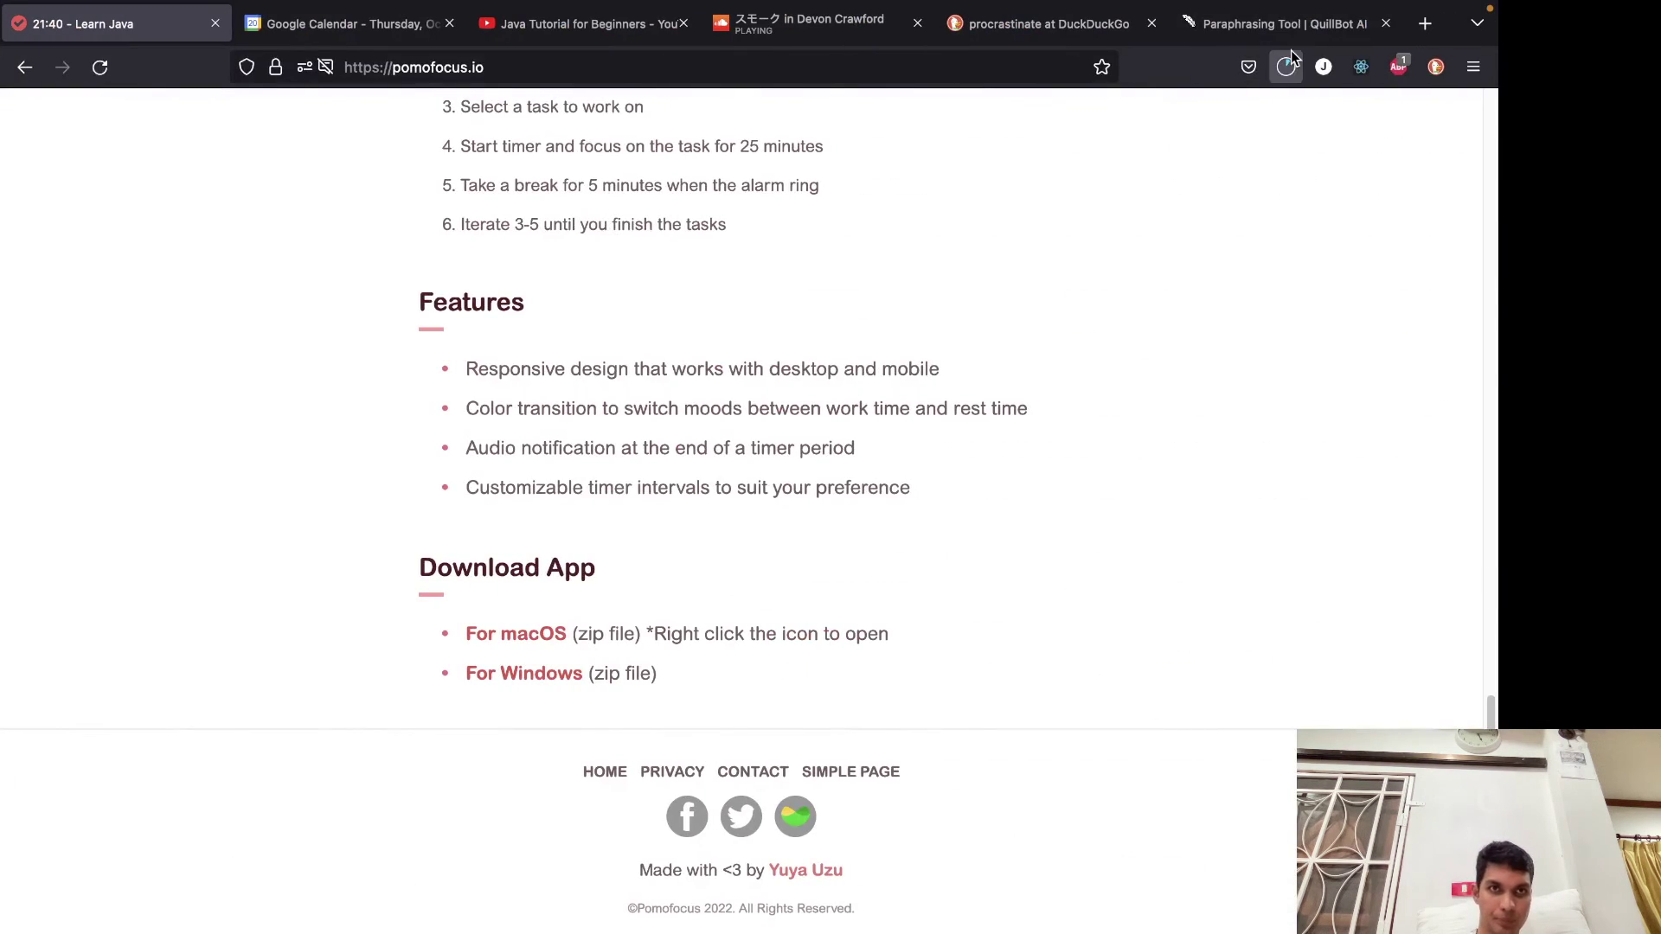
{"action": "left_click", "coordinate": [1287, 65]}
{"action": "left_click", "coordinate": [1287, 66]}
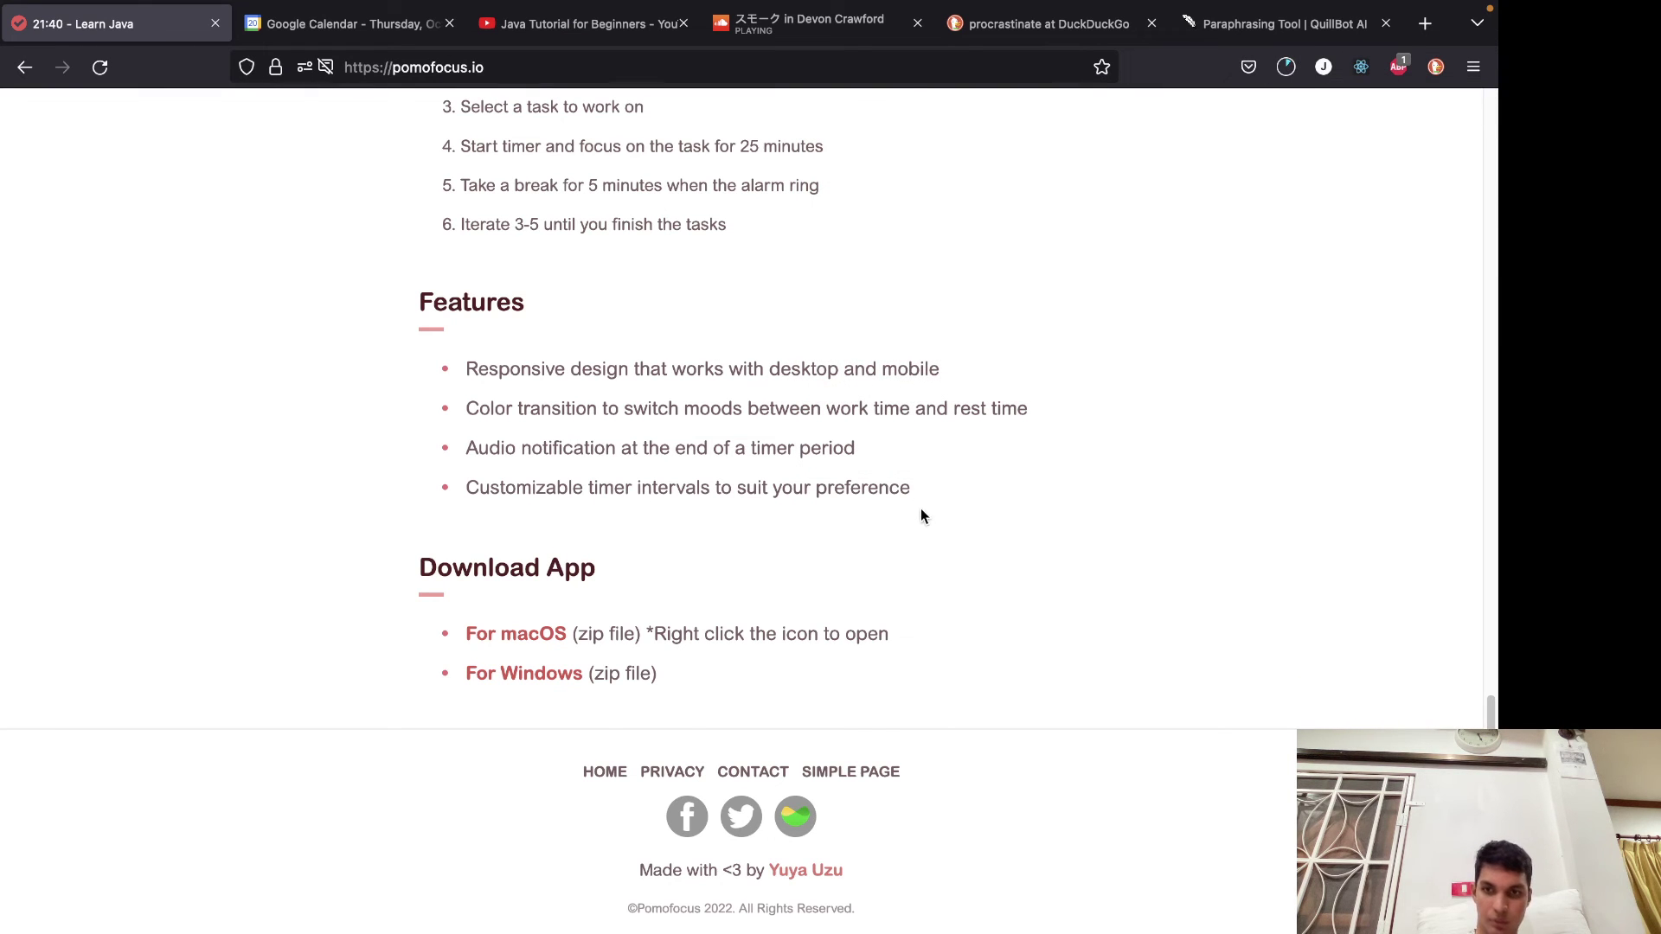
{"action": "key", "text": "super+h"}
{"action": "key", "text": "super+Tab"}
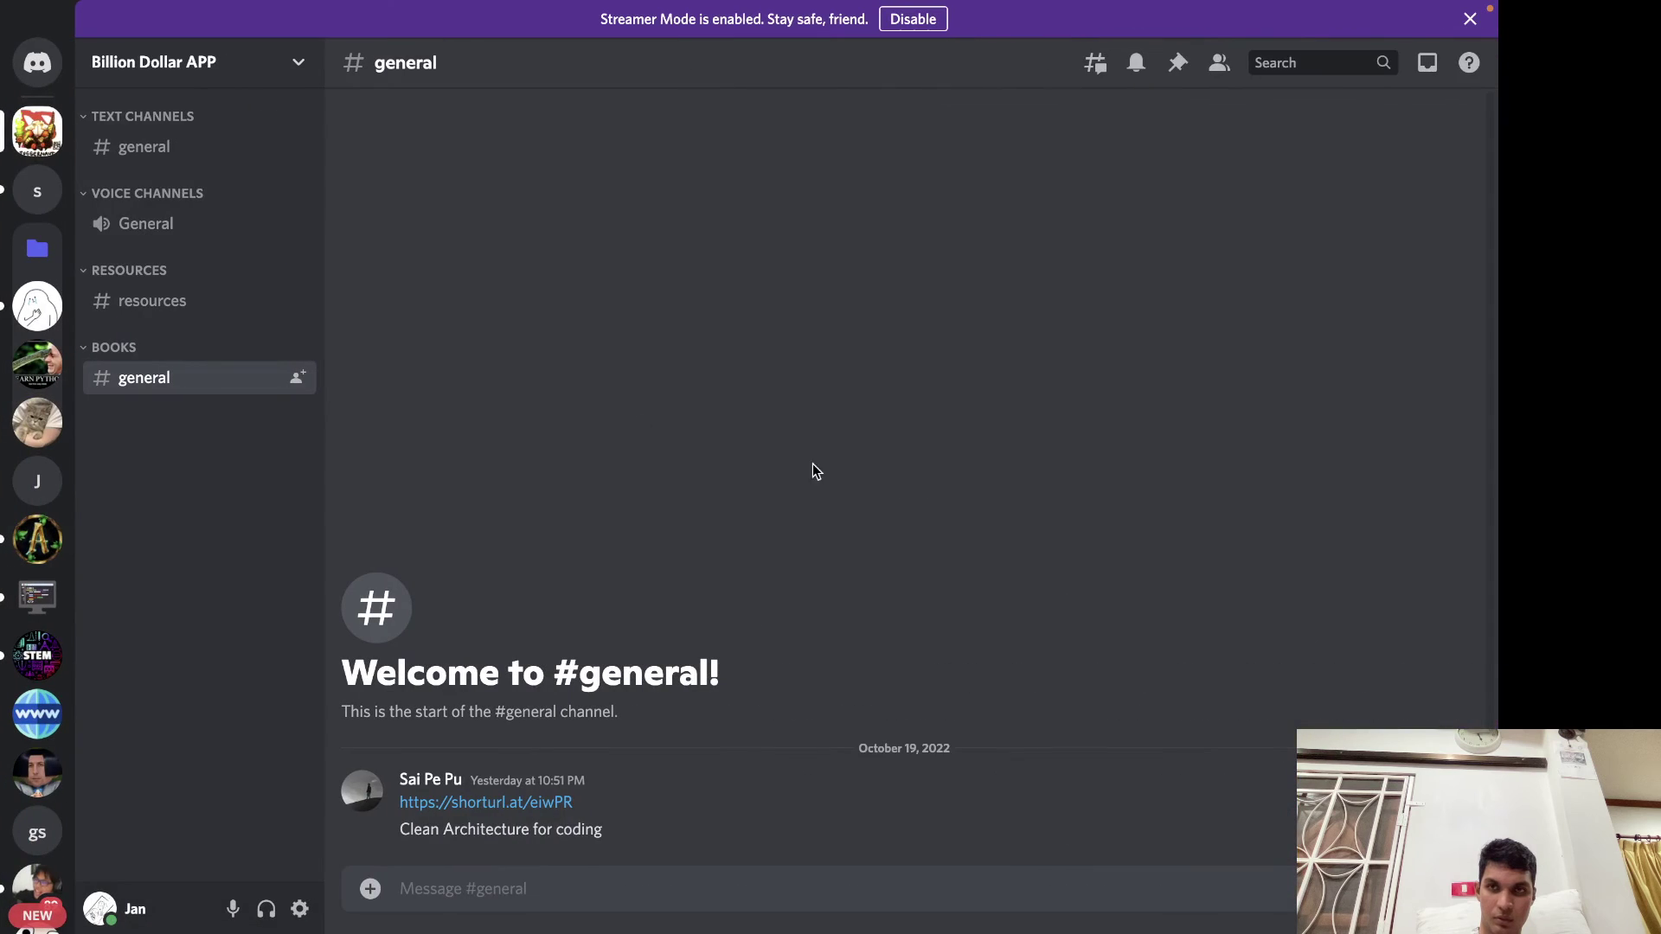
Post the streamer's Twitch channel link in the general channel of the แตกทังตี server and open the strager server.
{"action": "left_click", "coordinate": [37, 304]}
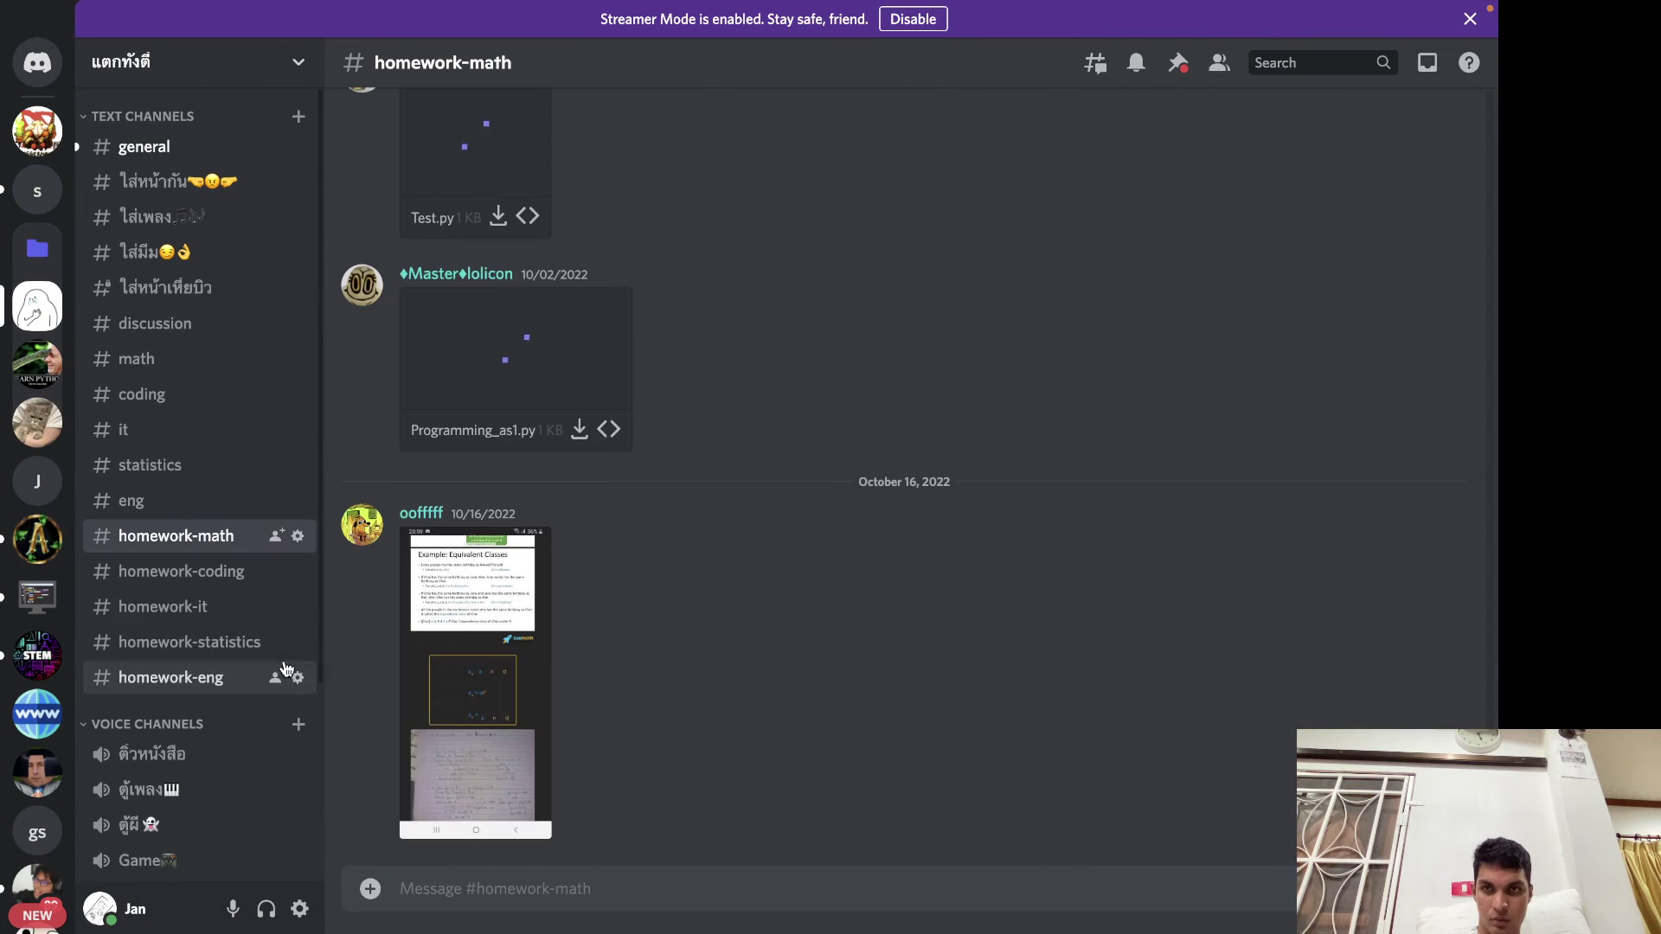
{"action": "left_click", "coordinate": [210, 151]}
{"action": "type", "text": "http"}
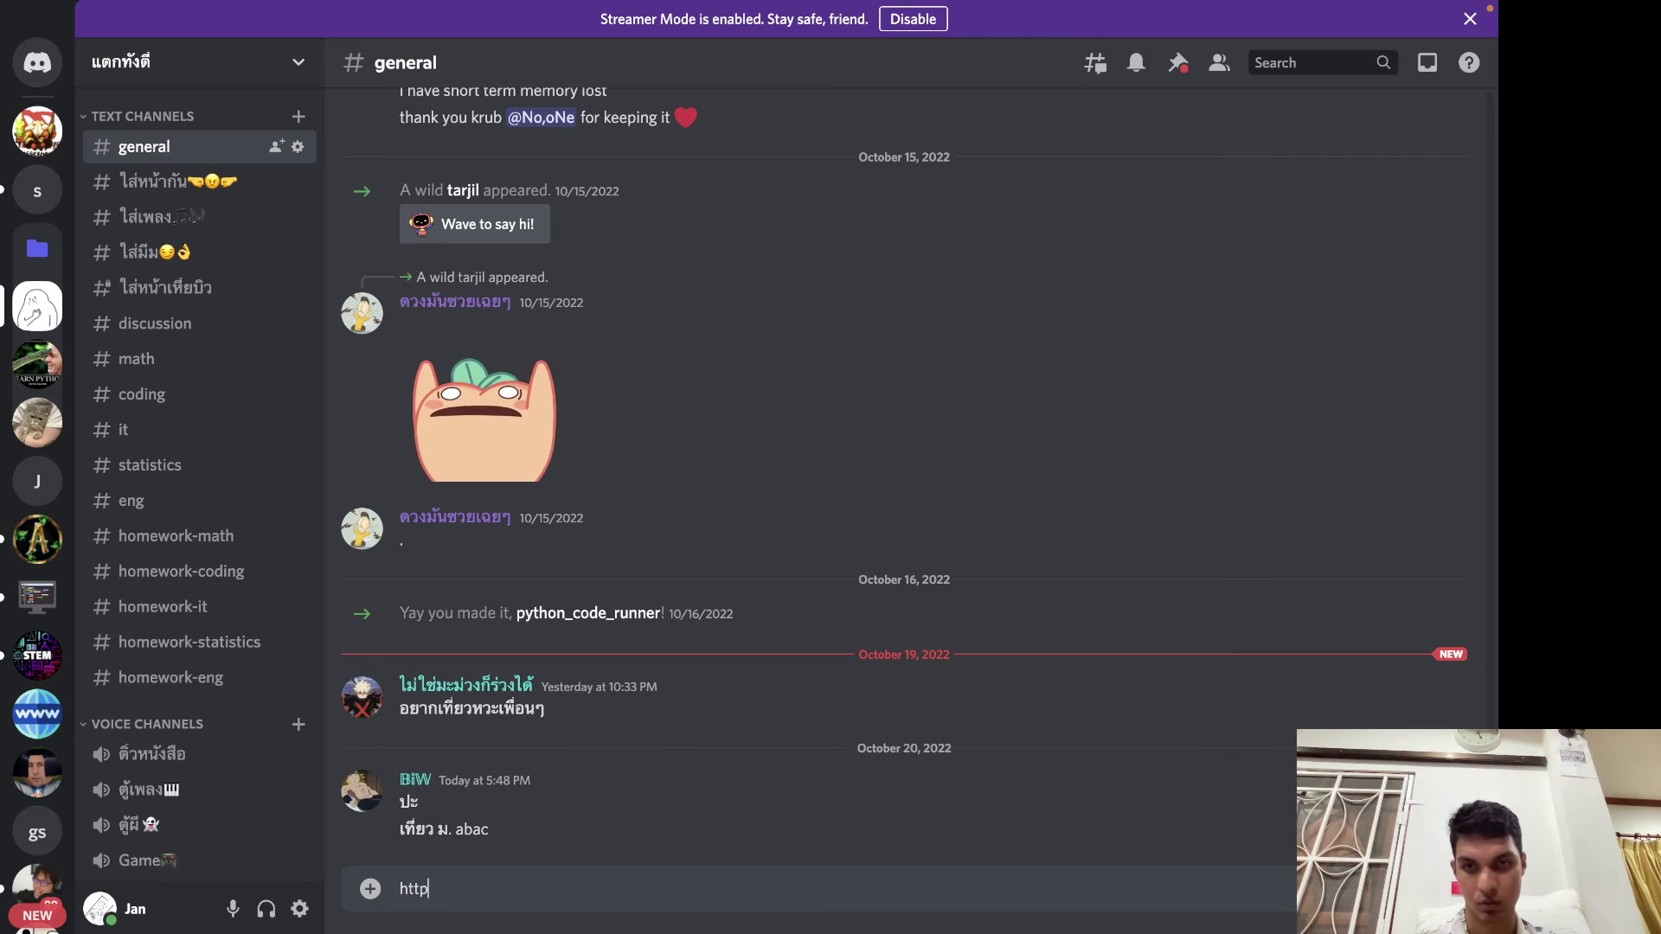
{"action": "type", "text": "s://tw"}
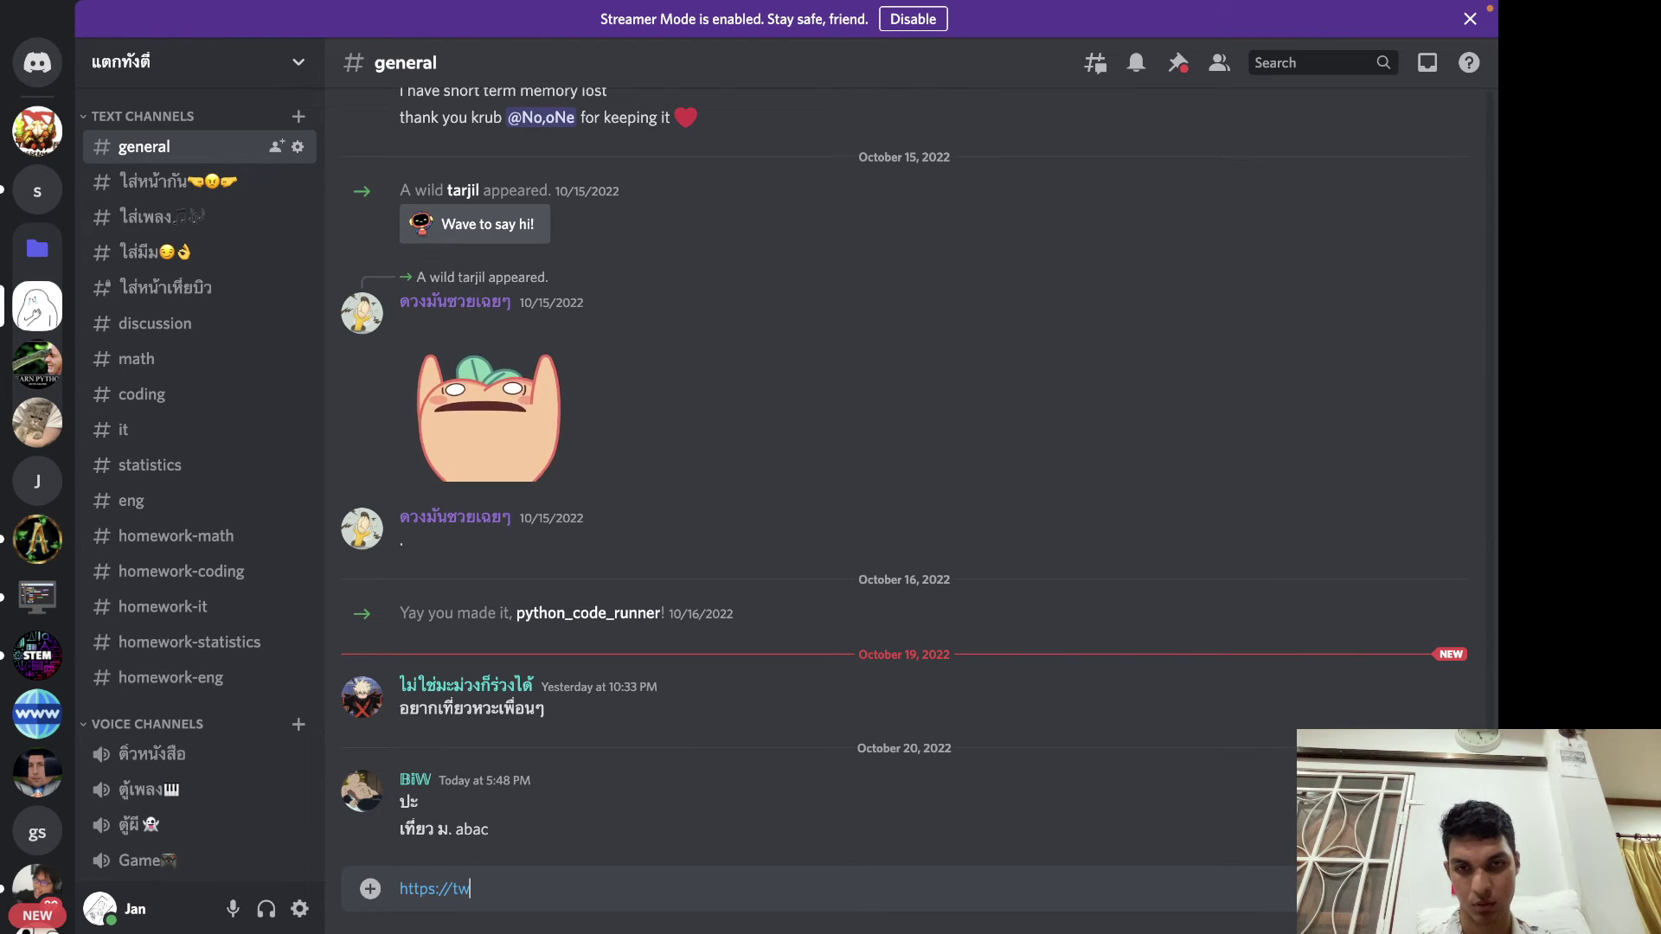
{"action": "type", "text": "itch.t"}
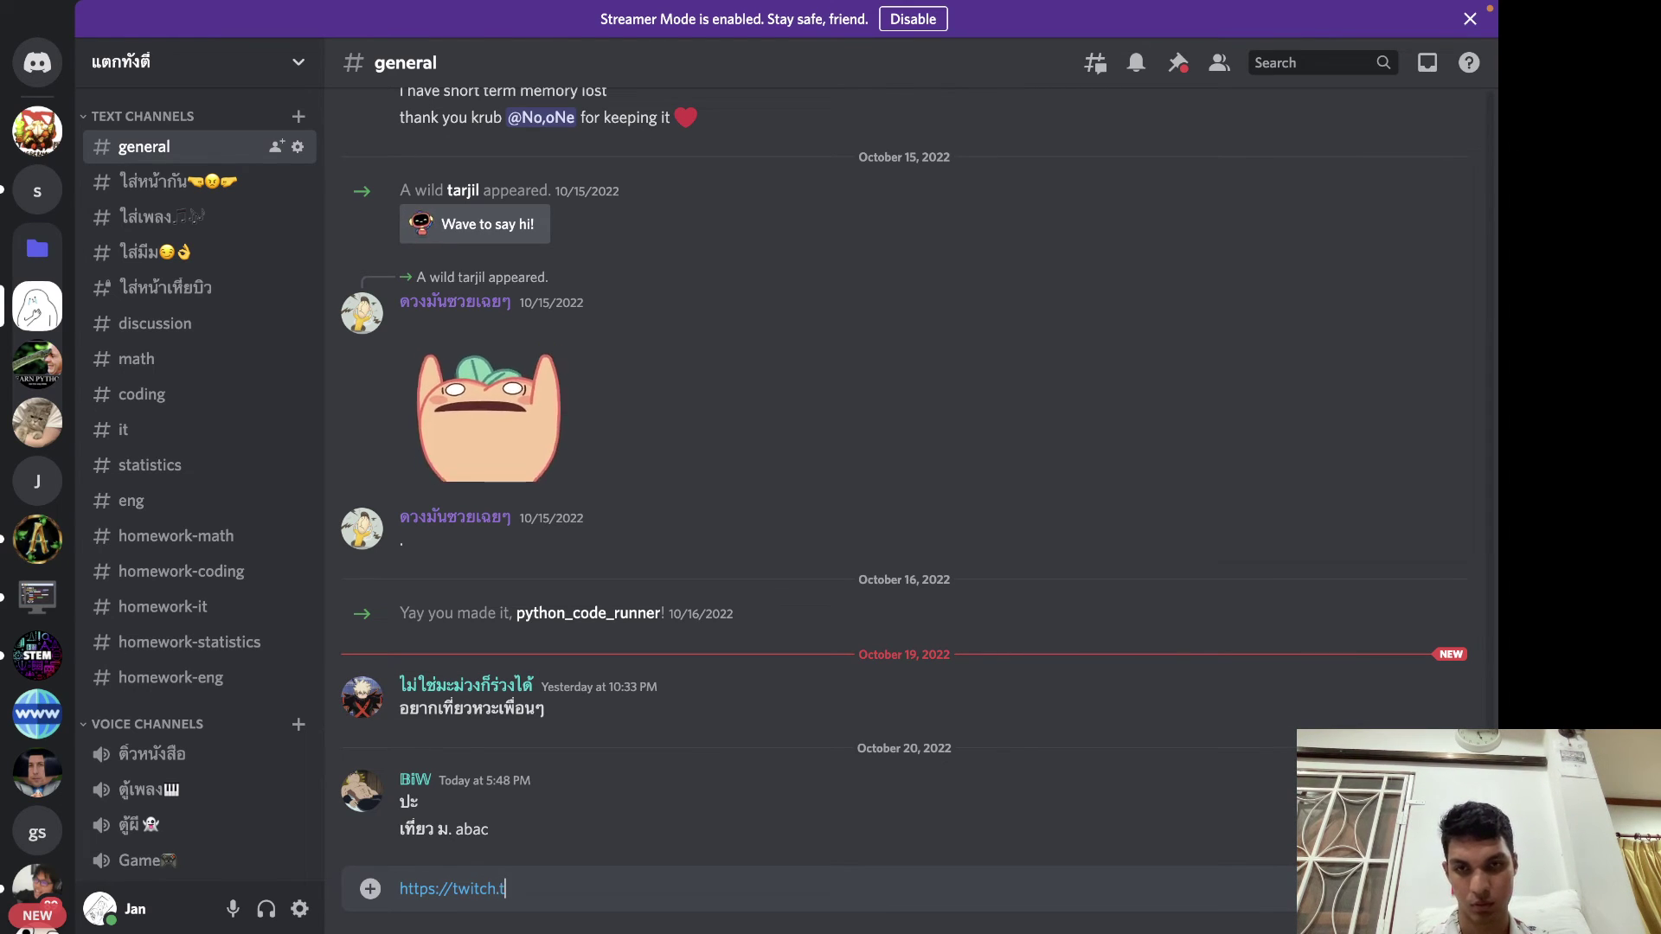
{"action": "type", "text": "v/jan"}
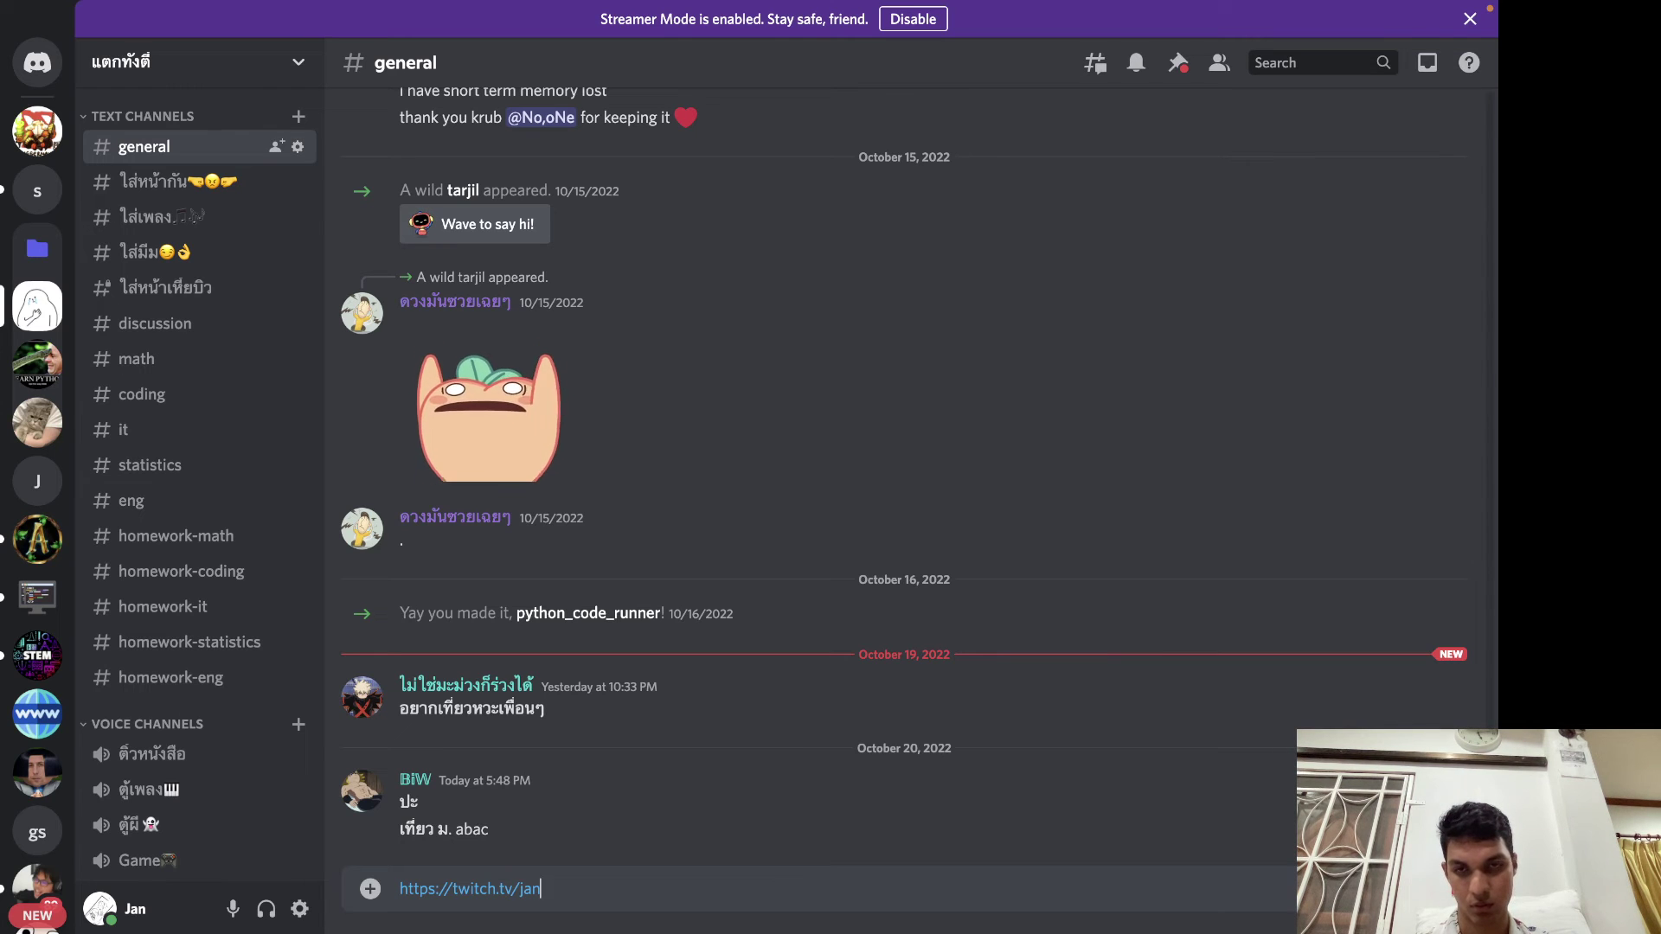
{"action": "type", "text": "poonthong"}
{"action": "key", "text": "Return"}
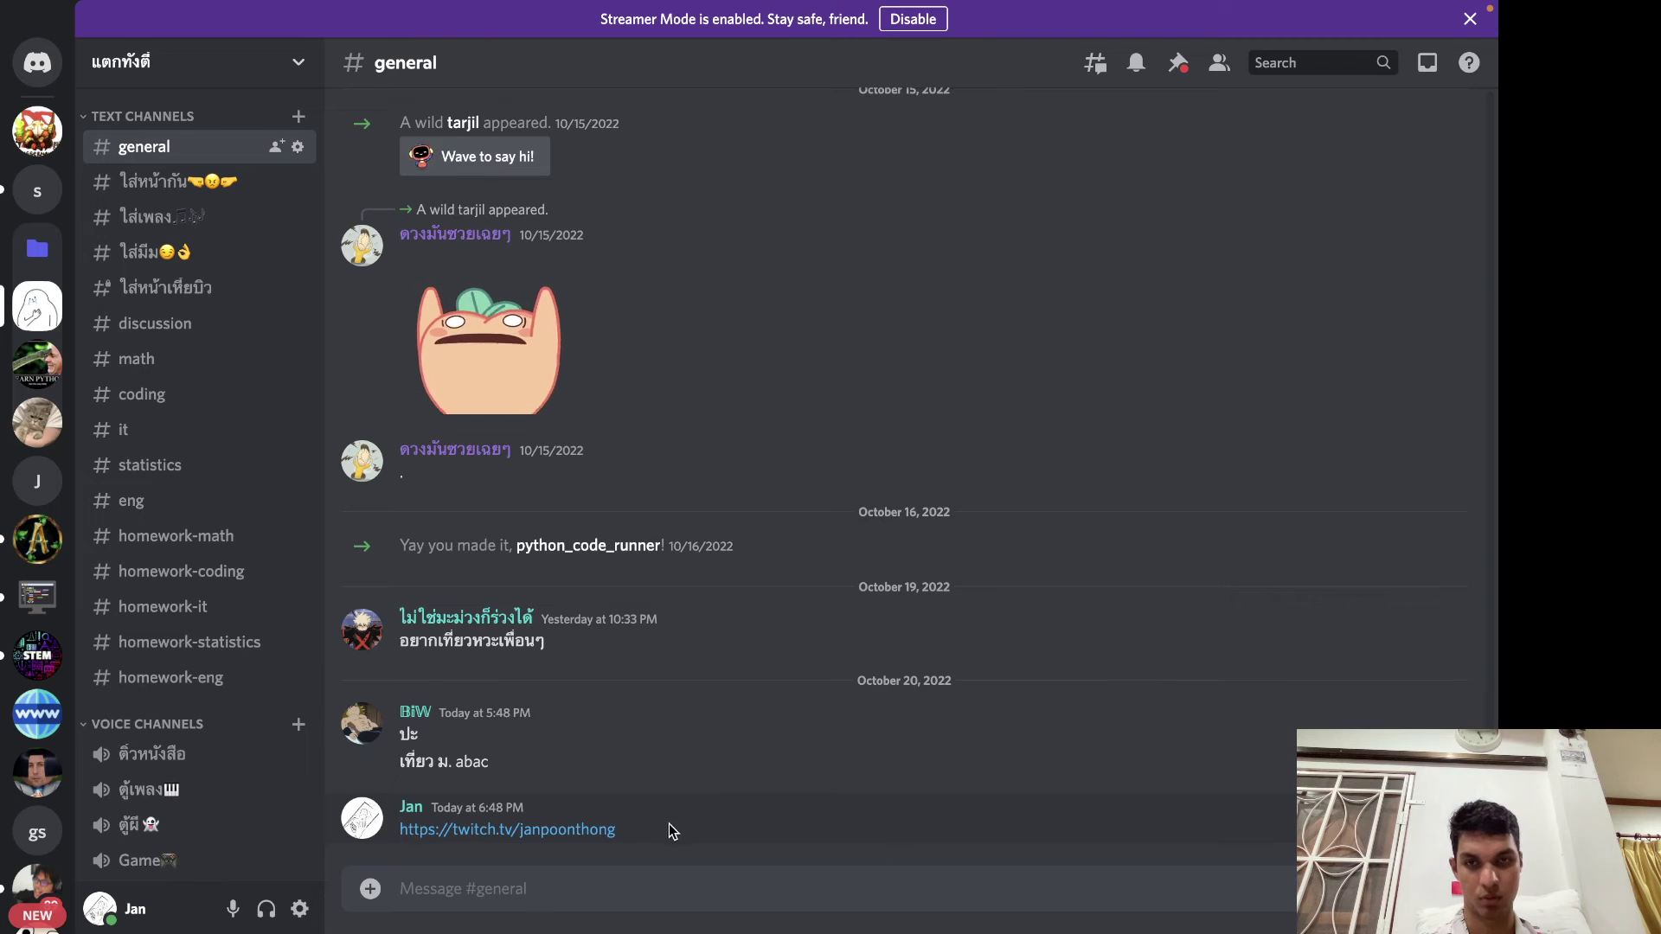
{"action": "triple_click", "coordinate": [638, 489]}
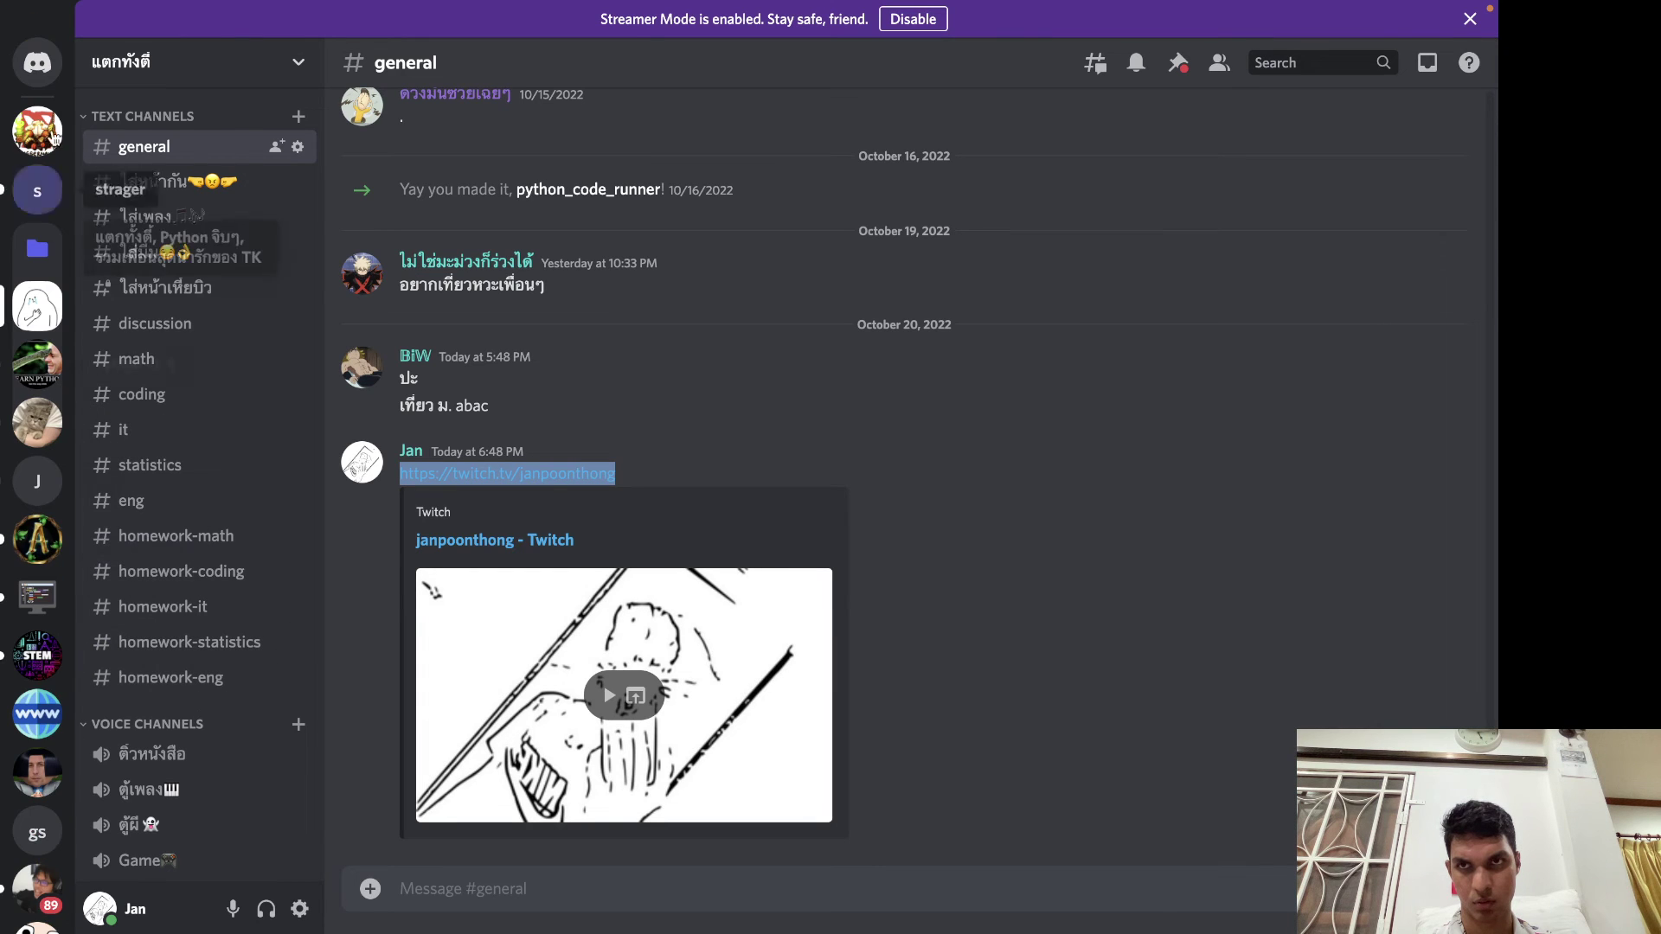
{"action": "left_click", "coordinate": [49, 179]}
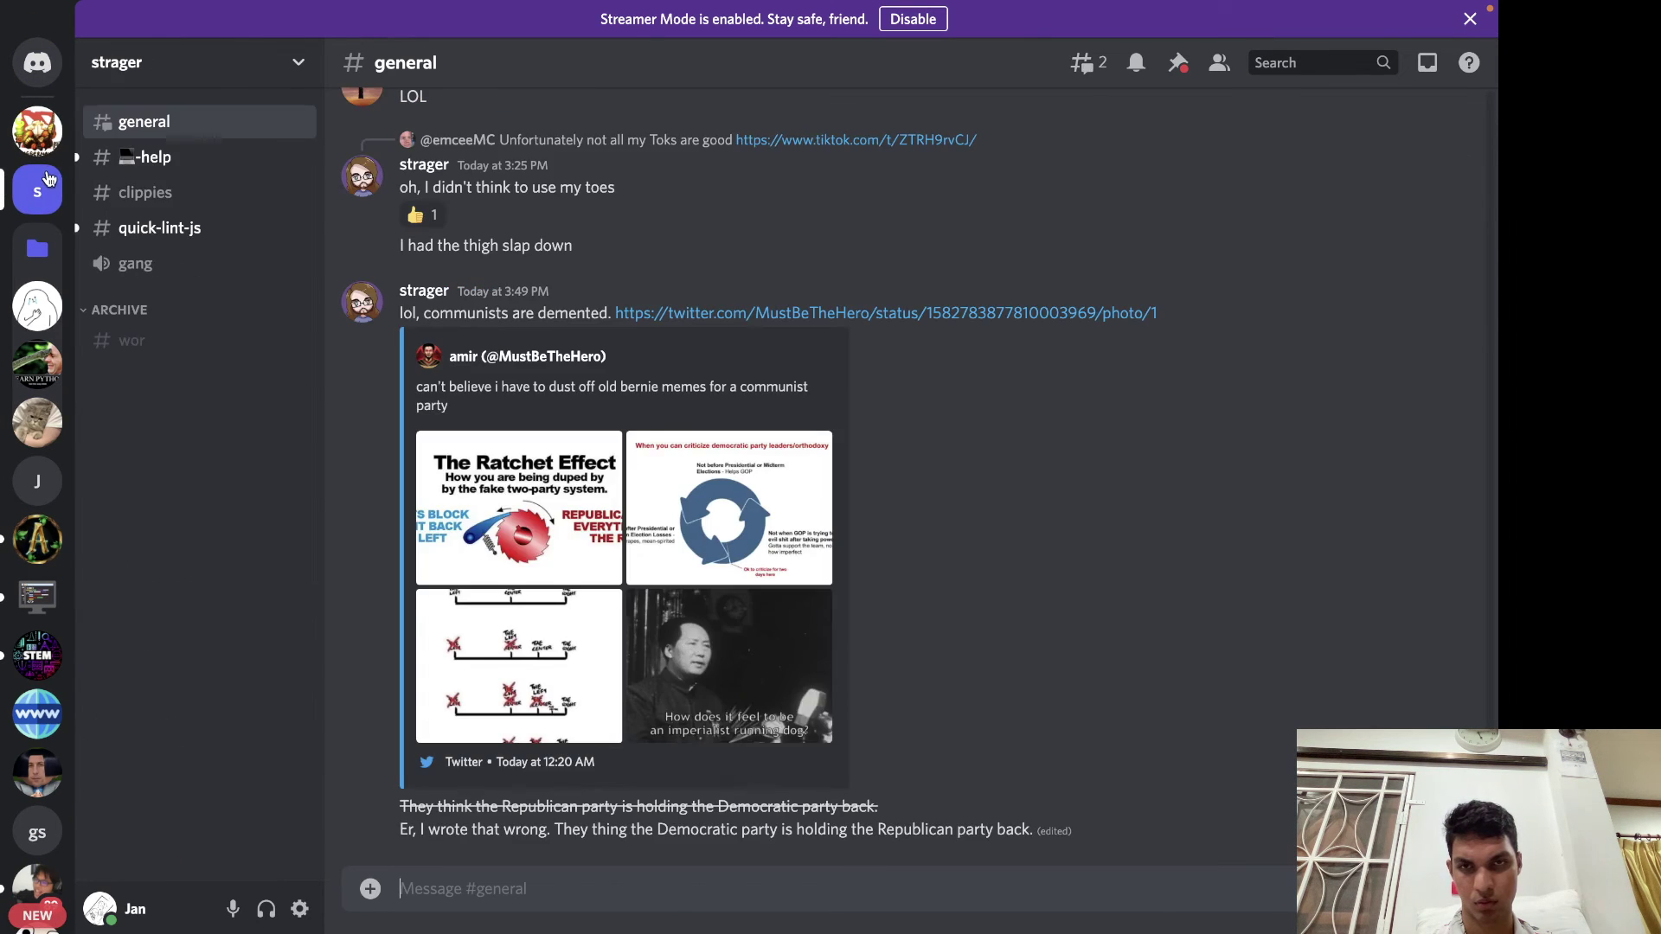
Switch to Firefox and check the progress of the pomofocus-darwin-x64-1.1.0.zip download.
{"action": "key", "text": "super+Tab"}
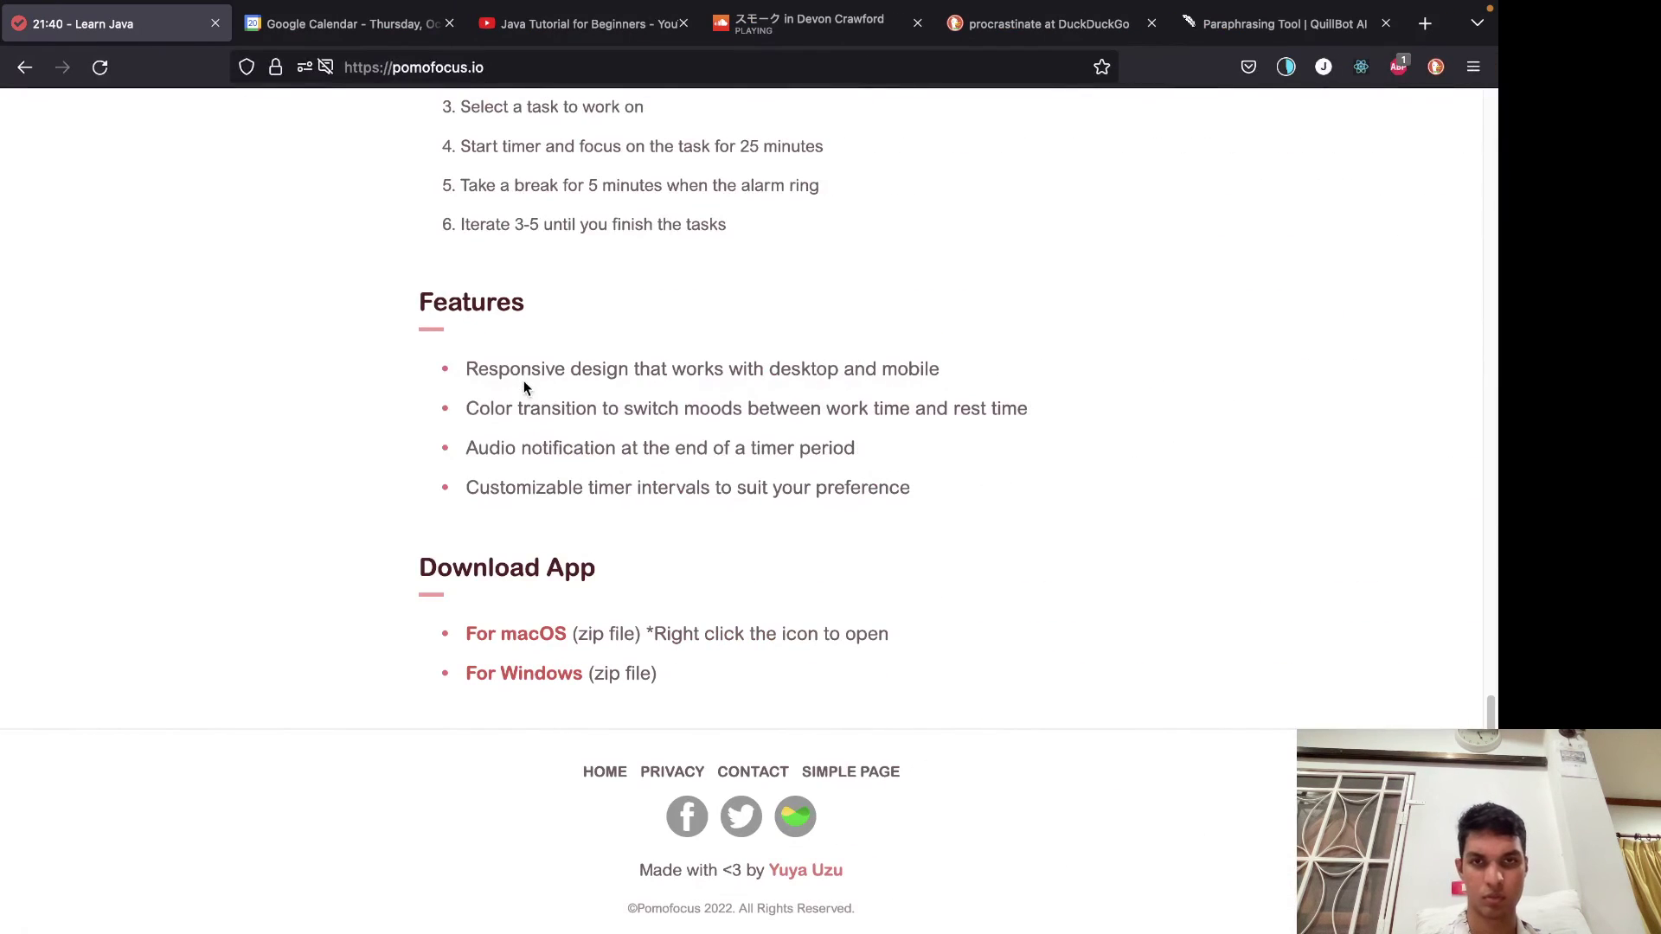
{"action": "left_click", "coordinate": [1286, 67]}
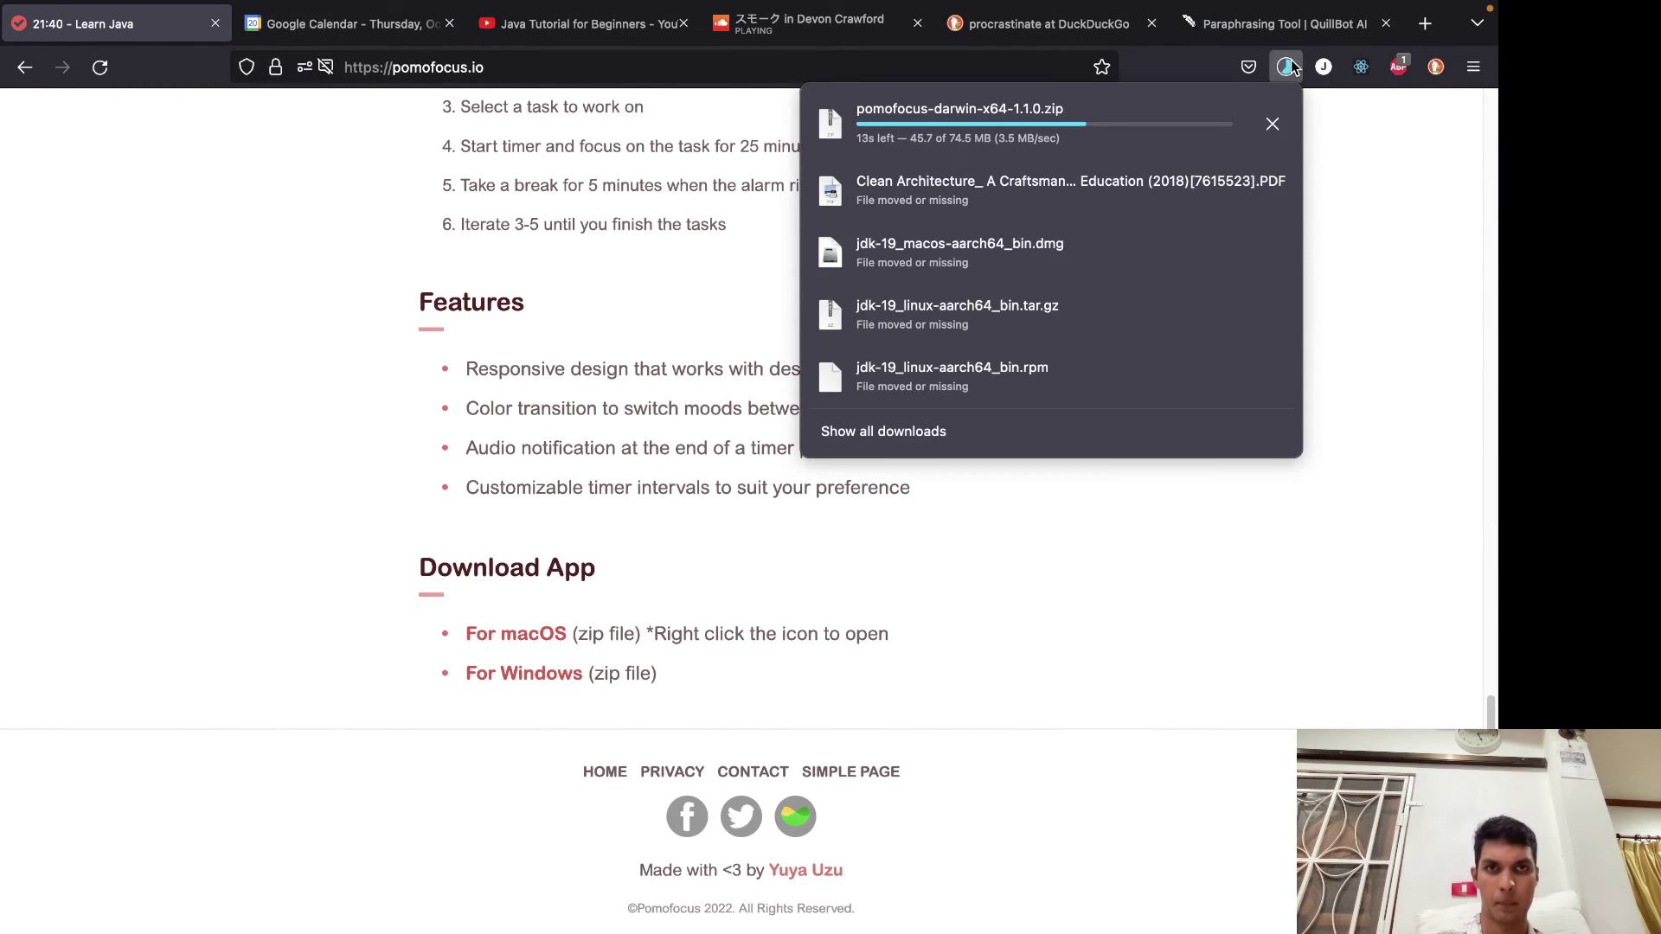
{"action": "left_click", "coordinate": [1287, 67]}
{"action": "left_click", "coordinate": [1286, 67]}
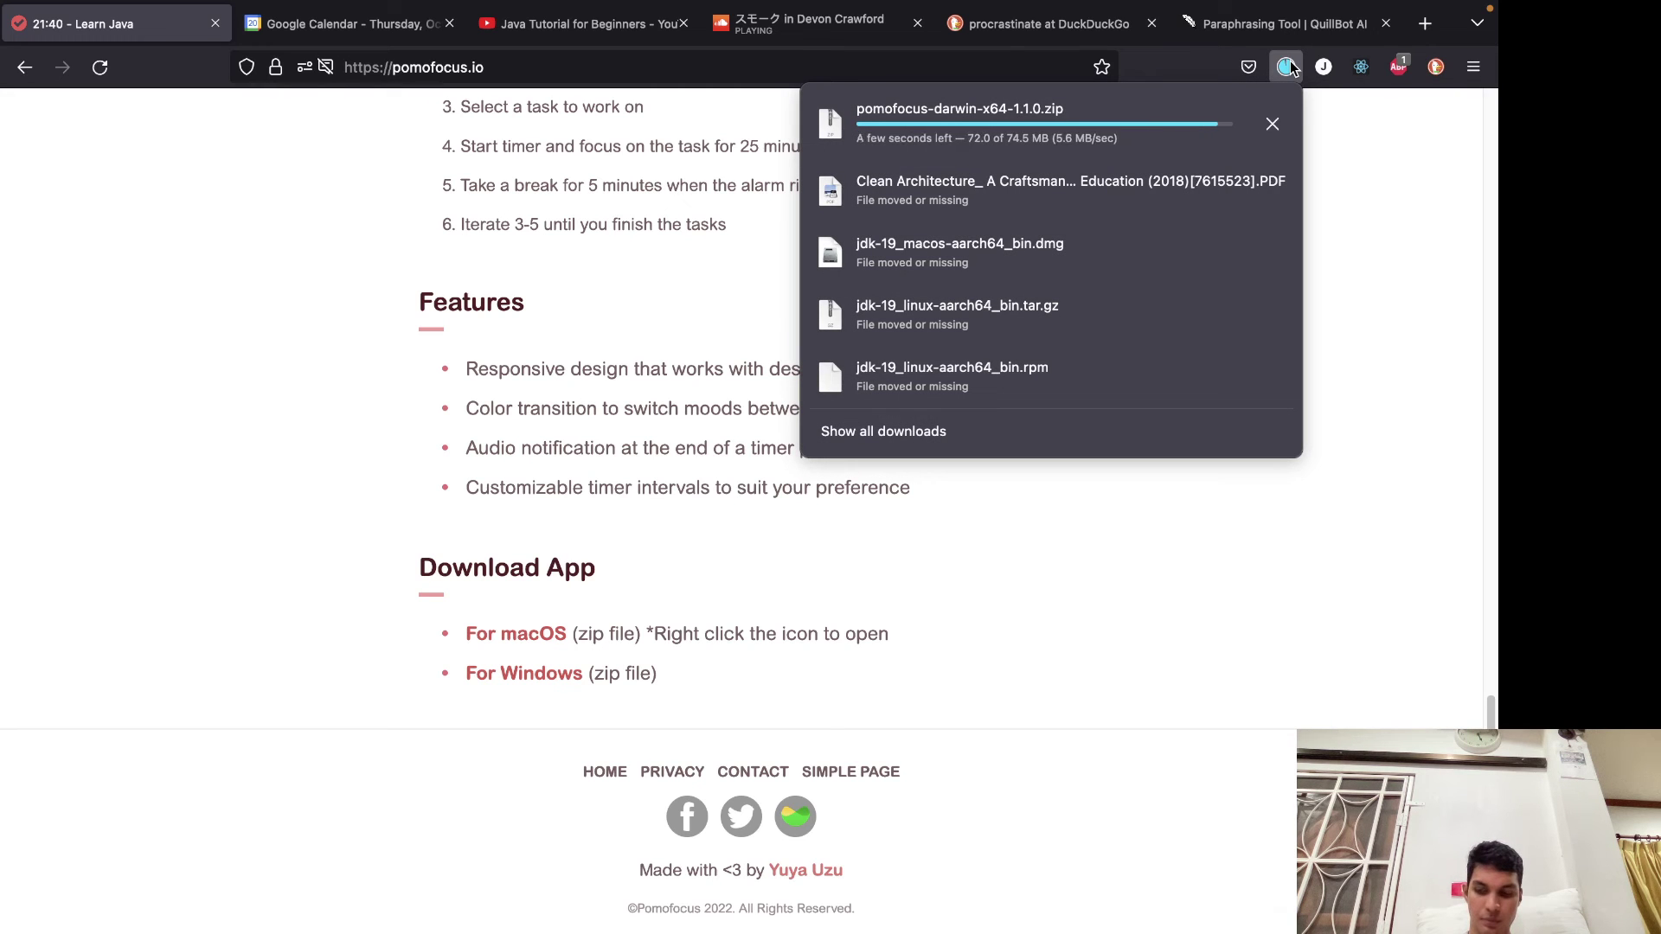
Open the downloaded pomofocus archive, try to launch the extracted app from Downloads, and decline installing Rosetta.
{"action": "left_click", "coordinate": [1058, 140]}
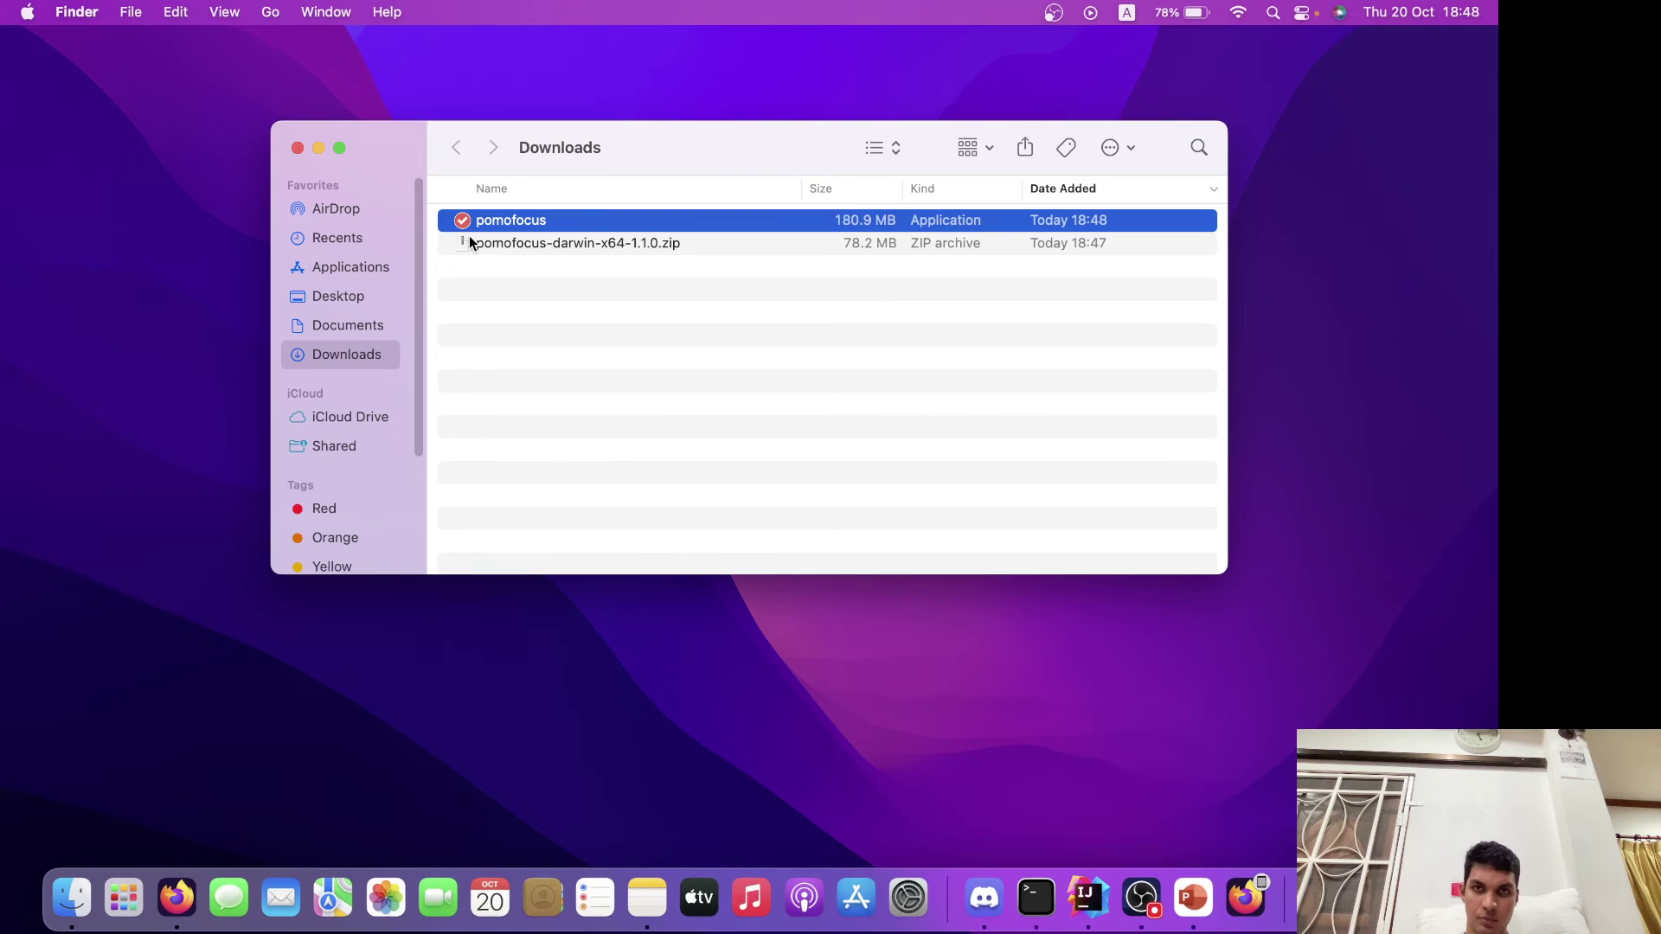
{"action": "double_click", "coordinate": [489, 223]}
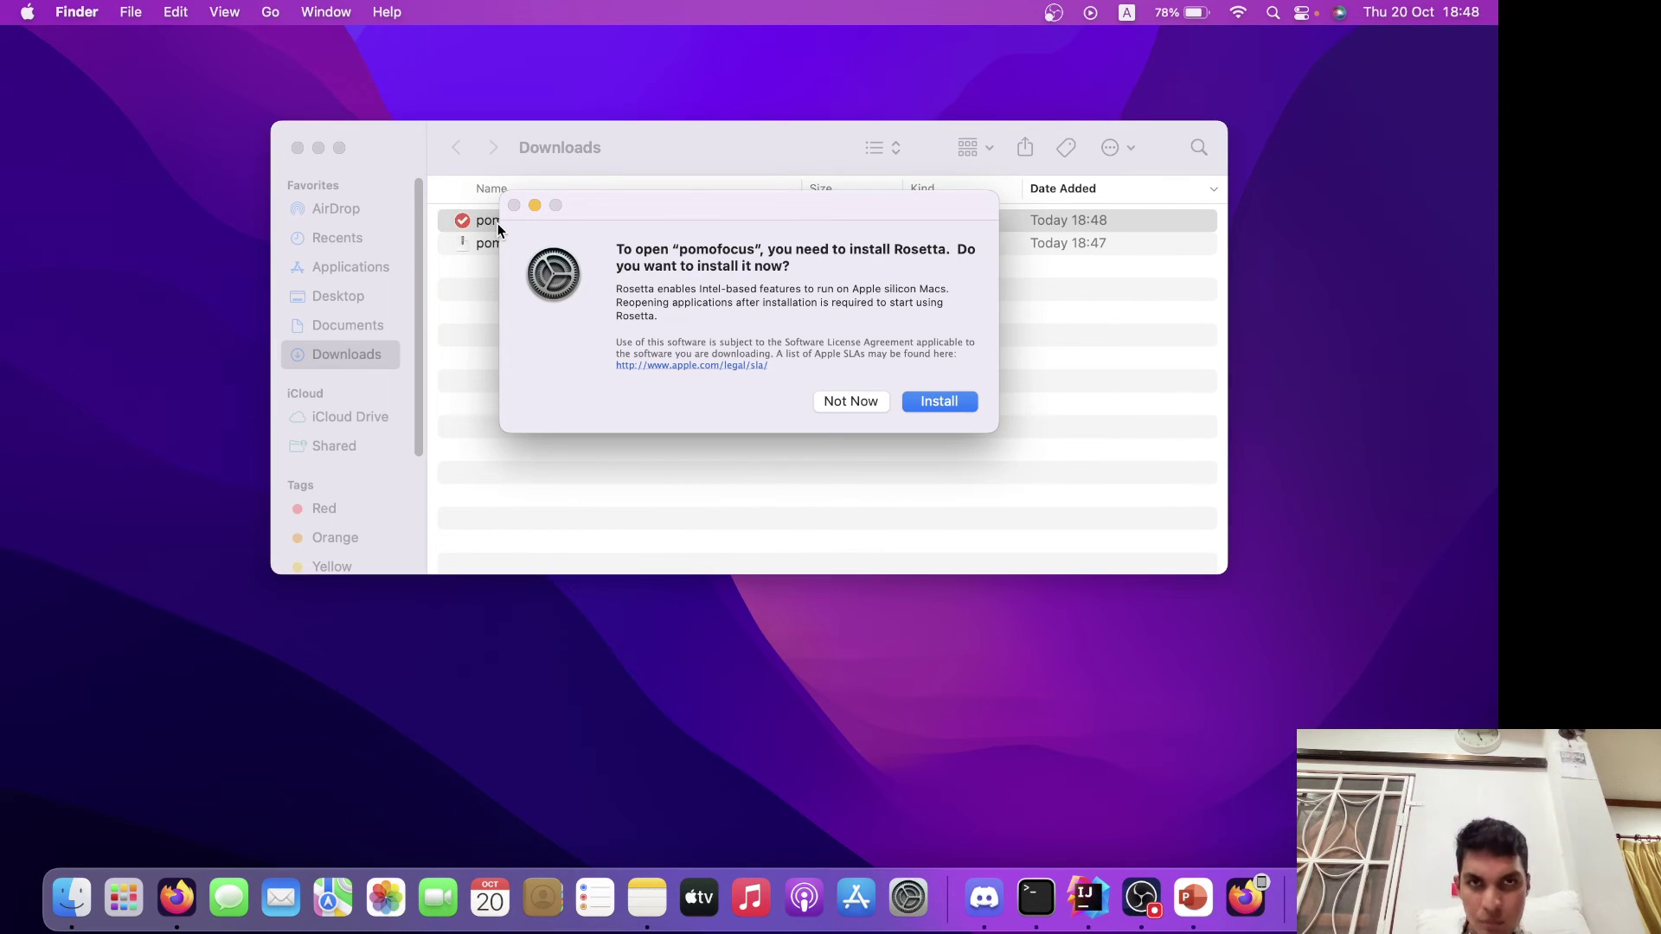
{"action": "left_click", "coordinate": [850, 401]}
Delete the pomofocus app and its zip archive from Downloads, close the folder window and empty the Bin.
{"action": "left_click_drag", "start_coordinate": [547, 298], "coordinate": [531, 227]}
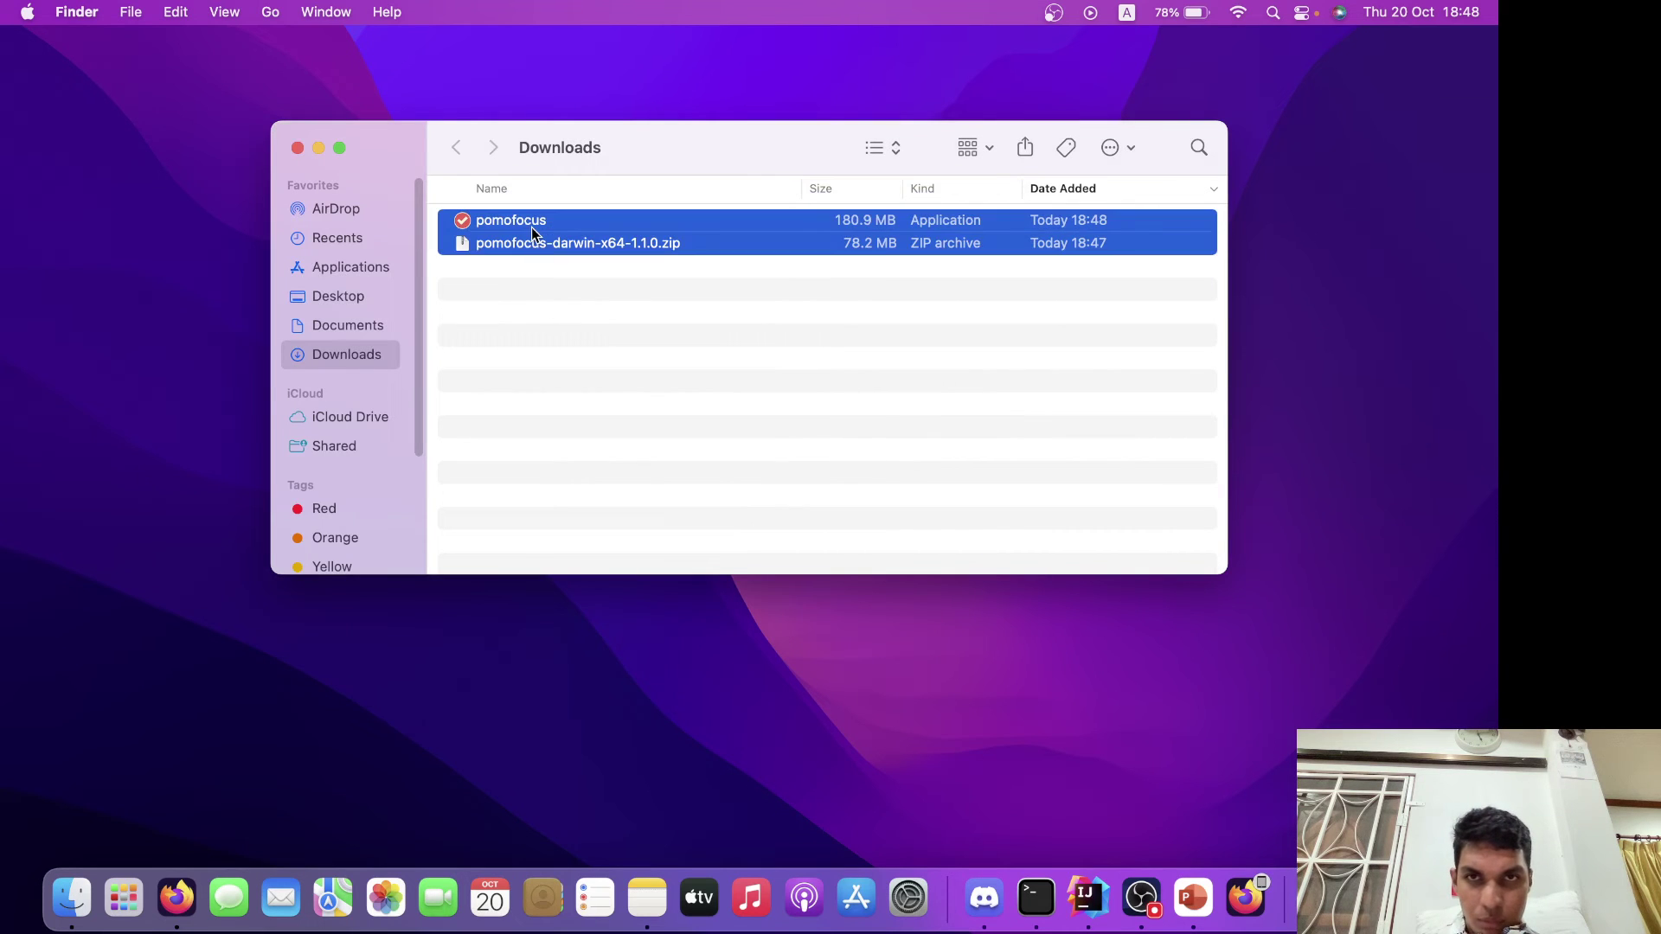
{"action": "right_click", "coordinate": [531, 227]}
{"action": "left_click", "coordinate": [581, 317]}
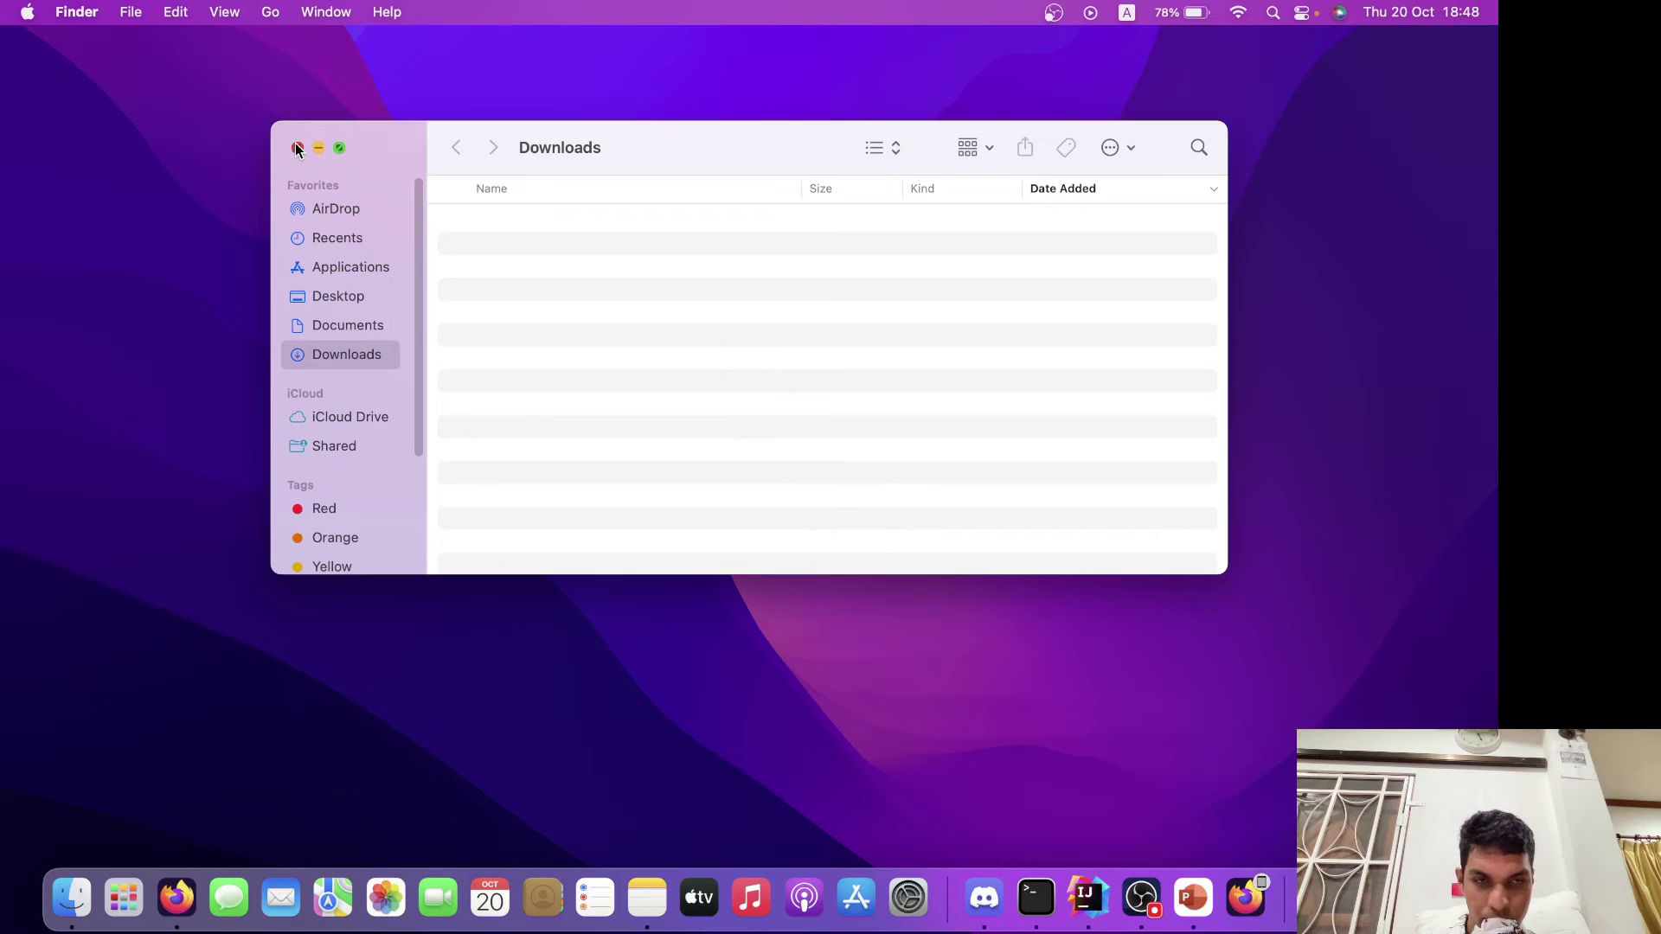
{"action": "left_click", "coordinate": [297, 148]}
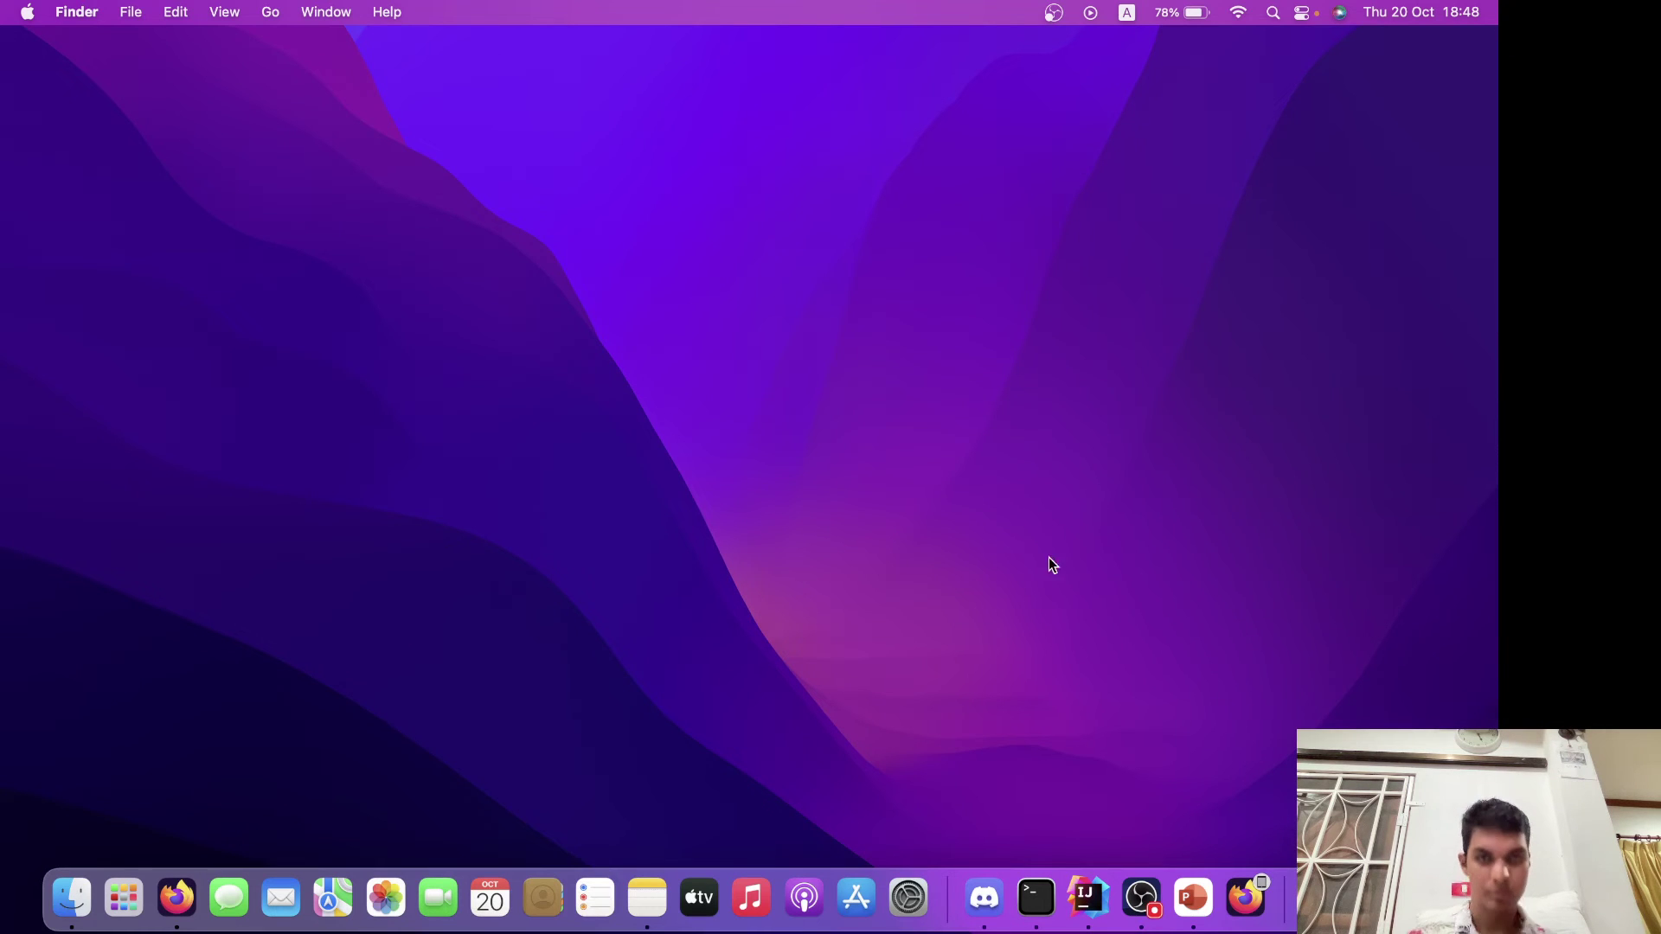
{"action": "key", "text": "super+shift+BackSpace"}
{"action": "key", "text": "Return"}
Return to Firefox, start an email through the Pomofocus contact link and close the Mail inbox window.
{"action": "left_click", "coordinate": [176, 898]}
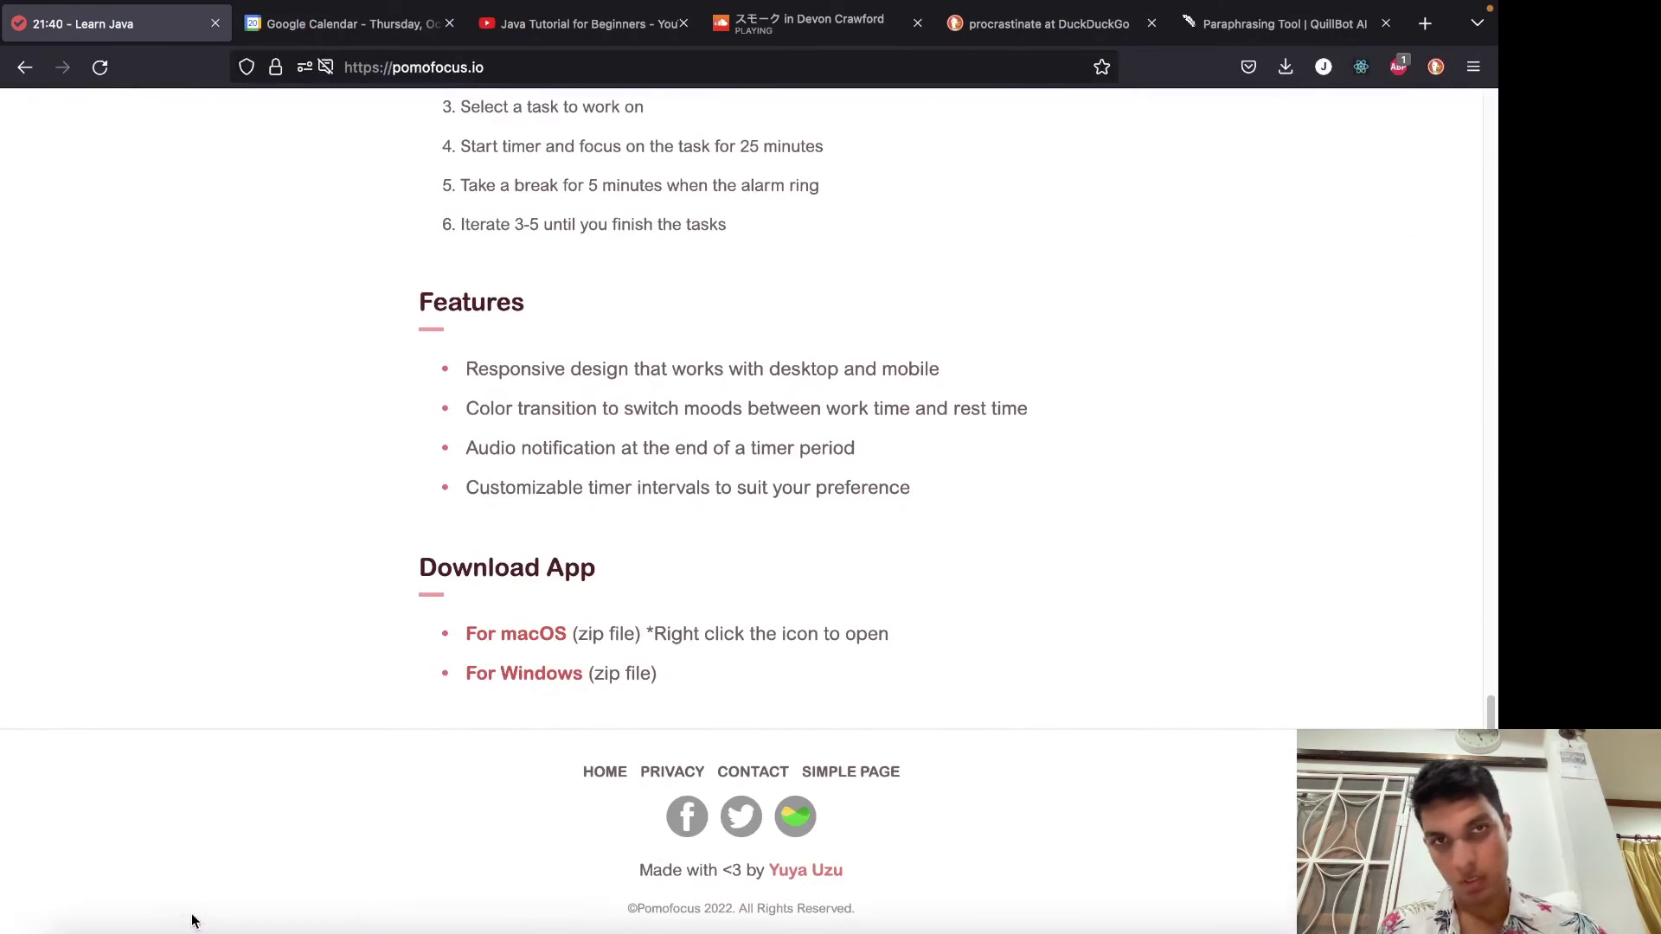
{"action": "scroll", "coordinate": [804, 616], "scroll_direction": "up", "scroll_amount": 4}
{"action": "scroll", "coordinate": [807, 615], "scroll_direction": "down", "scroll_amount": 4}
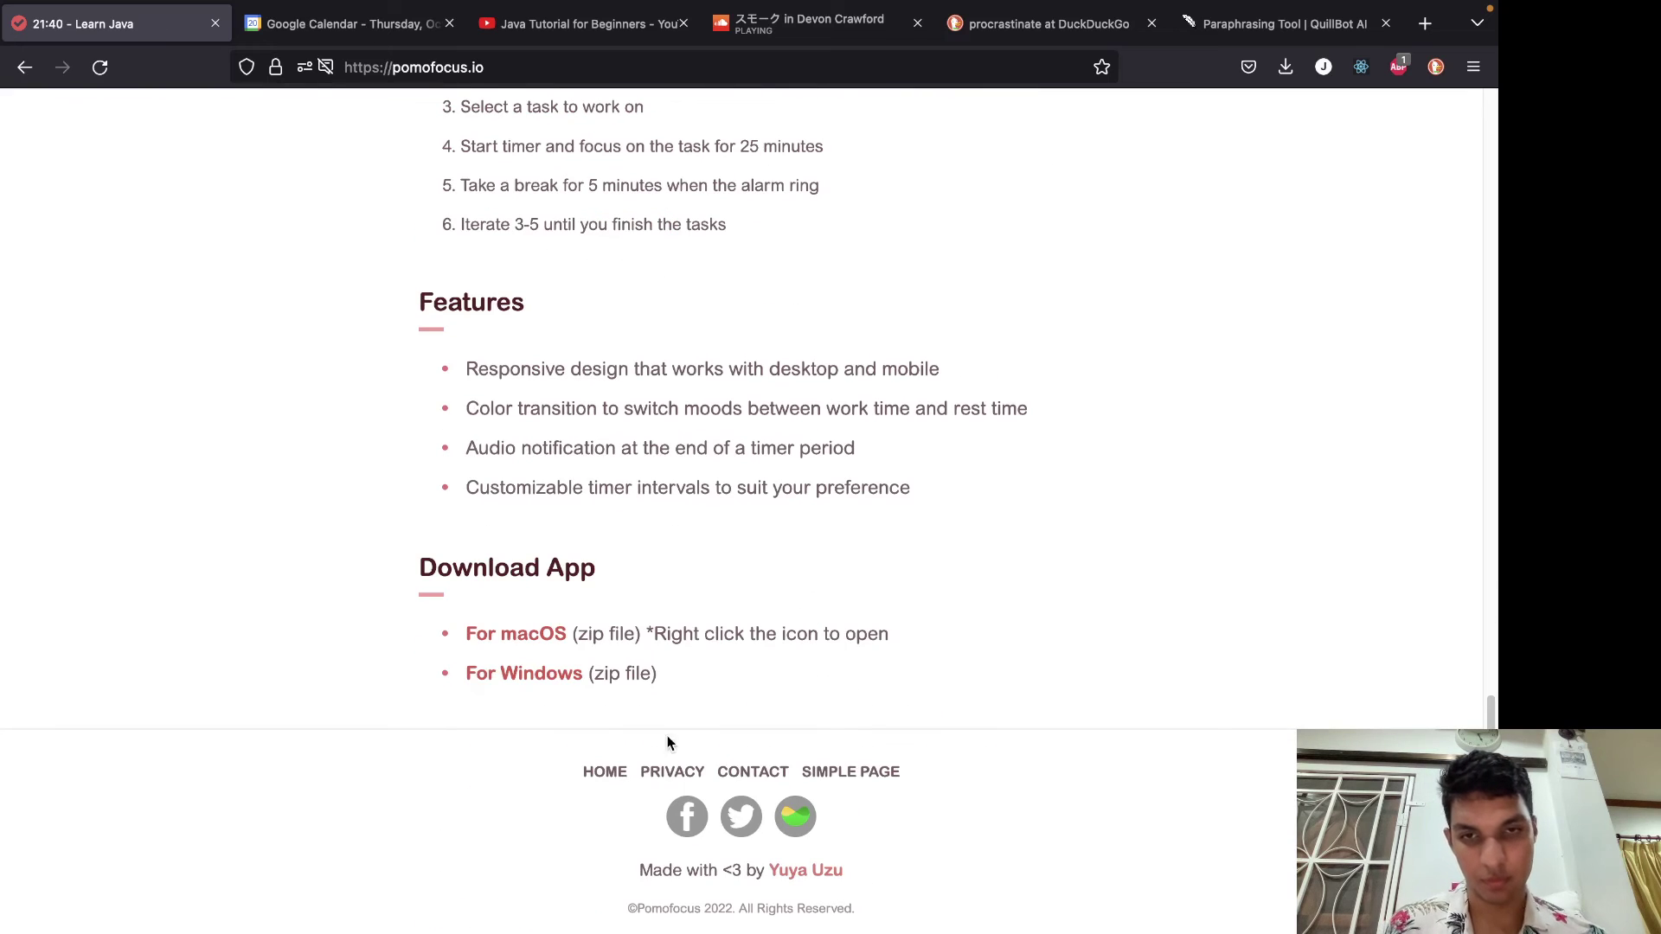
{"action": "left_click", "coordinate": [768, 774]}
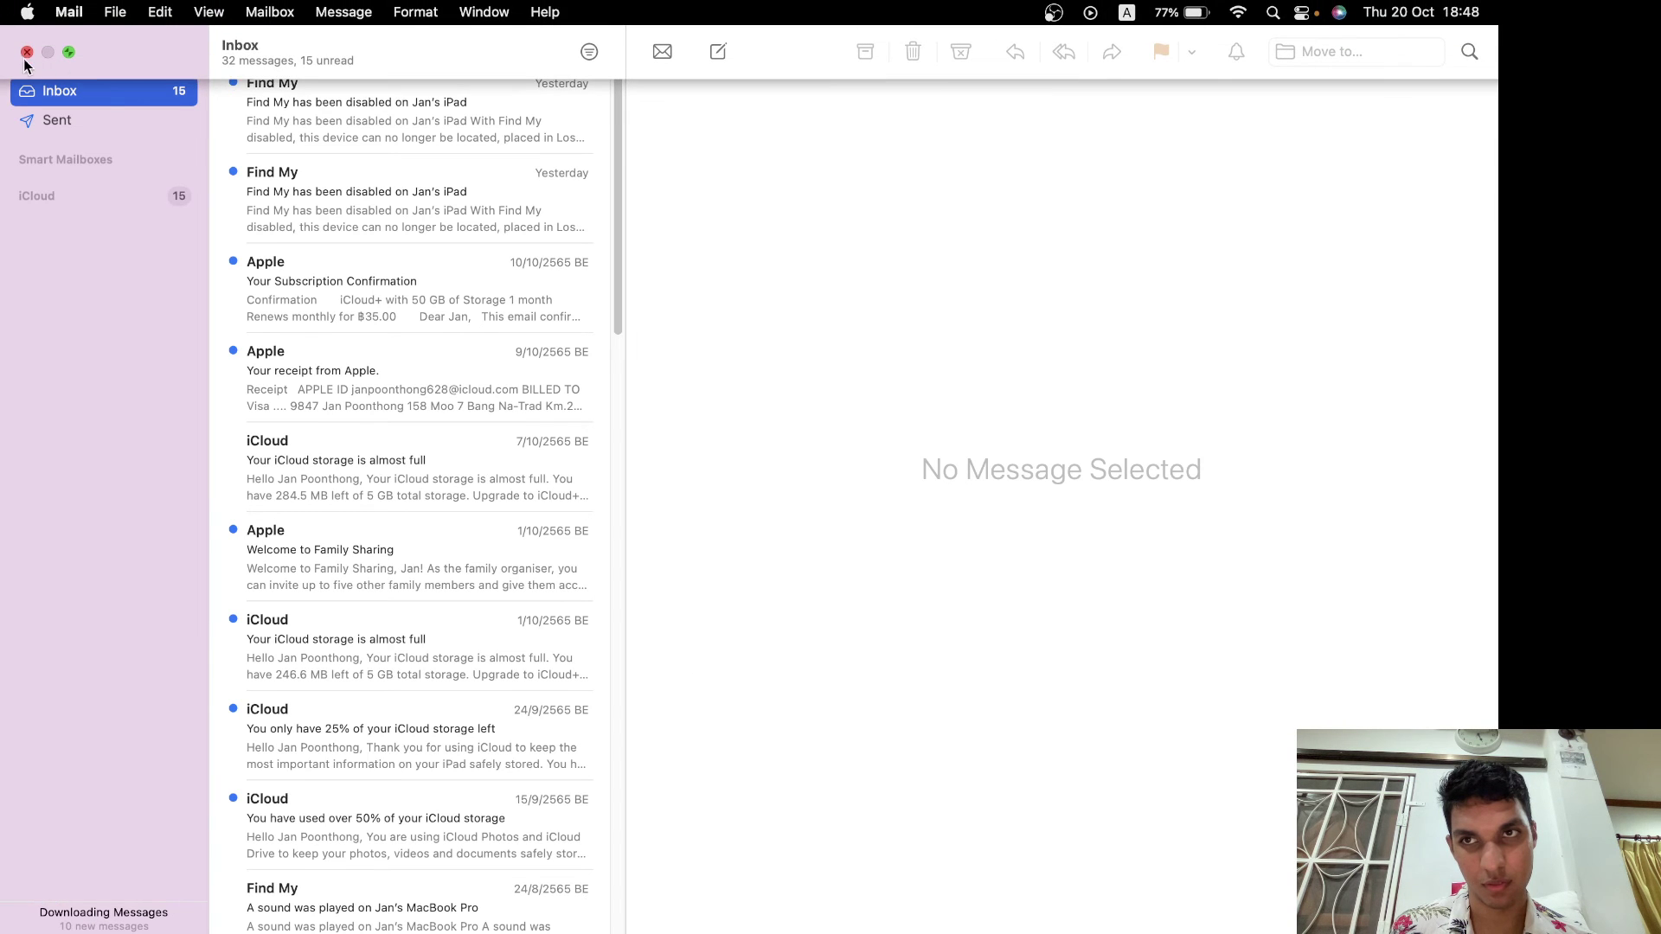
{"action": "left_click", "coordinate": [26, 53]}
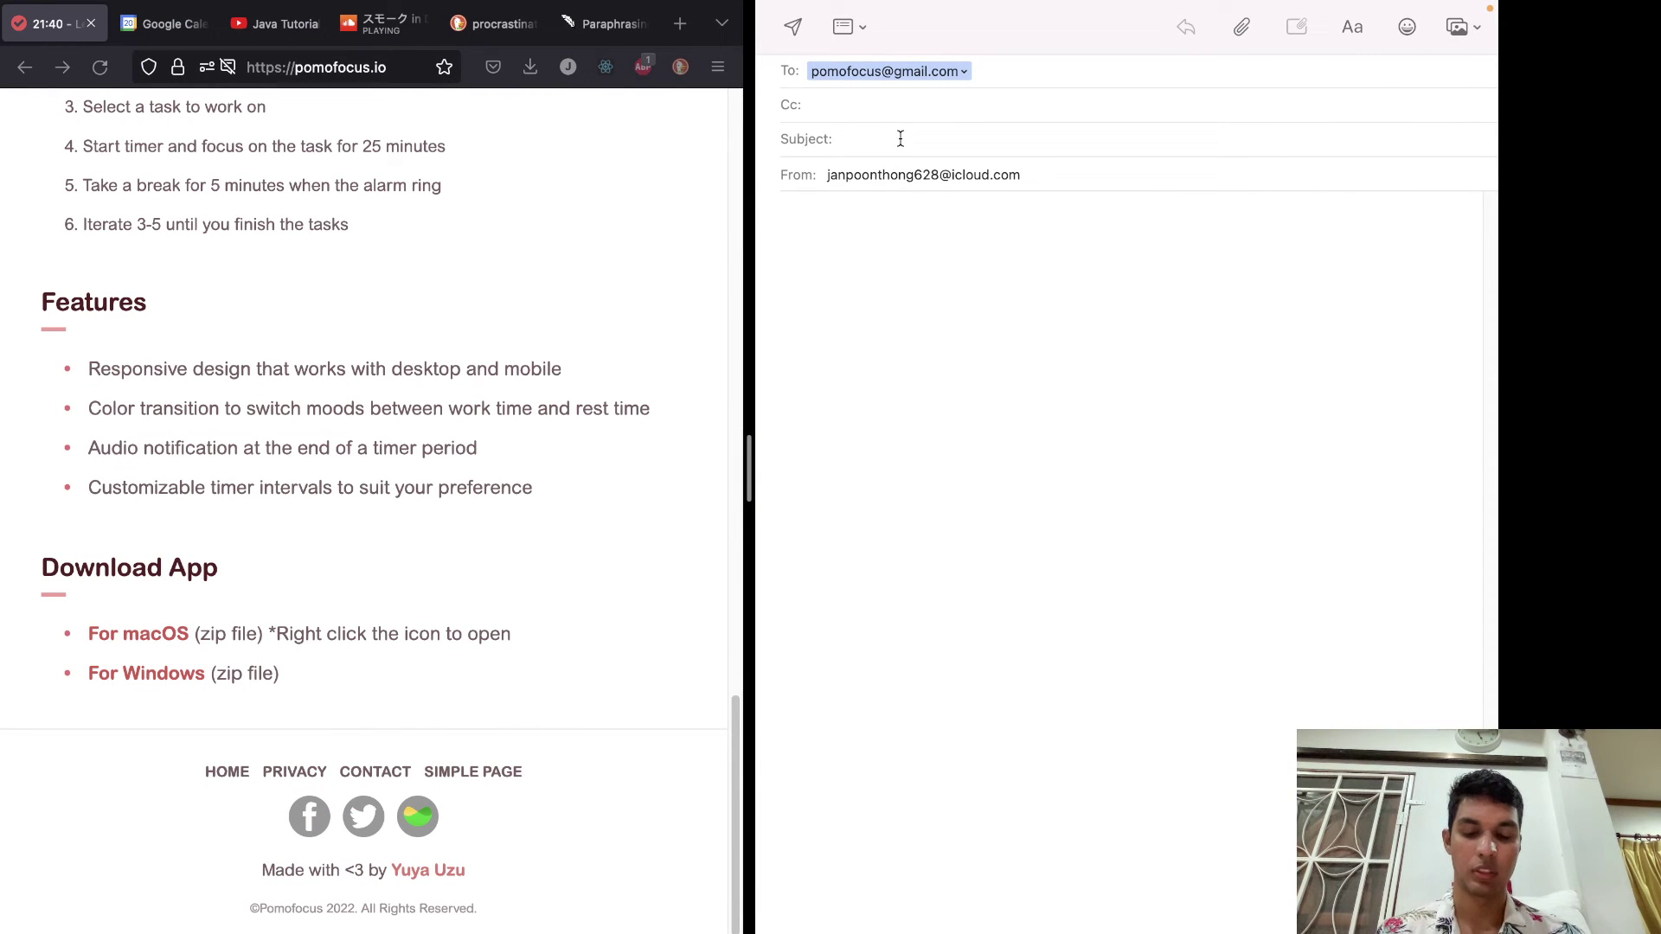
Enter "Pomofocus Desktop Application for ARM" as the subject of the new email.
{"action": "type", "text": "Po"}
{"action": "key", "text": "BackSpace"}
{"action": "key", "text": "BackSpace"}
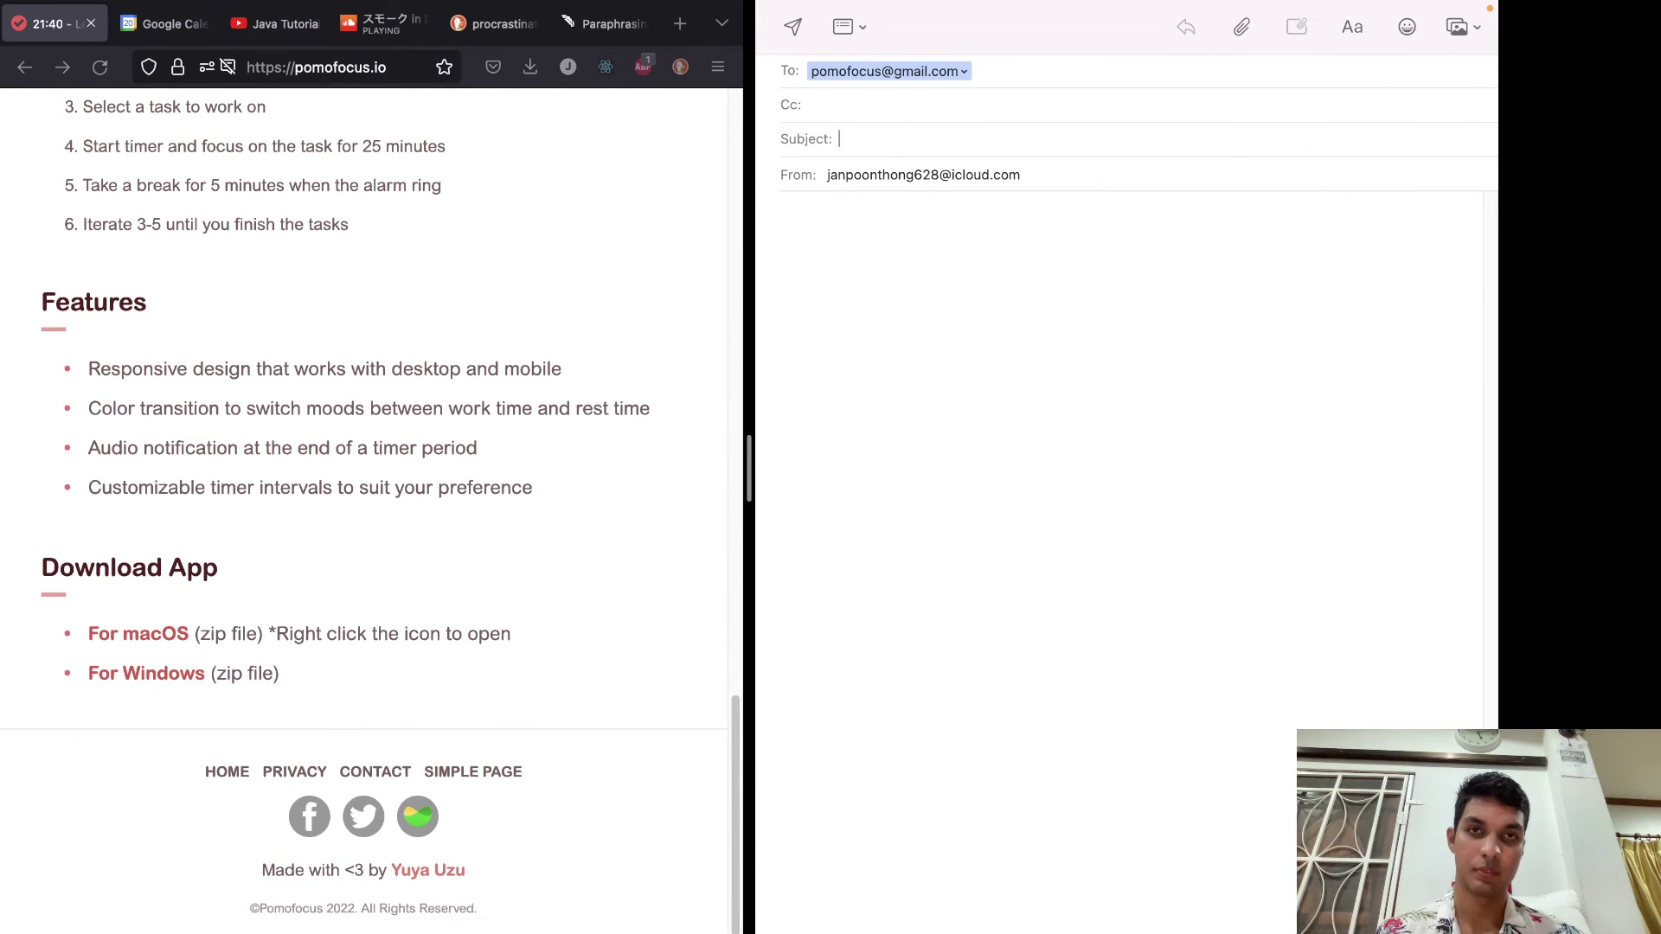
{"action": "type", "text": "Pom"}
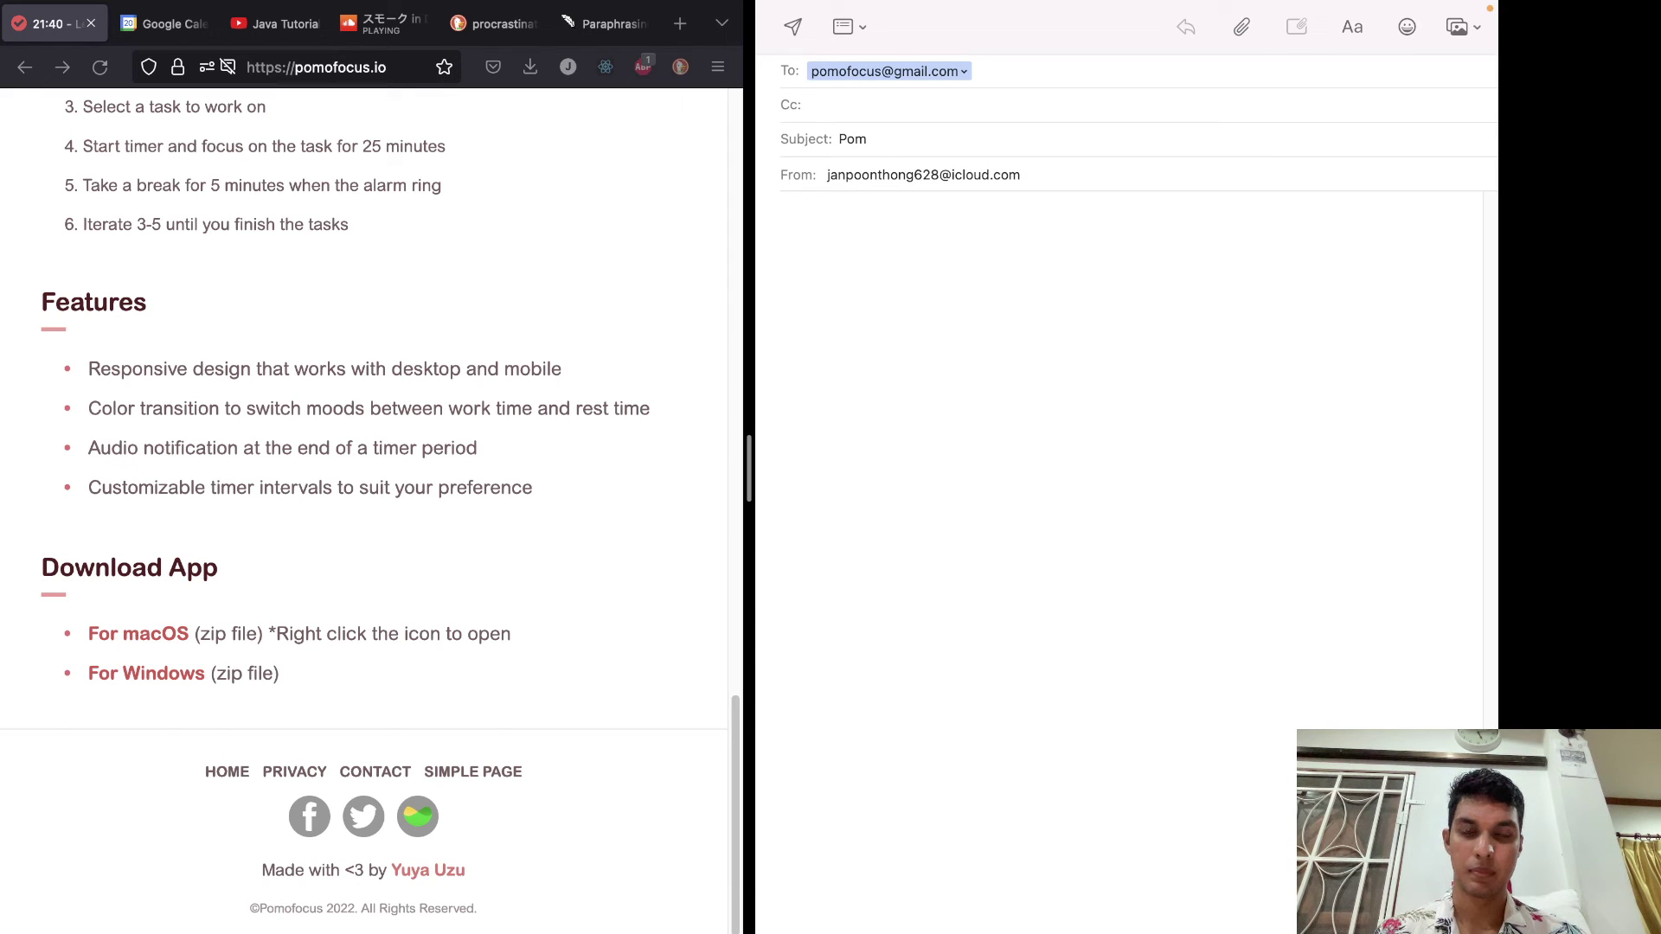
{"action": "type", "text": "ofc"}
{"action": "key", "text": "BackSpace"}
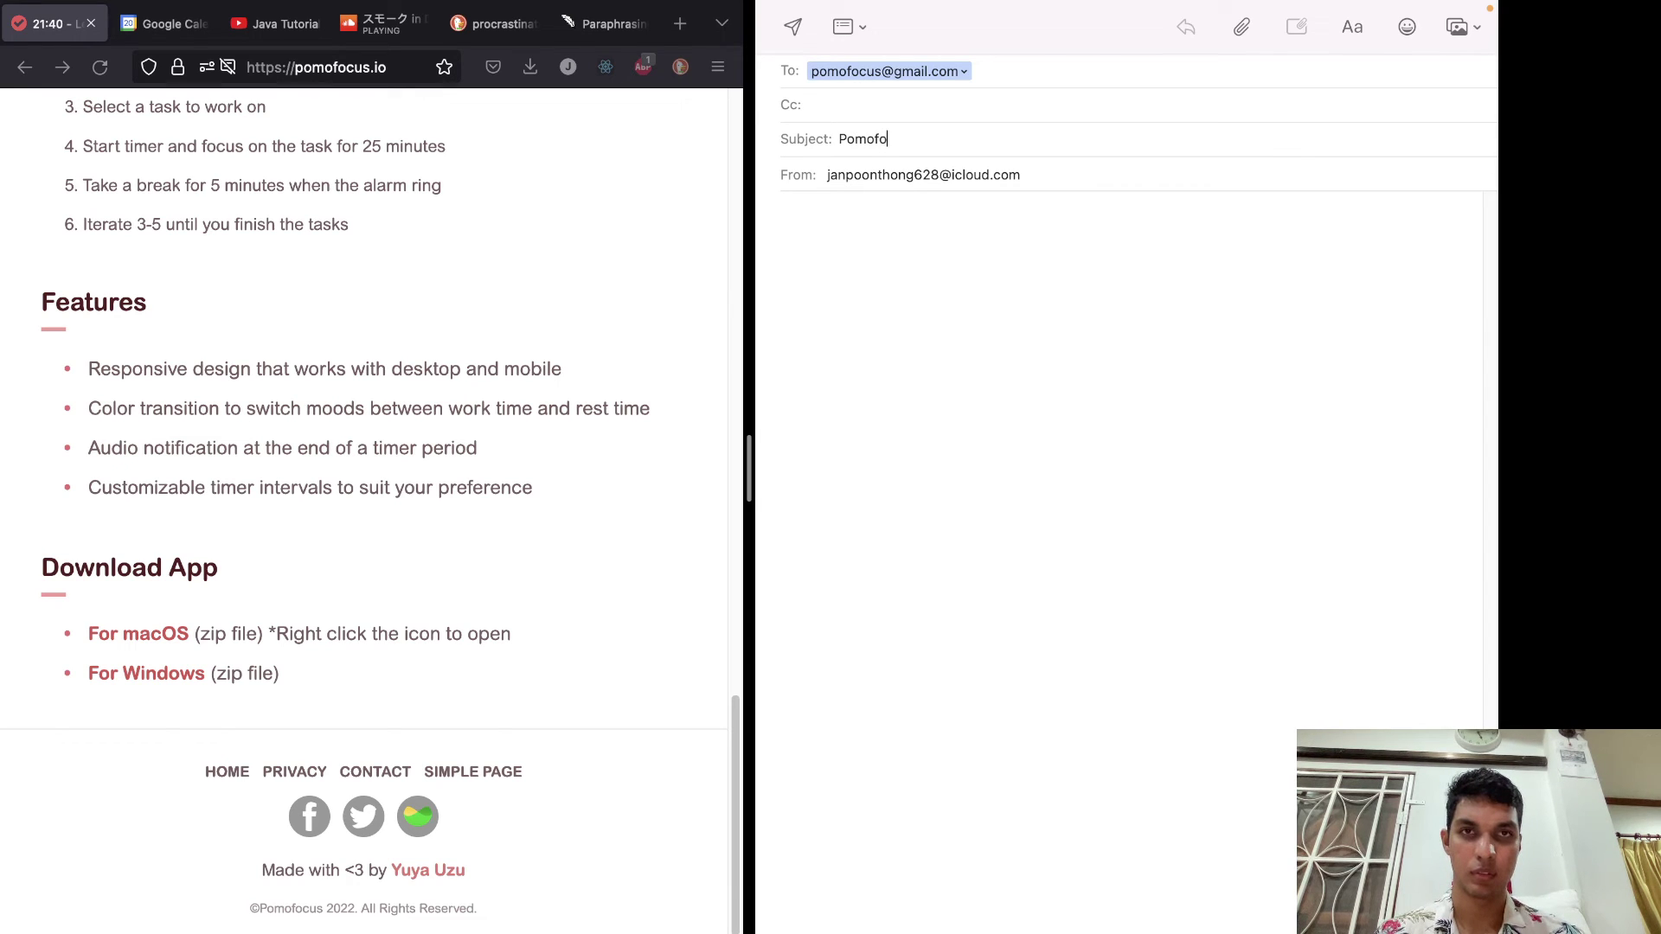
{"action": "type", "text": "ocus dDesk"}
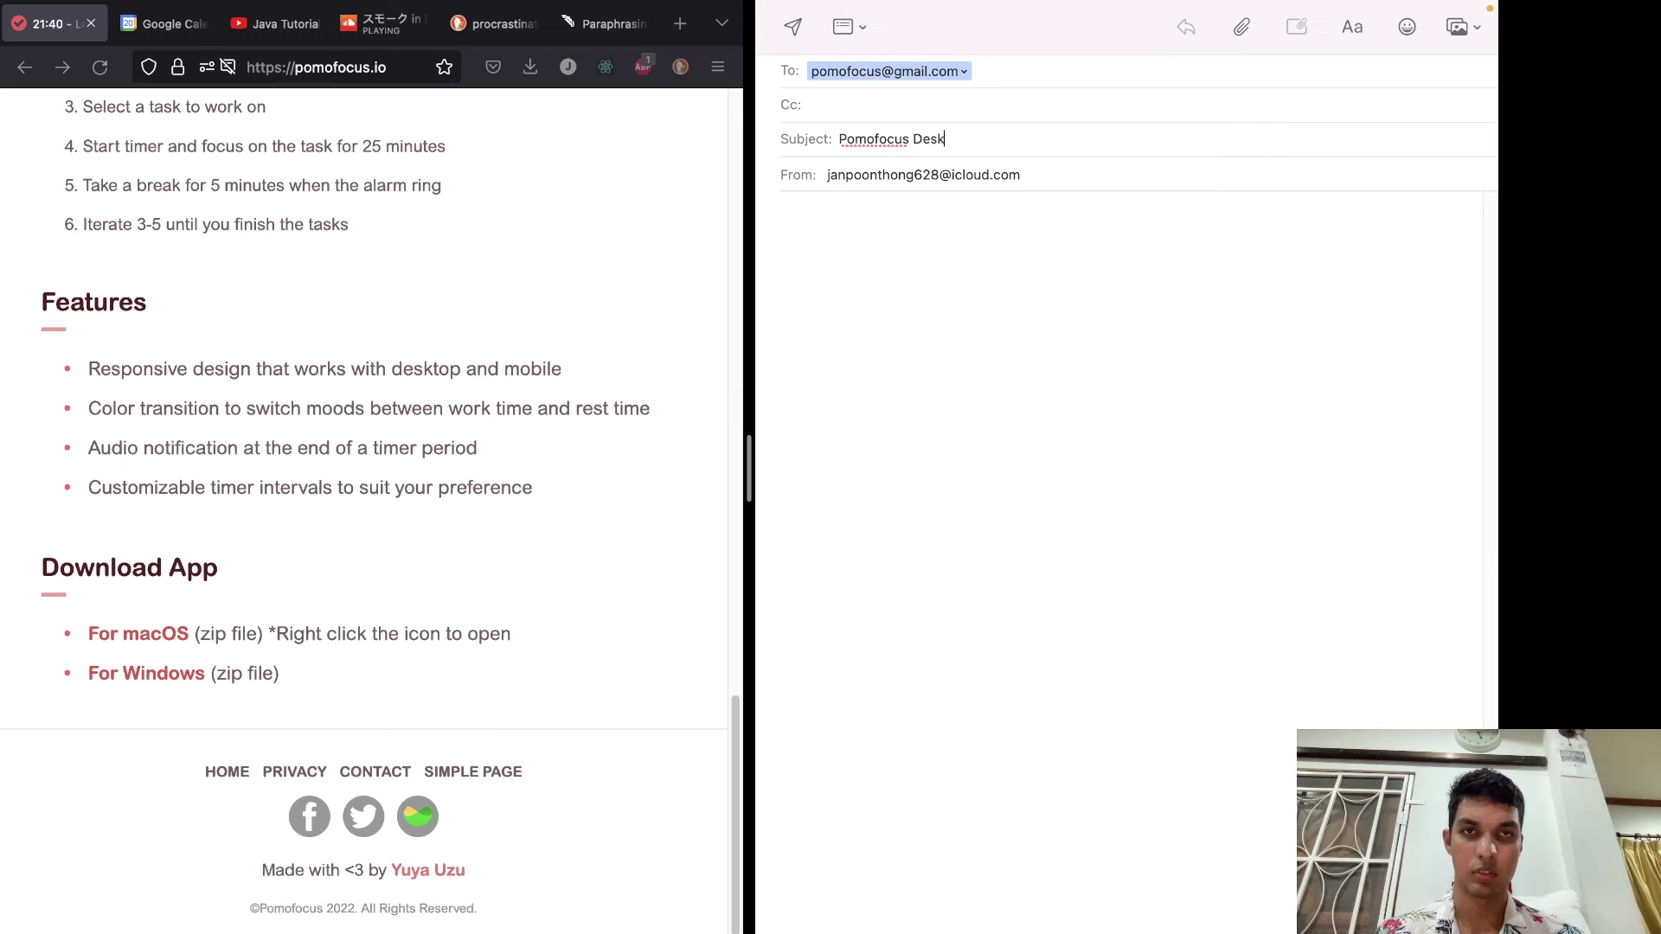
{"action": "type", "text": "ttop"}
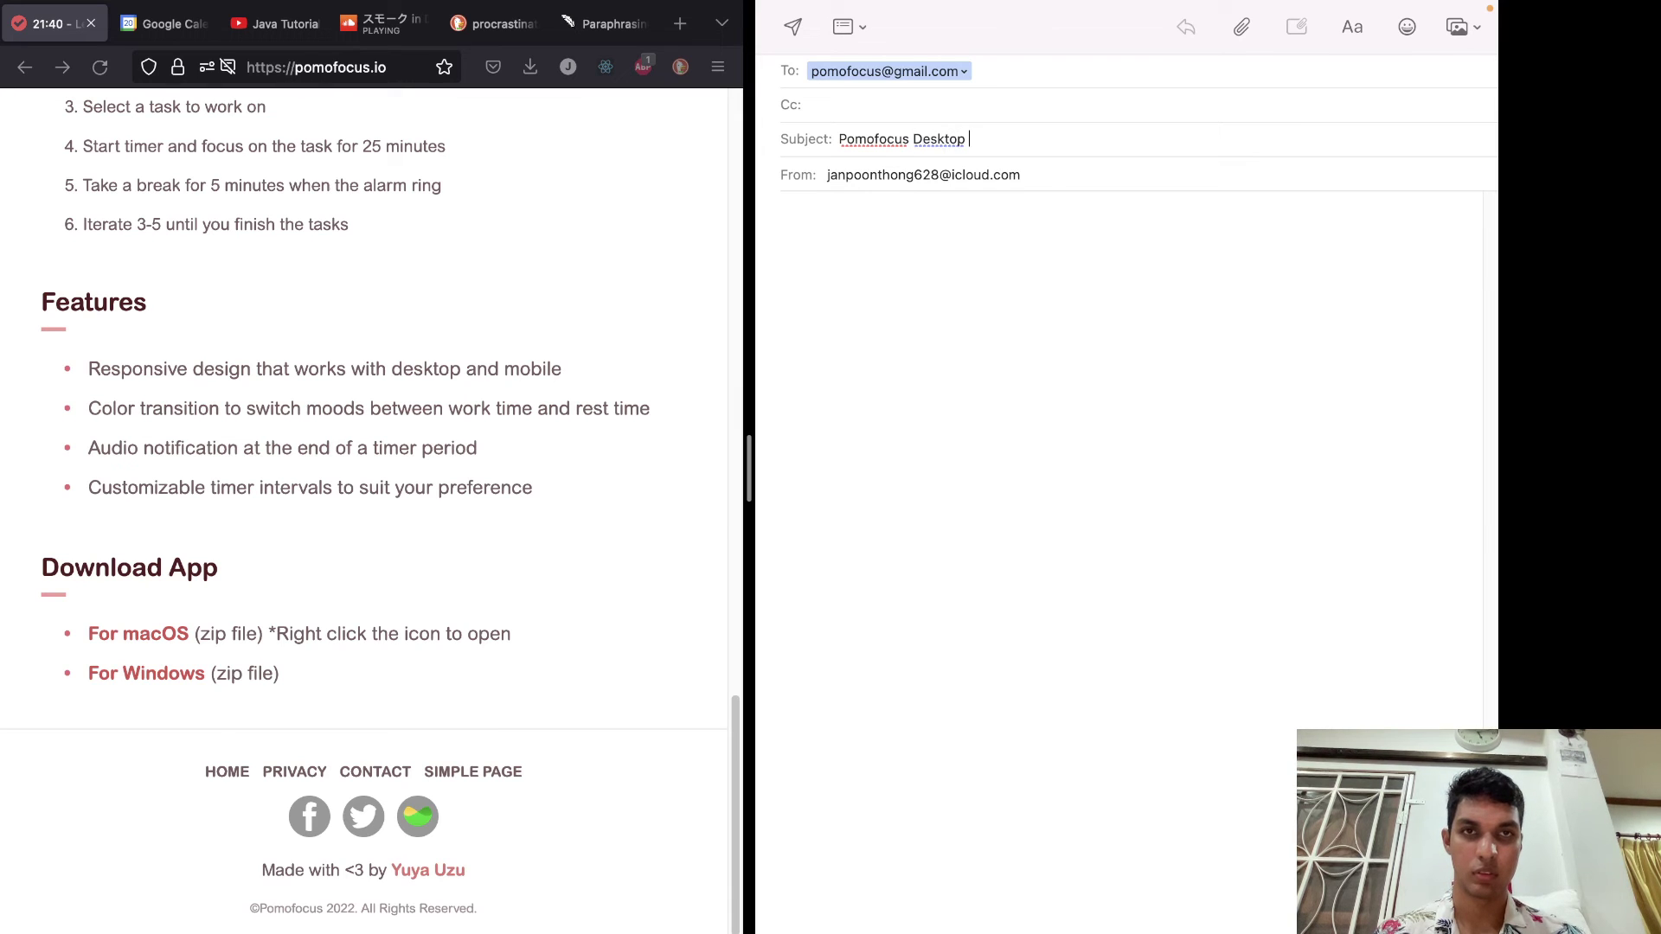
{"action": "type", "text": " Application fo"}
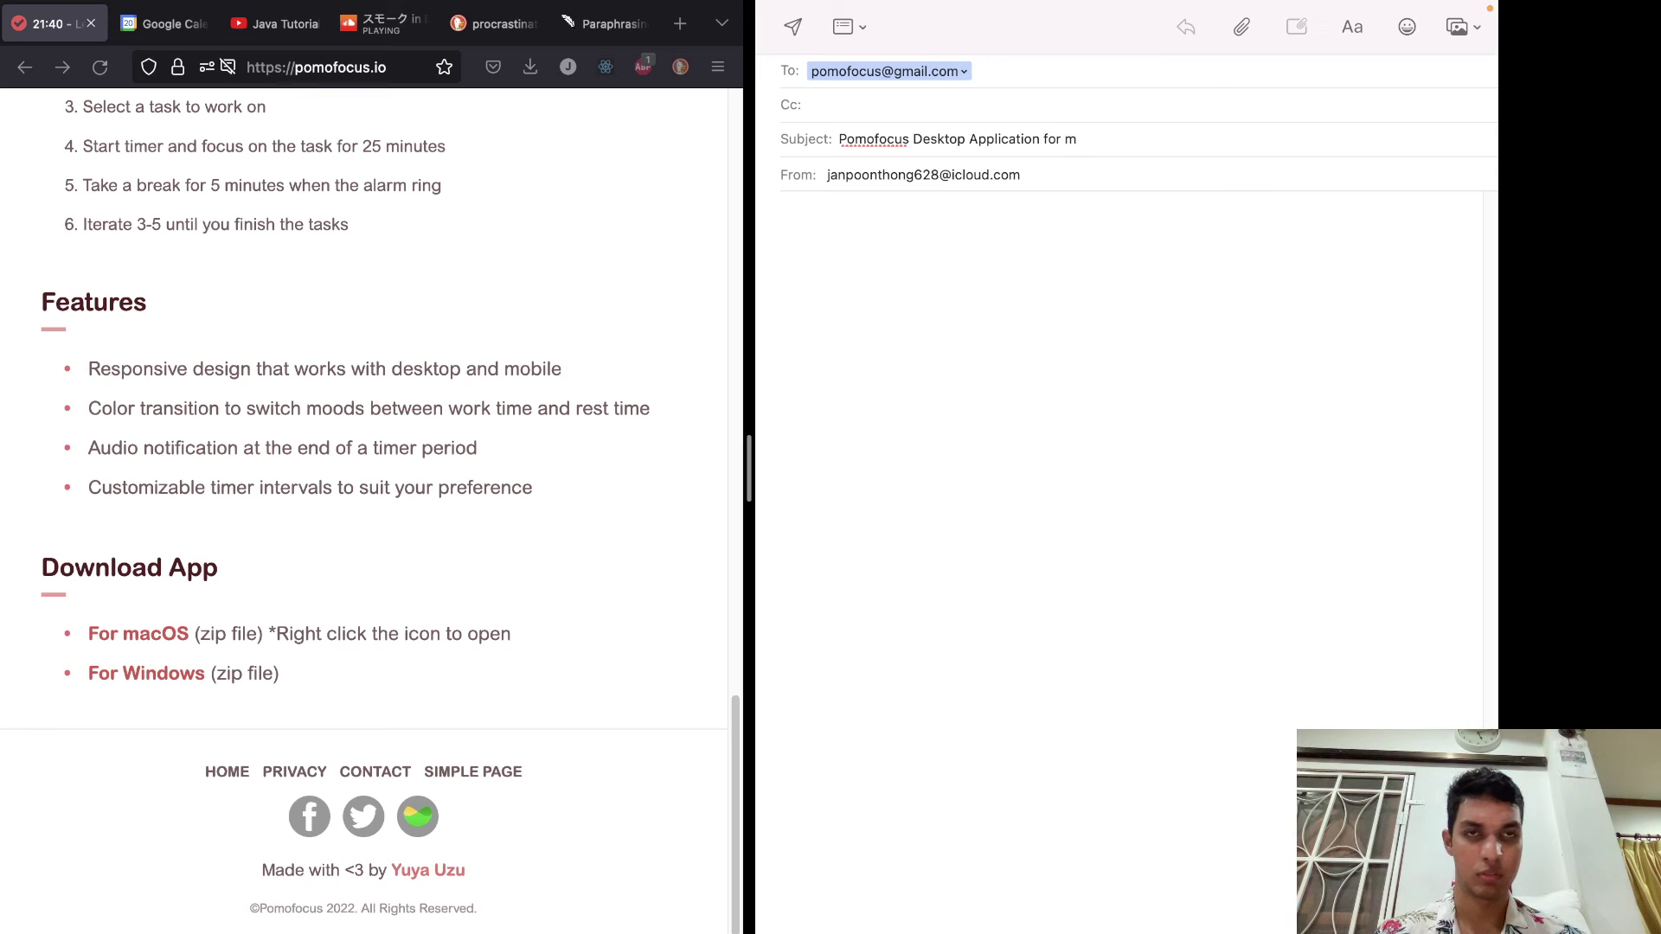
{"action": "type", "text": "r ARM"}
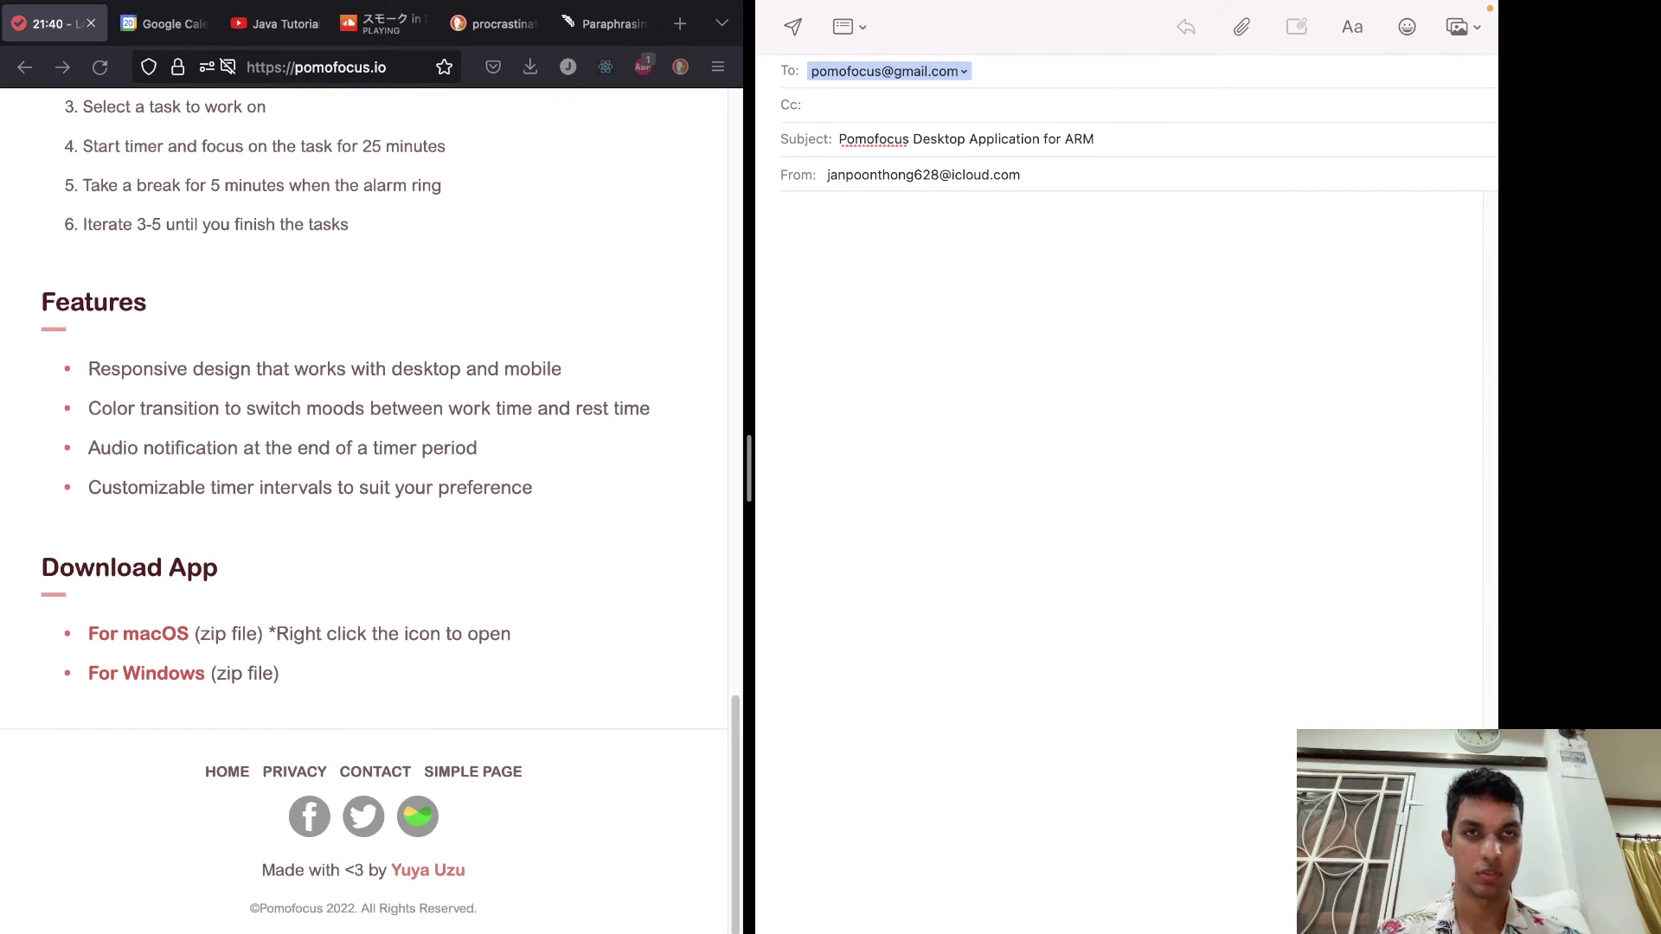
Write "You should make Pomofocus for ARM architecture" in the body of the email.
{"action": "left_click", "coordinate": [1082, 297]}
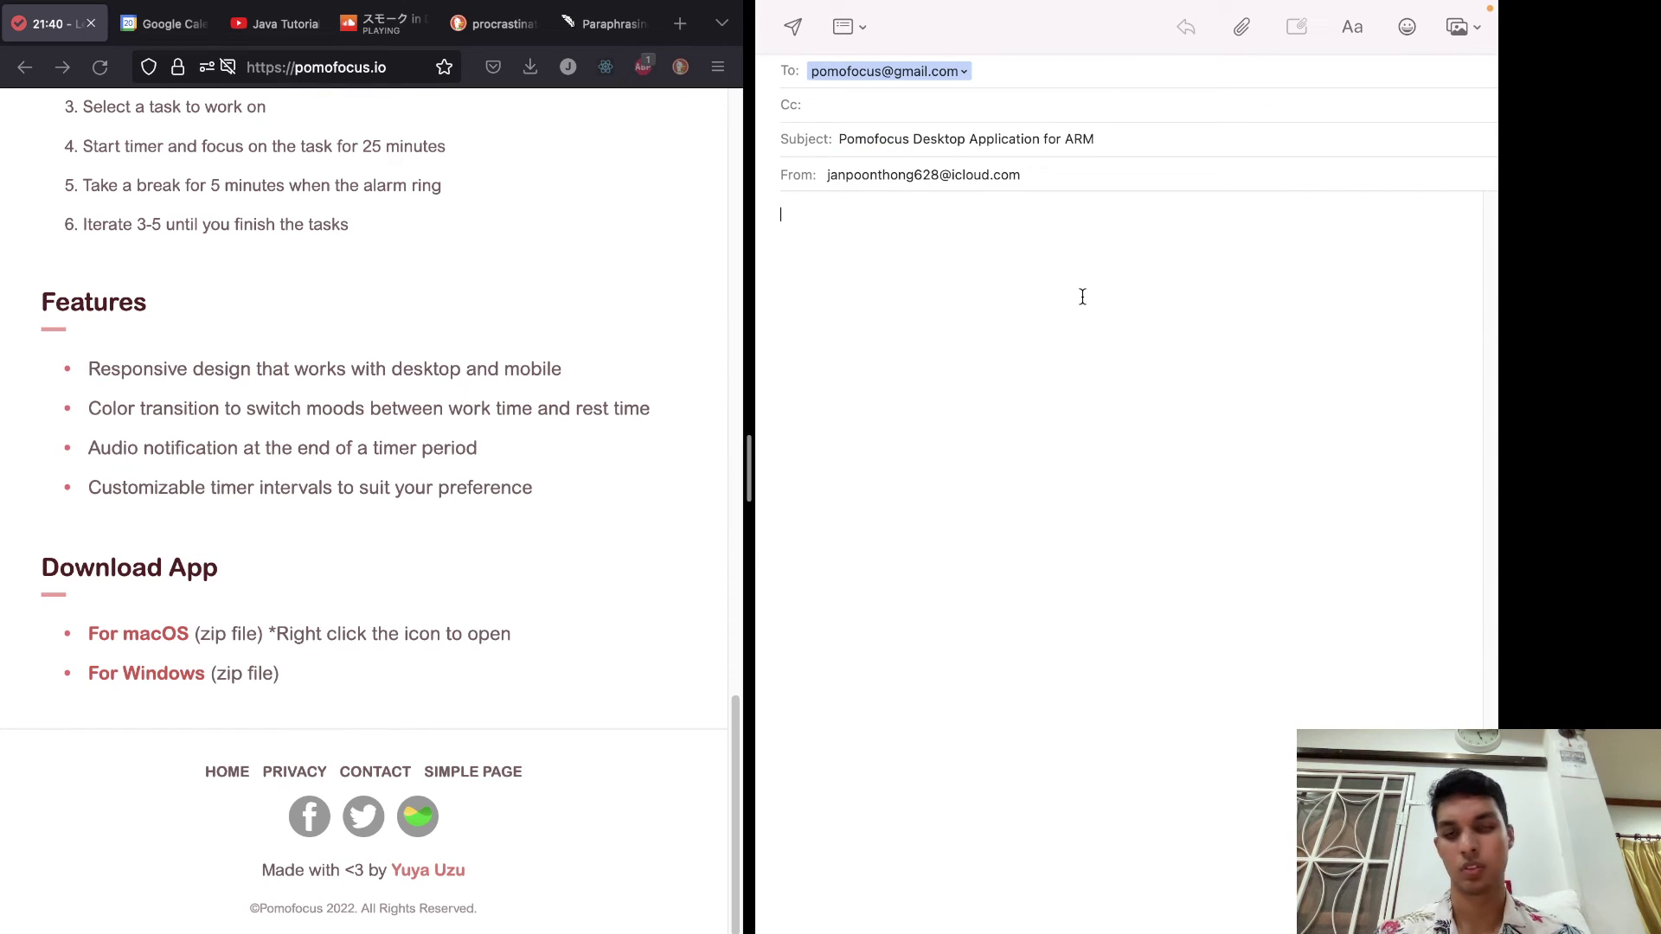
{"action": "type", "text": "You should"}
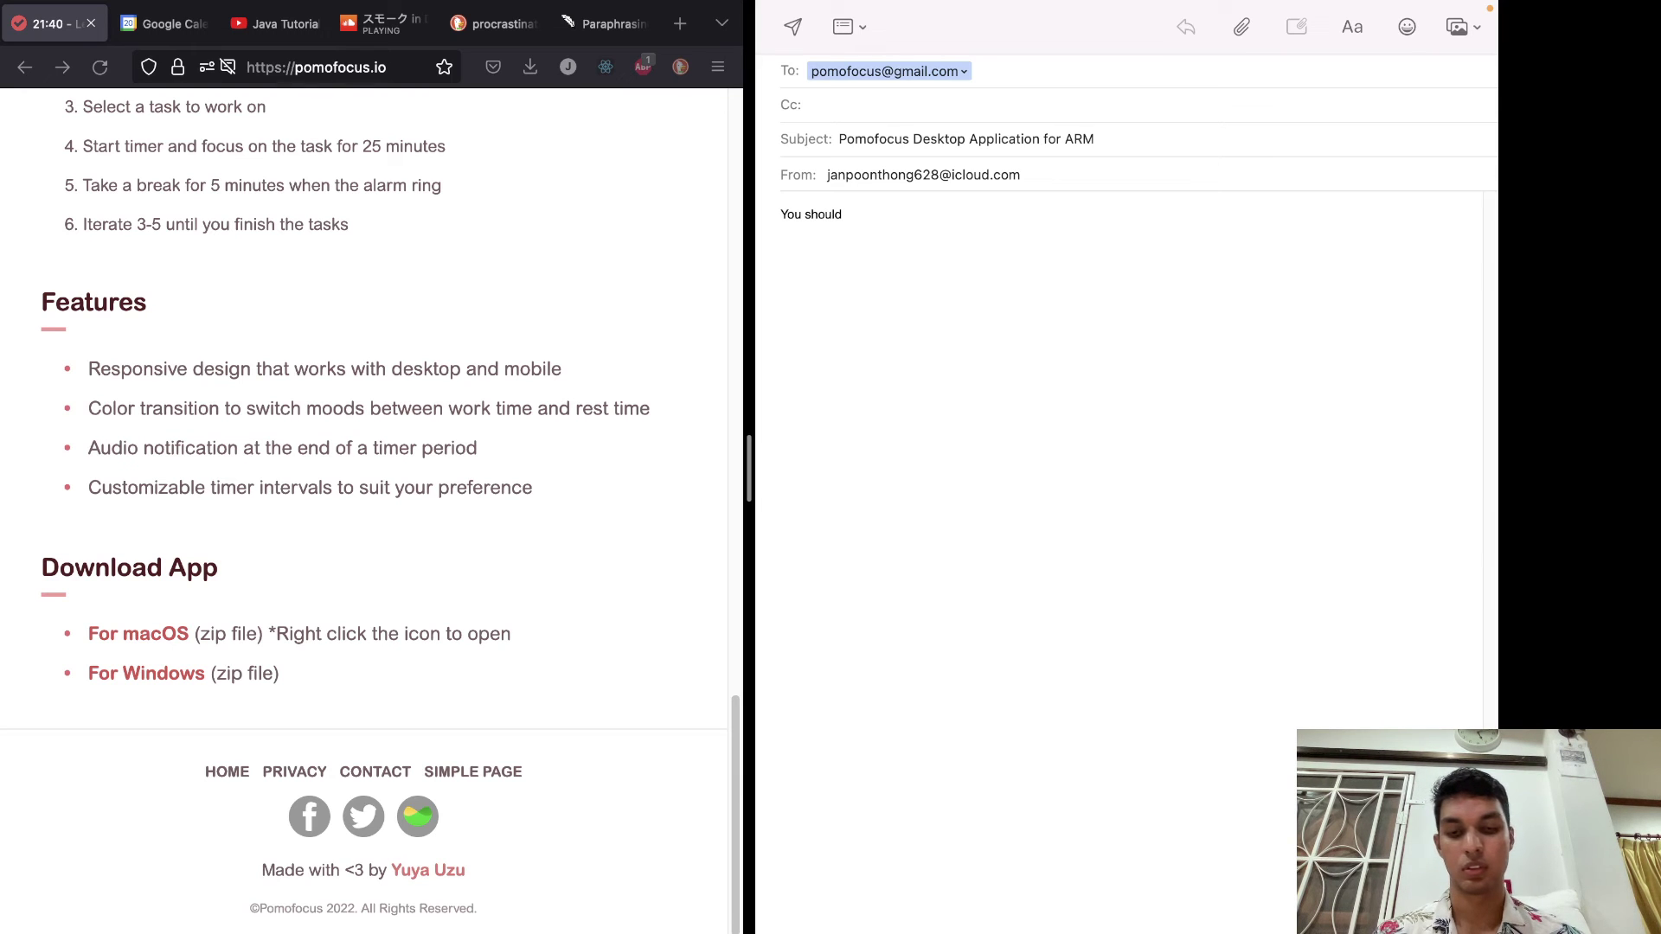
{"action": "type", "text": " make"}
{"action": "type", "text": " su"}
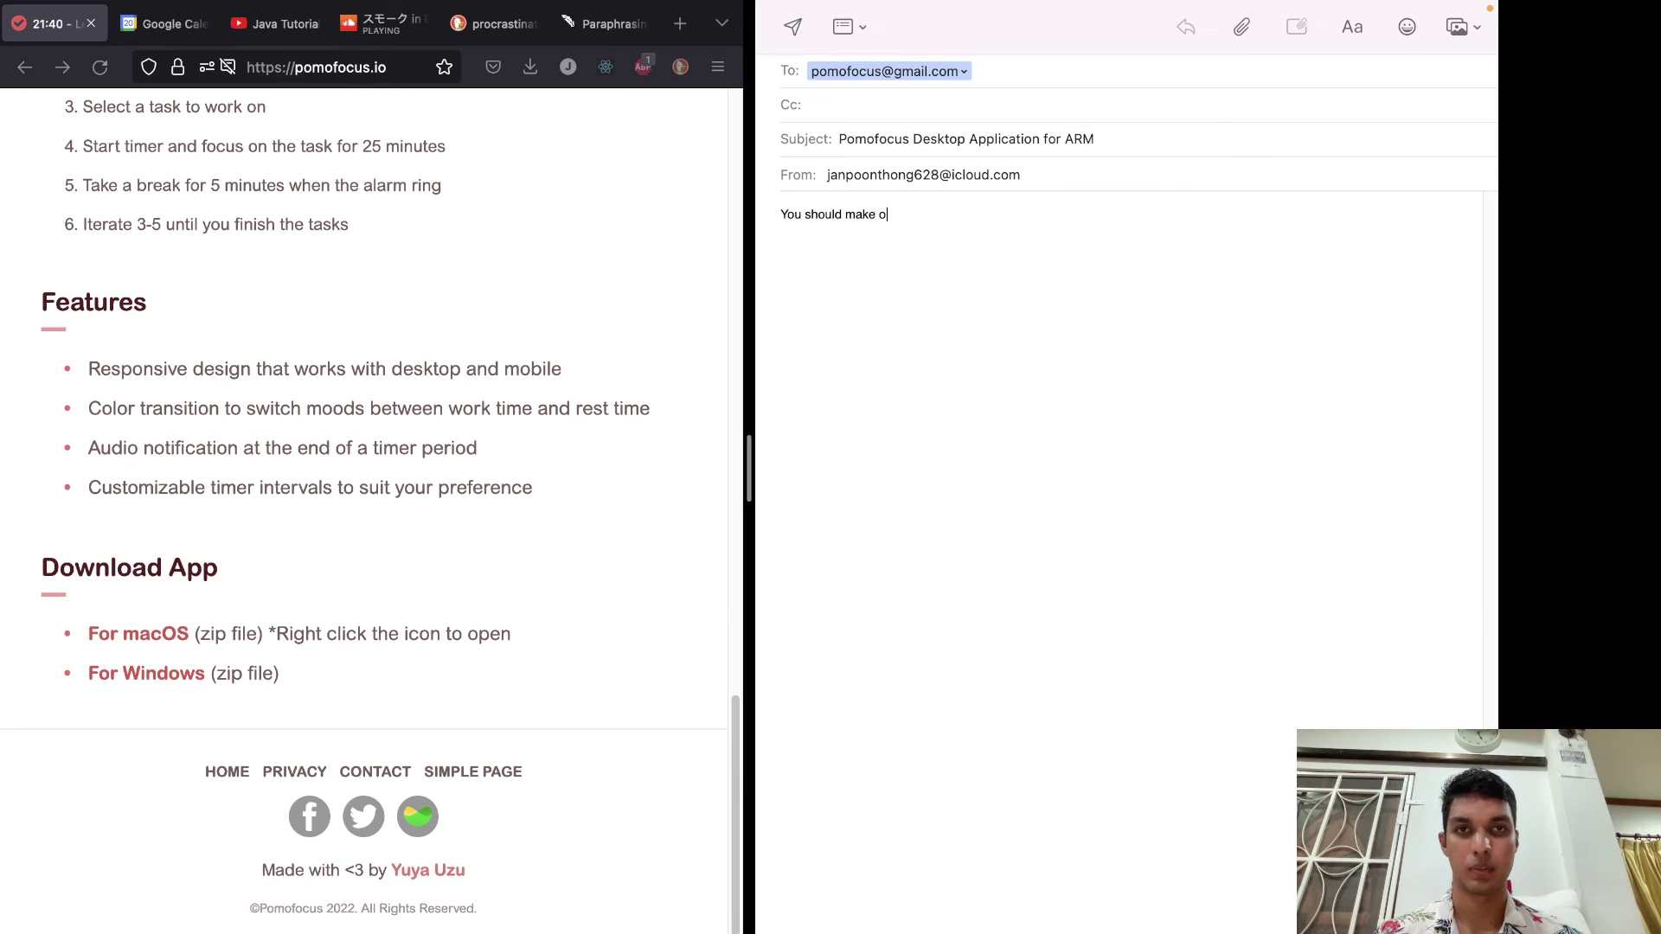
{"action": "key", "text": "BackSpace"}
{"action": "key", "text": "BackSpace"}
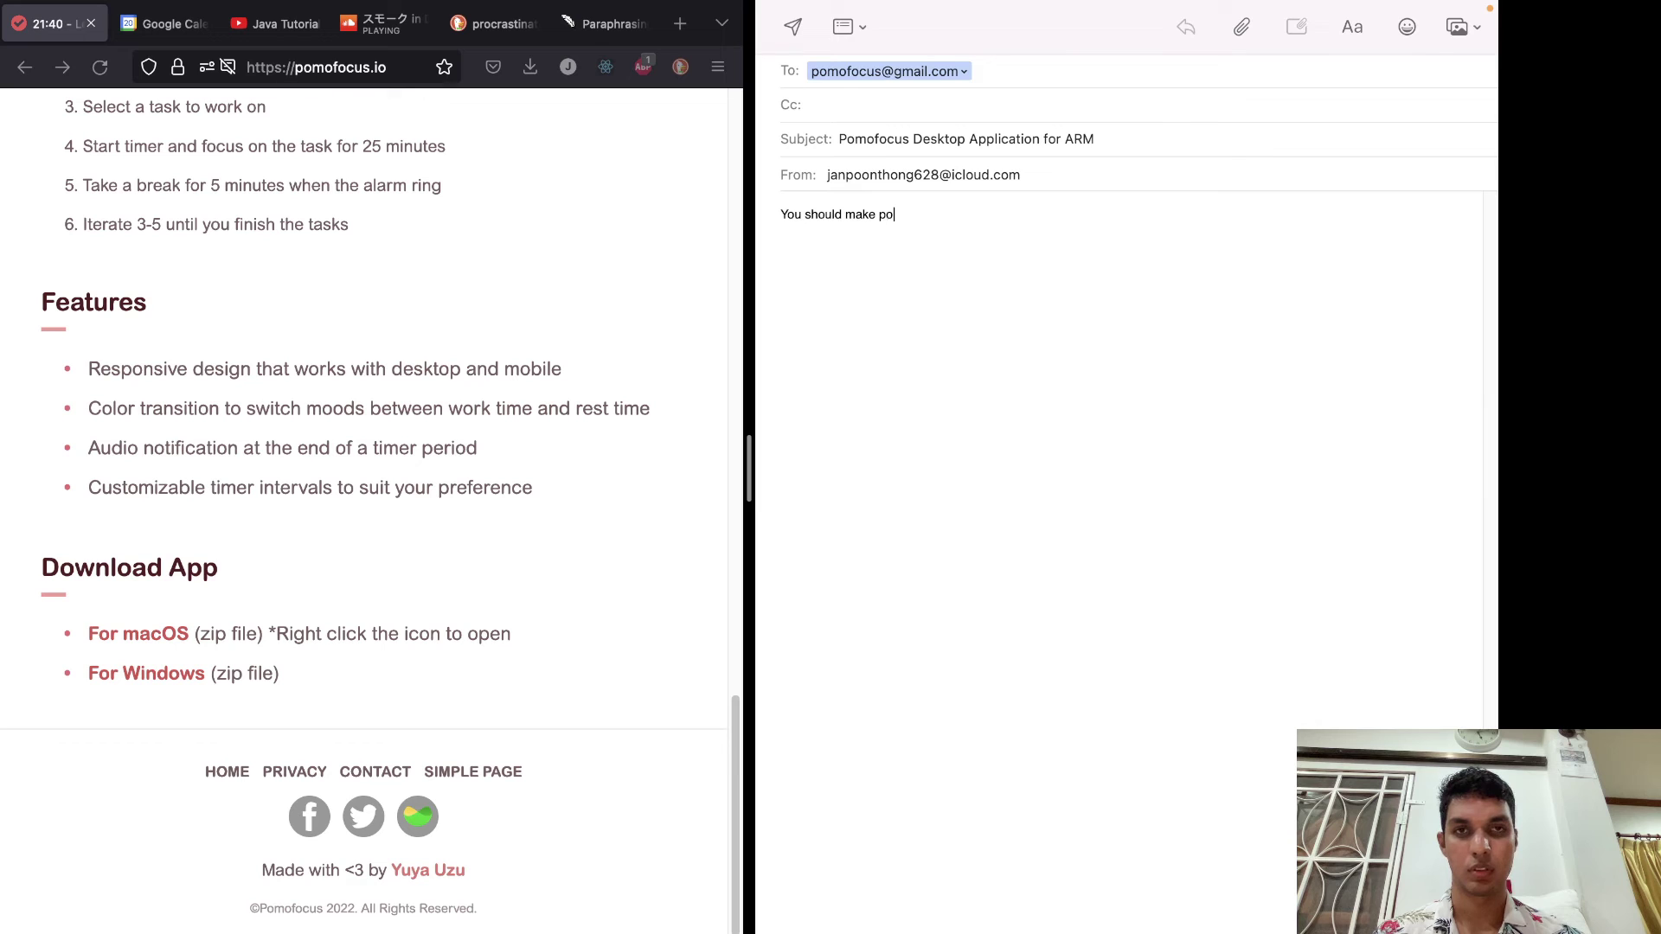
{"action": "type", "text": "Pomo"}
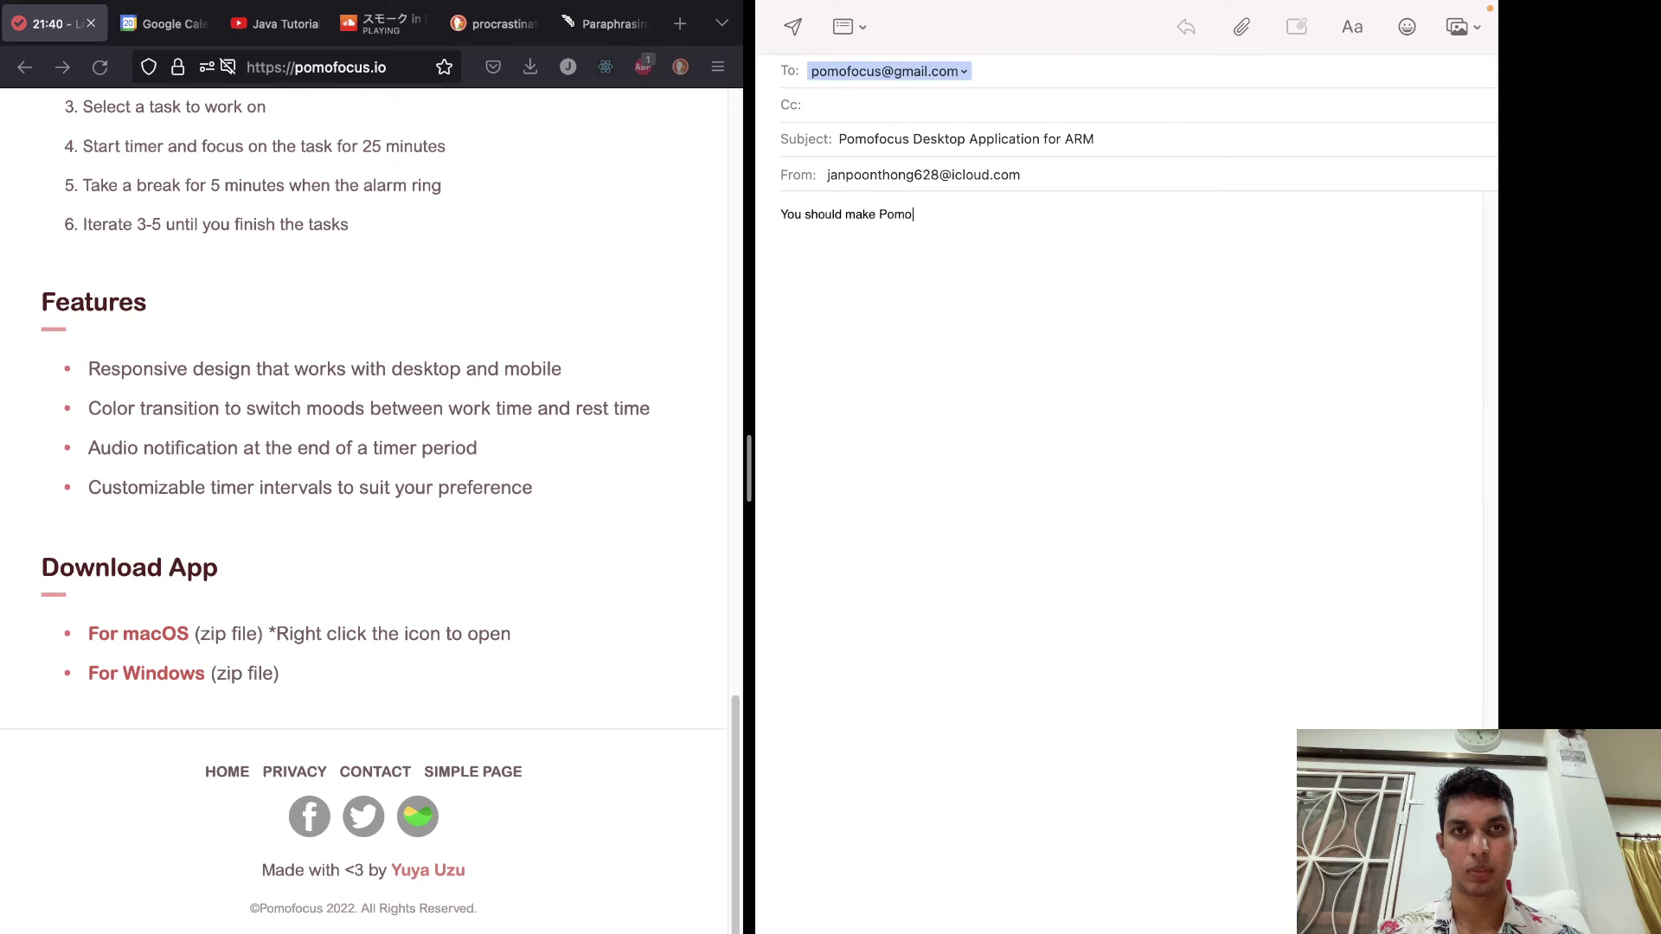
{"action": "type", "text": "fous"}
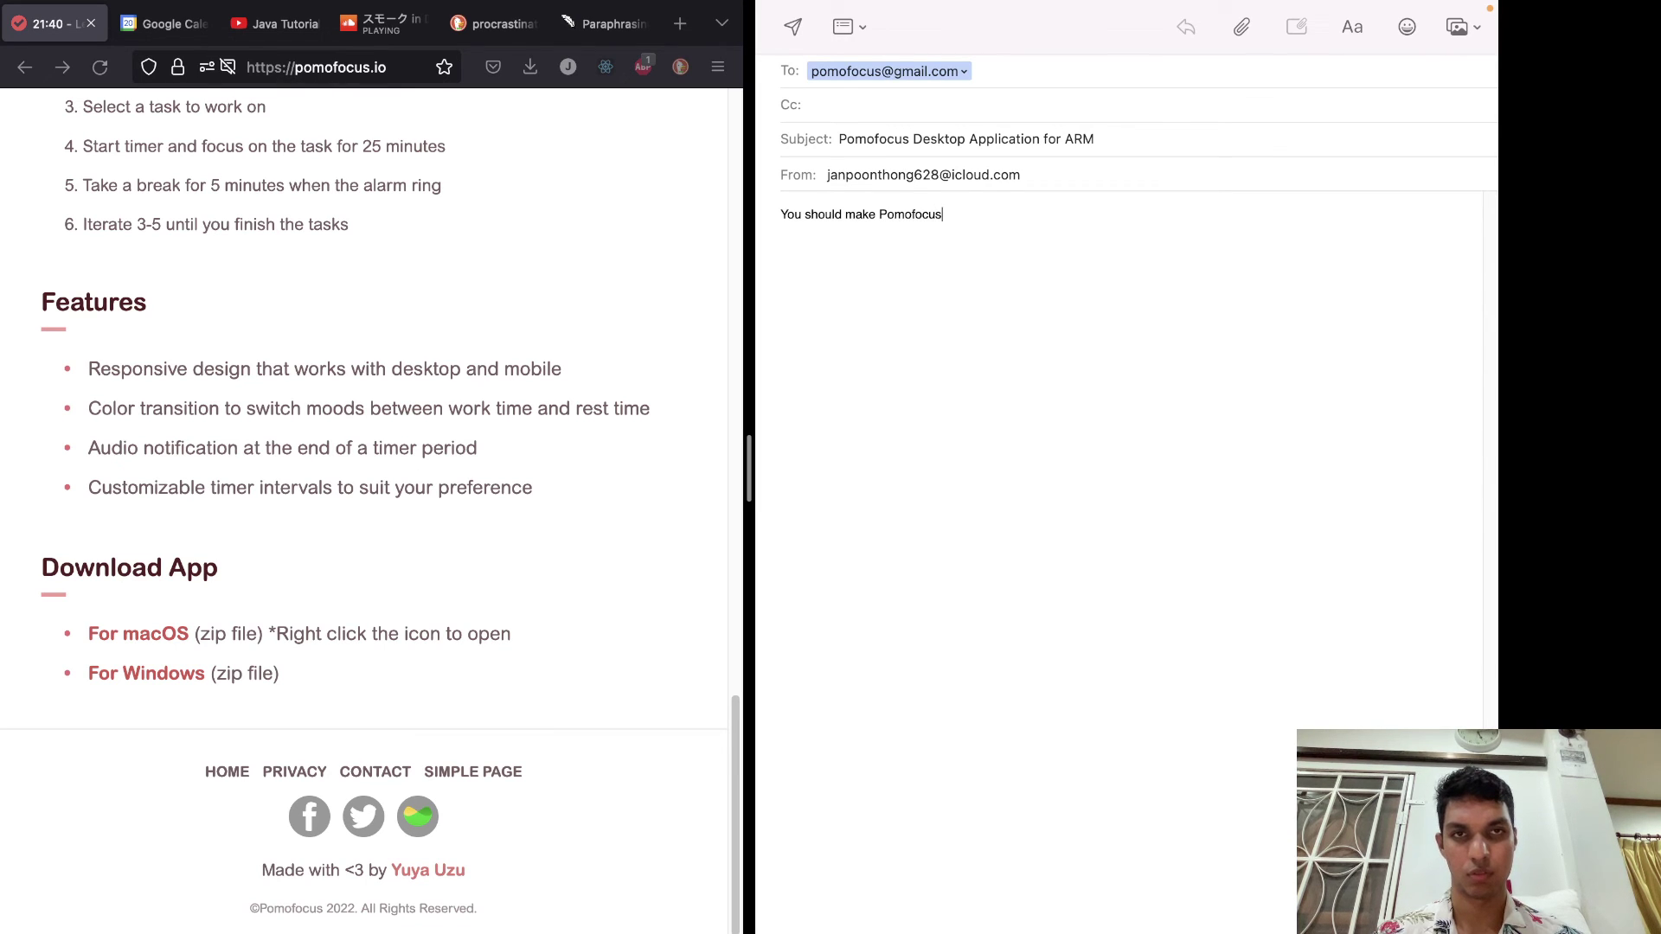
{"action": "type", "text": "s for ARM"}
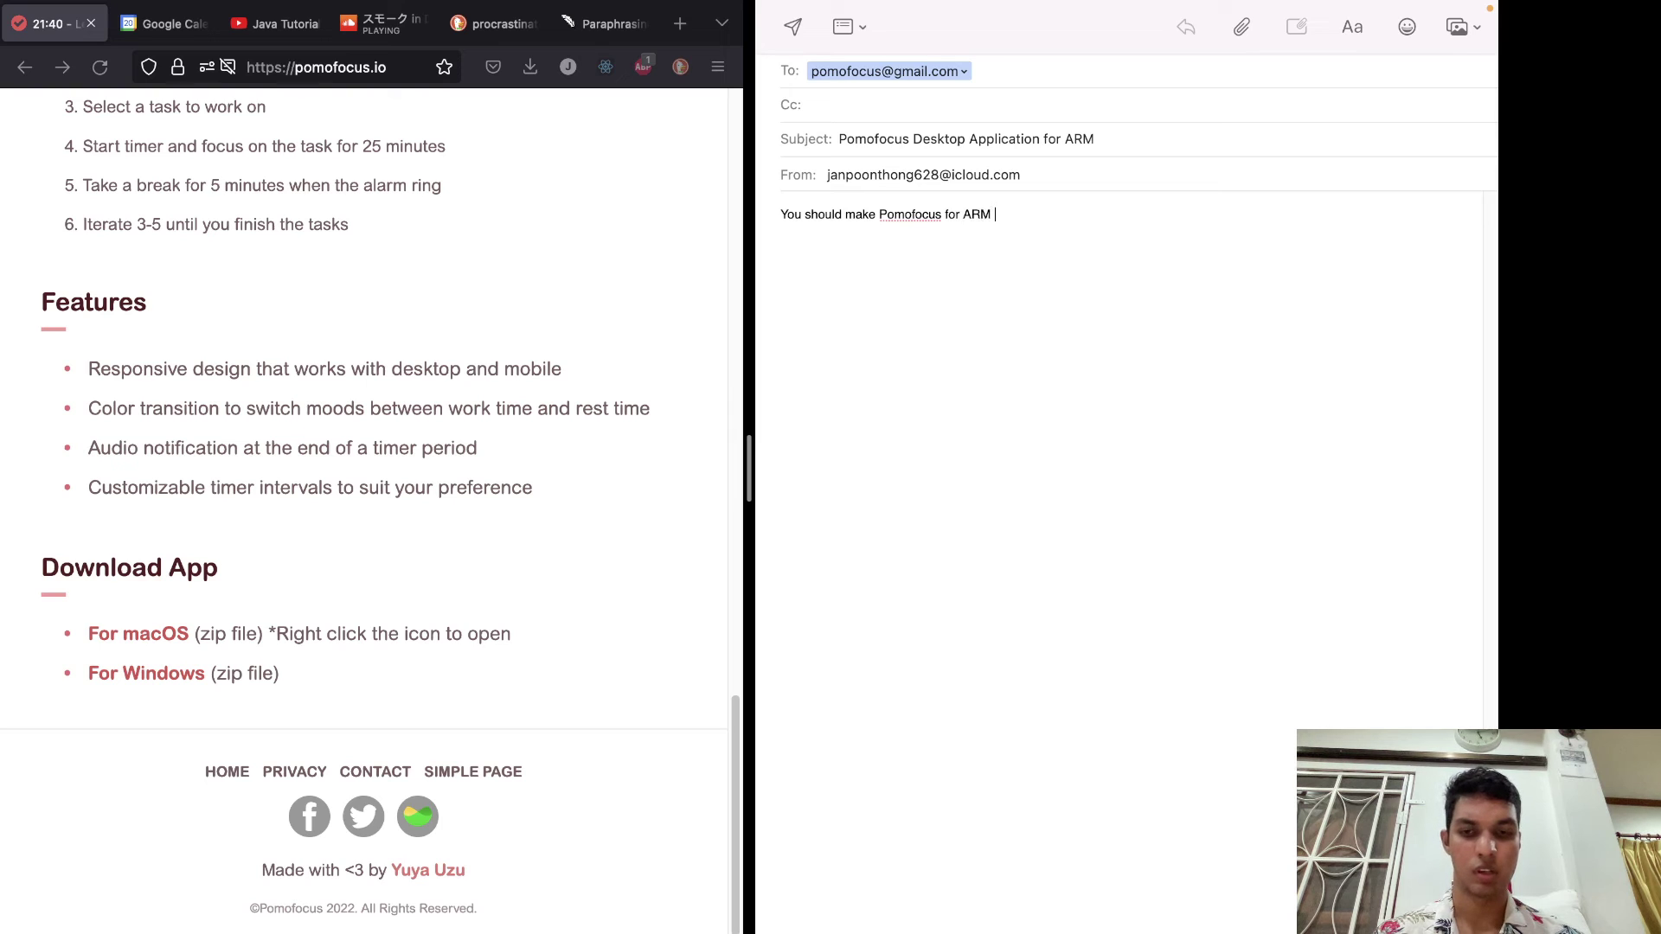
{"action": "type", "text": " archi"}
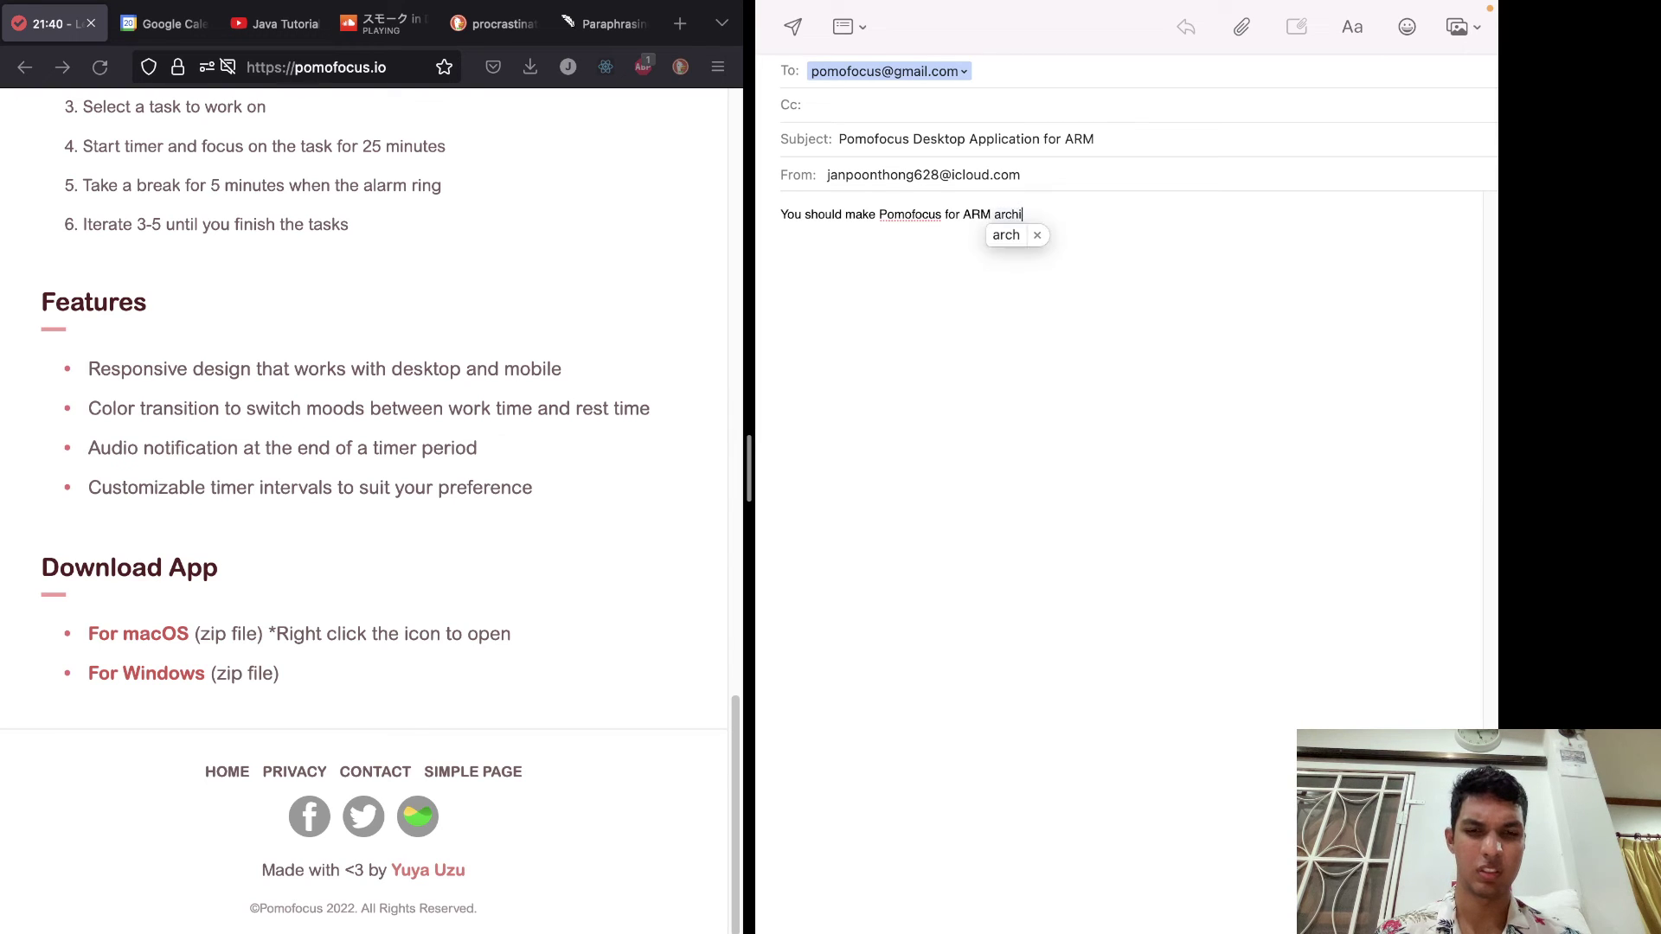
{"action": "type", "text": "tecture"}
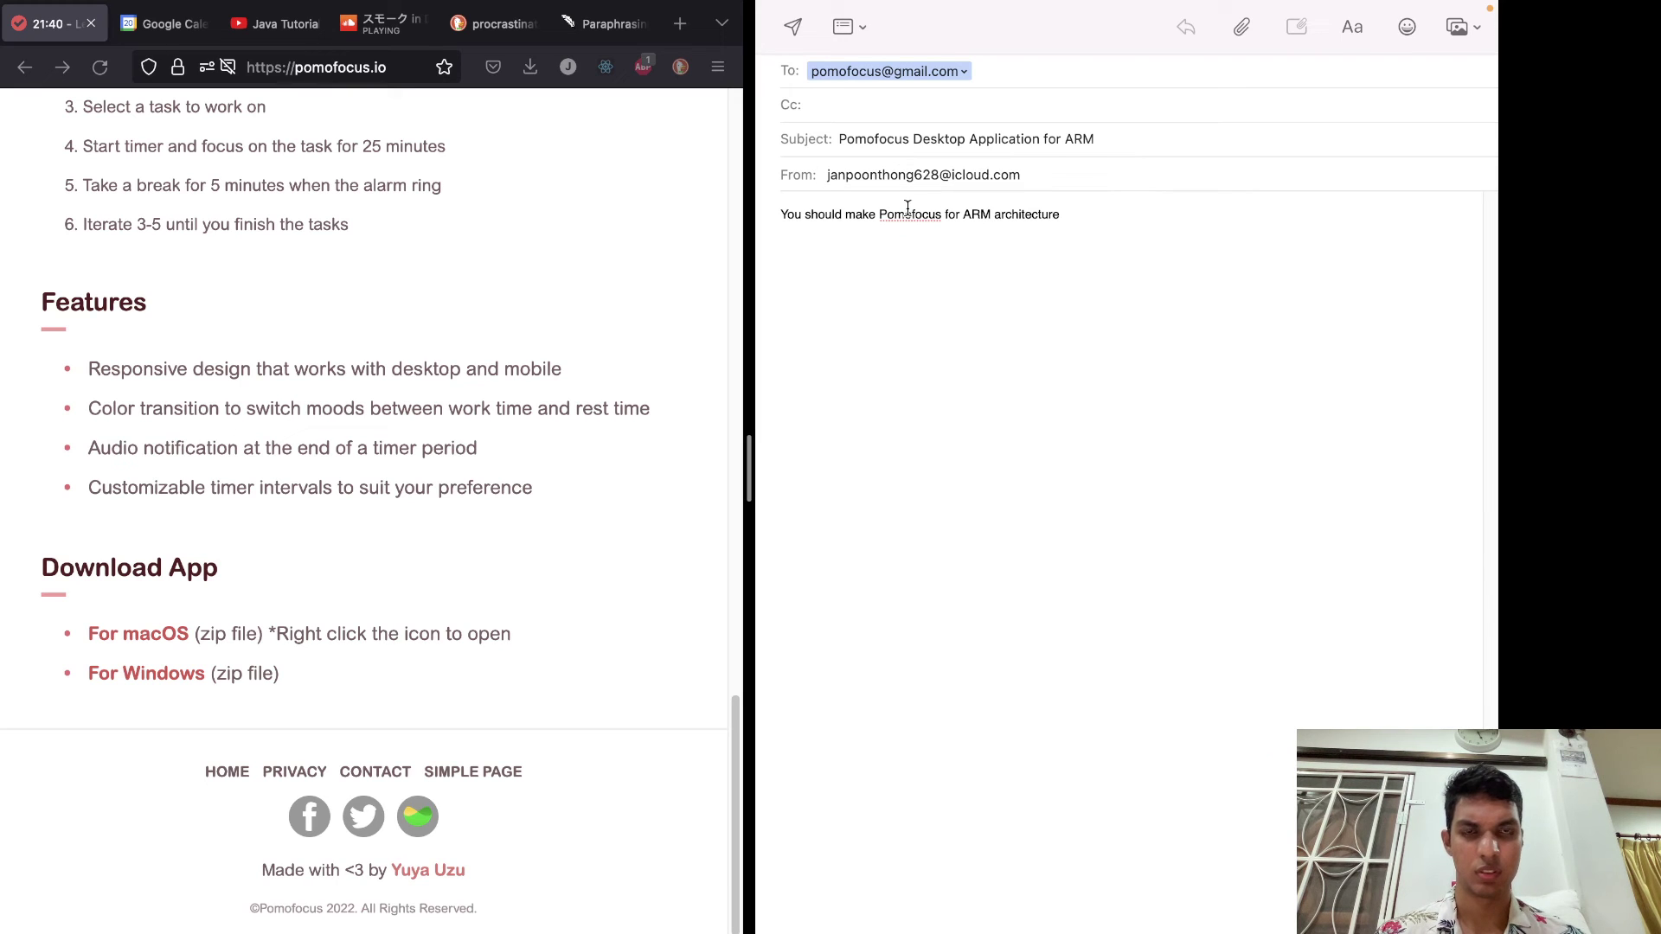
Copy the Pomofocus web address from Firefox and insert it in parentheses after "Pomofocus" in the email body.
{"action": "left_click", "coordinate": [336, 68]}
{"action": "key", "text": "super+c"}
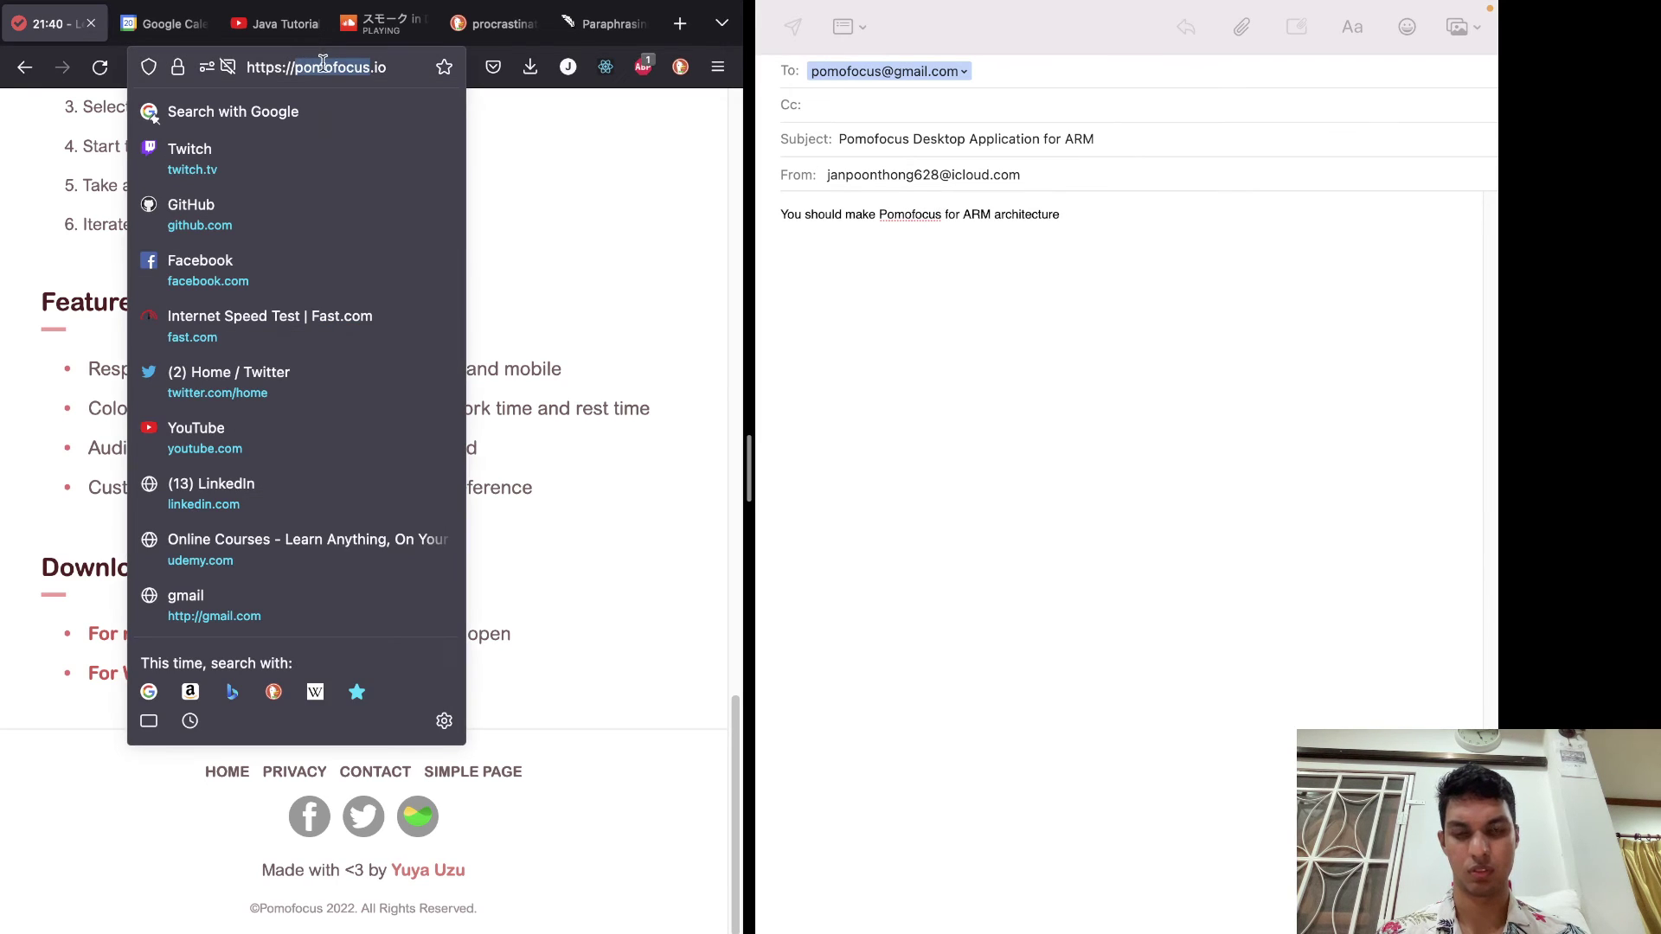
{"action": "left_click", "coordinate": [942, 221]}
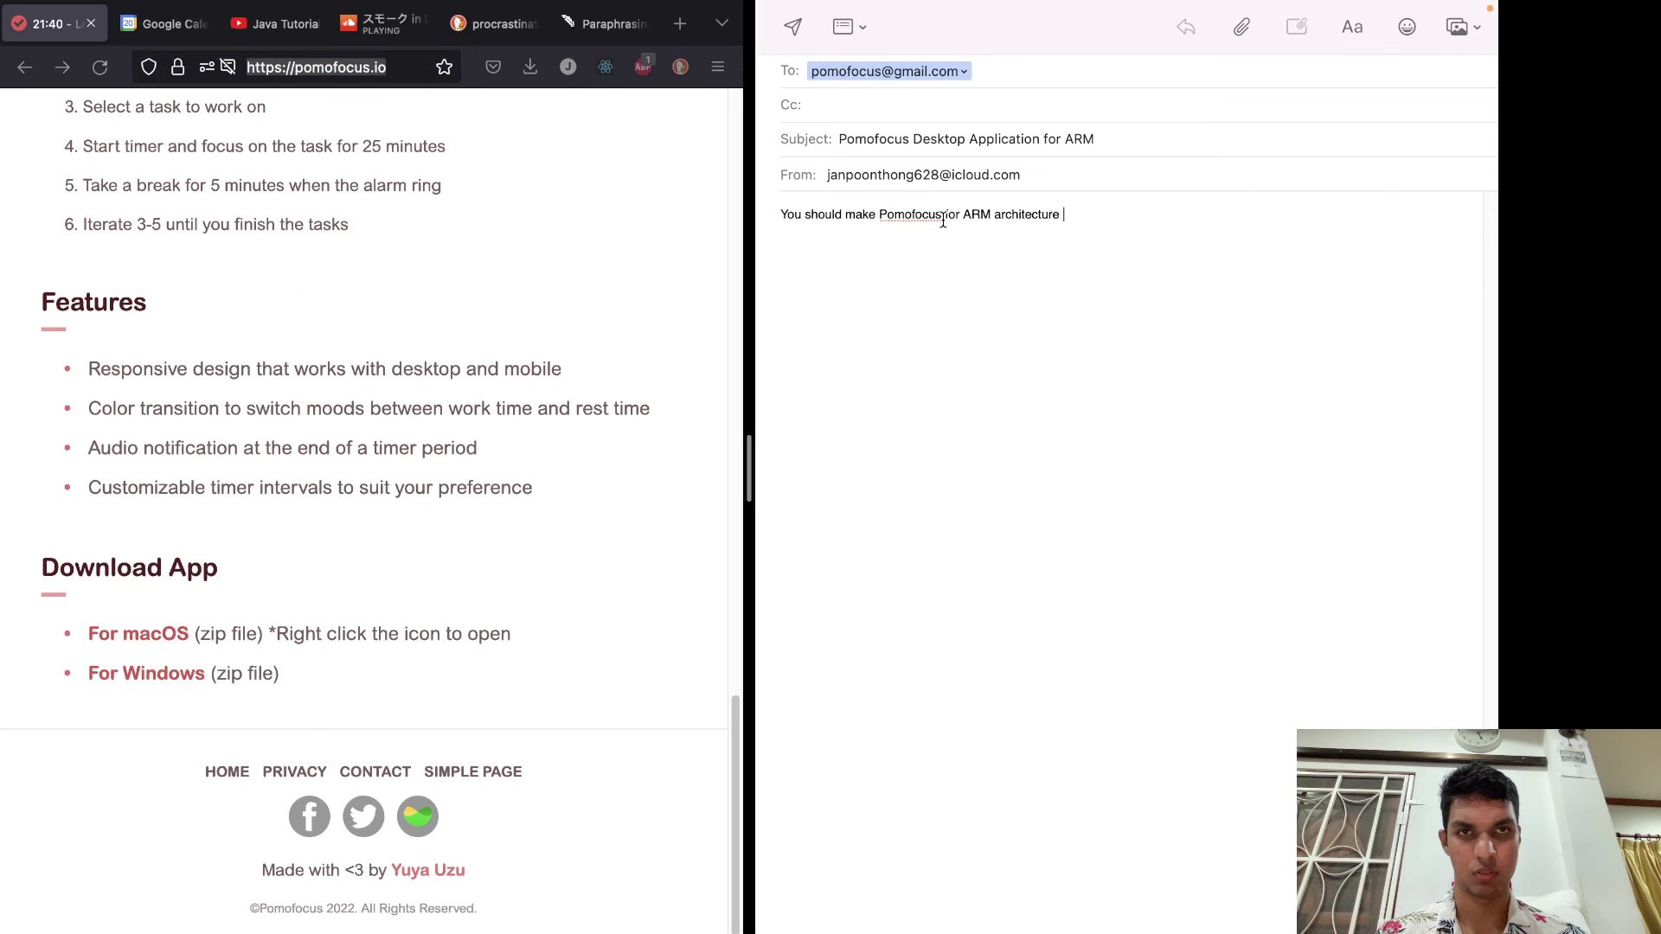
{"action": "type", "text": "("}
{"action": "key", "text": "super+v"}
{"action": "type", "text": ")"}
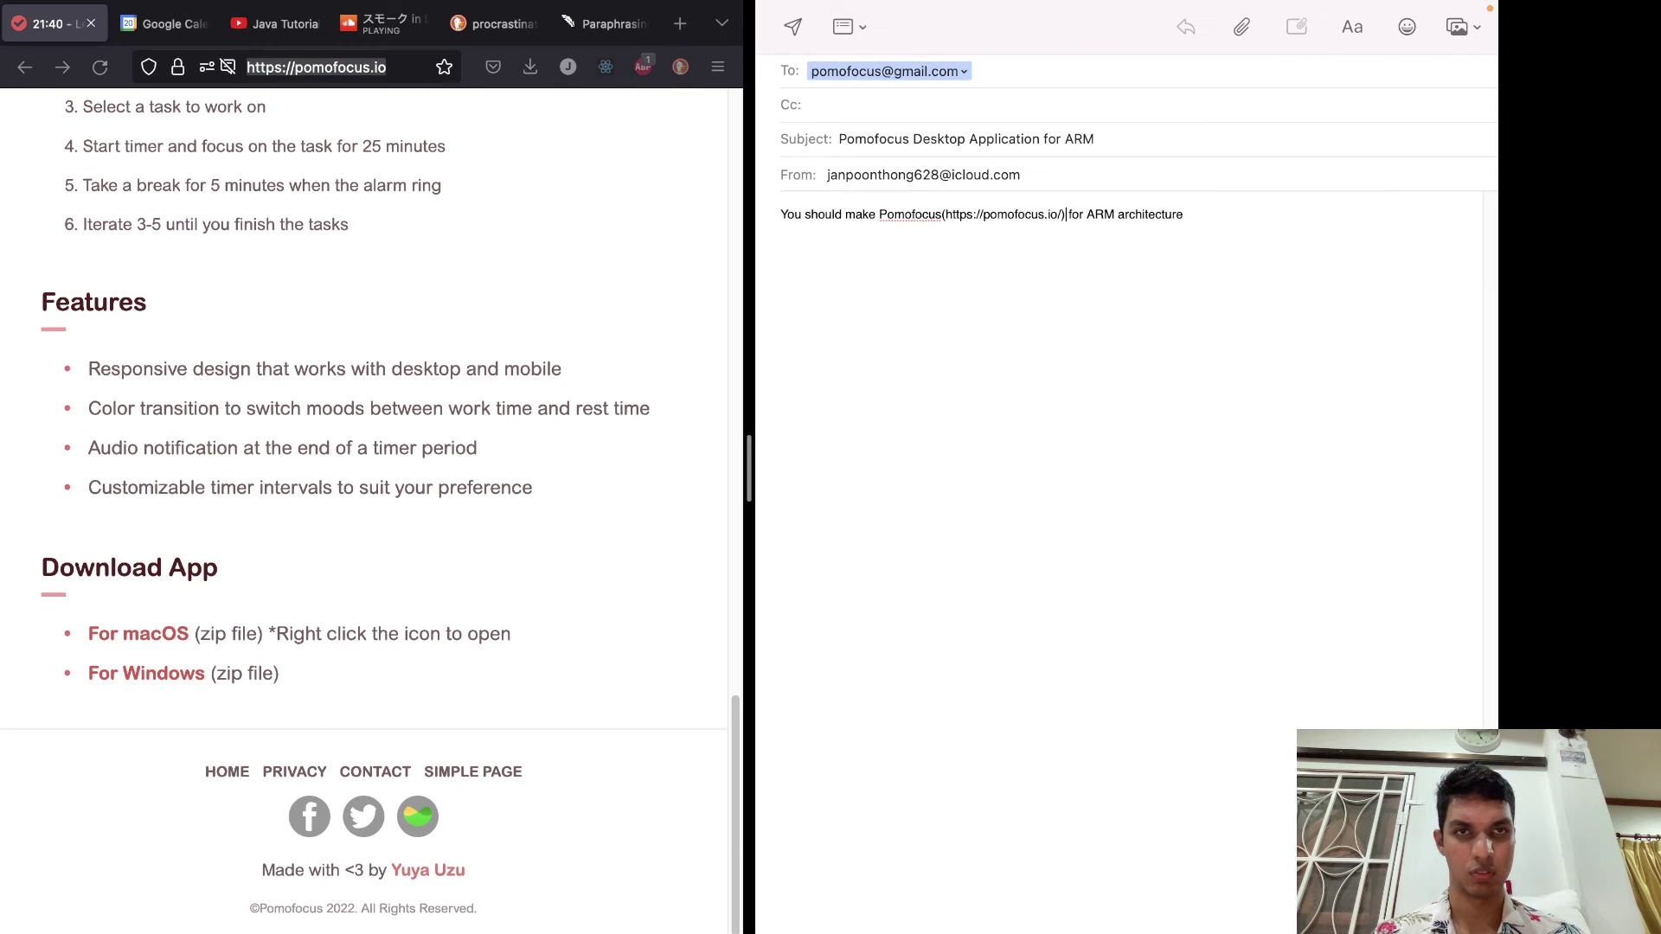
Close the email with "Thank you," and the sender's first name below a blank line.
{"action": "key", "text": "super+Right"}
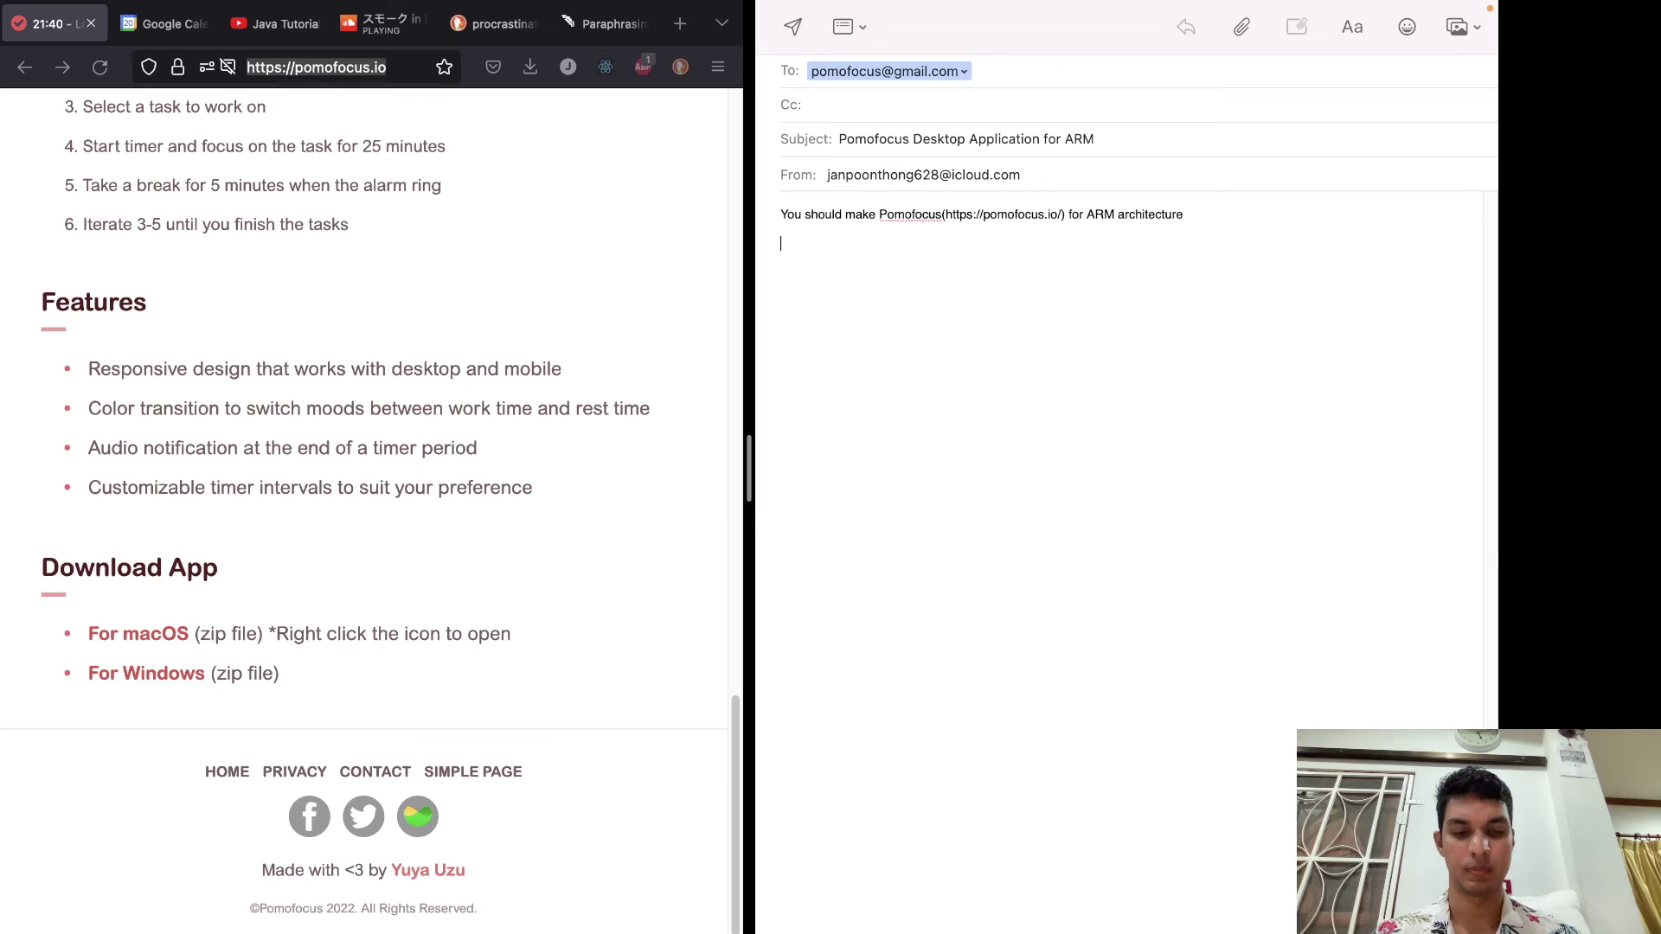
{"action": "type", "text": "Thank you"}
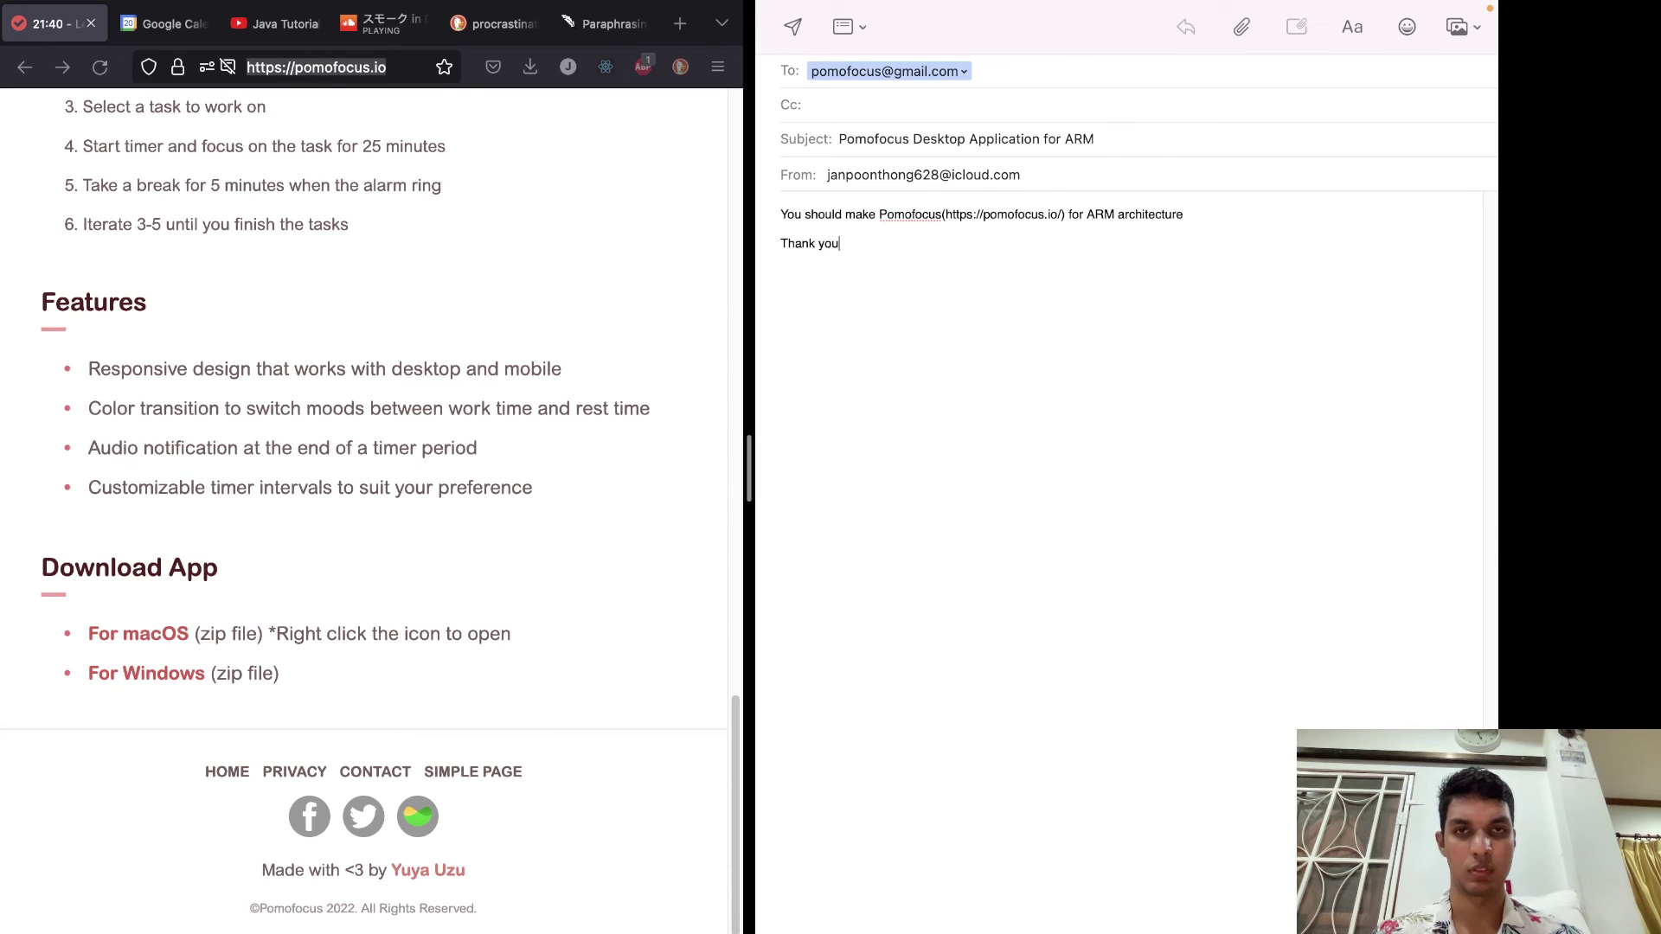
{"action": "type", "text": ","}
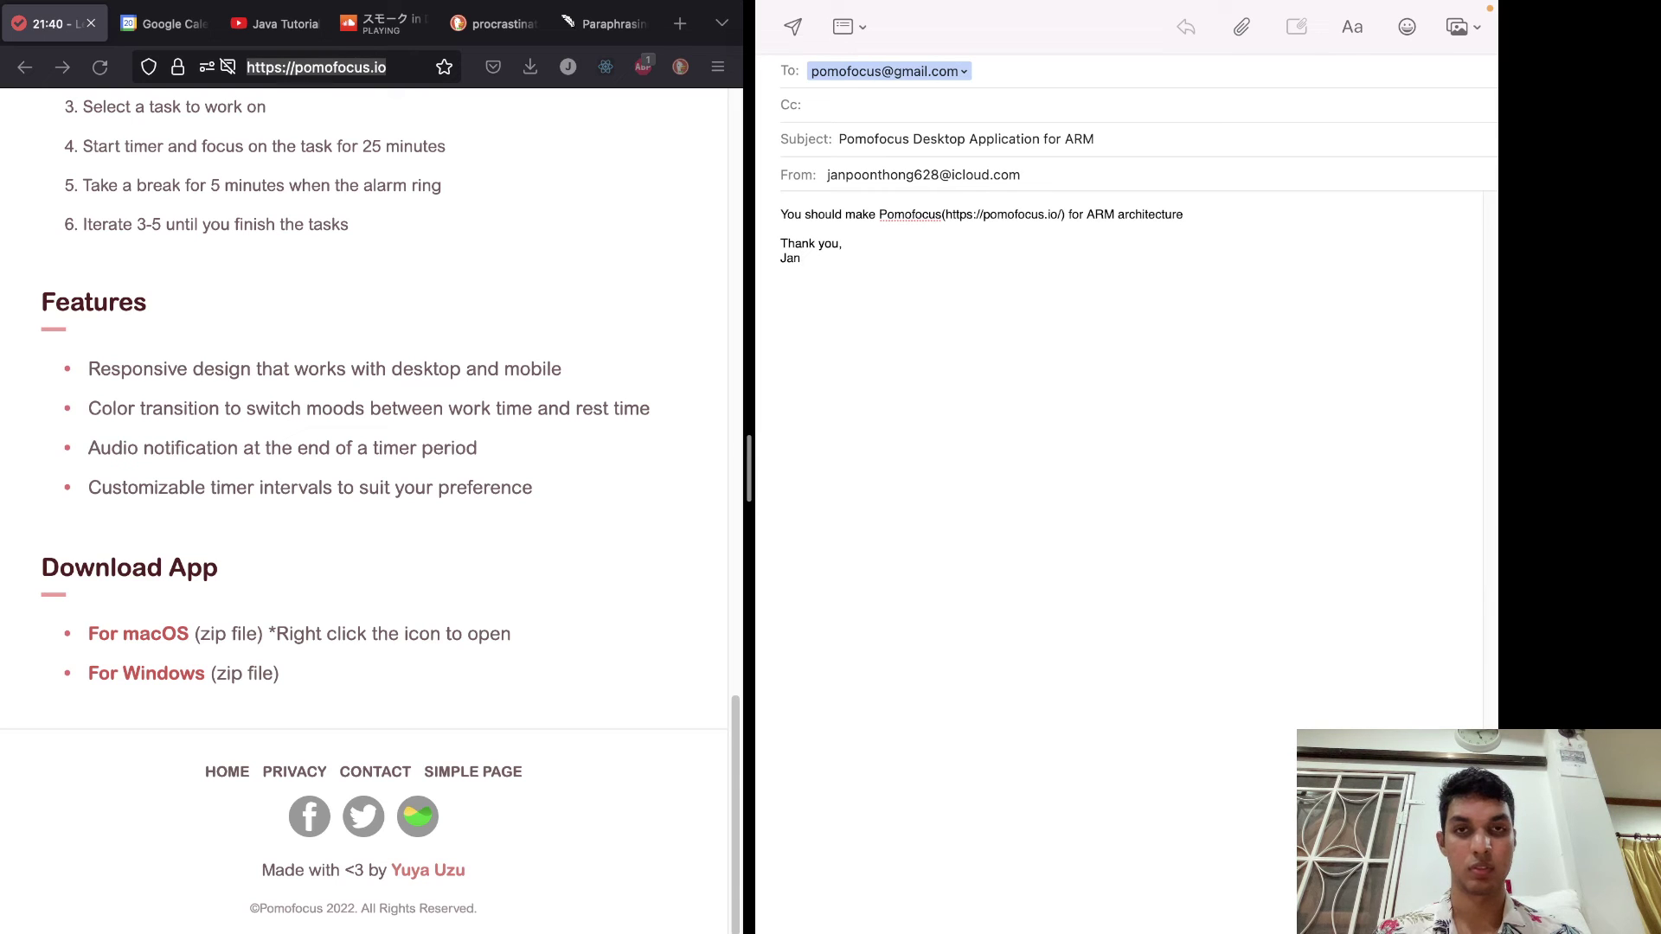
Add ". Love your website tho" after the ARM sentence, keep a blank line before the closing, and send the email.
{"action": "left_click", "coordinate": [781, 228]}
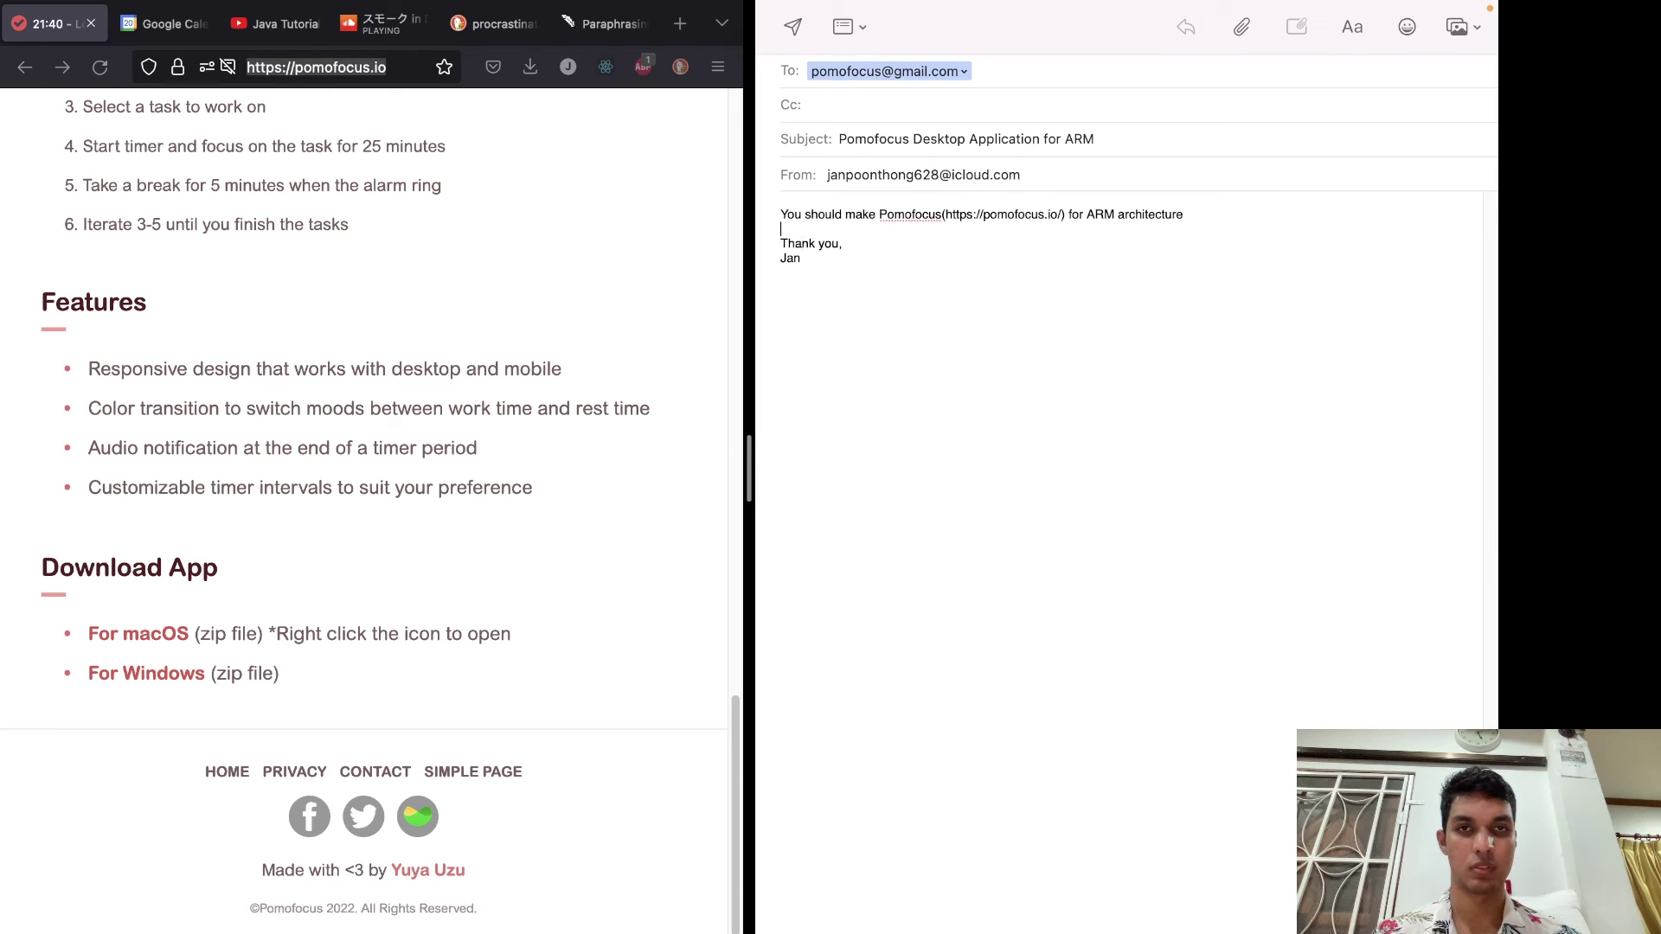
{"action": "key", "text": "BackSpace"}
{"action": "type", "text": ". Lo"}
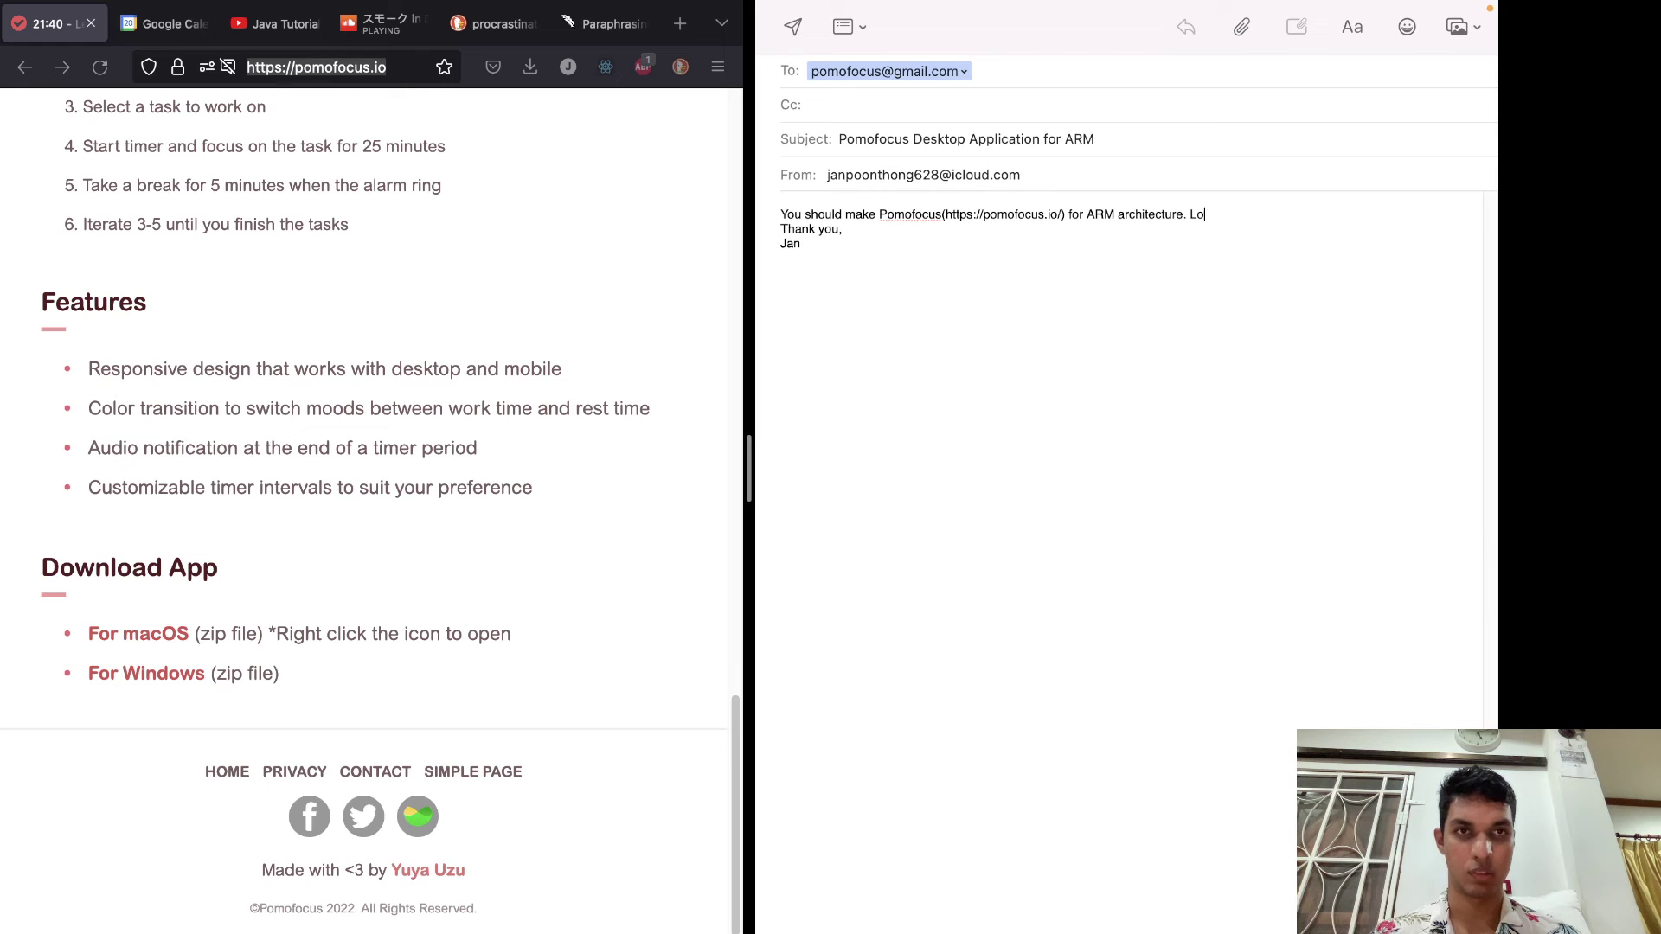
{"action": "type", "text": "ve your website t"}
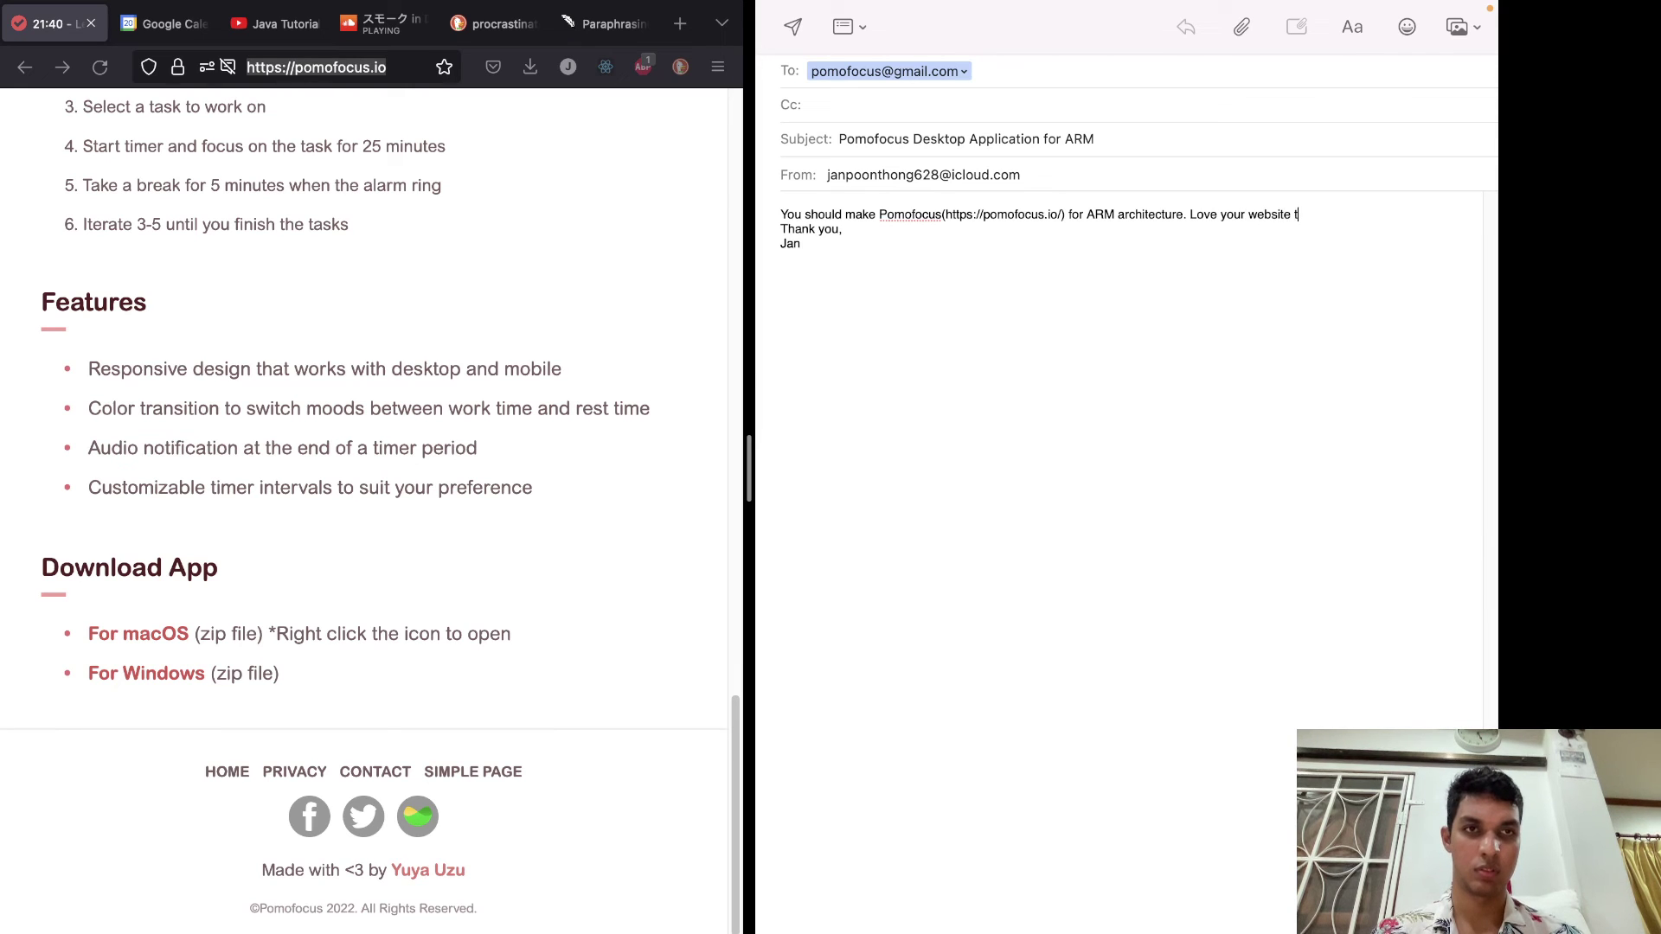
{"action": "type", "text": "ho"}
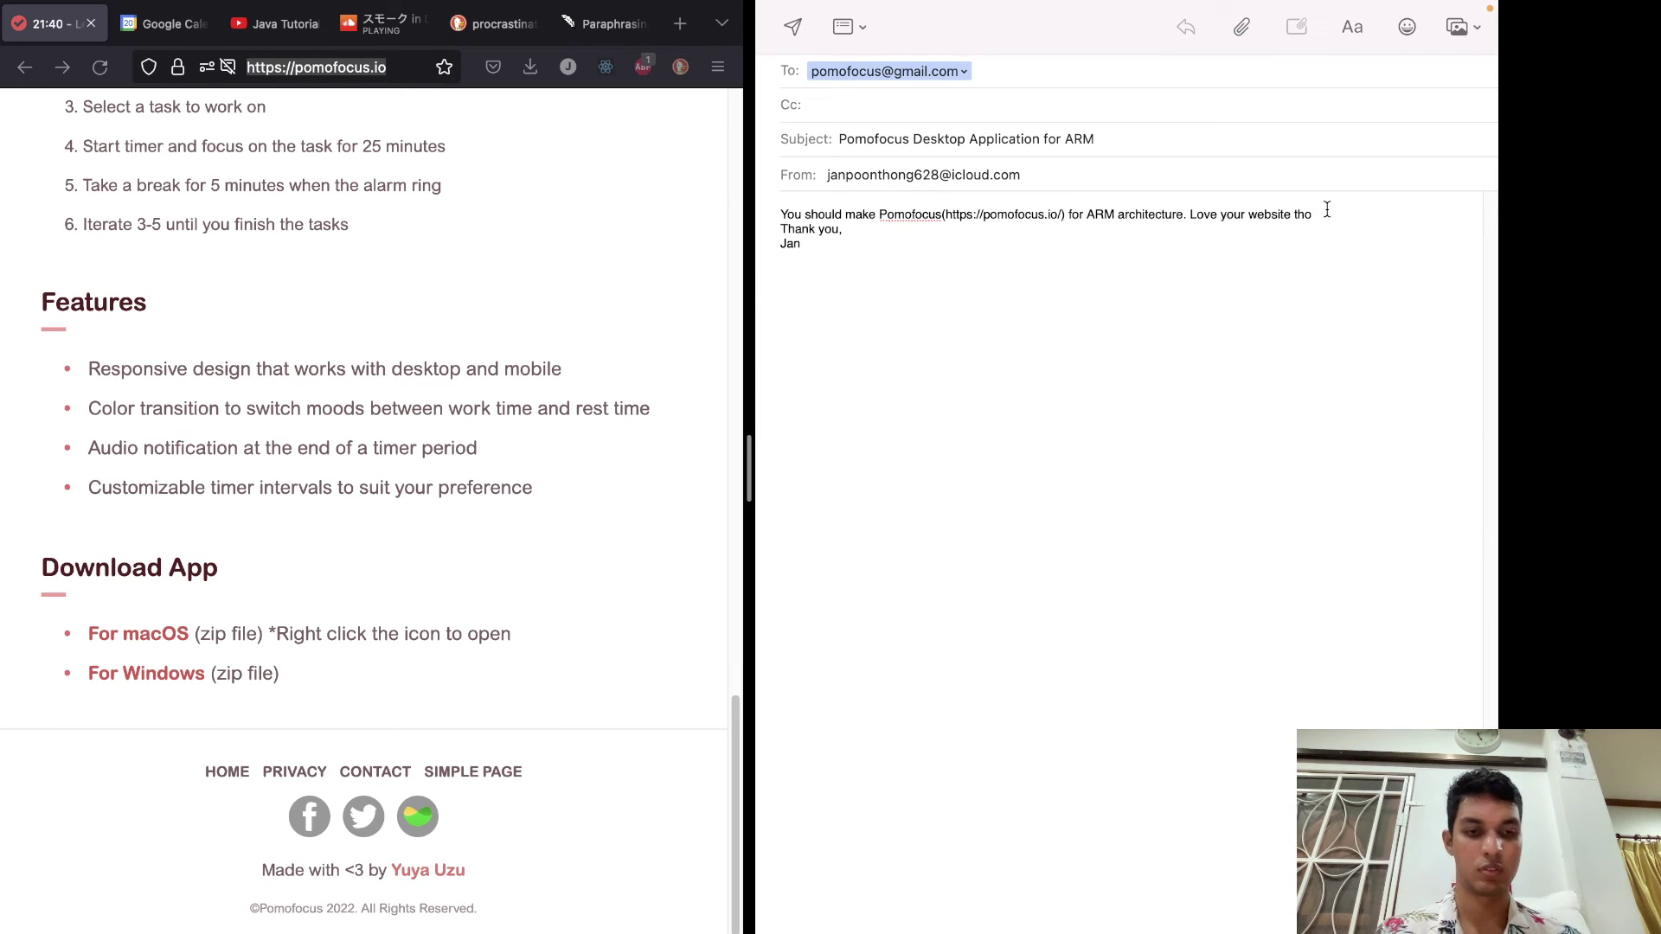
{"action": "key", "text": "Return"}
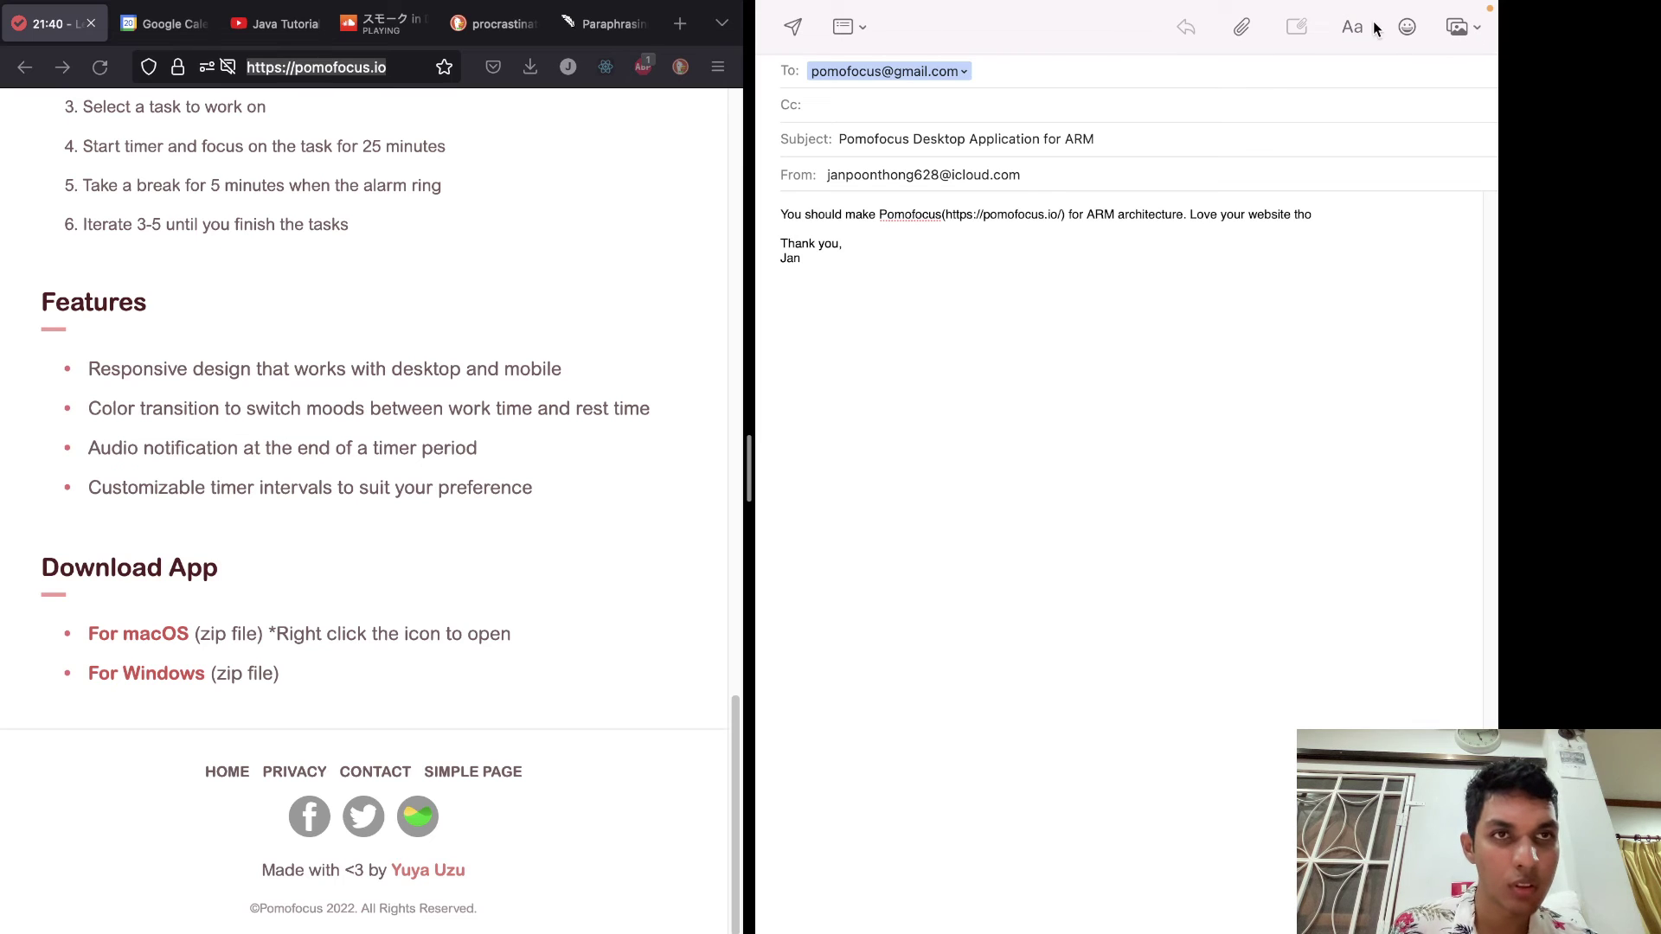
{"action": "left_click", "coordinate": [792, 27]}
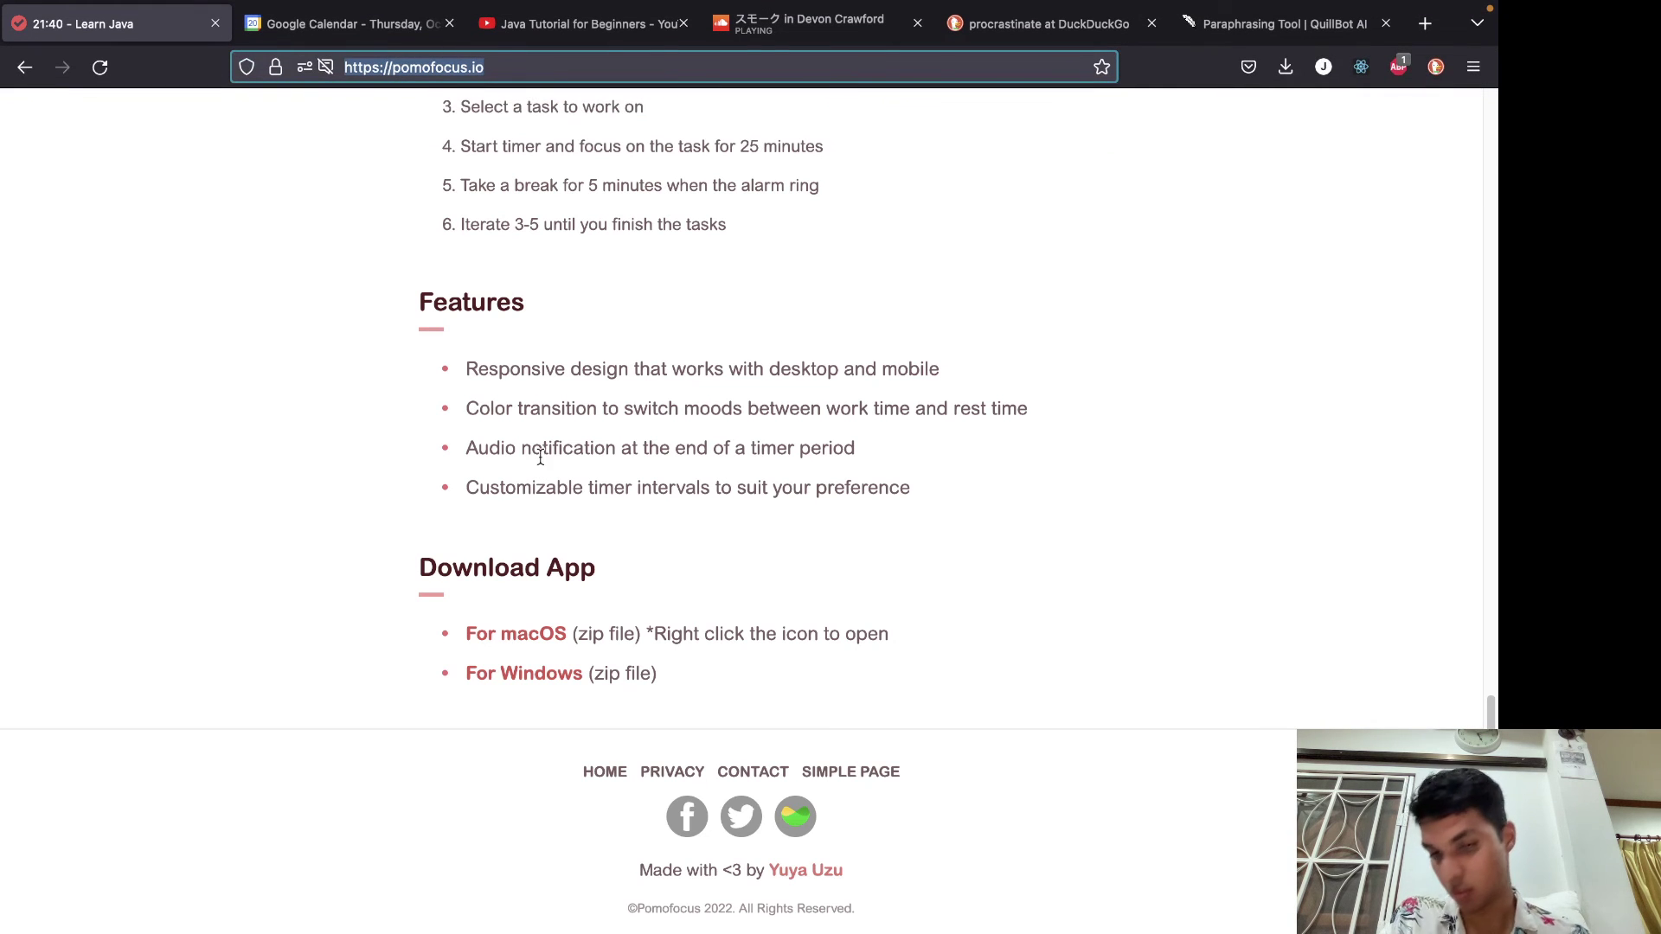
Switch to the PowerPoint presentation and review its Features slide.
{"action": "key", "text": "ctrl+Left"}
{"action": "key", "text": "super+Tab"}
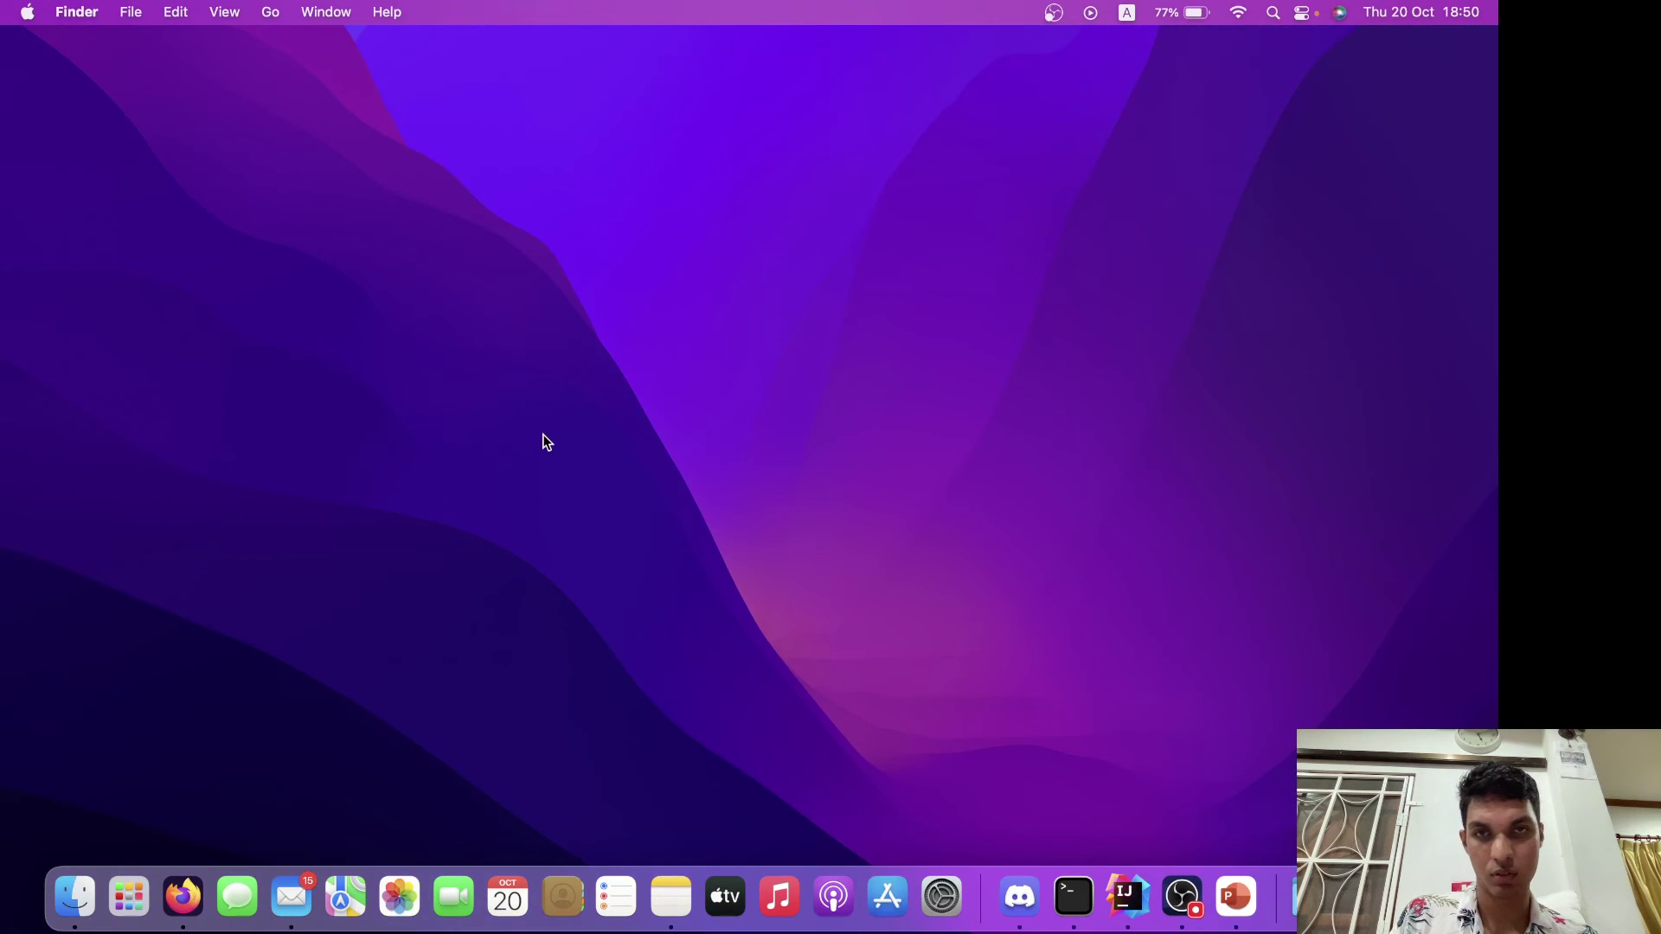
{"action": "key", "text": "super+Tab"}
{"action": "key", "text": "super+Tab"}
{"action": "key", "text": "super+Tab"}
{"action": "key", "text": "super+Tab"}
{"action": "key", "text": "super+Tab"}
{"action": "key", "text": "super+Tab"}
{"action": "key", "text": "super+Tab"}
{"action": "key", "text": "super+Tab"}
{"action": "key", "text": "super+Tab"}
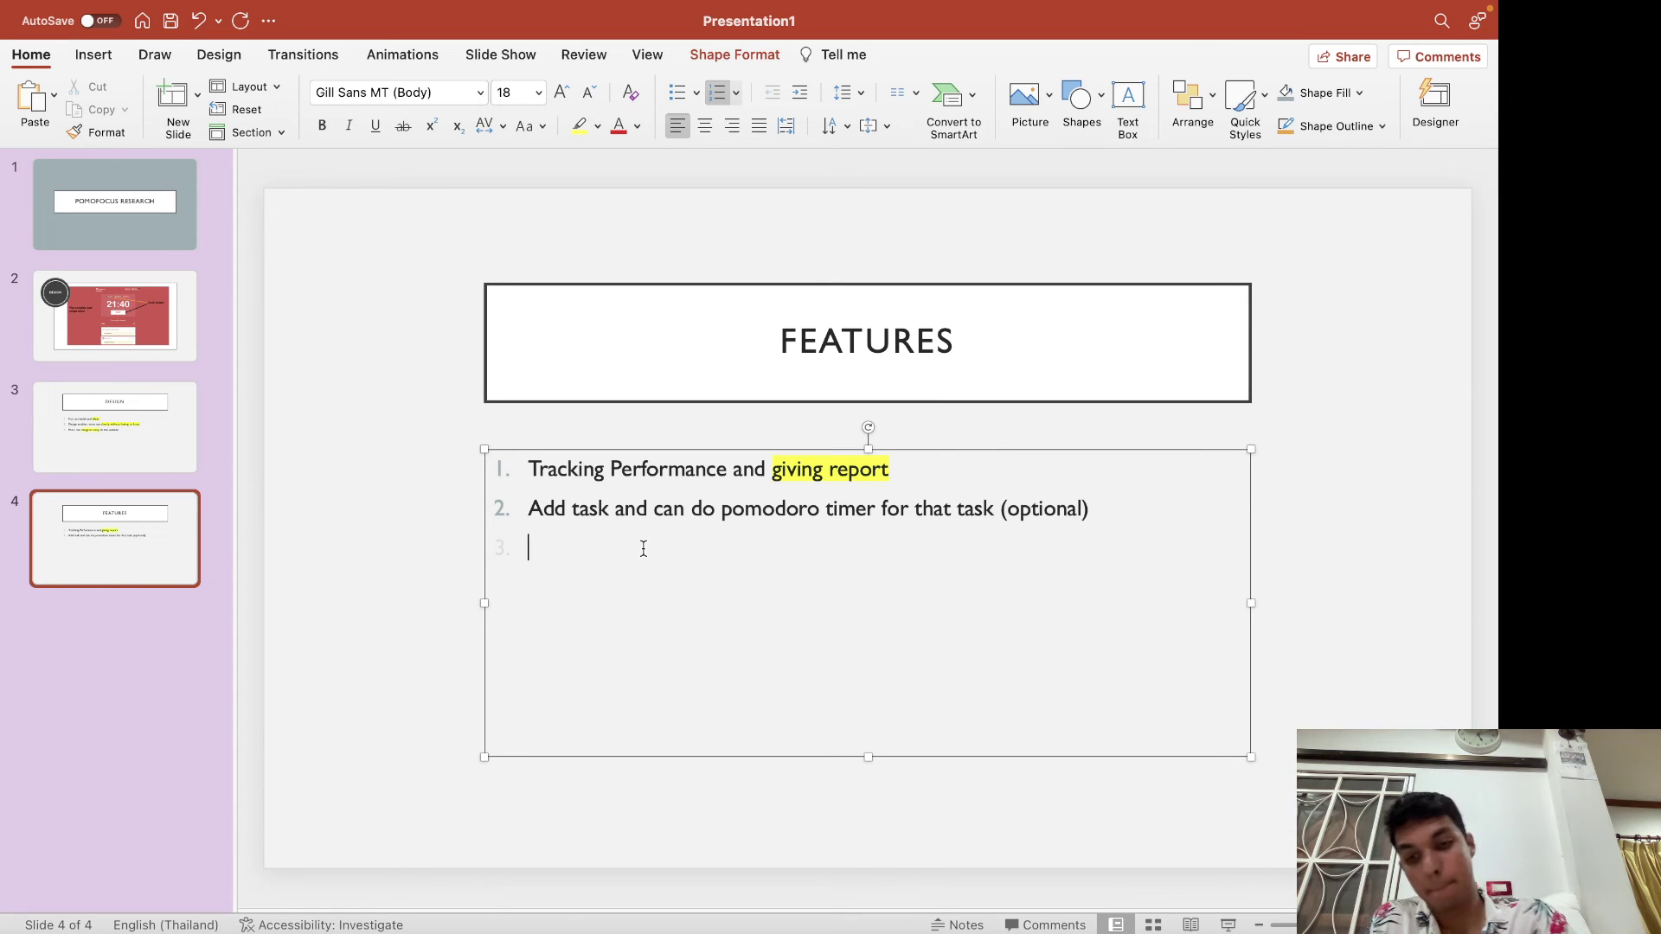
Switch back to Firefox and return to the timer at the start of the Pomofocus page.
{"action": "key", "text": "super+Tab"}
{"action": "key", "text": "super+Tab"}
{"action": "key", "text": "super+Tab"}
{"action": "key", "text": "super+Tab"}
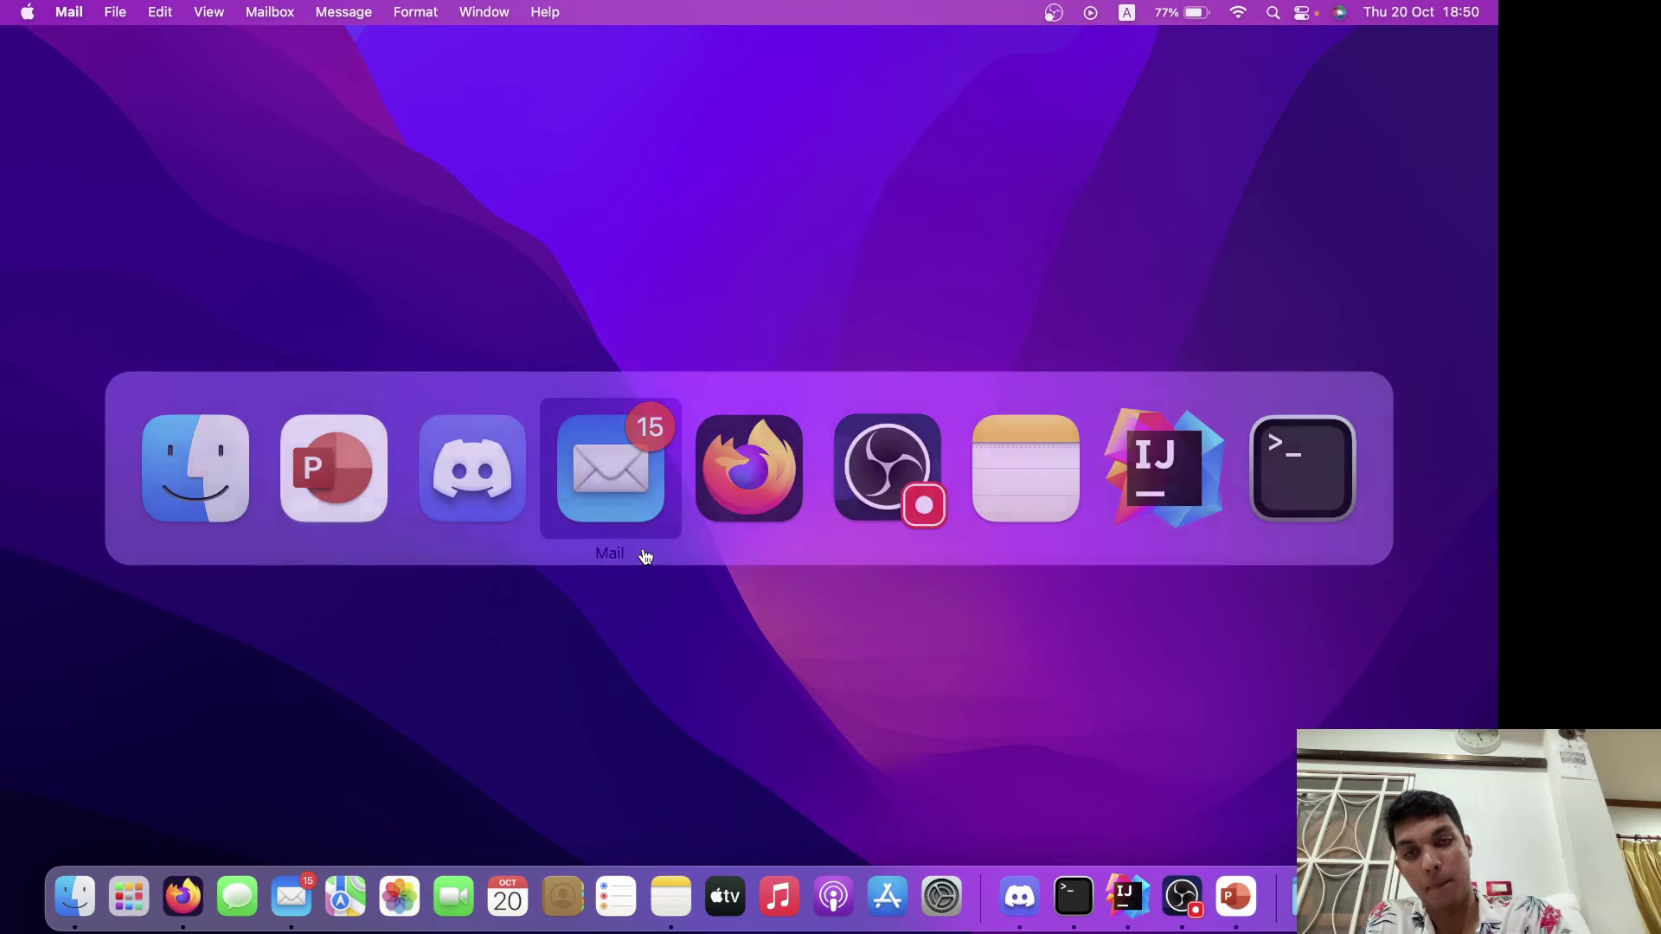
{"action": "key", "text": "super+Tab"}
{"action": "key", "text": "super+Tab"}
{"action": "key", "text": "super+Tab"}
{"action": "key", "text": "super+Tab"}
{"action": "key", "text": "super+Tab"}
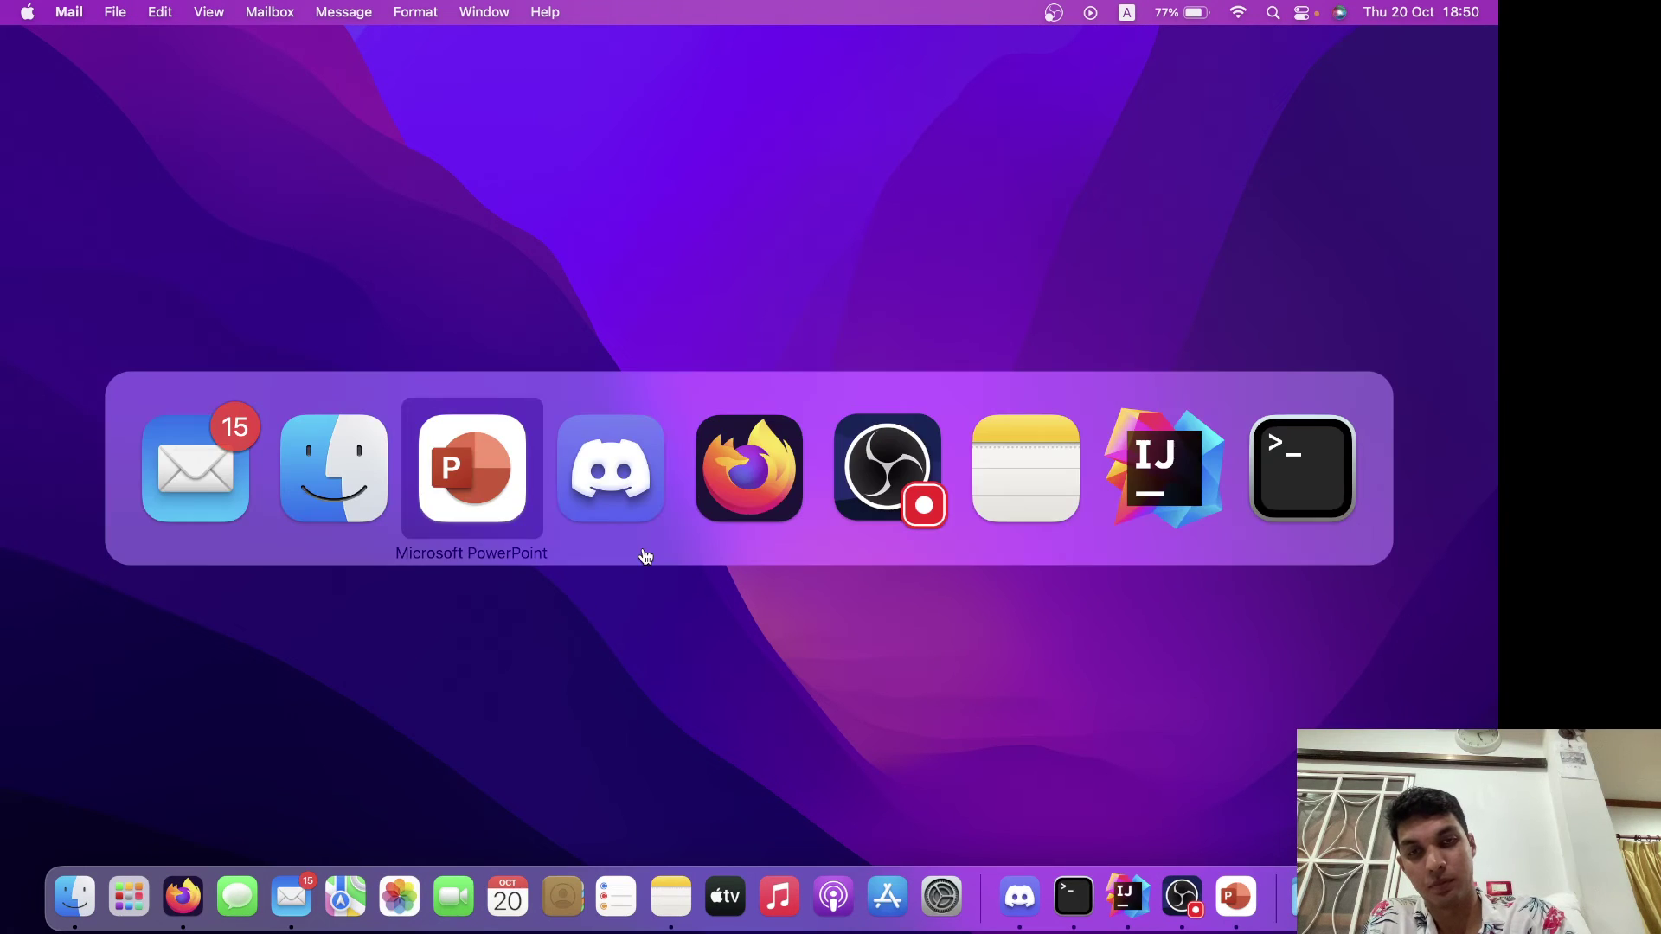
{"action": "key", "text": "super+Tab"}
{"action": "key", "text": "super+Tab"}
{"action": "key", "text": "super+Tab"}
{"action": "key", "text": "super+Tab"}
{"action": "key", "text": "super+Tab"}
{"action": "key", "text": "super+Tab"}
{"action": "key", "text": "super+Tab"}
{"action": "key", "text": "super+Tab"}
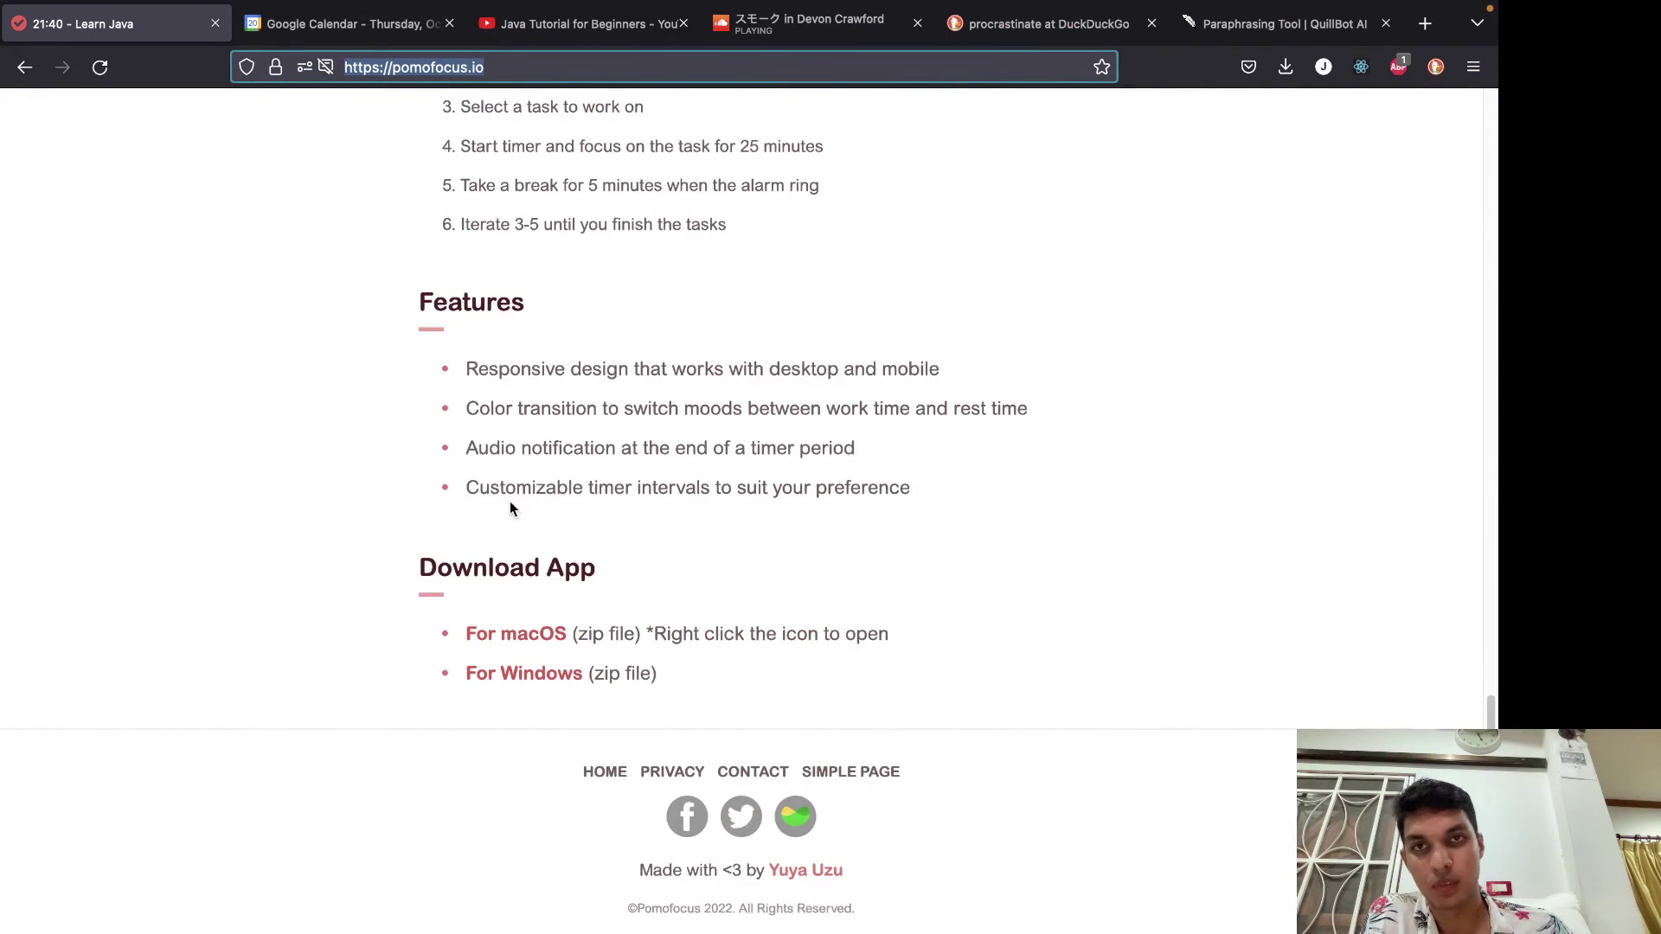
{"action": "scroll", "coordinate": [510, 501], "scroll_direction": "up", "scroll_amount": 5}
{"action": "scroll", "coordinate": [531, 501], "scroll_direction": "up", "scroll_amount": 15}
{"action": "scroll", "coordinate": [528, 501], "scroll_direction": "up", "scroll_amount": 2}
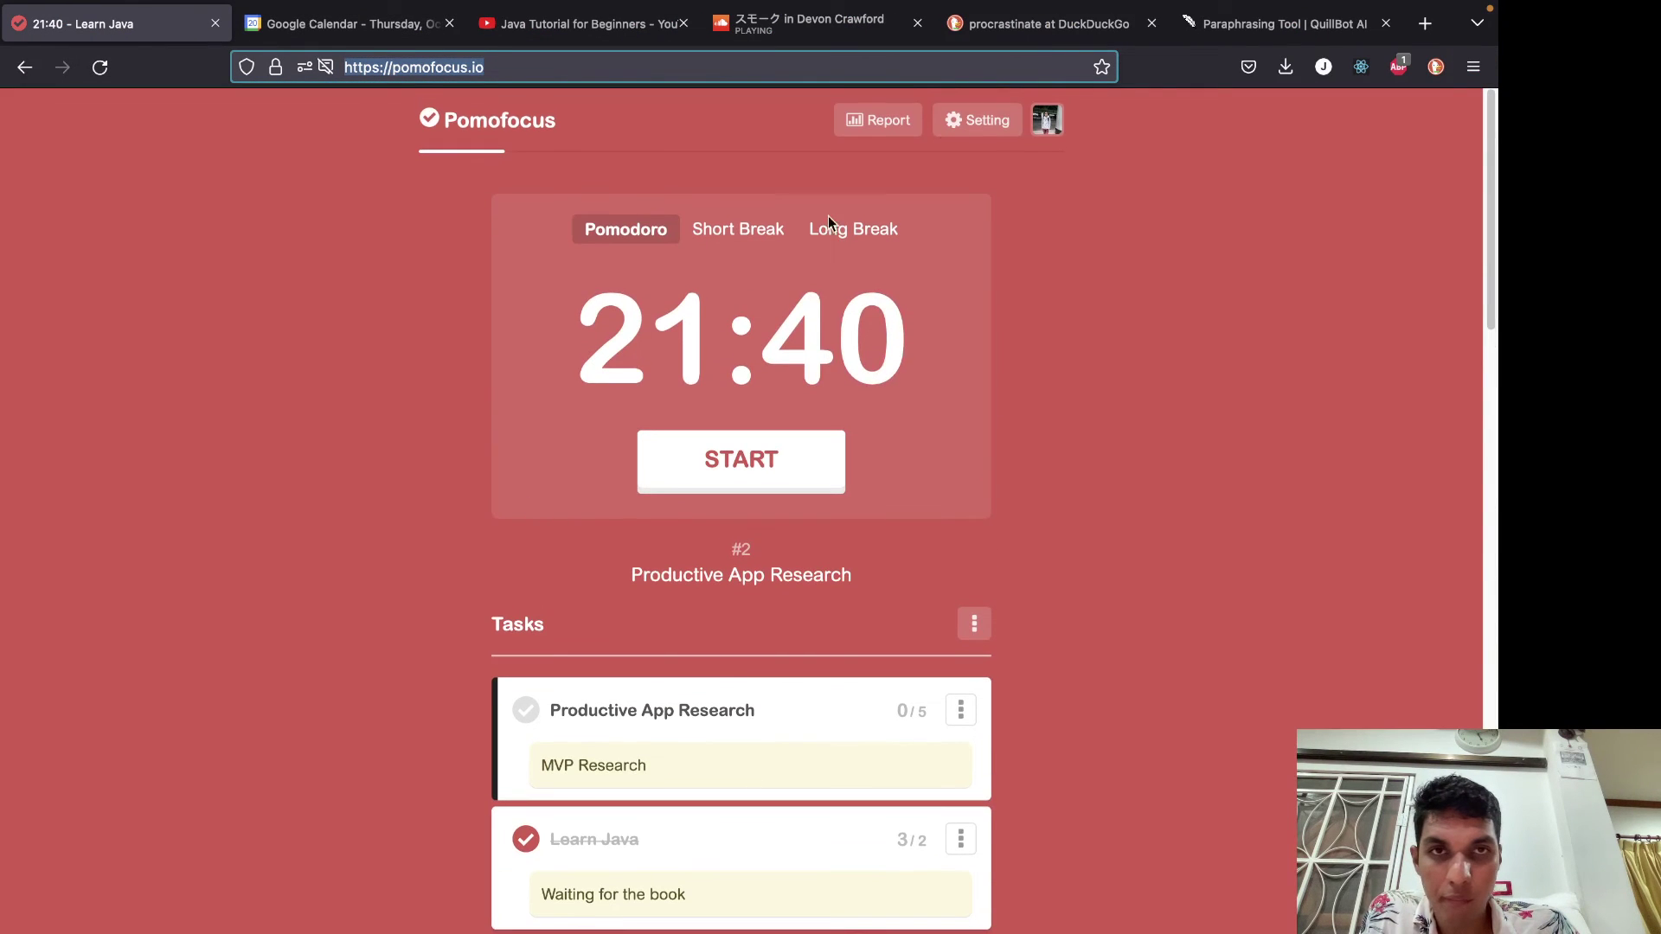
Open the Pomofocus timer settings, examine the time, auto start, sound and notification options, and close them unchanged.
{"action": "left_click", "coordinate": [973, 128]}
{"action": "scroll", "coordinate": [732, 414], "scroll_direction": "down", "scroll_amount": 3}
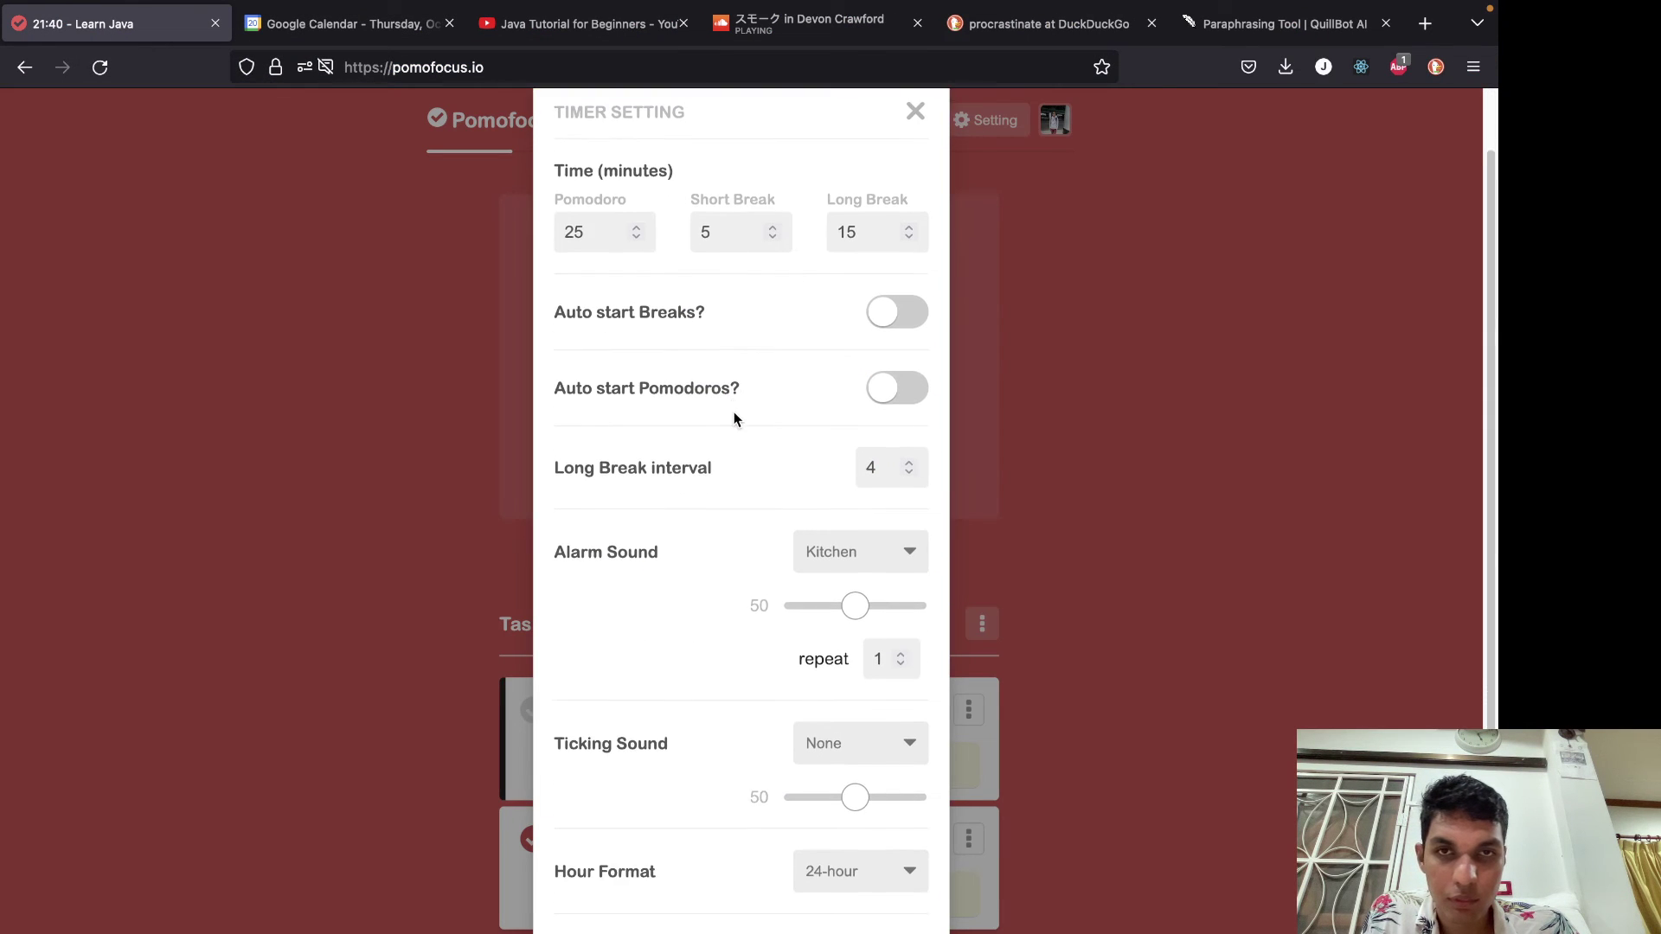
{"action": "scroll", "coordinate": [734, 415], "scroll_direction": "down", "scroll_amount": 3}
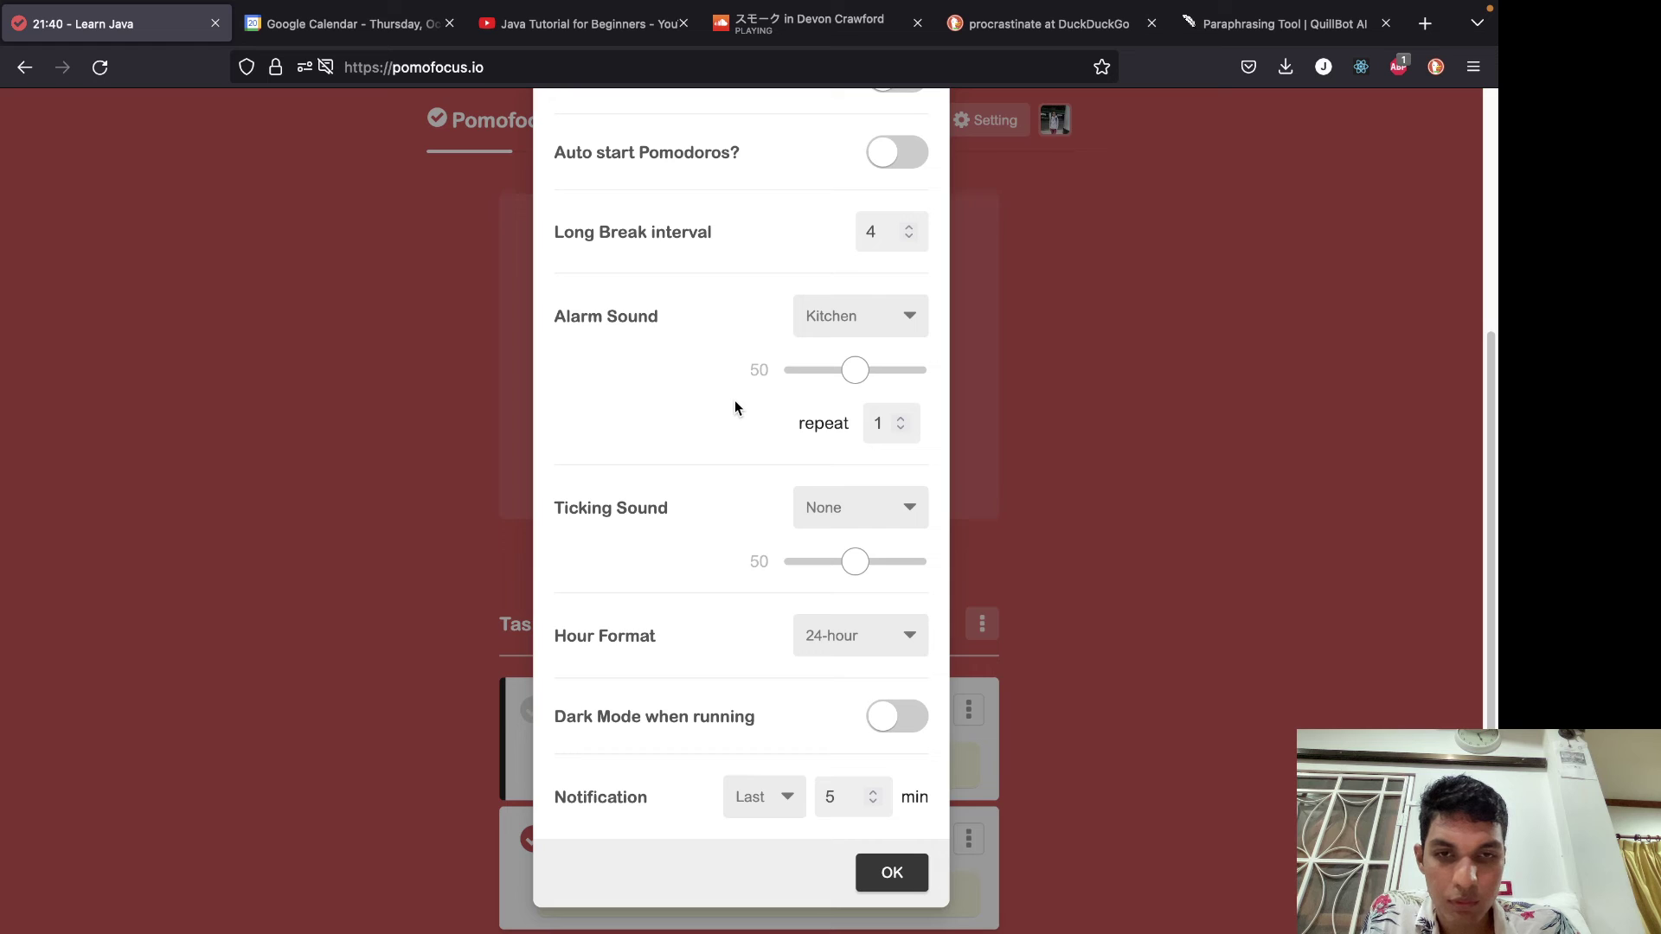
{"action": "scroll", "coordinate": [734, 407], "scroll_direction": "up", "scroll_amount": 5}
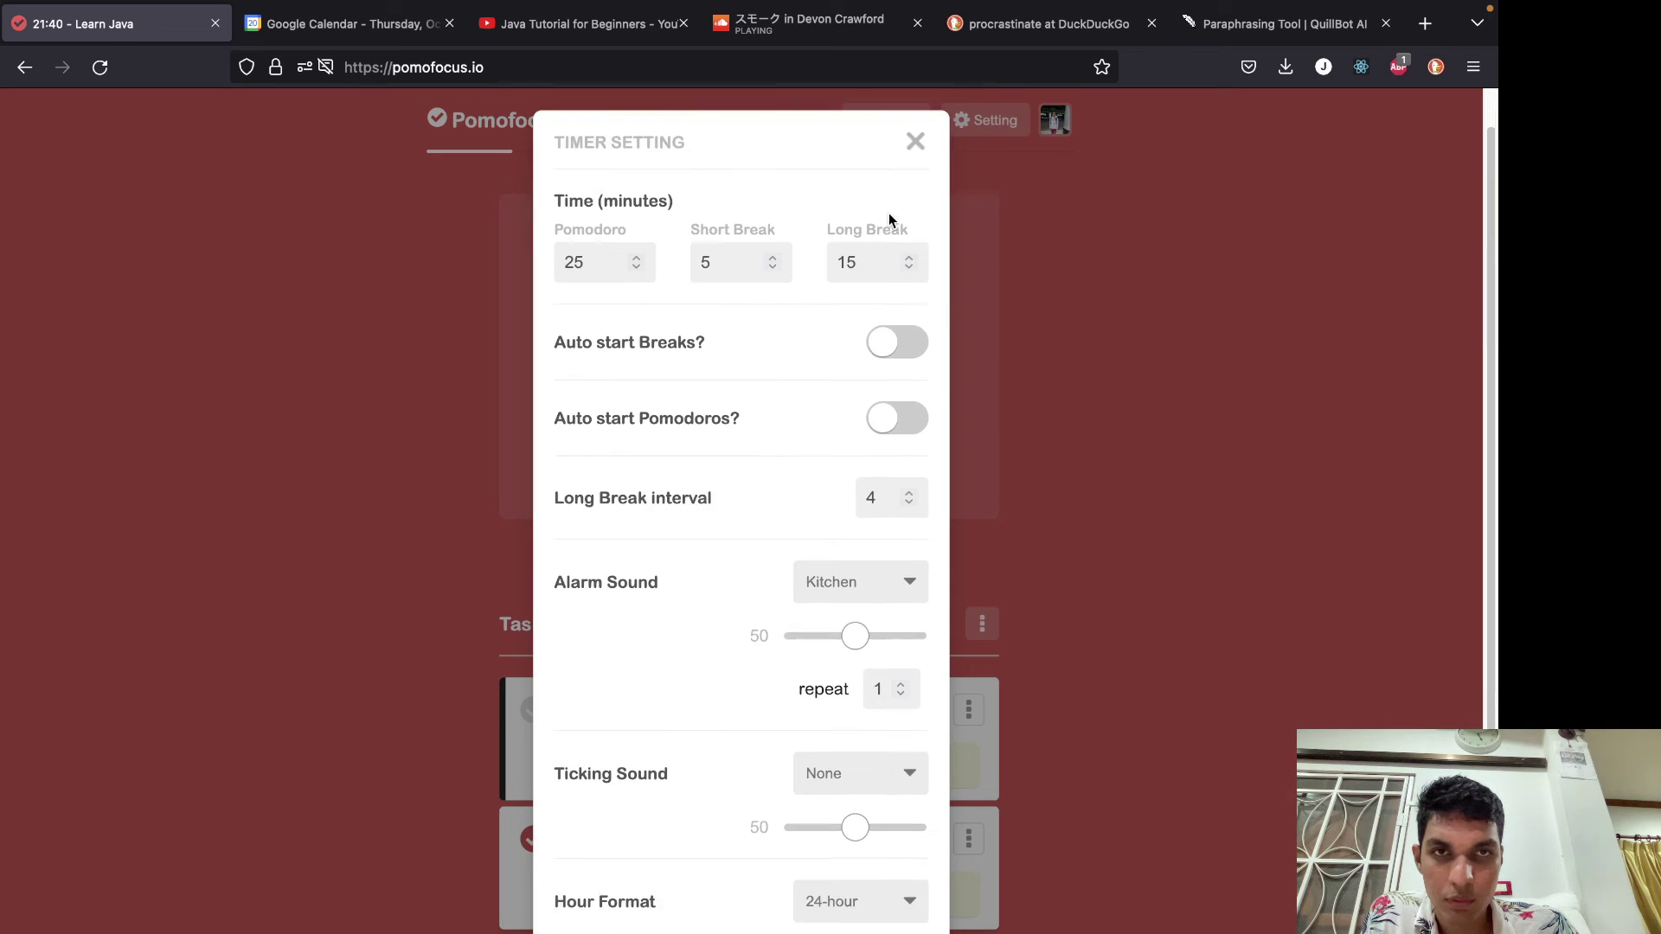
{"action": "scroll", "coordinate": [889, 217], "scroll_direction": "down", "scroll_amount": 4}
{"action": "scroll", "coordinate": [889, 213], "scroll_direction": "up", "scroll_amount": 4}
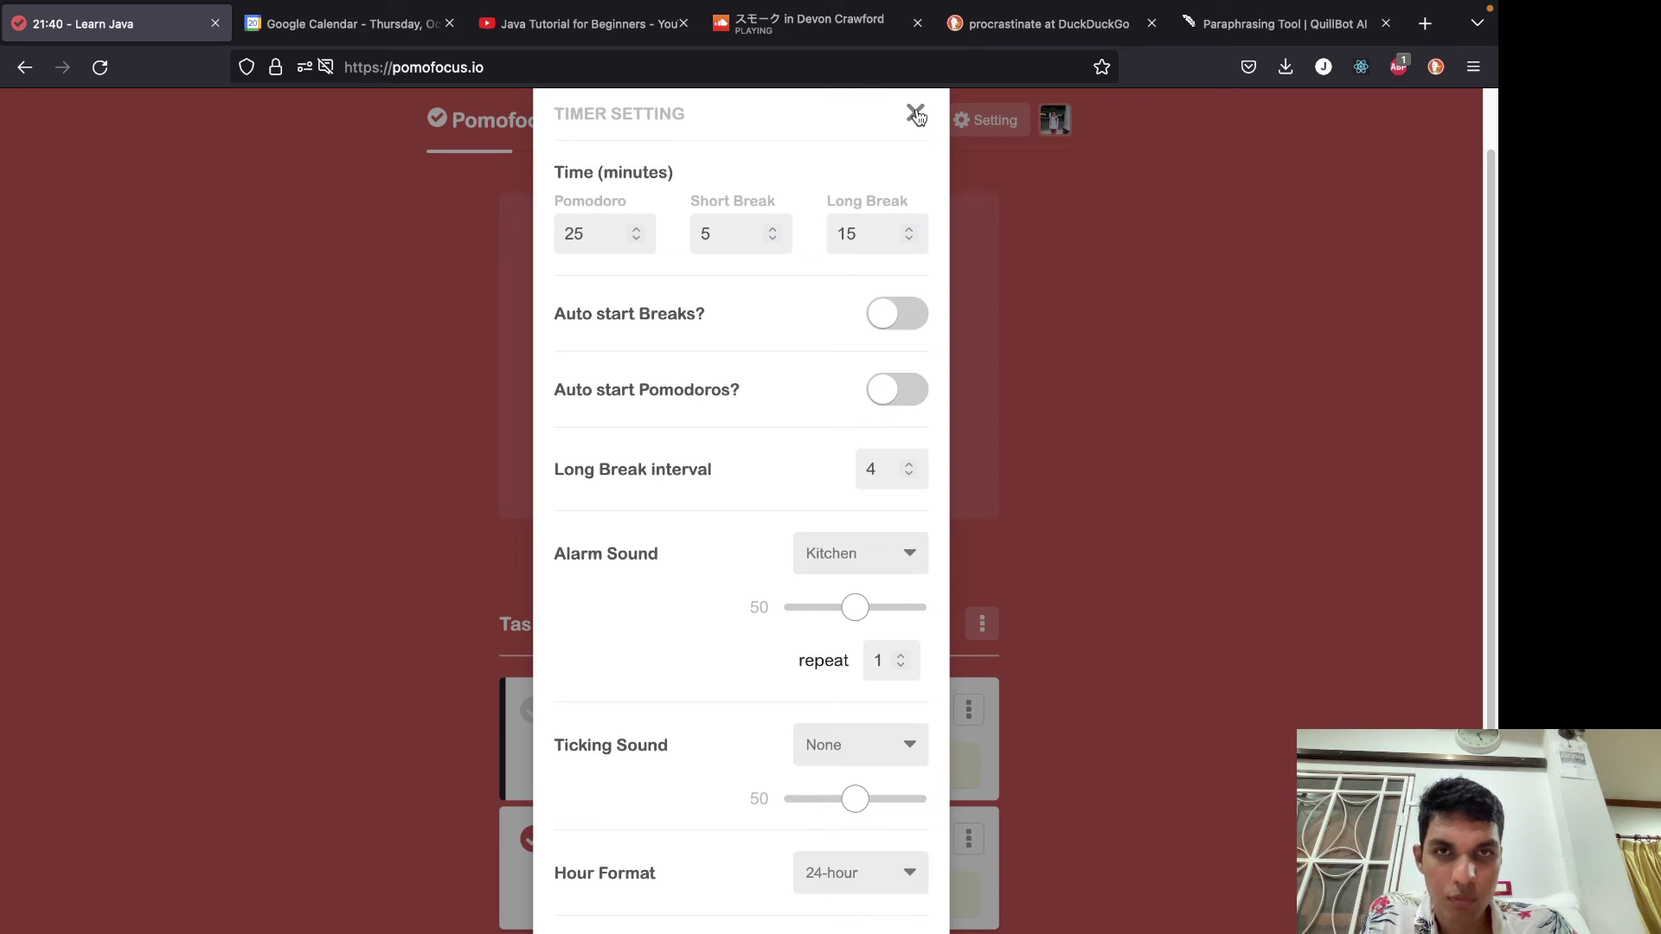
{"action": "left_click", "coordinate": [915, 114]}
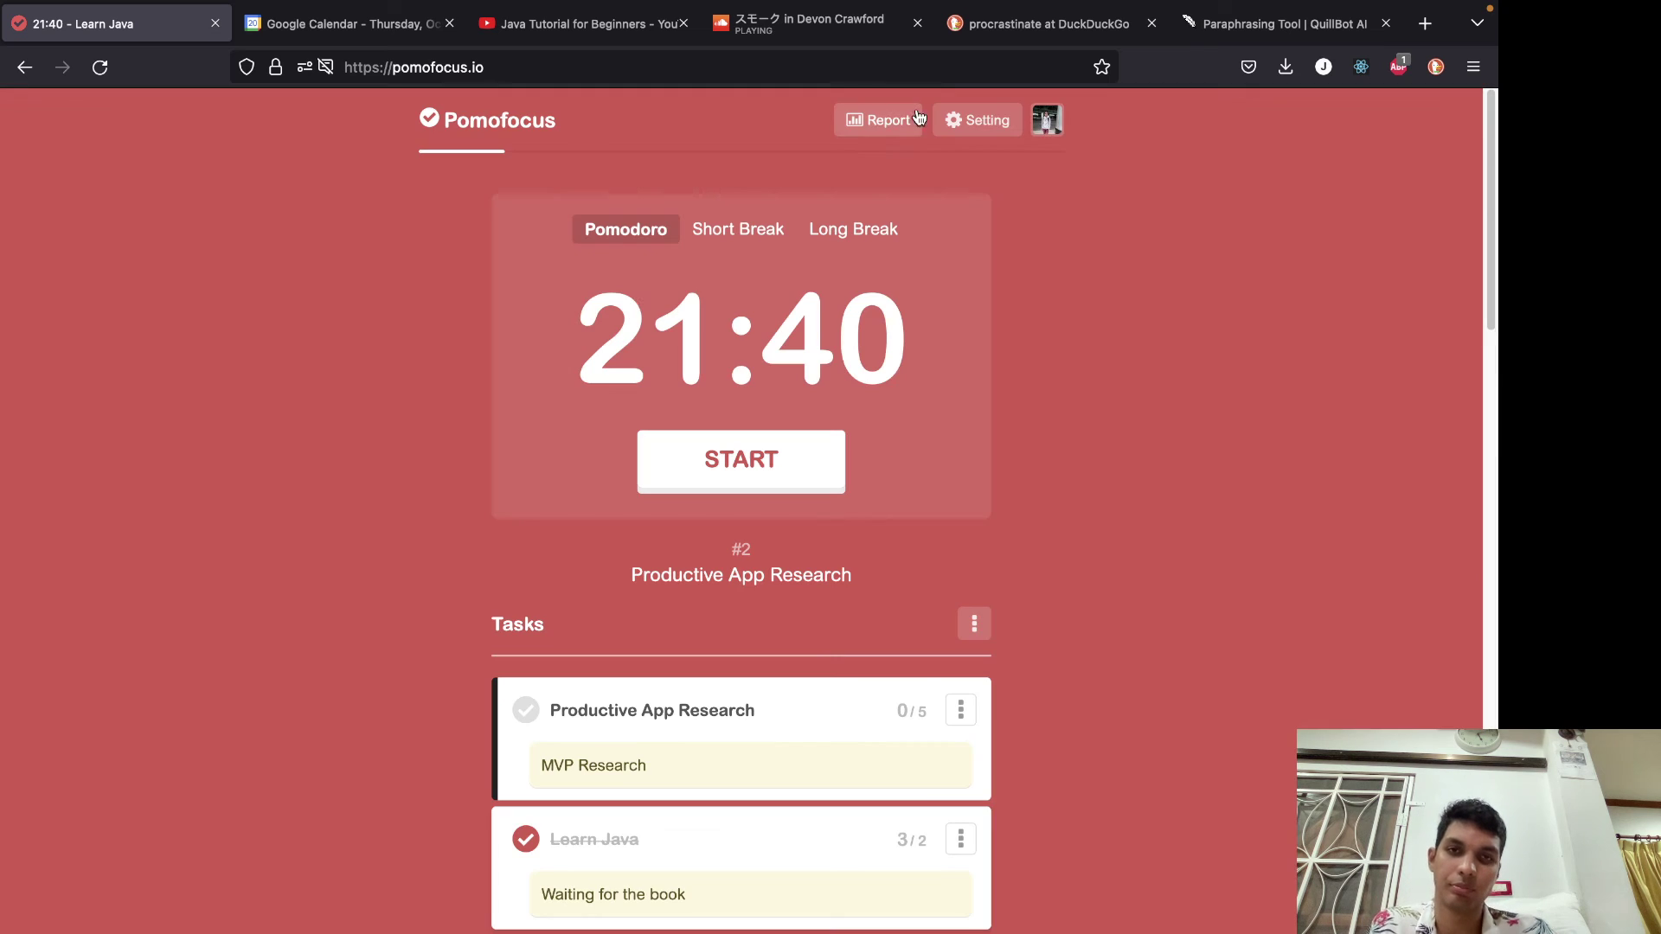
Cycle the Pomofocus timer repeatedly through Short Break, Long Break and Pomodoro to examine the colour transitions, ending on Pomodoro.
{"action": "left_click", "coordinate": [734, 230]}
{"action": "left_click", "coordinate": [882, 230]}
{"action": "left_click", "coordinate": [625, 228]}
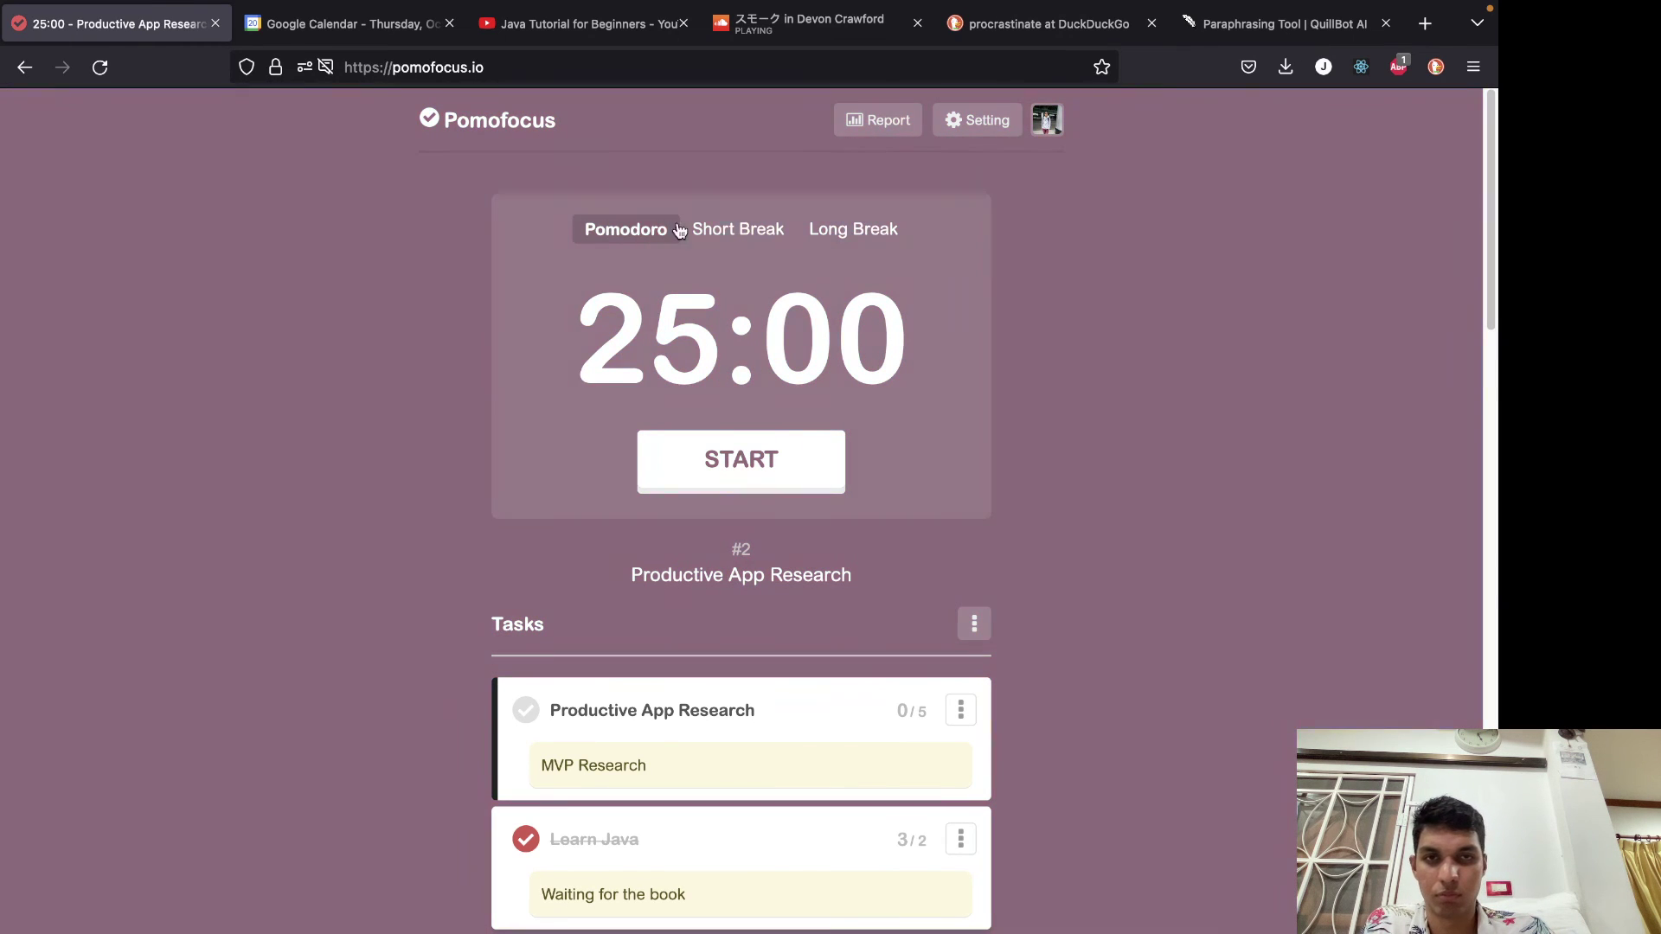
{"action": "left_click", "coordinate": [859, 230]}
{"action": "left_click", "coordinate": [726, 230]}
{"action": "left_click", "coordinate": [582, 230]}
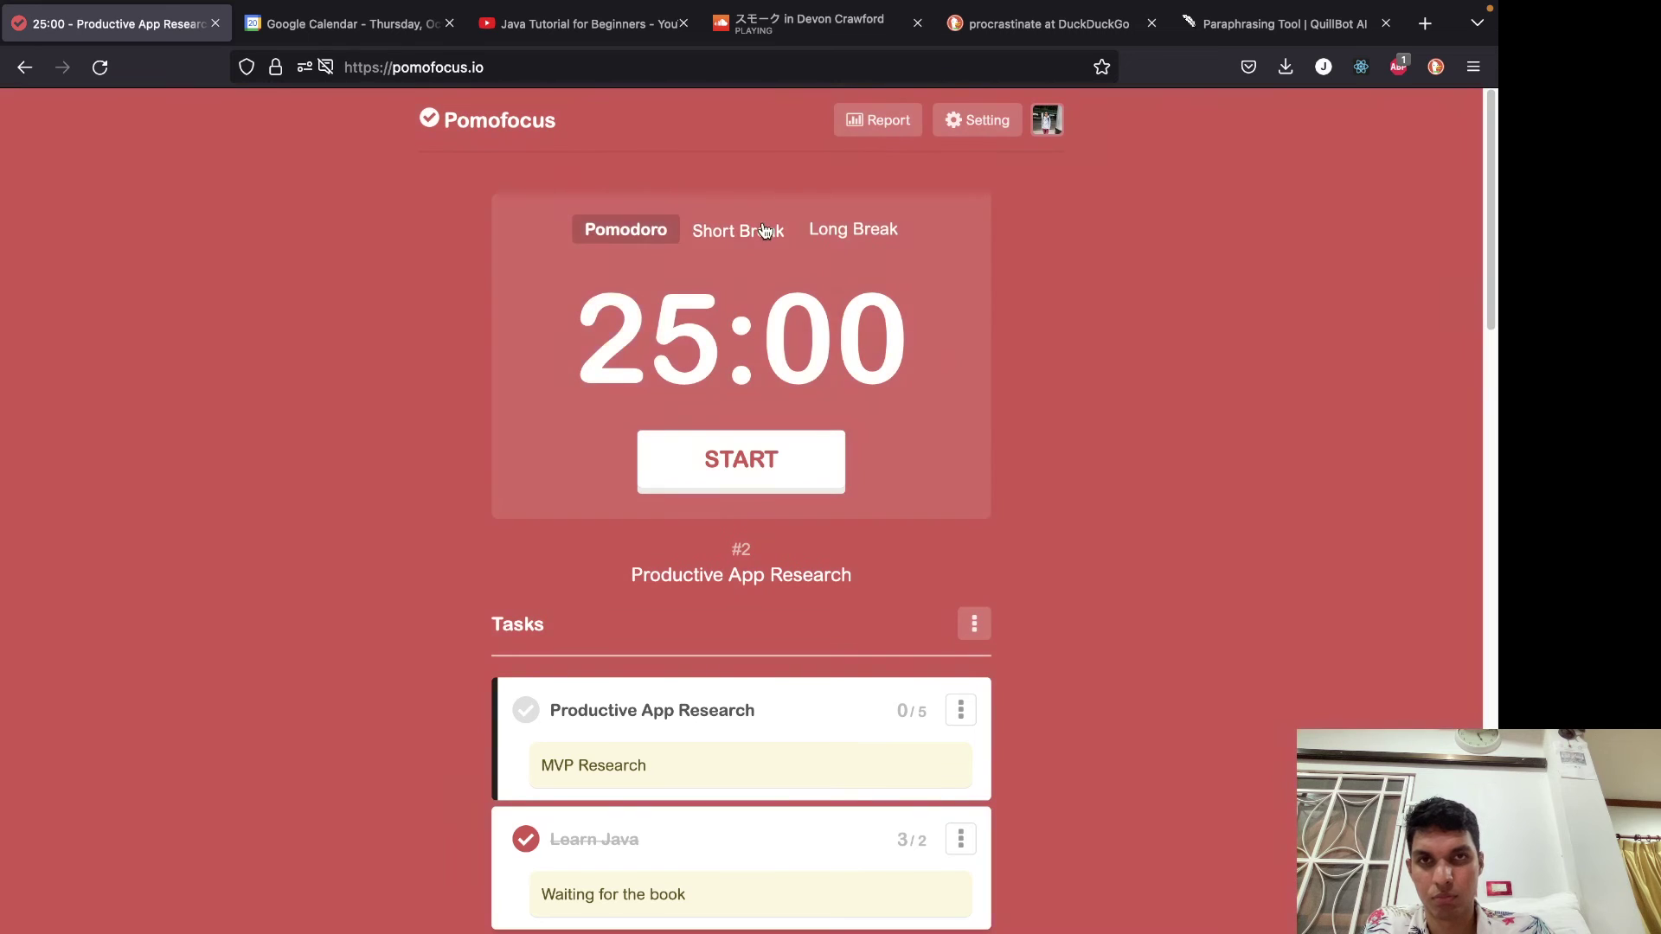
{"action": "left_click", "coordinate": [731, 230]}
{"action": "left_click", "coordinate": [879, 230]}
{"action": "left_click", "coordinate": [623, 230]}
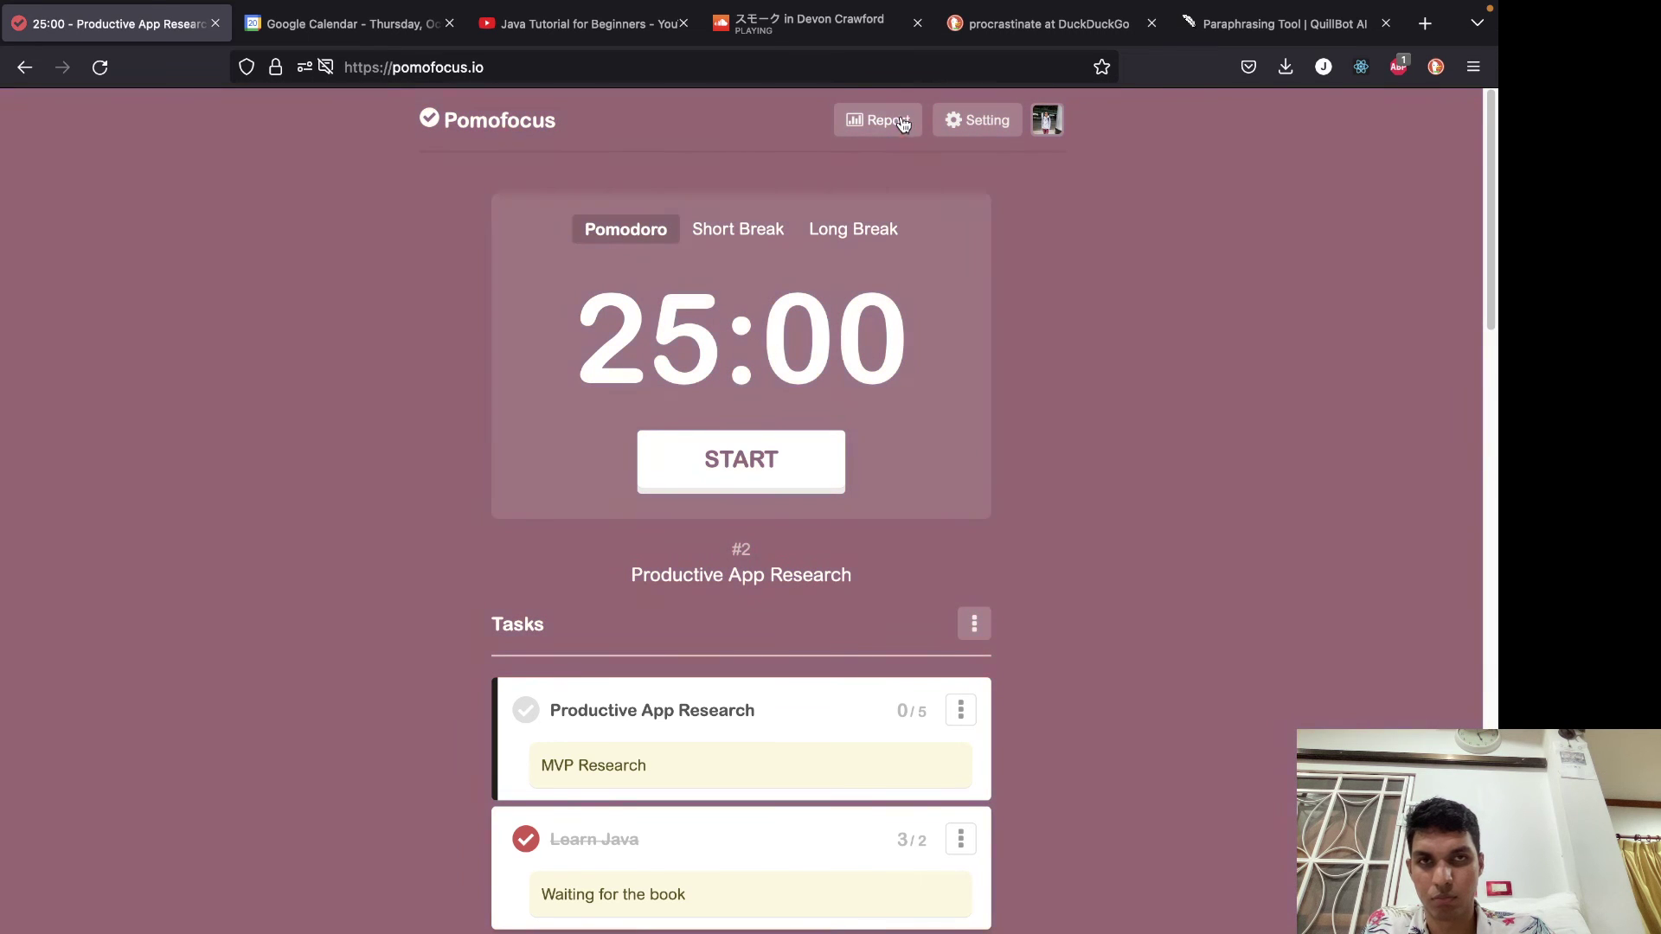
Open the Pomofocus focus report, examine its summary chart, focus time detail and weekly ranking, and close it.
{"action": "left_click", "coordinate": [878, 120]}
{"action": "scroll", "coordinate": [745, 398], "scroll_direction": "down", "scroll_amount": 6}
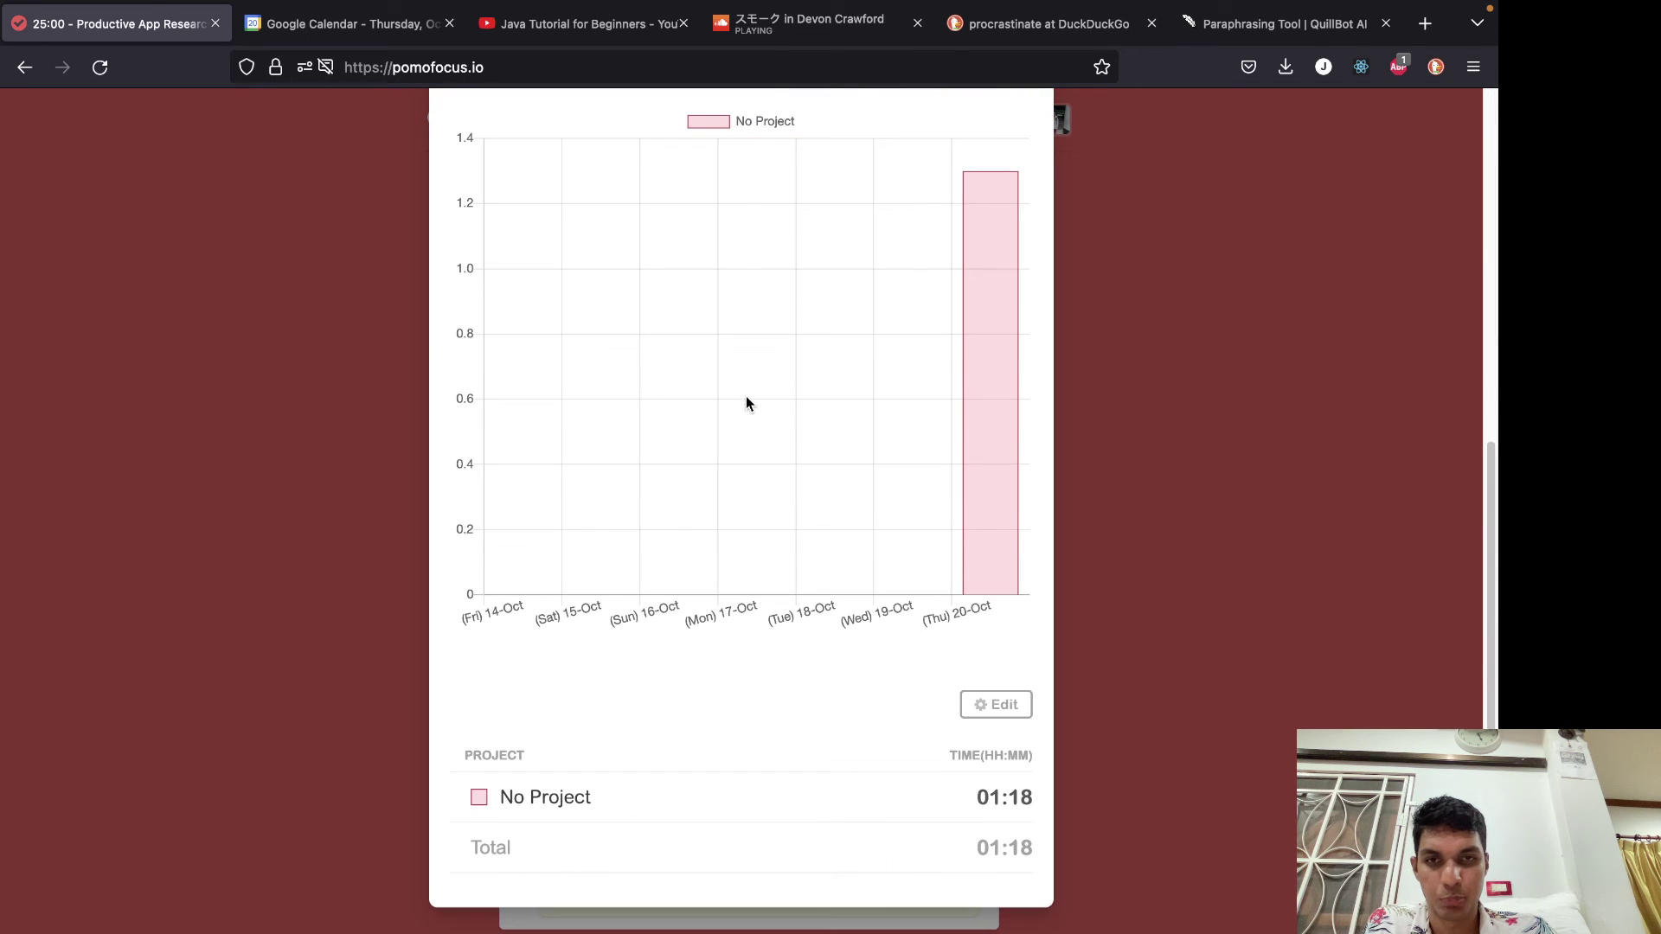
{"action": "scroll", "coordinate": [745, 393], "scroll_direction": "up", "scroll_amount": 7}
{"action": "left_click", "coordinate": [741, 244]}
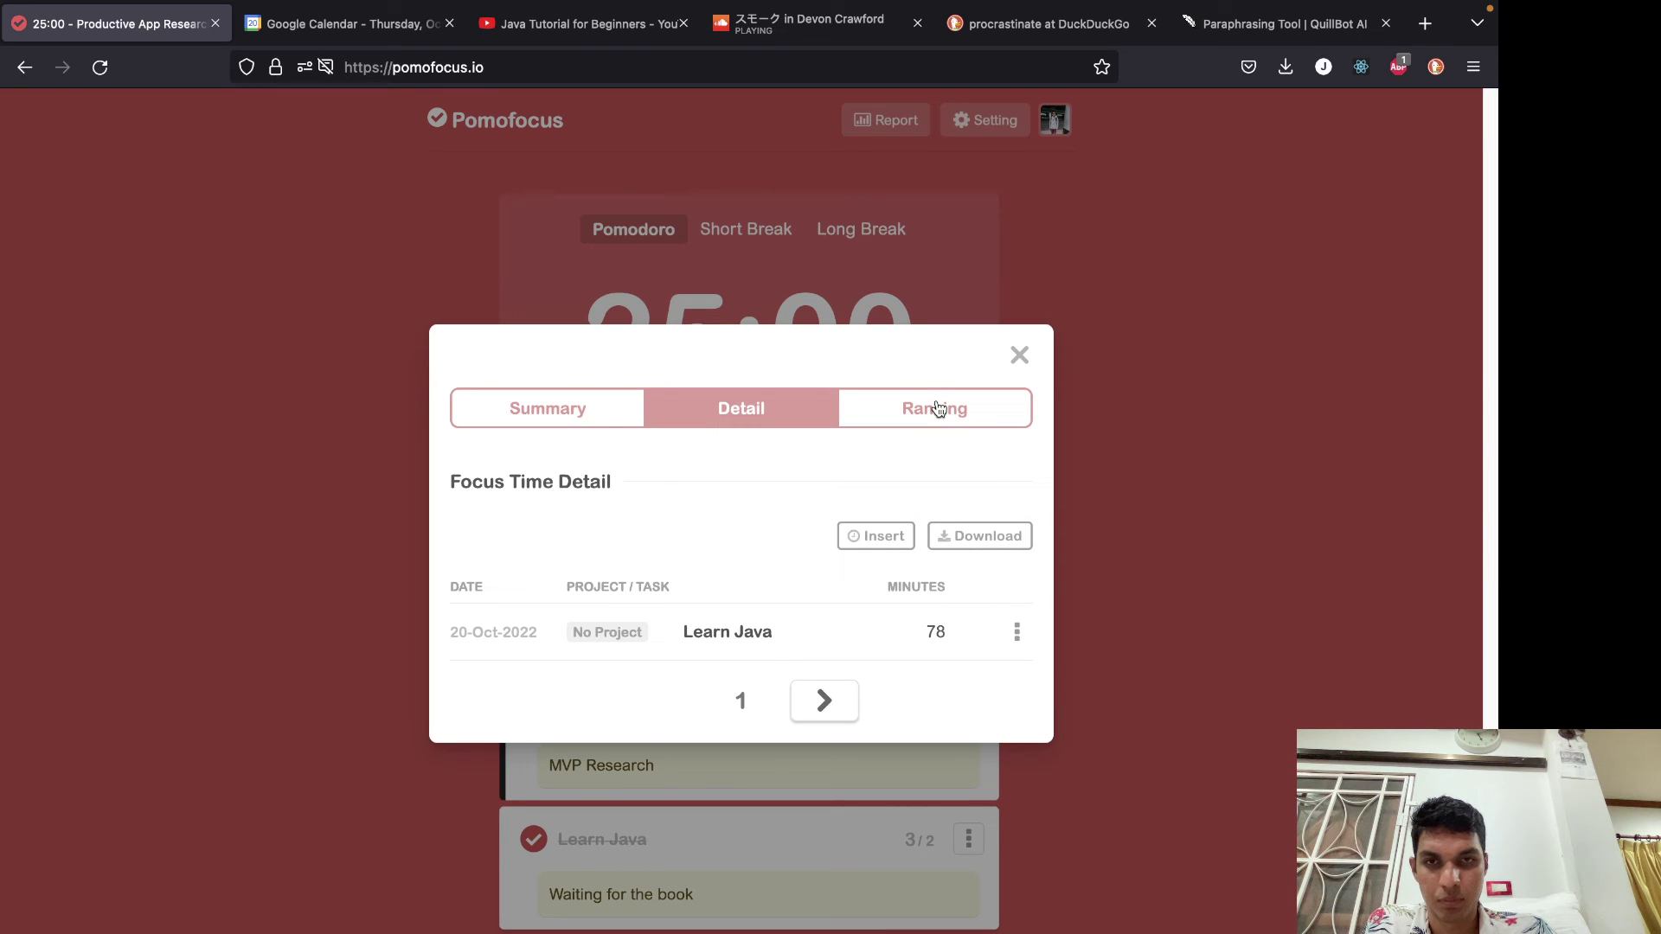
{"action": "triple_click", "coordinate": [597, 623]}
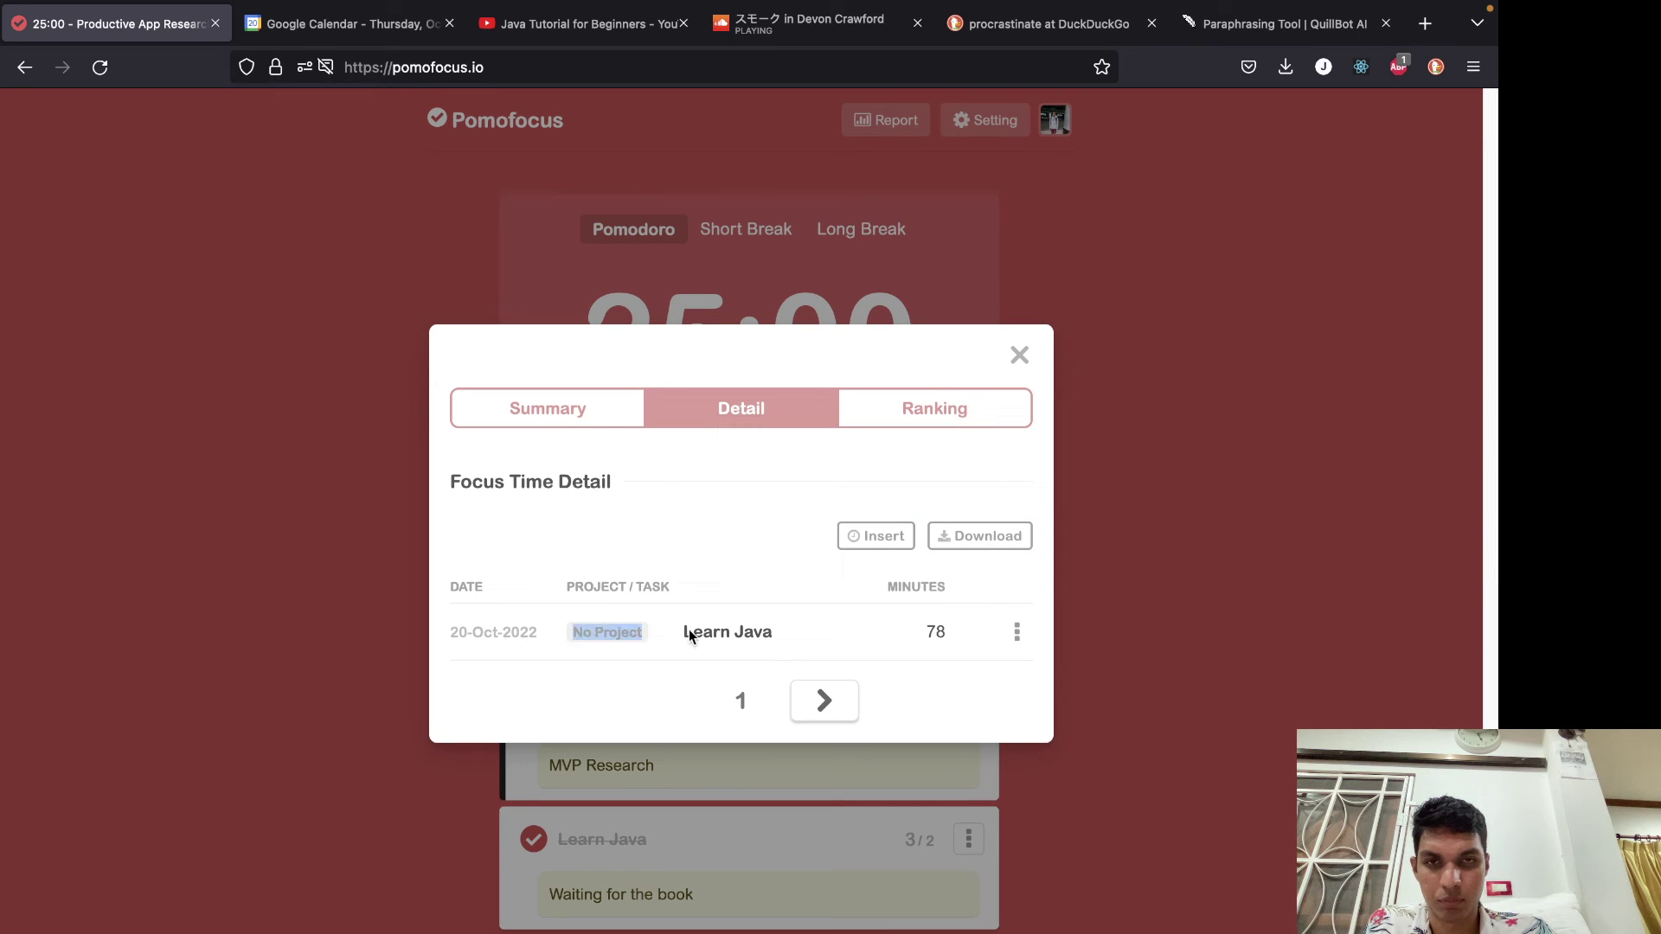
{"action": "left_click", "coordinate": [963, 410]}
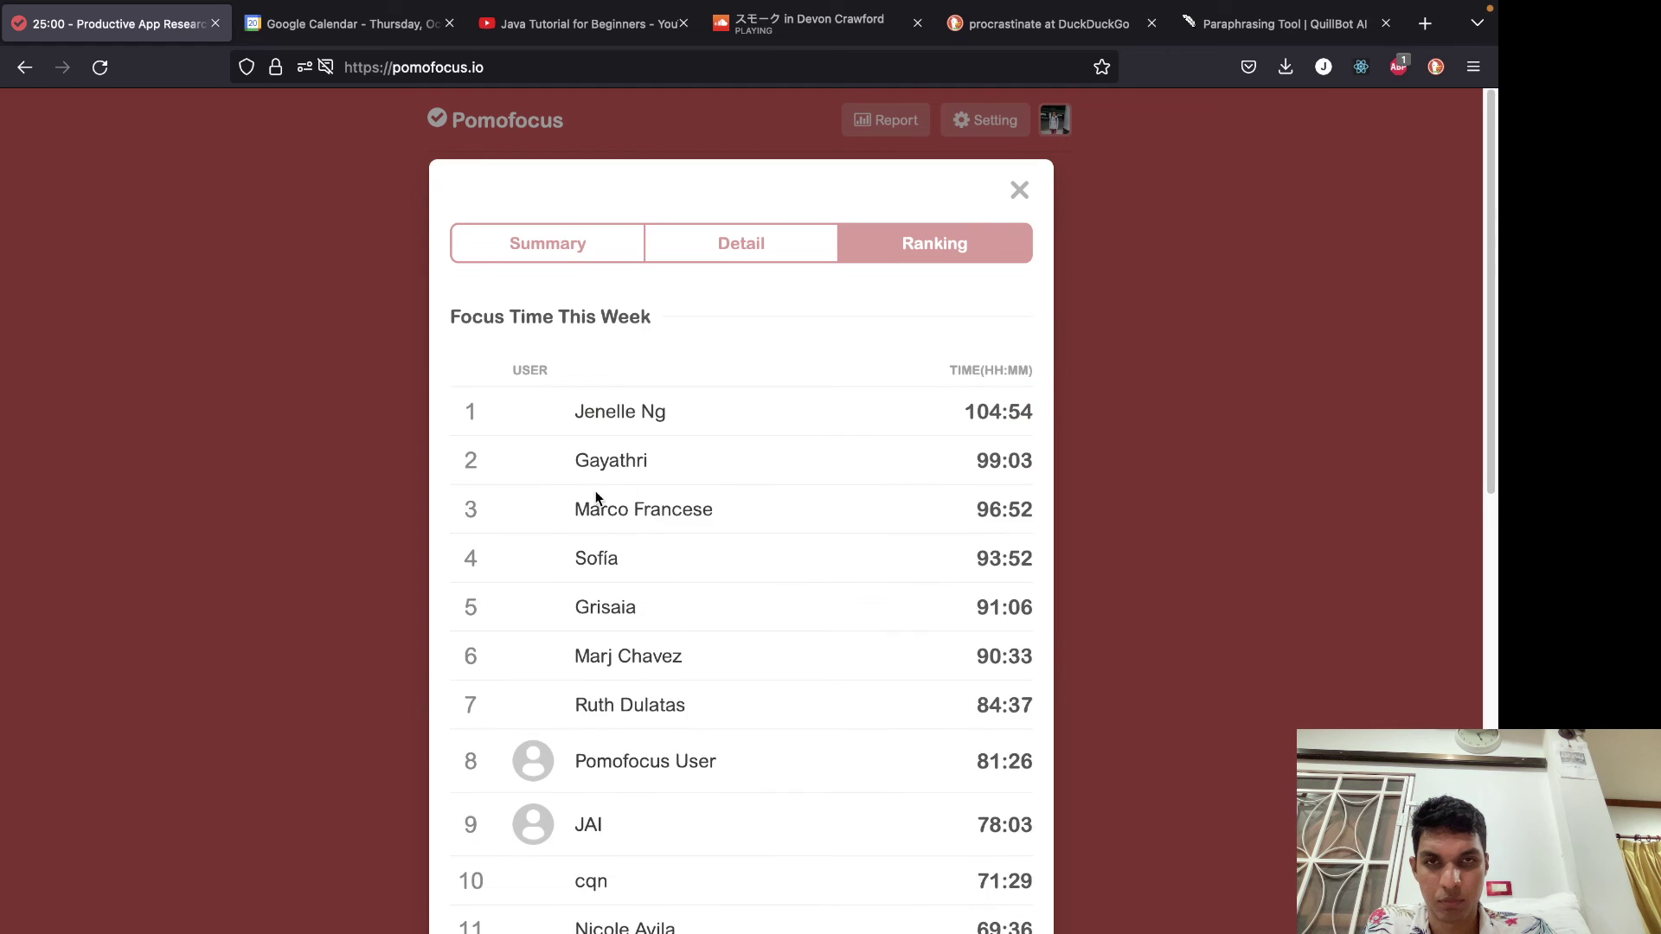
{"action": "left_click", "coordinate": [555, 242]}
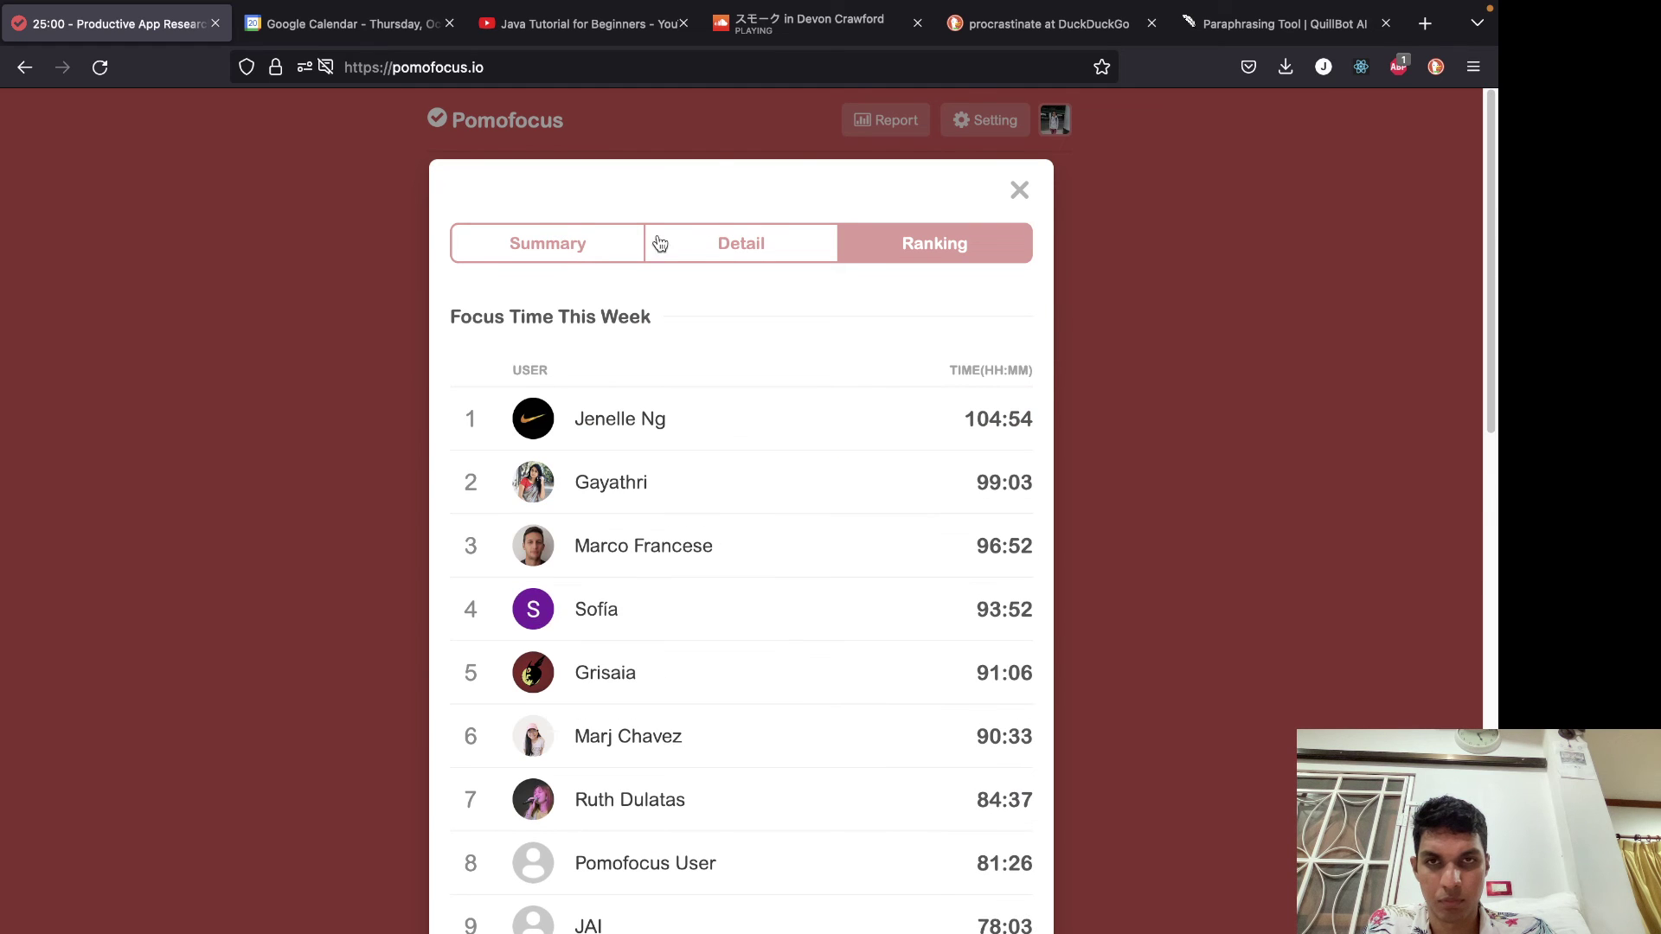
{"action": "left_click", "coordinate": [1019, 190]}
Reopen the timer settings to check which timer, sound and hour format options can be customised, and close them unchanged.
{"action": "left_click", "coordinate": [988, 124]}
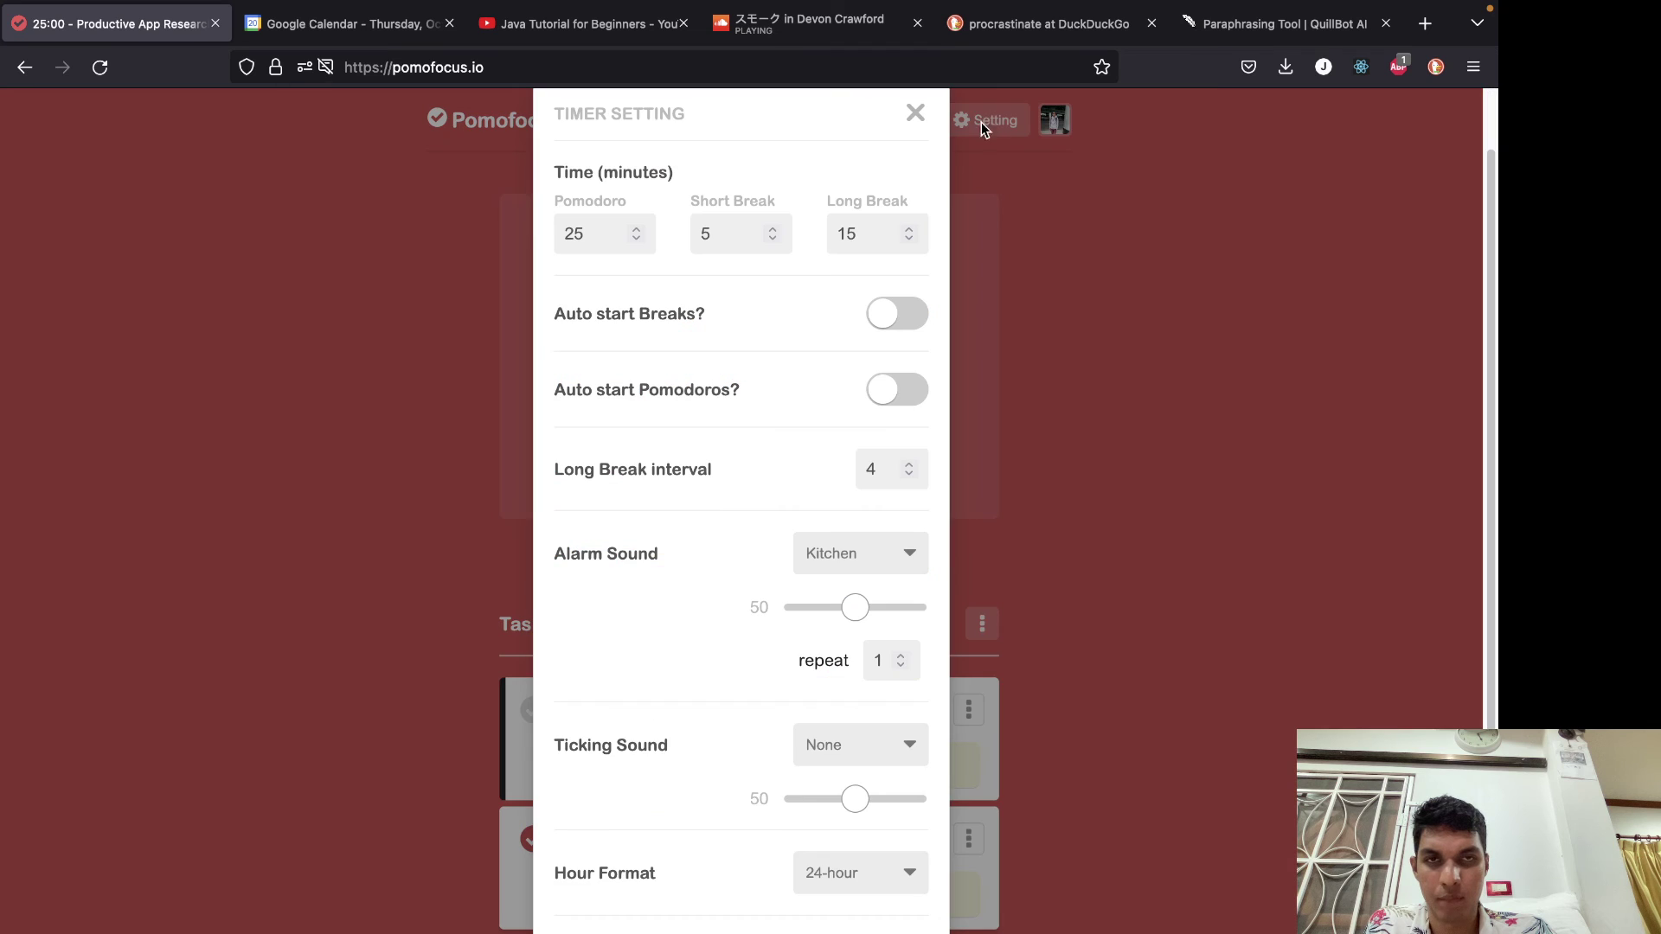
{"action": "left_click", "coordinate": [915, 116]}
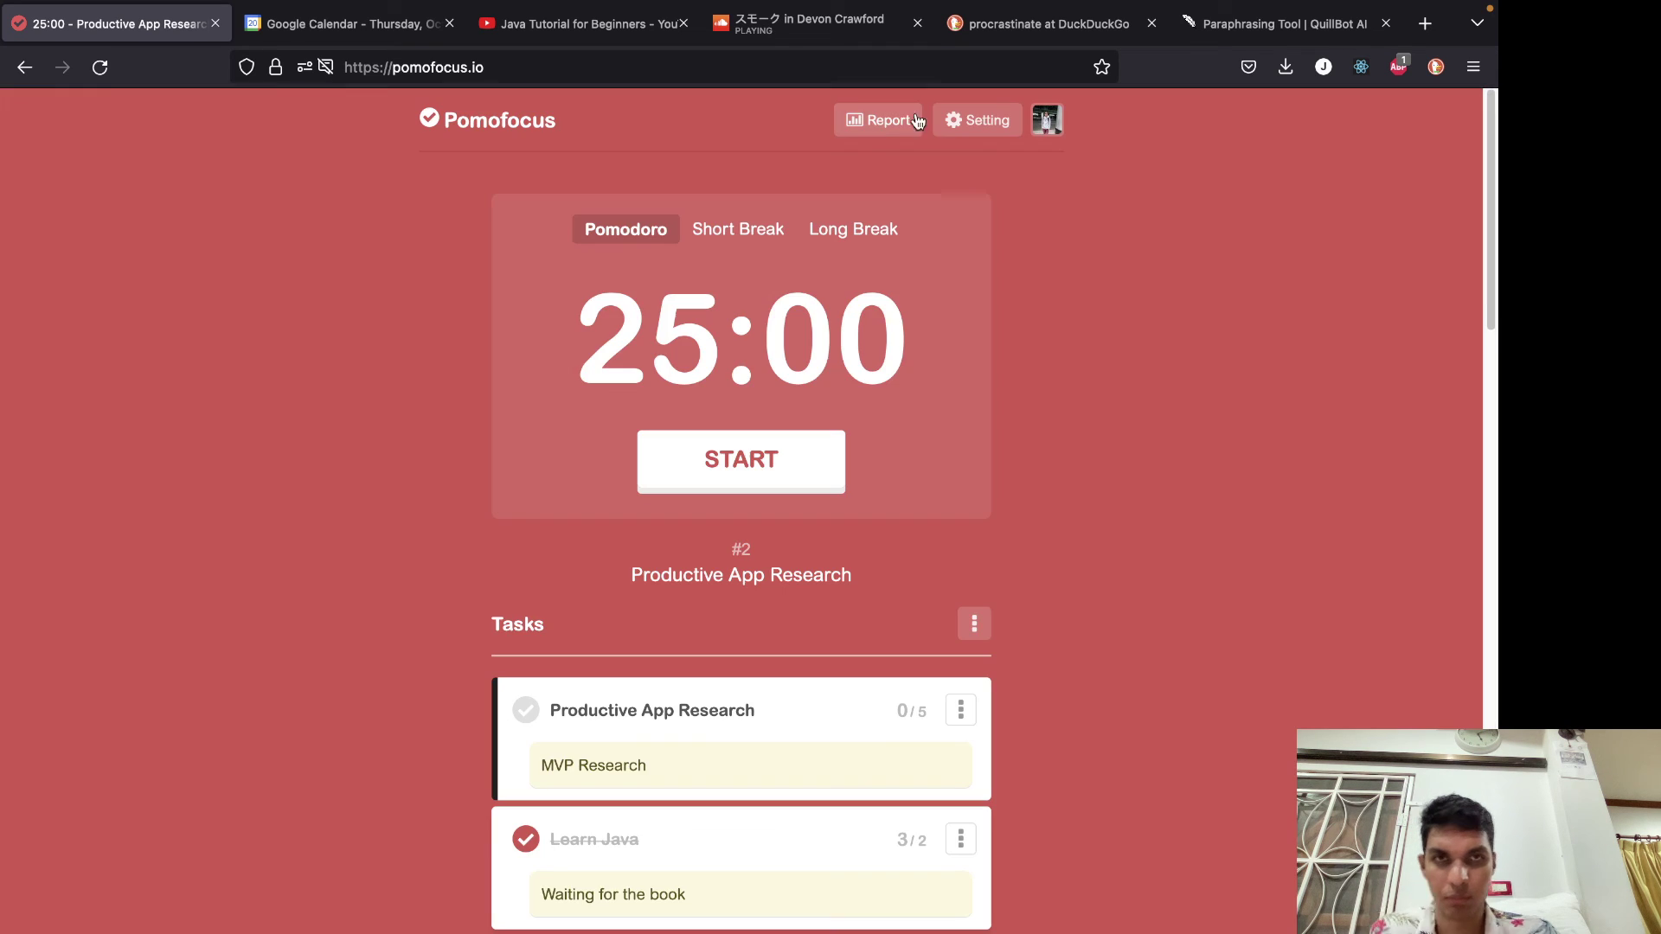
{"action": "key", "text": "super+h"}
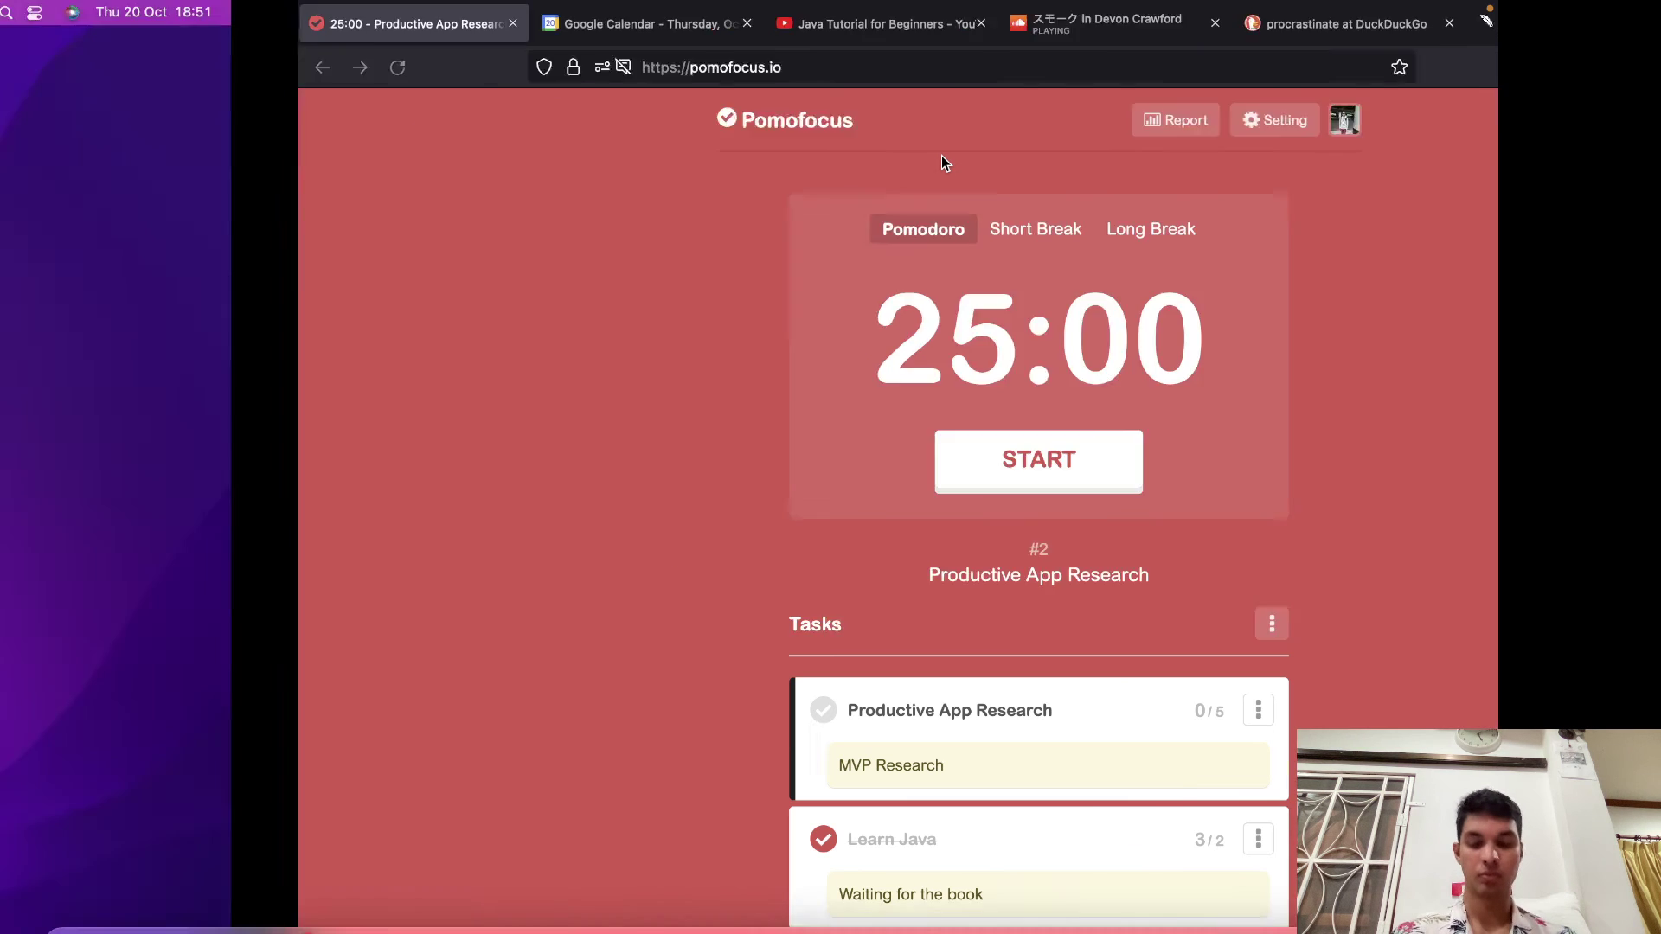
{"action": "key", "text": "super+shift+Tab"}
{"action": "key", "text": "super+Tab"}
{"action": "key", "text": "Tab"}
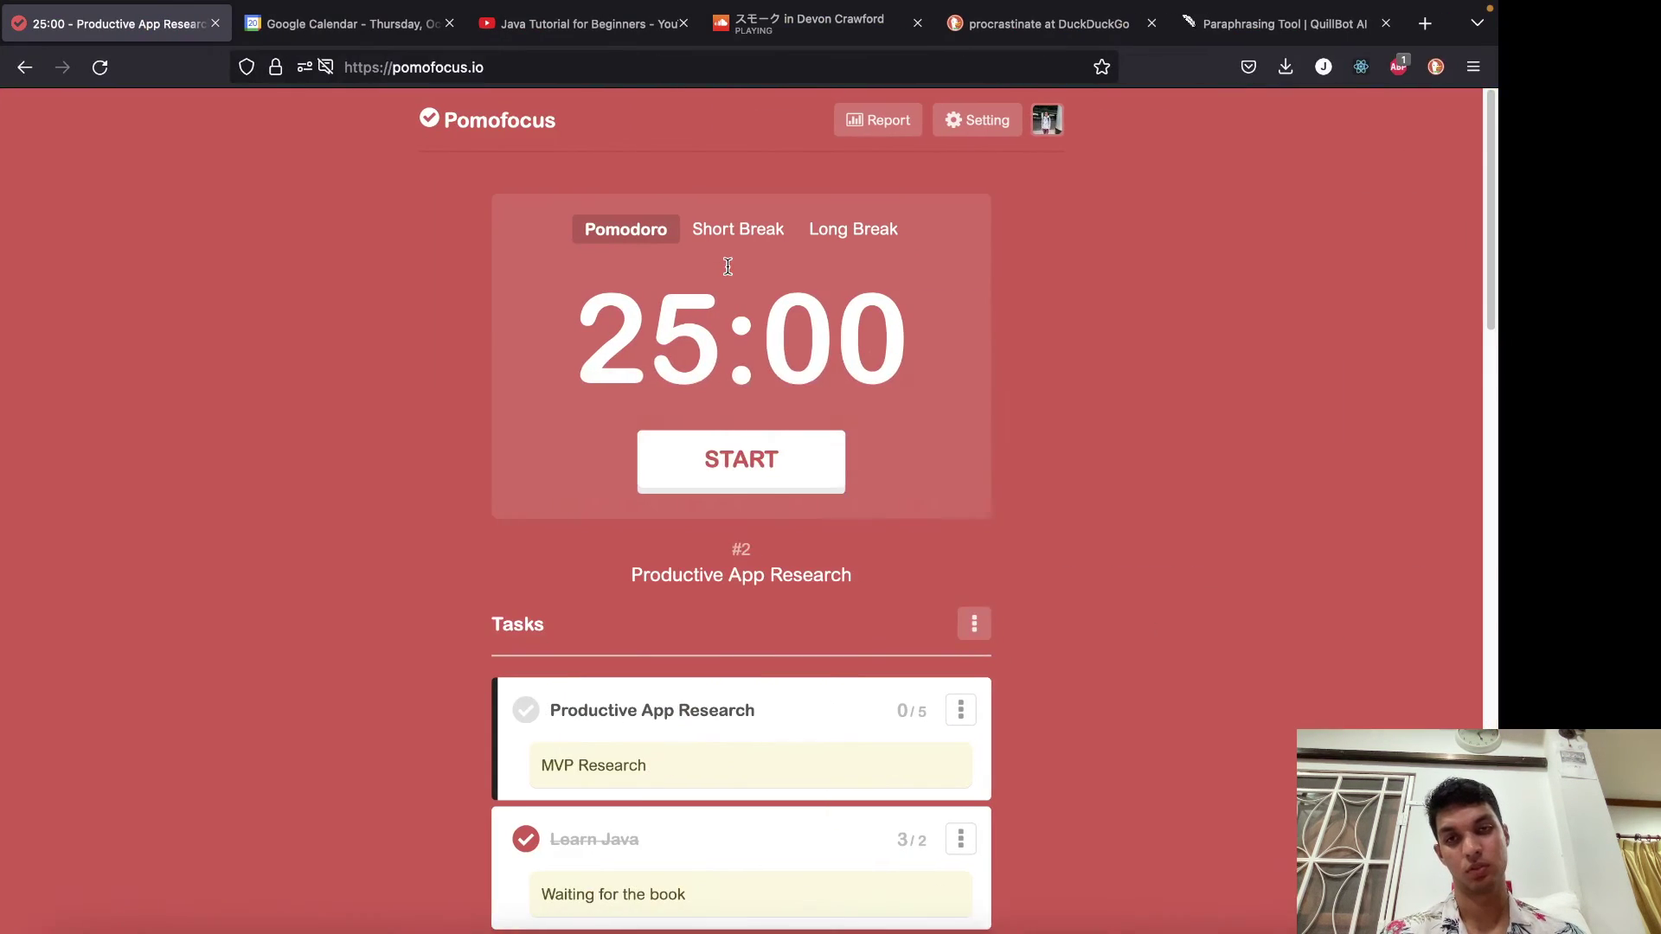
Switch to the PowerPoint presentation and add "Customizable" as the third item in the Features slide's numbered list.
{"action": "key", "text": "super+Tab"}
{"action": "key", "text": "Tab"}
{"action": "key", "text": "Tab"}
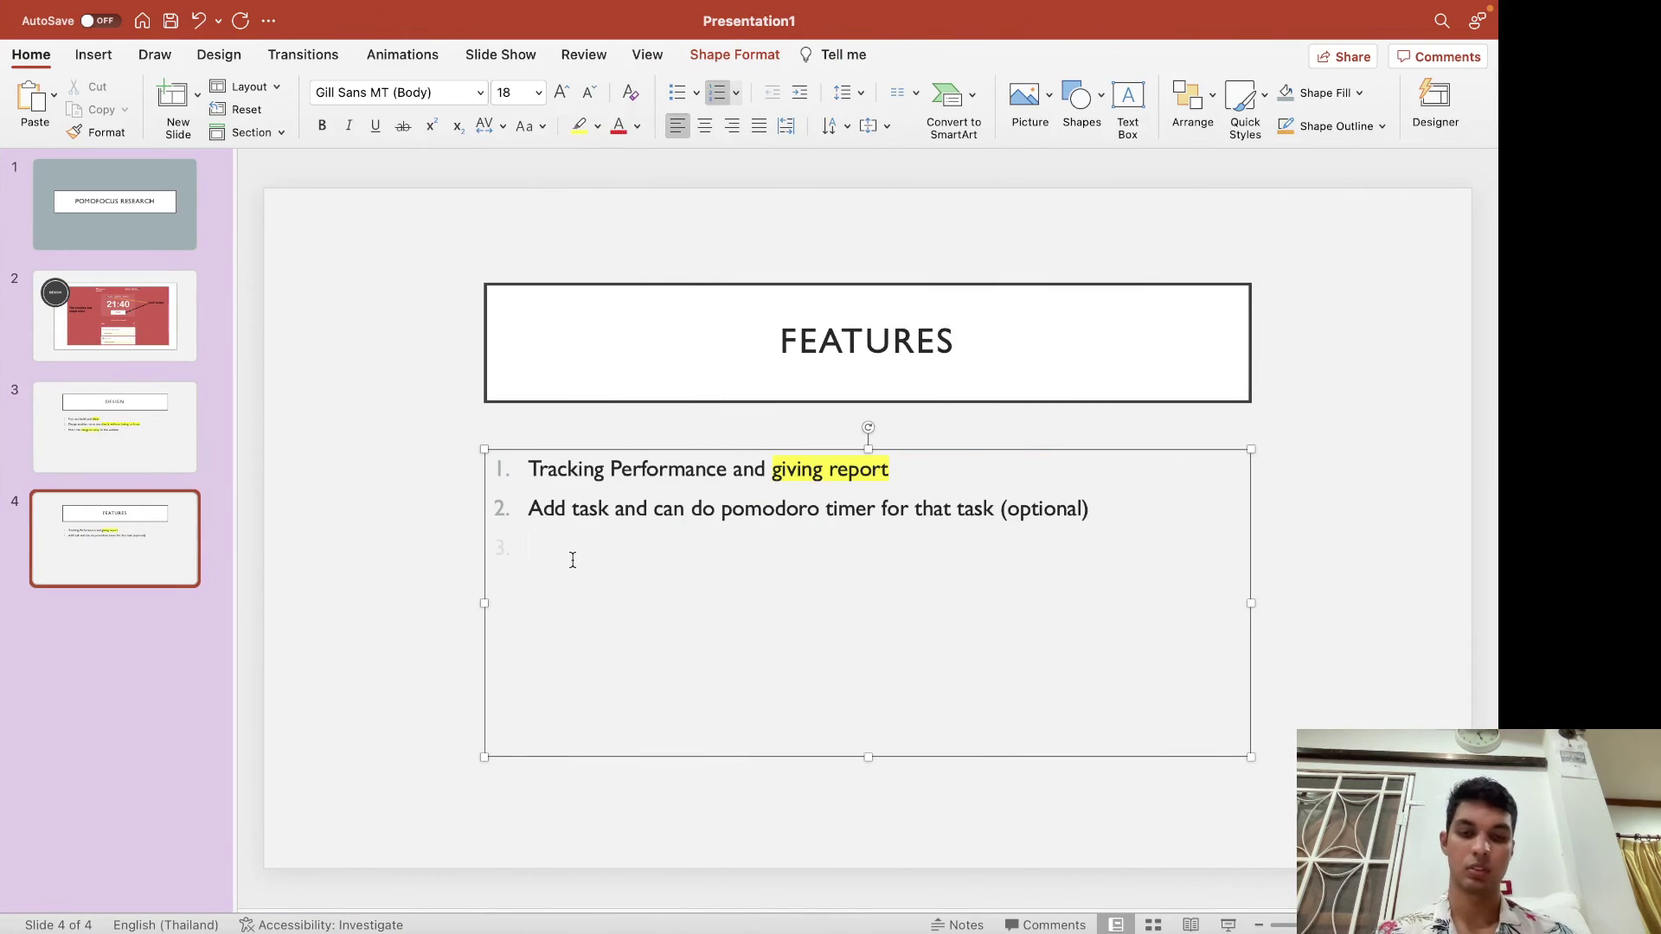
{"action": "type", "text": "Customi"}
{"action": "type", "text": "zable"}
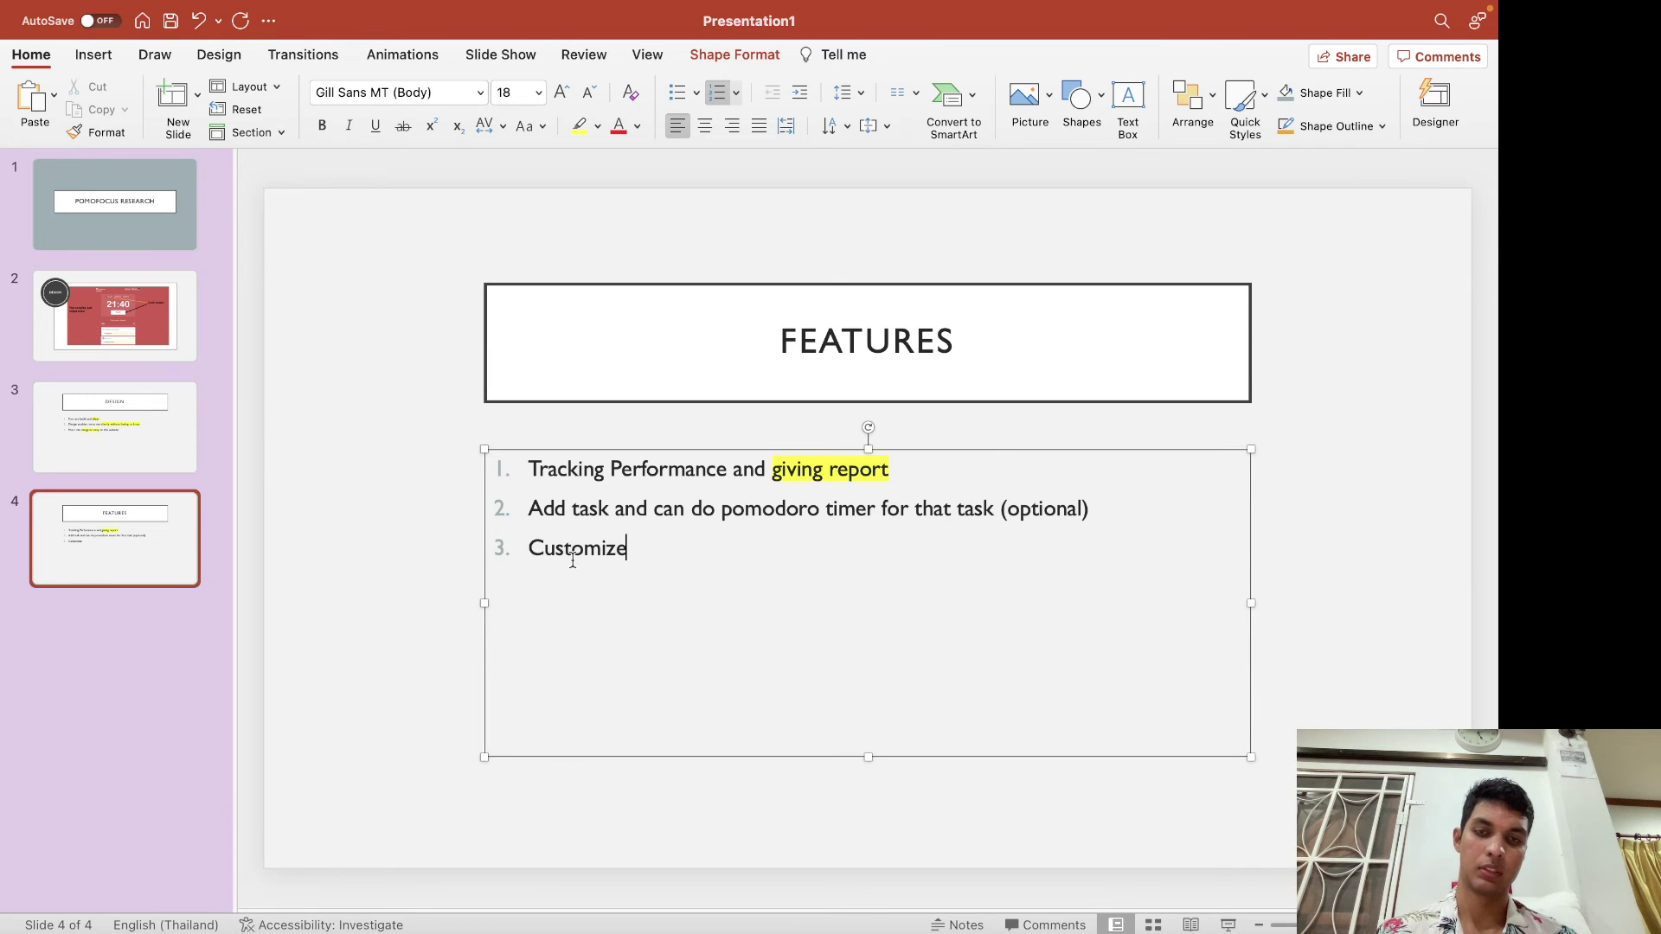
{"action": "key", "text": "BackSpace"}
{"action": "type", "text": "able"}
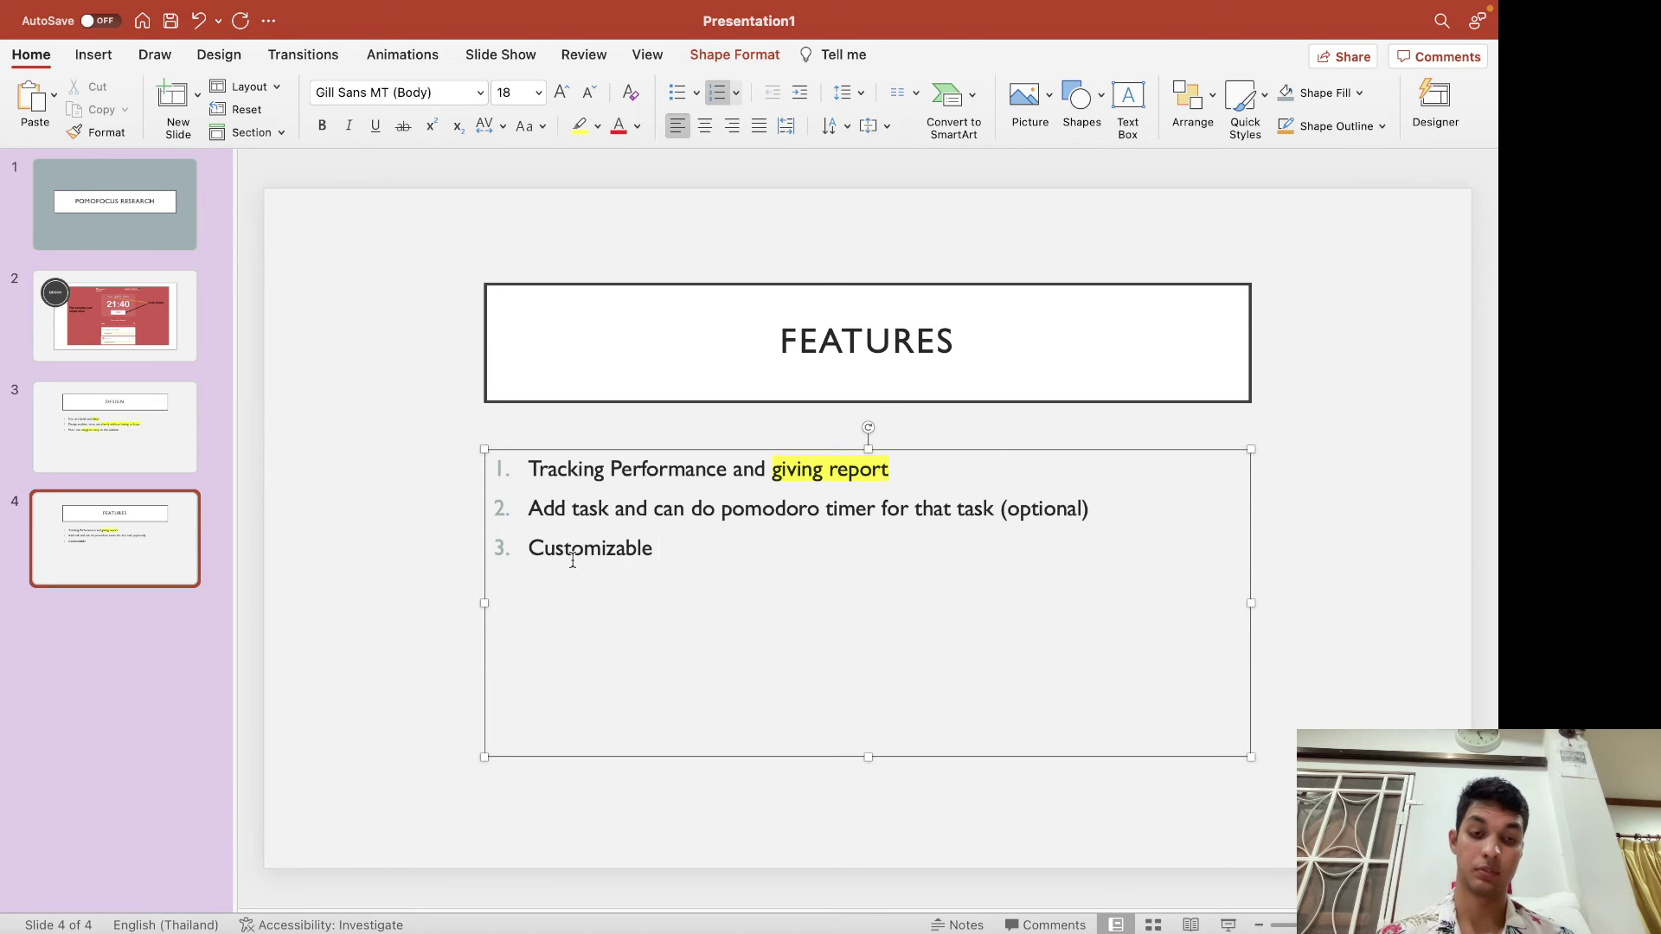
{"action": "left_click", "coordinate": [112, 524]}
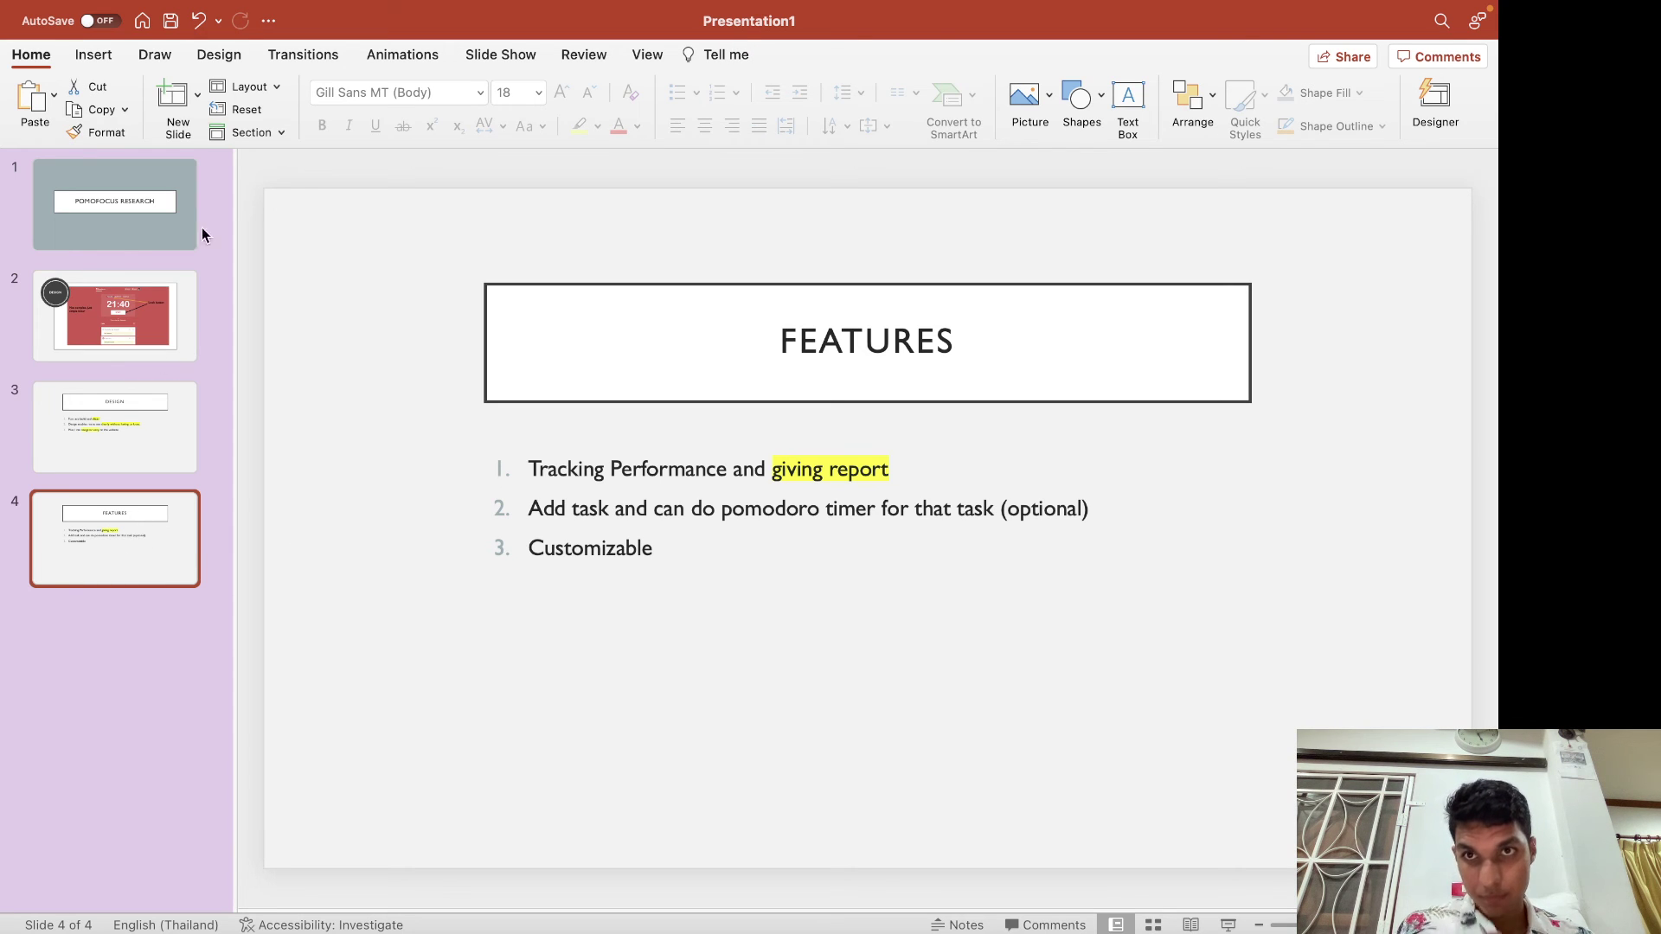